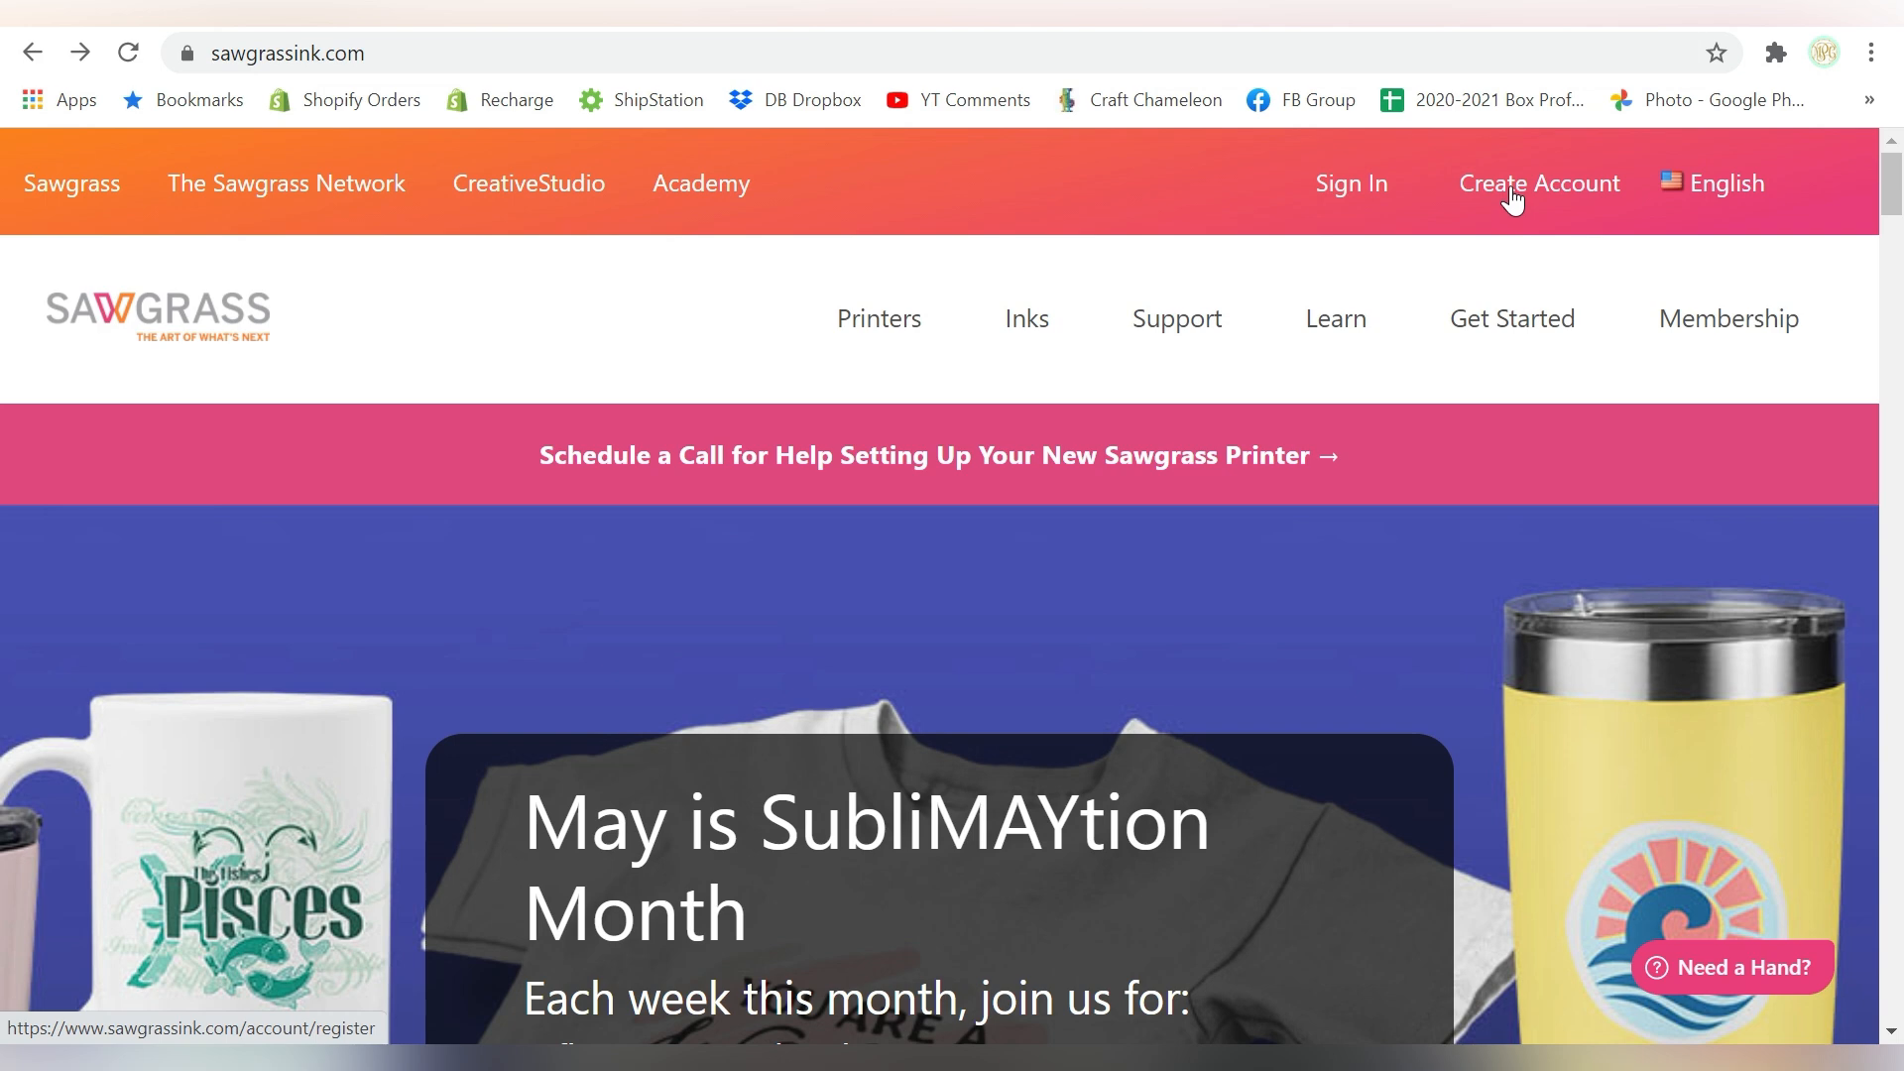
Sign in to the Sawgrass website with the existing account.
{"action": "left_click", "coordinate": [1352, 189]}
{"action": "scroll", "coordinate": [1082, 456], "scroll_direction": "down", "scroll_amount": 3}
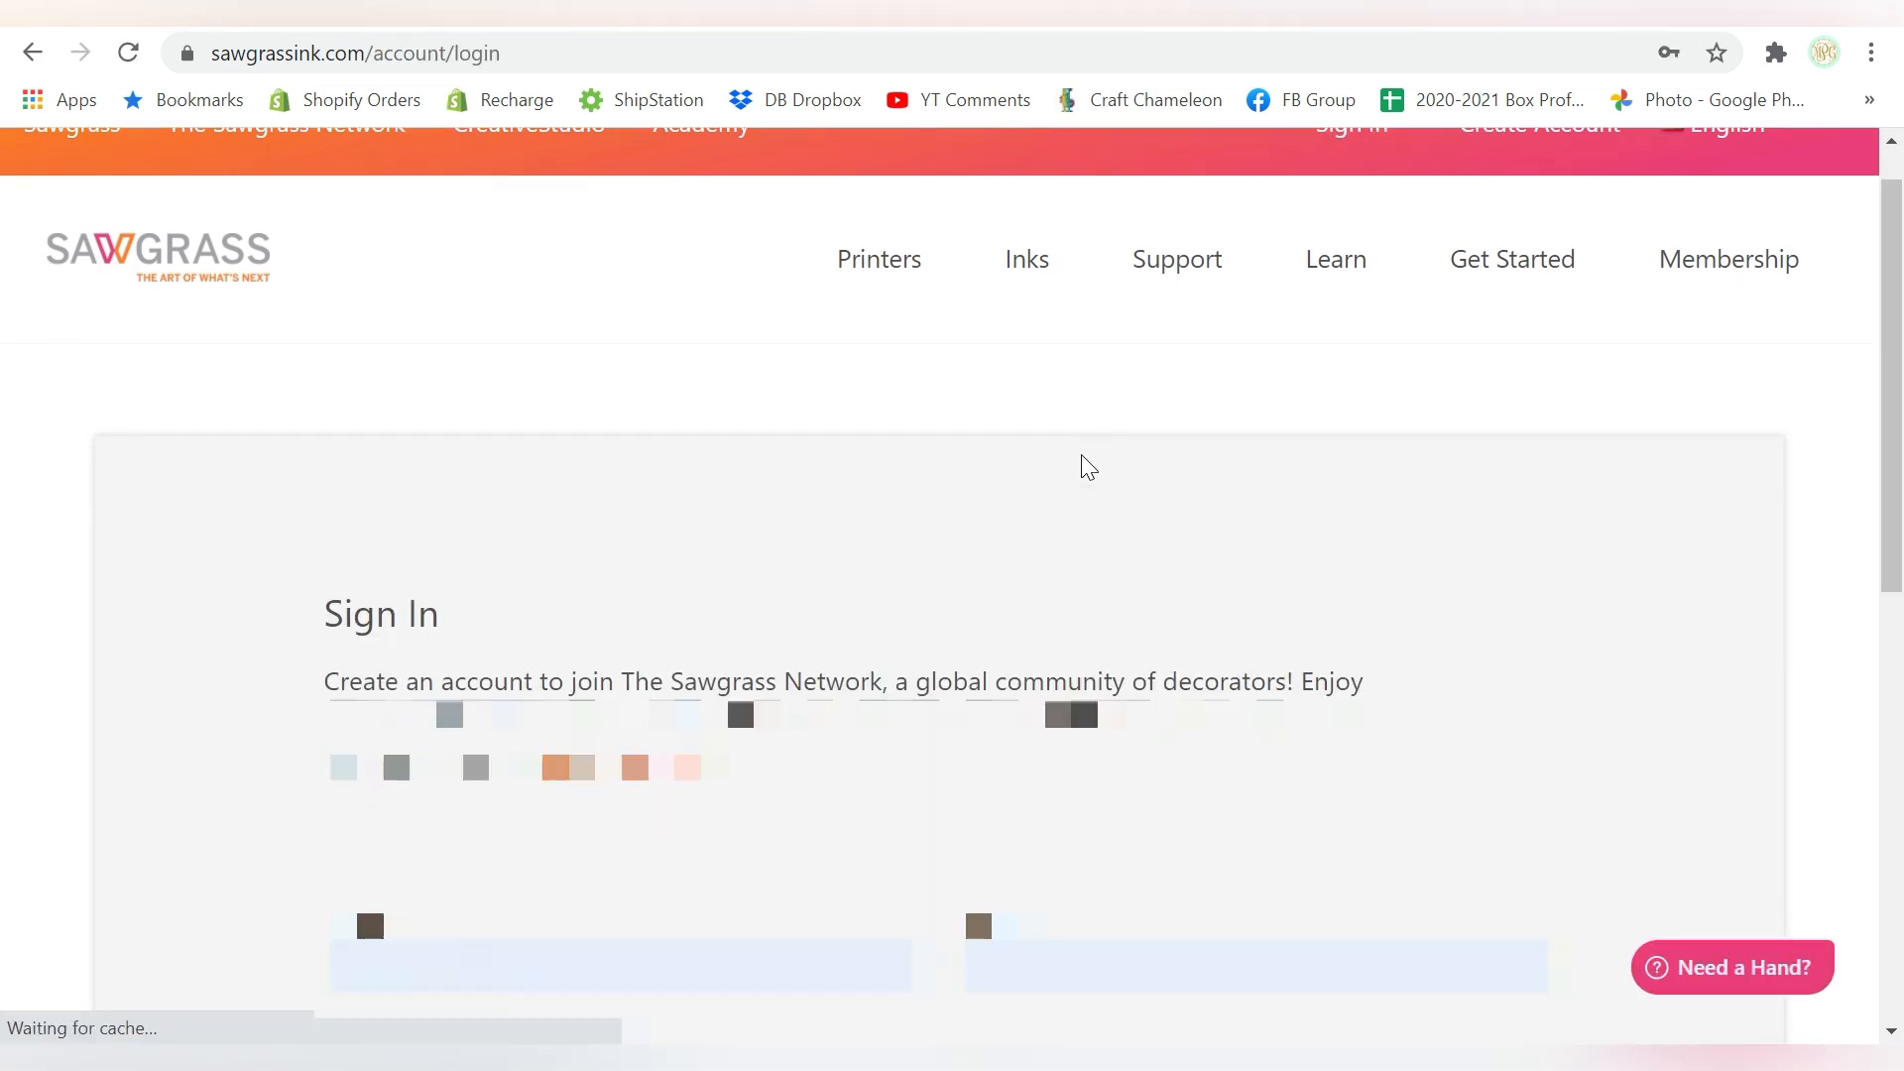
{"action": "left_click", "coordinate": [502, 903]}
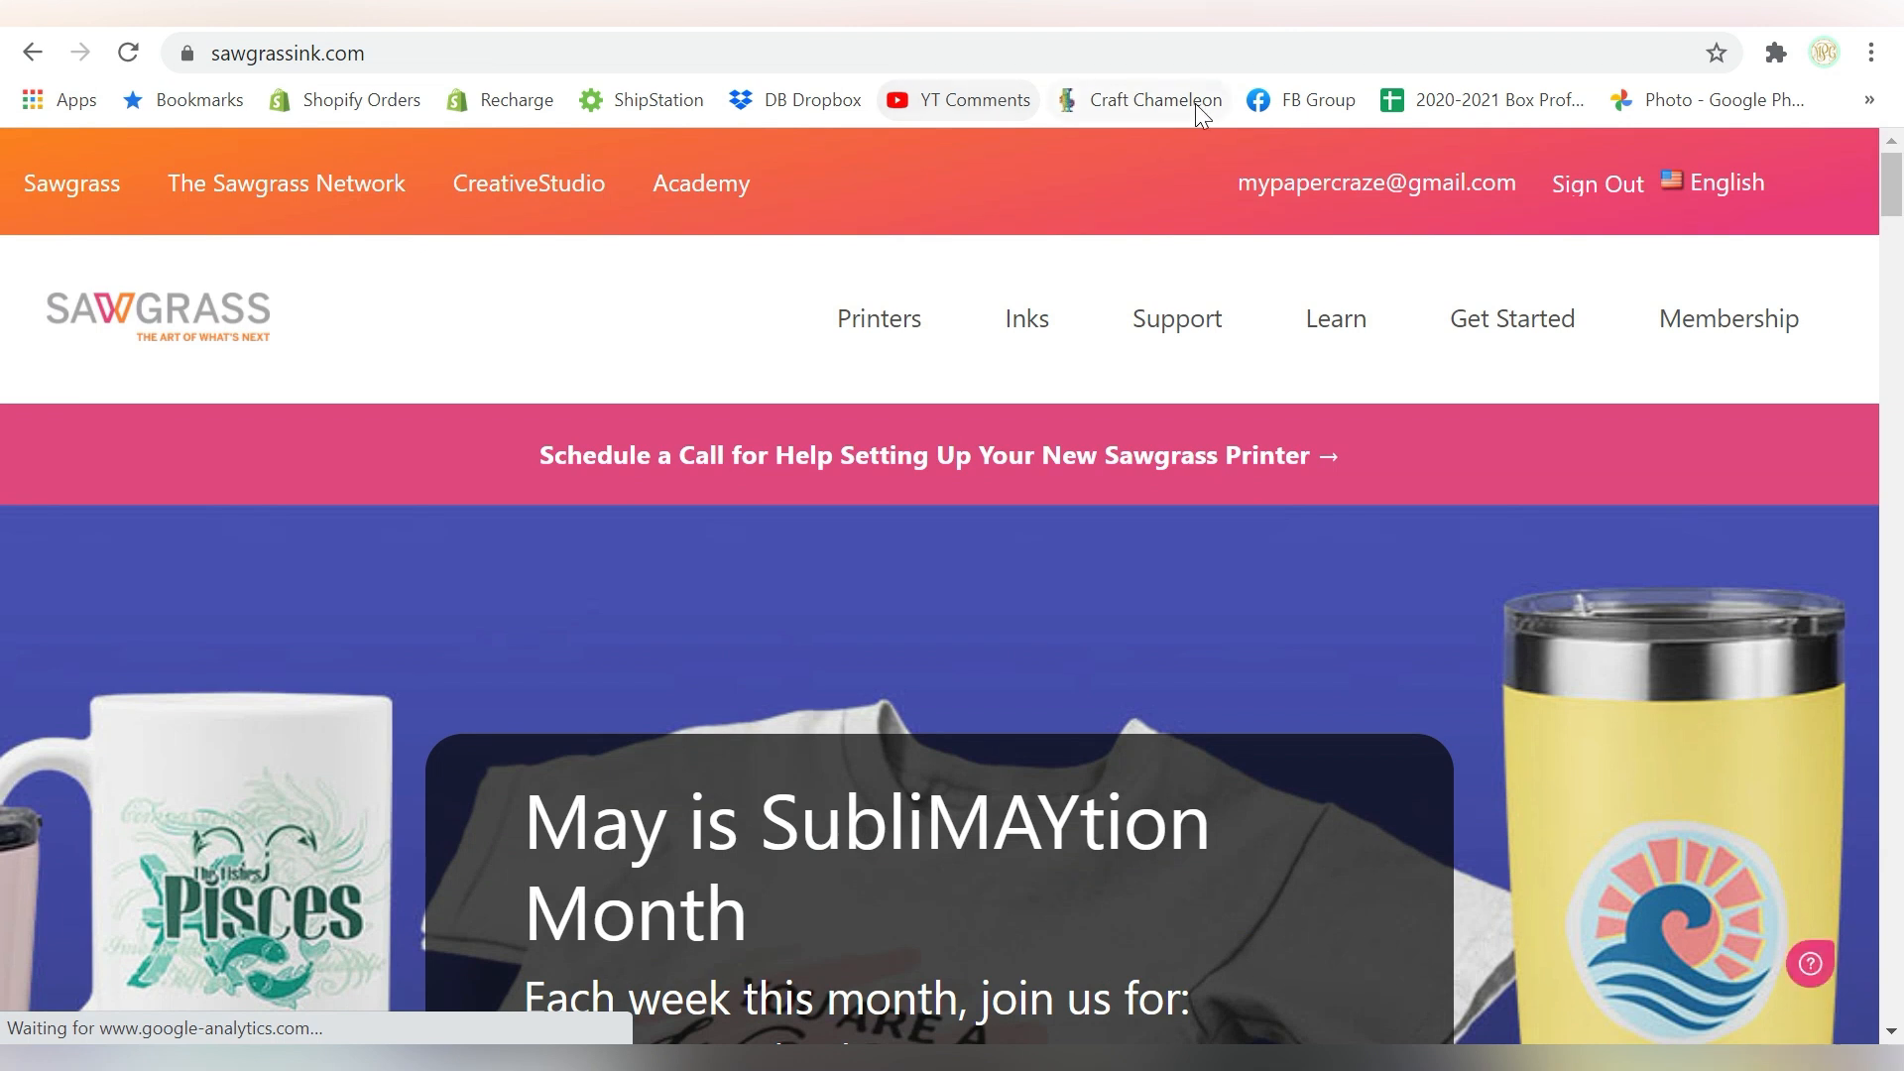
Go to CreativeStudio from the Sawgrass site and start a new creation.
{"action": "left_click", "coordinate": [551, 189]}
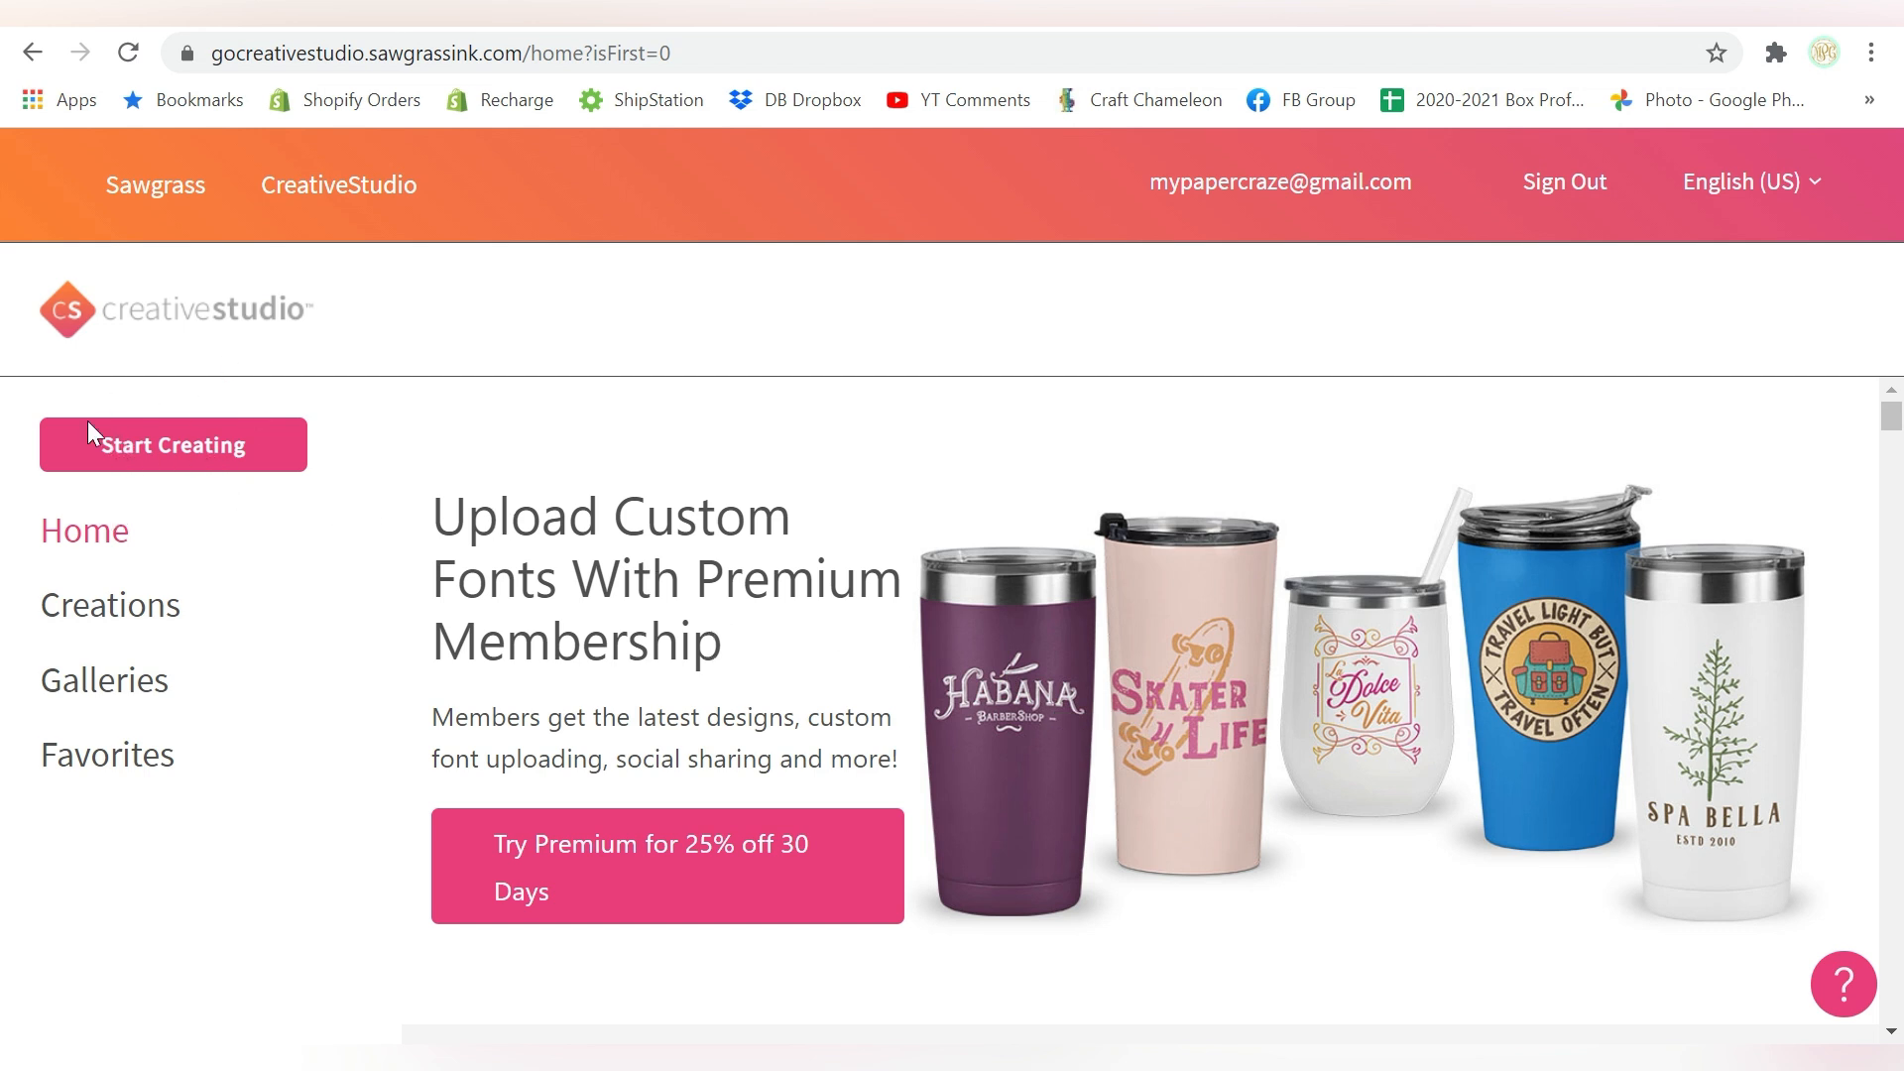
{"action": "left_click", "coordinate": [168, 443]}
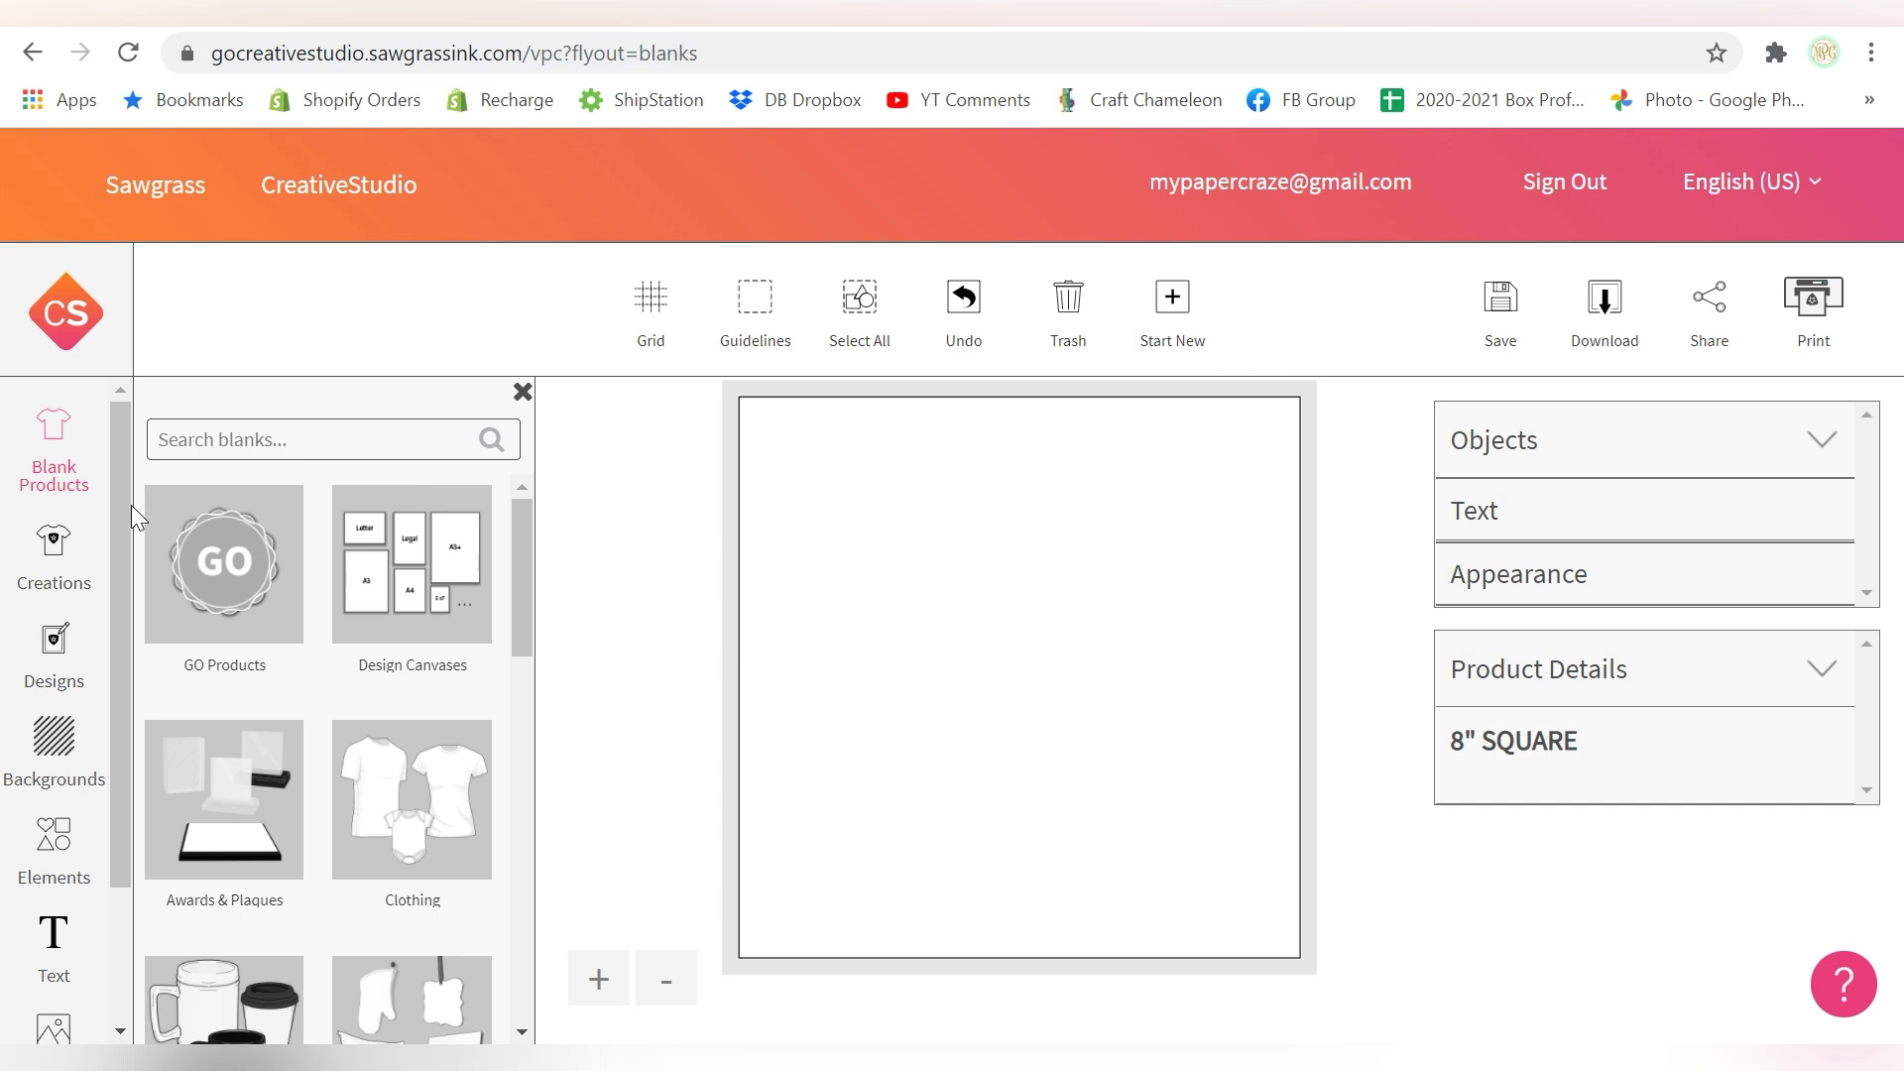
Create a custom canvas in inches, 8.5 in wide and 11 in high.
{"action": "left_click_drag", "start_coordinate": [117, 521], "coordinate": [109, 710]}
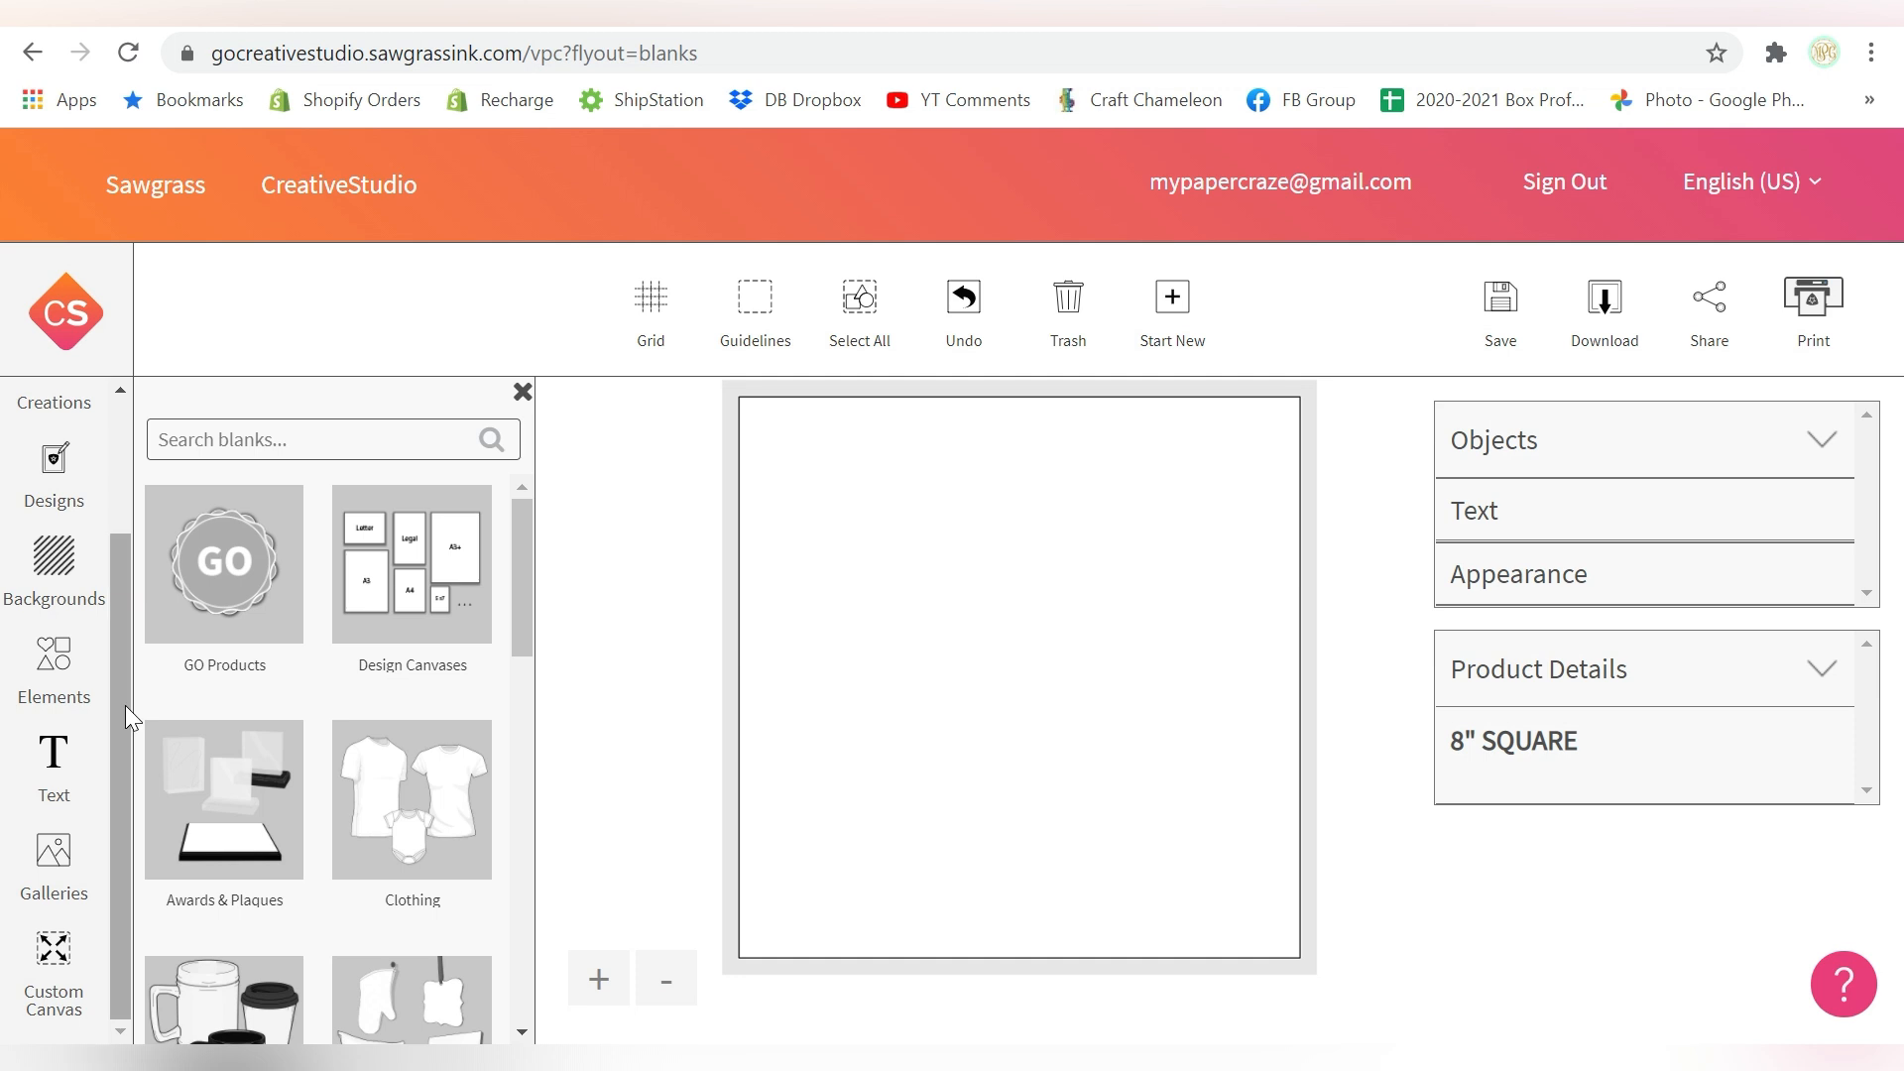
{"action": "left_click", "coordinate": [57, 977]}
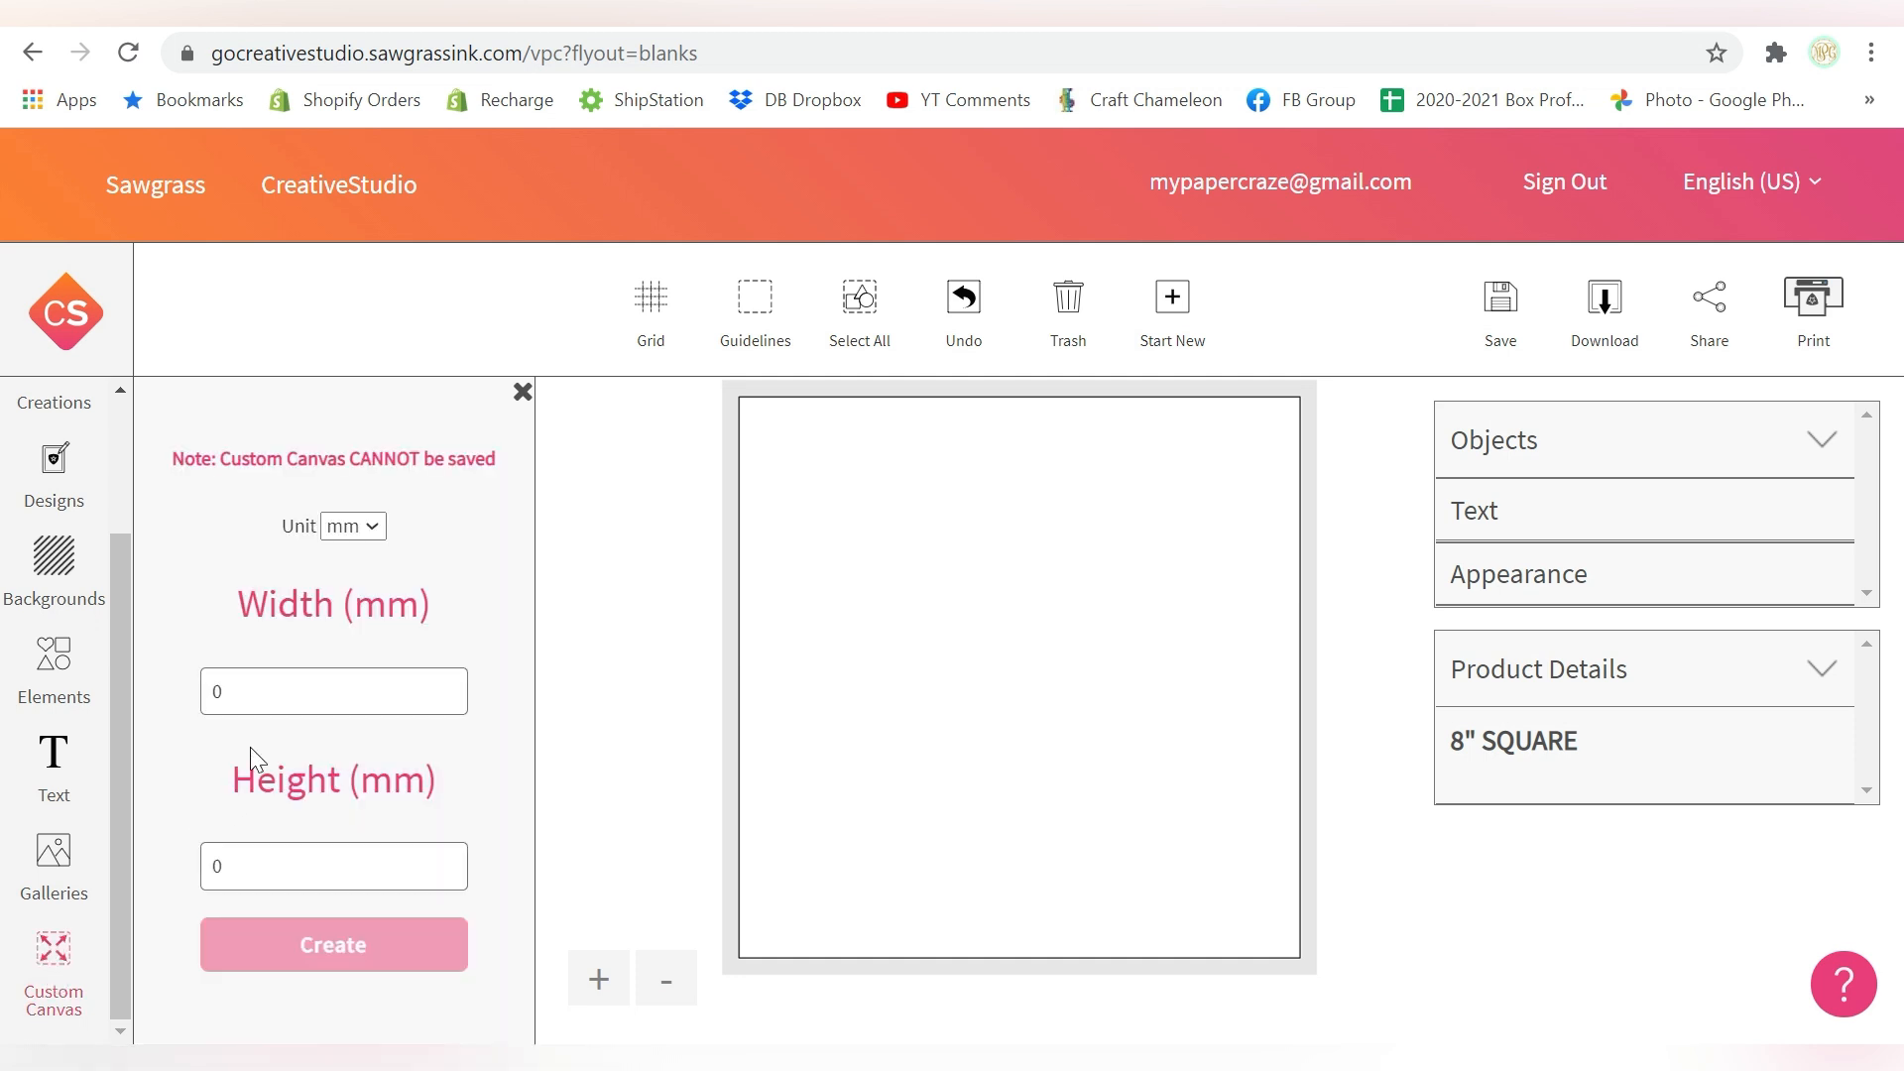
{"action": "left_click", "coordinate": [337, 530]}
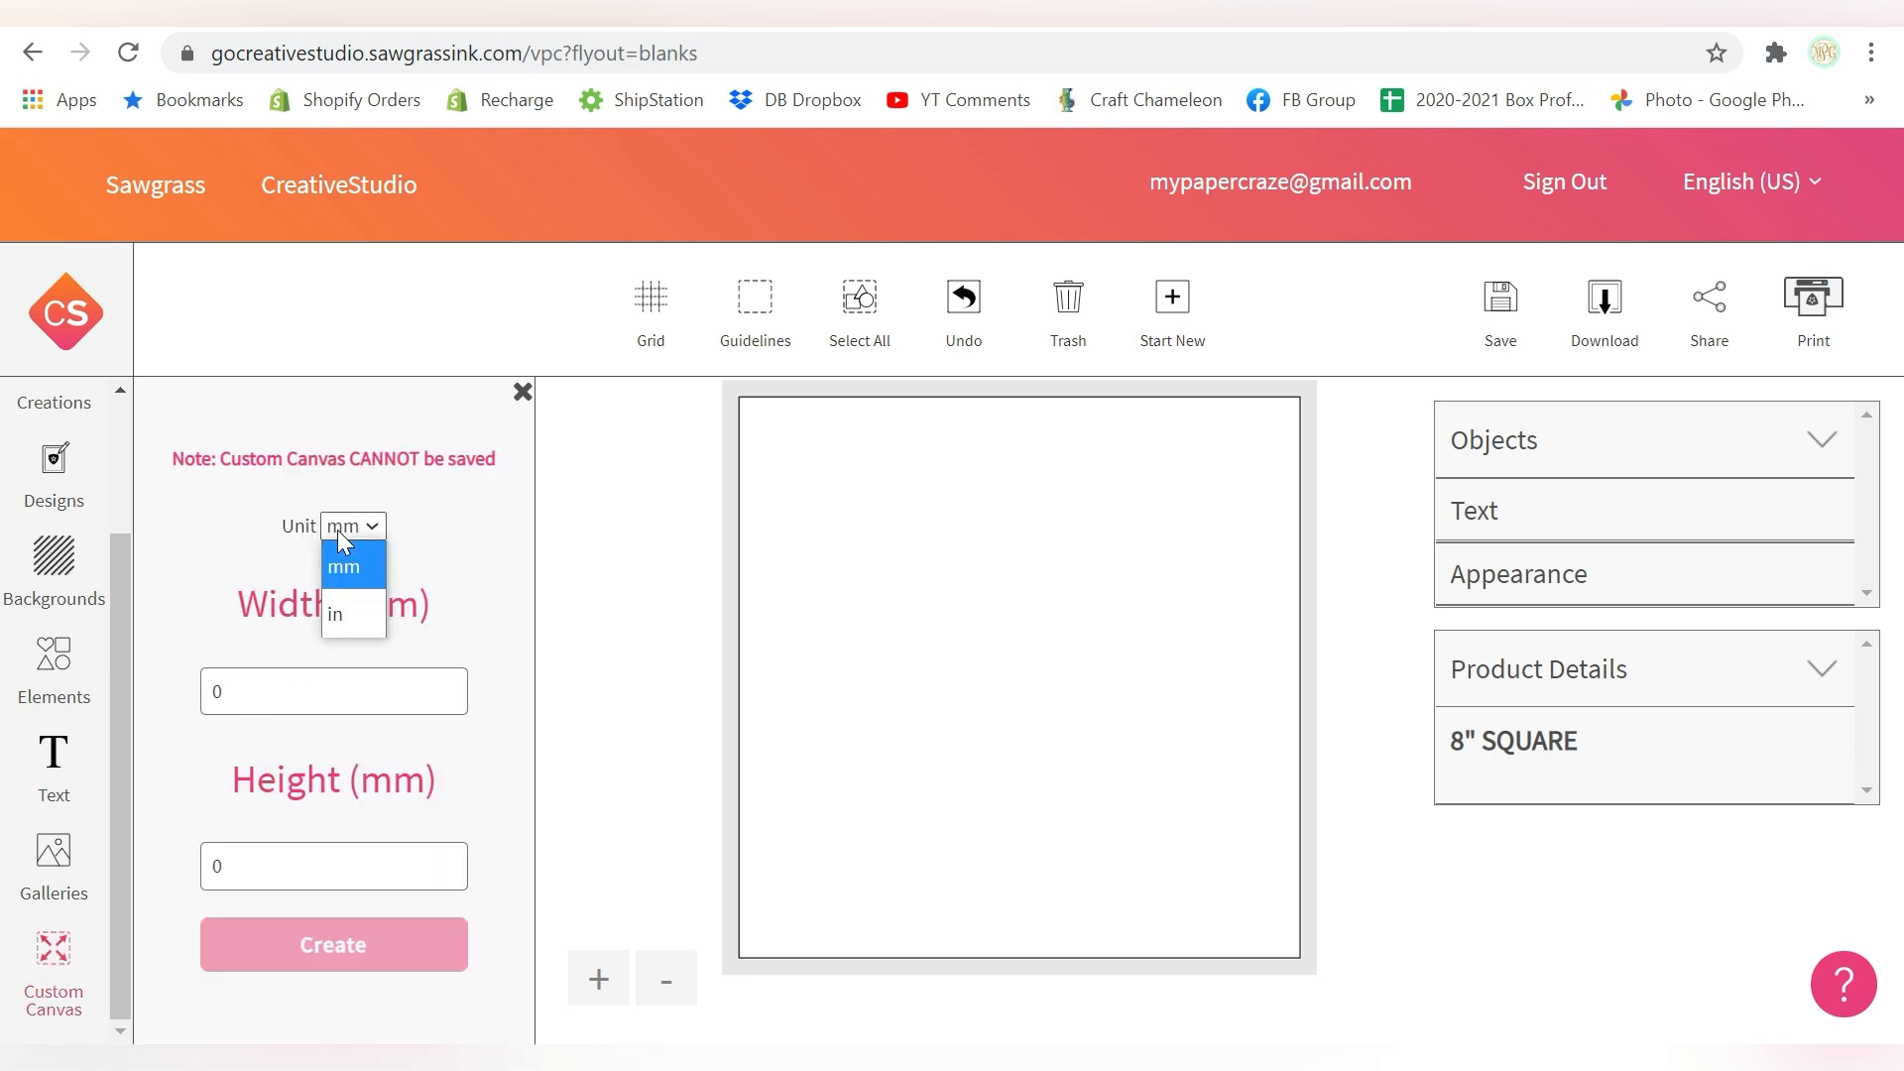
{"action": "left_click", "coordinate": [332, 607]}
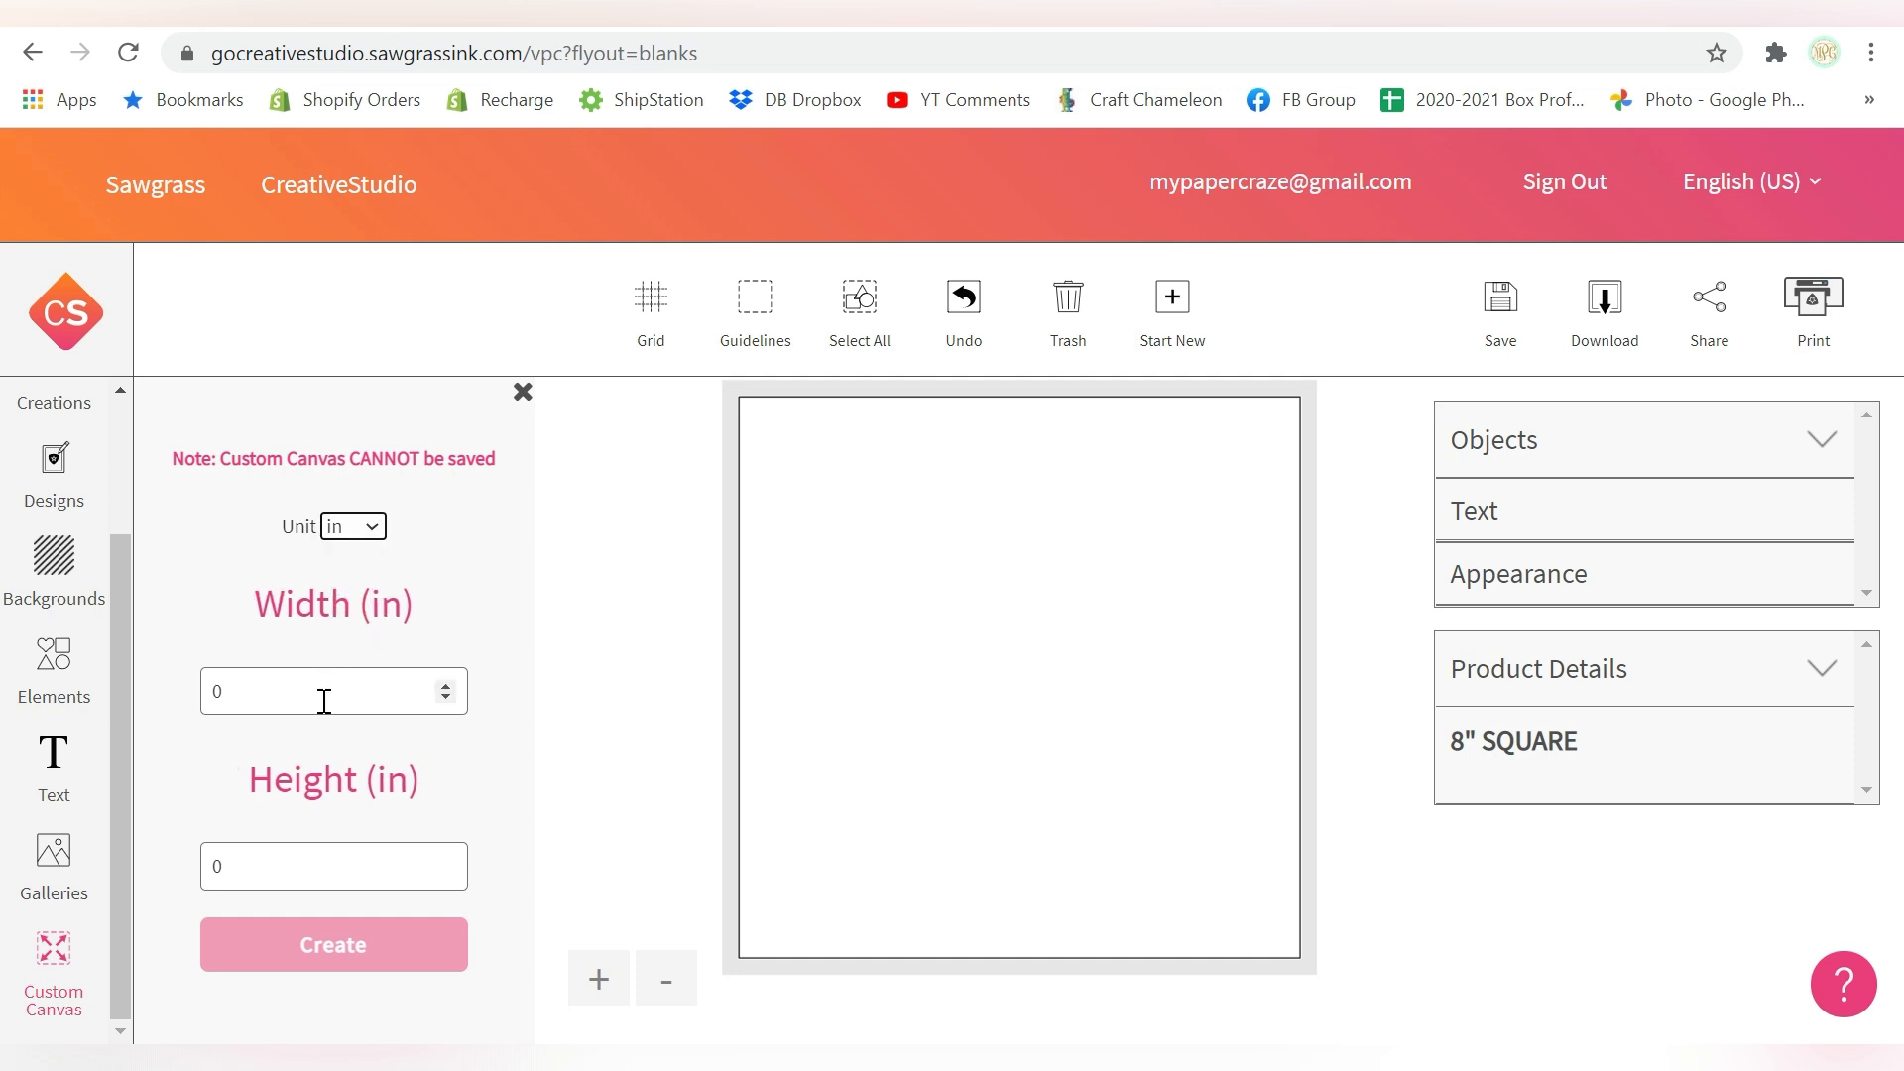
{"action": "left_click_drag", "start_coordinate": [323, 701], "coordinate": [156, 688]}
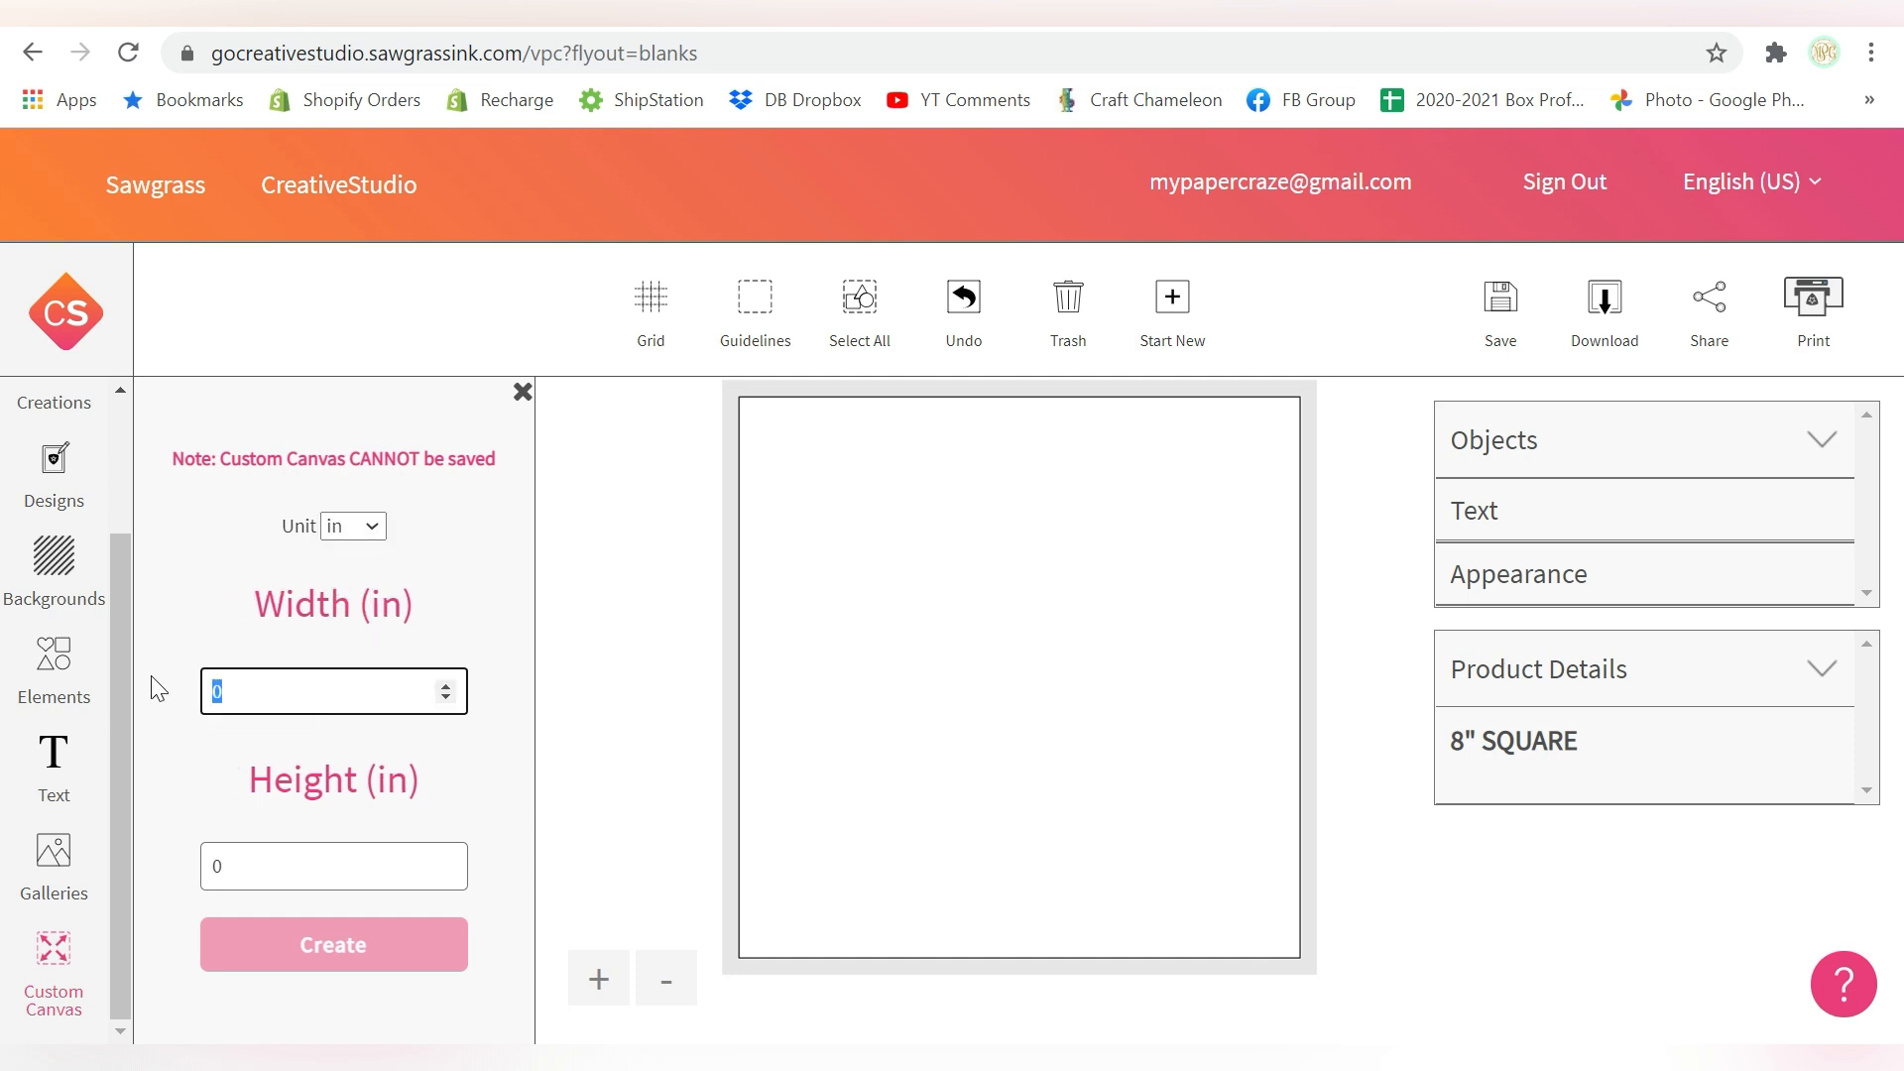
{"action": "type", "text": "8.5"}
{"action": "left_click", "coordinate": [286, 878]}
{"action": "key", "text": "BackSpace"}
{"action": "type", "text": "11"}
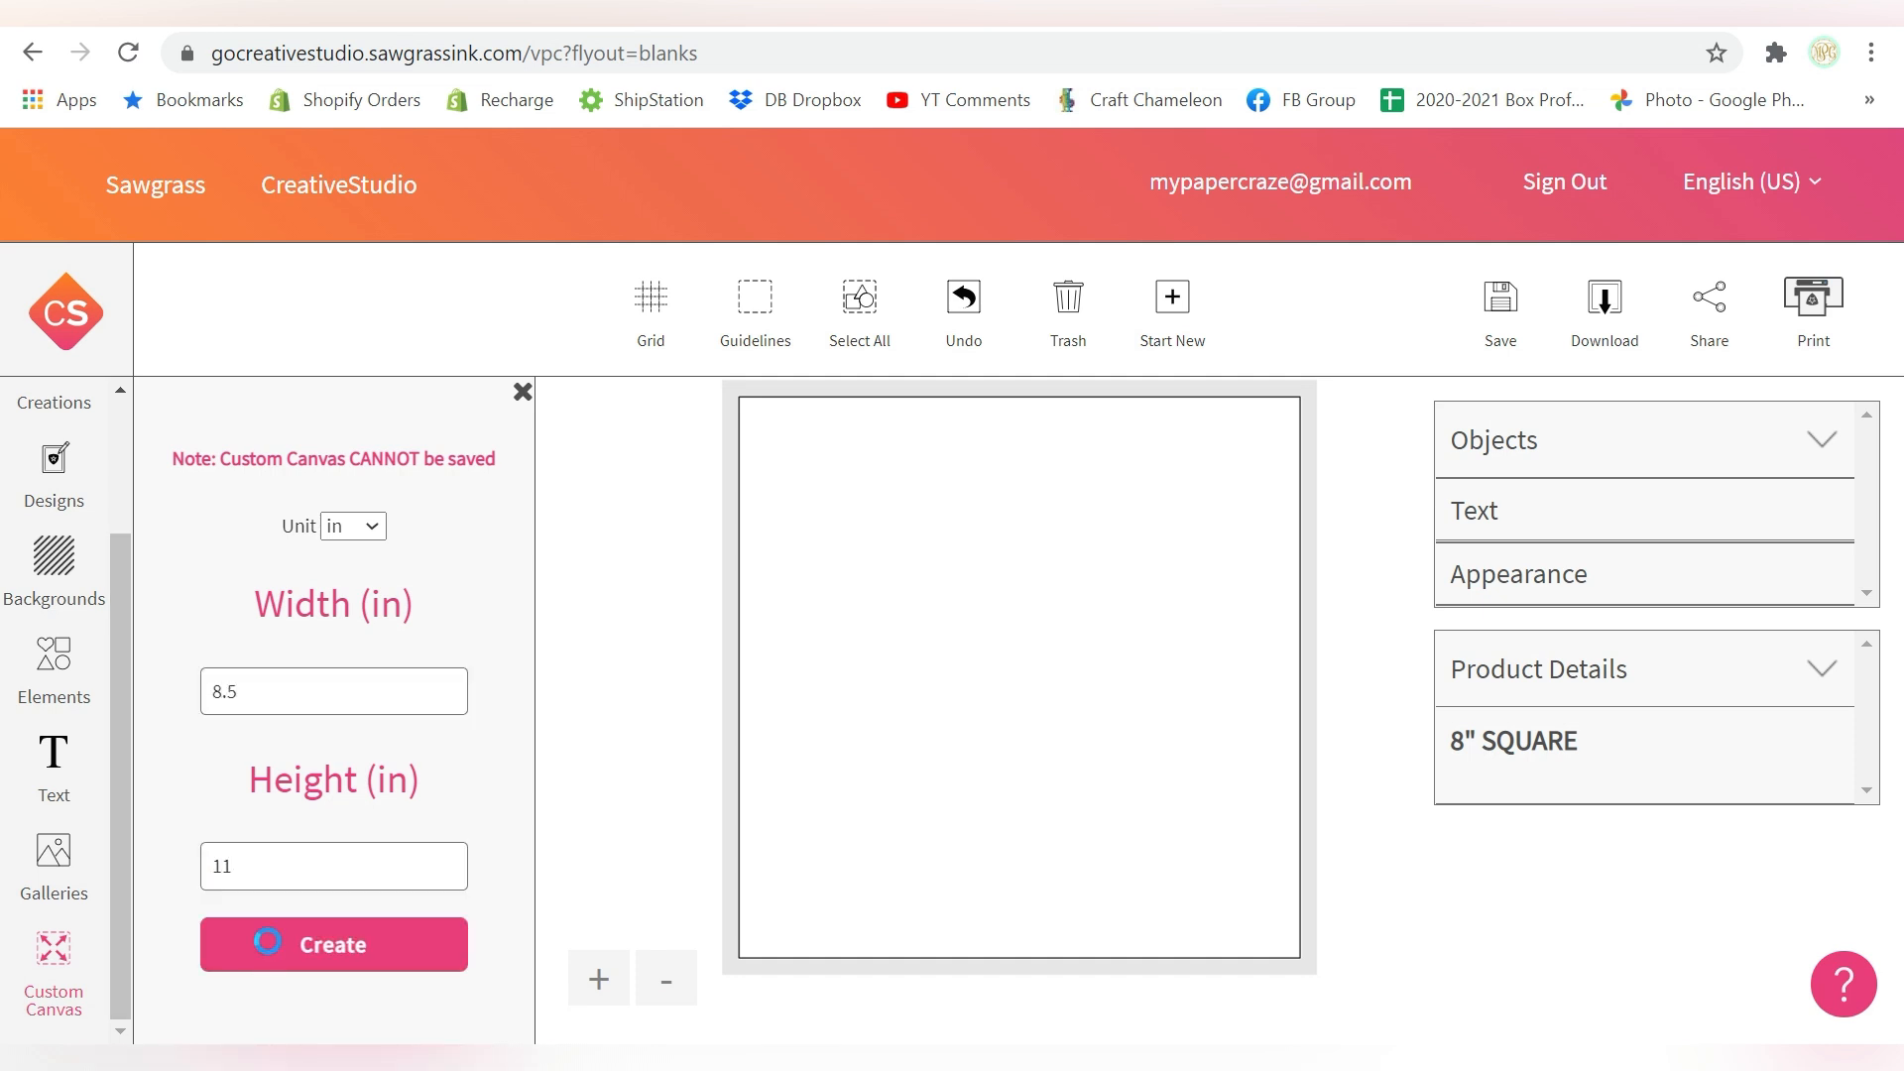
{"action": "left_click", "coordinate": [268, 950]}
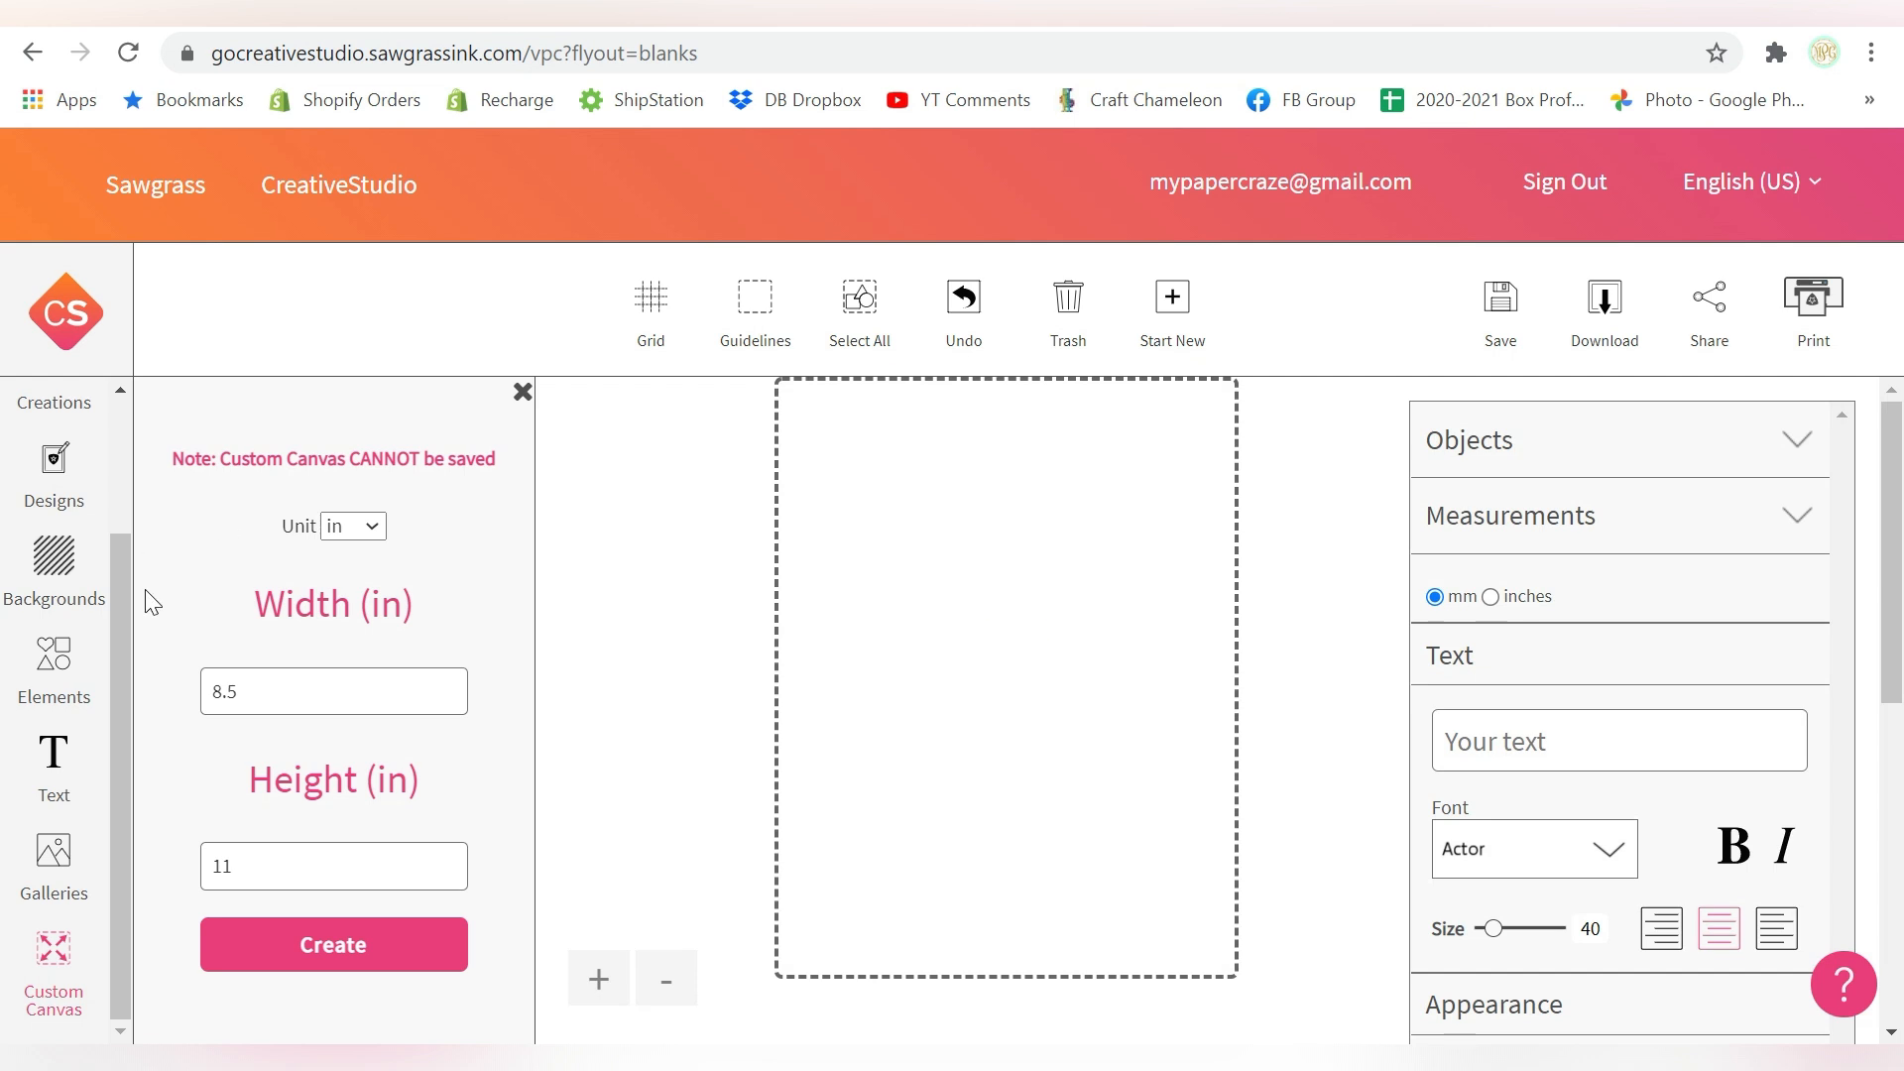
Load the Morph Mug sublimation blank from the Drinkware category of the blank products.
{"action": "left_click_drag", "start_coordinate": [115, 621], "coordinate": [103, 432]}
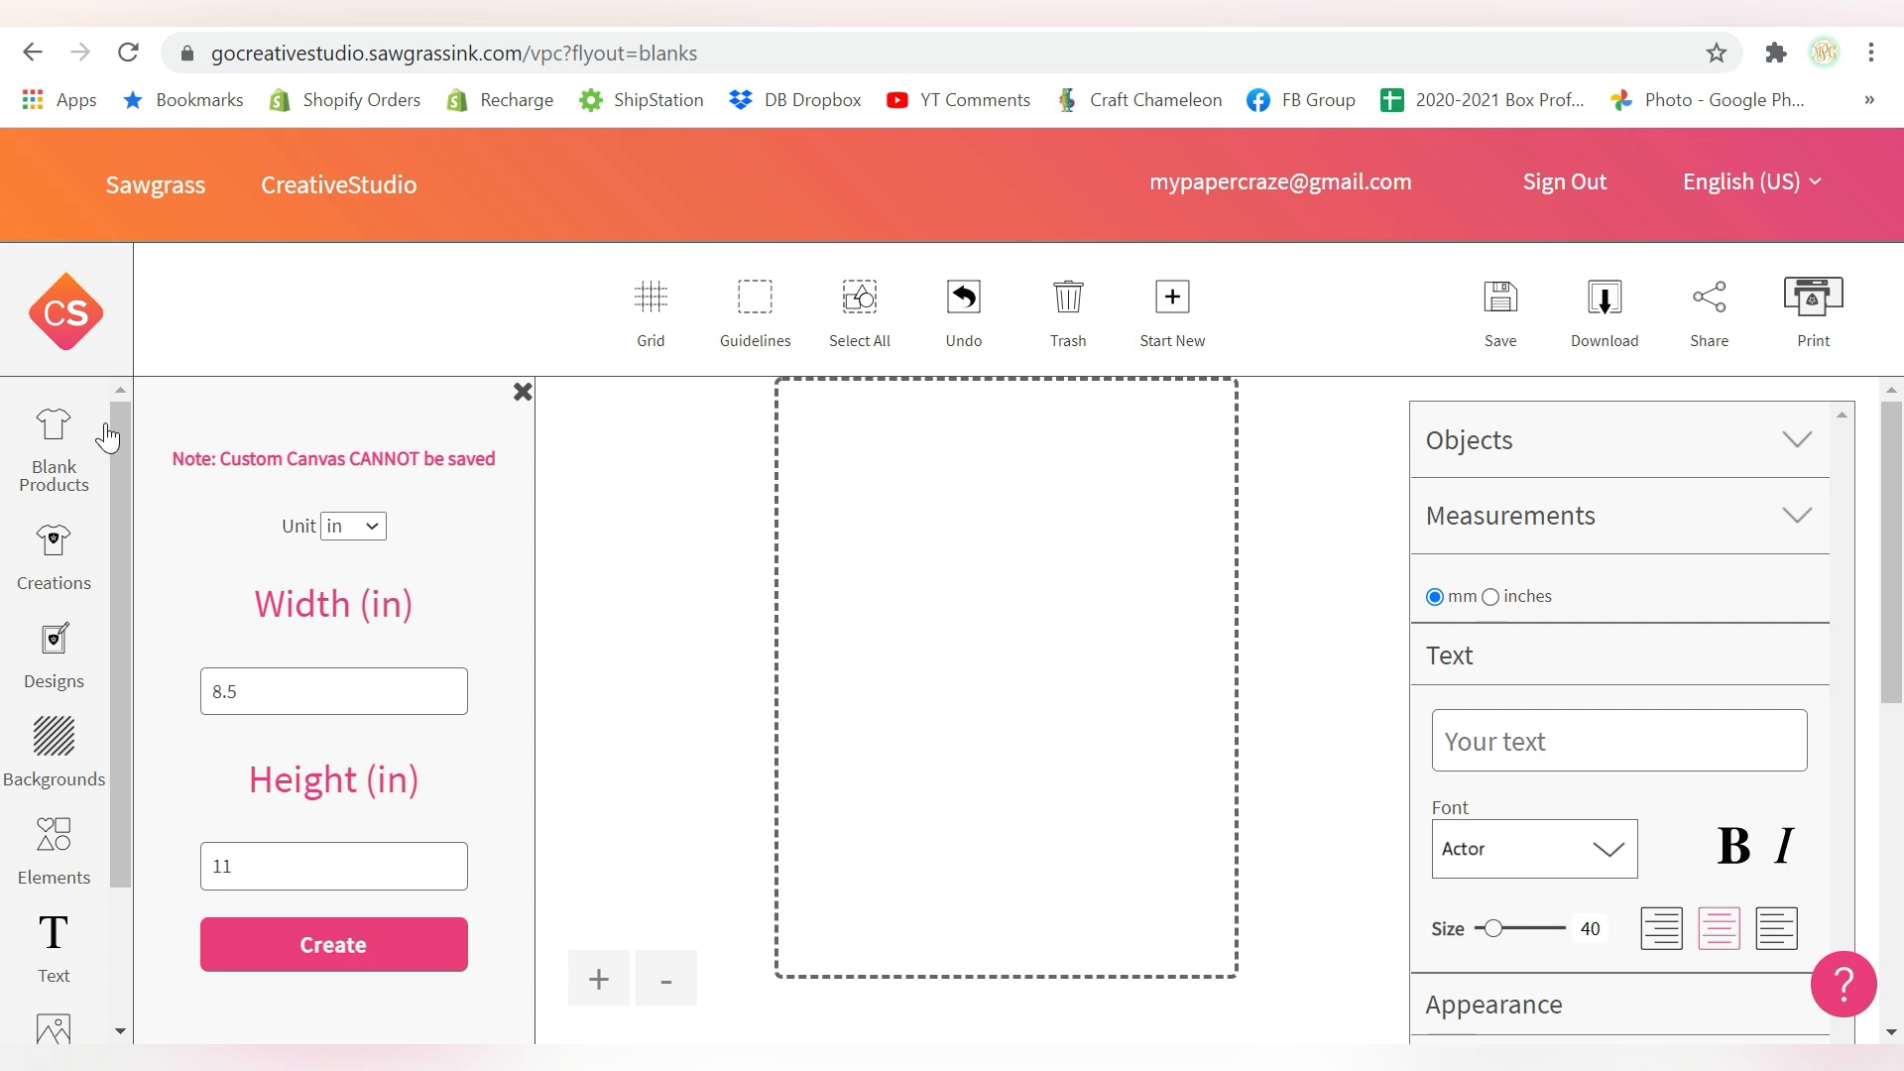
{"action": "left_click", "coordinate": [55, 439]}
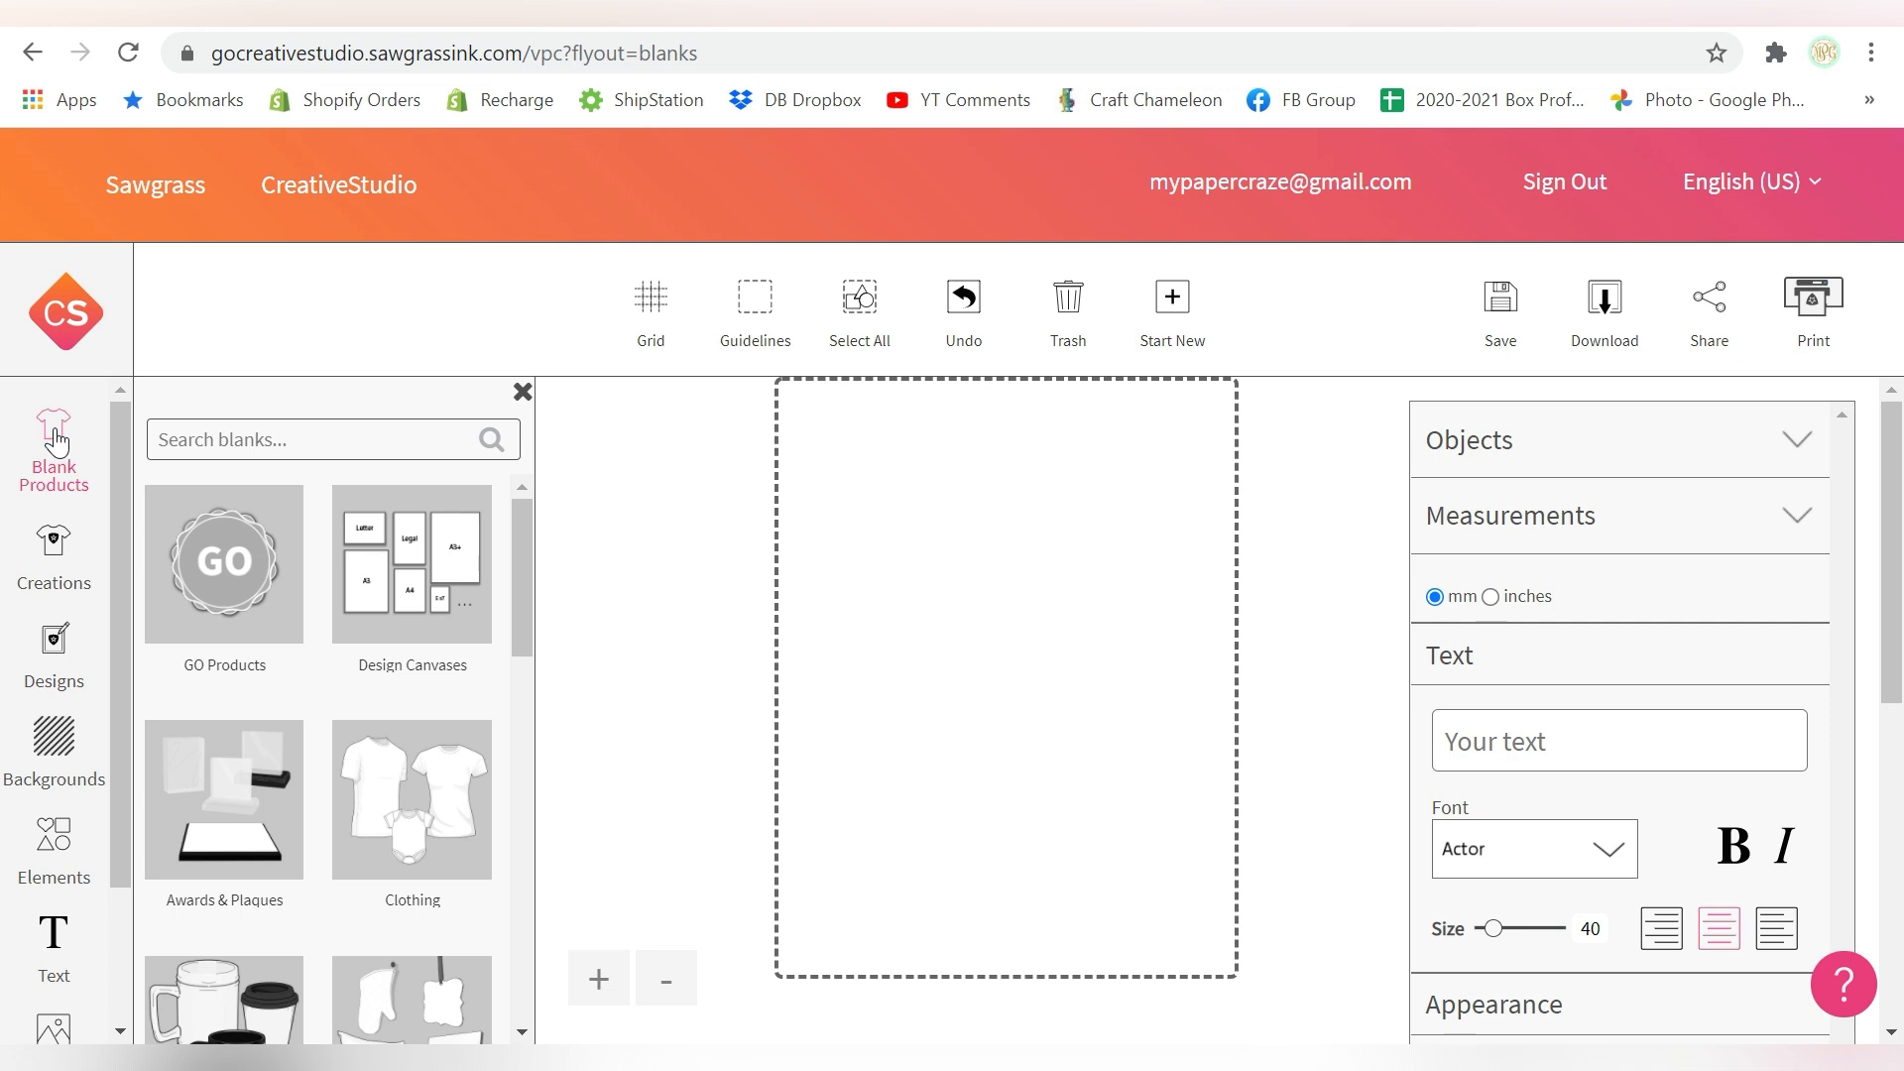
{"action": "scroll", "coordinate": [294, 662], "scroll_direction": "down", "scroll_amount": 1}
{"action": "scroll", "coordinate": [291, 659], "scroll_direction": "down", "scroll_amount": 2}
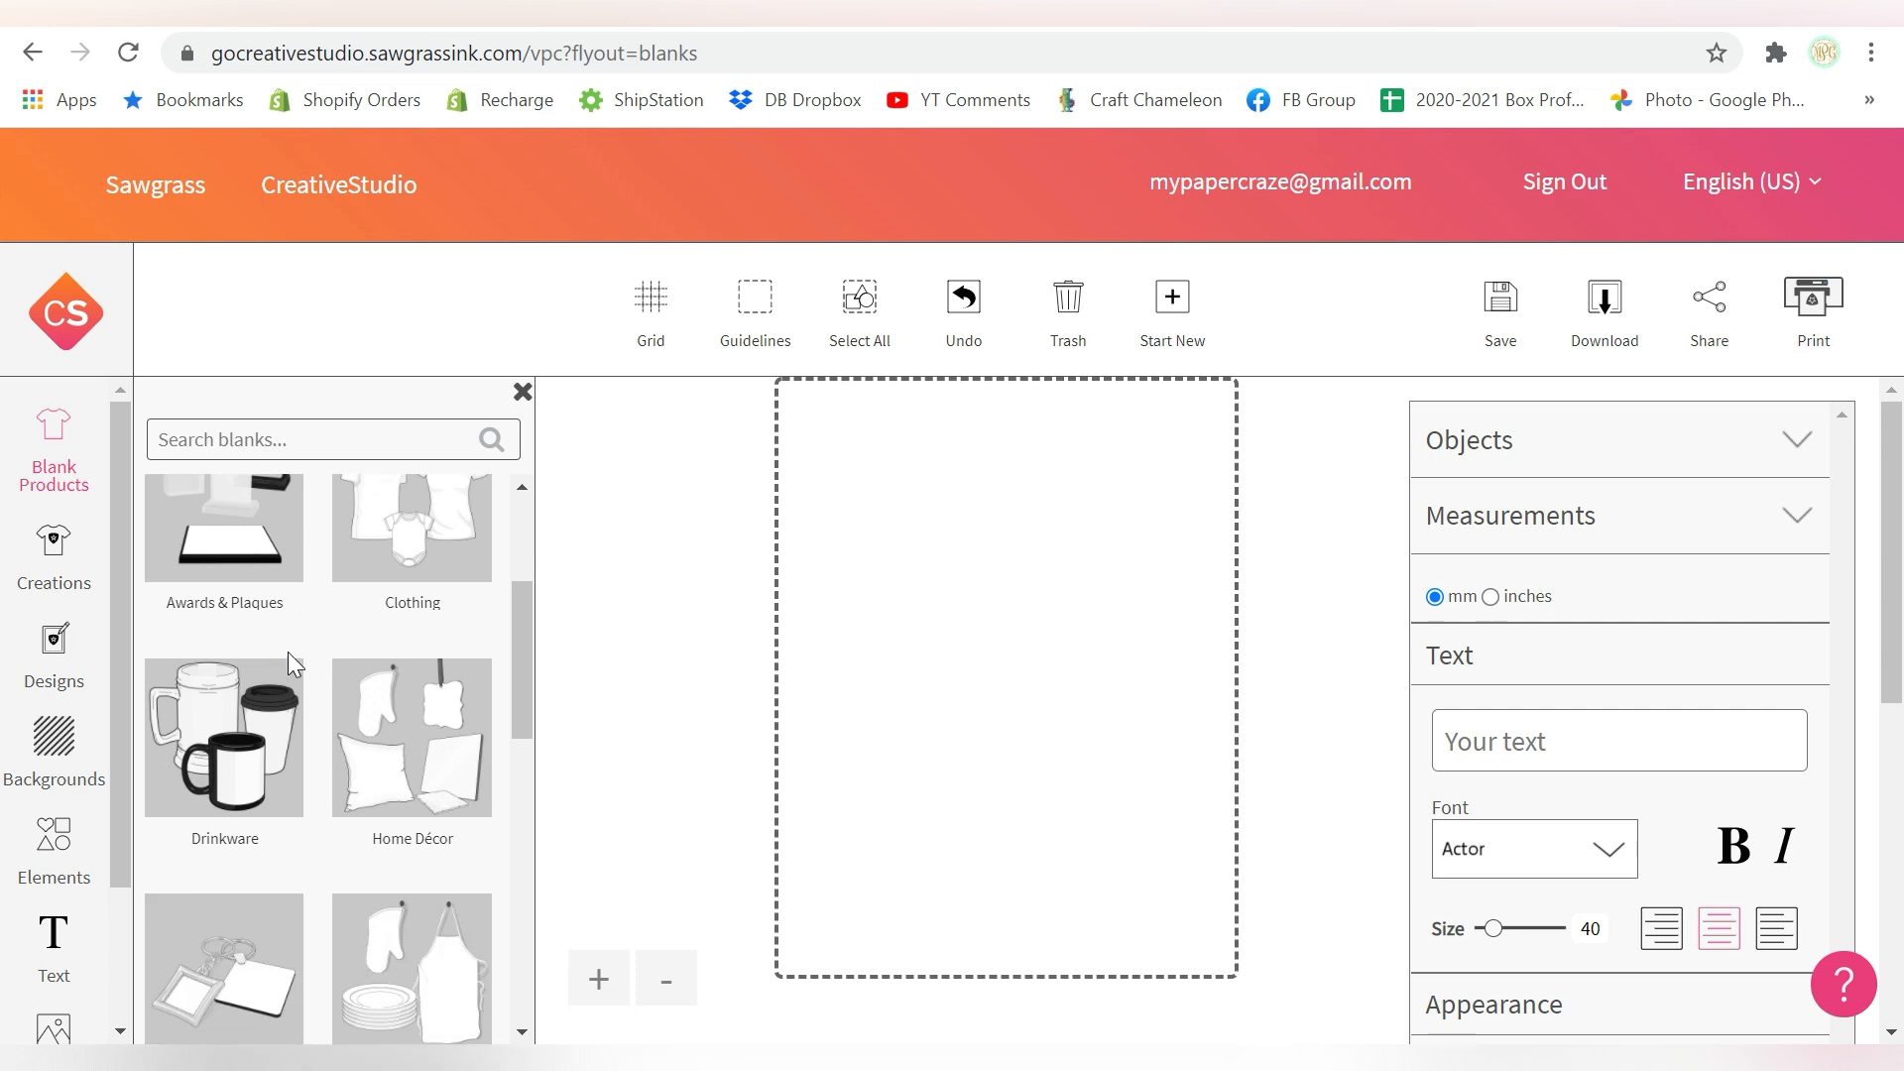
{"action": "left_click", "coordinate": [251, 731]}
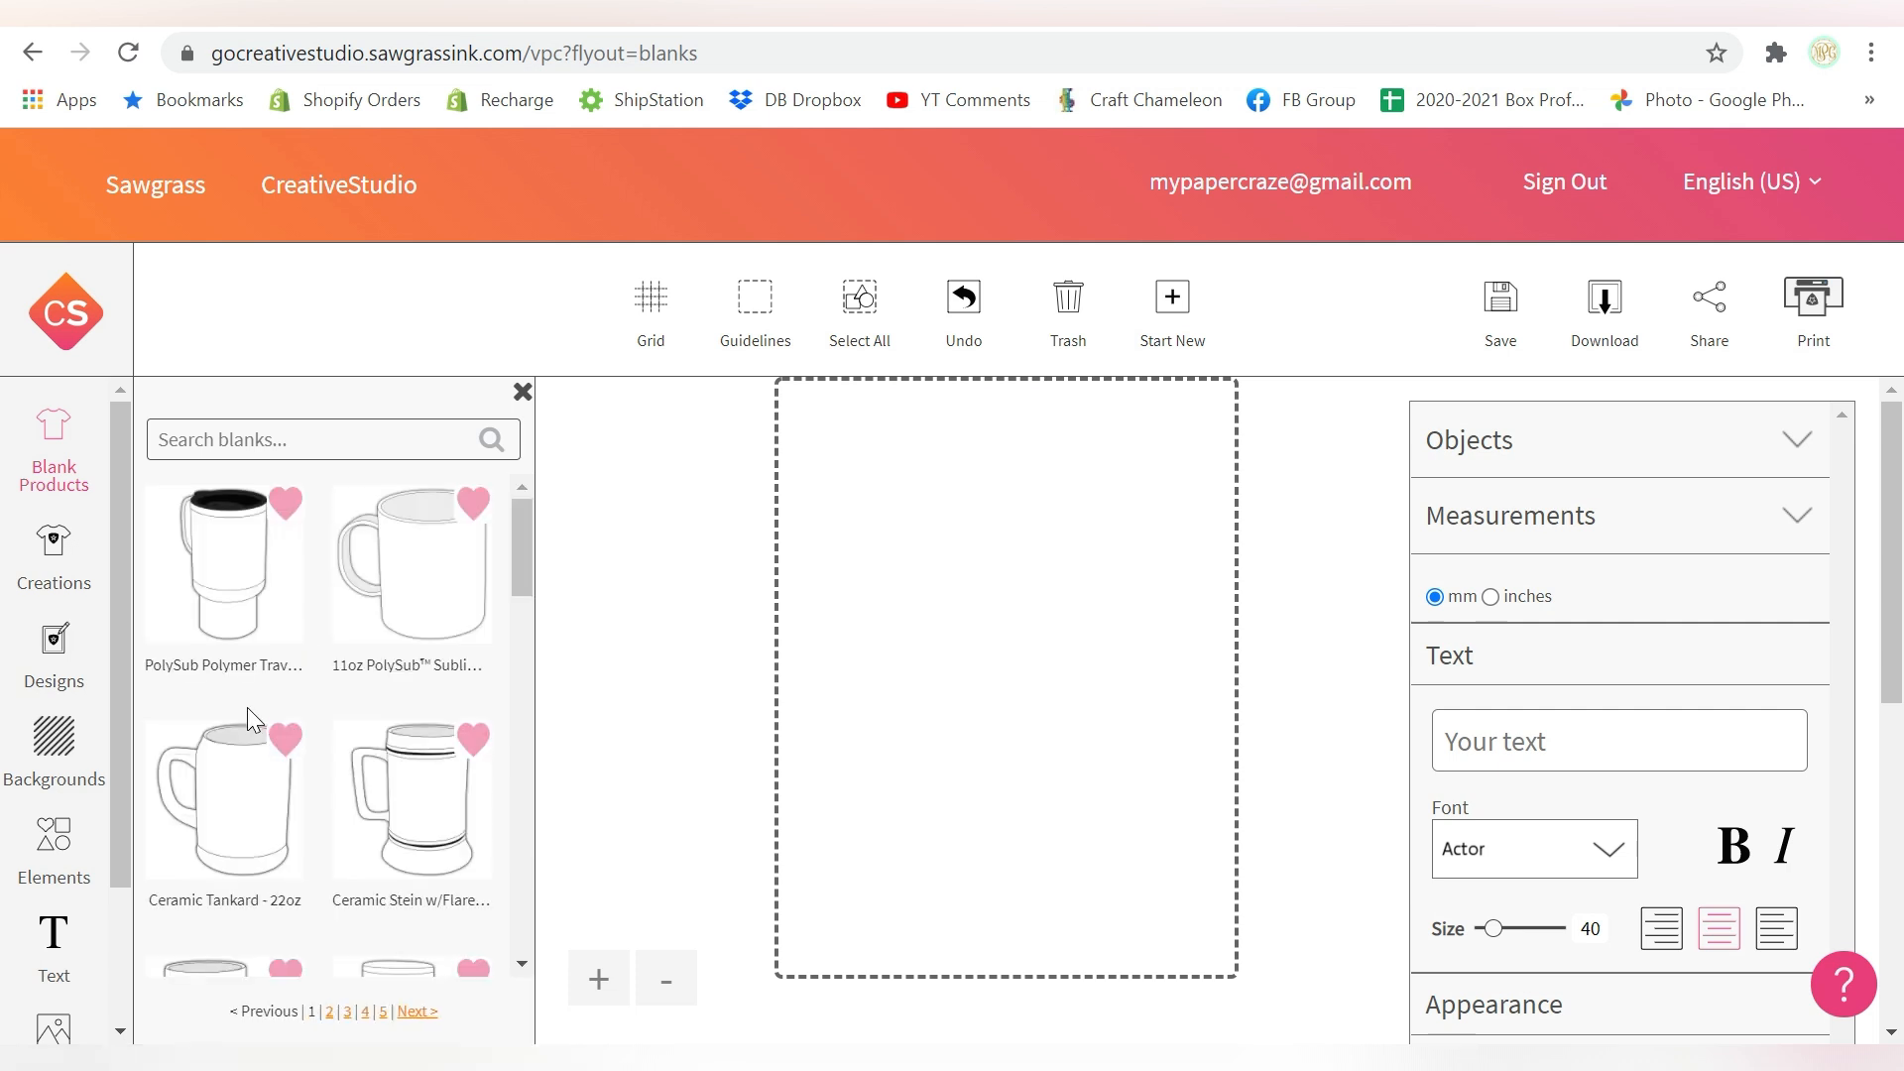
{"action": "scroll", "coordinate": [247, 706], "scroll_direction": "down", "scroll_amount": 8}
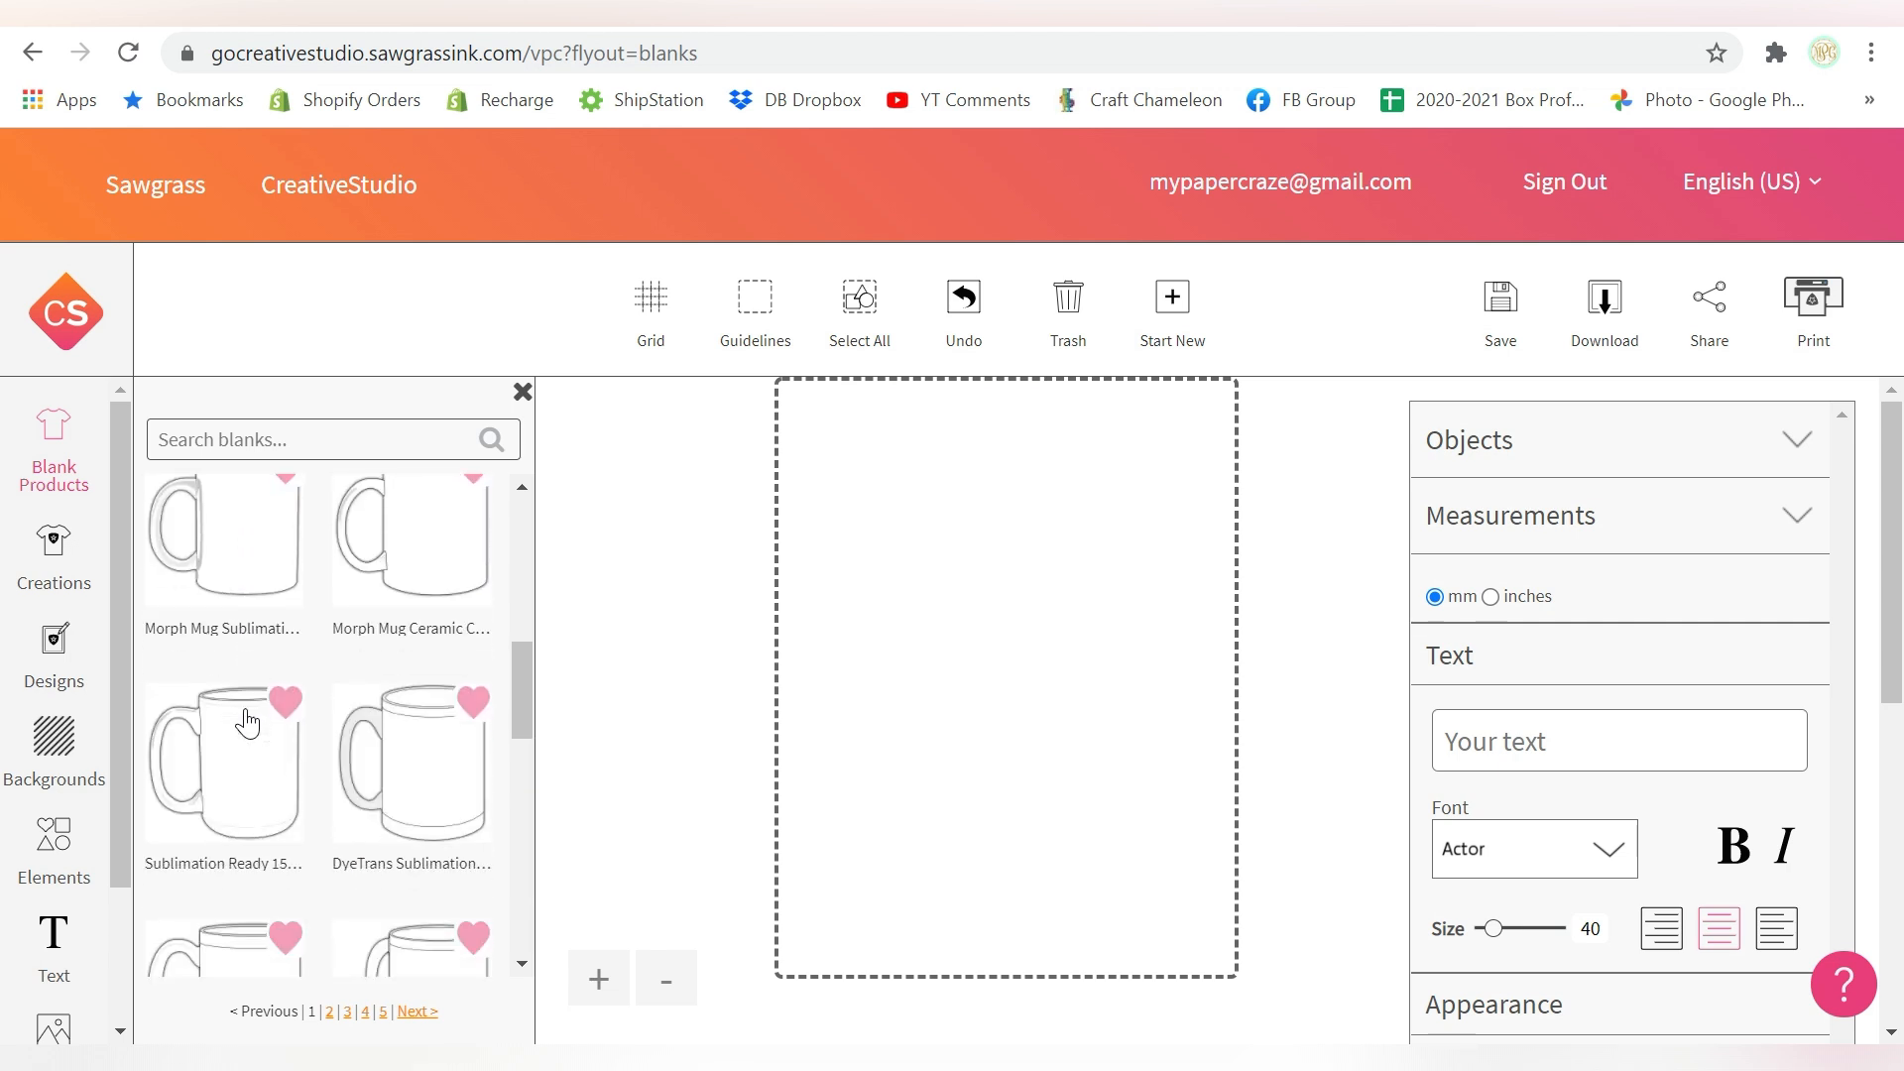
{"action": "left_click", "coordinate": [220, 535]}
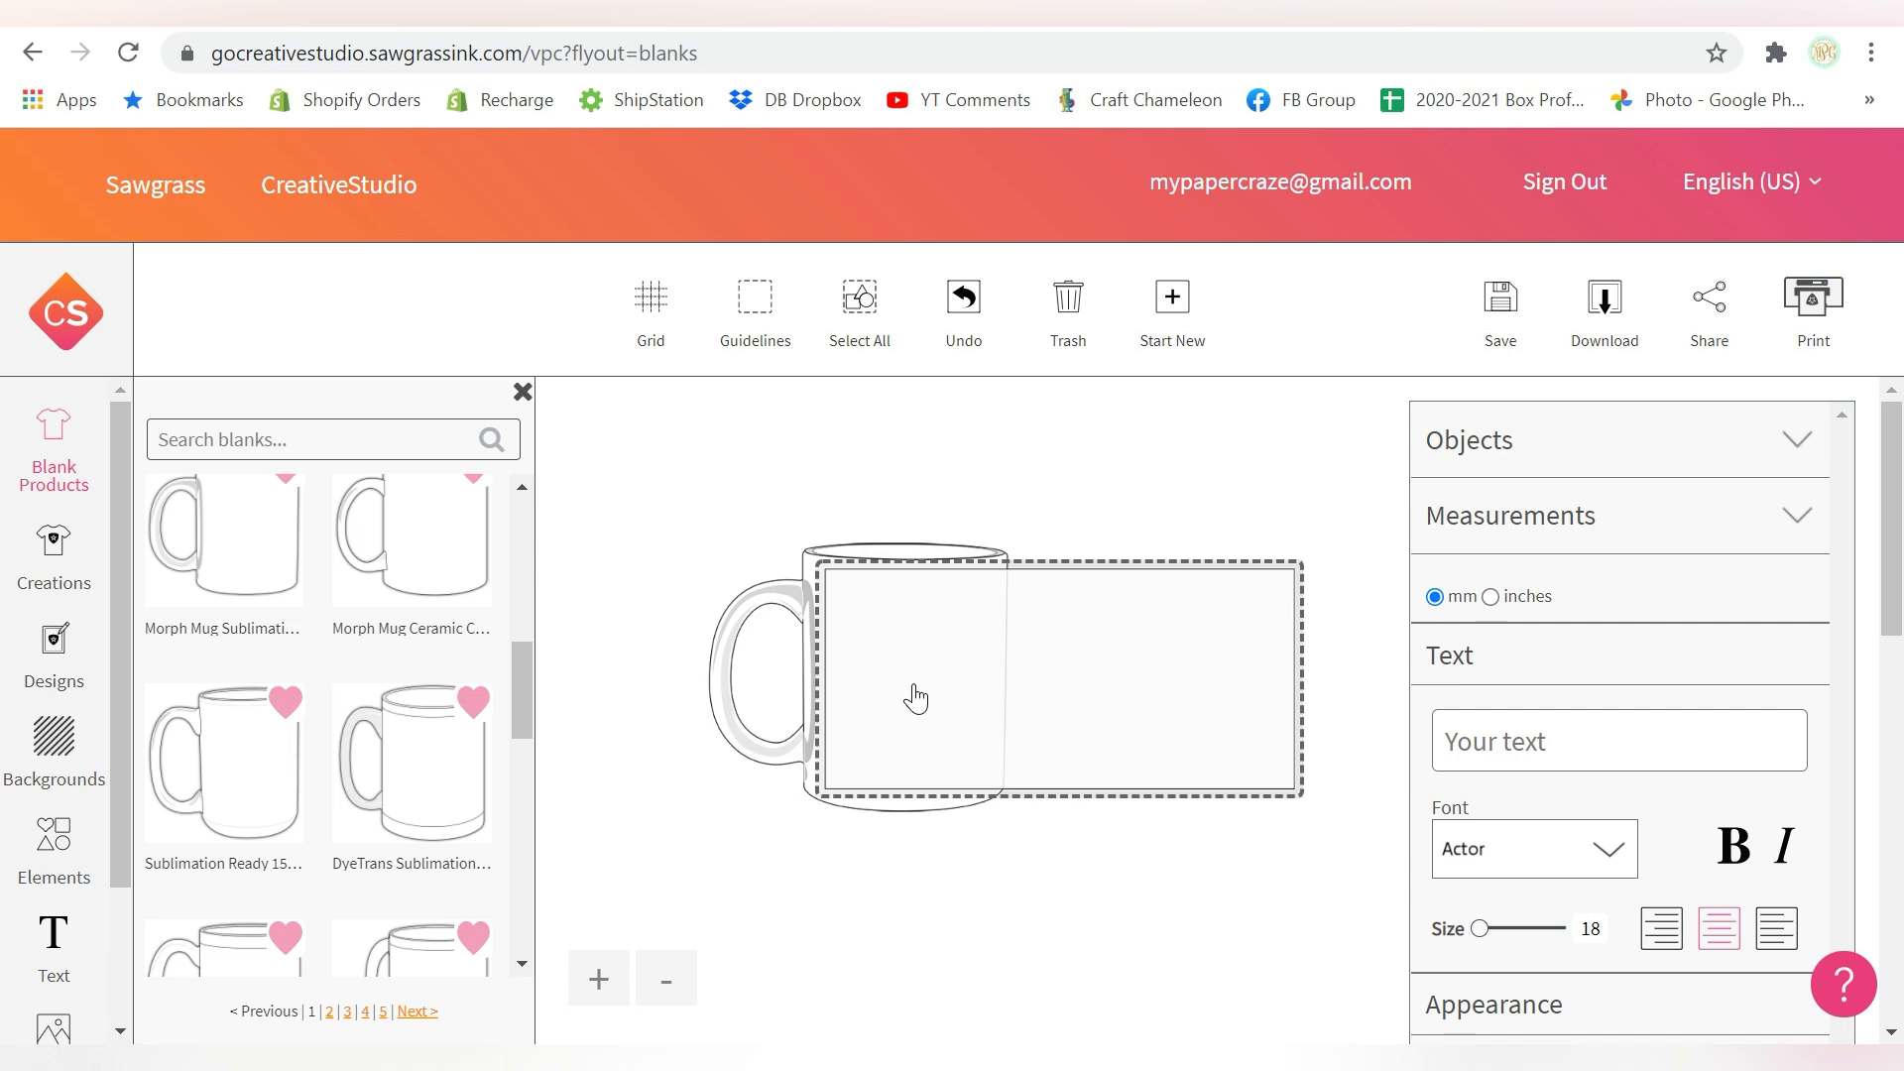
{"action": "left_click_drag", "start_coordinate": [120, 818], "coordinate": [127, 947]}
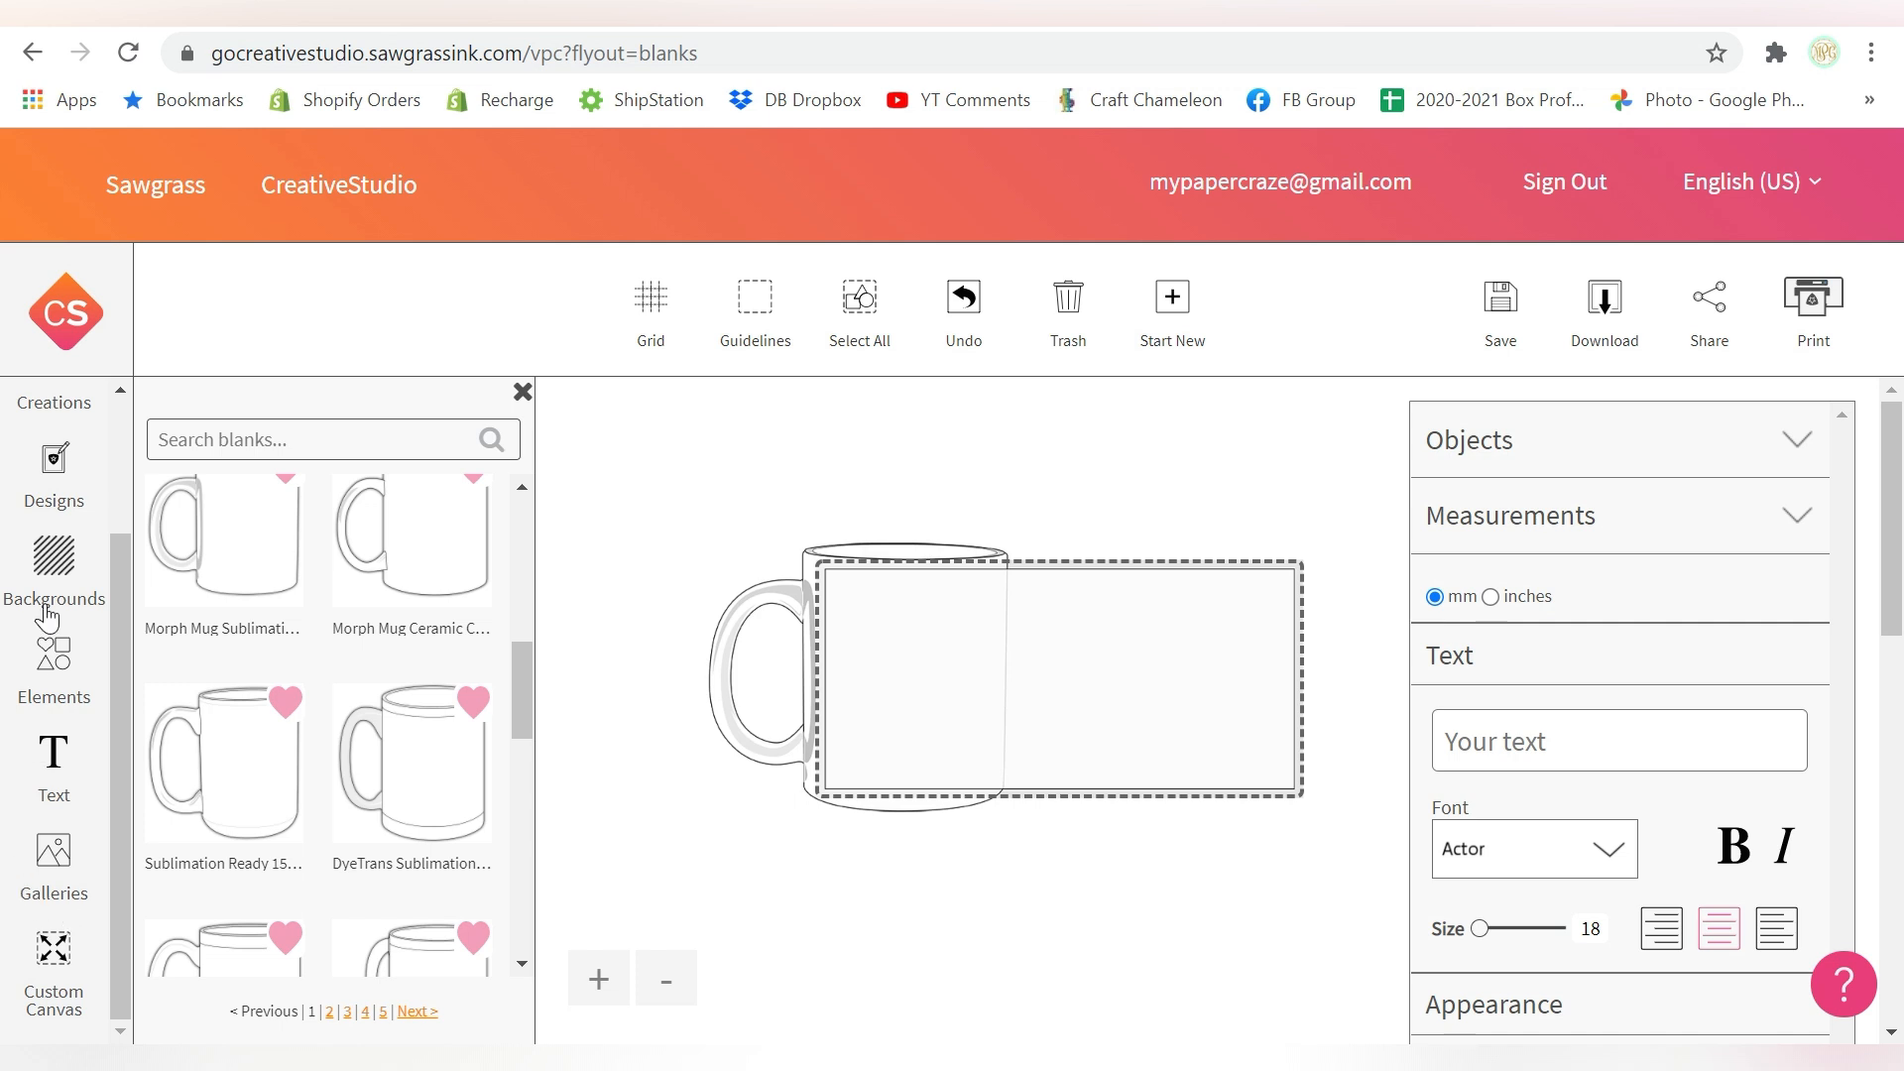
{"action": "scroll", "coordinate": [86, 596], "scroll_direction": "up", "scroll_amount": 2}
{"action": "left_click_drag", "start_coordinate": [518, 681], "coordinate": [504, 449]}
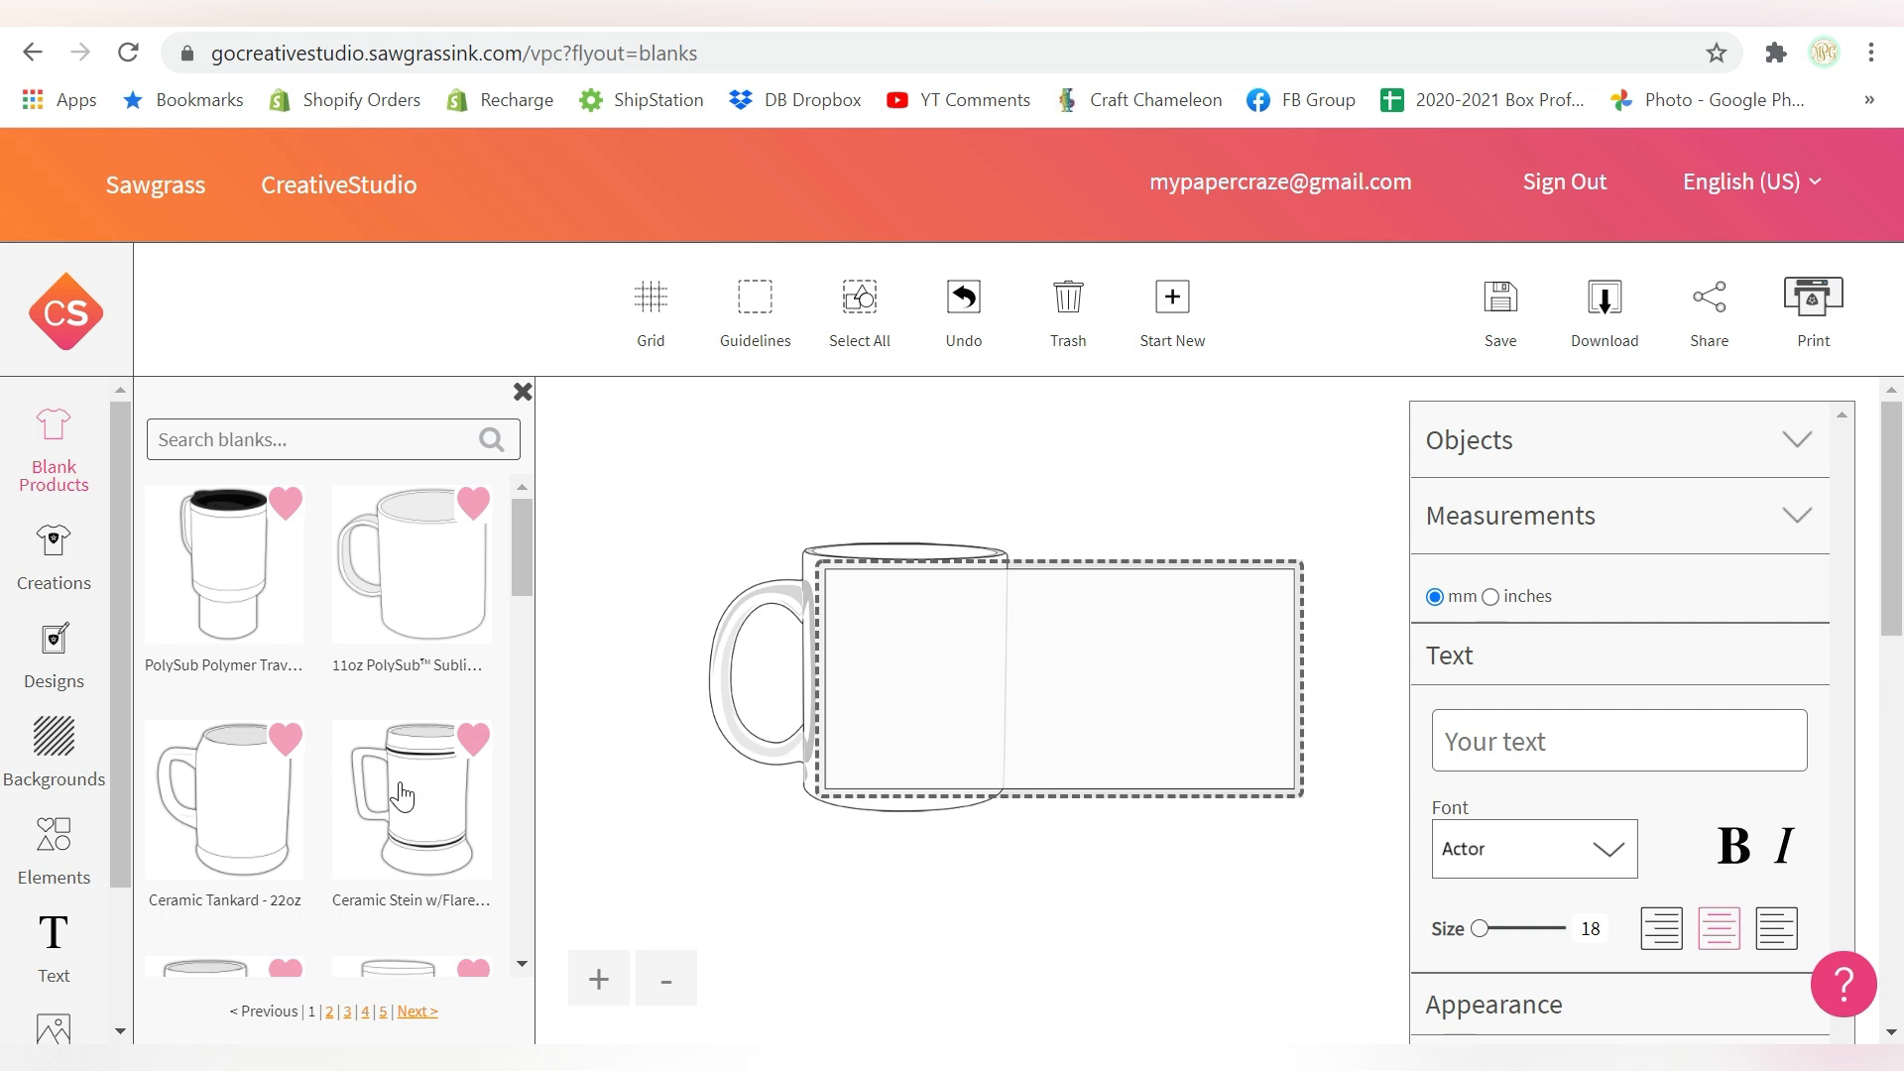
Look into the My Designs and Shirts folders among the saved creations.
{"action": "left_click", "coordinate": [51, 556]}
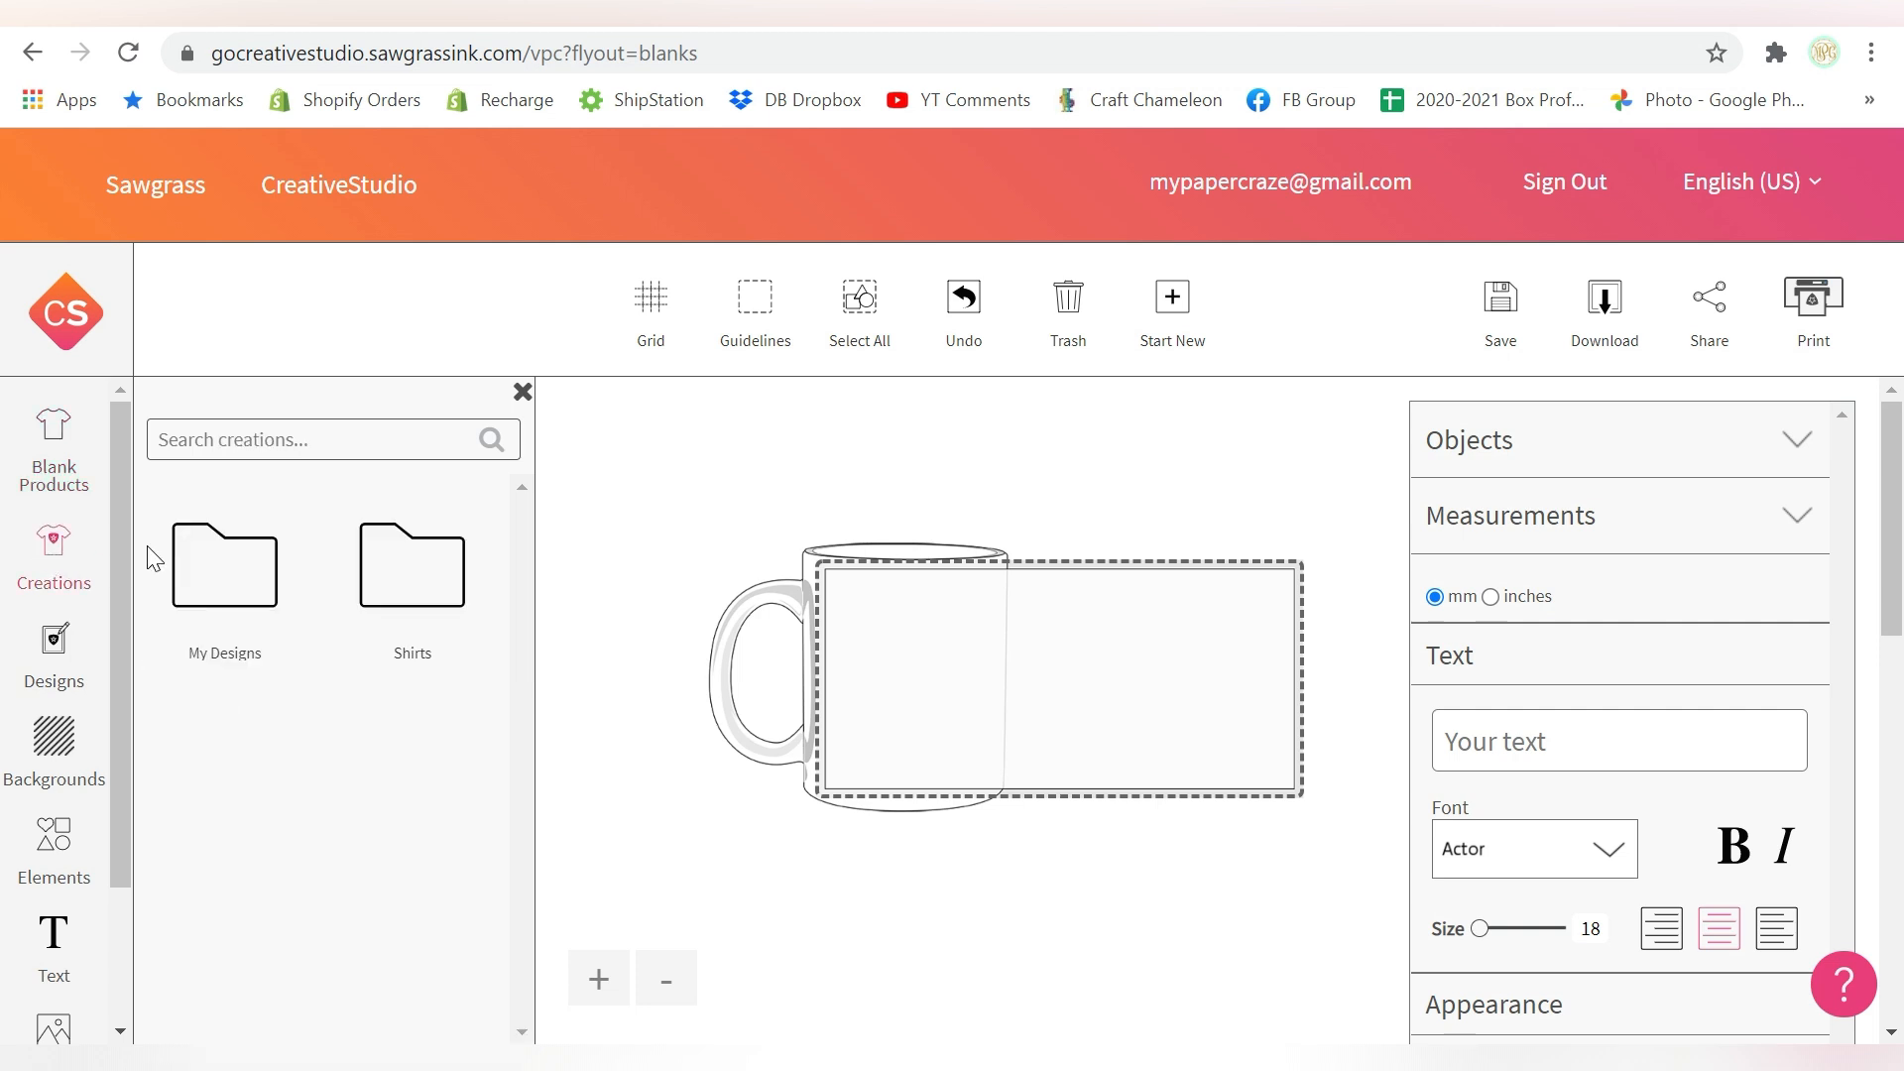
{"action": "left_click", "coordinate": [246, 578]}
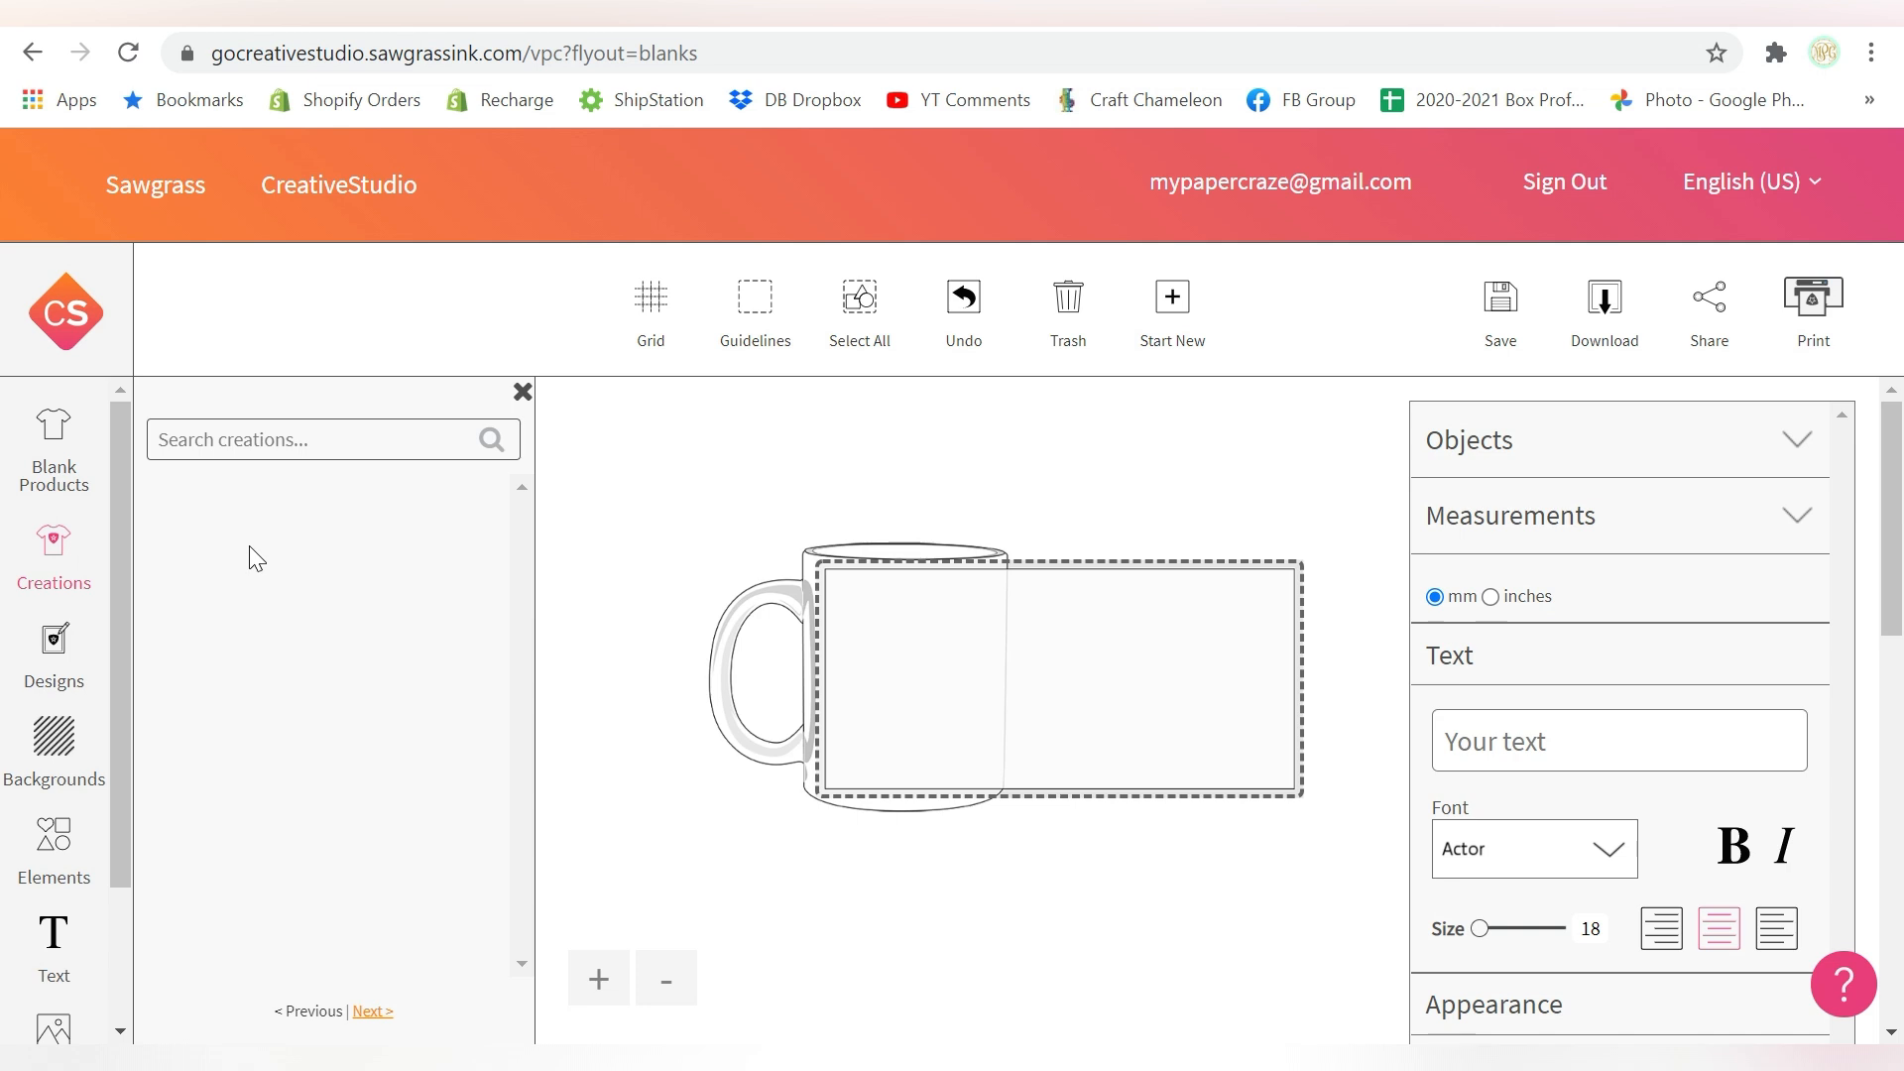
{"action": "left_click", "coordinate": [523, 393]}
{"action": "left_click", "coordinate": [55, 548]}
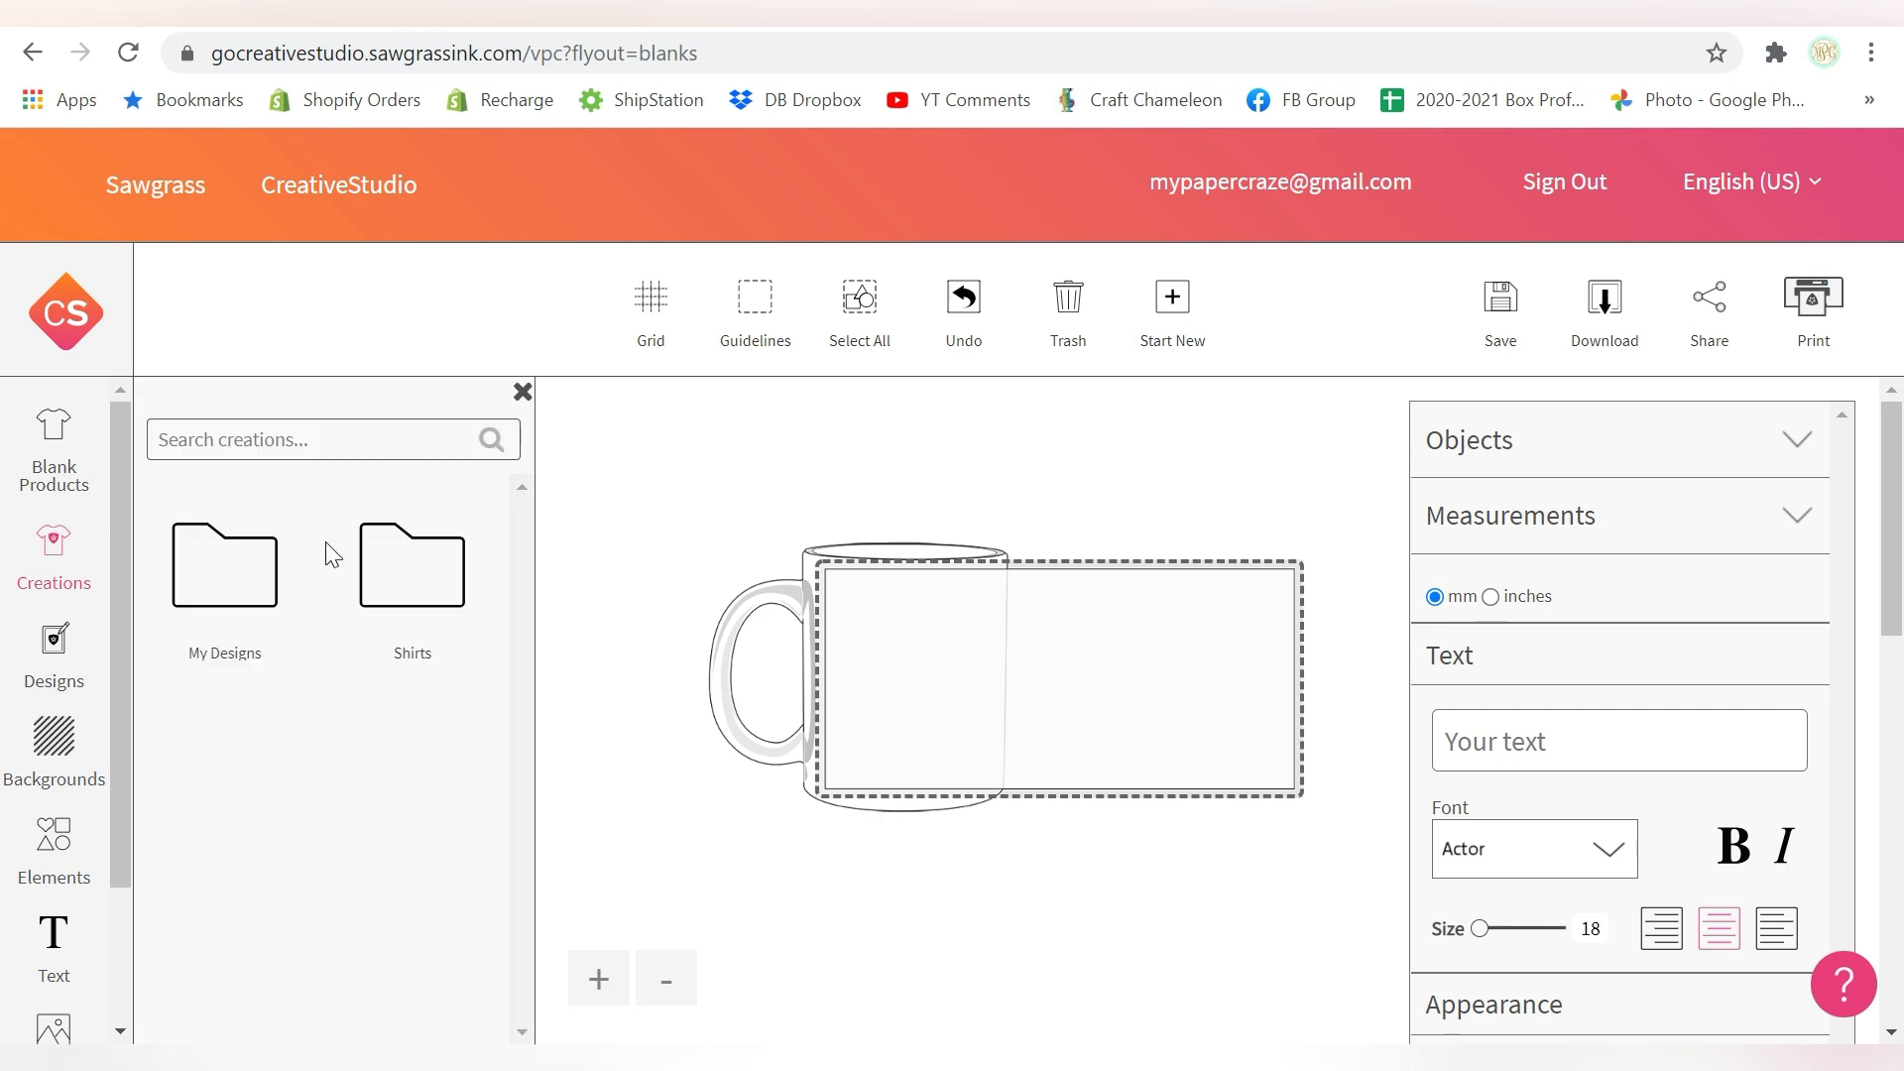
{"action": "left_click", "coordinate": [413, 607]}
{"action": "left_click", "coordinate": [523, 392]}
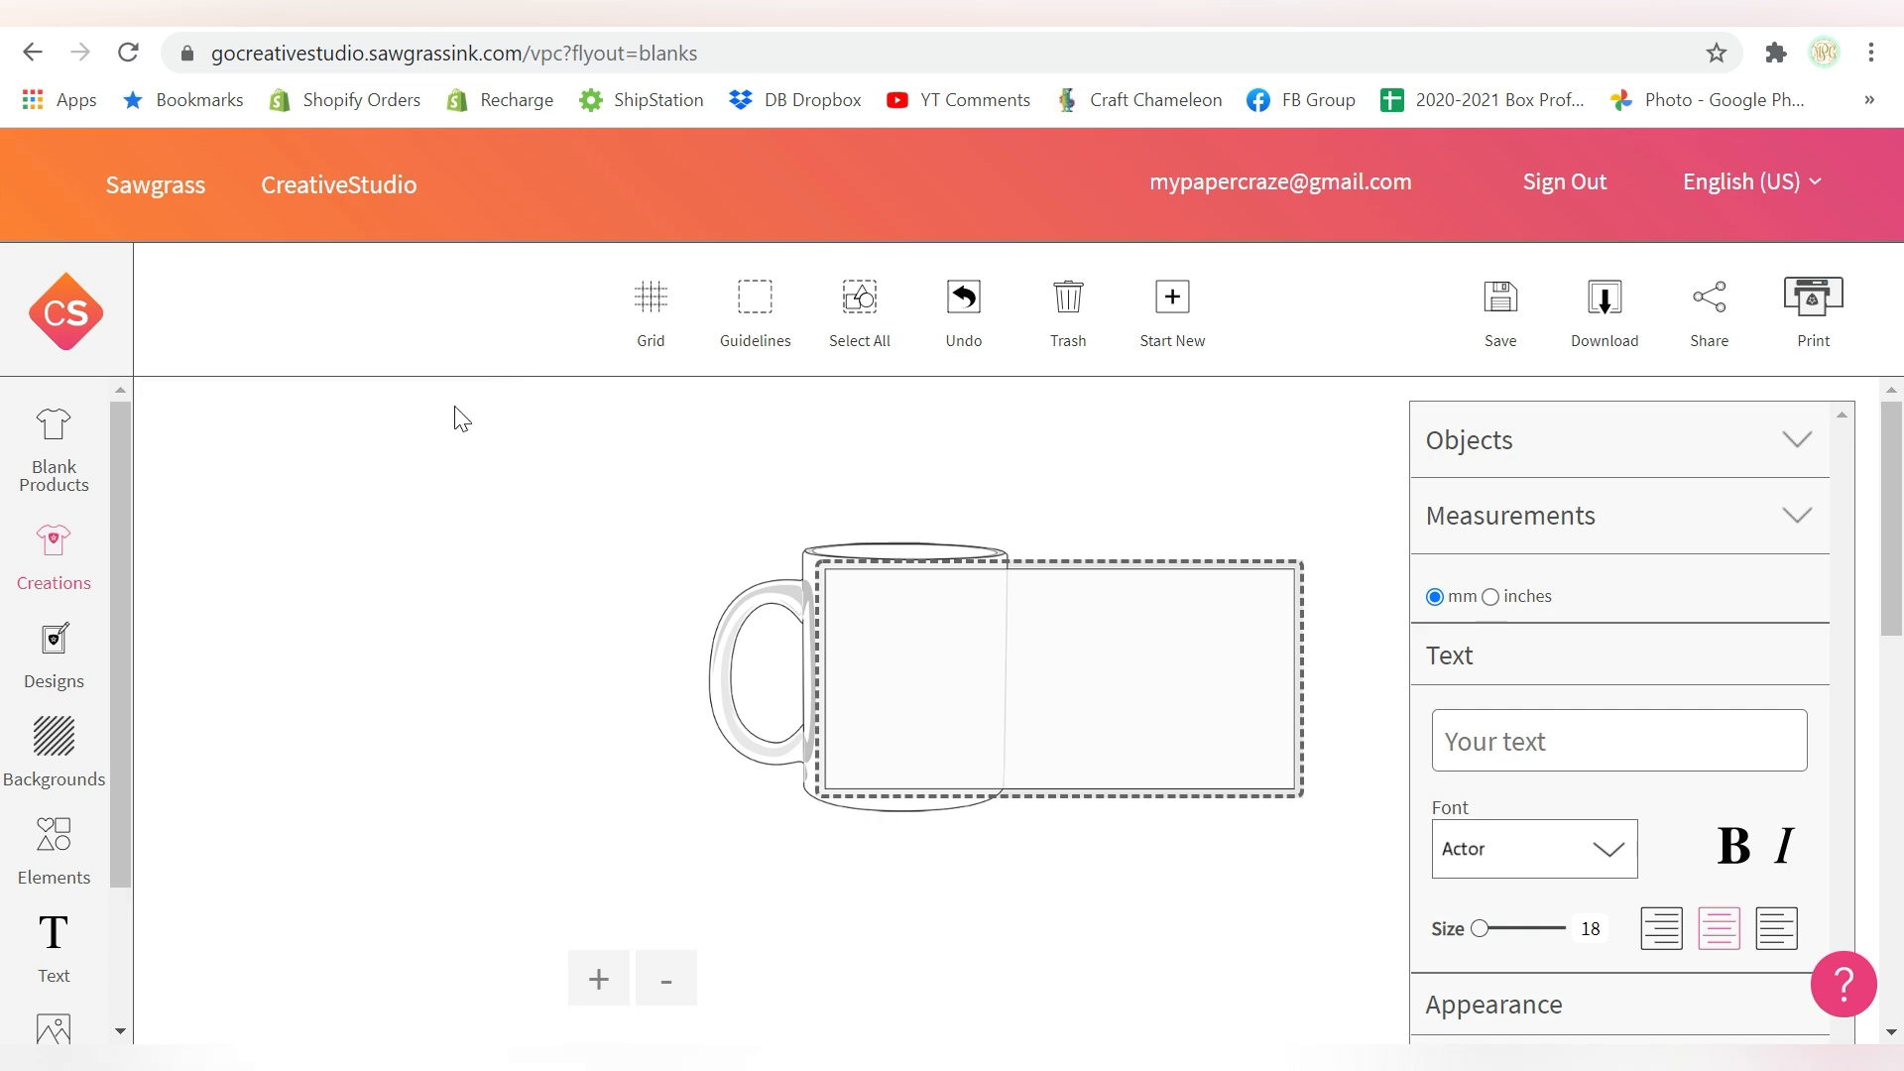
{"action": "left_click", "coordinate": [51, 552]}
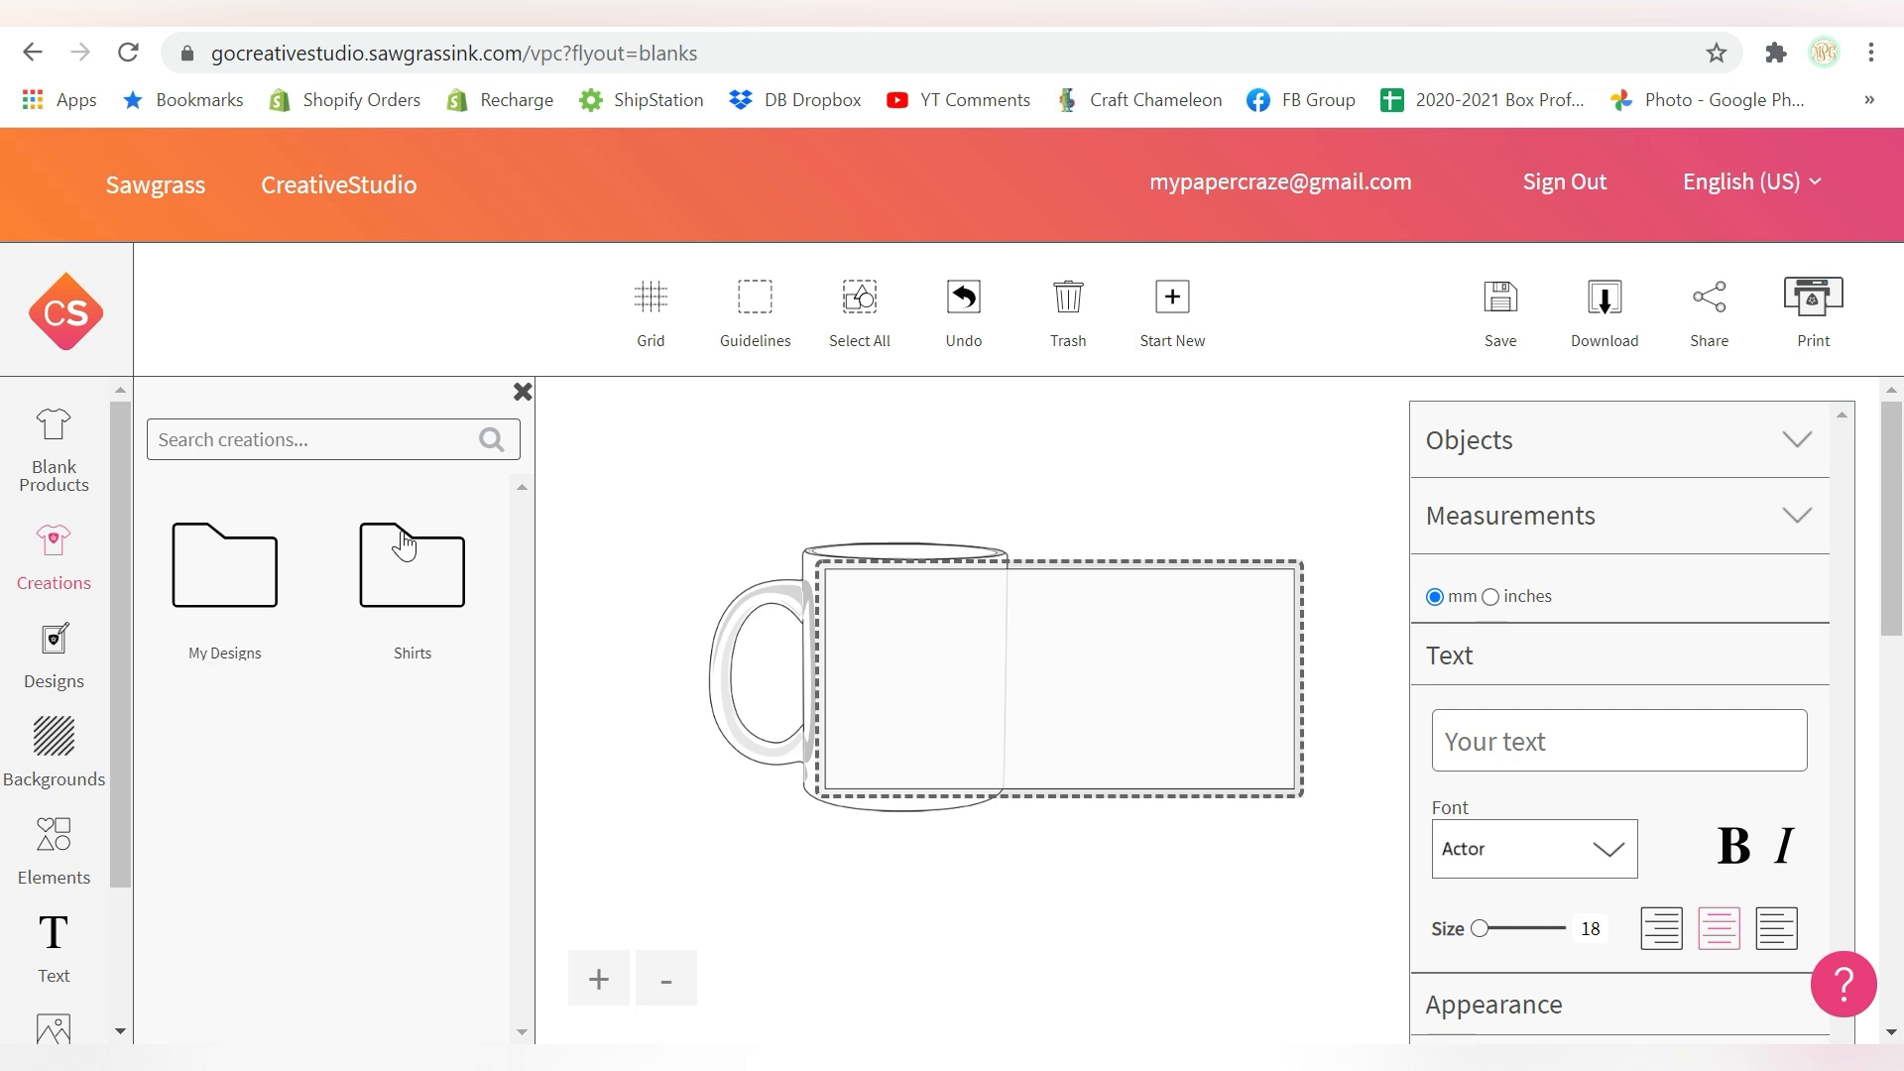
Browse the Designs library, checking the My Designs folder, the themed categories and a featured designer's free collection.
{"action": "left_click", "coordinate": [52, 667]}
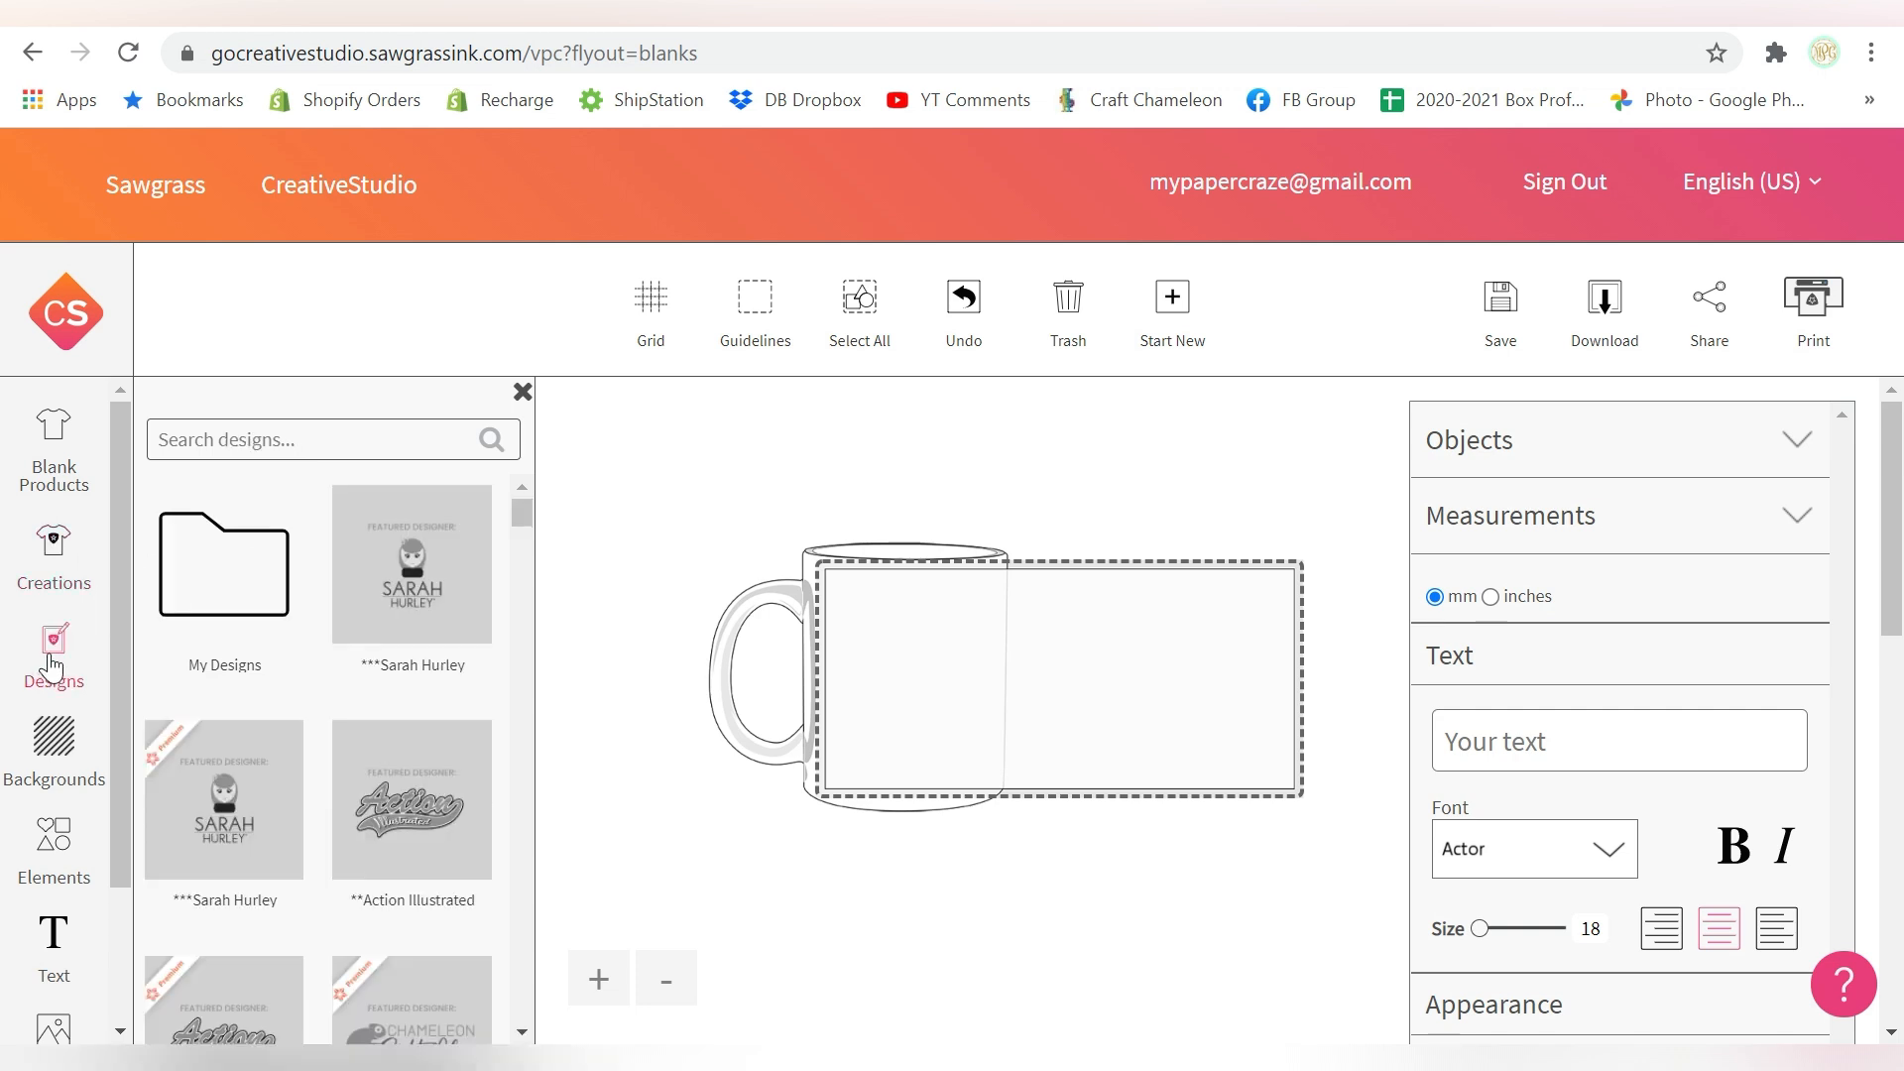
{"action": "scroll", "coordinate": [417, 631], "scroll_direction": "down", "scroll_amount": 5}
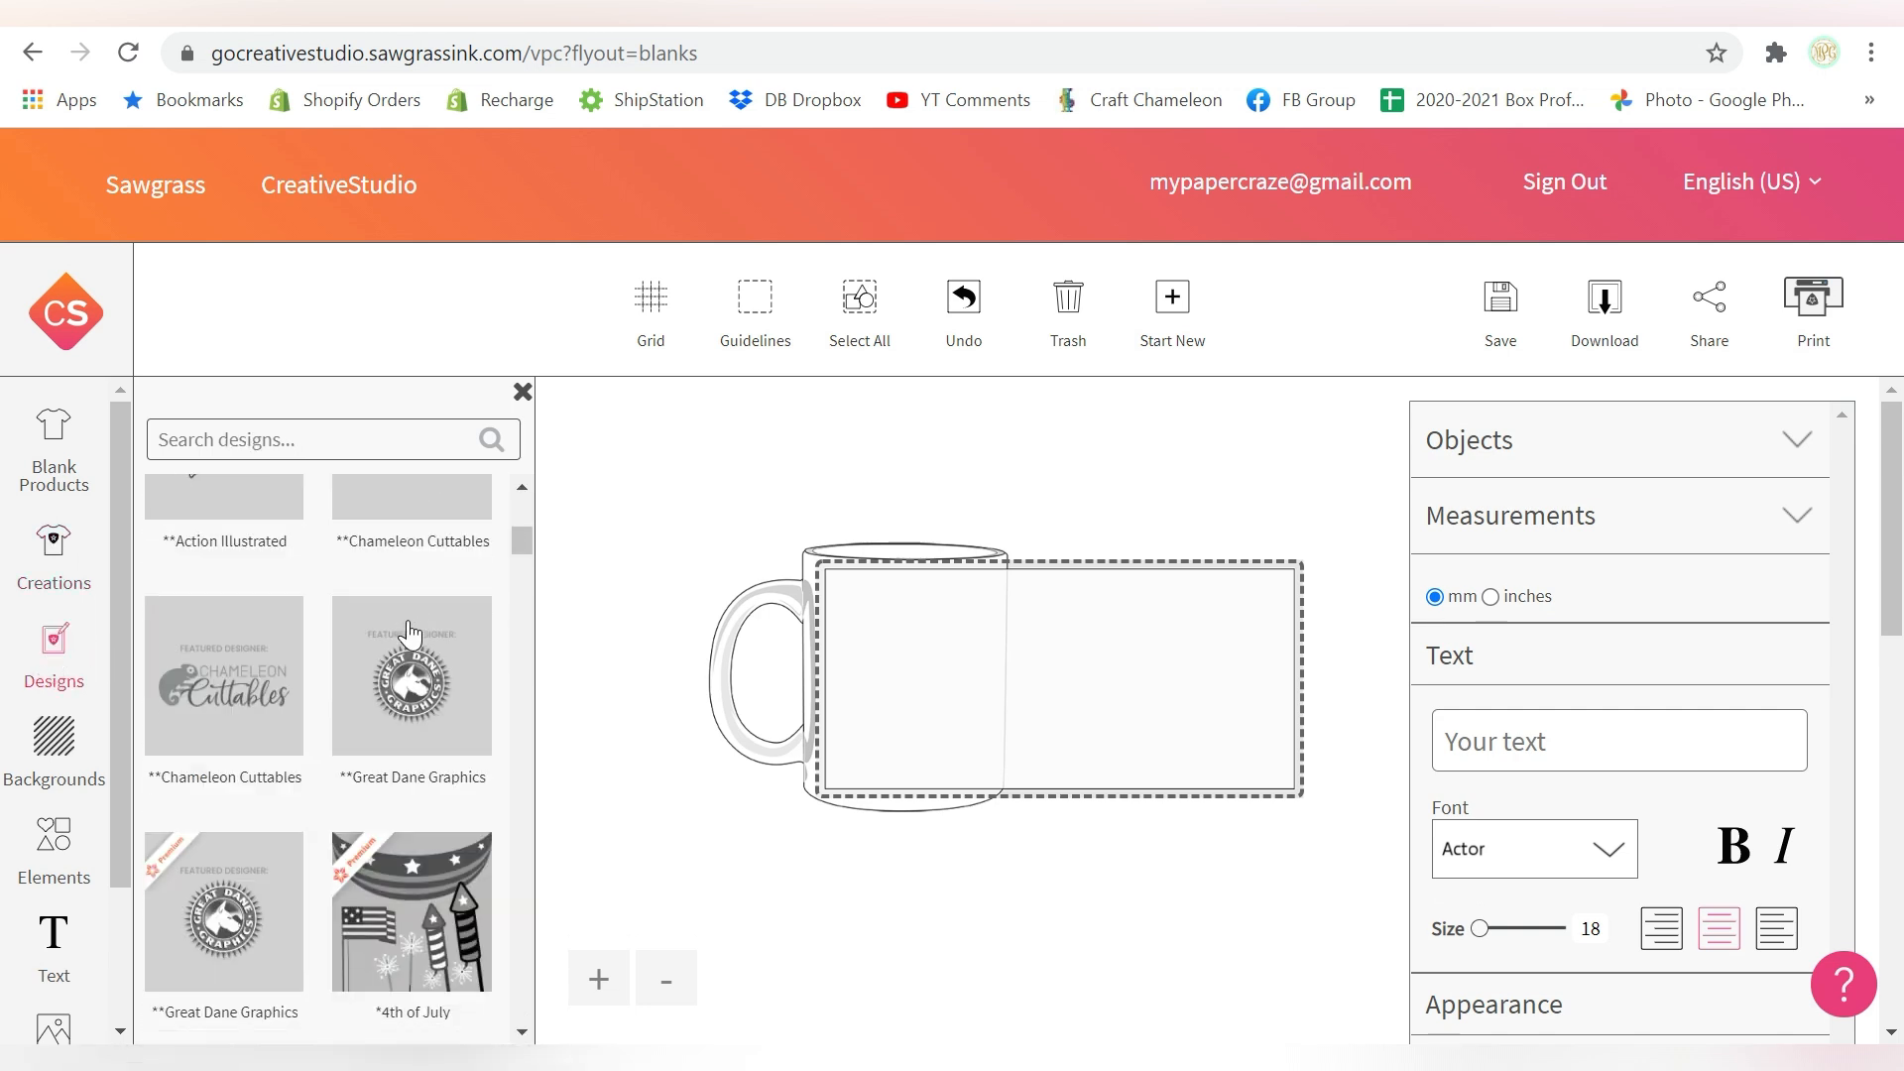
{"action": "left_click_drag", "start_coordinate": [521, 555], "coordinate": [520, 506]}
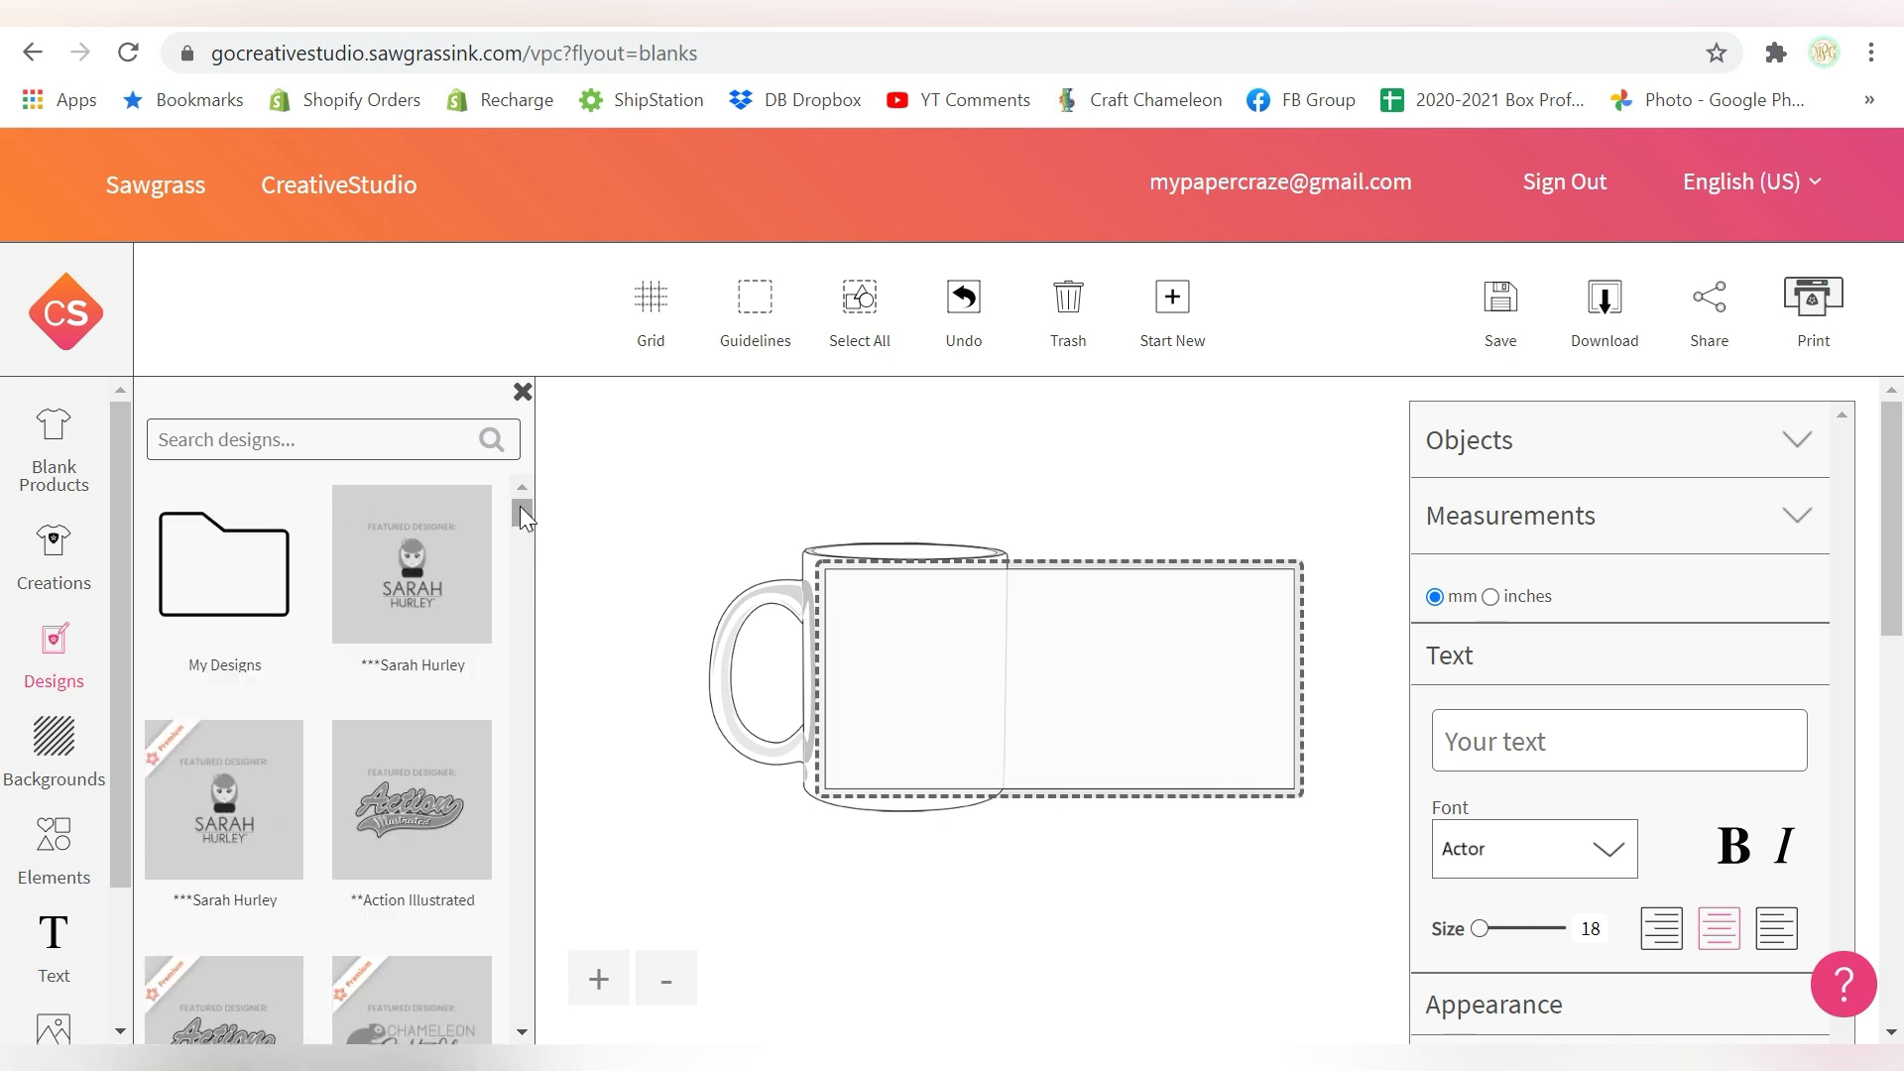
{"action": "left_click", "coordinate": [176, 570]}
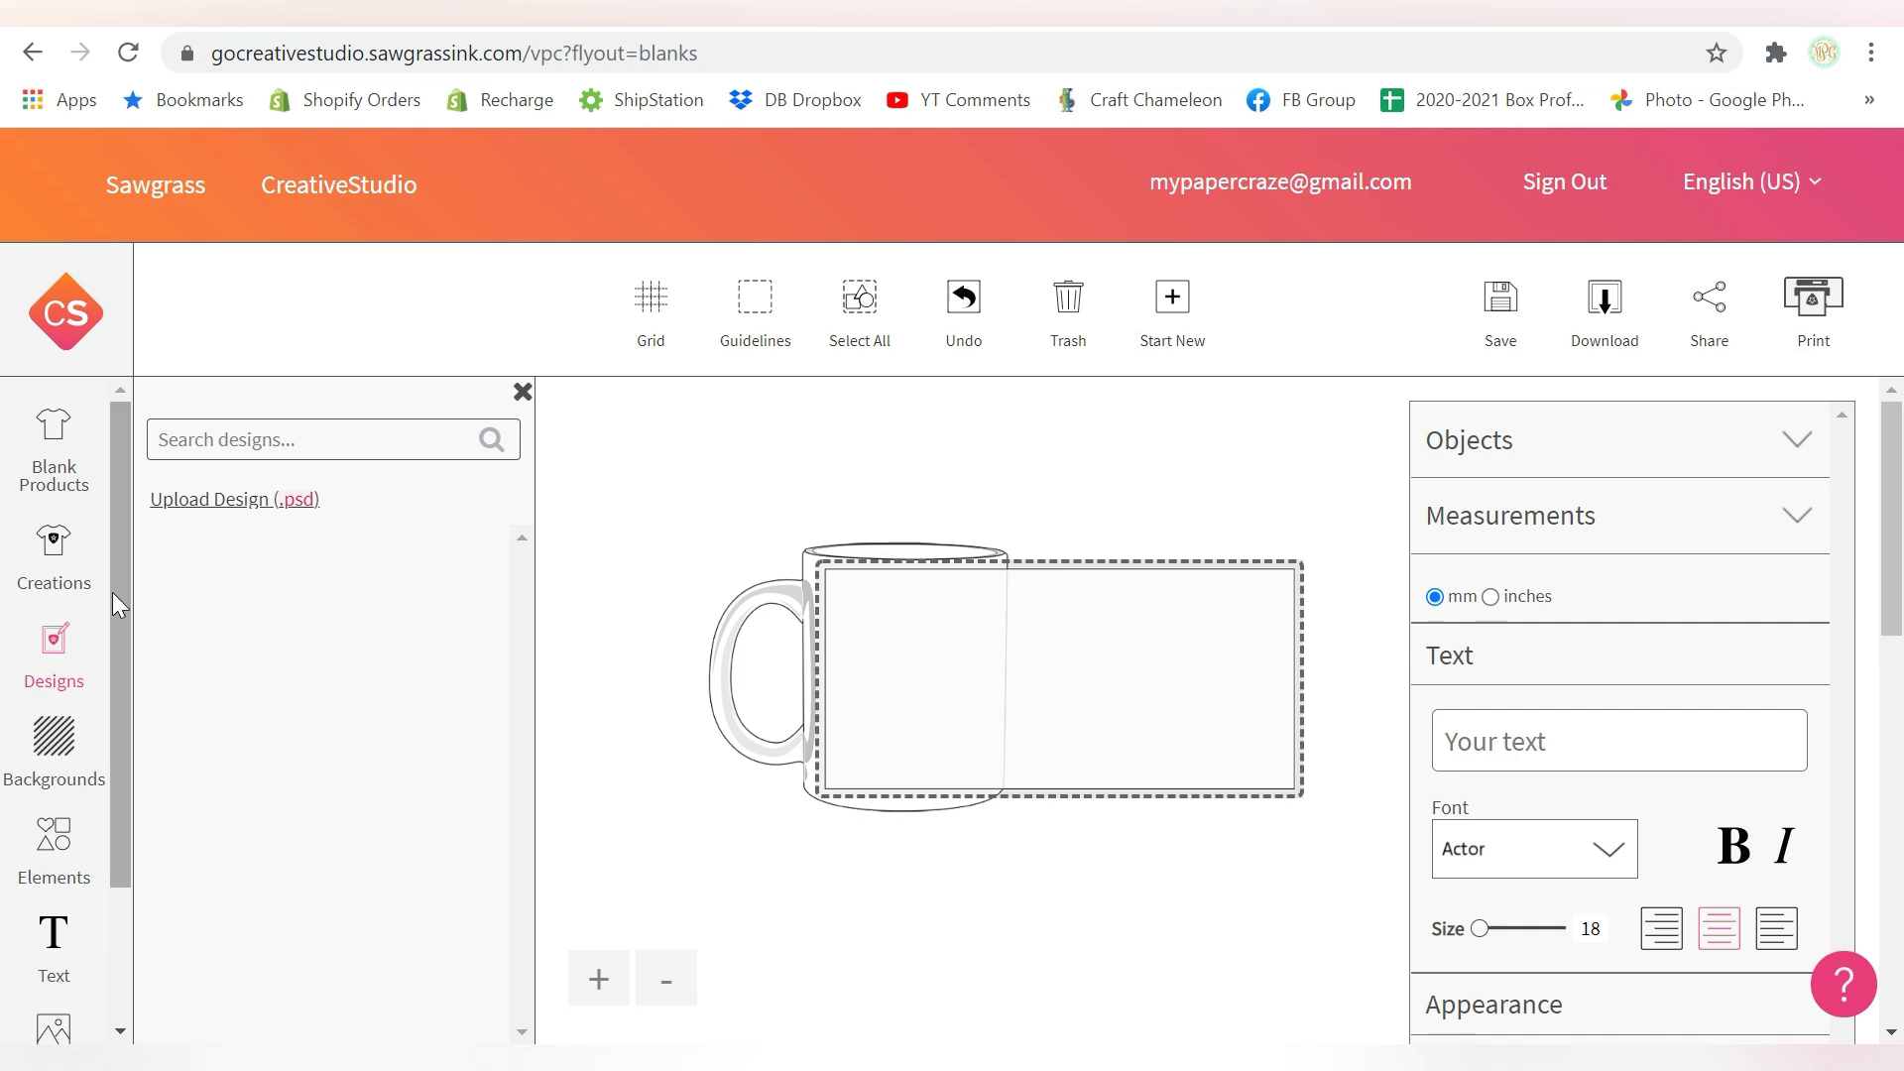
{"action": "left_click", "coordinate": [52, 663]}
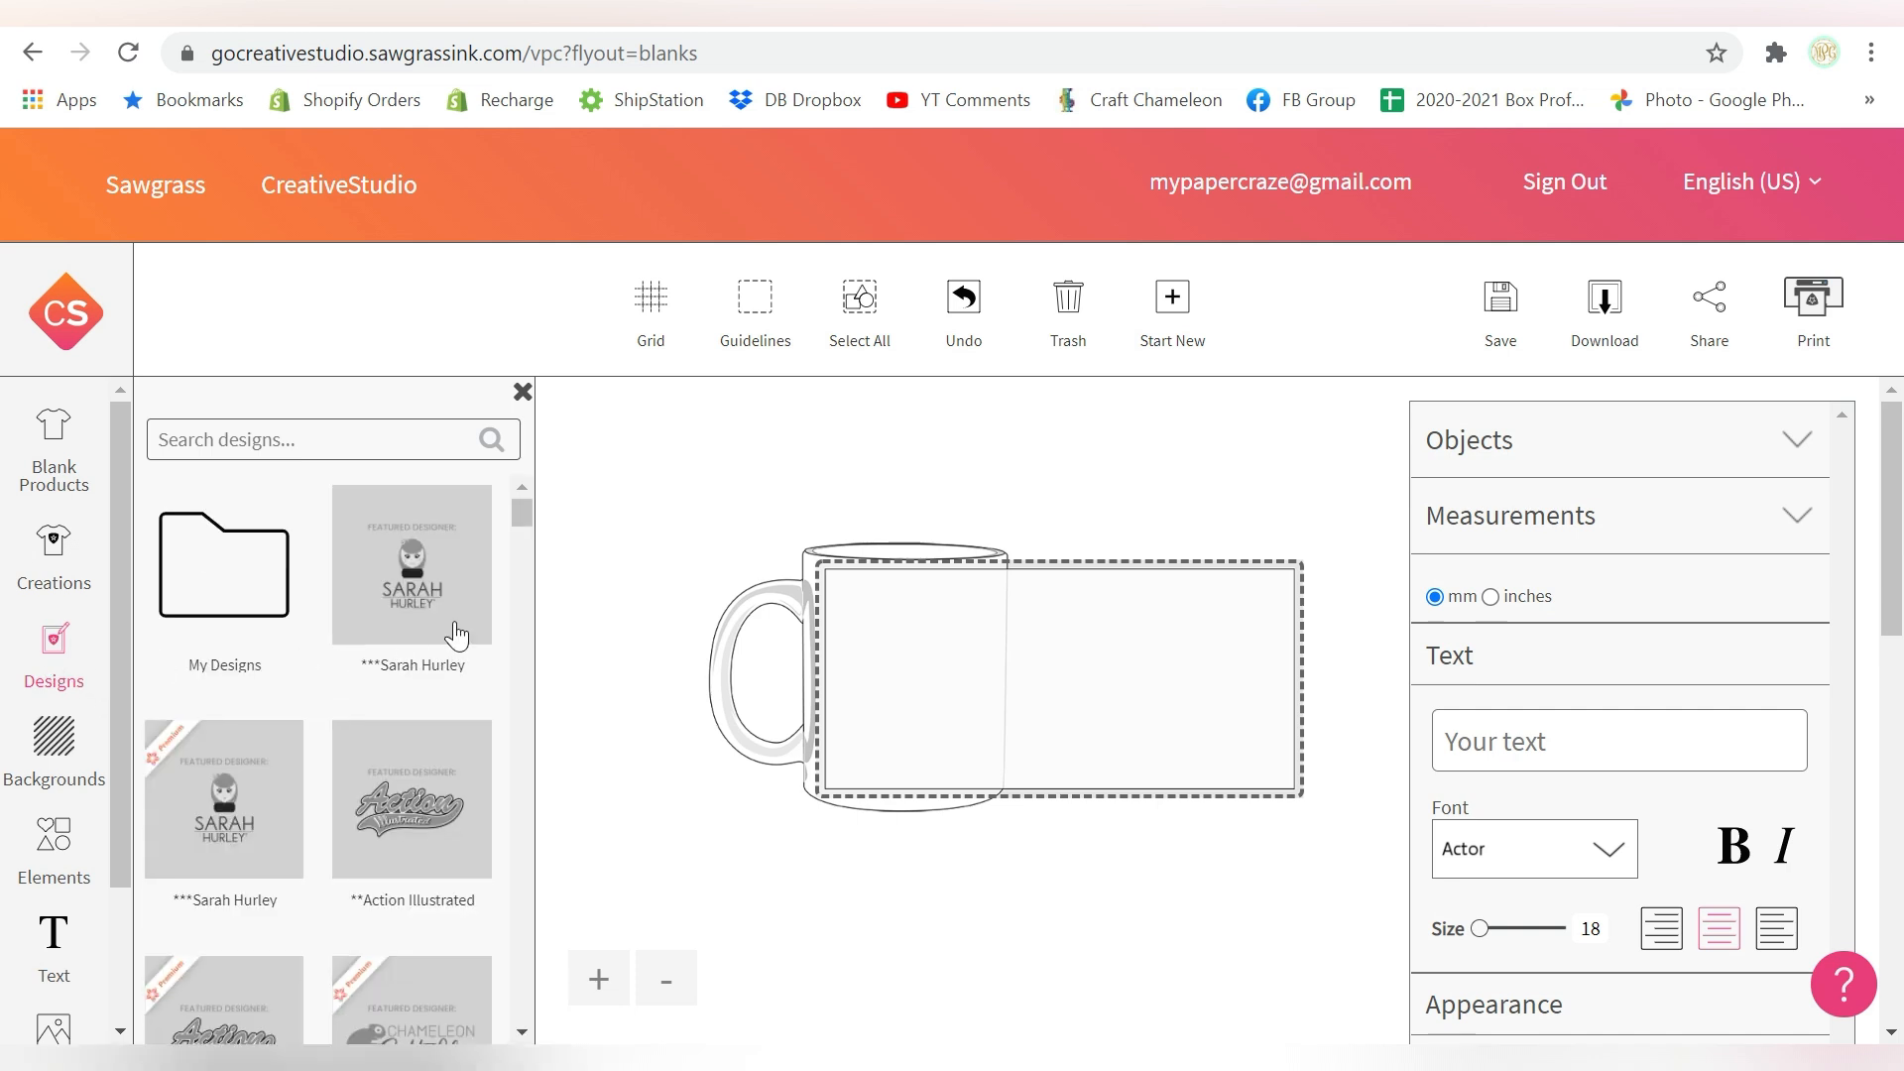
{"action": "scroll", "coordinate": [429, 632], "scroll_direction": "down", "scroll_amount": 9}
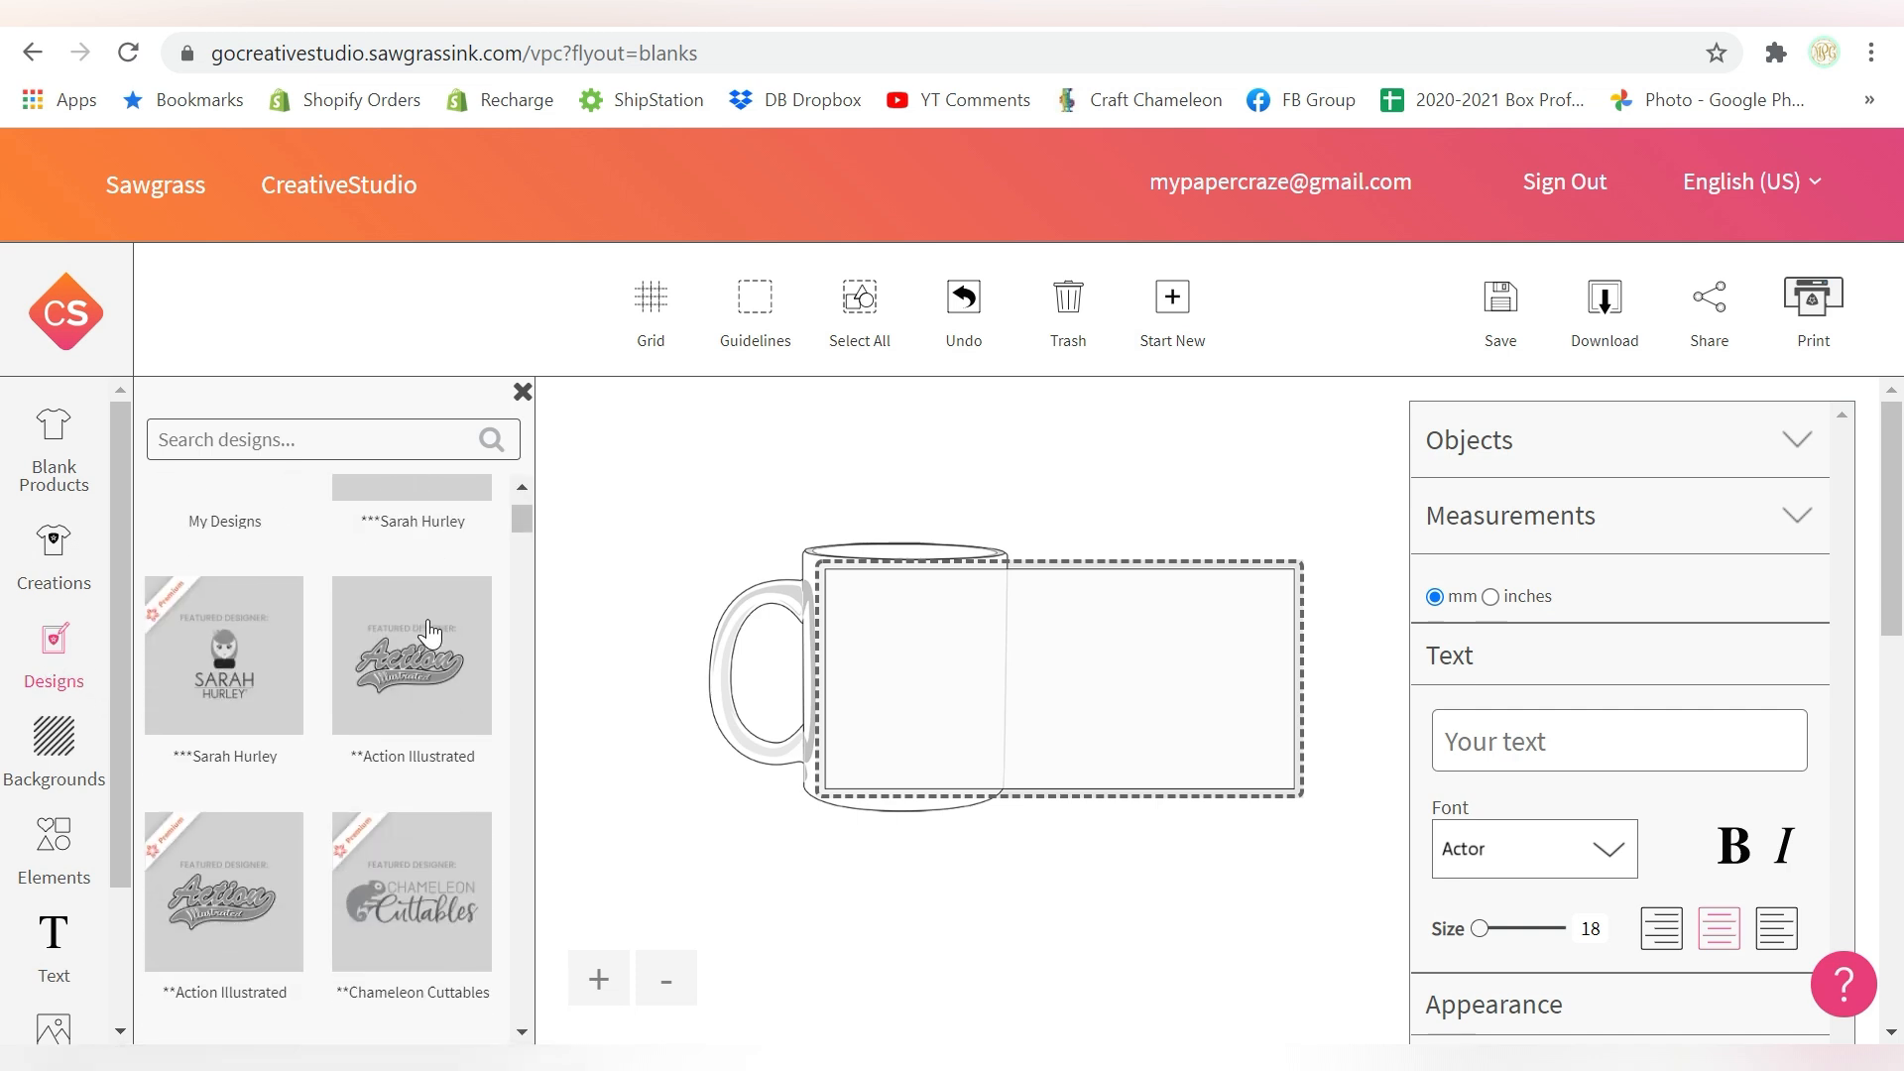
{"action": "scroll", "coordinate": [429, 633], "scroll_direction": "down", "scroll_amount": 3}
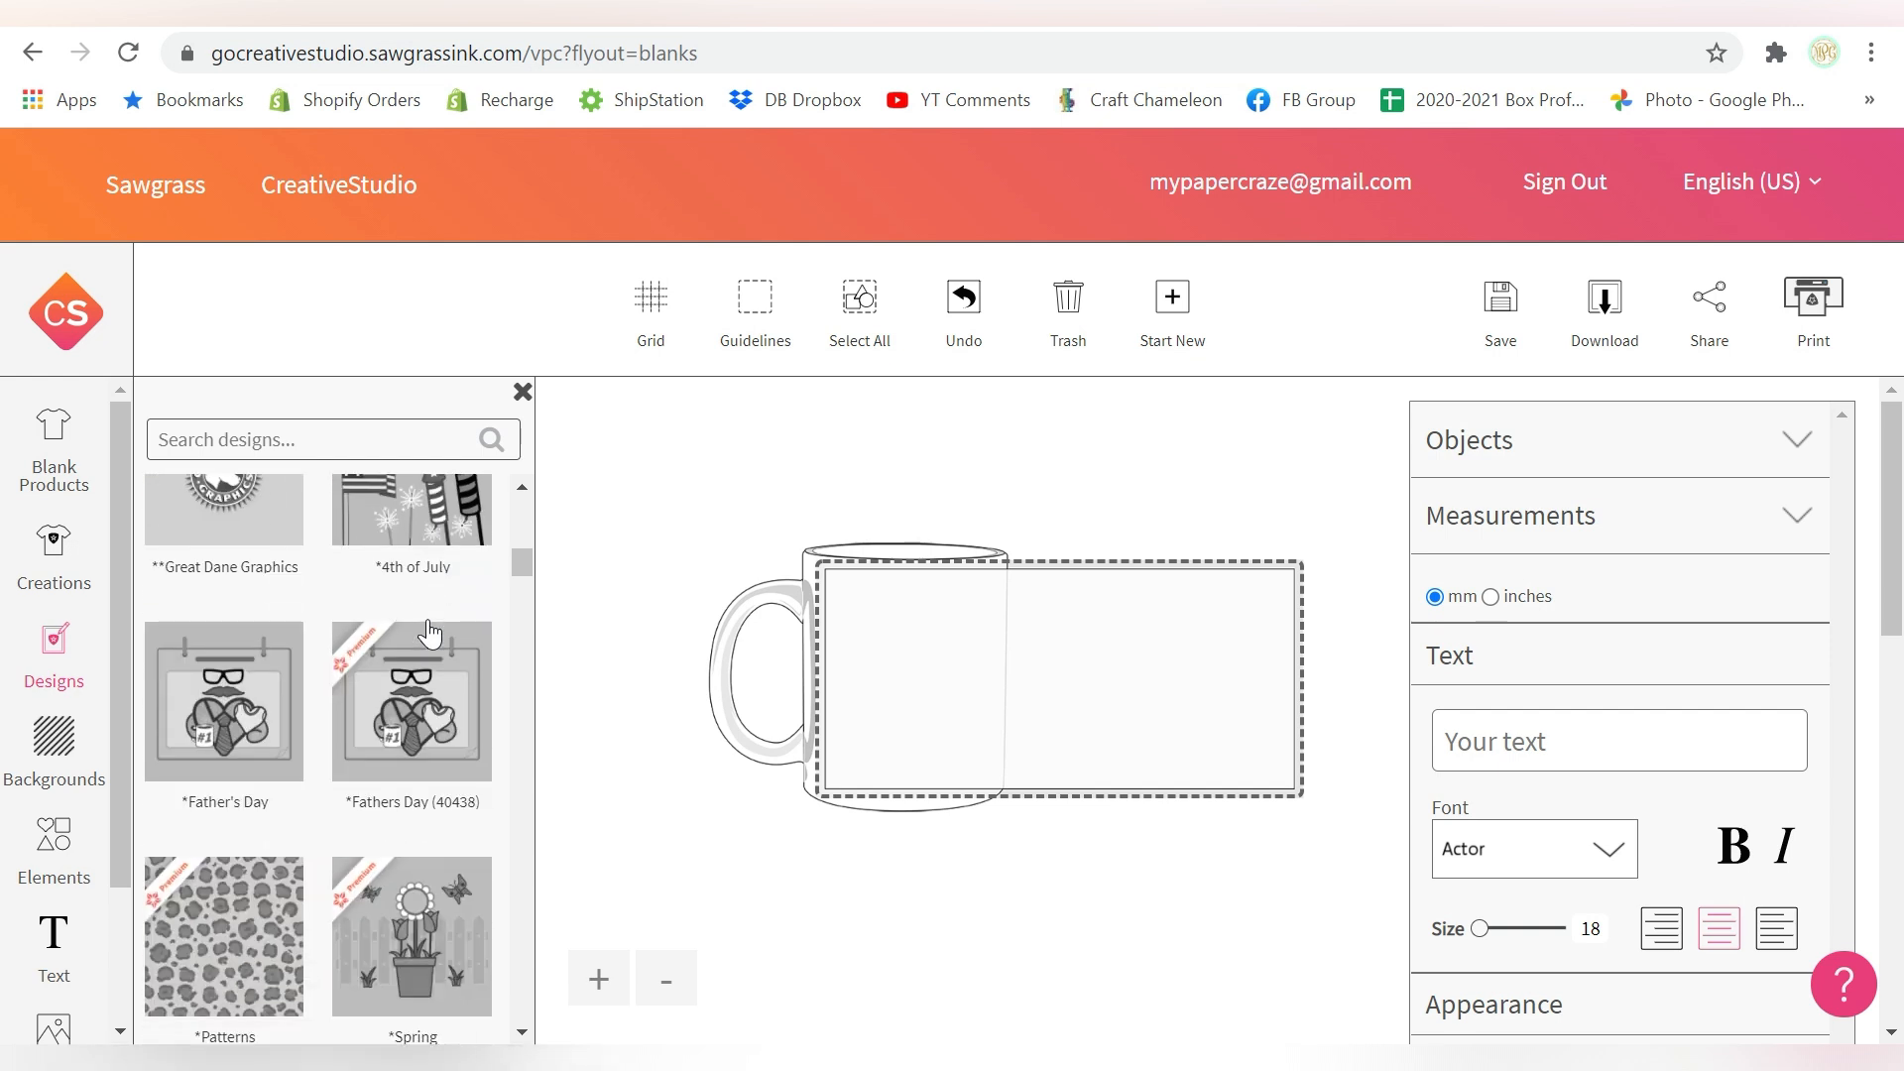
{"action": "scroll", "coordinate": [429, 633], "scroll_direction": "up", "scroll_amount": 12}
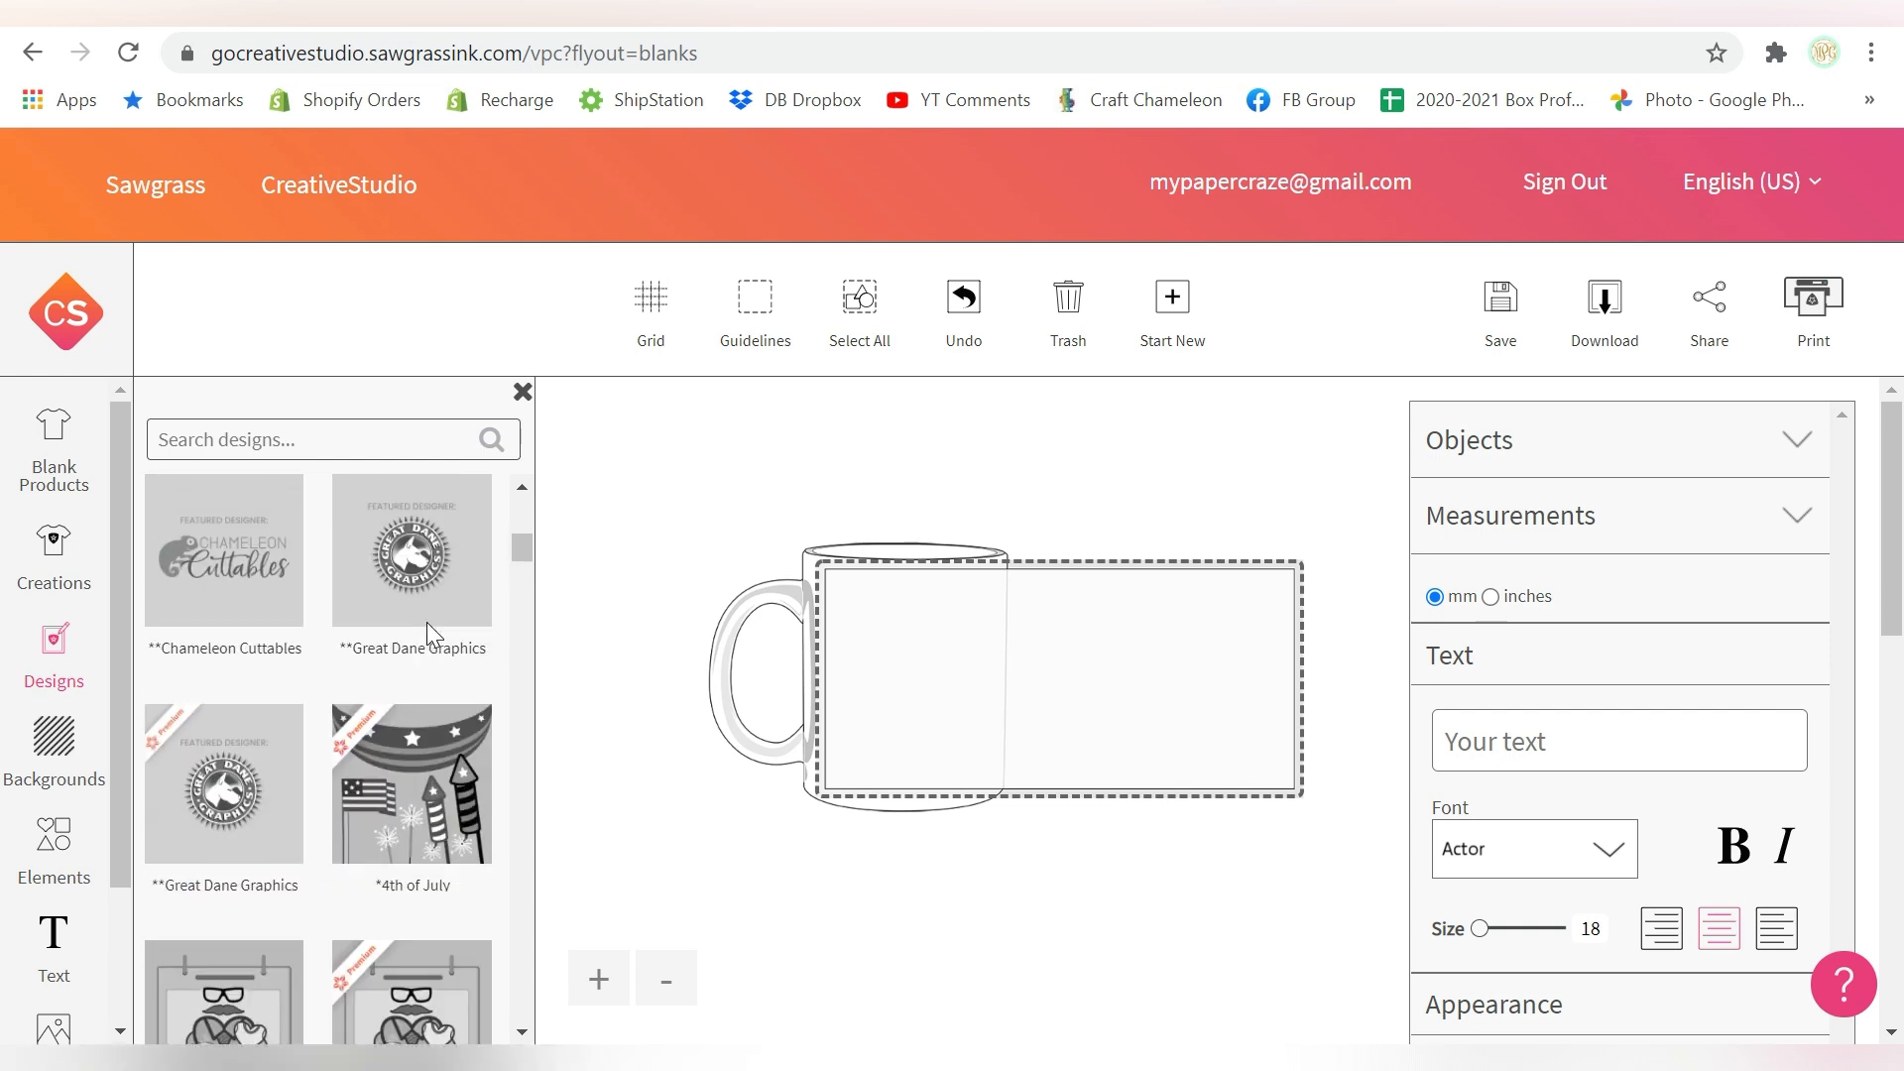
{"action": "left_click", "coordinate": [424, 575]}
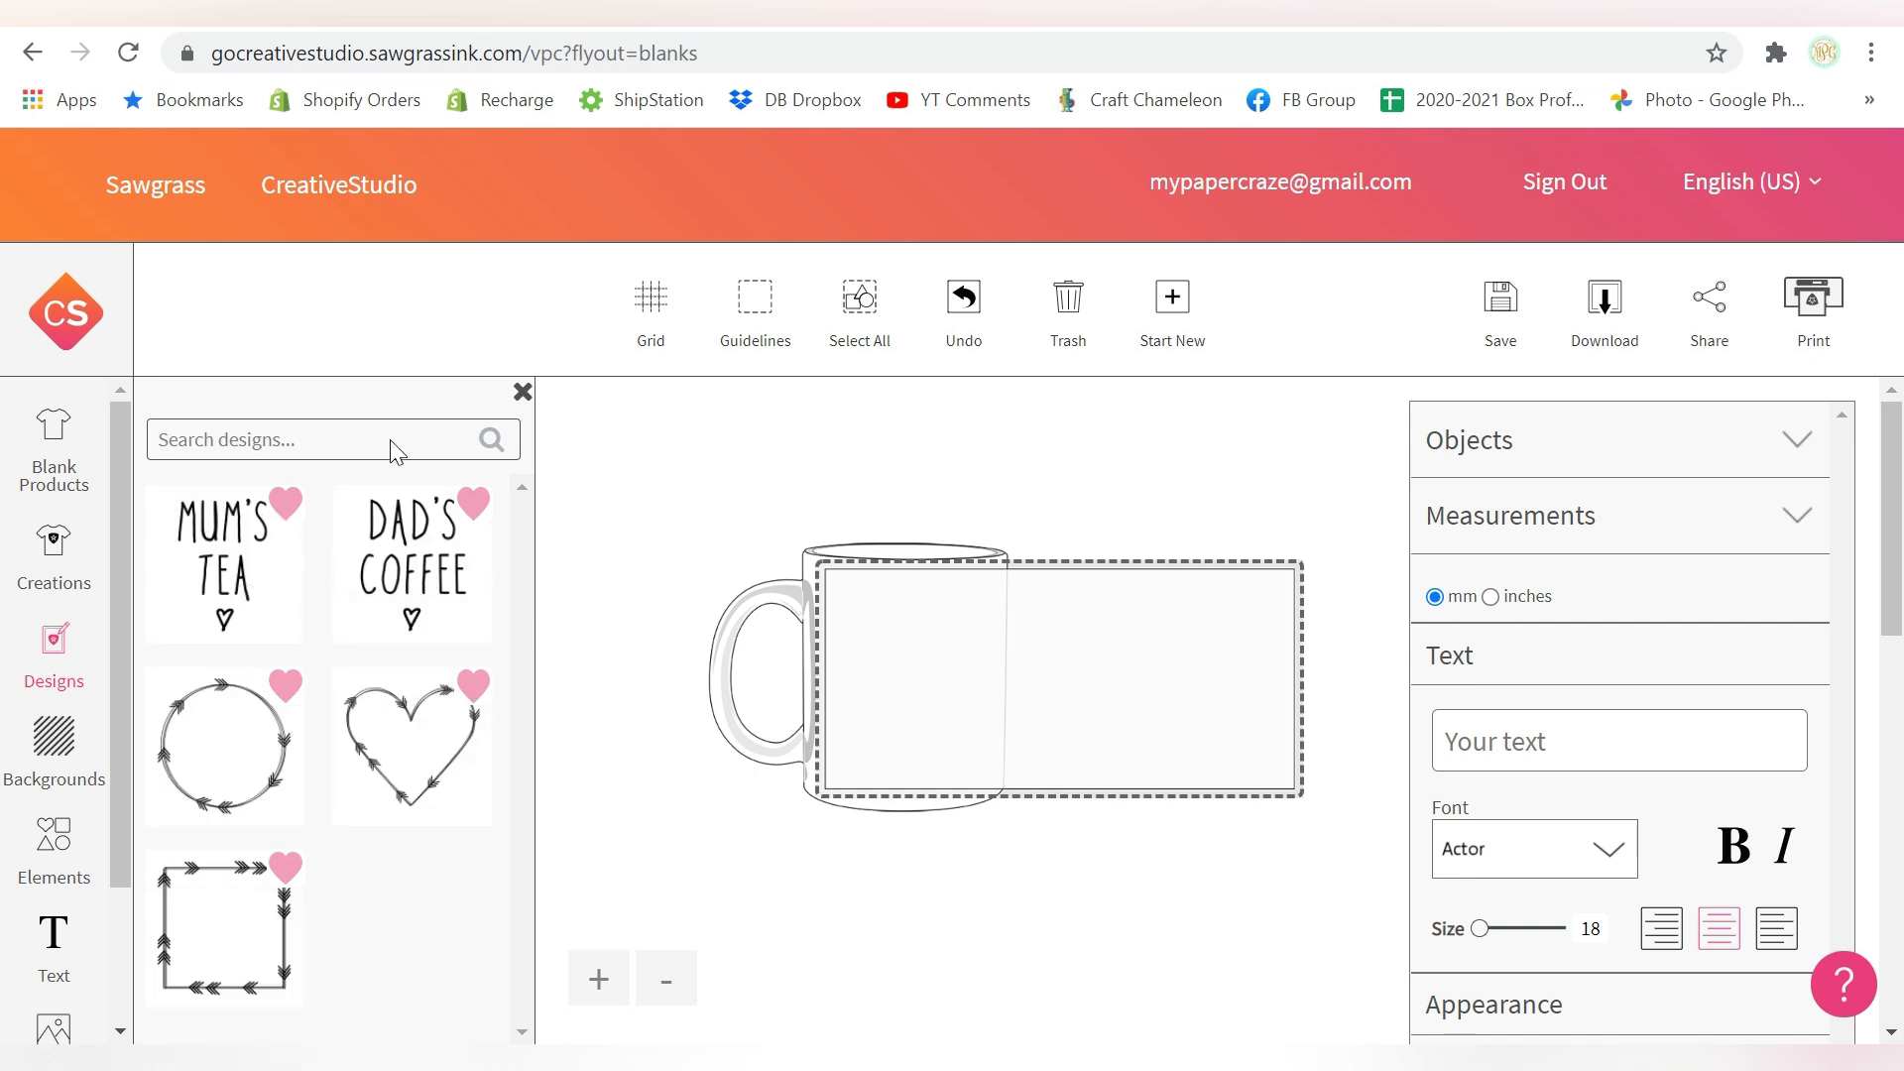
{"action": "left_click", "coordinate": [523, 392]}
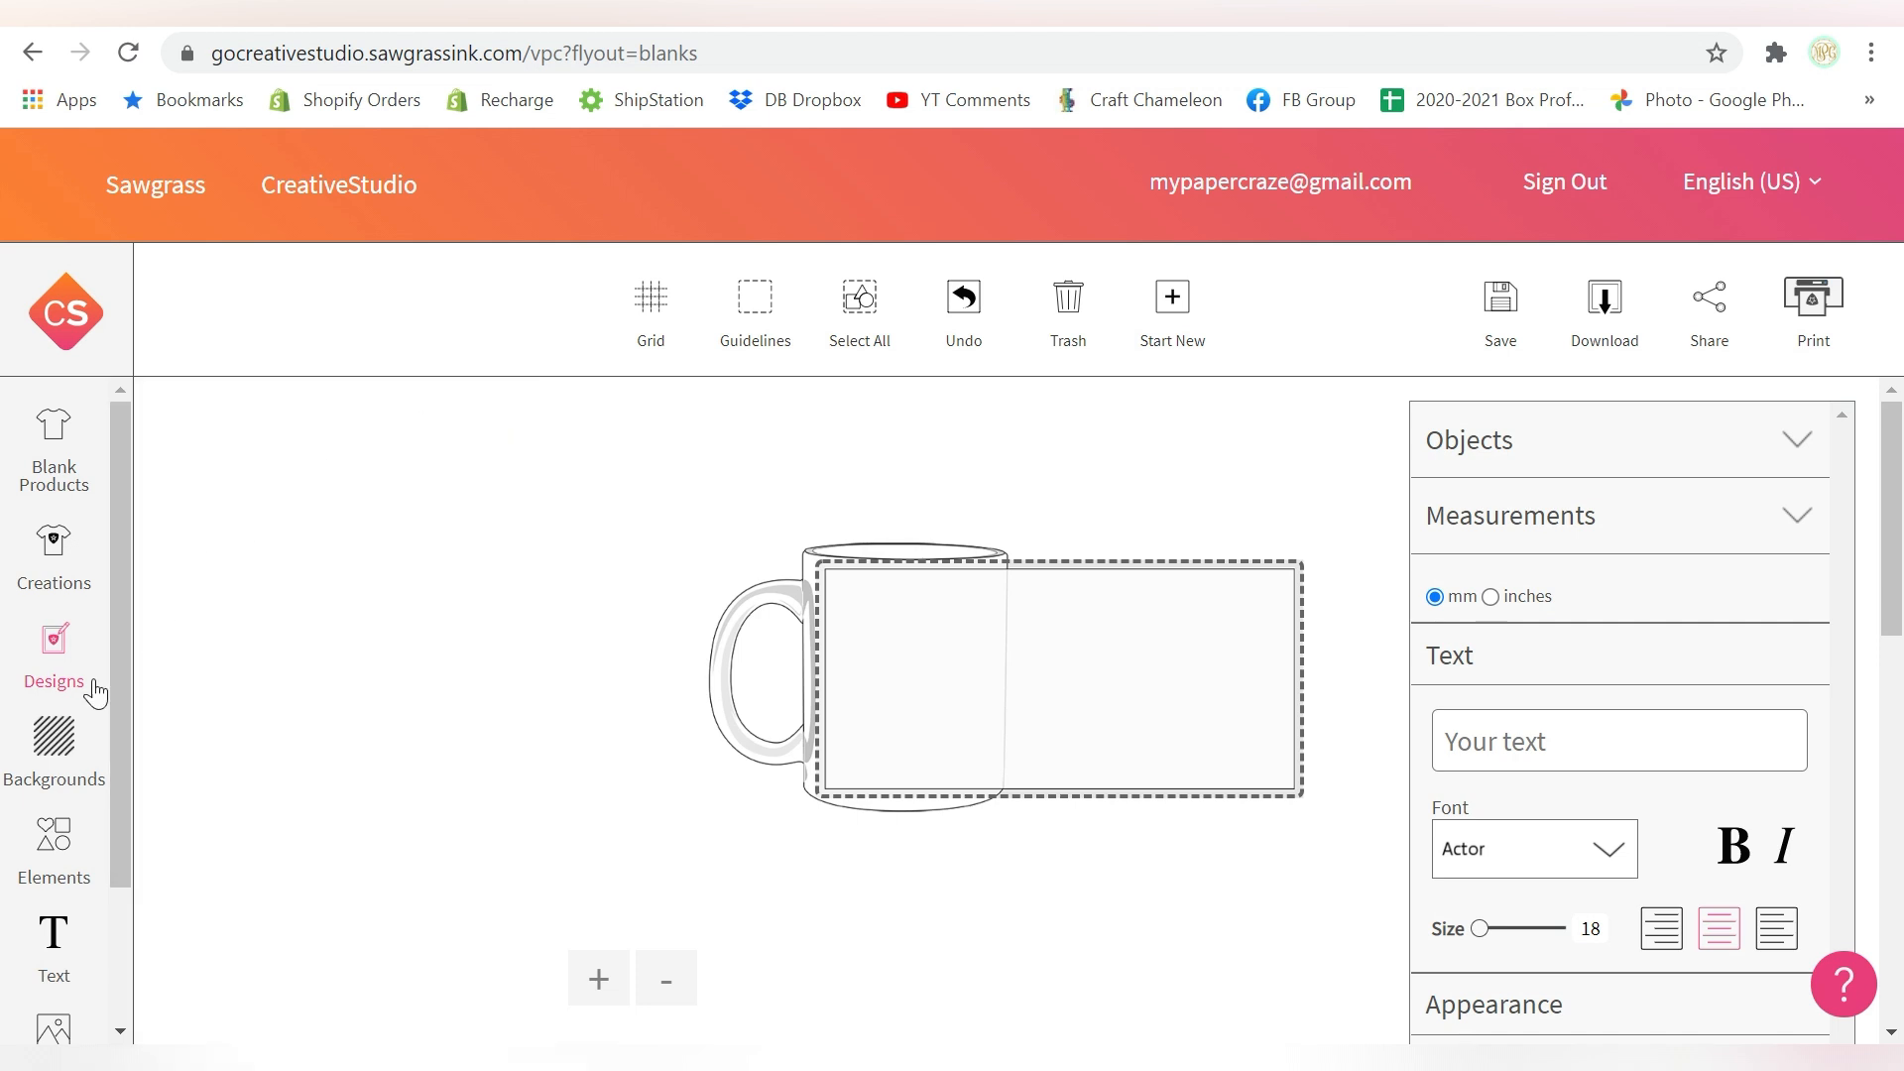
Browse the categories of the Backgrounds library.
{"action": "left_click", "coordinate": [53, 749]}
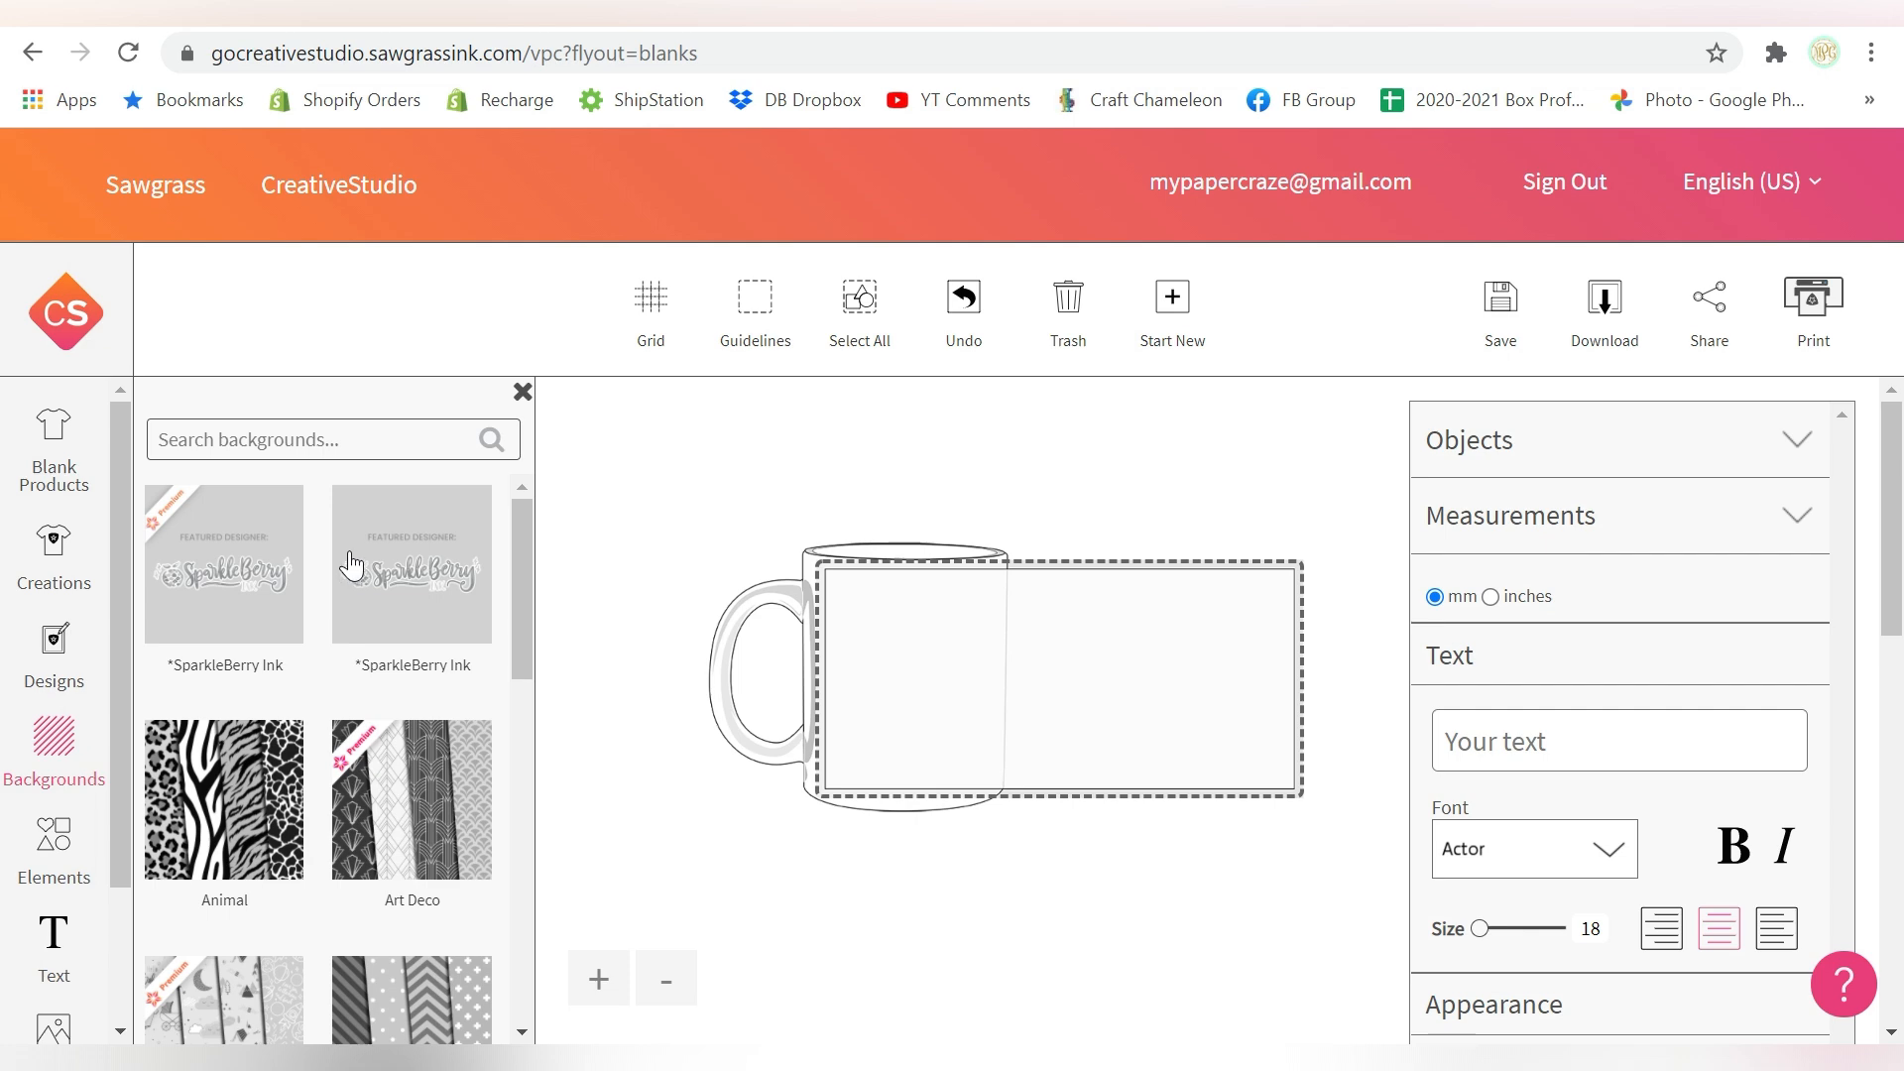
{"action": "scroll", "coordinate": [352, 565], "scroll_direction": "down", "scroll_amount": 5}
{"action": "scroll", "coordinate": [352, 565], "scroll_direction": "up", "scroll_amount": 5}
Browse the Elements library and look through the artwork in its animal category.
{"action": "scroll", "coordinate": [127, 801], "scroll_direction": "down", "scroll_amount": 1}
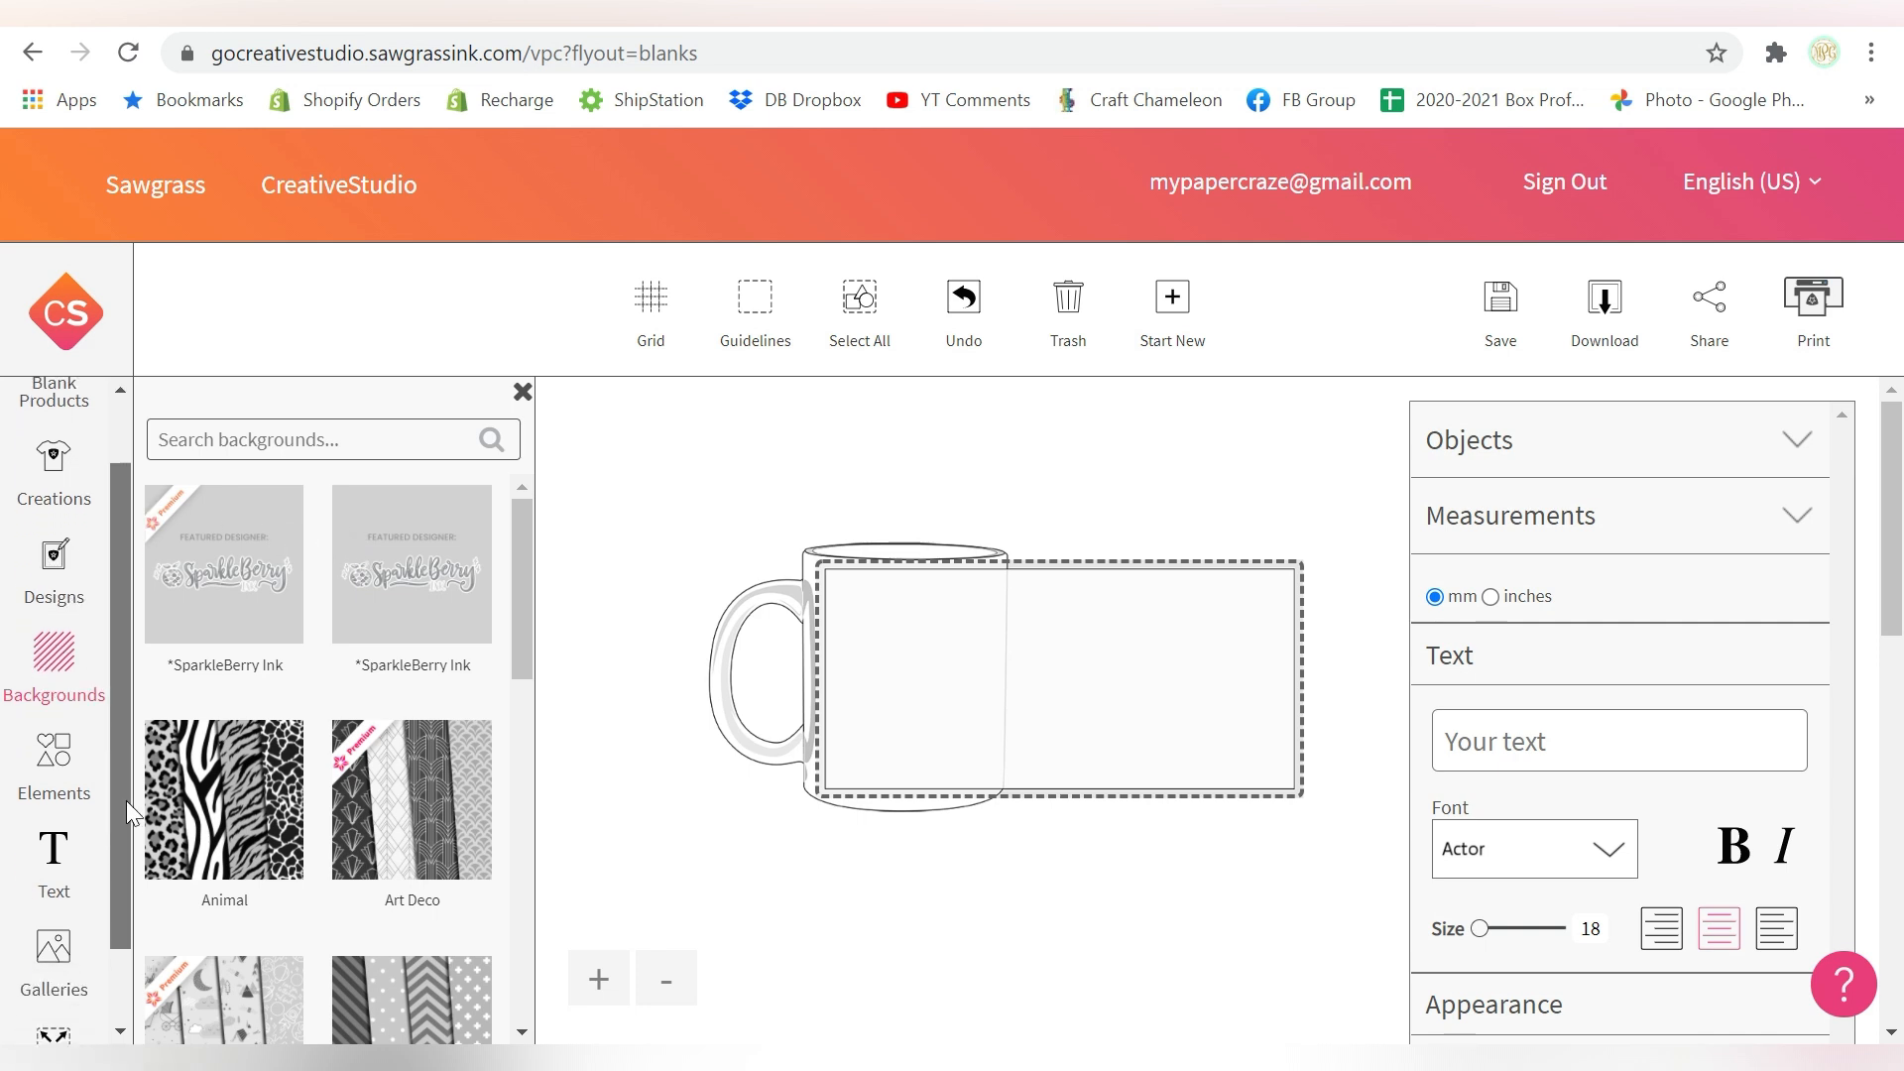
{"action": "left_click", "coordinate": [53, 739]}
{"action": "scroll", "coordinate": [339, 645], "scroll_direction": "down", "scroll_amount": 5}
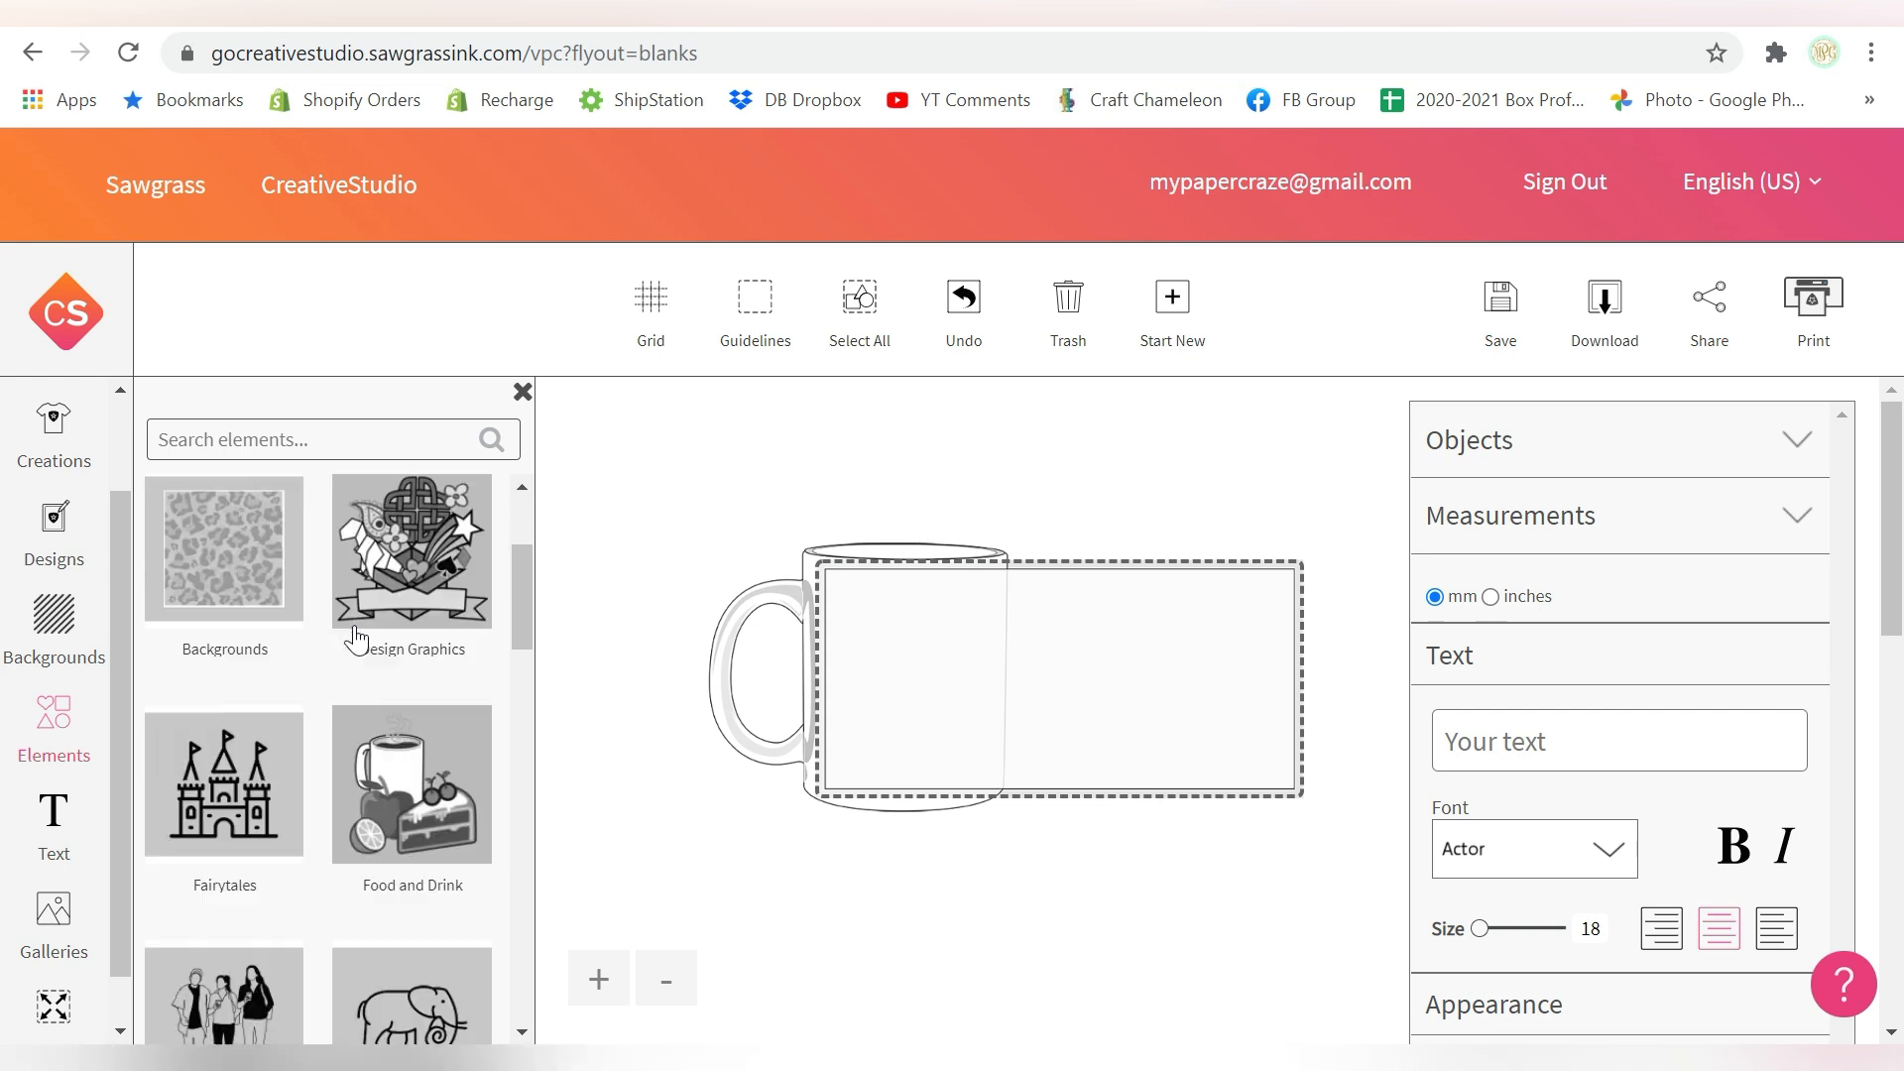
{"action": "left_click", "coordinate": [418, 793]}
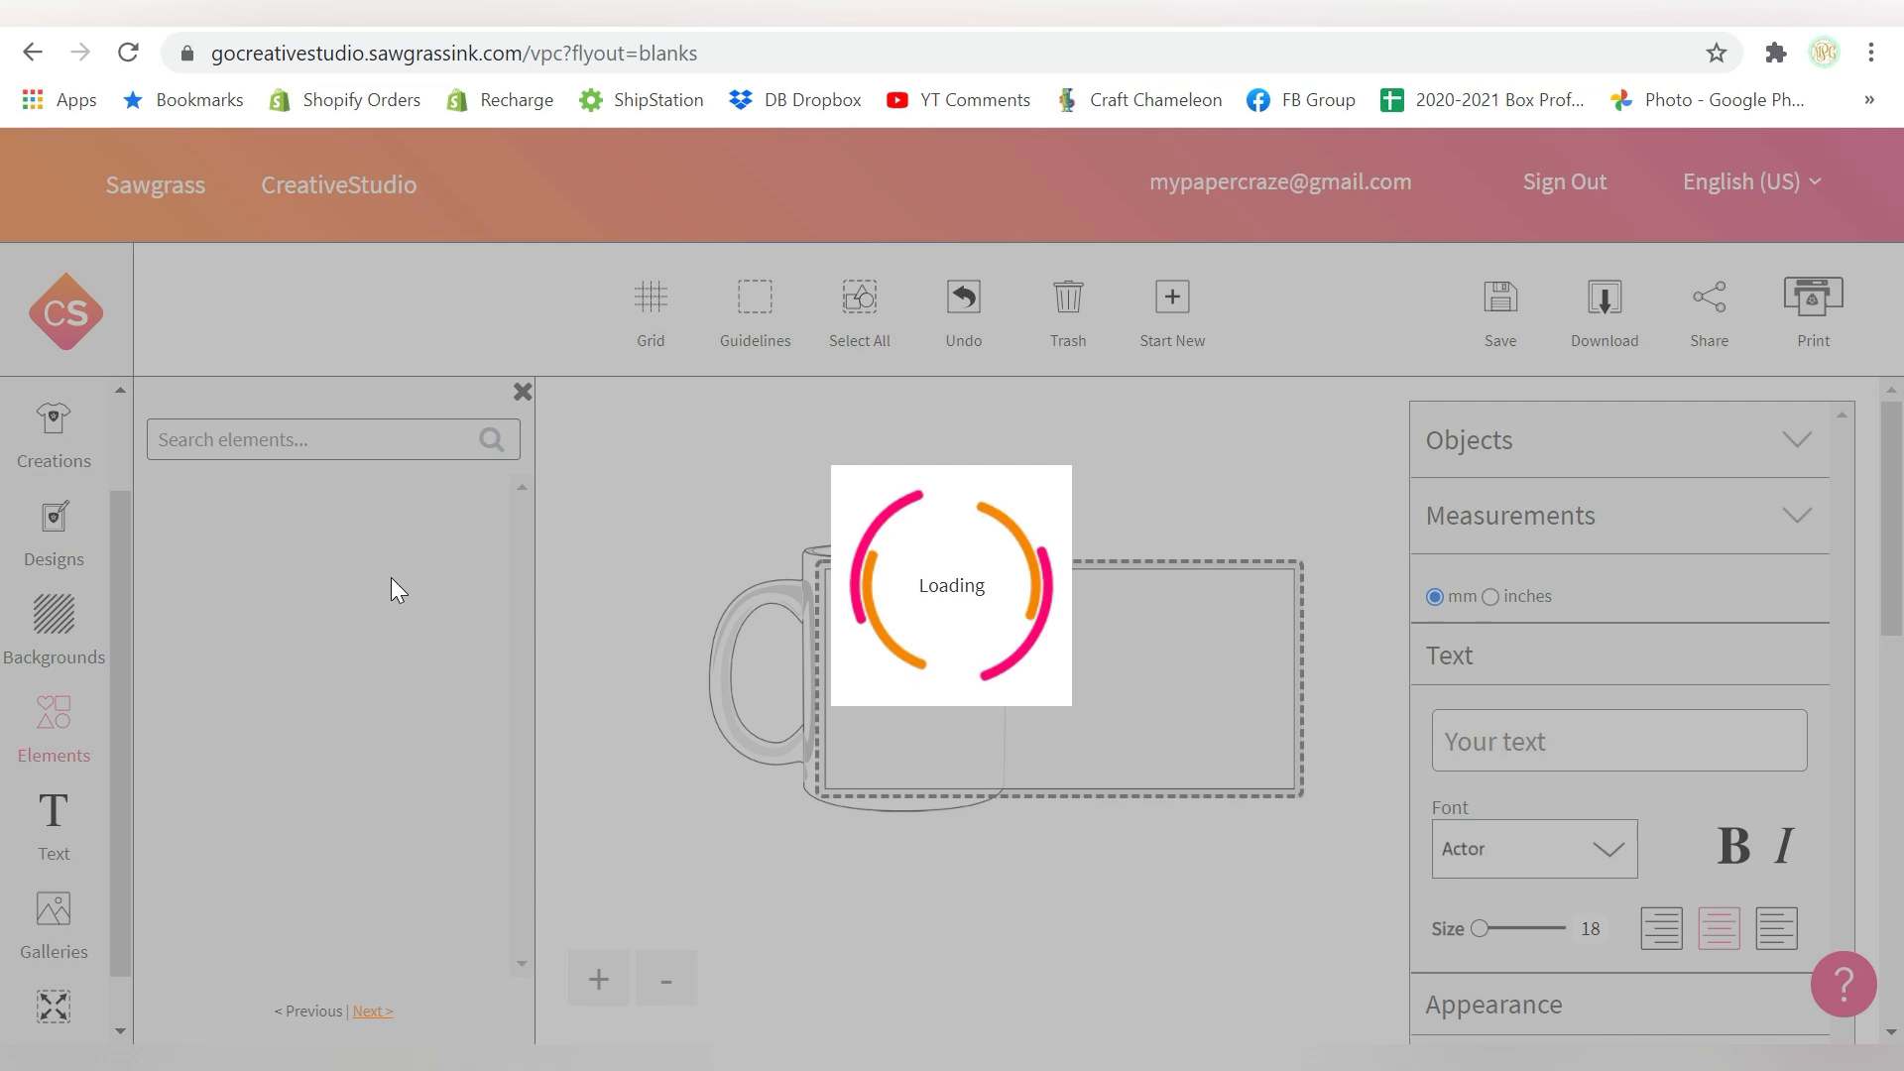
{"action": "scroll", "coordinate": [424, 585], "scroll_direction": "down", "scroll_amount": 2}
{"action": "scroll", "coordinate": [423, 585], "scroll_direction": "up", "scroll_amount": 2}
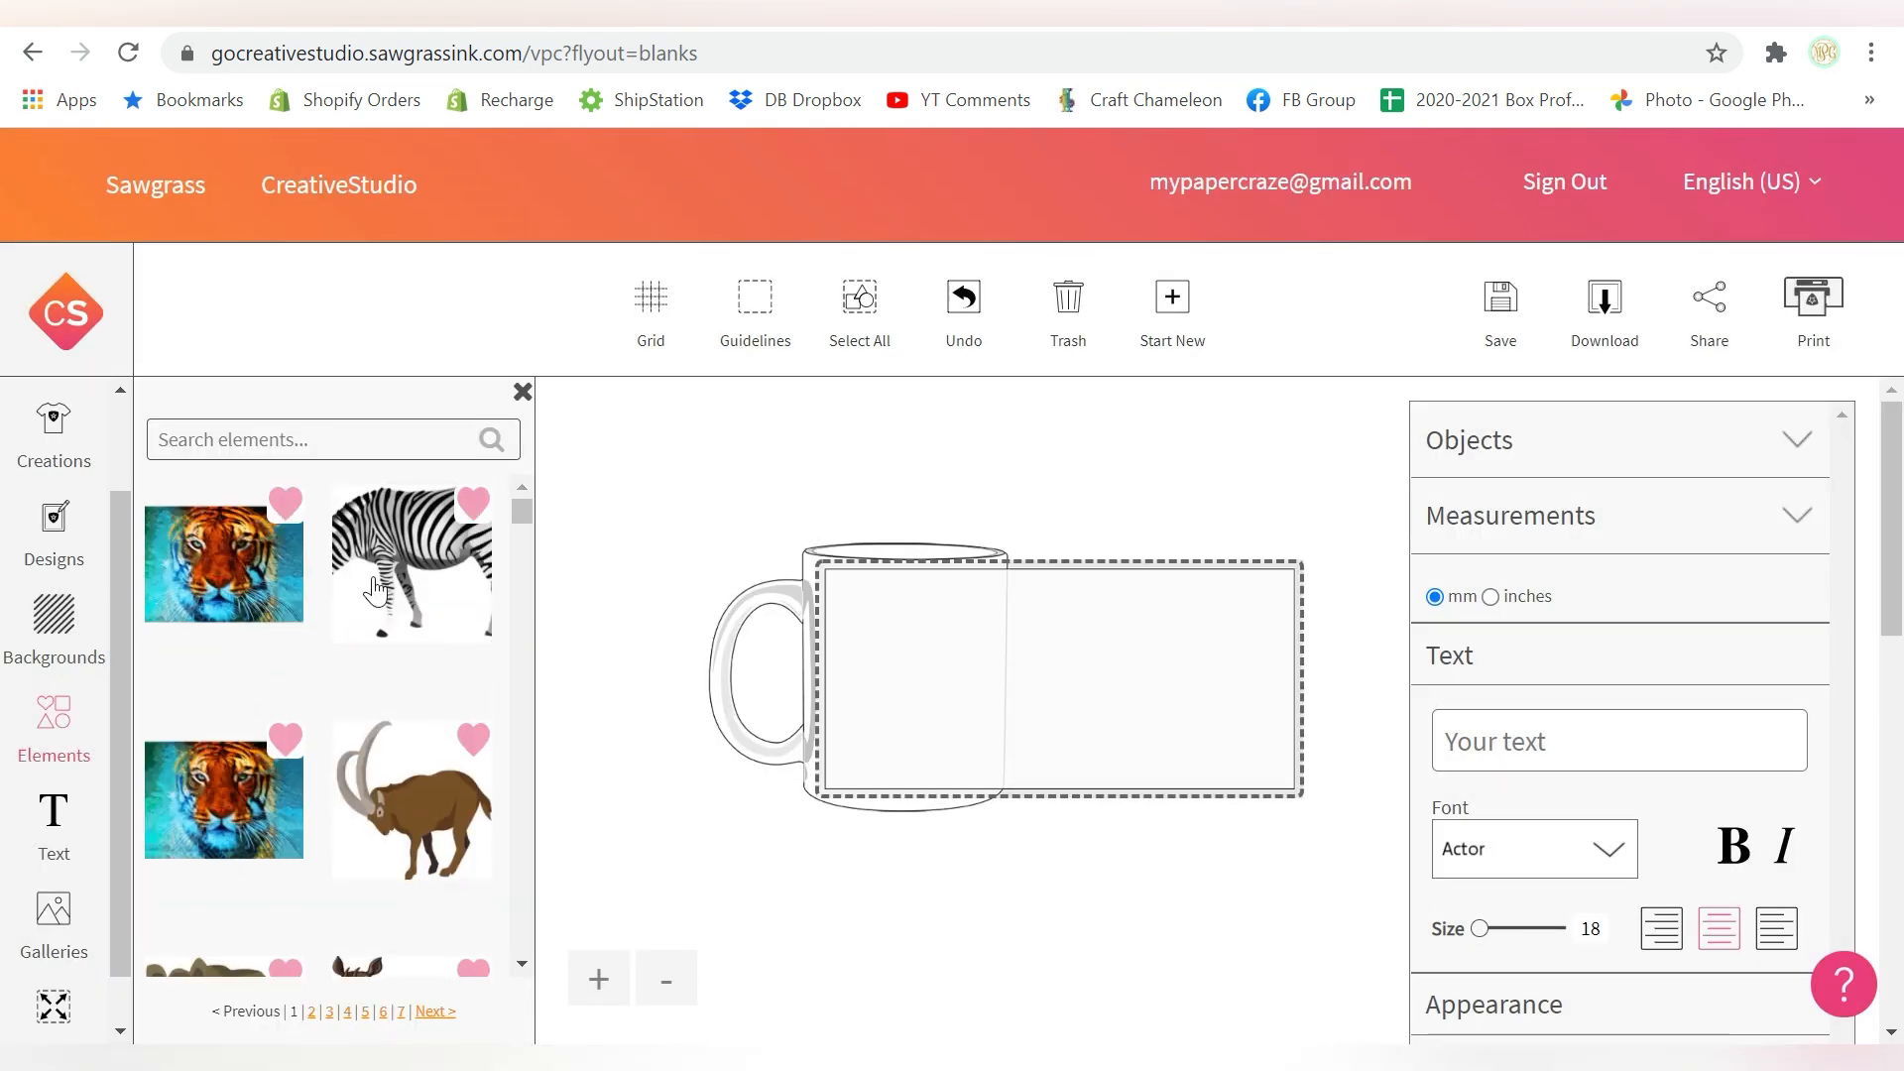
Compare the Designs, Backgrounds and Elements libraries by switching back and forth between them.
{"action": "left_click", "coordinate": [62, 528]}
{"action": "left_click", "coordinate": [56, 630]}
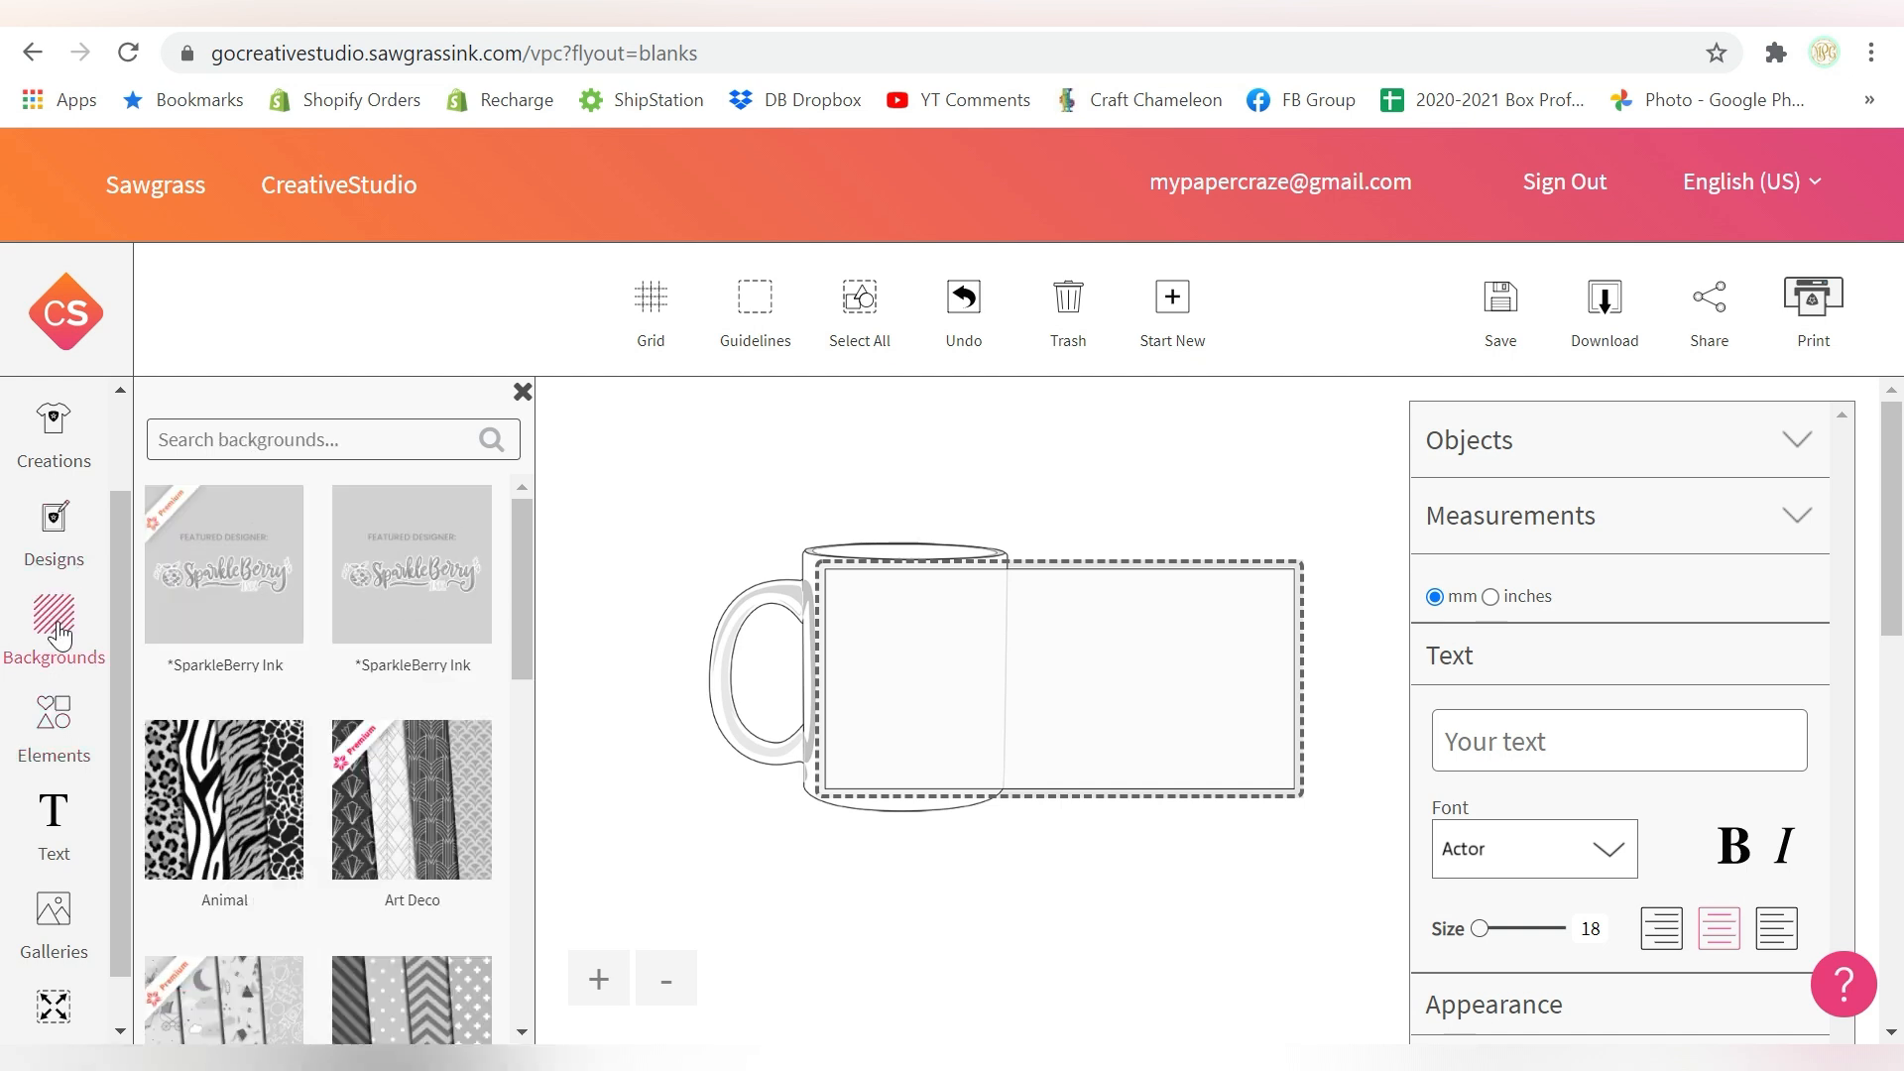
{"action": "left_click", "coordinate": [70, 731]}
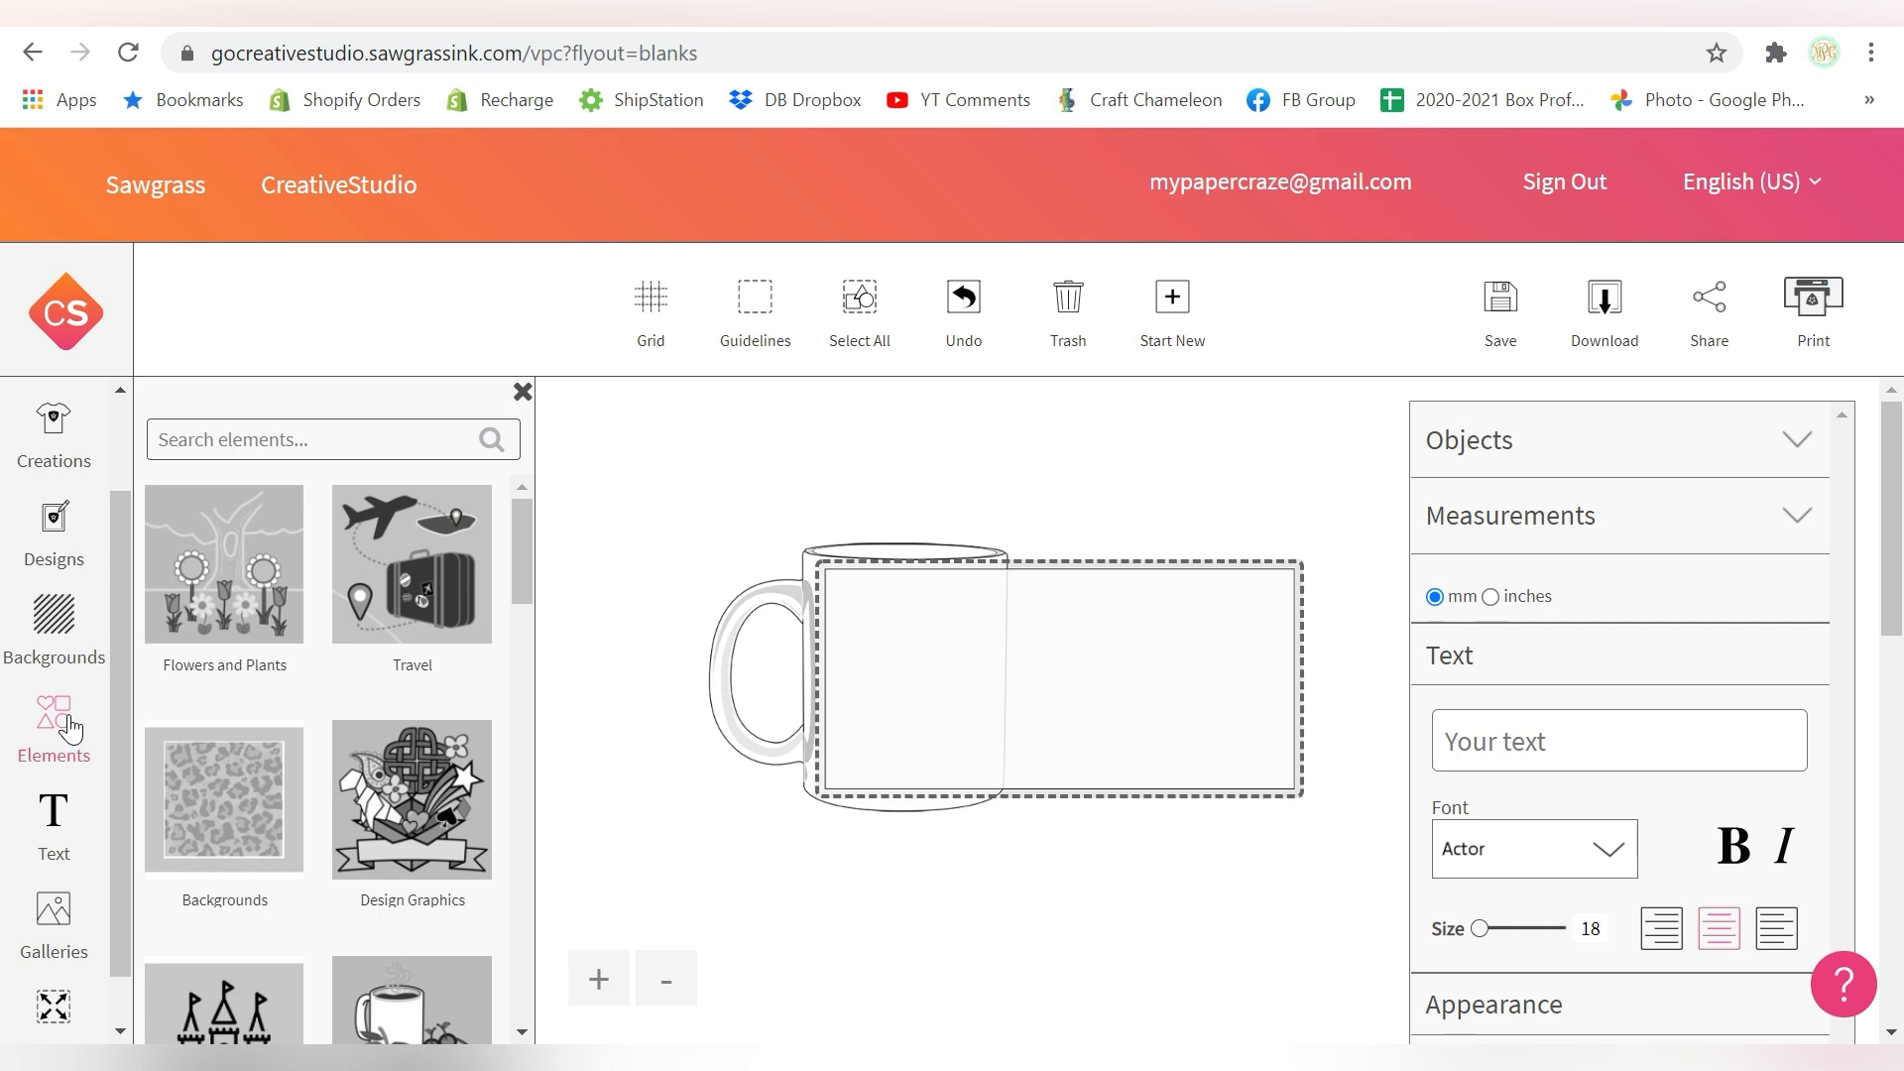
{"action": "left_click", "coordinate": [77, 533]}
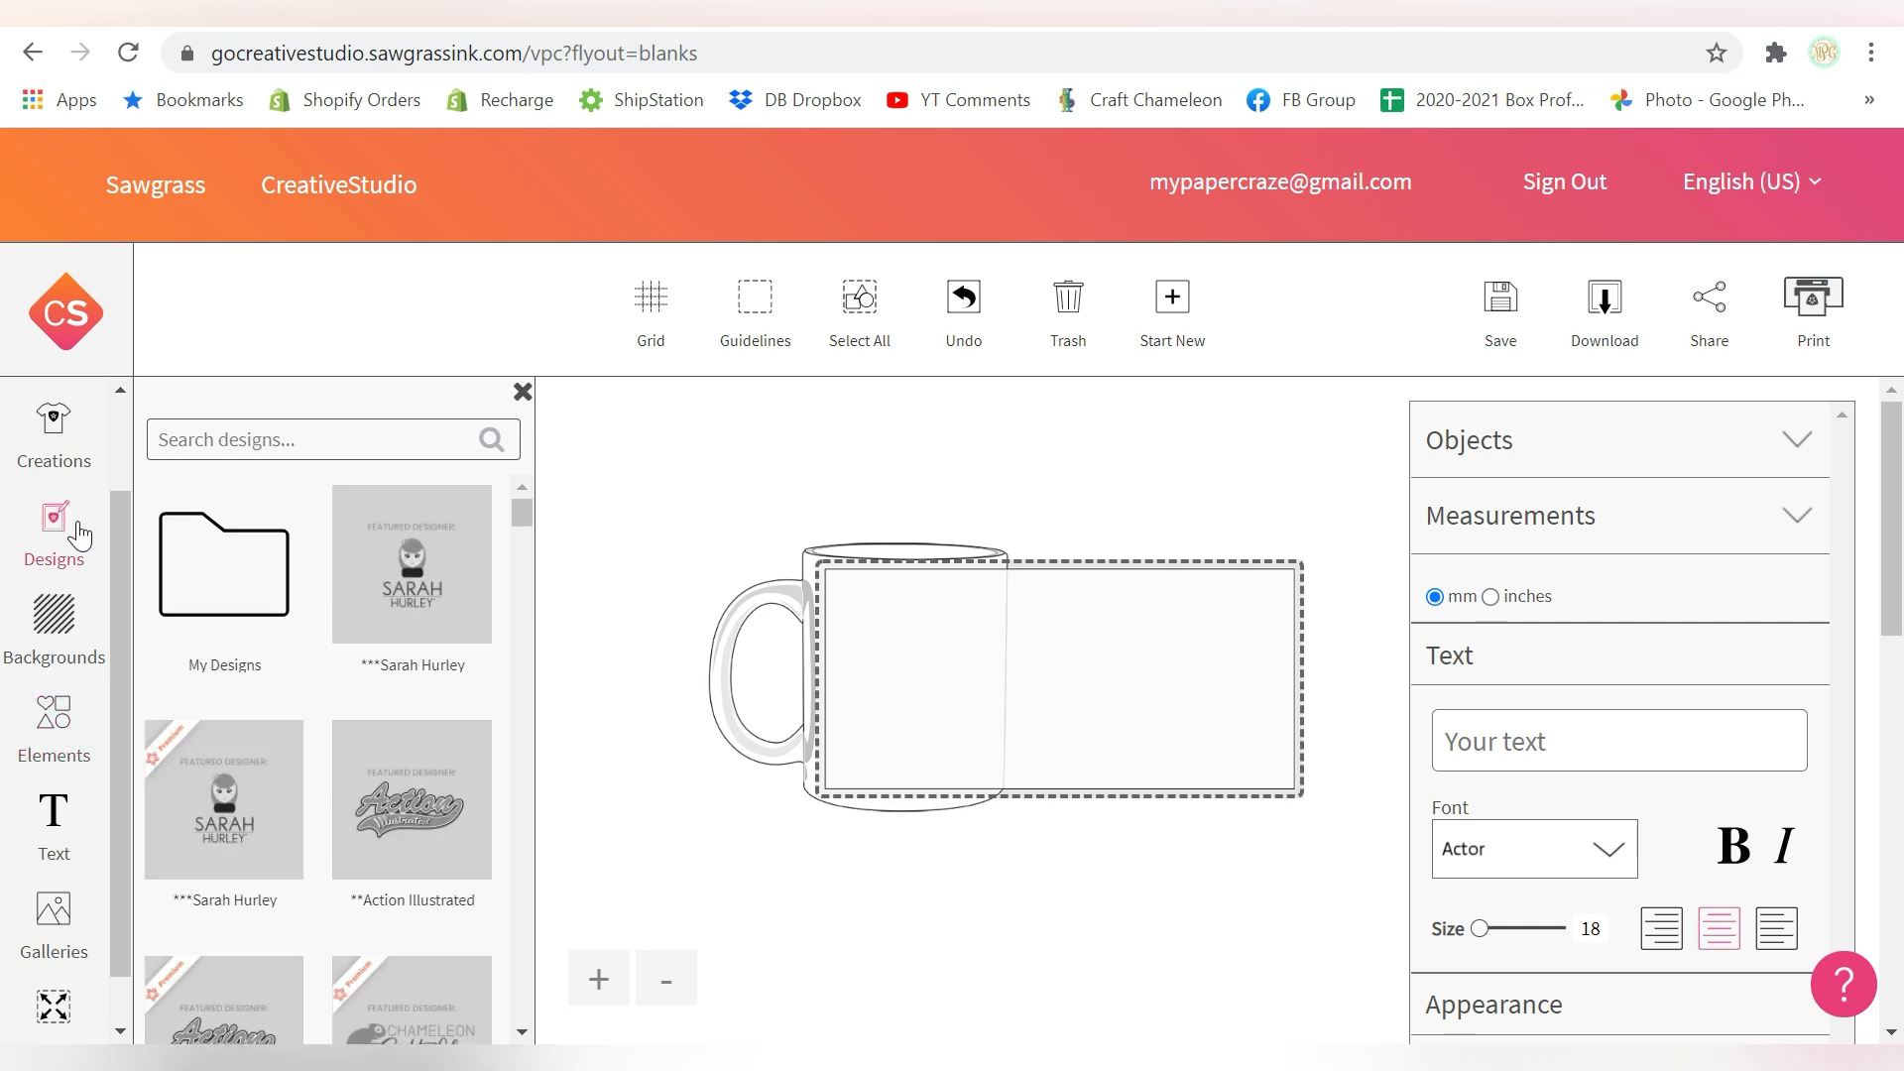
{"action": "left_click", "coordinate": [63, 645]}
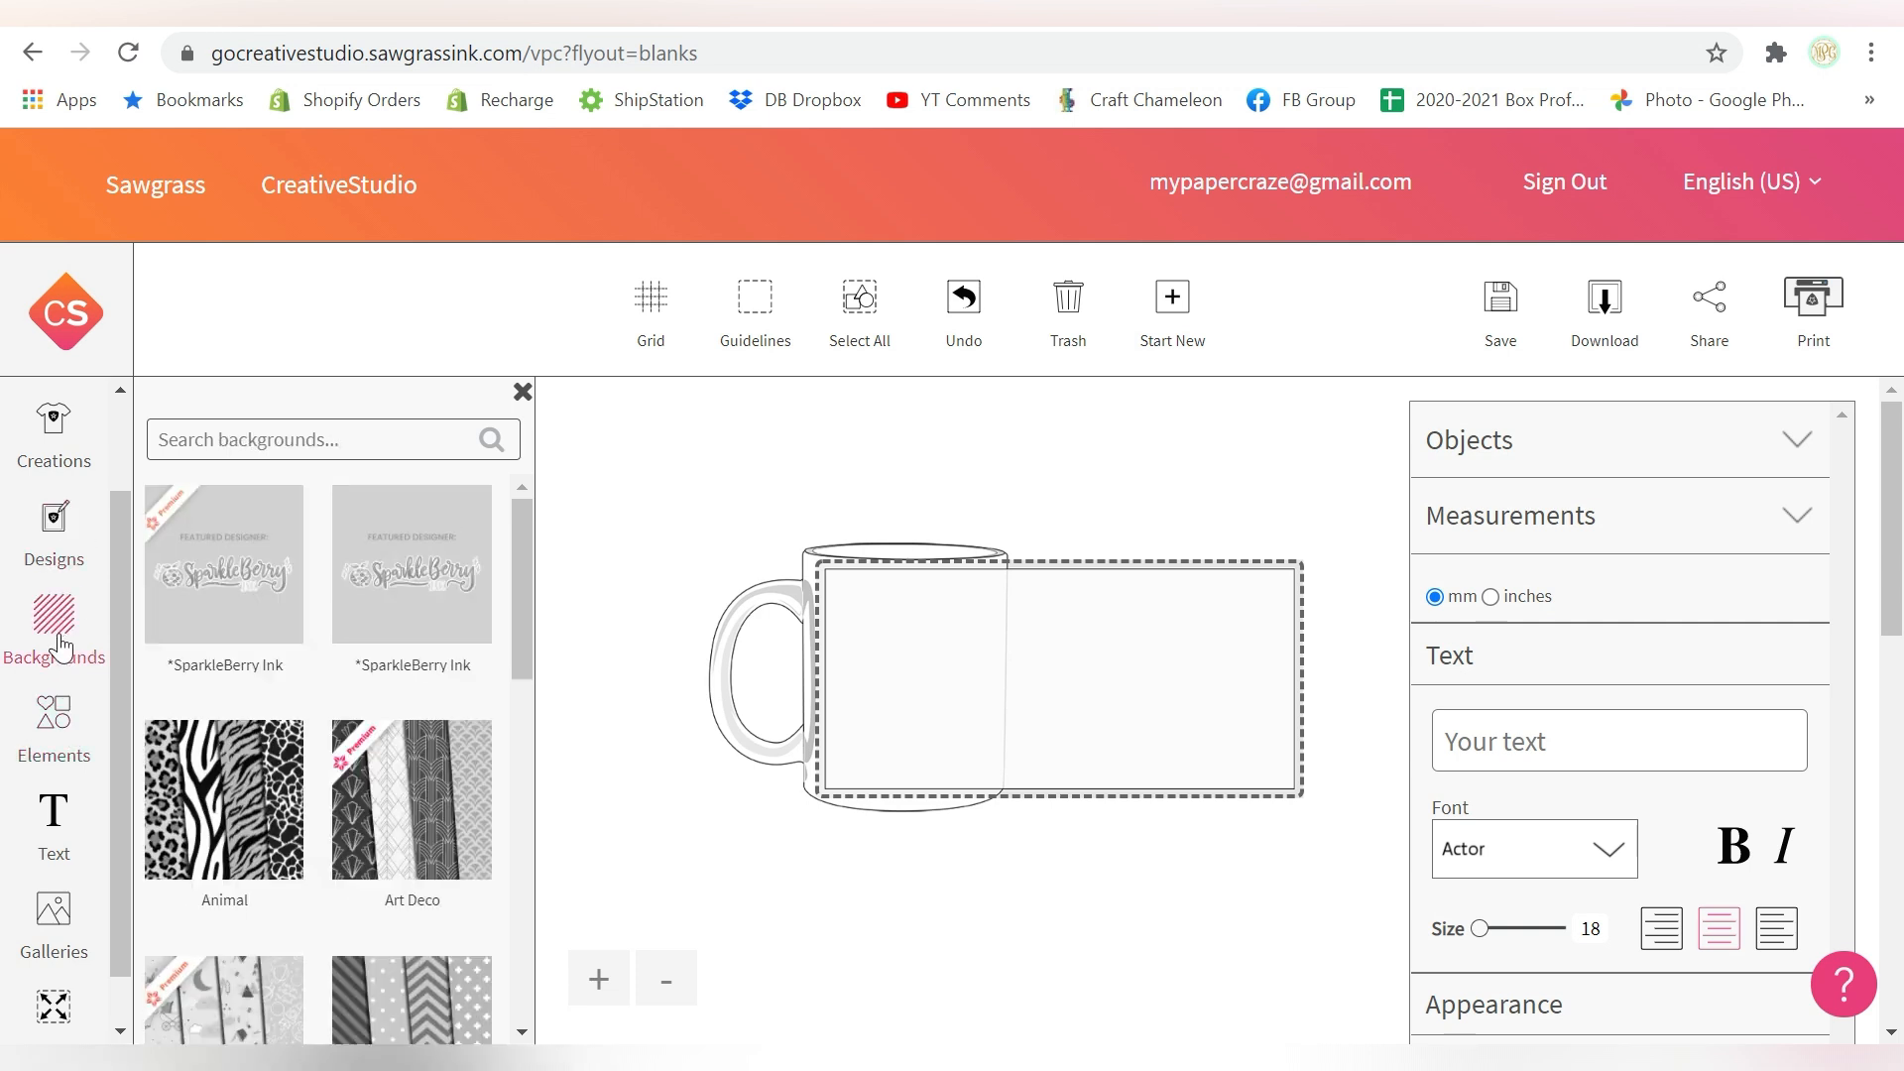
{"action": "left_click", "coordinate": [70, 734]}
{"action": "left_click", "coordinate": [55, 546]}
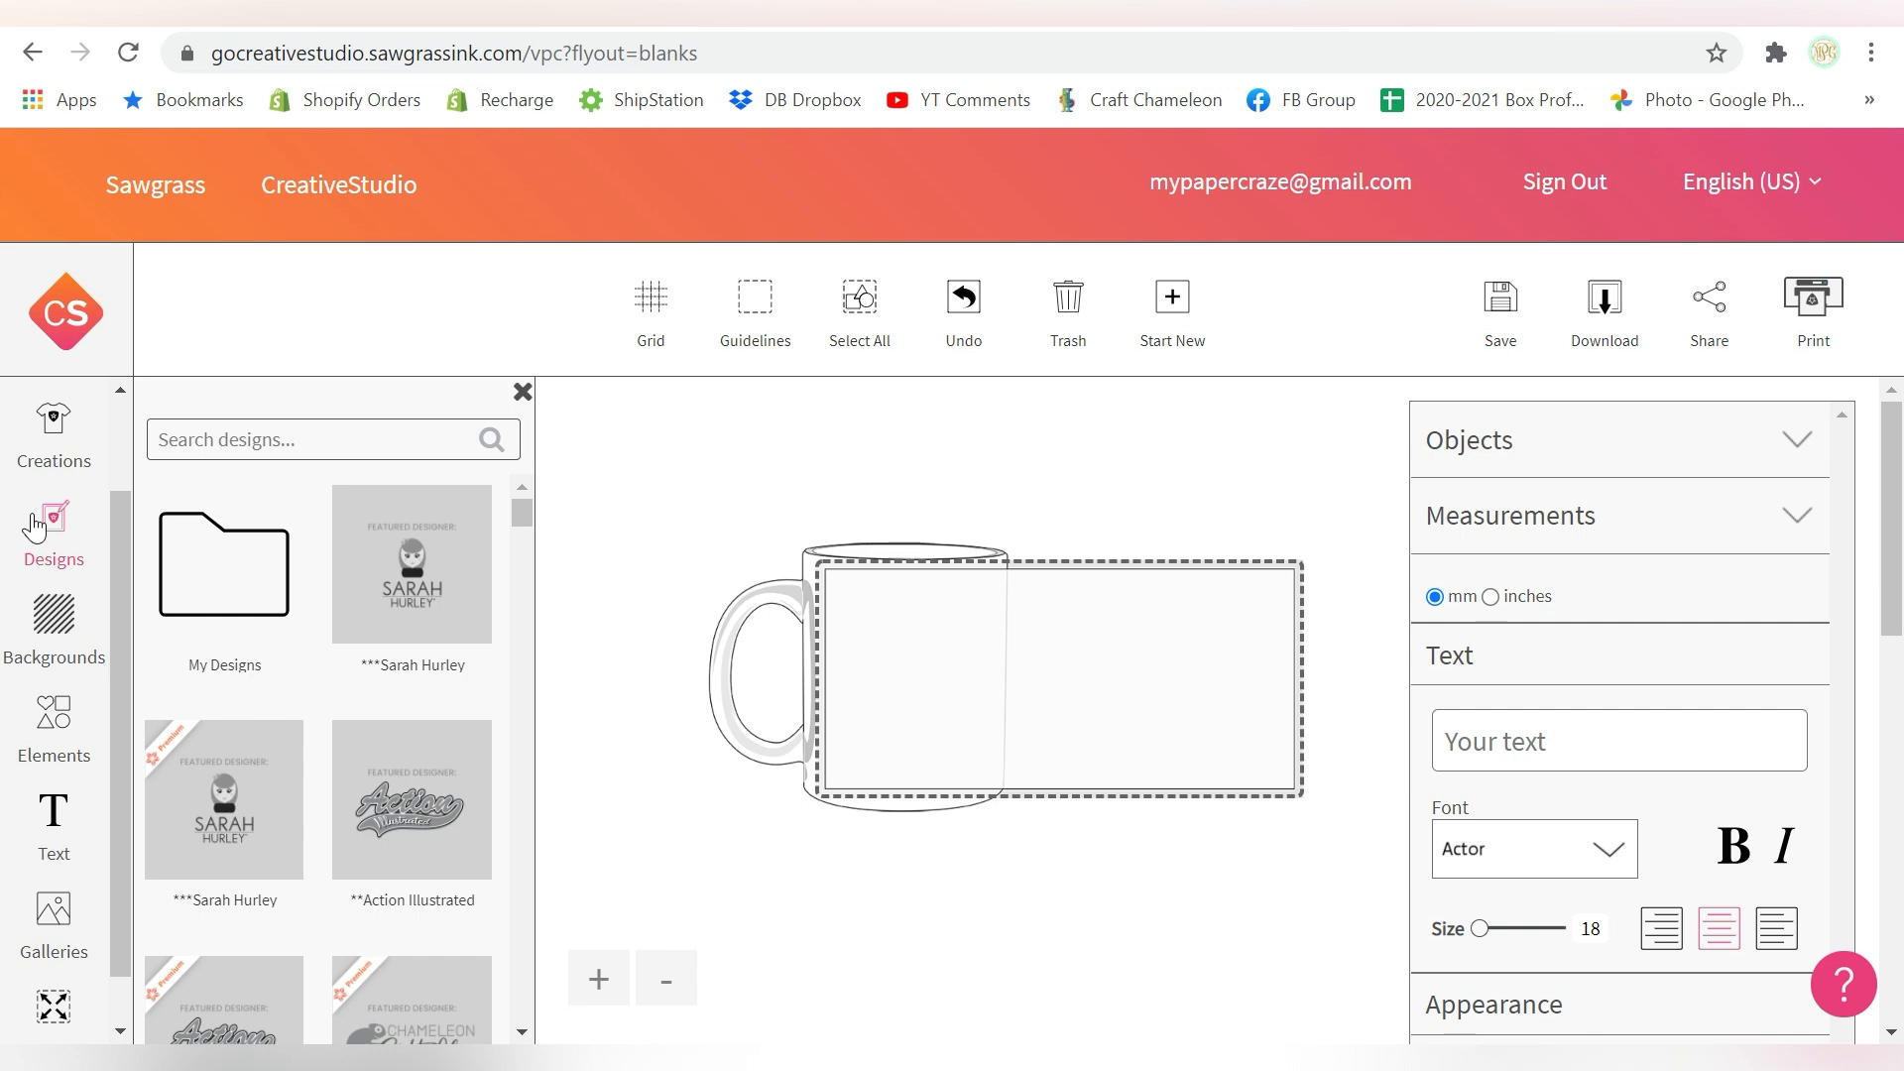
Look through the uploaded artwork in the My Images folder of the galleries.
{"action": "scroll", "coordinate": [115, 772], "scroll_direction": "down", "scroll_amount": 2}
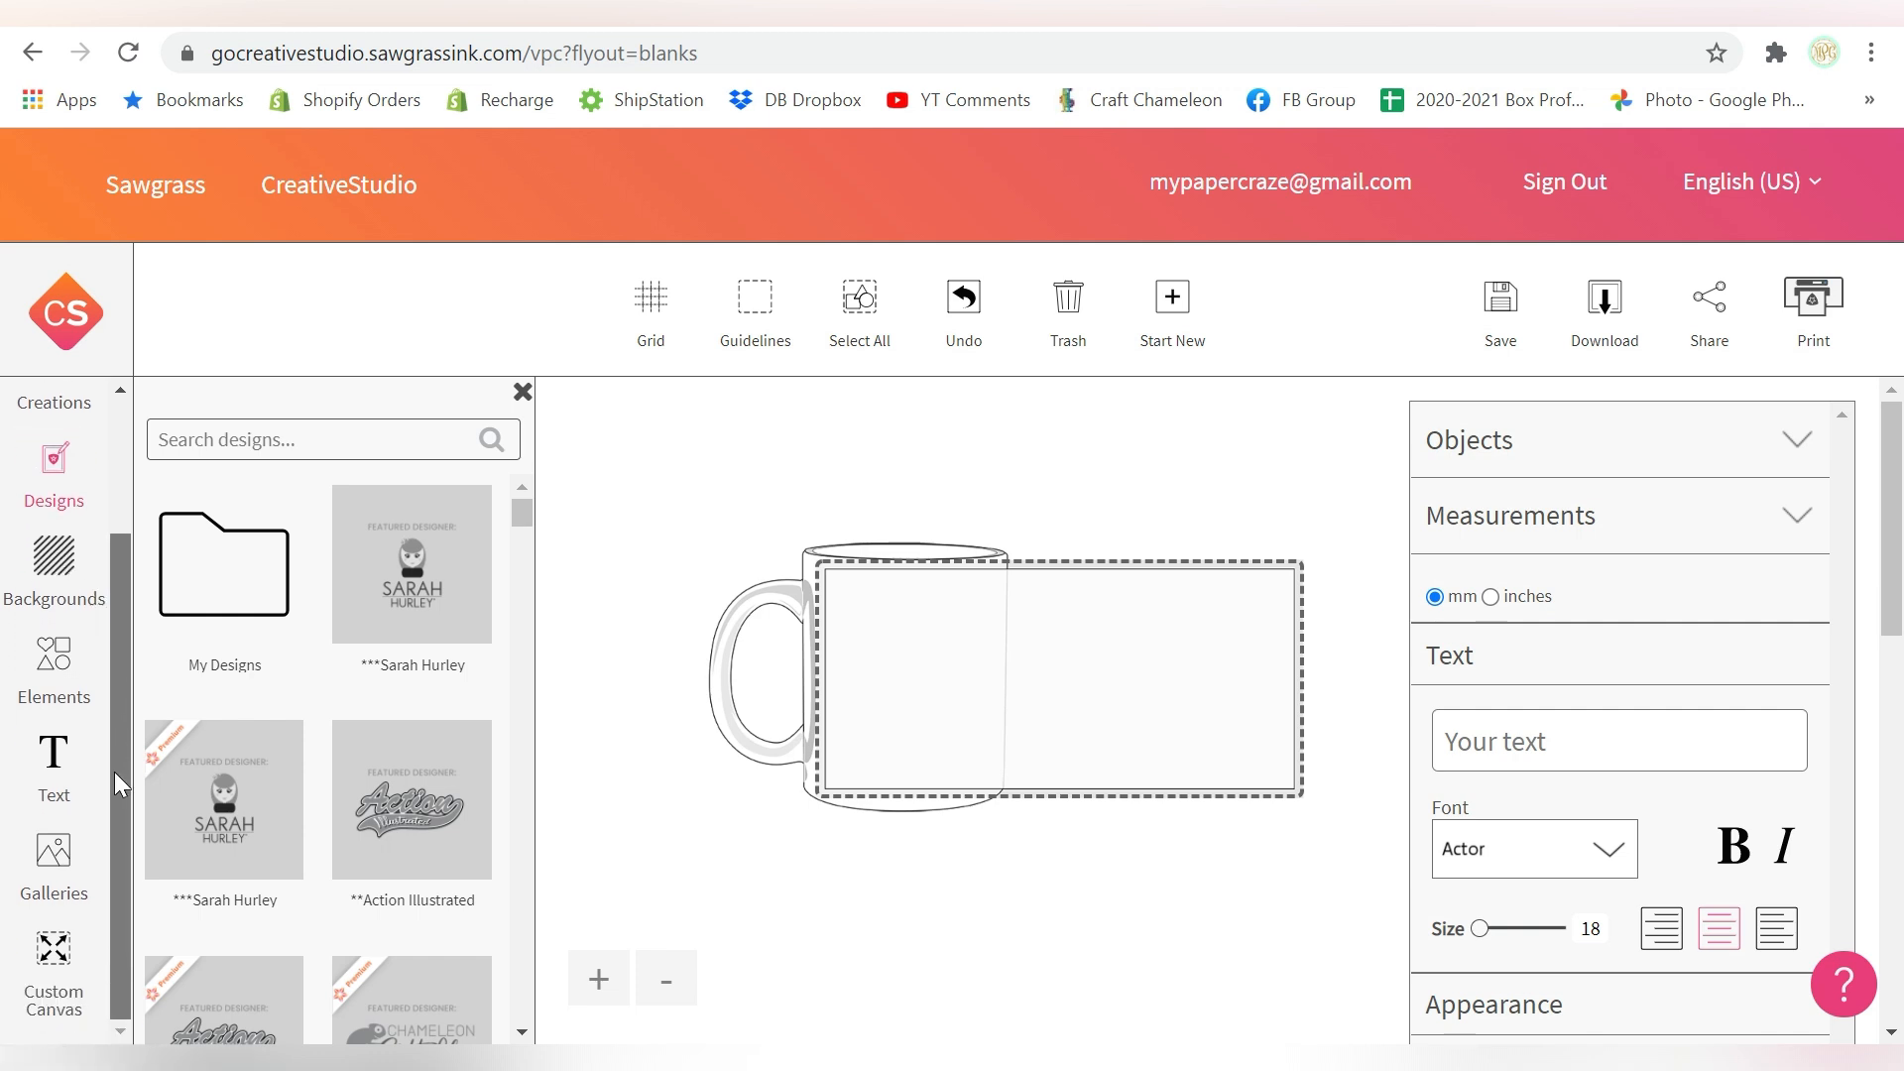
{"action": "left_click", "coordinate": [40, 885]}
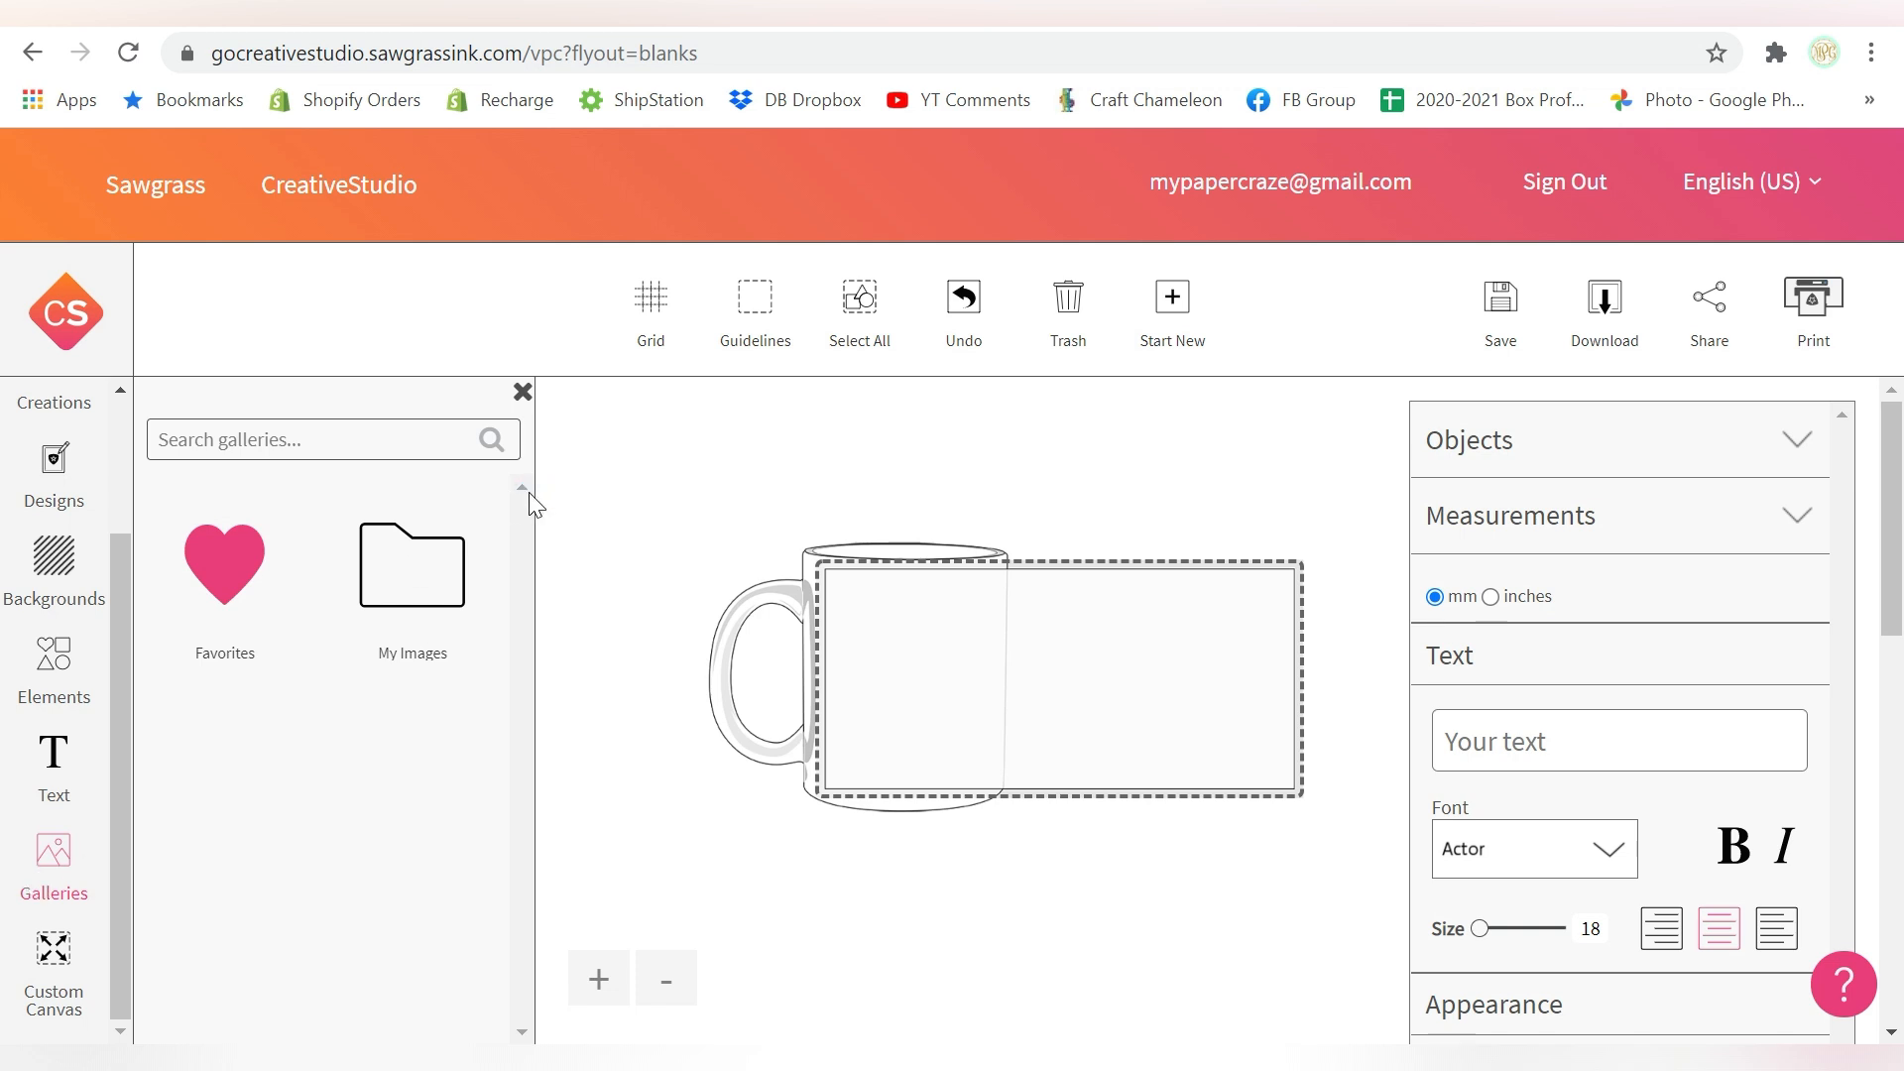
{"action": "left_click", "coordinate": [395, 589]}
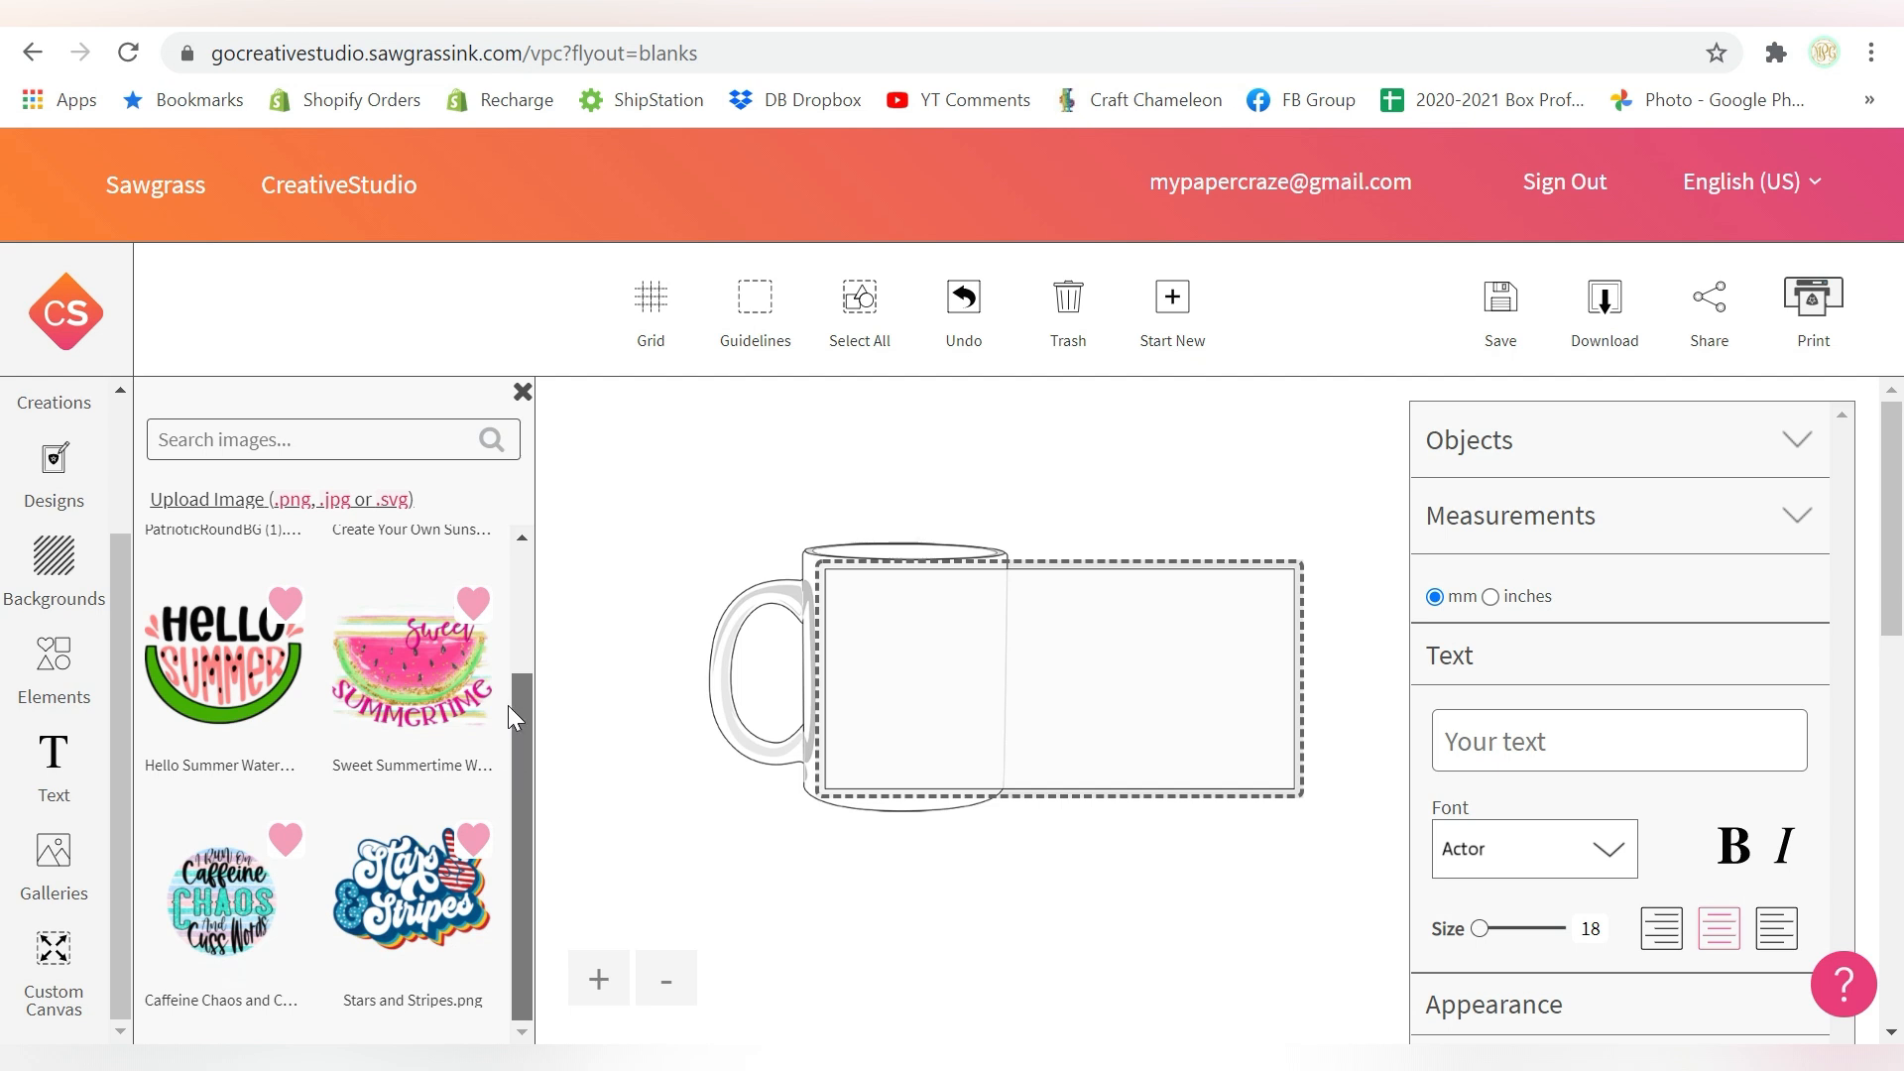
{"action": "scroll", "coordinate": [506, 595], "scroll_direction": "up", "scroll_amount": 2}
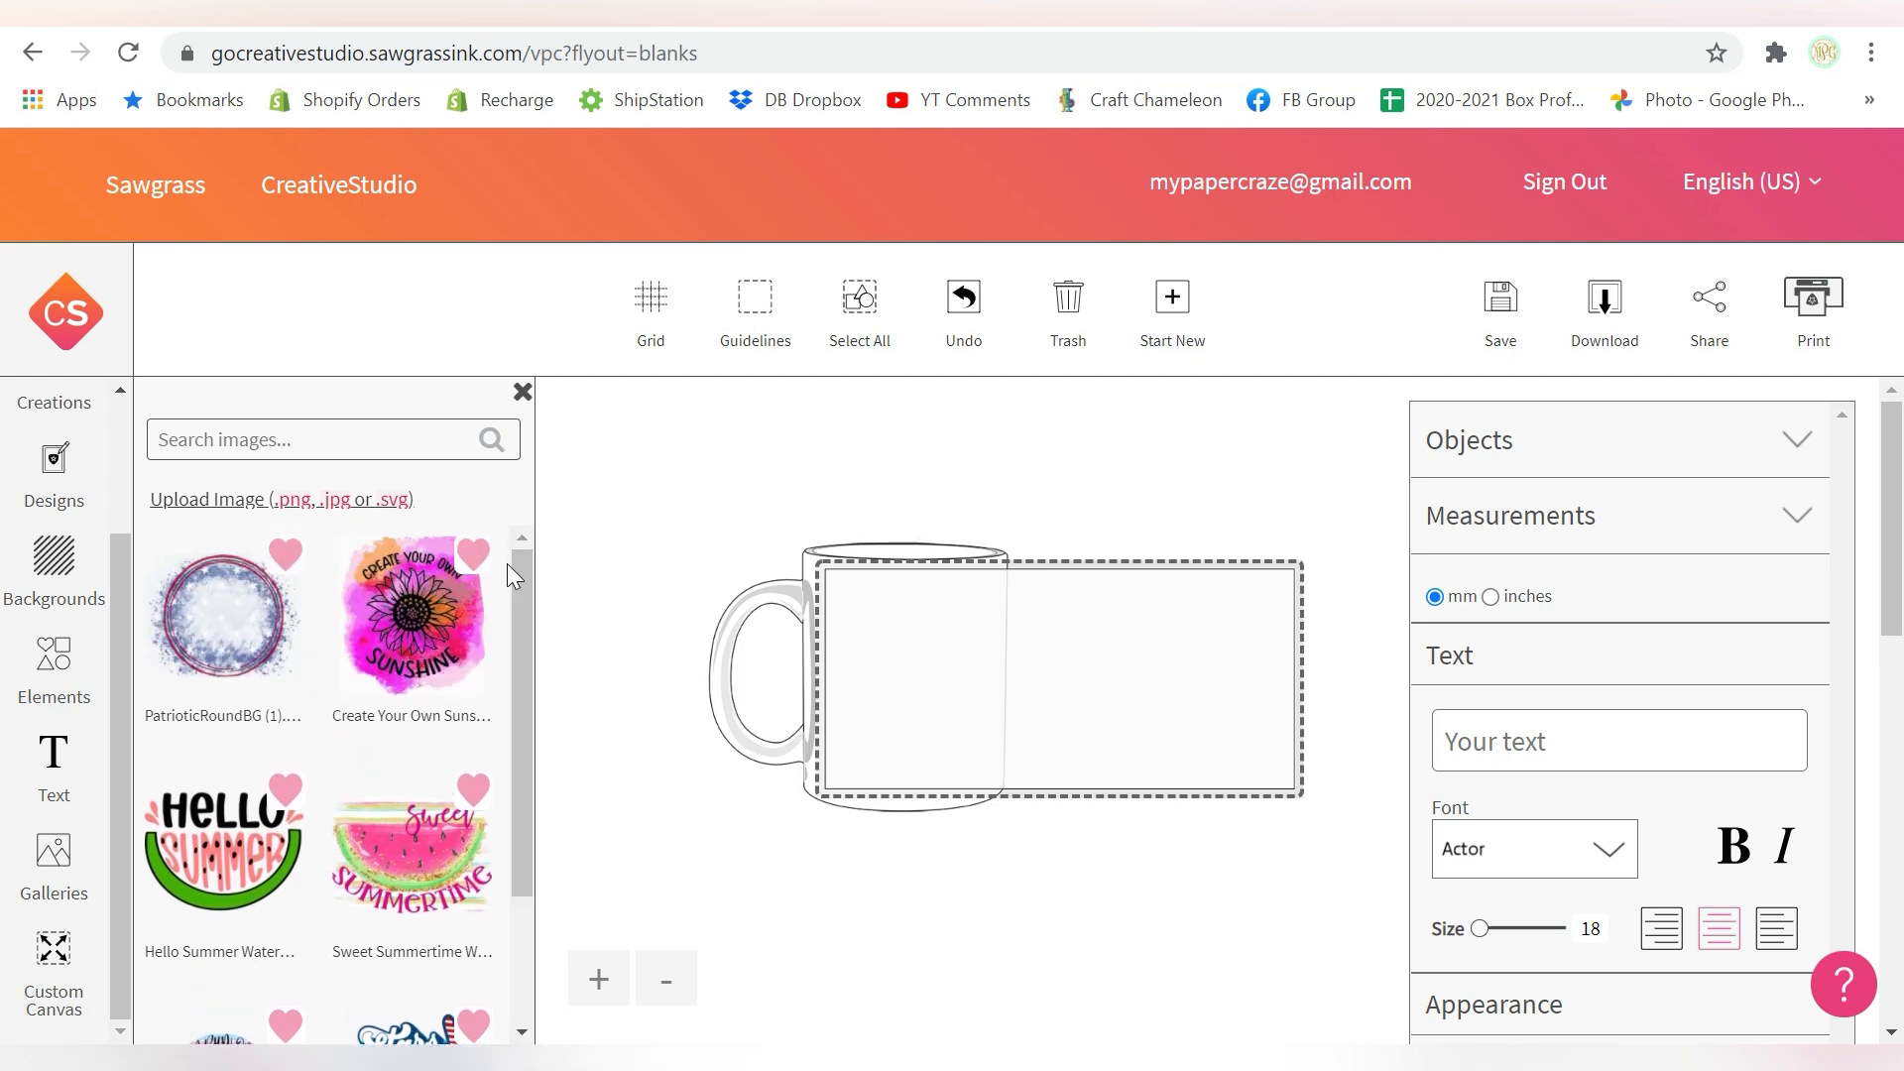
{"action": "scroll", "coordinate": [511, 615], "scroll_direction": "down", "scroll_amount": 2}
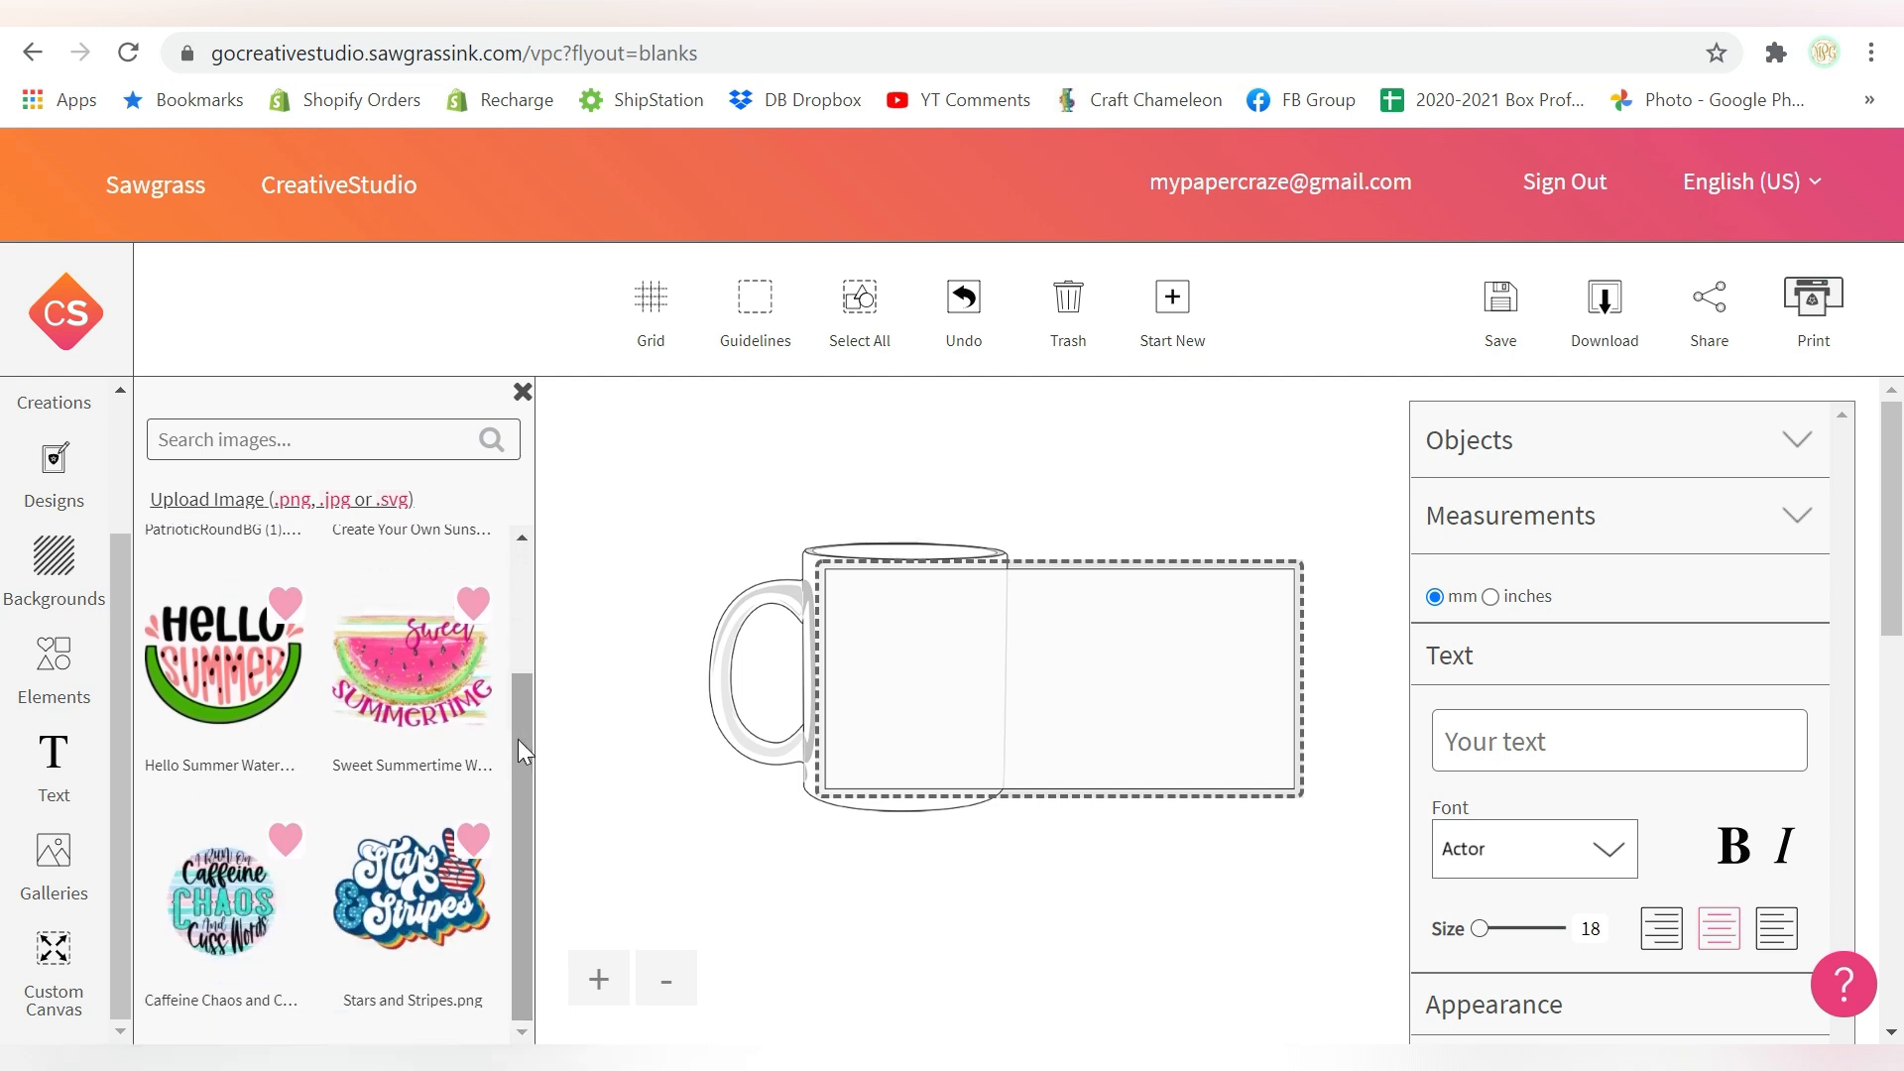
Search the uploaded images for watermelon, then close the gallery.
{"action": "left_click", "coordinate": [261, 439]}
{"action": "type", "text": "w"}
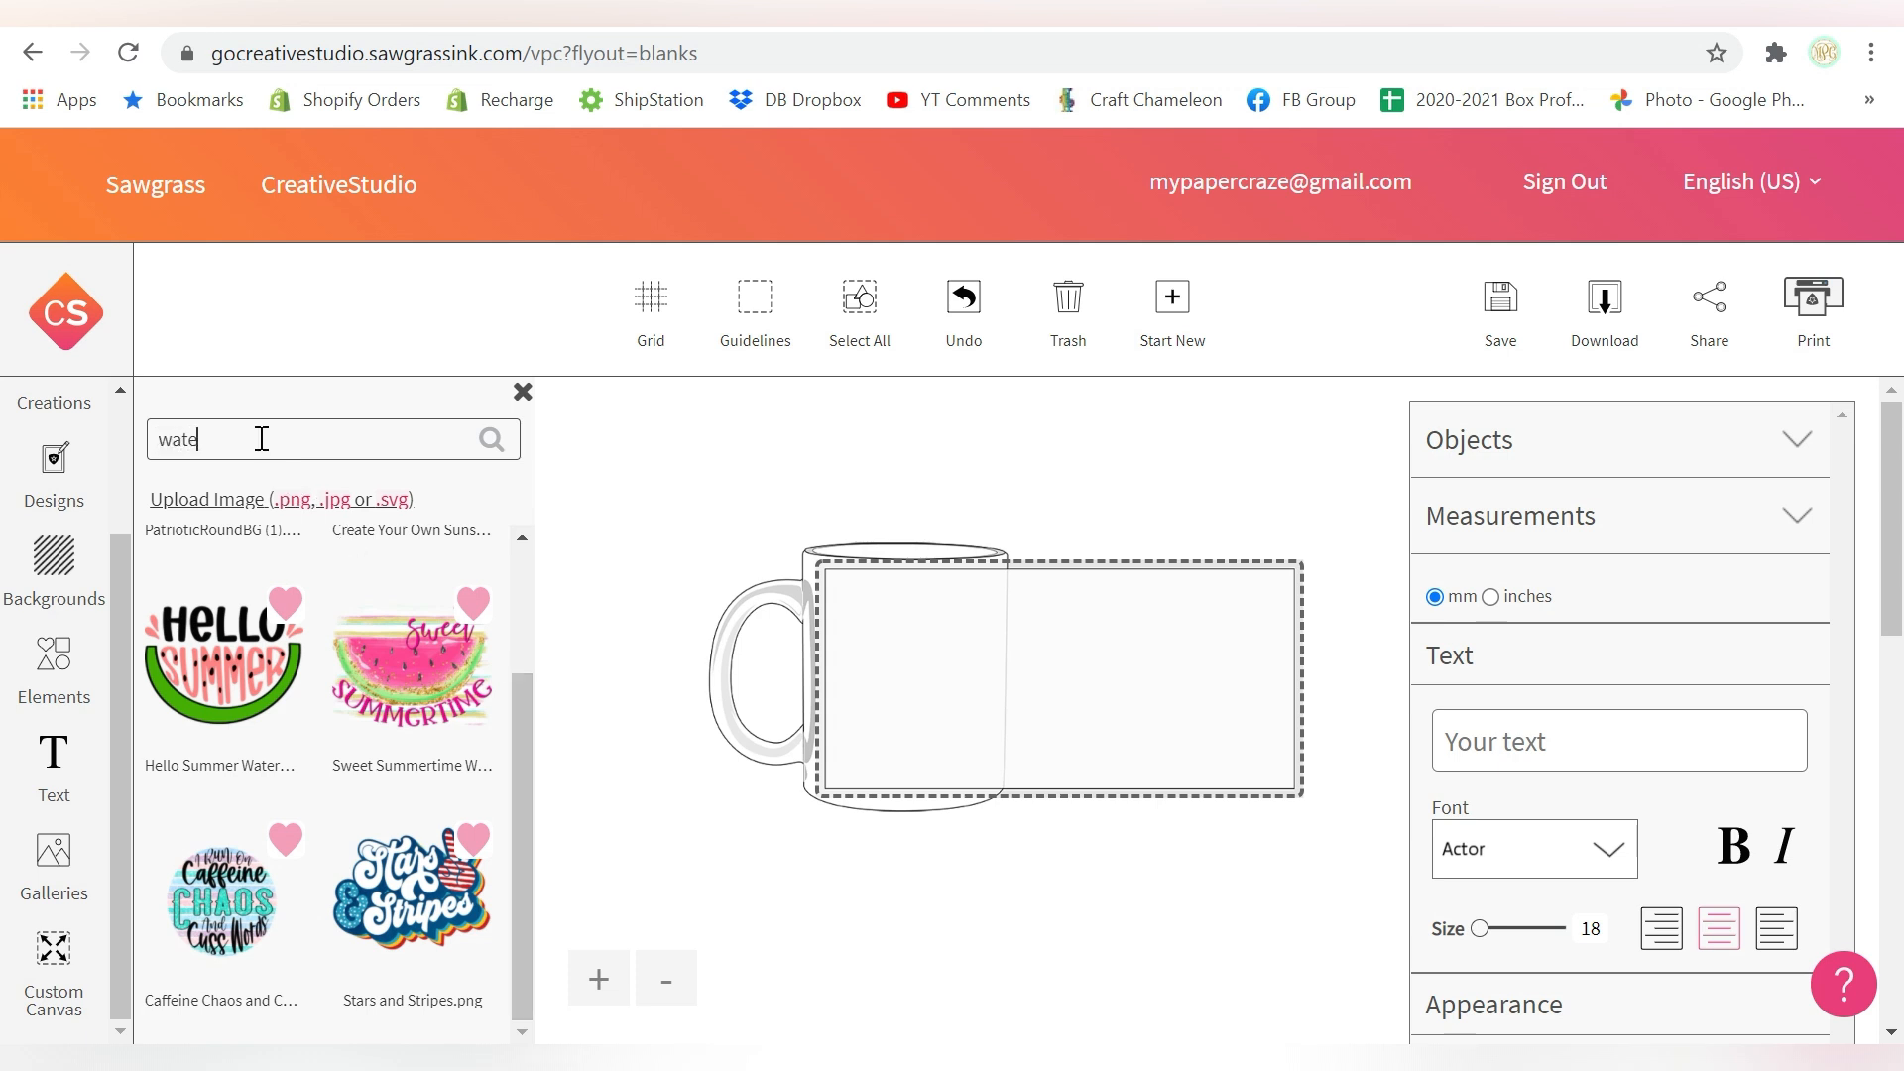
{"action": "type", "text": "atermelon"}
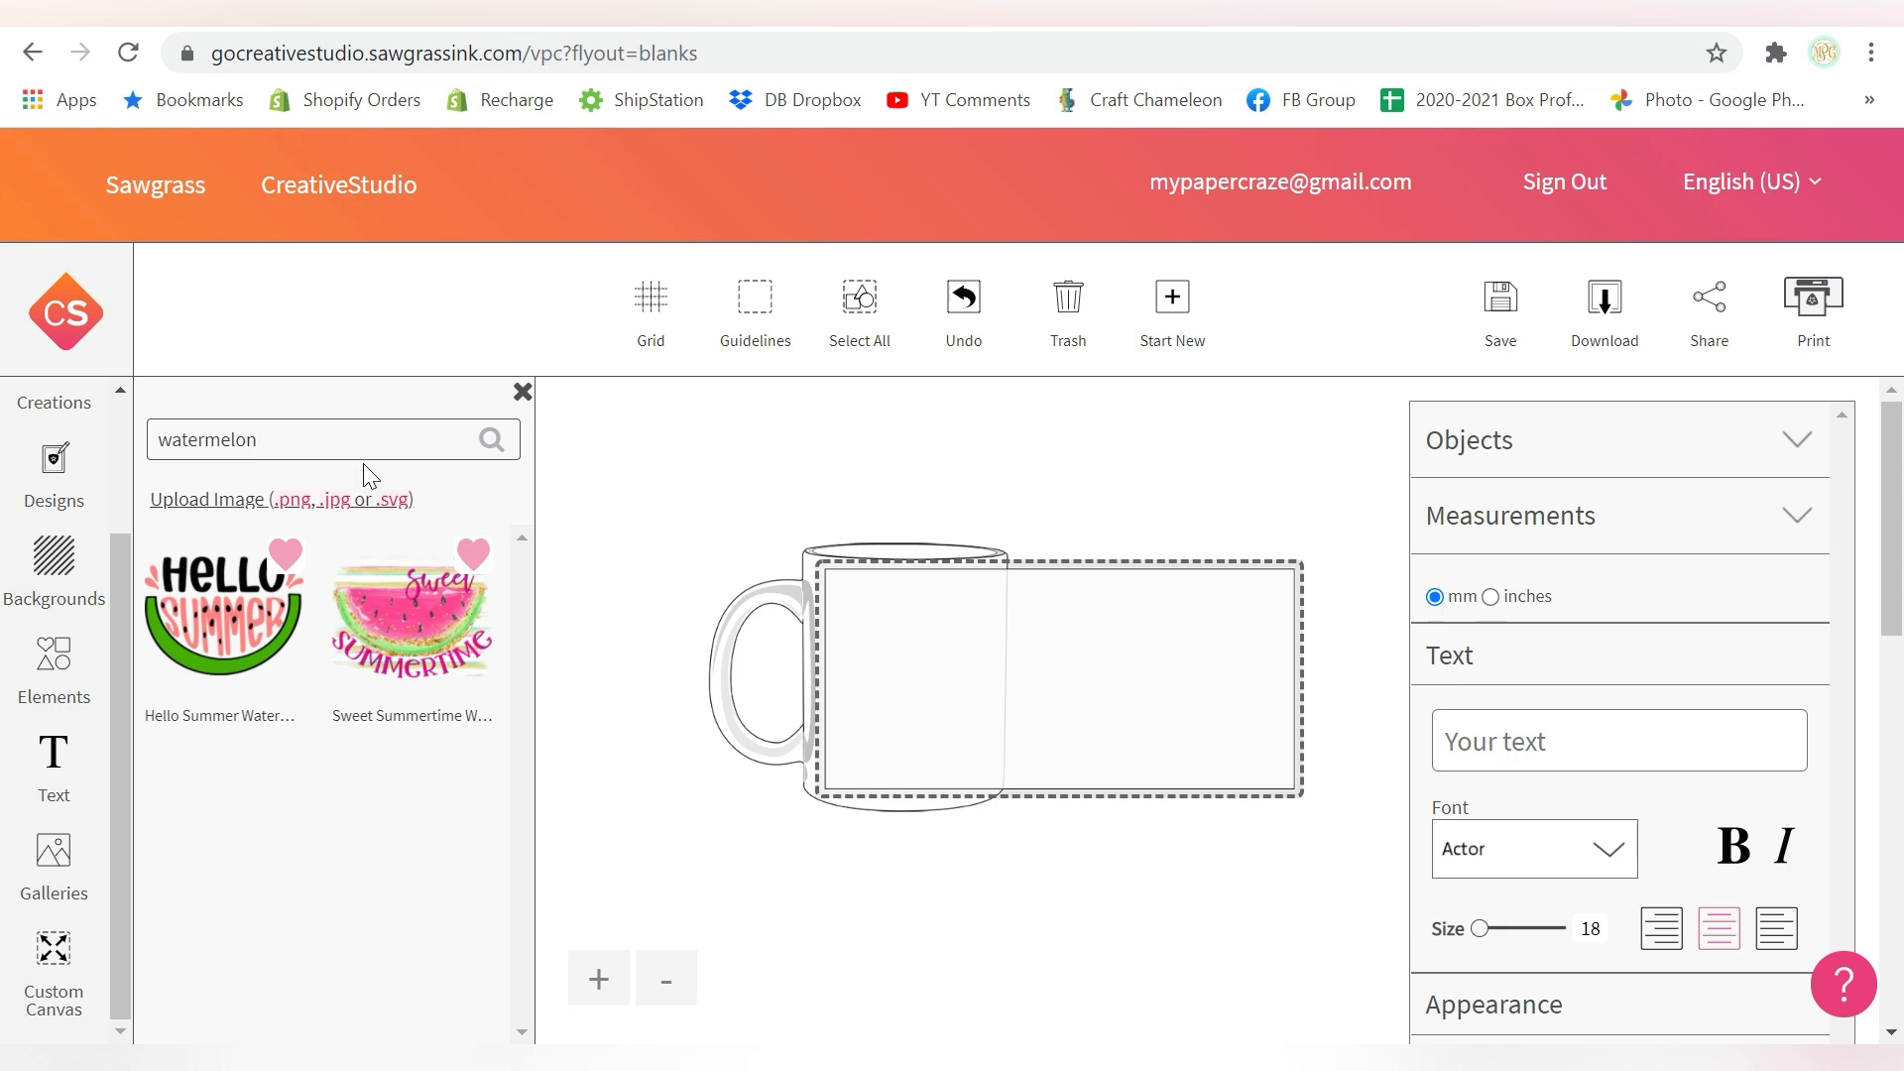
{"action": "left_click", "coordinate": [523, 392]}
Replace the mug template with a custom canvas 8.5 in wide and 11 in high.
{"action": "left_click", "coordinate": [54, 756]}
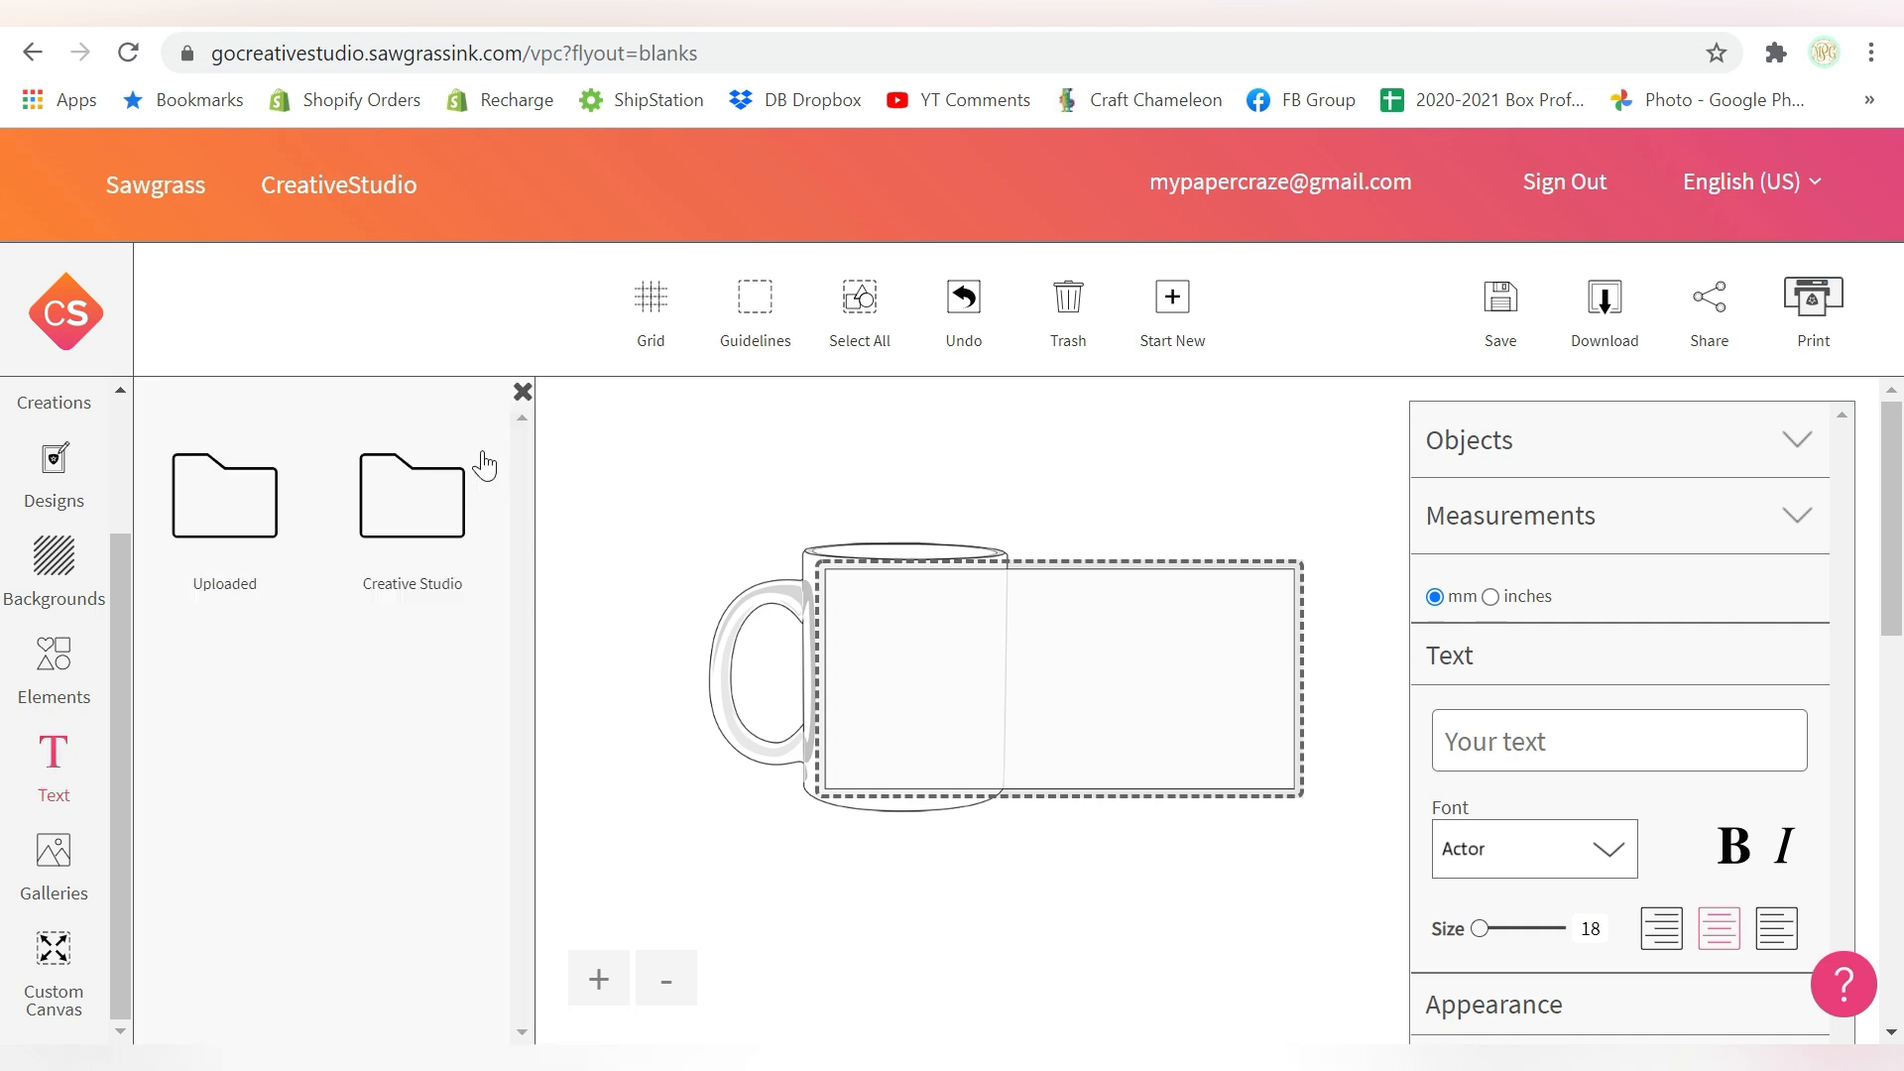
{"action": "left_click", "coordinate": [53, 952]}
{"action": "left_click", "coordinate": [286, 938]}
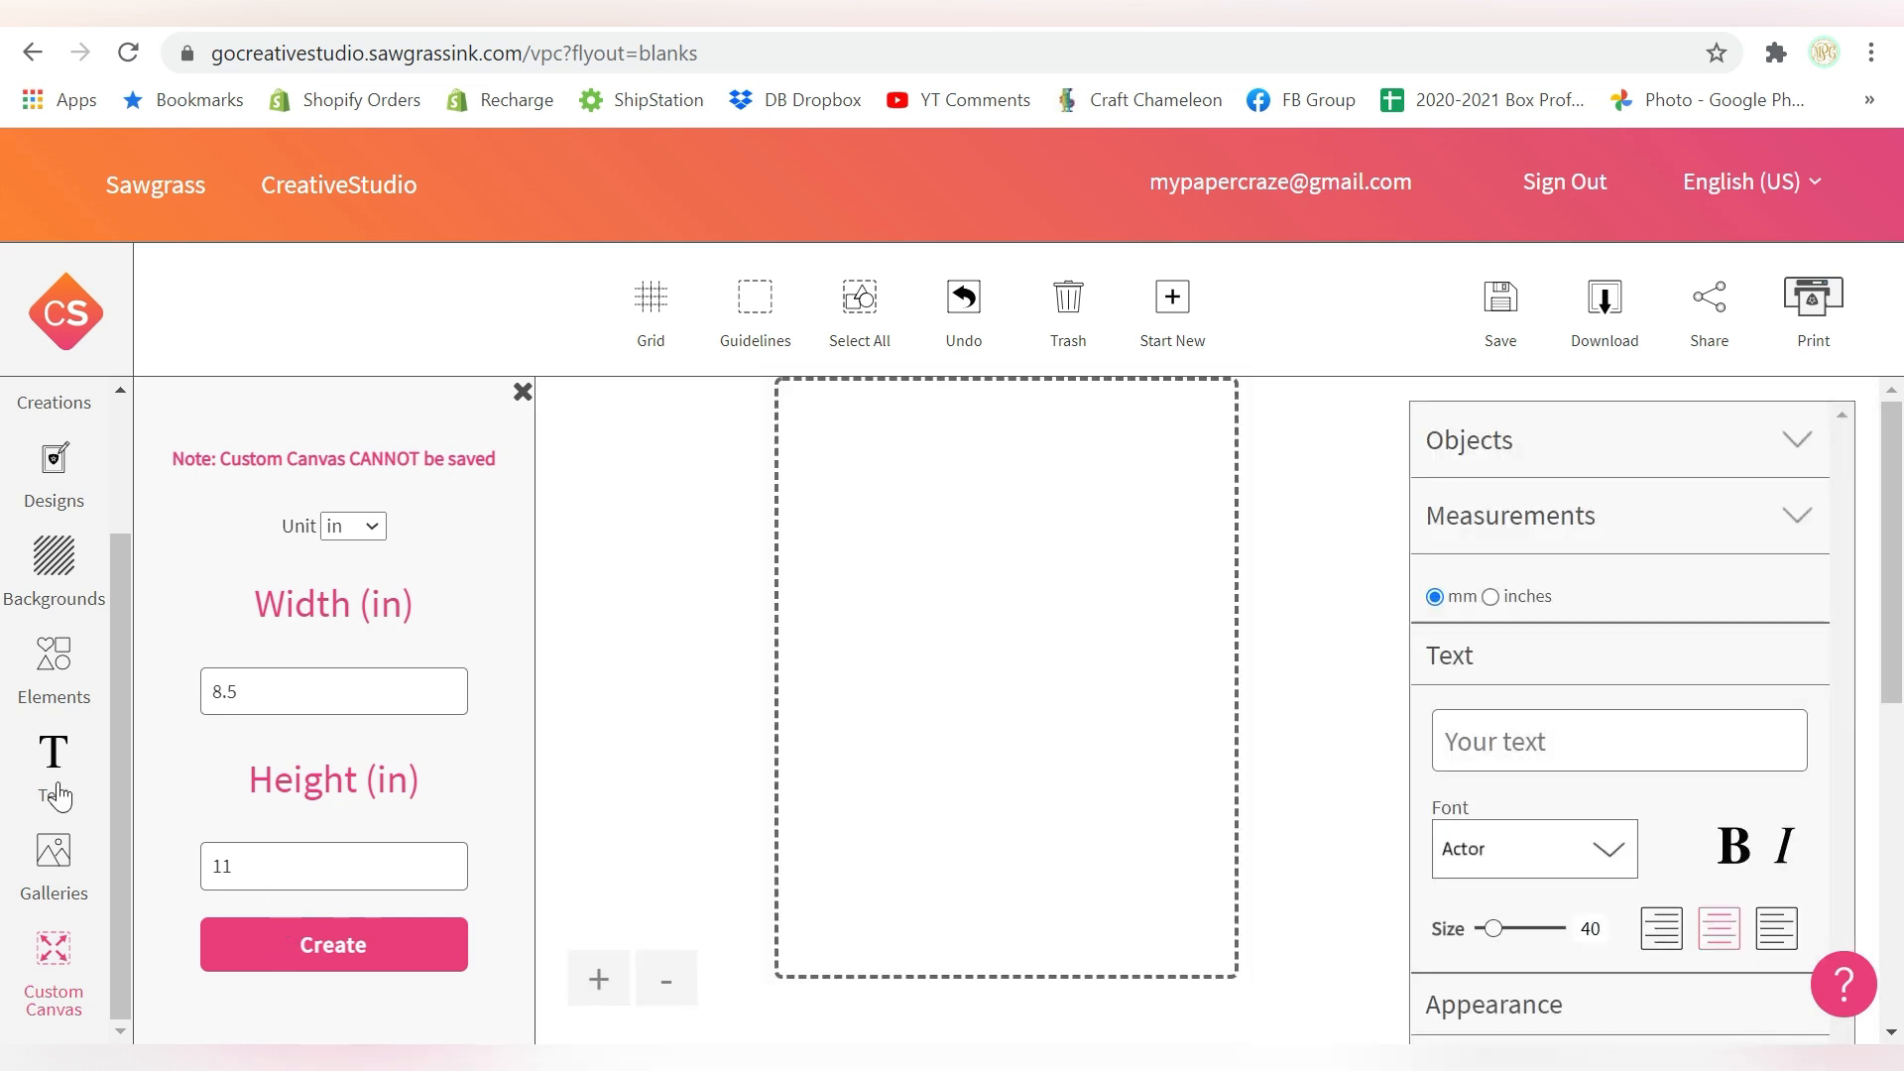
Add a text object in the Abel font from the Creative Studio font folder to the canvas.
{"action": "left_click", "coordinate": [55, 783]}
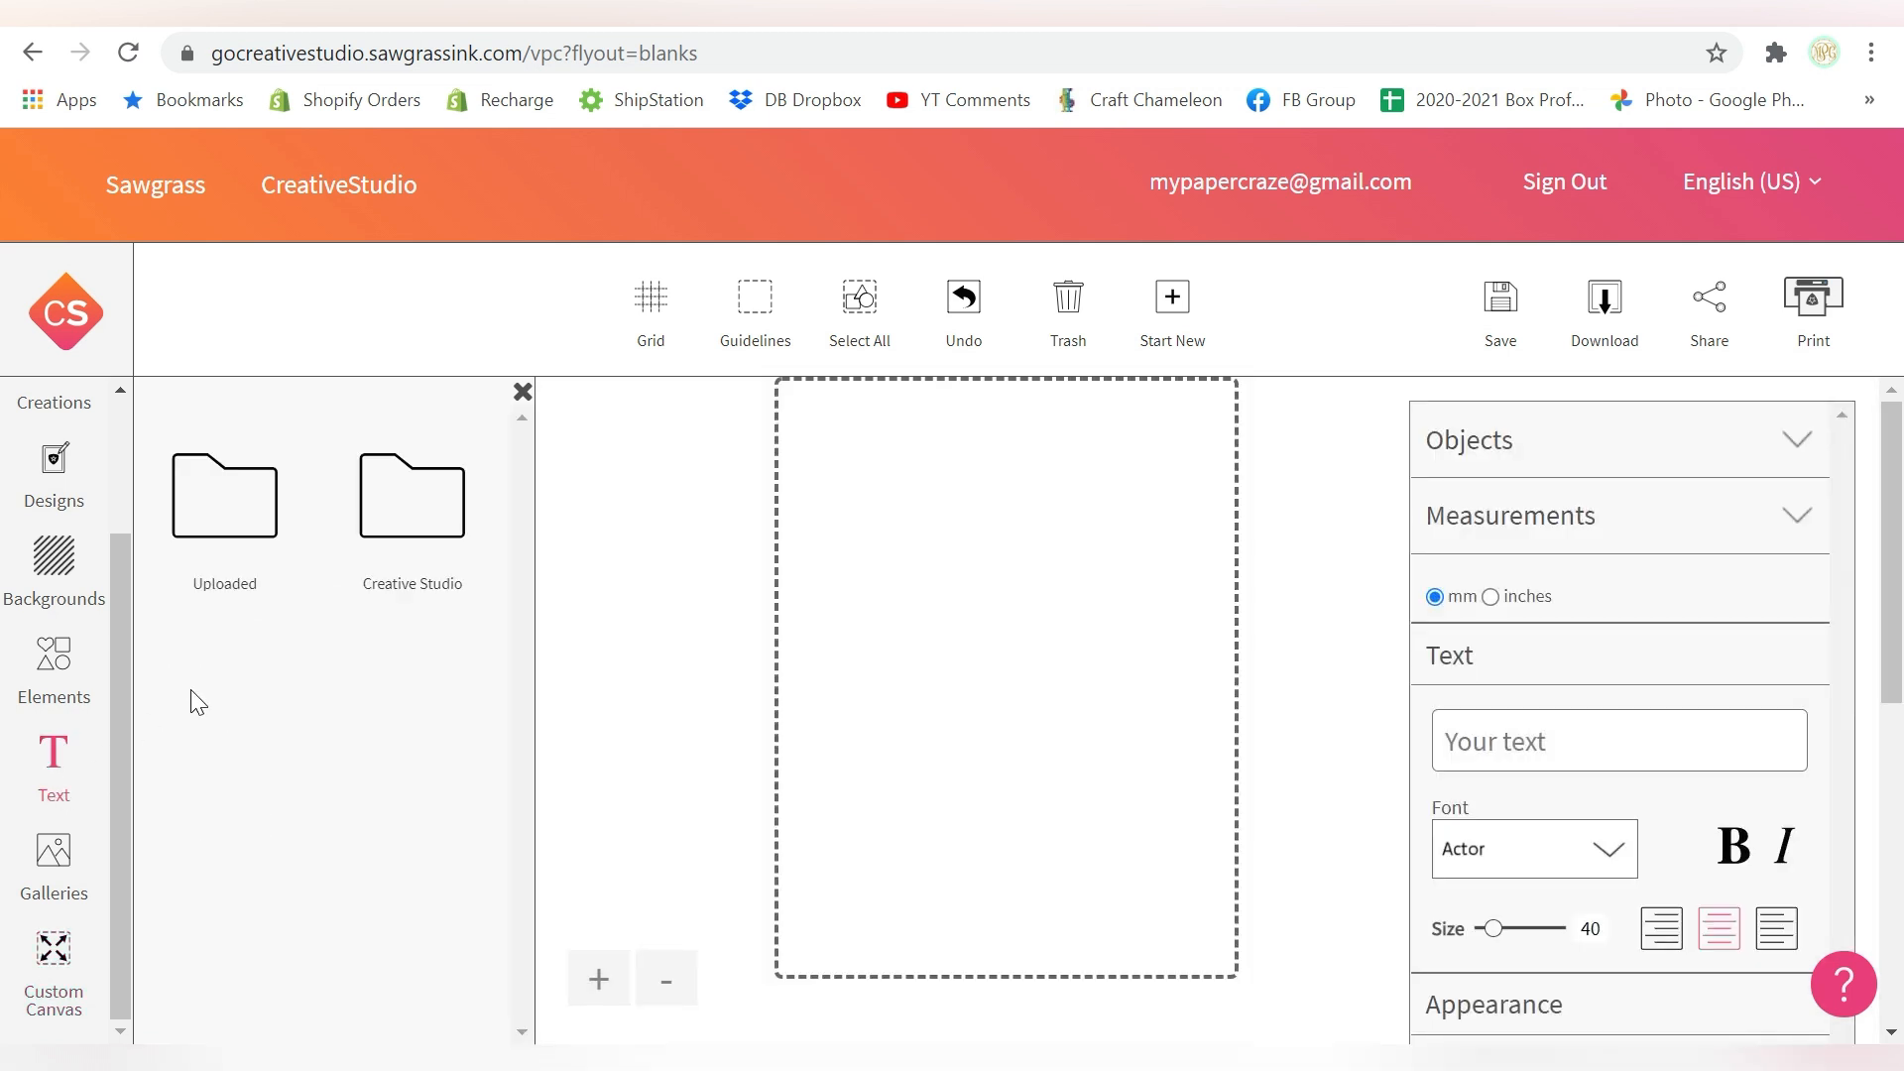
{"action": "left_click", "coordinate": [402, 526]}
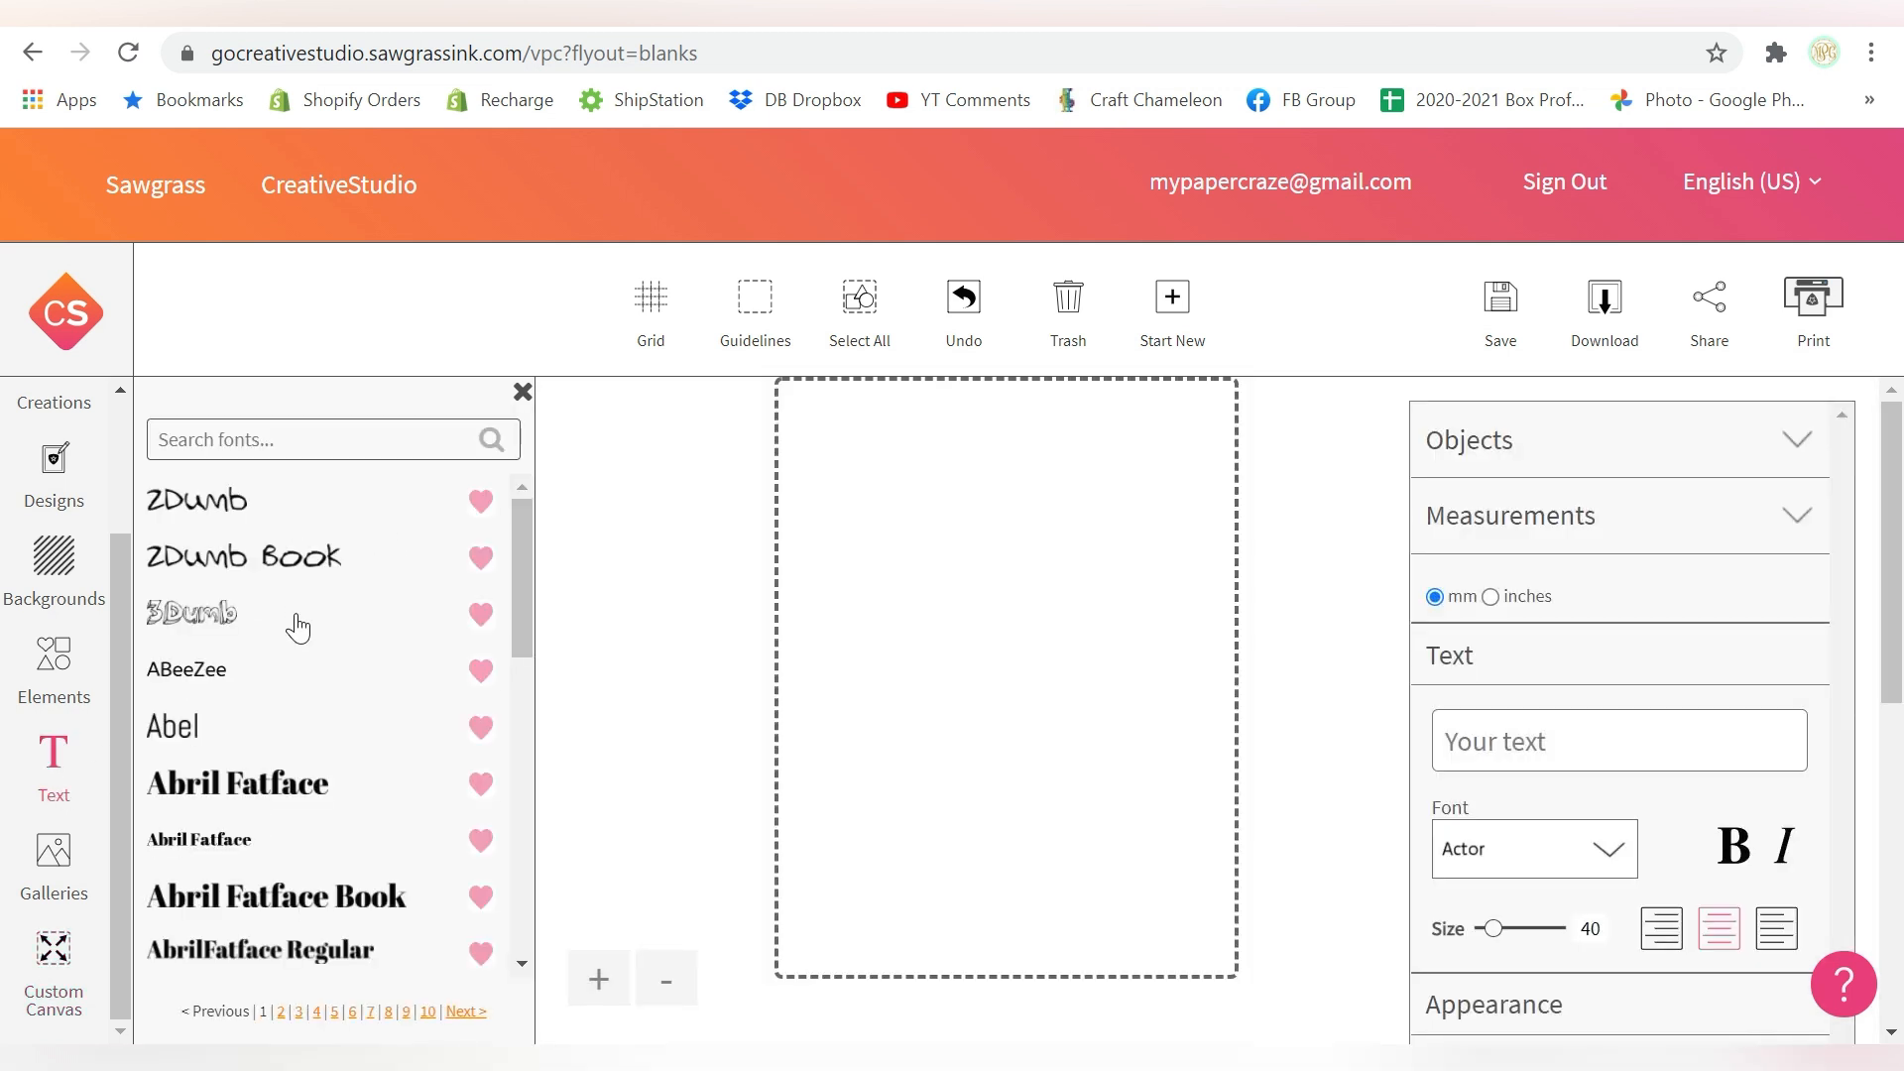
{"action": "scroll", "coordinate": [295, 625], "scroll_direction": "down", "scroll_amount": 5}
{"action": "scroll", "coordinate": [292, 633], "scroll_direction": "down", "scroll_amount": 2}
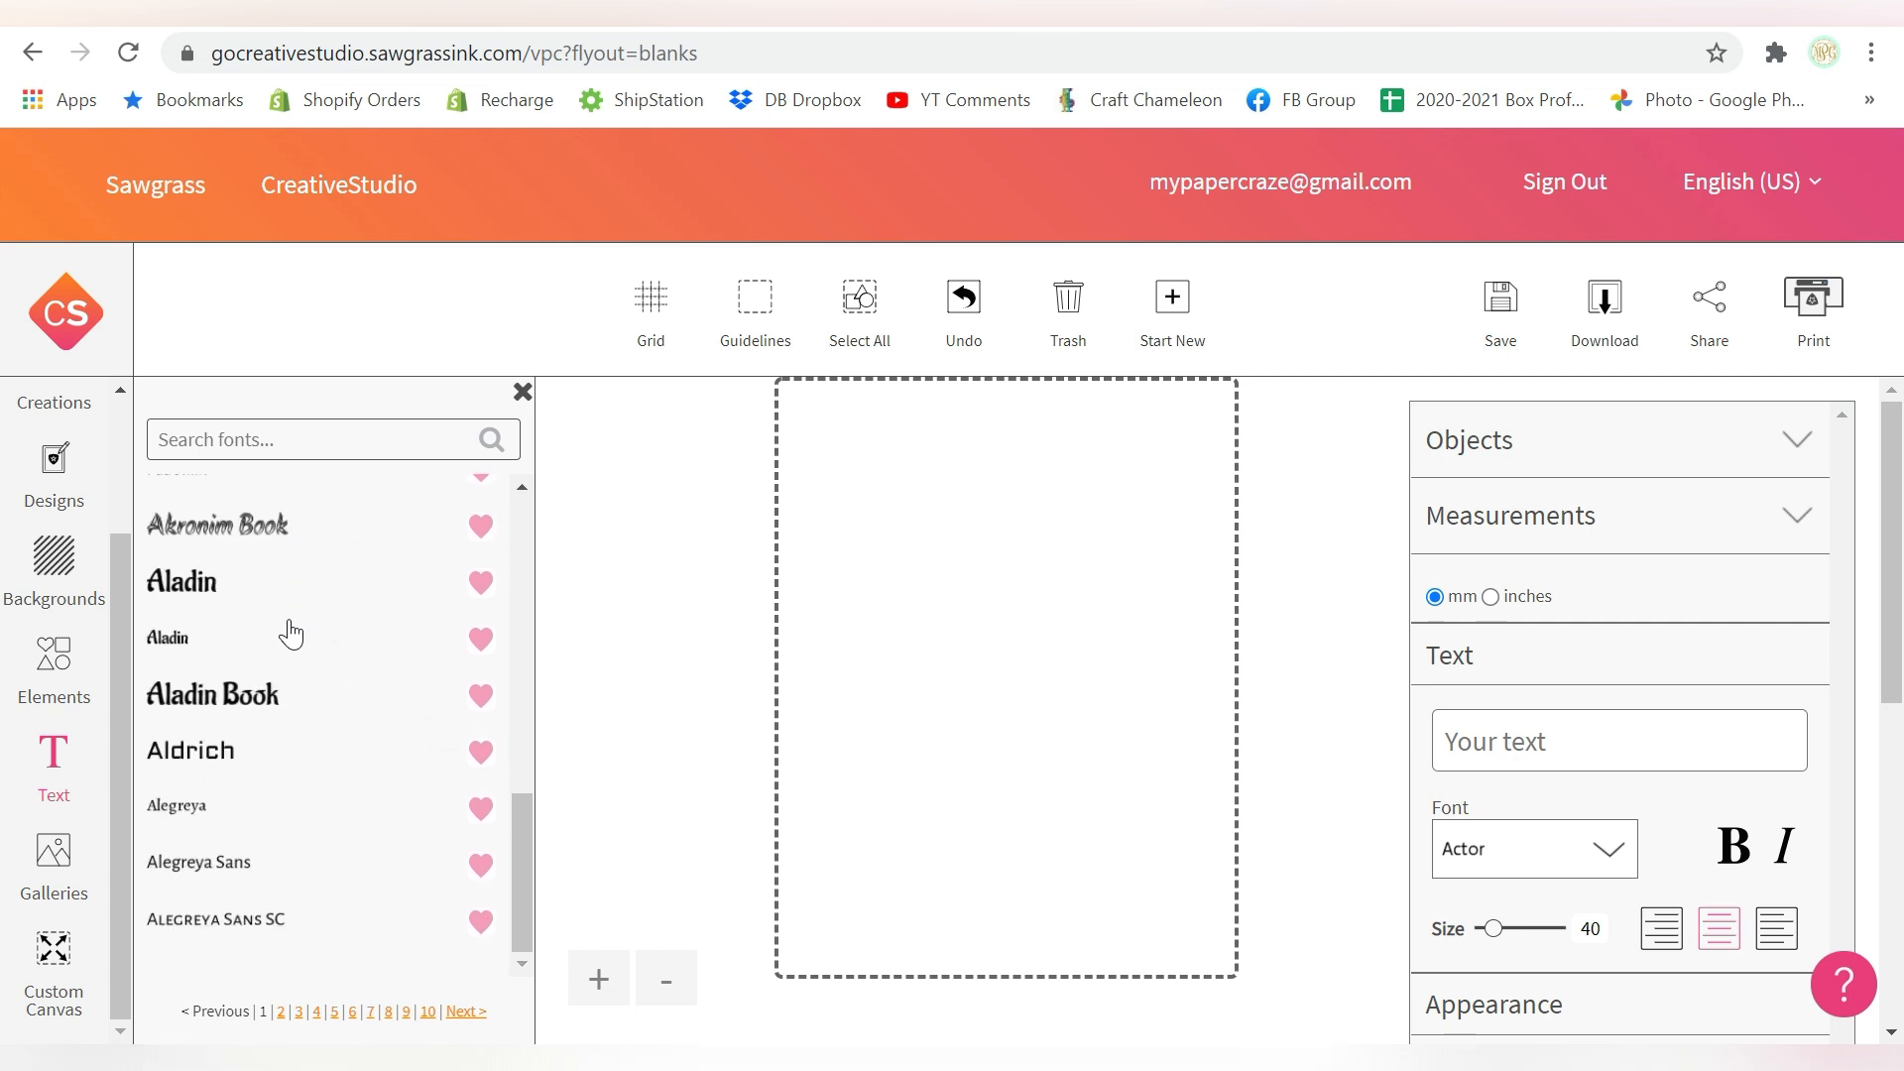
{"action": "scroll", "coordinate": [289, 635], "scroll_direction": "up", "scroll_amount": 7}
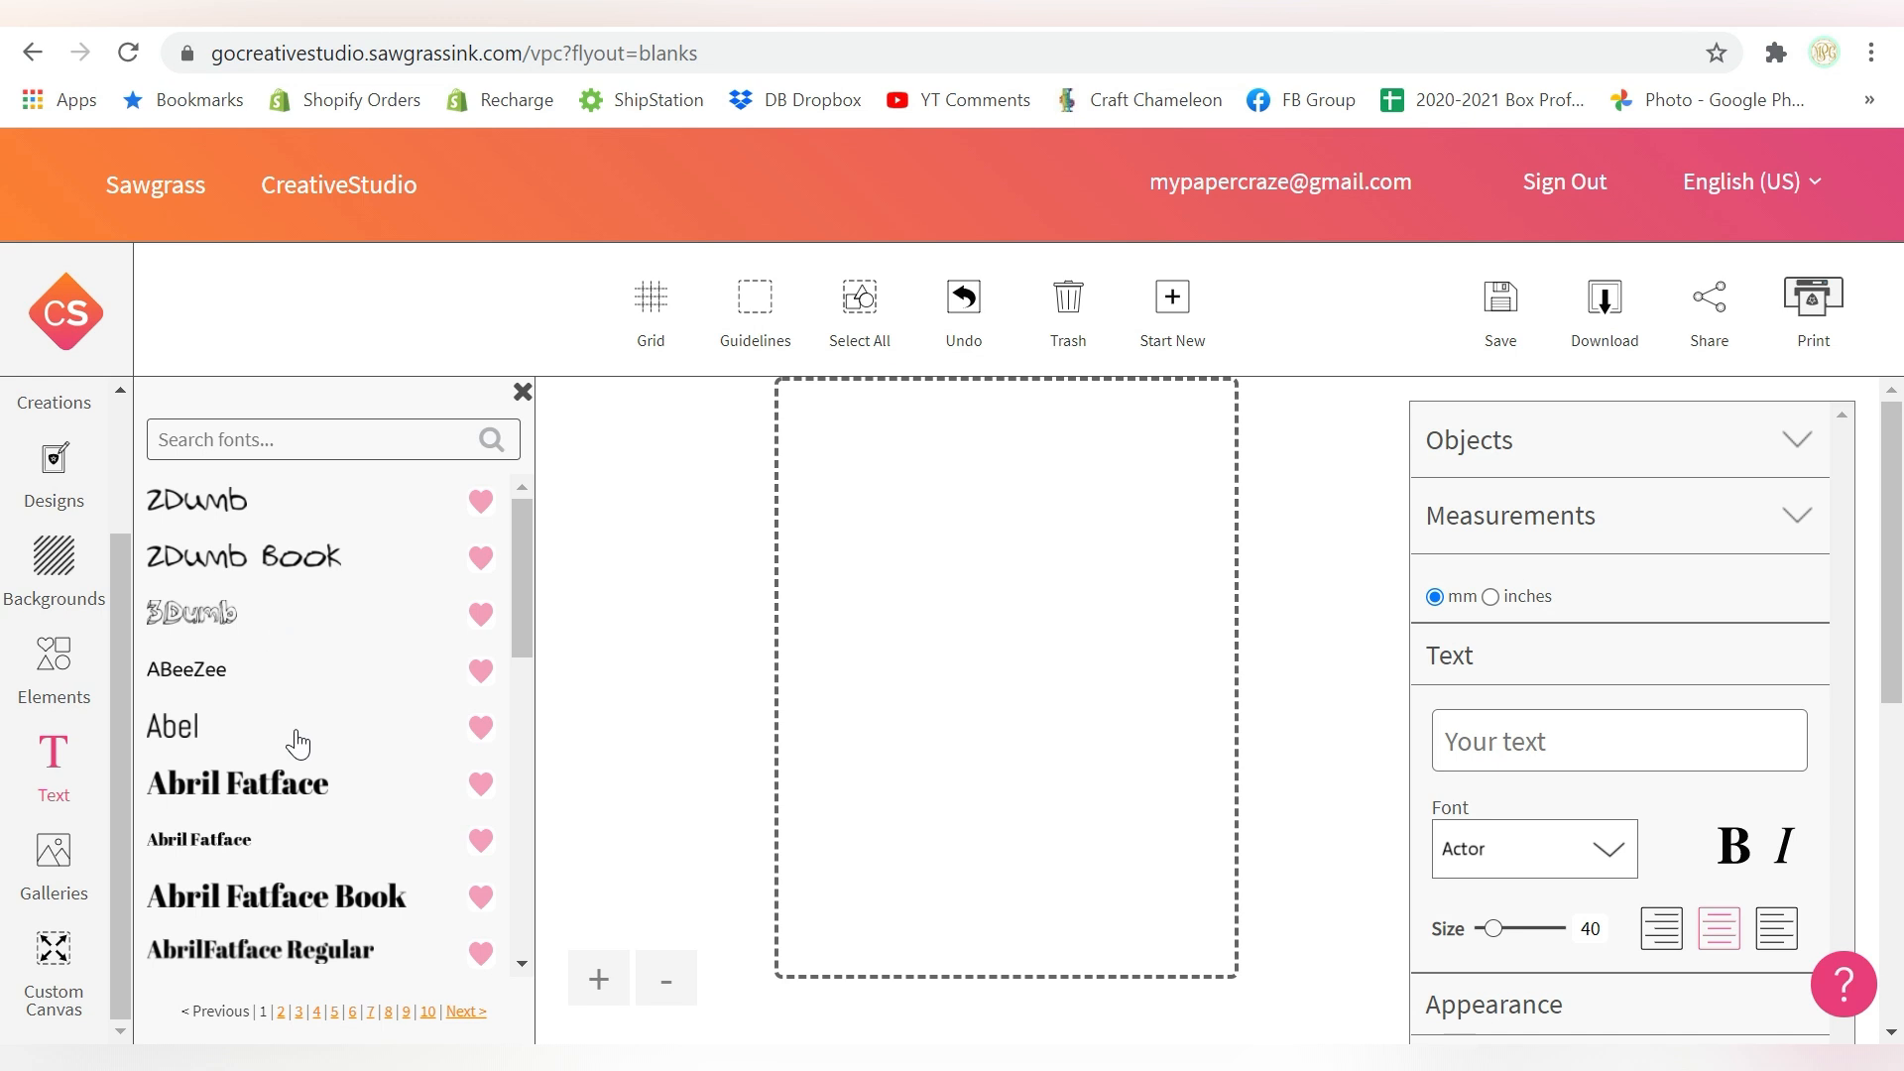
{"action": "left_click", "coordinate": [181, 729]}
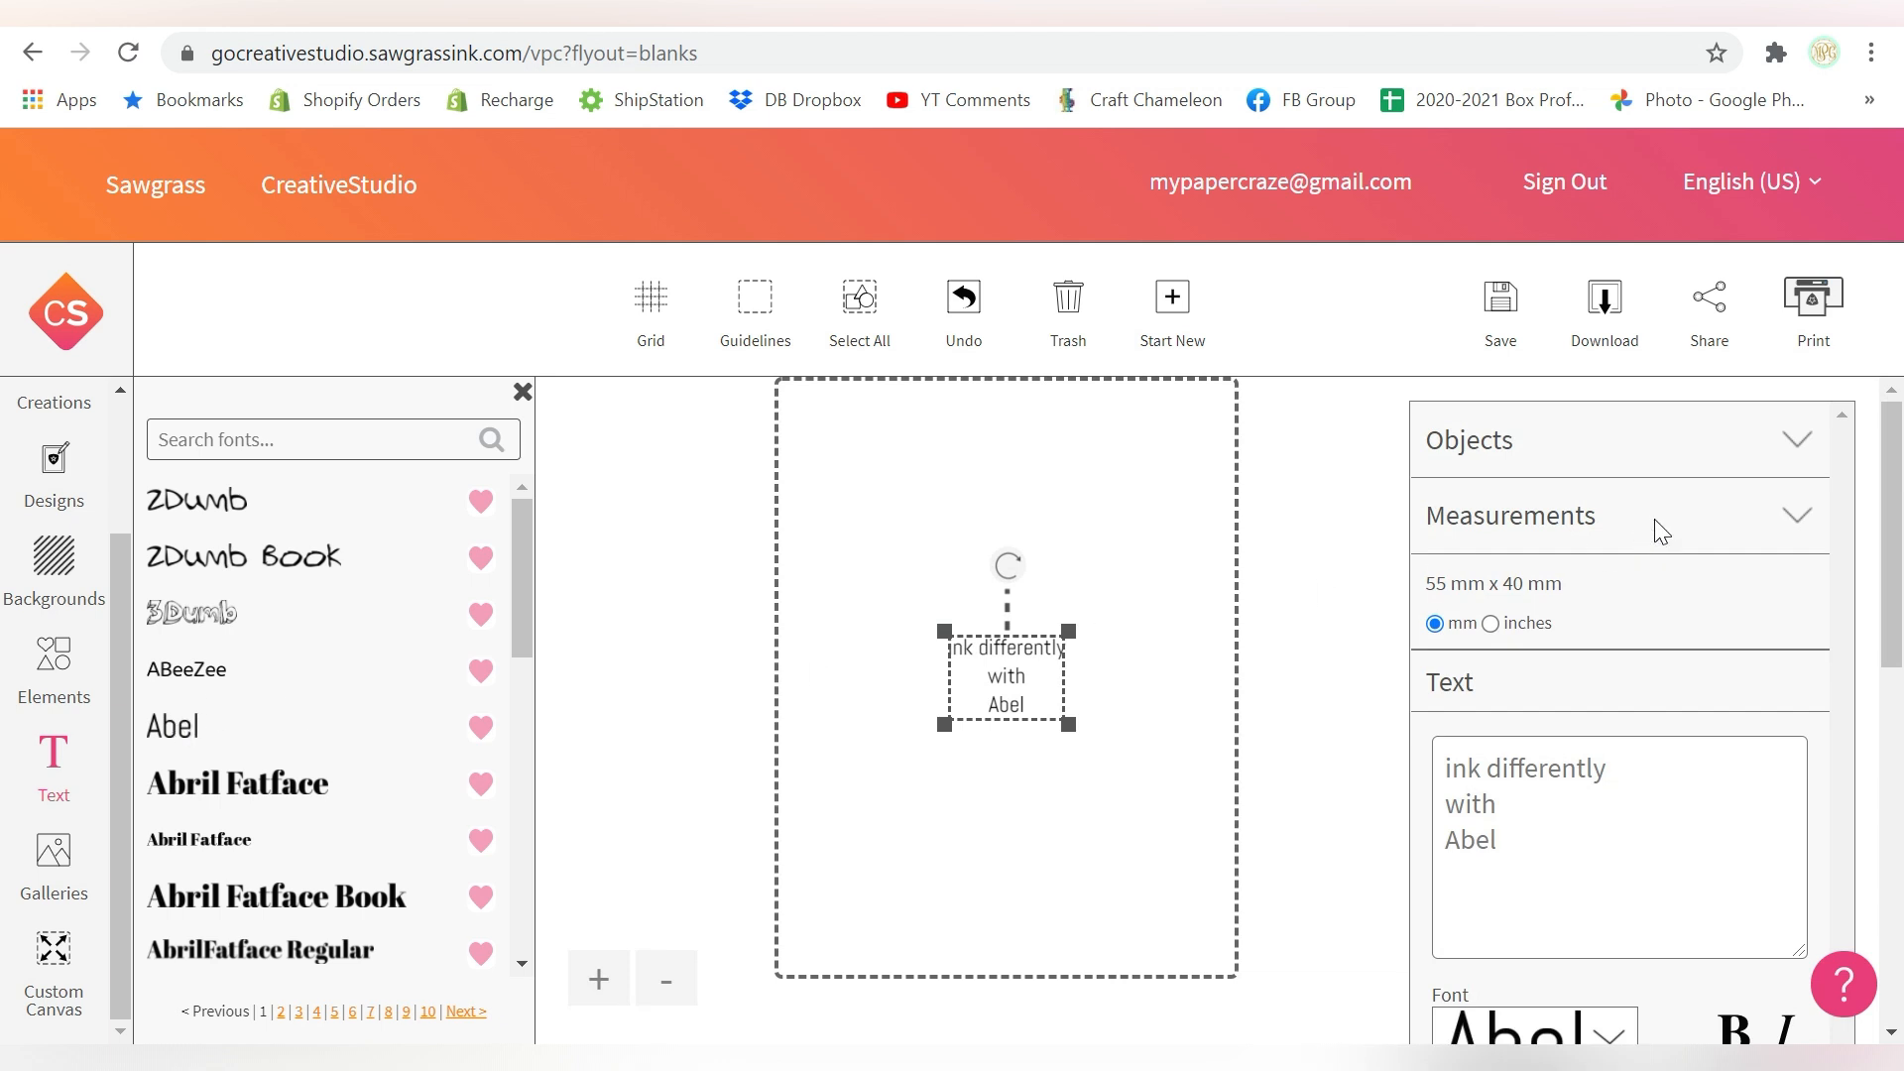
Look at the font chooser for the selected text object and close it without choosing a font.
{"action": "left_click_drag", "start_coordinate": [1893, 486], "coordinate": [1897, 640]}
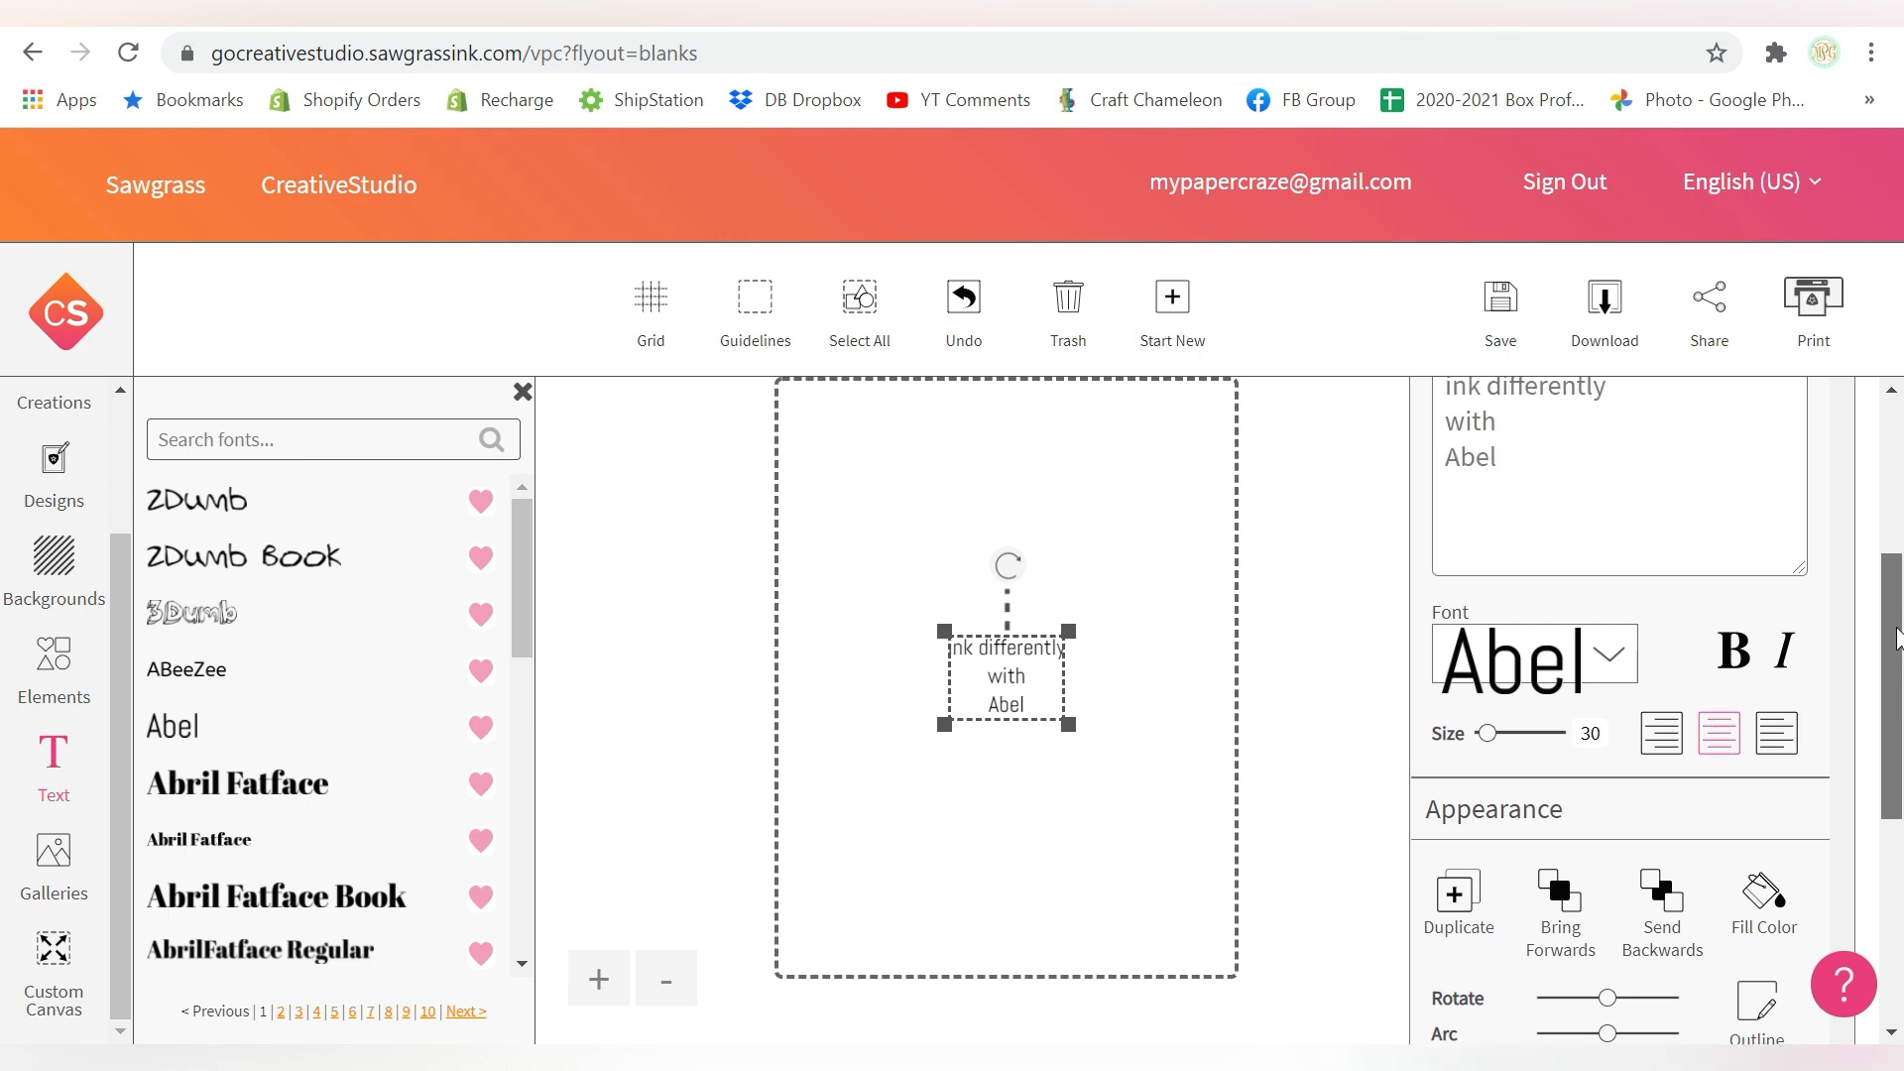
{"action": "left_click", "coordinate": [1617, 655]}
{"action": "left_click", "coordinate": [1554, 209]}
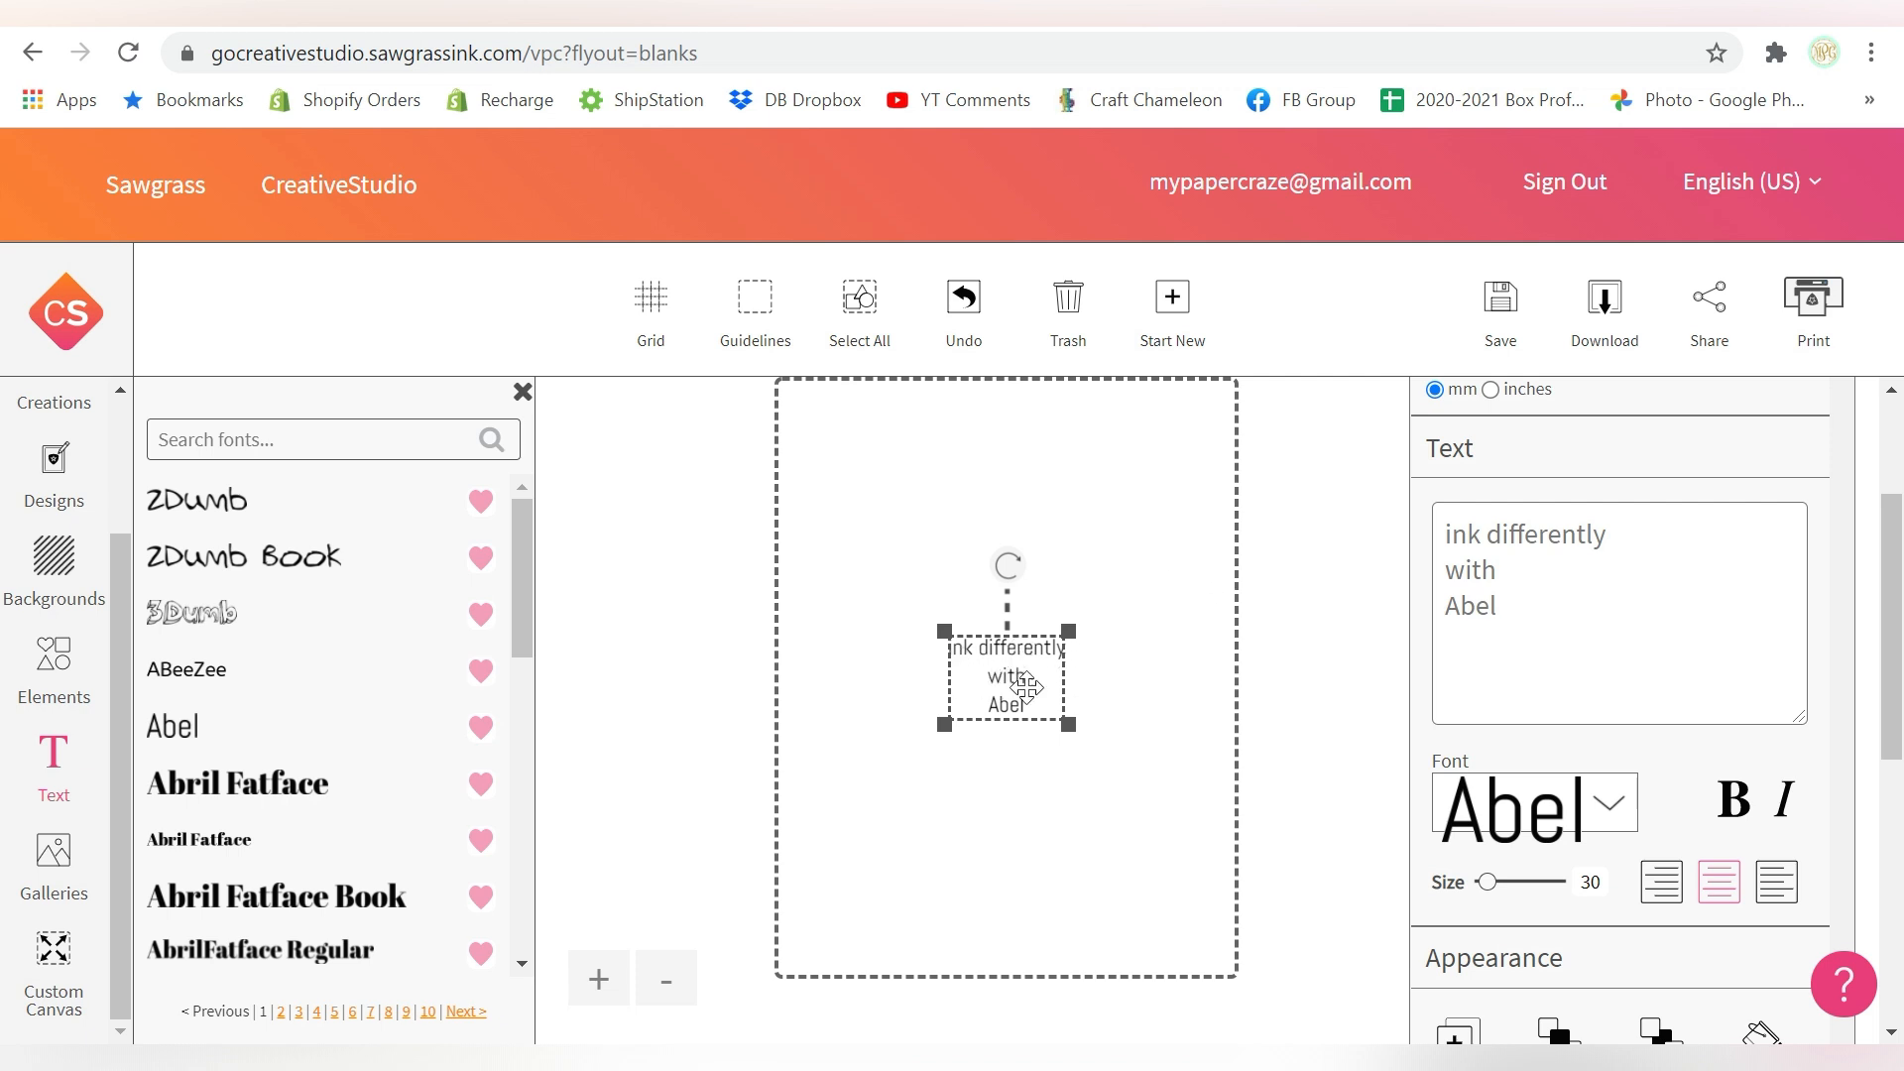
Replace the placeholder wording of the text object with Hello.
{"action": "left_click", "coordinate": [1458, 605]}
{"action": "left_click", "coordinate": [1440, 548]}
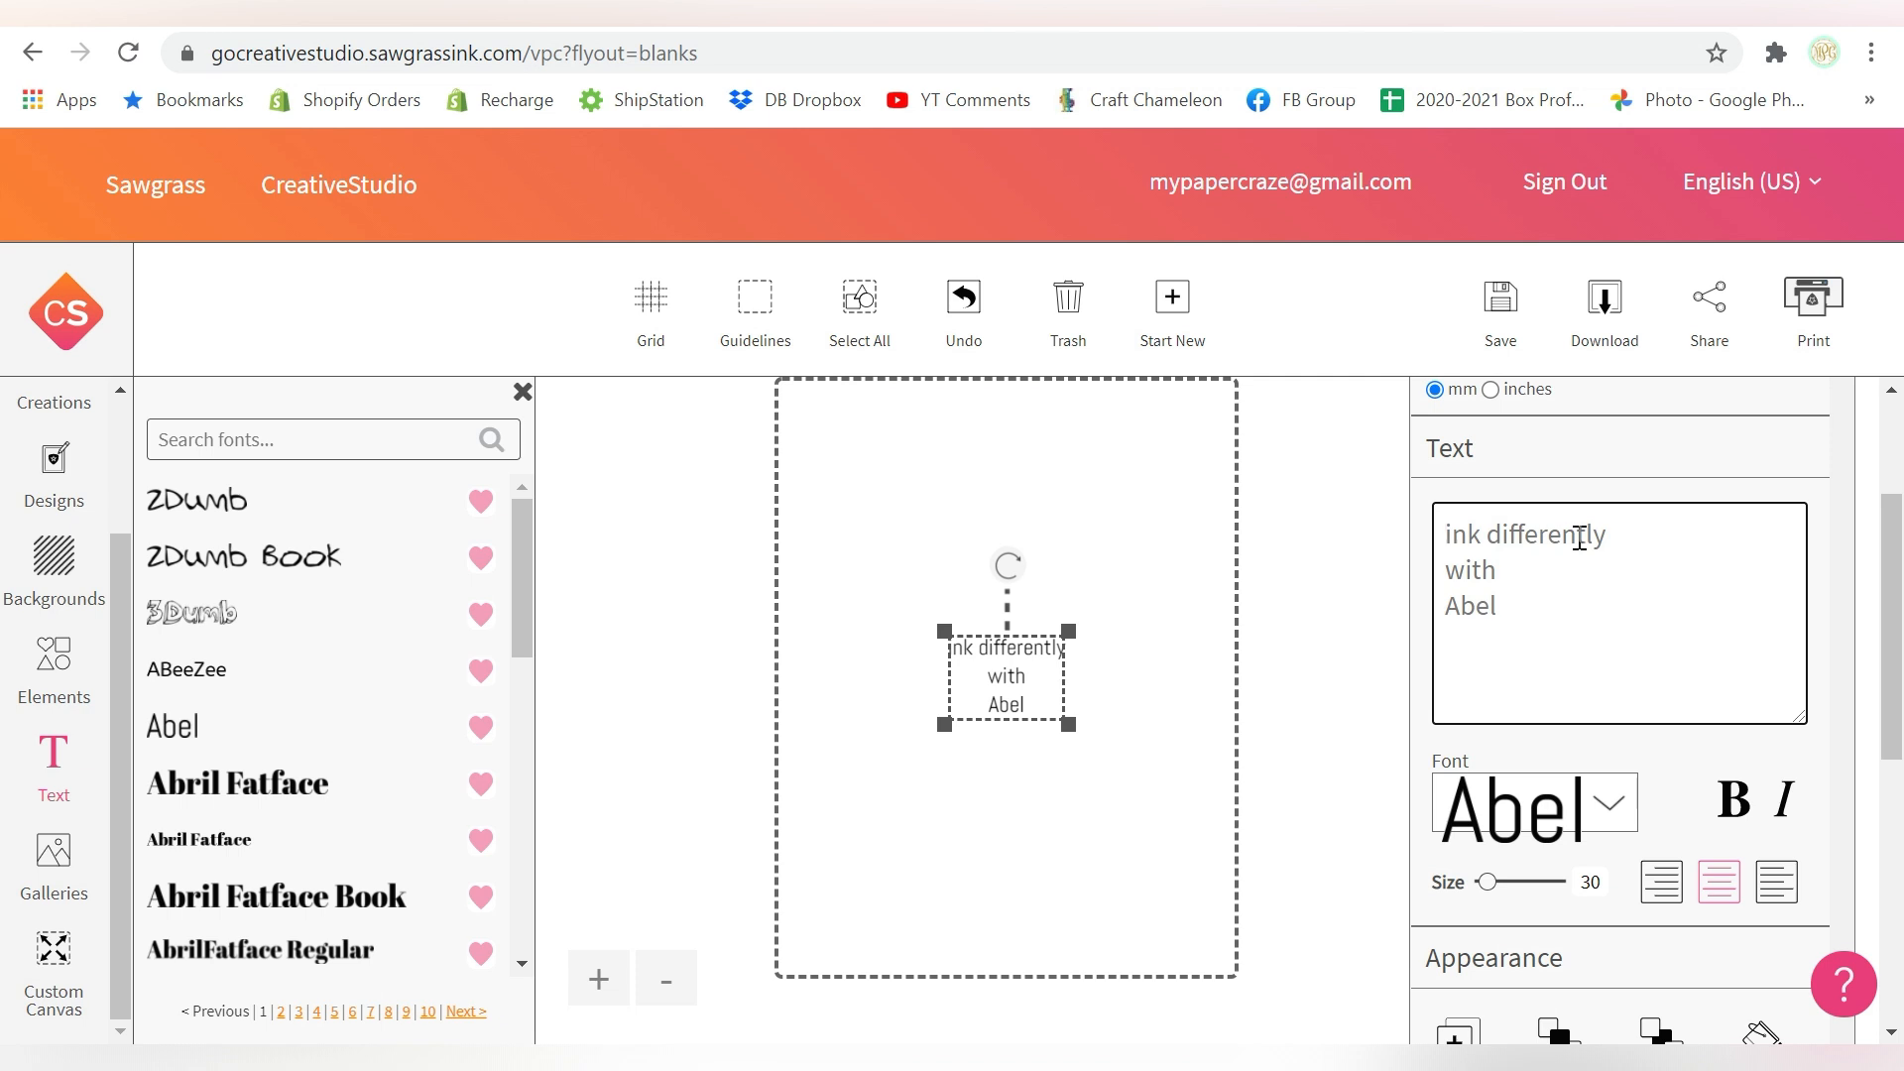
{"action": "key", "text": "ctrl+a"}
{"action": "type", "text": "Hello"}
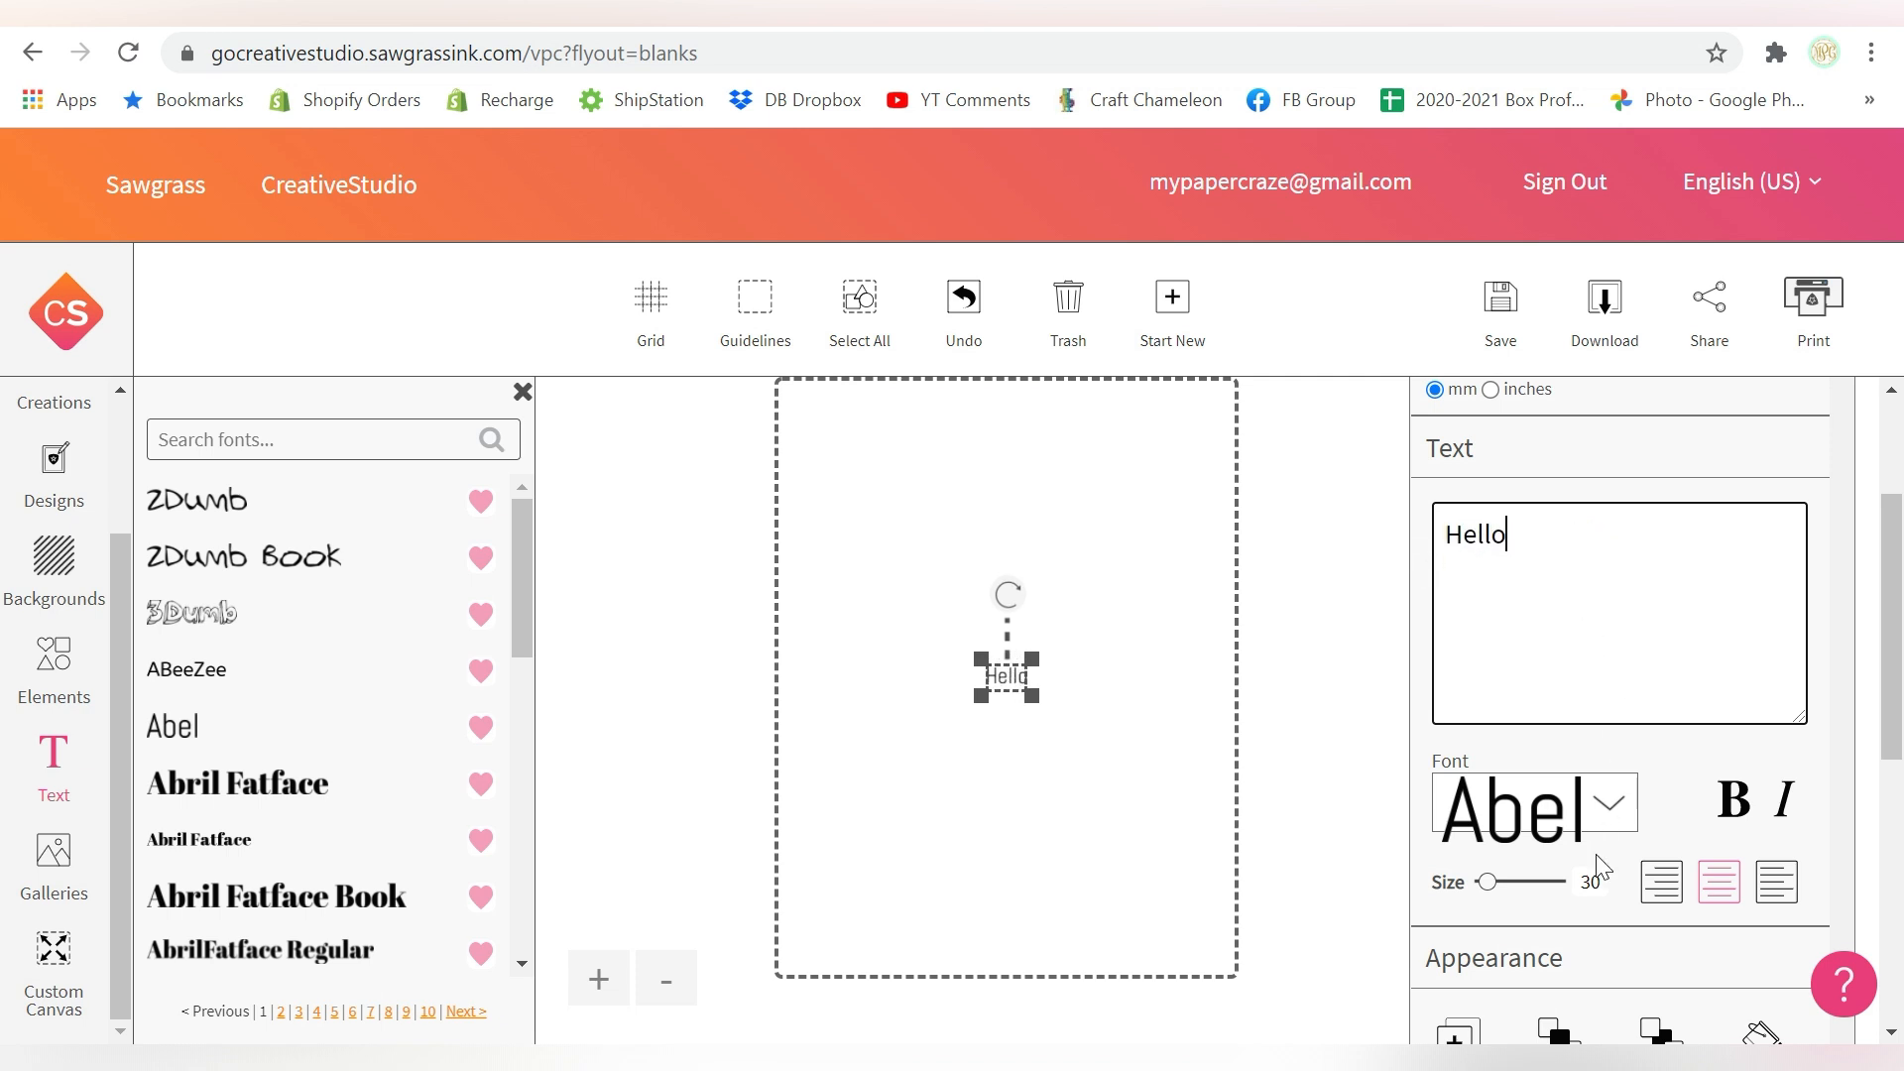
Enlarge the Hello text to size 150 and set its font to Alfa Slab One.
{"action": "left_click_drag", "start_coordinate": [1487, 883], "coordinate": [1574, 886]}
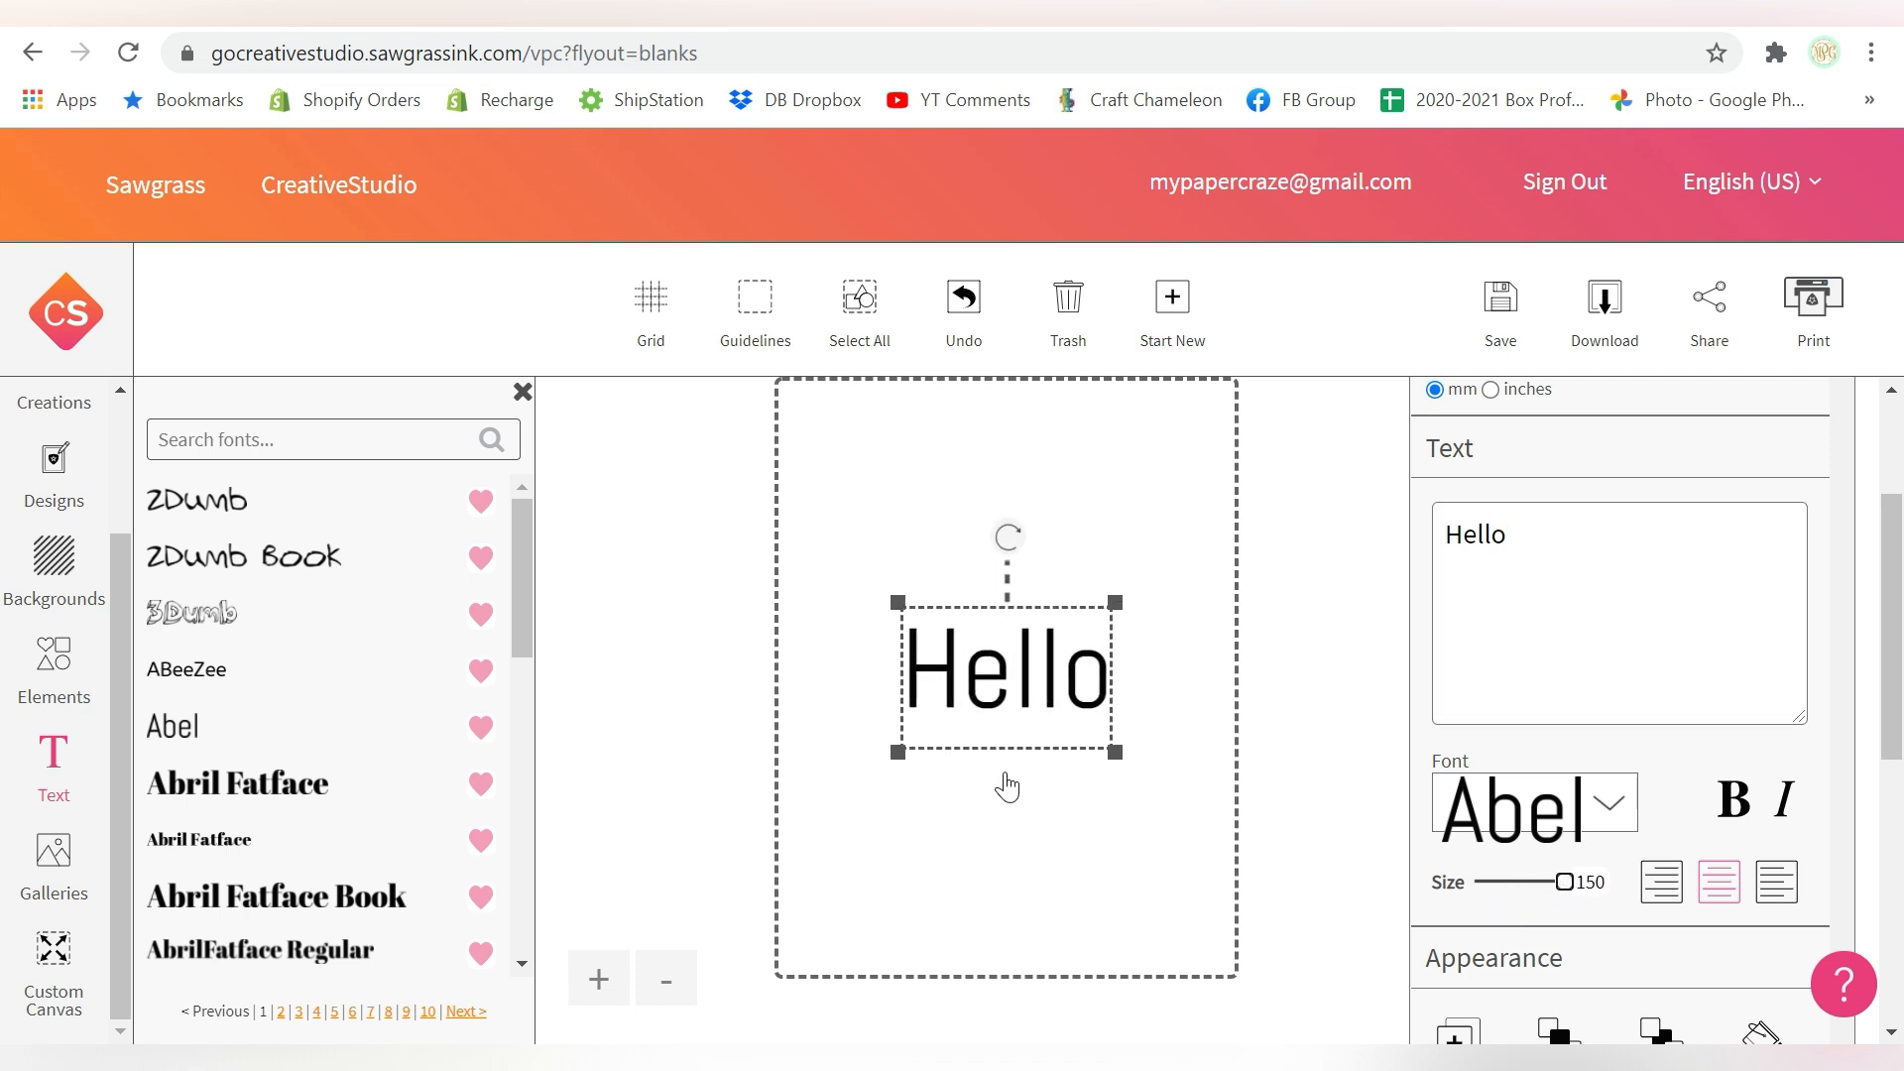
{"action": "left_click", "coordinate": [1575, 802]}
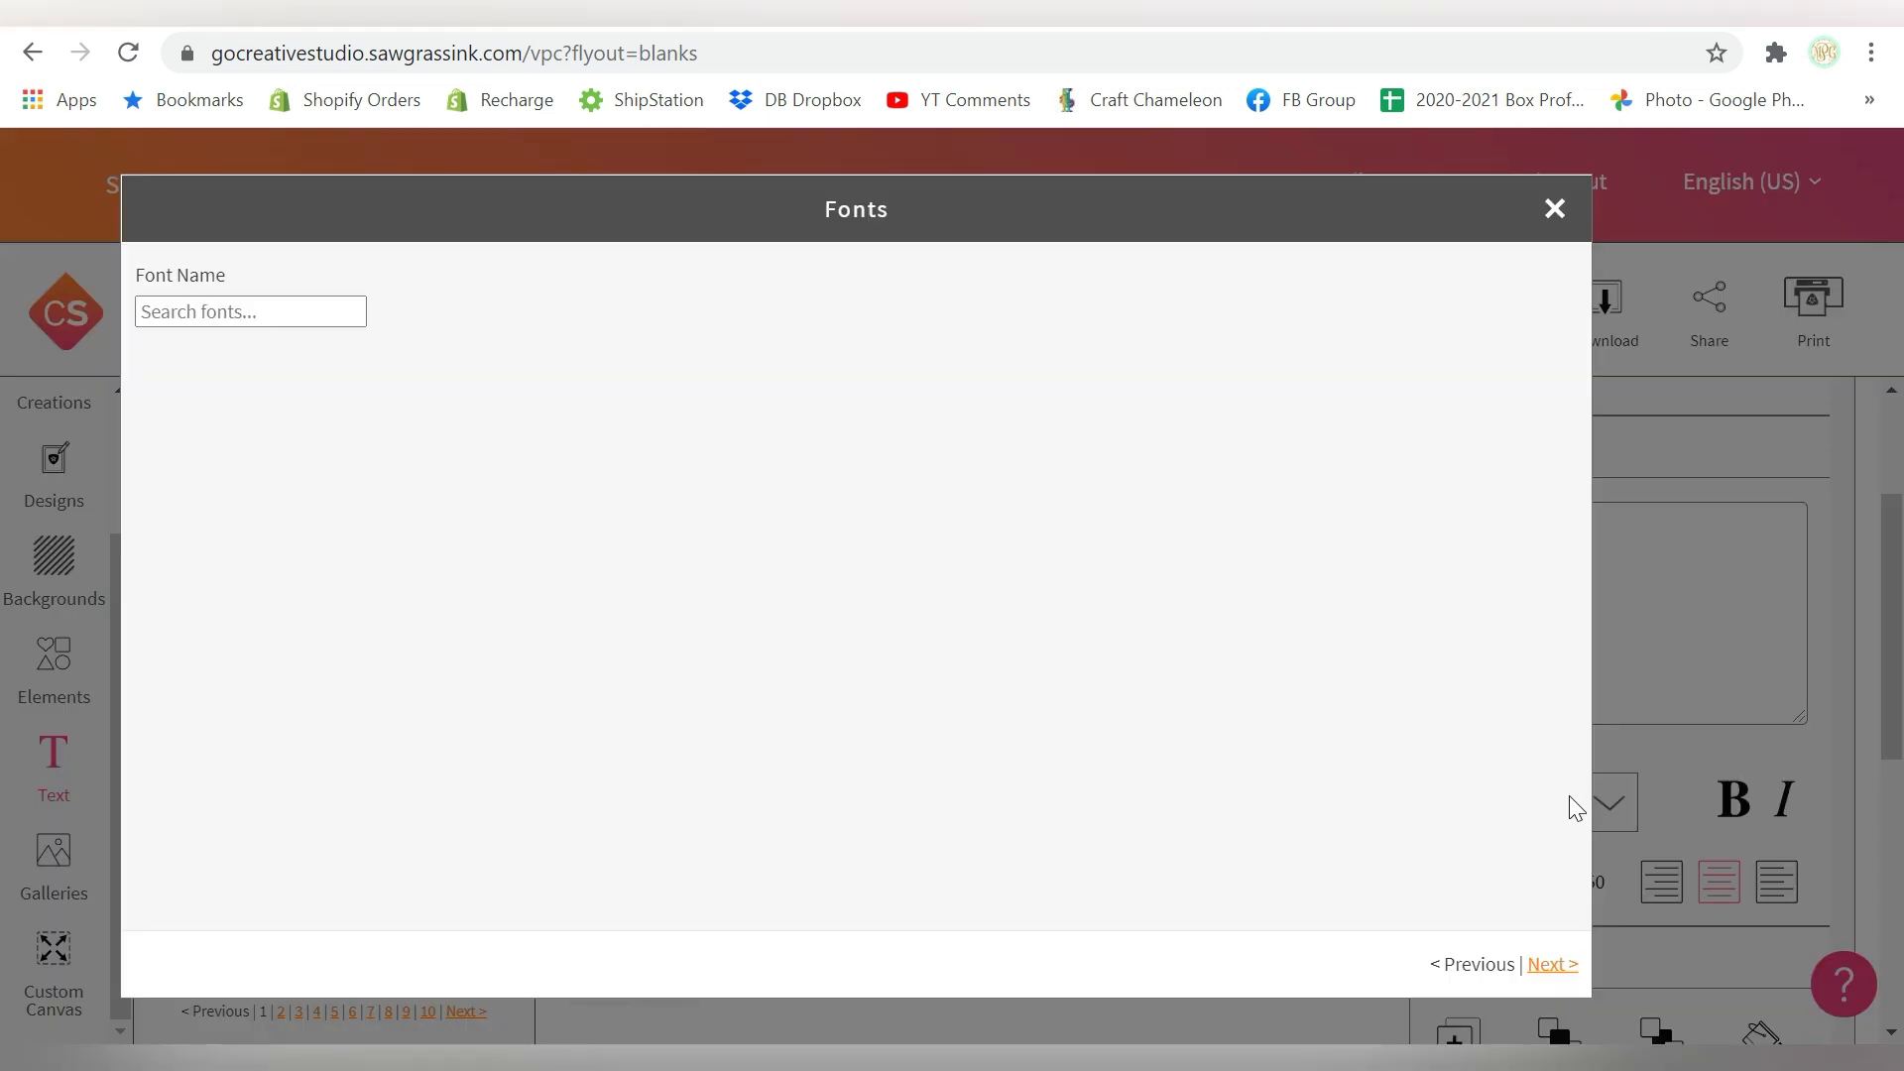
{"action": "scroll", "coordinate": [1019, 616], "scroll_direction": "down", "scroll_amount": 7}
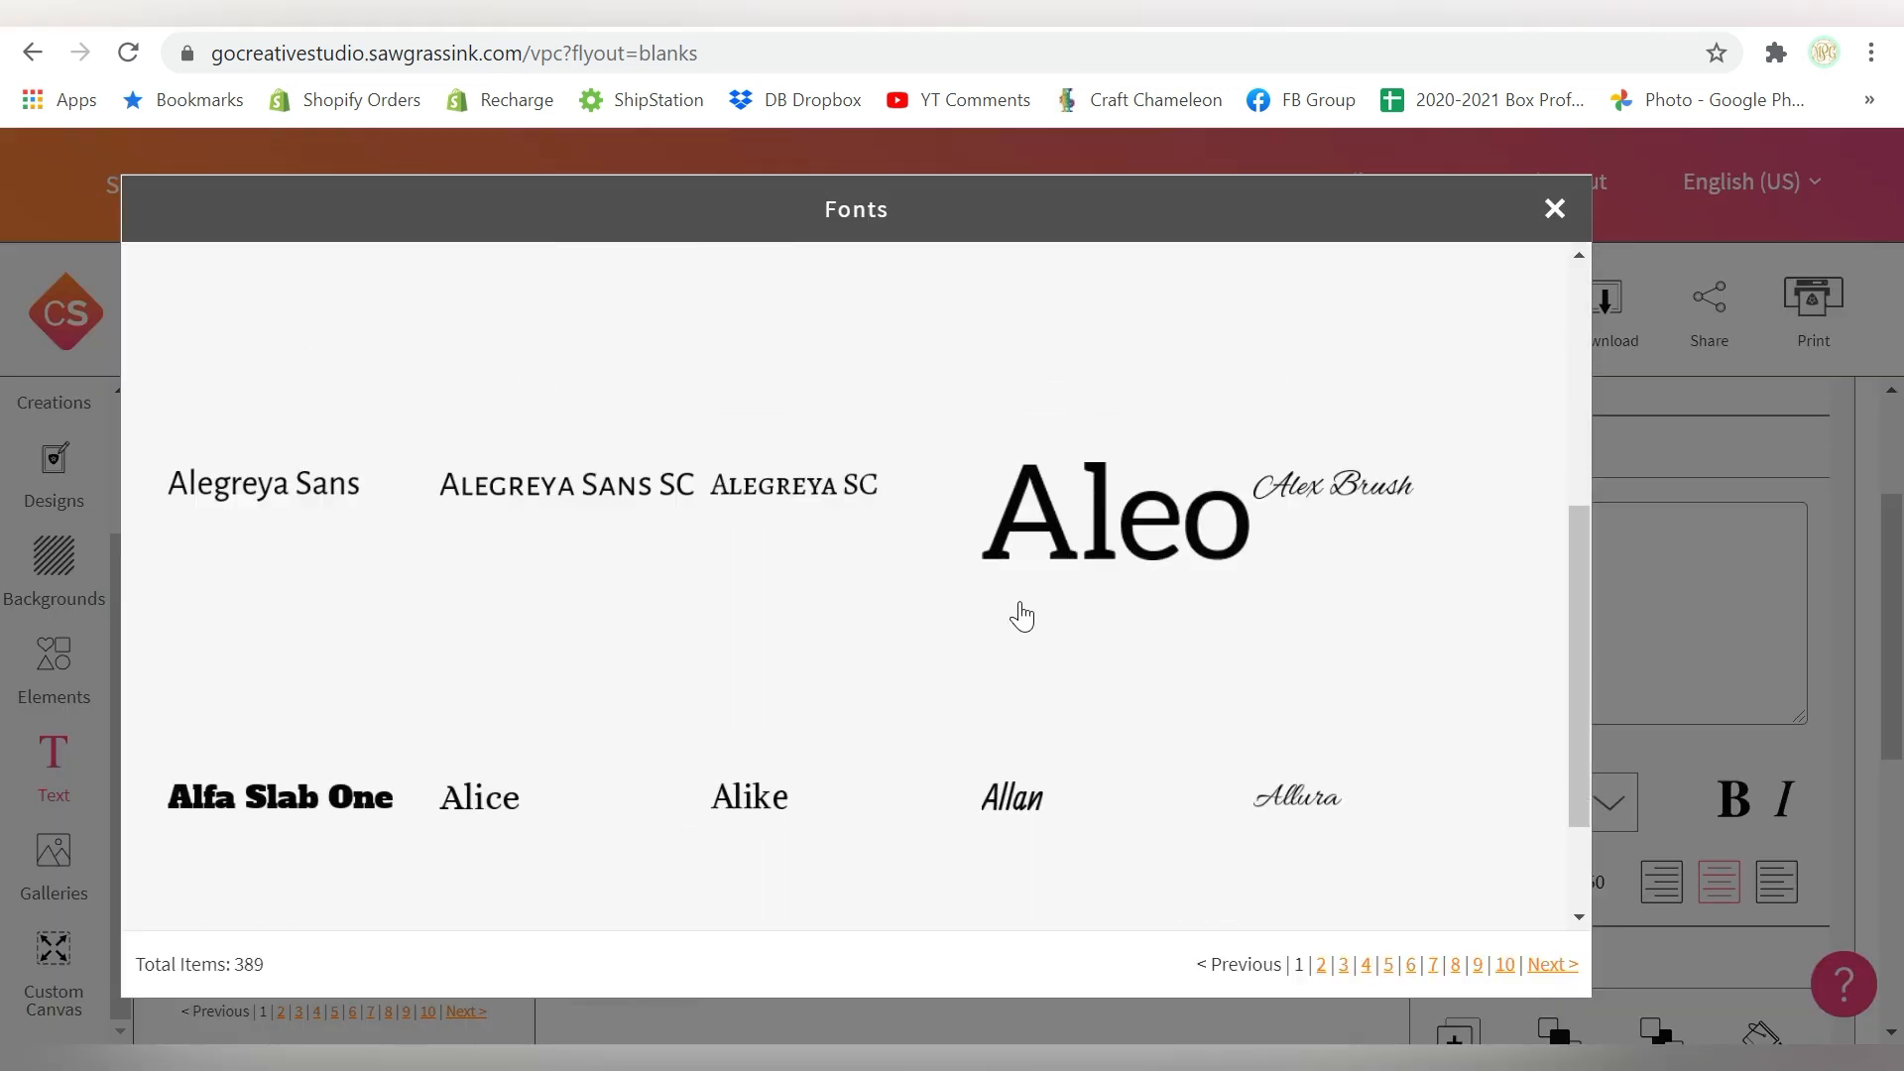
{"action": "left_click", "coordinate": [373, 650]}
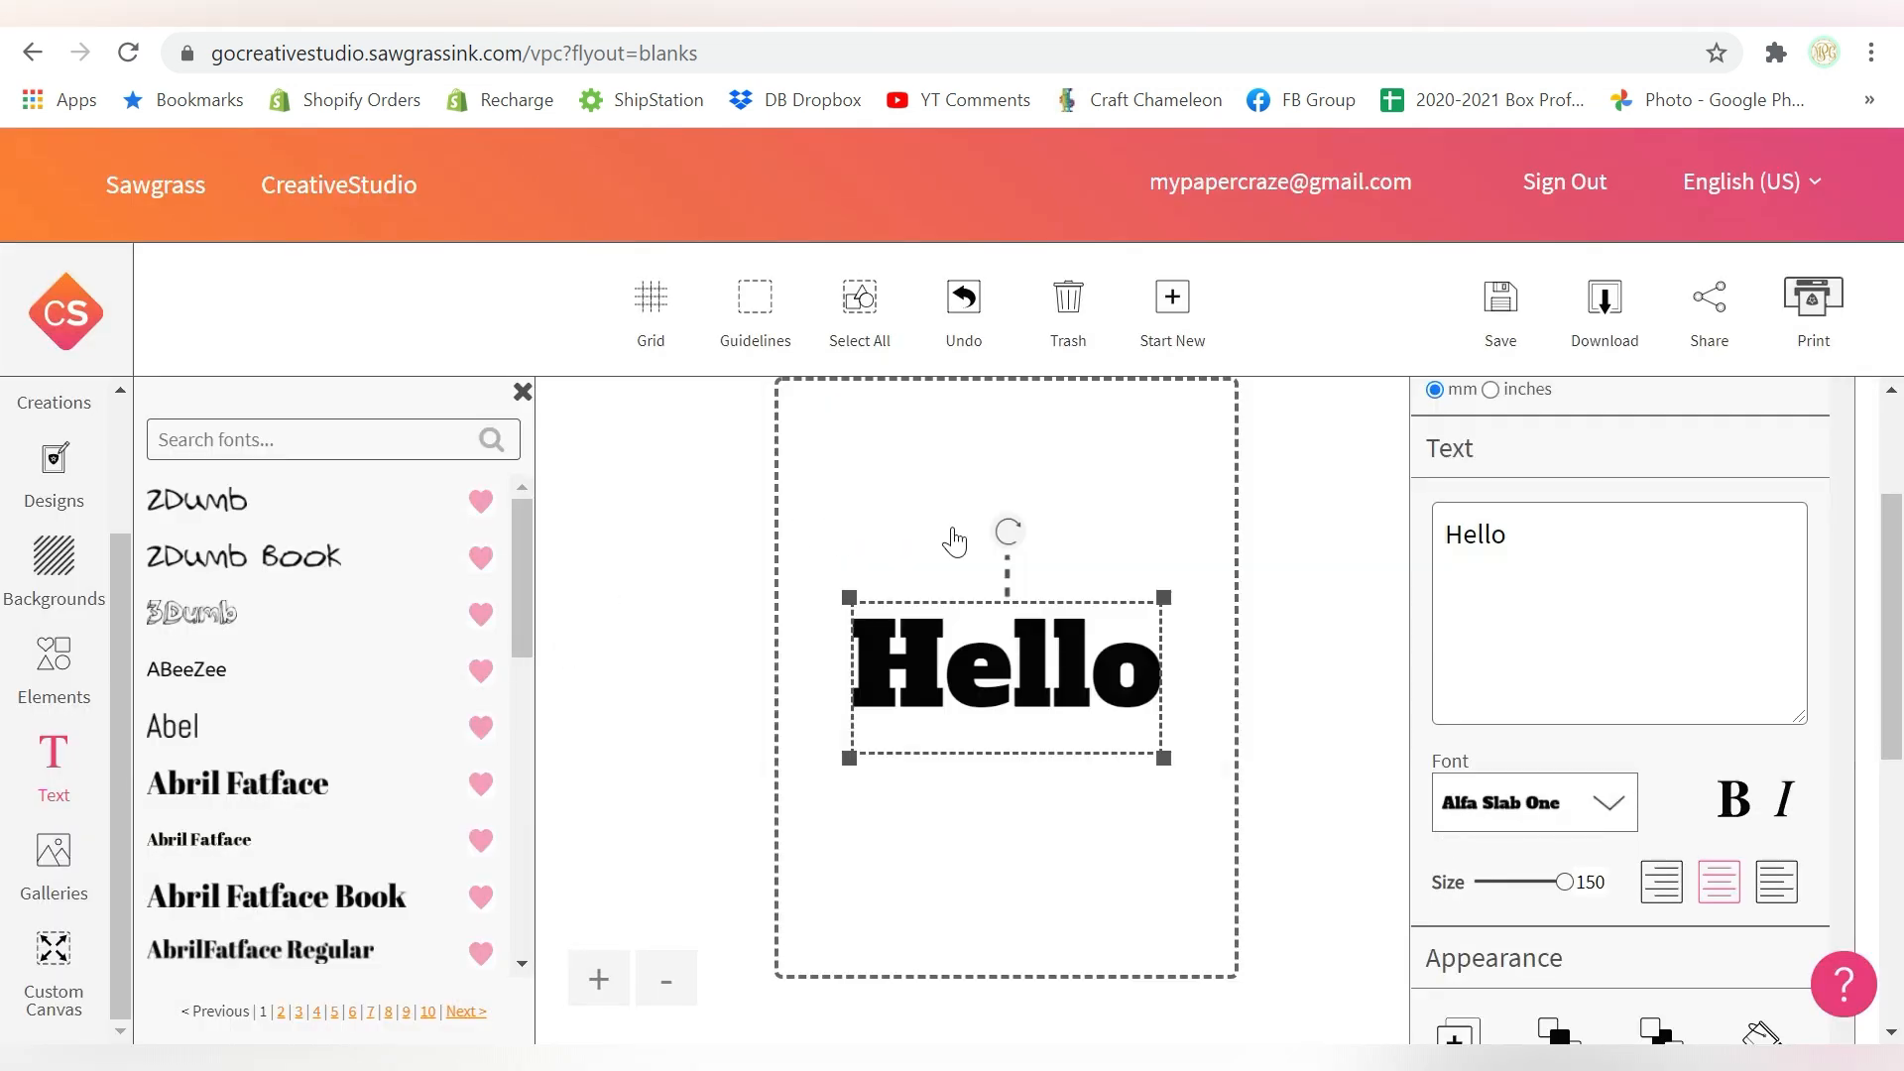
Try bold and italic styling on the Hello text, switching each off again.
{"action": "left_click", "coordinate": [1738, 803]}
{"action": "left_click", "coordinate": [1738, 804]}
{"action": "left_click", "coordinate": [1784, 799]}
{"action": "left_click", "coordinate": [1784, 800]}
Try the alignment options on the Hello text, return it to centre alignment and close the font list.
{"action": "scroll", "coordinate": [1651, 794], "scroll_direction": "down", "scroll_amount": 2}
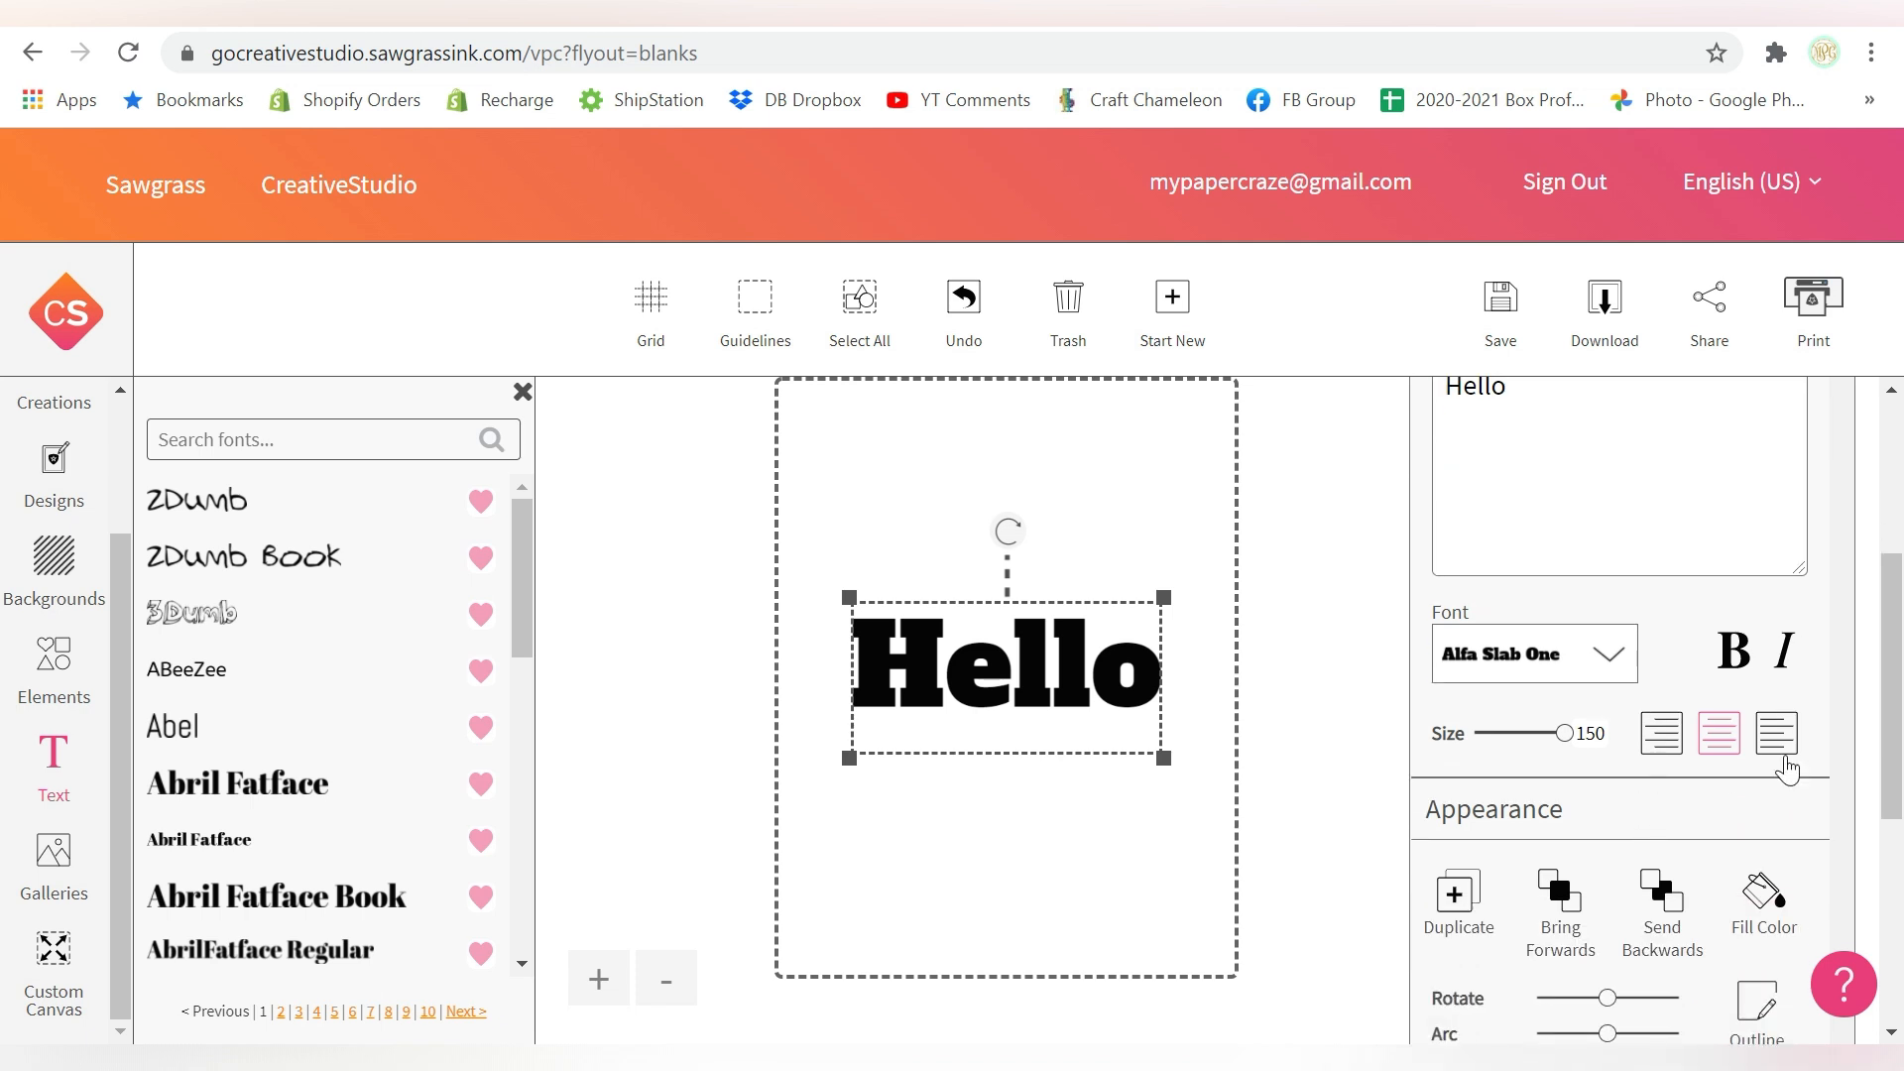
{"action": "left_click", "coordinate": [1662, 754]}
{"action": "left_click", "coordinate": [1719, 754]}
{"action": "left_click", "coordinate": [1776, 754]}
{"action": "left_click", "coordinate": [1708, 757]}
{"action": "scroll", "coordinate": [1524, 583], "scroll_direction": "up", "scroll_amount": 4}
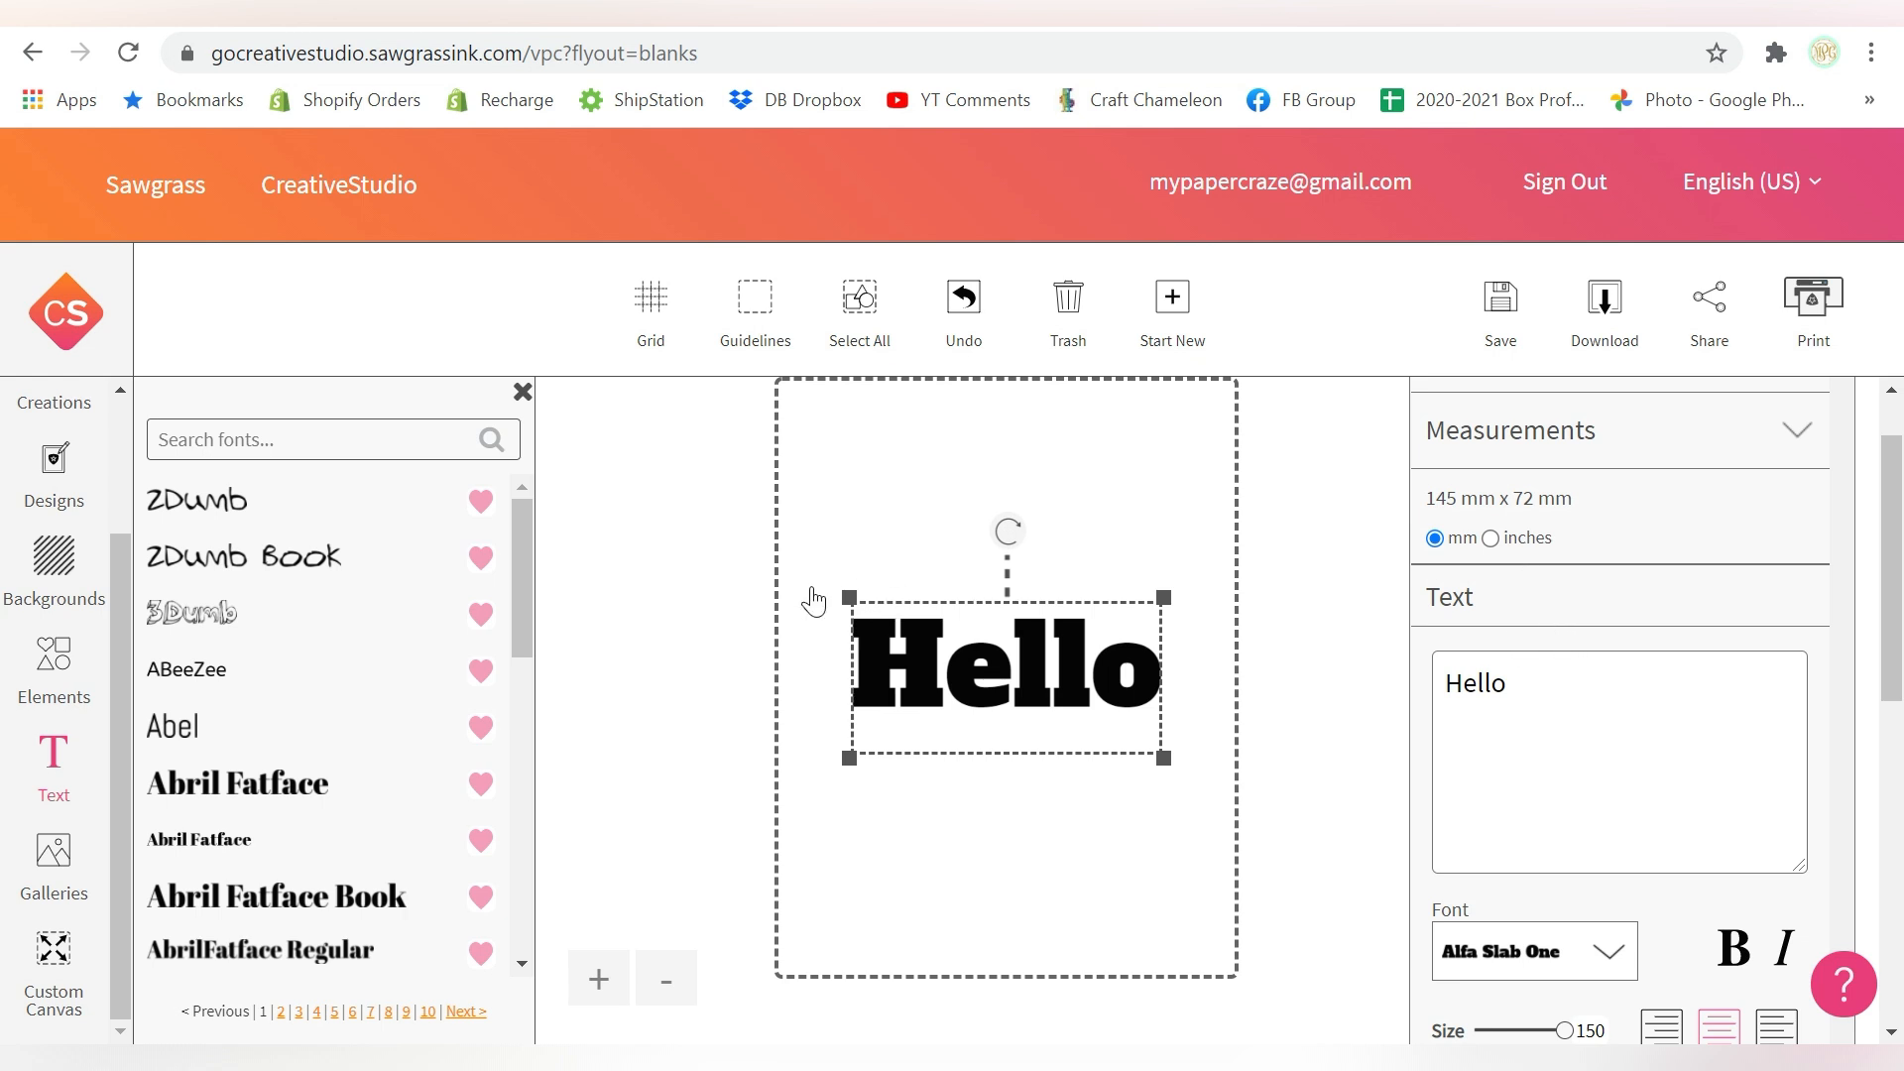
{"action": "left_click", "coordinate": [518, 394]}
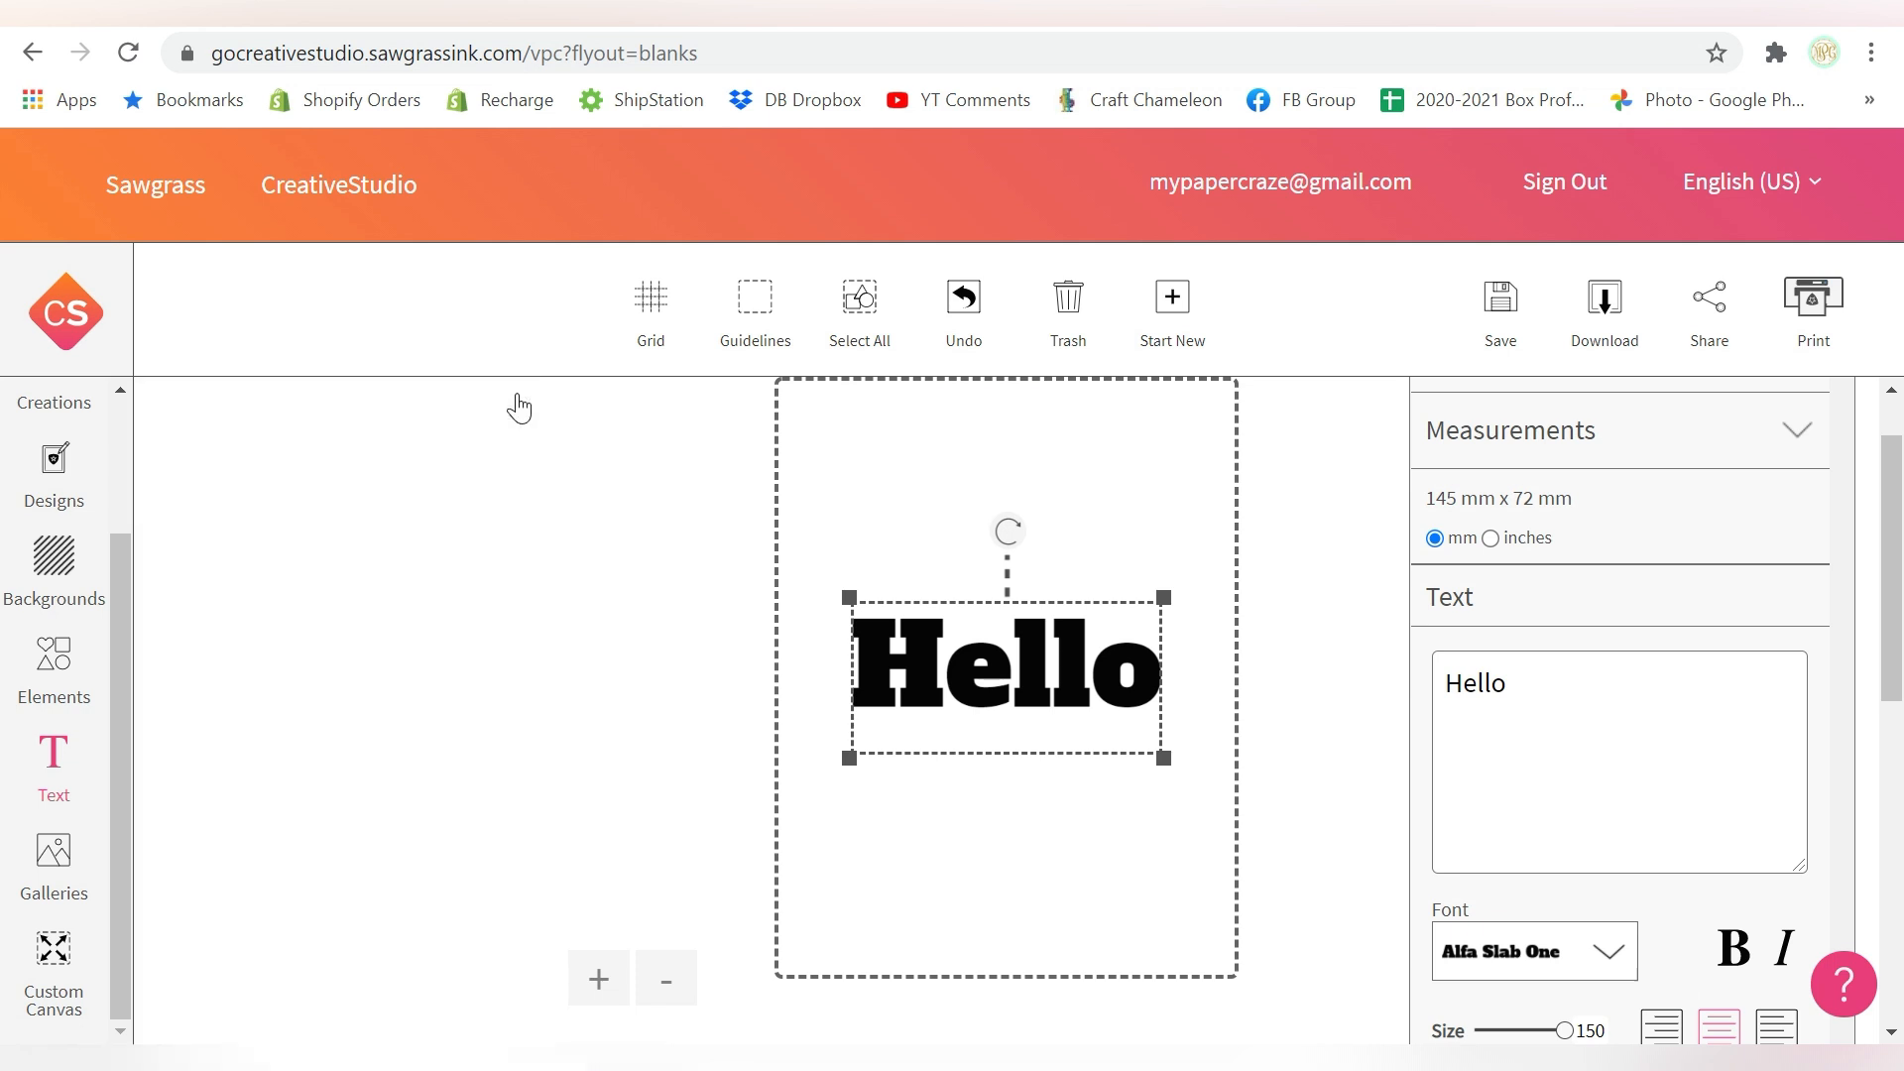
Look through the uploaded fonts in the text library and close the library again.
{"action": "left_click", "coordinate": [56, 770]}
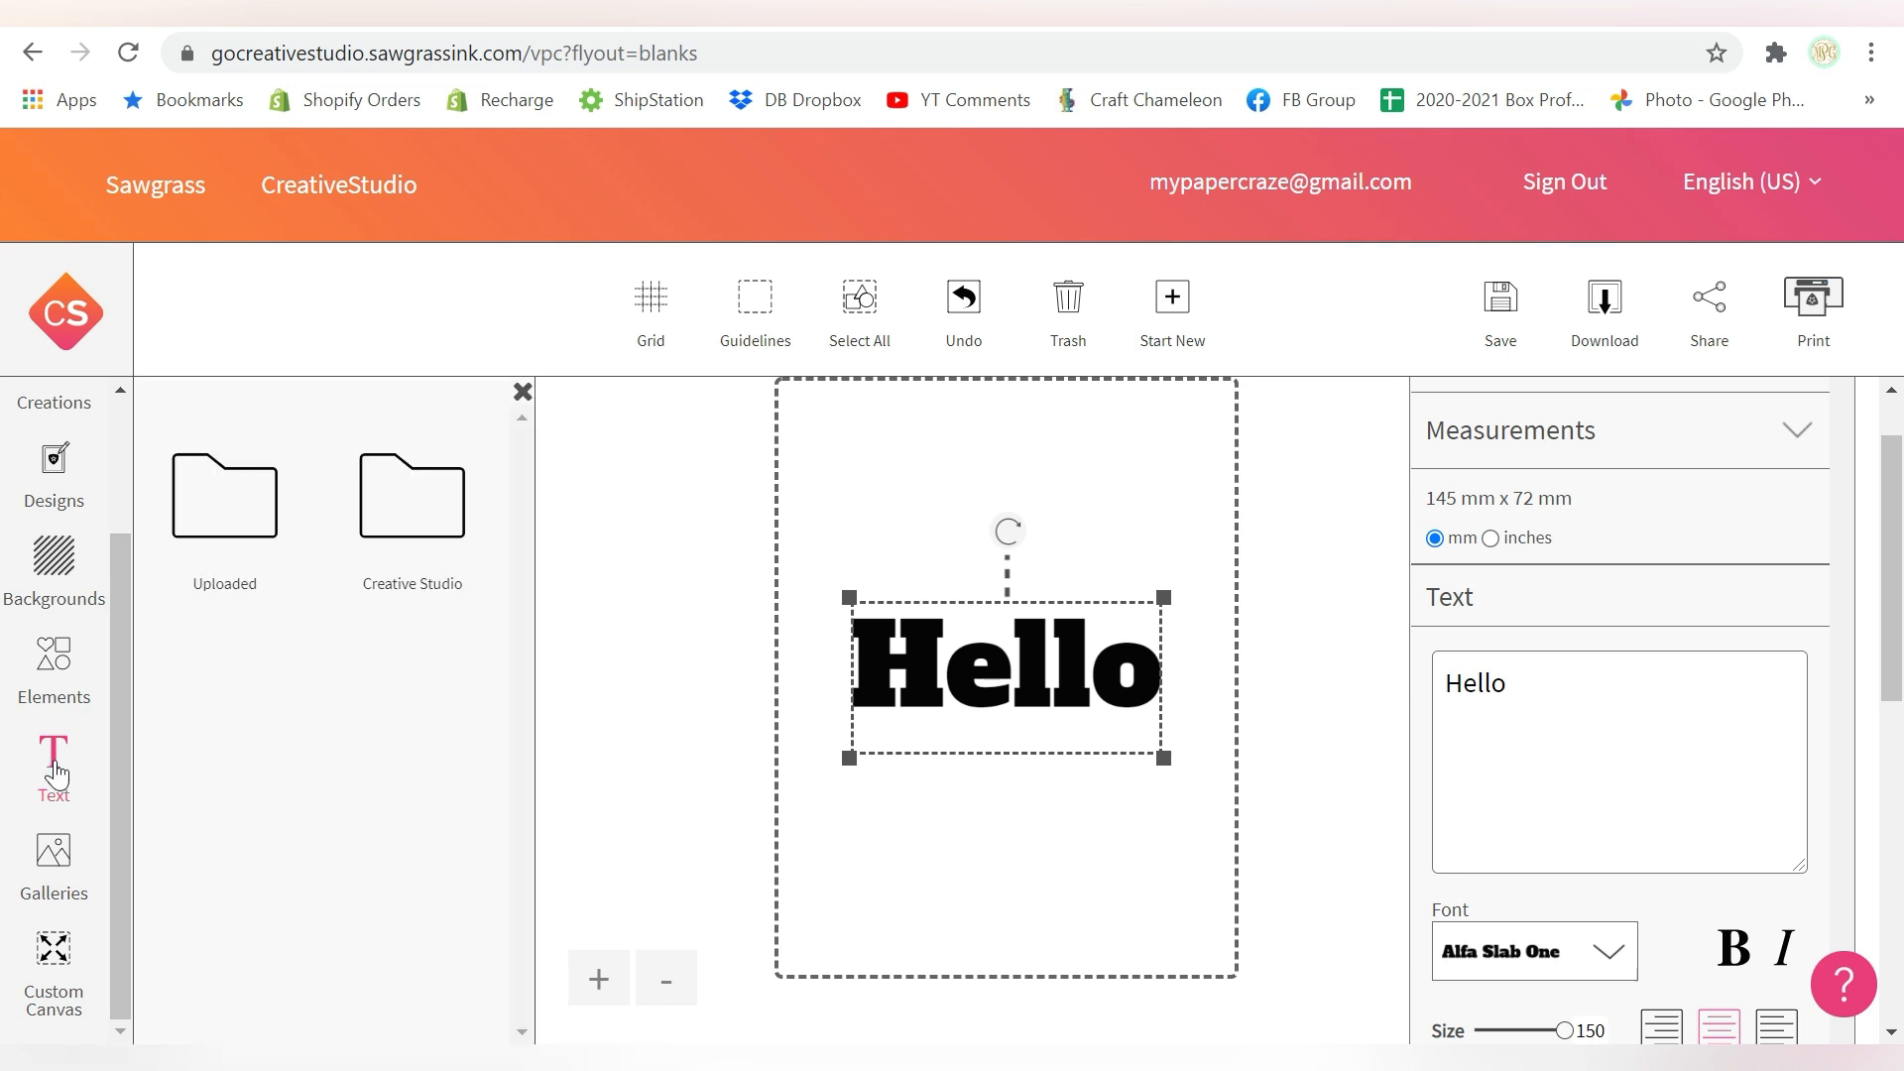
{"action": "left_click", "coordinate": [214, 521]}
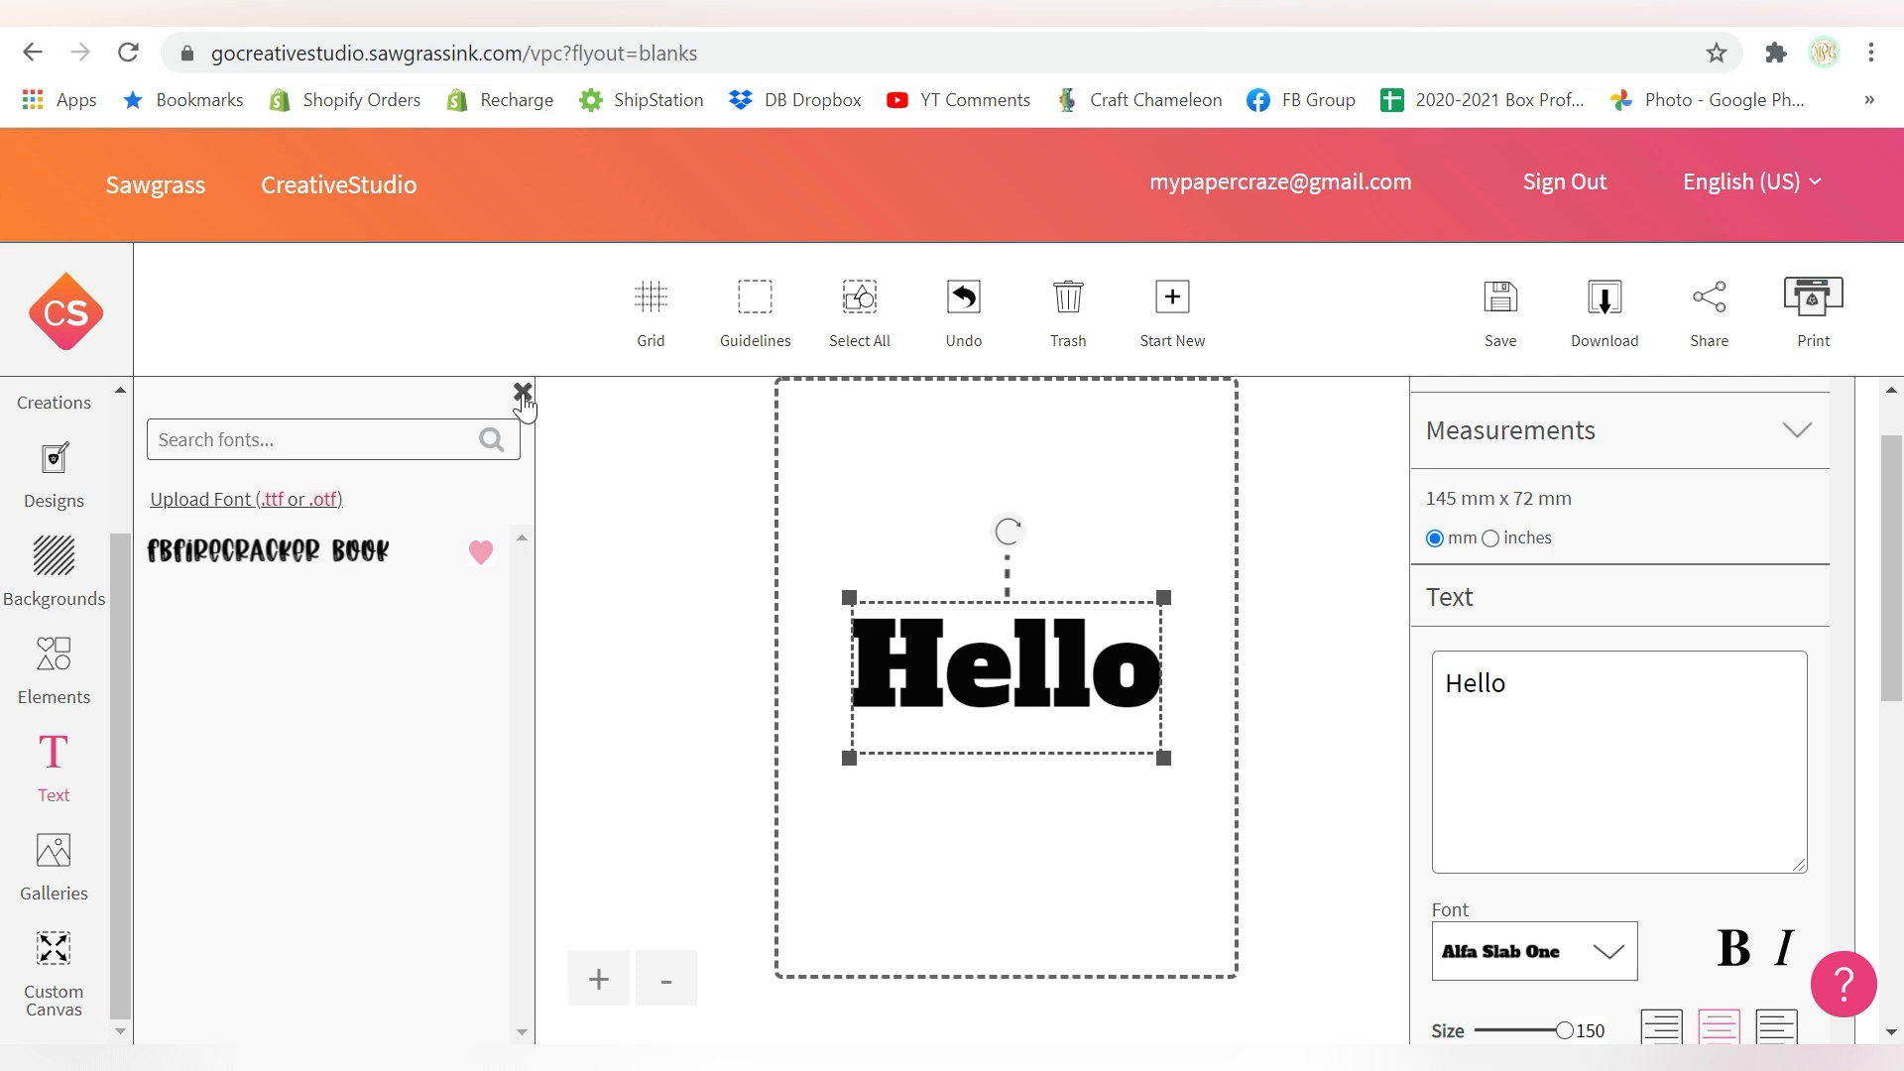
{"action": "left_click", "coordinate": [523, 393]}
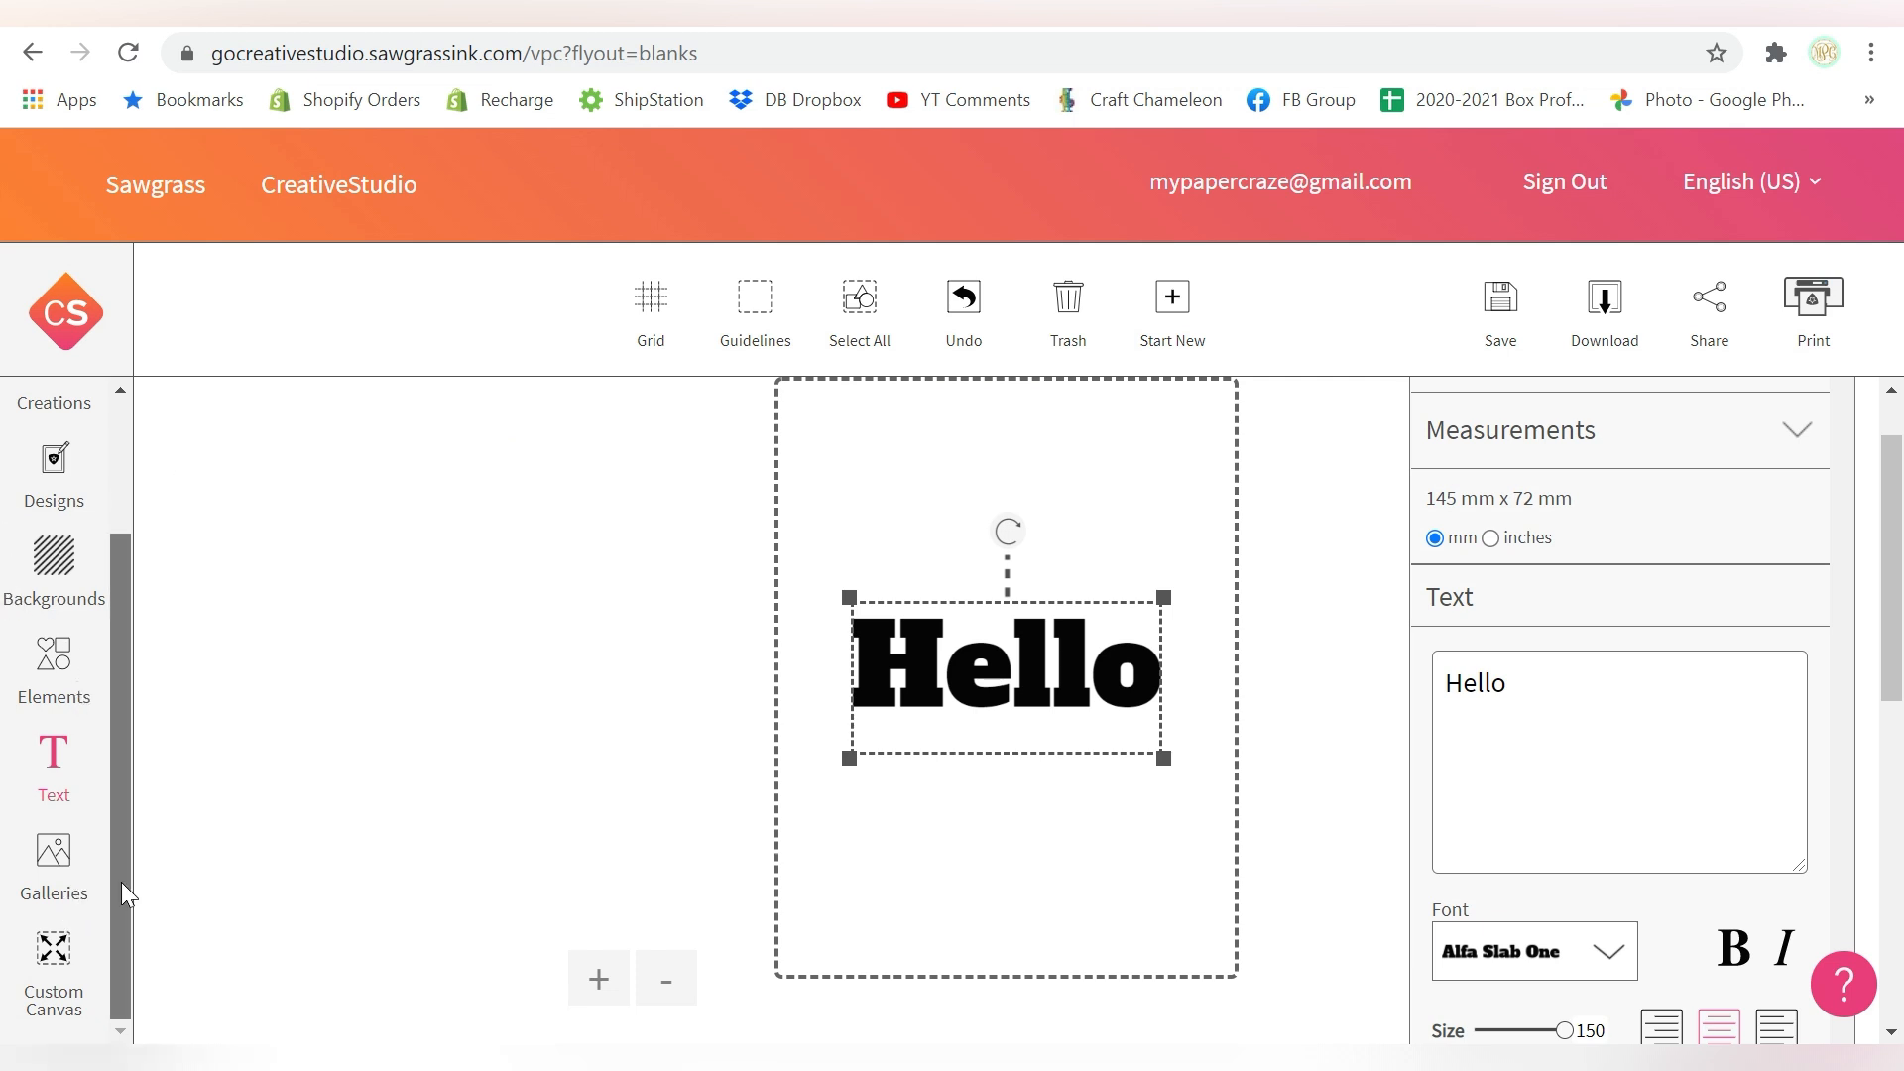
{"action": "left_click_drag", "start_coordinate": [121, 883], "coordinate": [127, 682]}
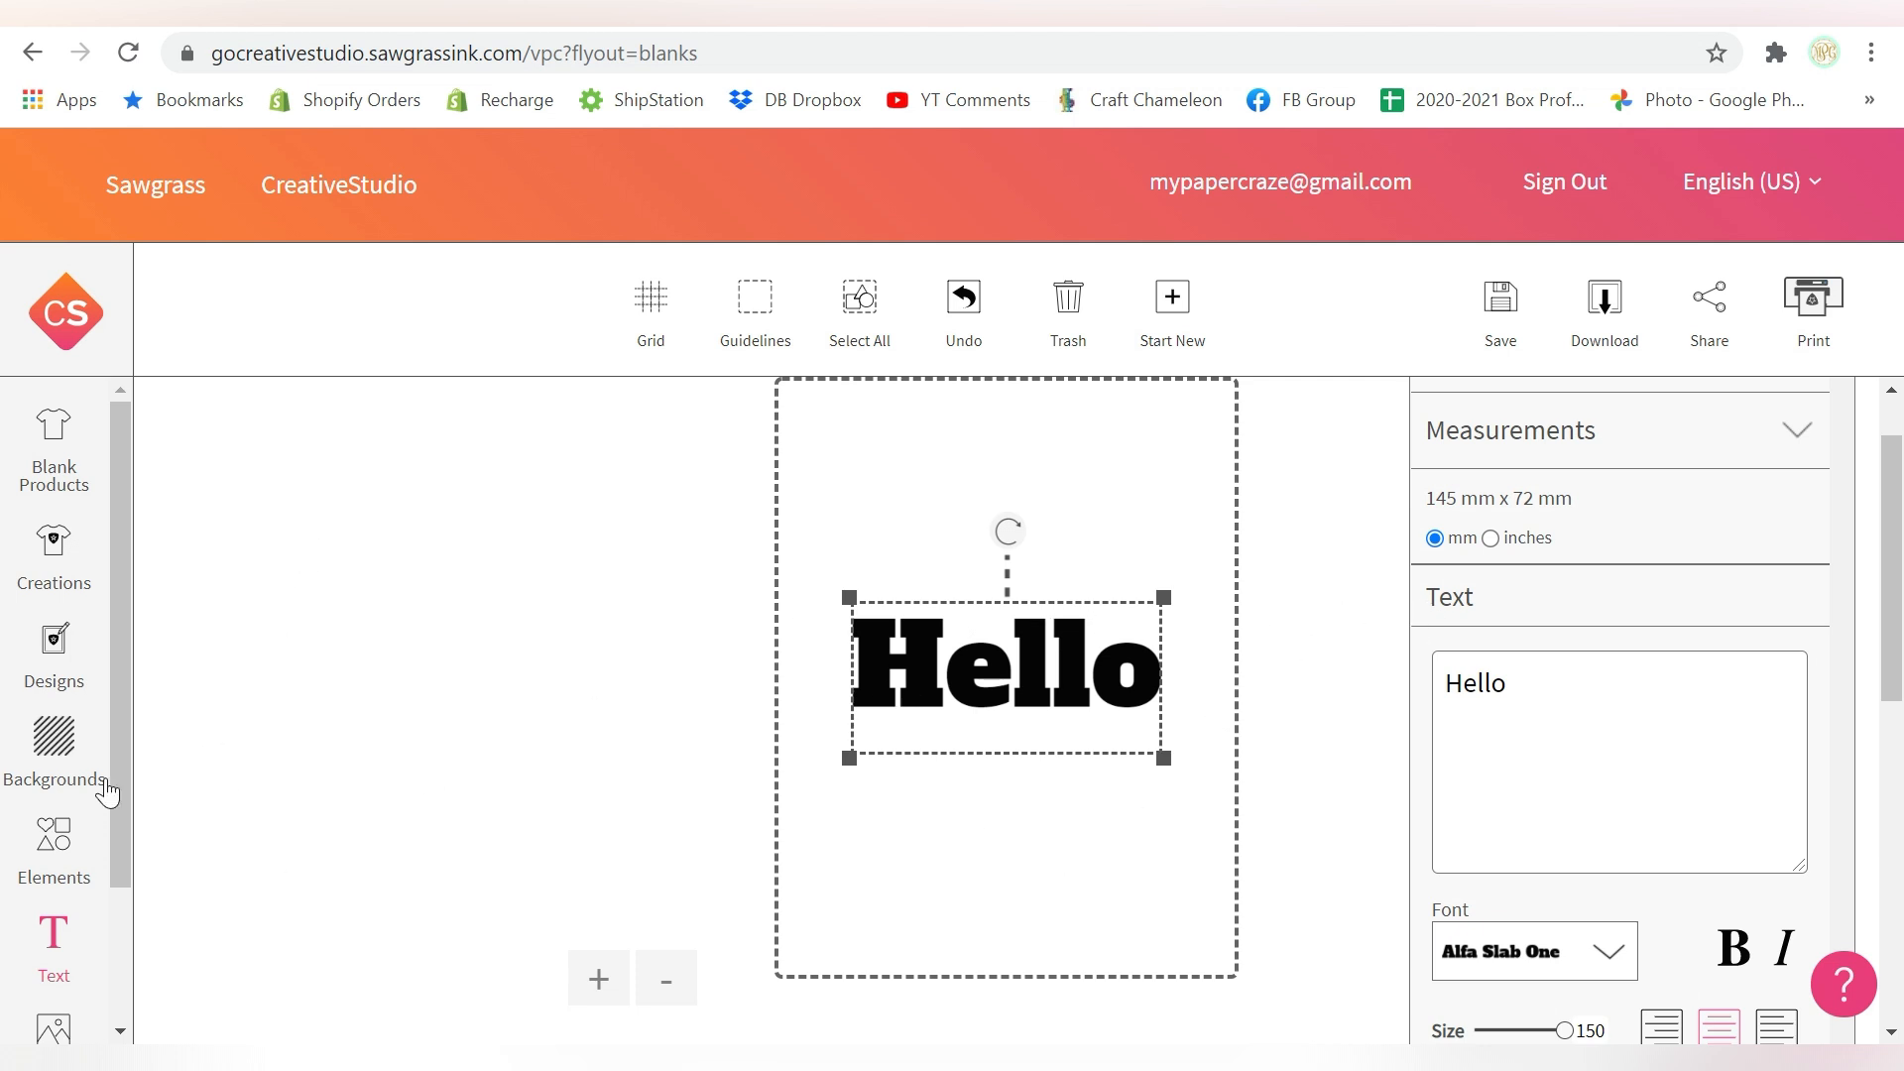
{"action": "left_click_drag", "start_coordinate": [121, 784], "coordinate": [123, 948]}
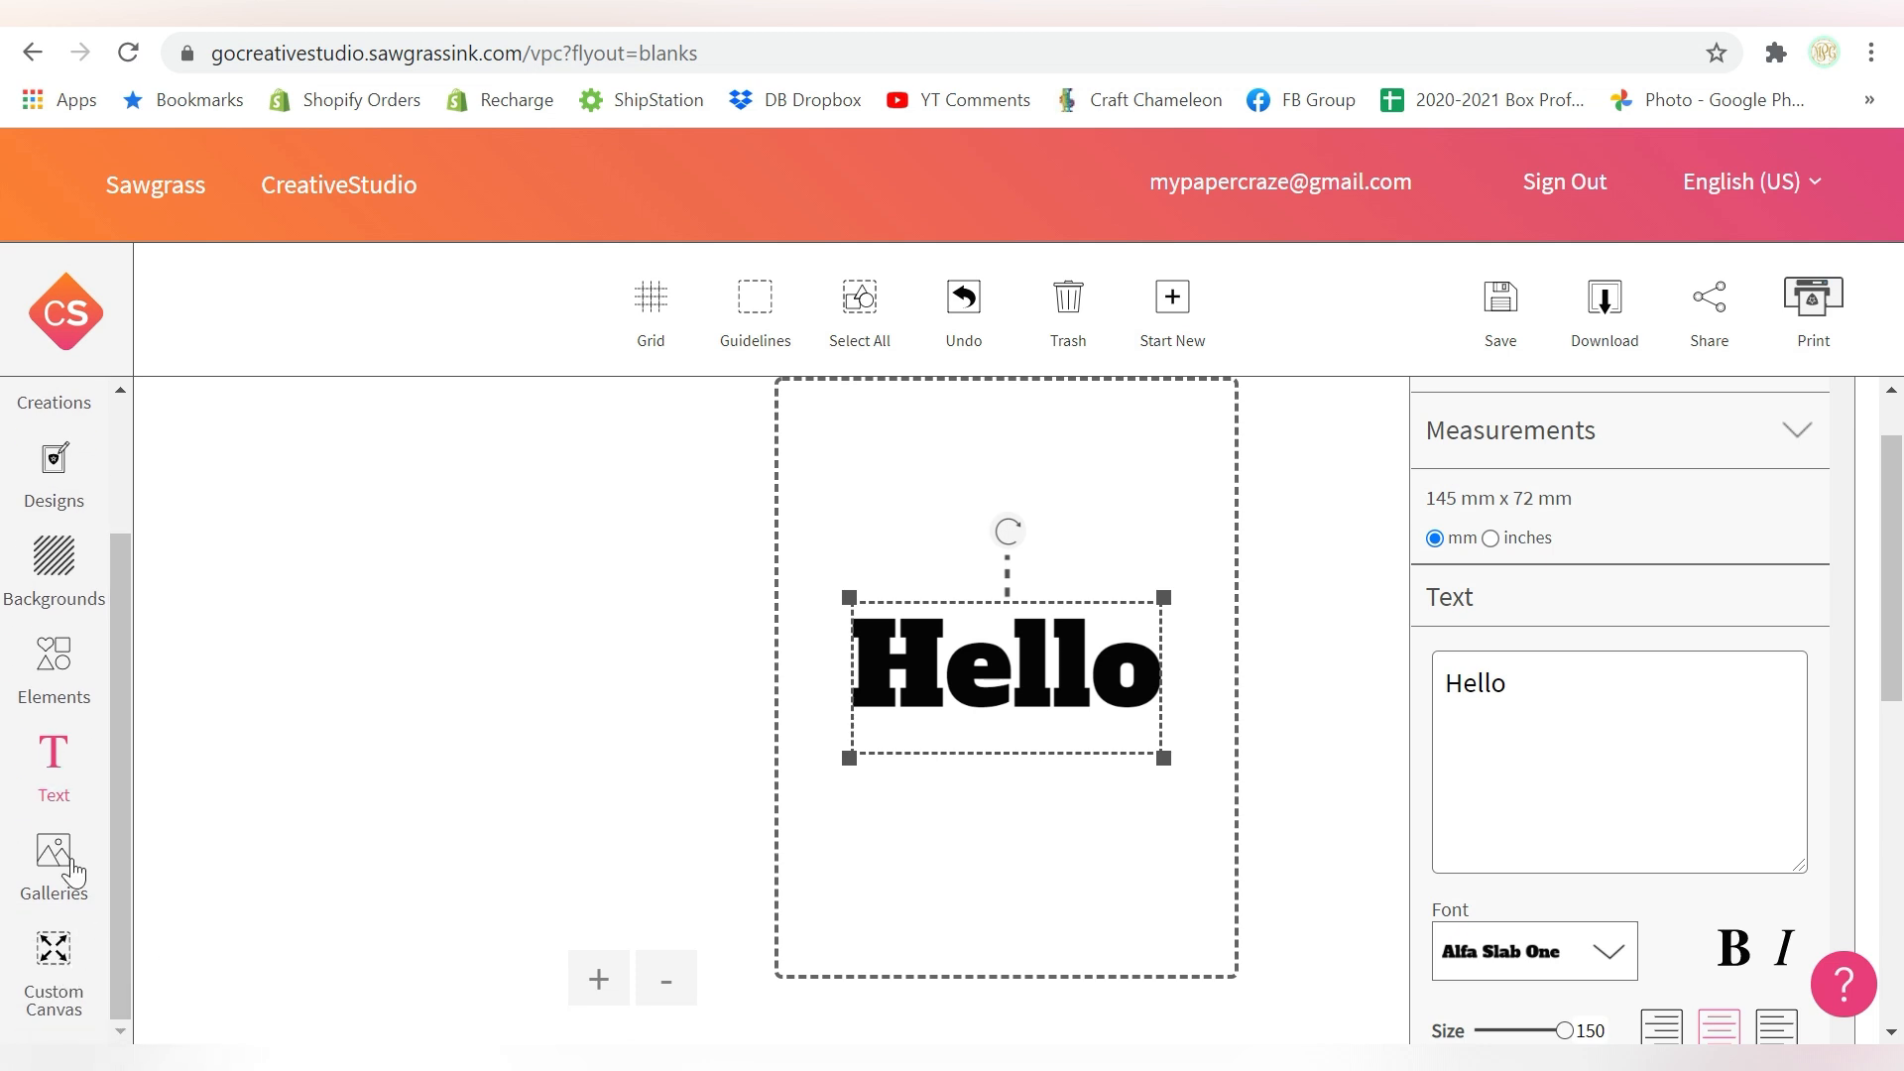
{"action": "left_click_drag", "start_coordinate": [113, 602], "coordinate": [127, 413]}
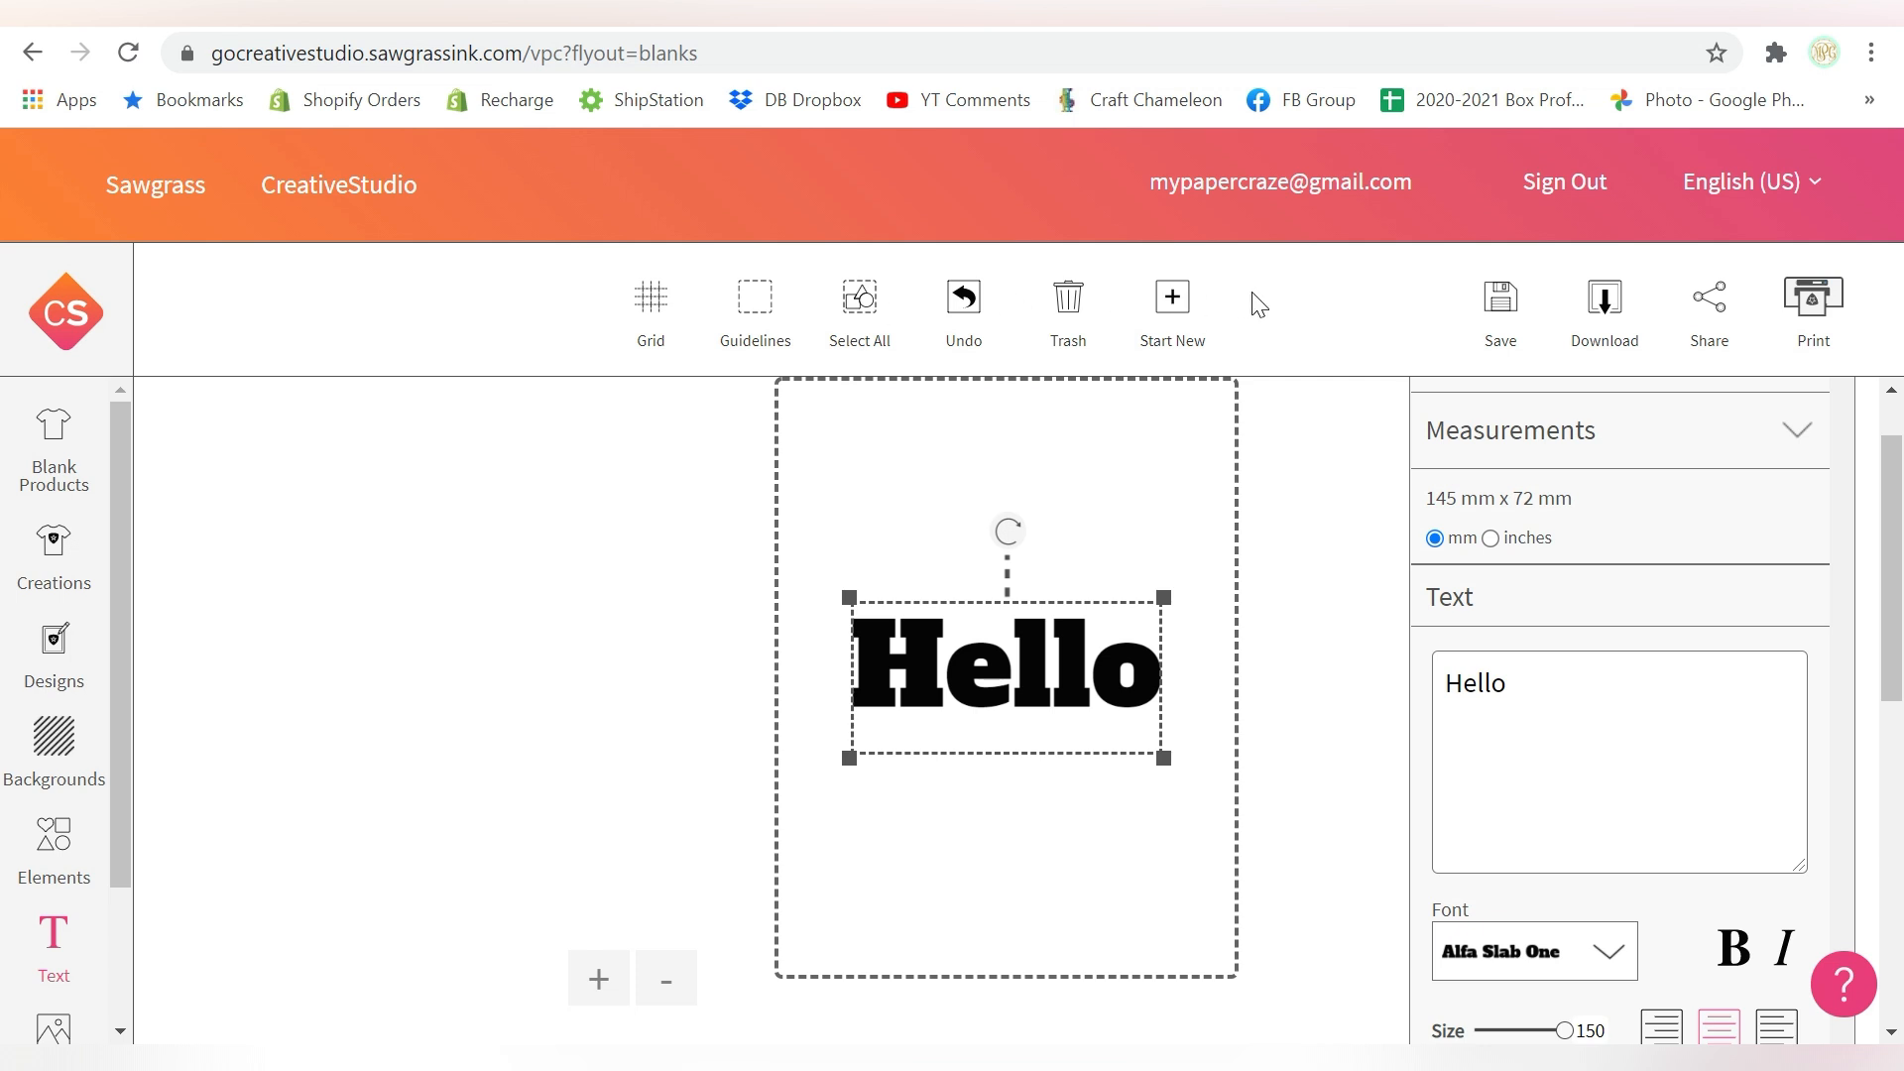
Try the grid overlay on the canvas and toggle the guidelines, returning both to their original state.
{"action": "left_click", "coordinate": [640, 313]}
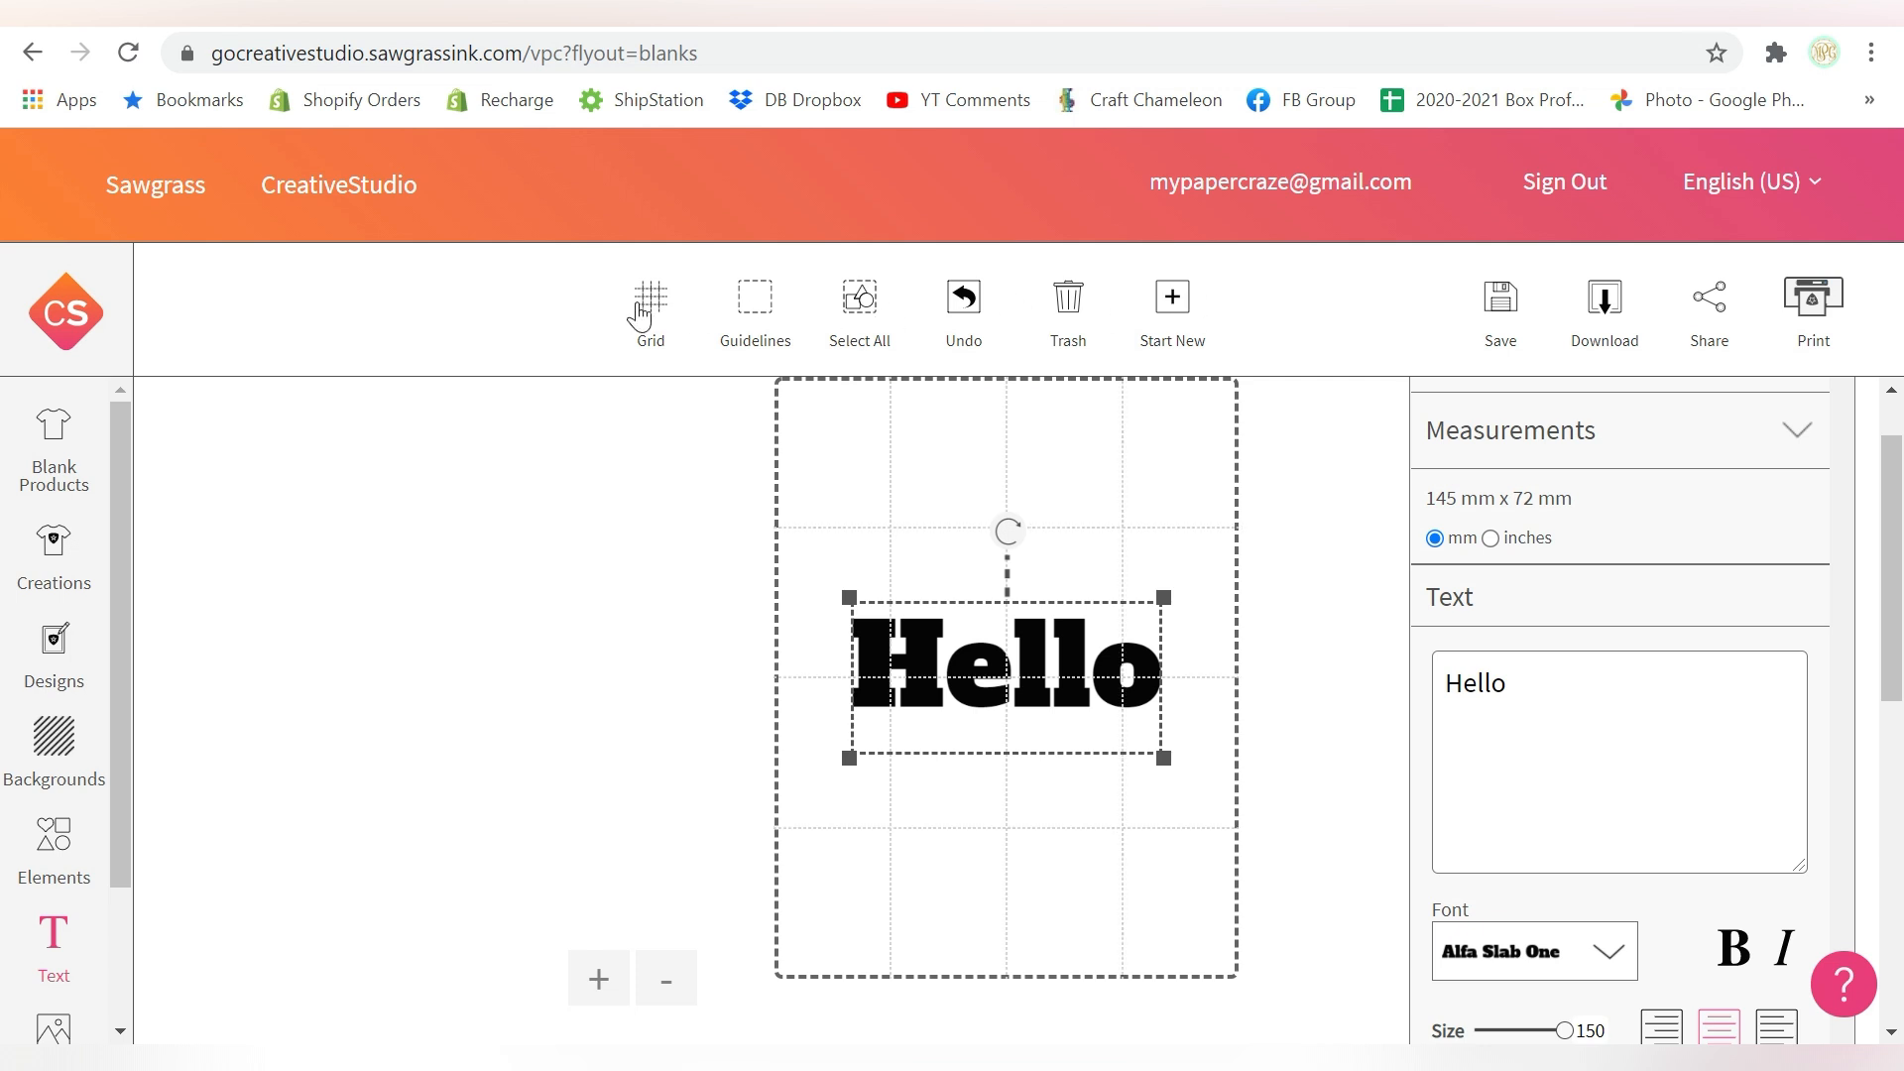
{"action": "left_click", "coordinate": [643, 314]}
{"action": "left_click", "coordinate": [760, 310]}
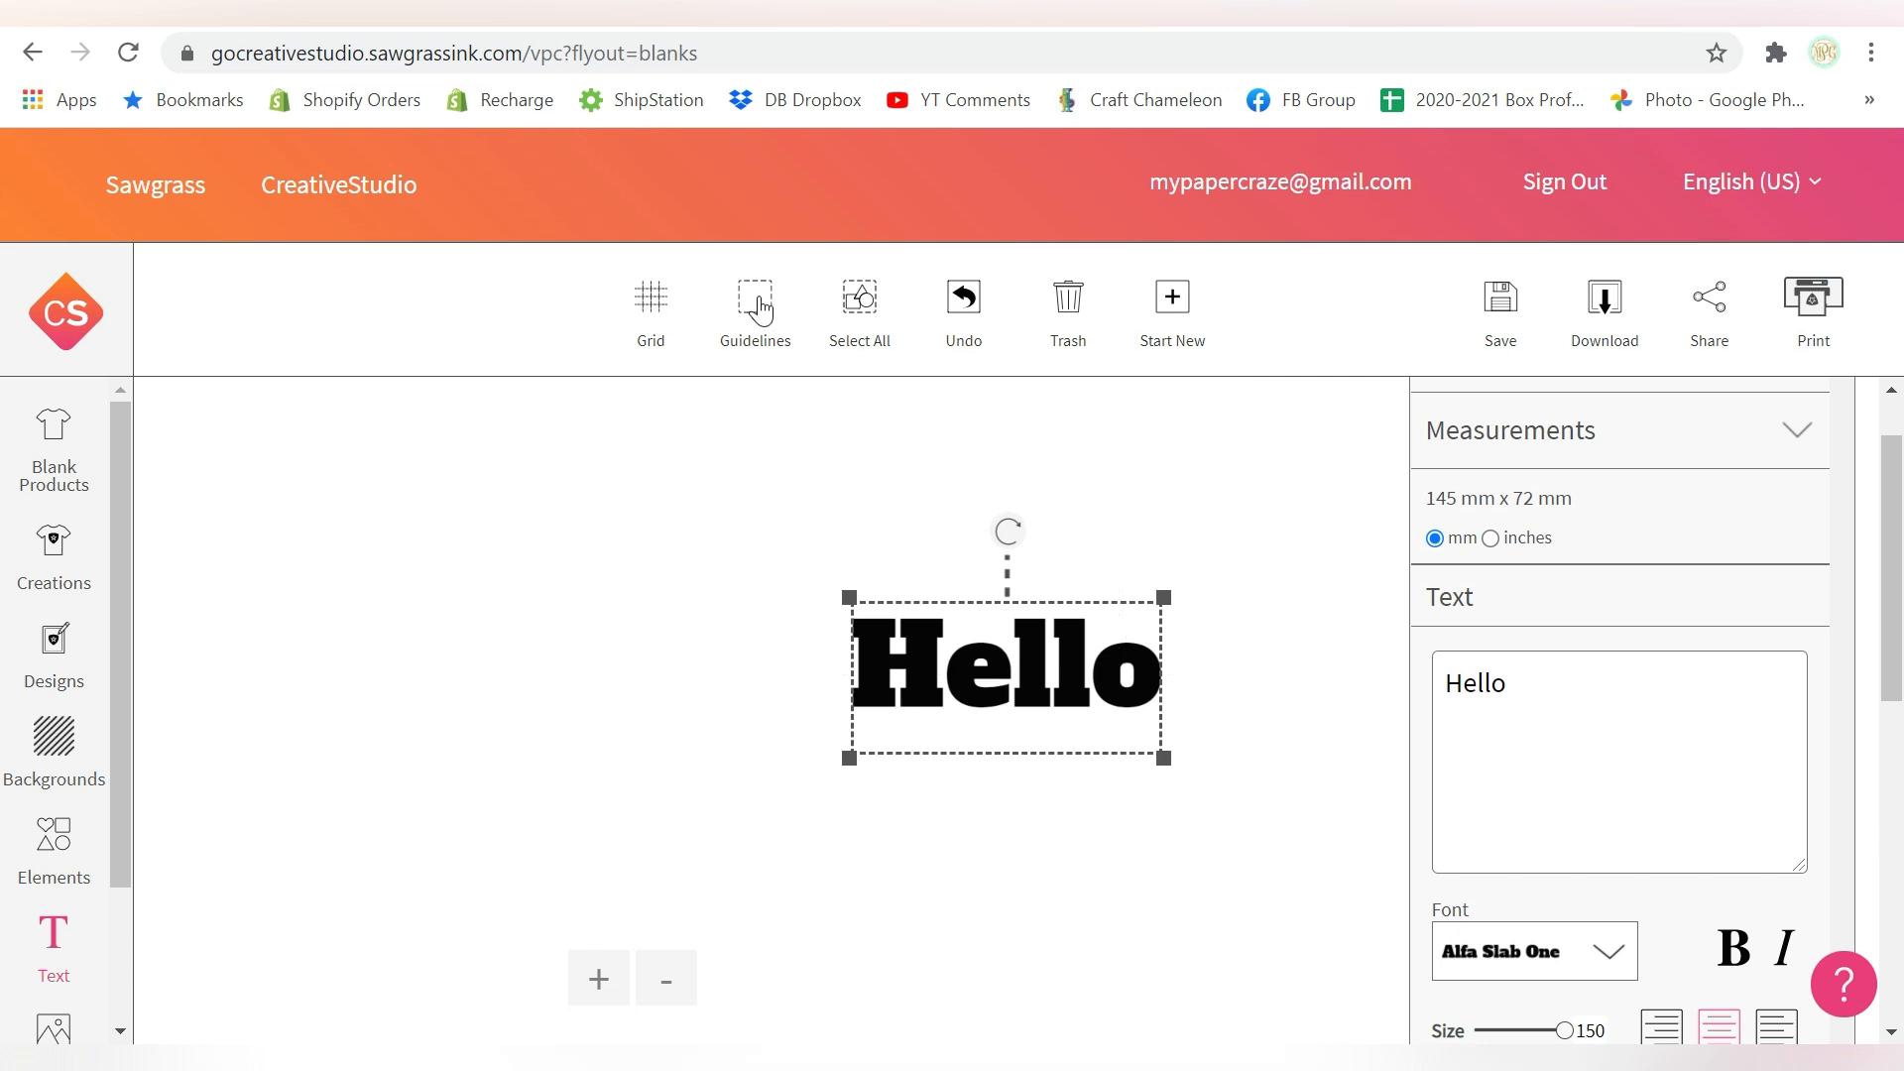
{"action": "left_click", "coordinate": [760, 311]}
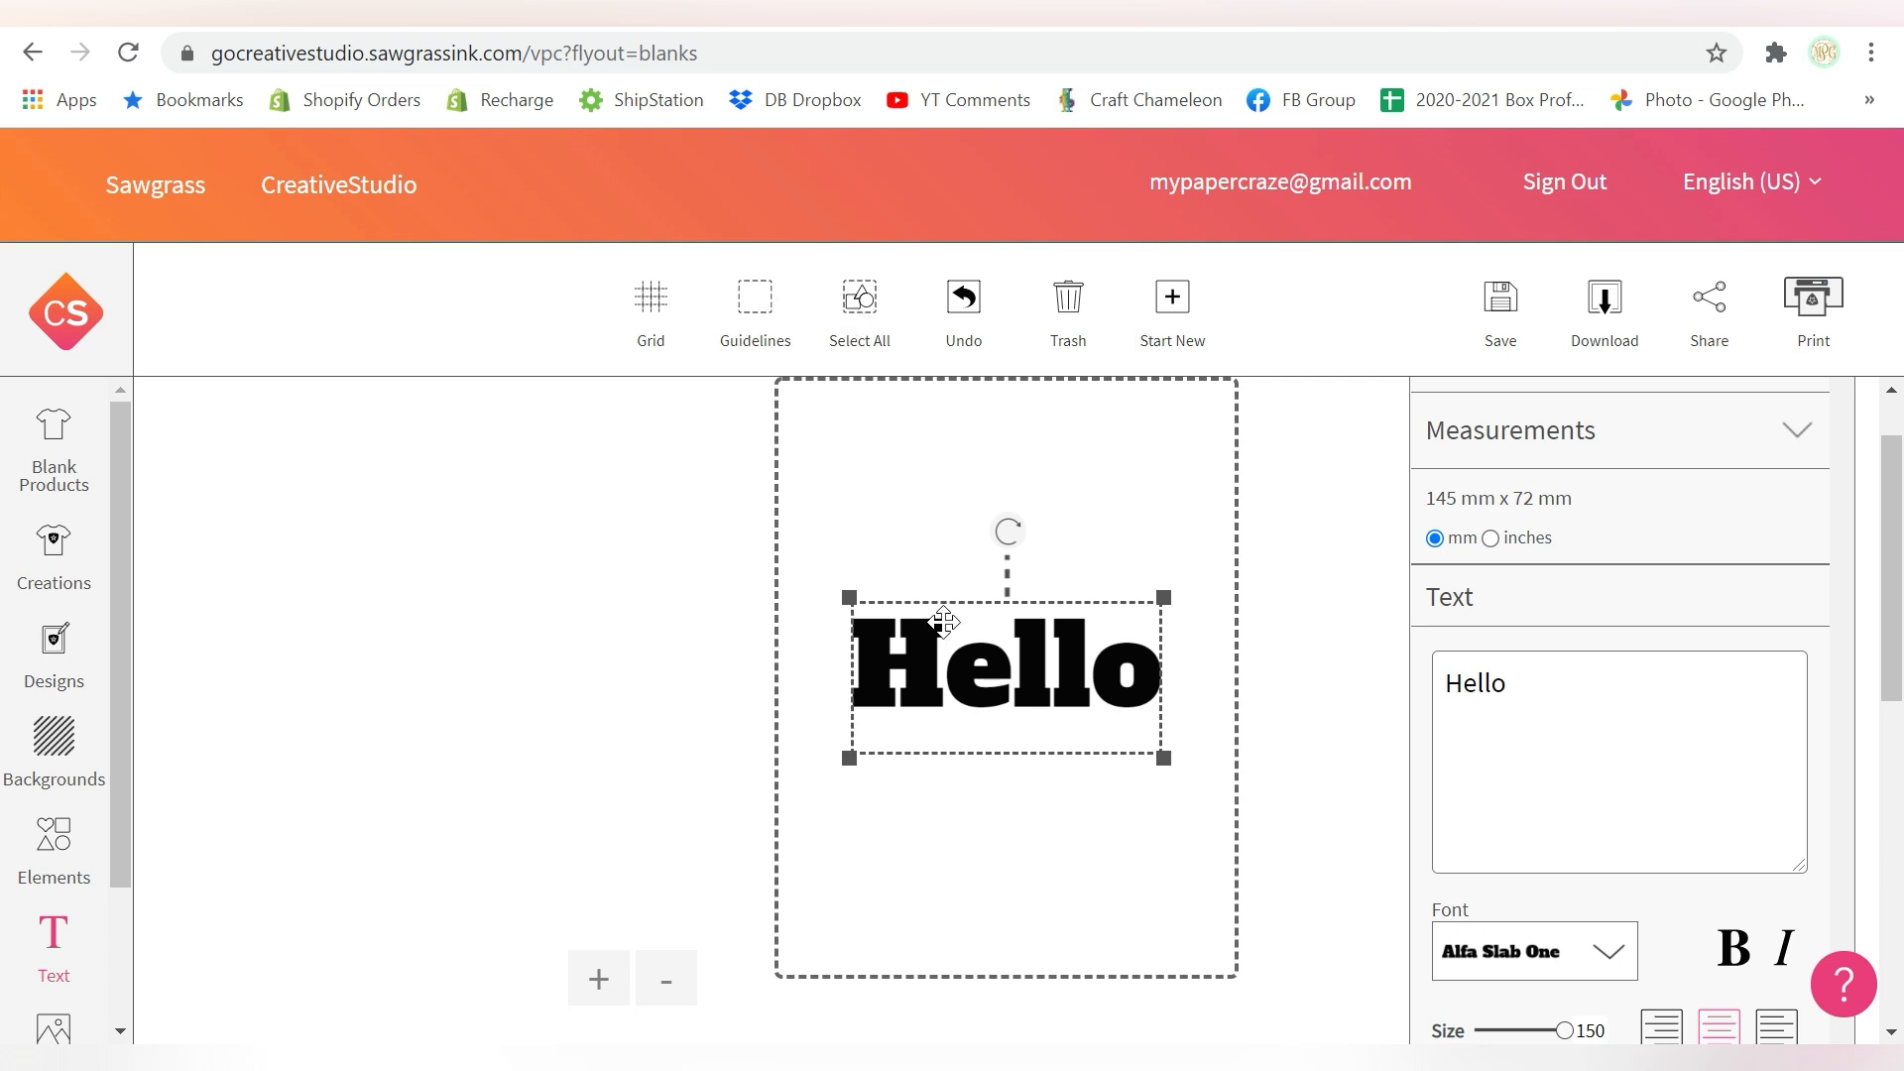
Add the Sweet Summertime watermelon image from the galleries and shrink it to about 186 x 146 mm within the canvas.
{"action": "left_click_drag", "start_coordinate": [119, 779], "coordinate": [120, 859]}
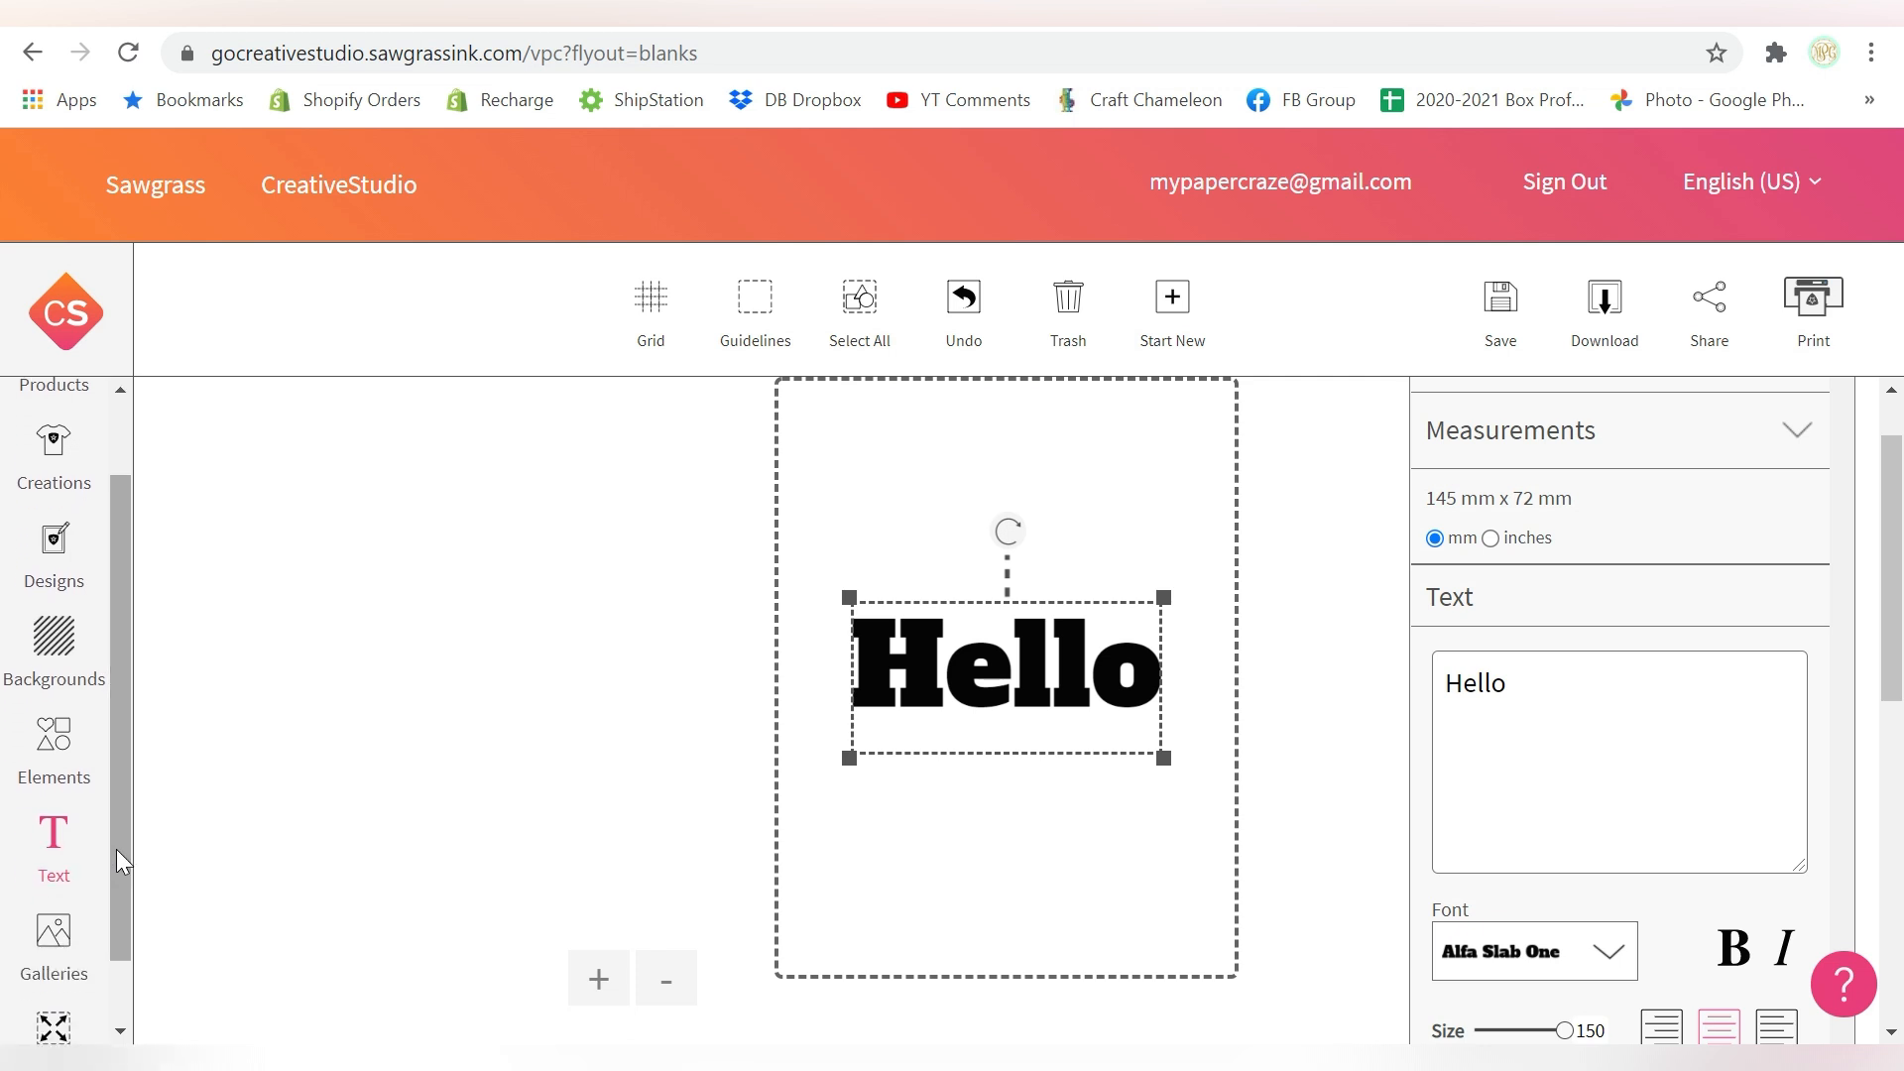
{"action": "left_click", "coordinate": [53, 942]}
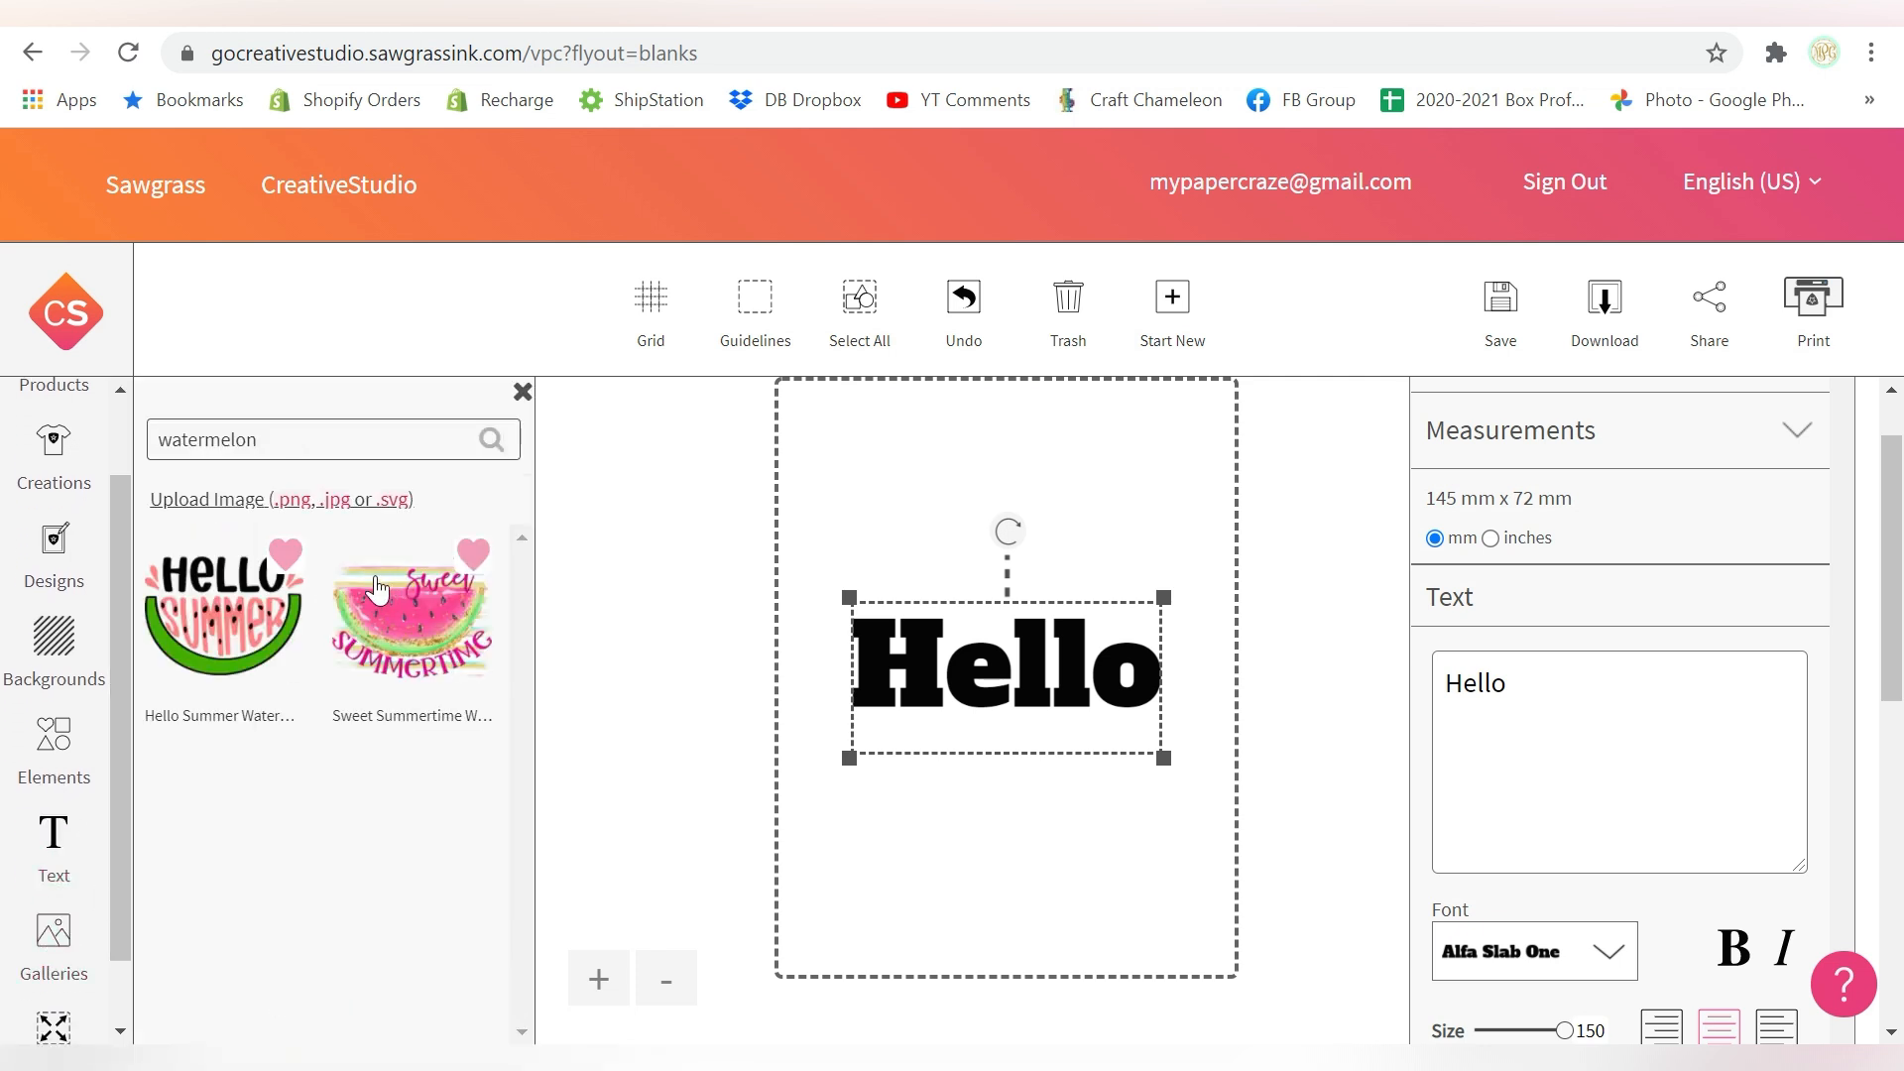
{"action": "left_click", "coordinate": [418, 630]}
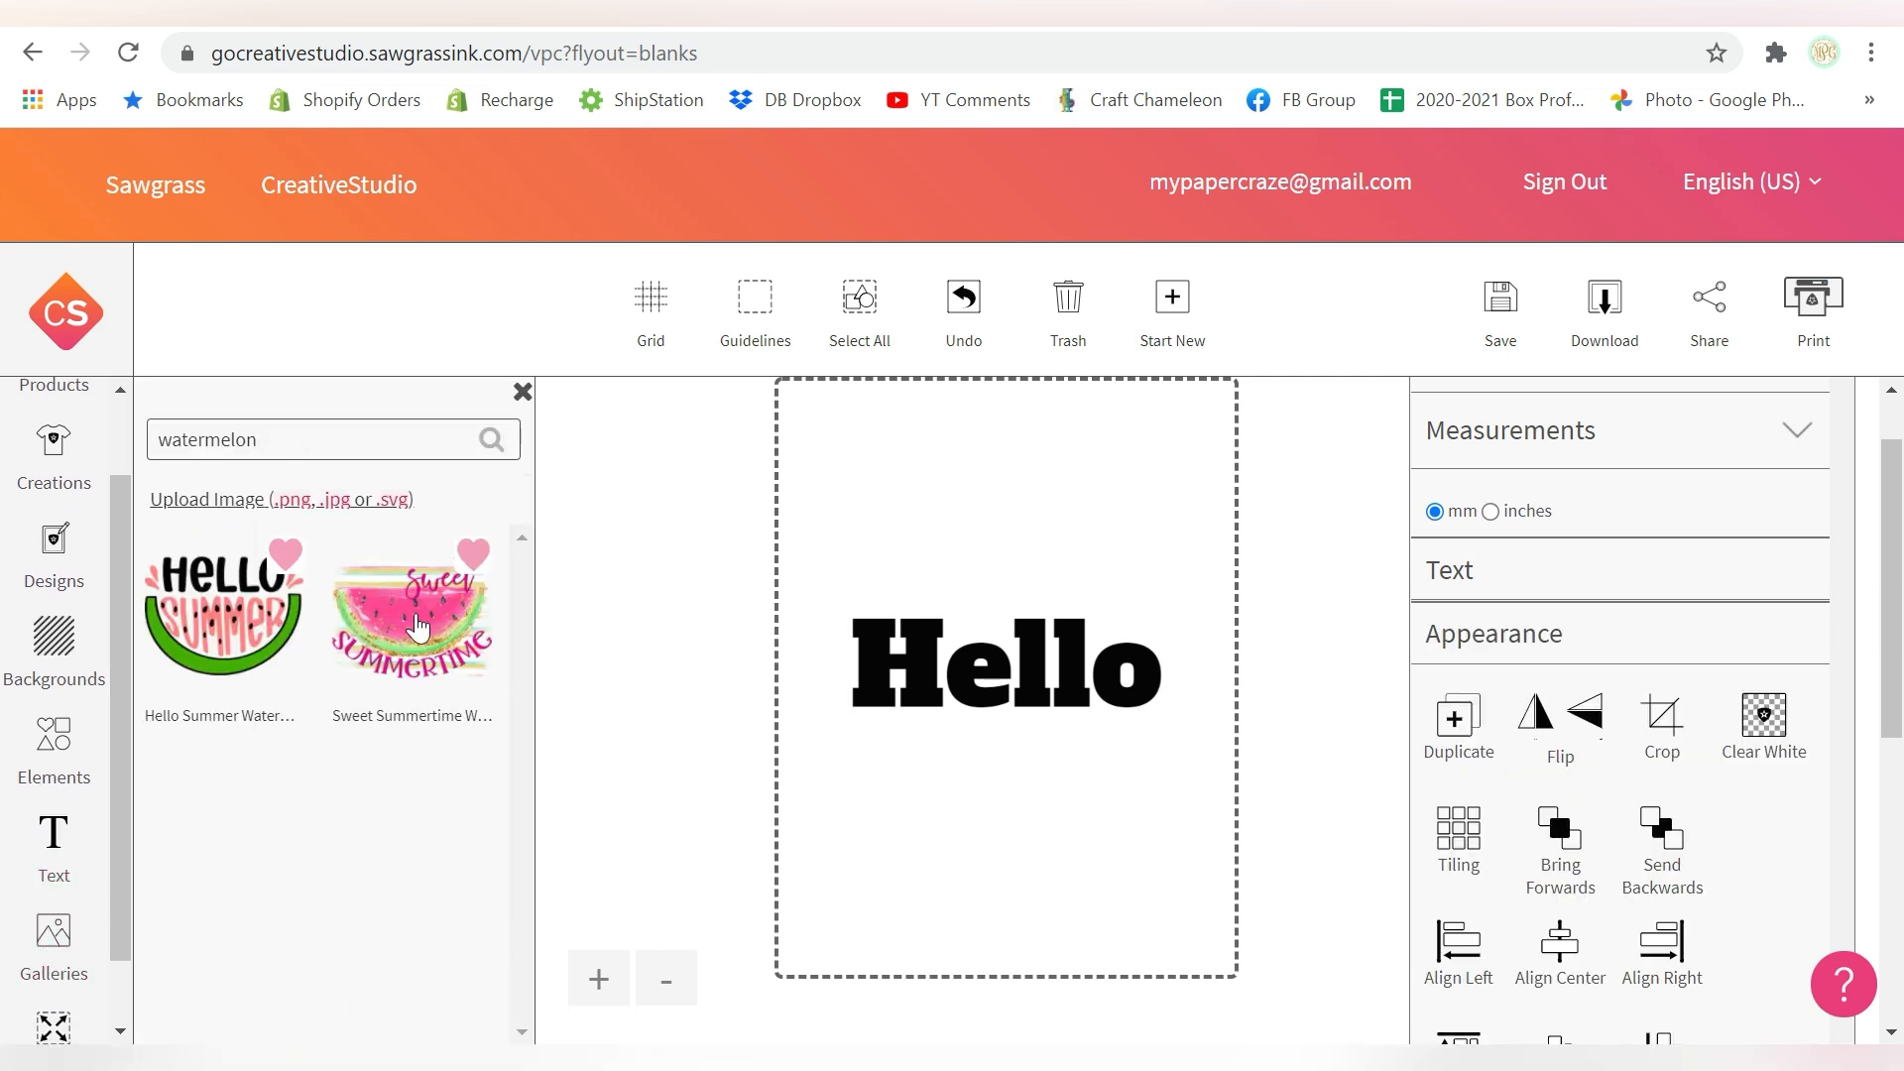
{"action": "left_click_drag", "start_coordinate": [1099, 845], "coordinate": [1105, 776]}
{"action": "left_click_drag", "start_coordinate": [1280, 825], "coordinate": [1215, 767]}
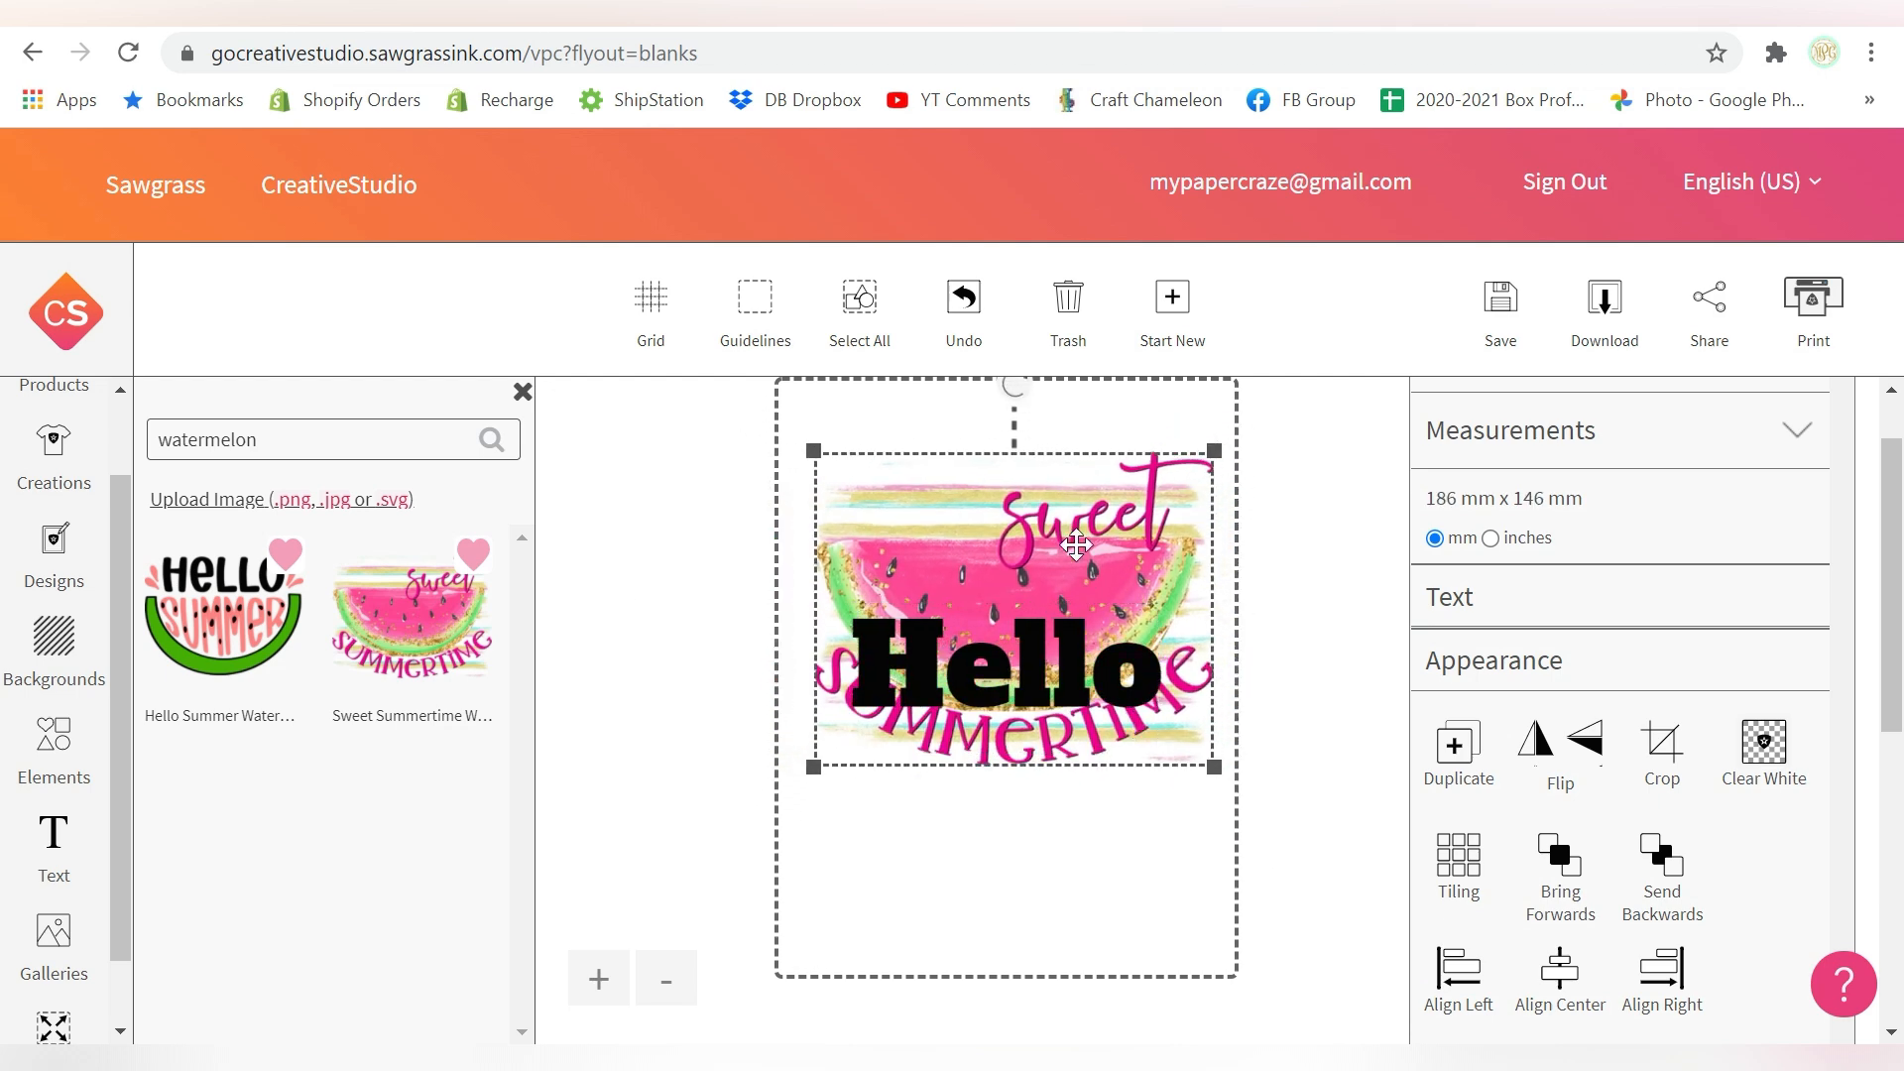
Arrange the watermelon image at the canvas top with Hello beneath it, and scale both down slightly together.
{"action": "left_click_drag", "start_coordinate": [1076, 544], "coordinate": [1048, 469]}
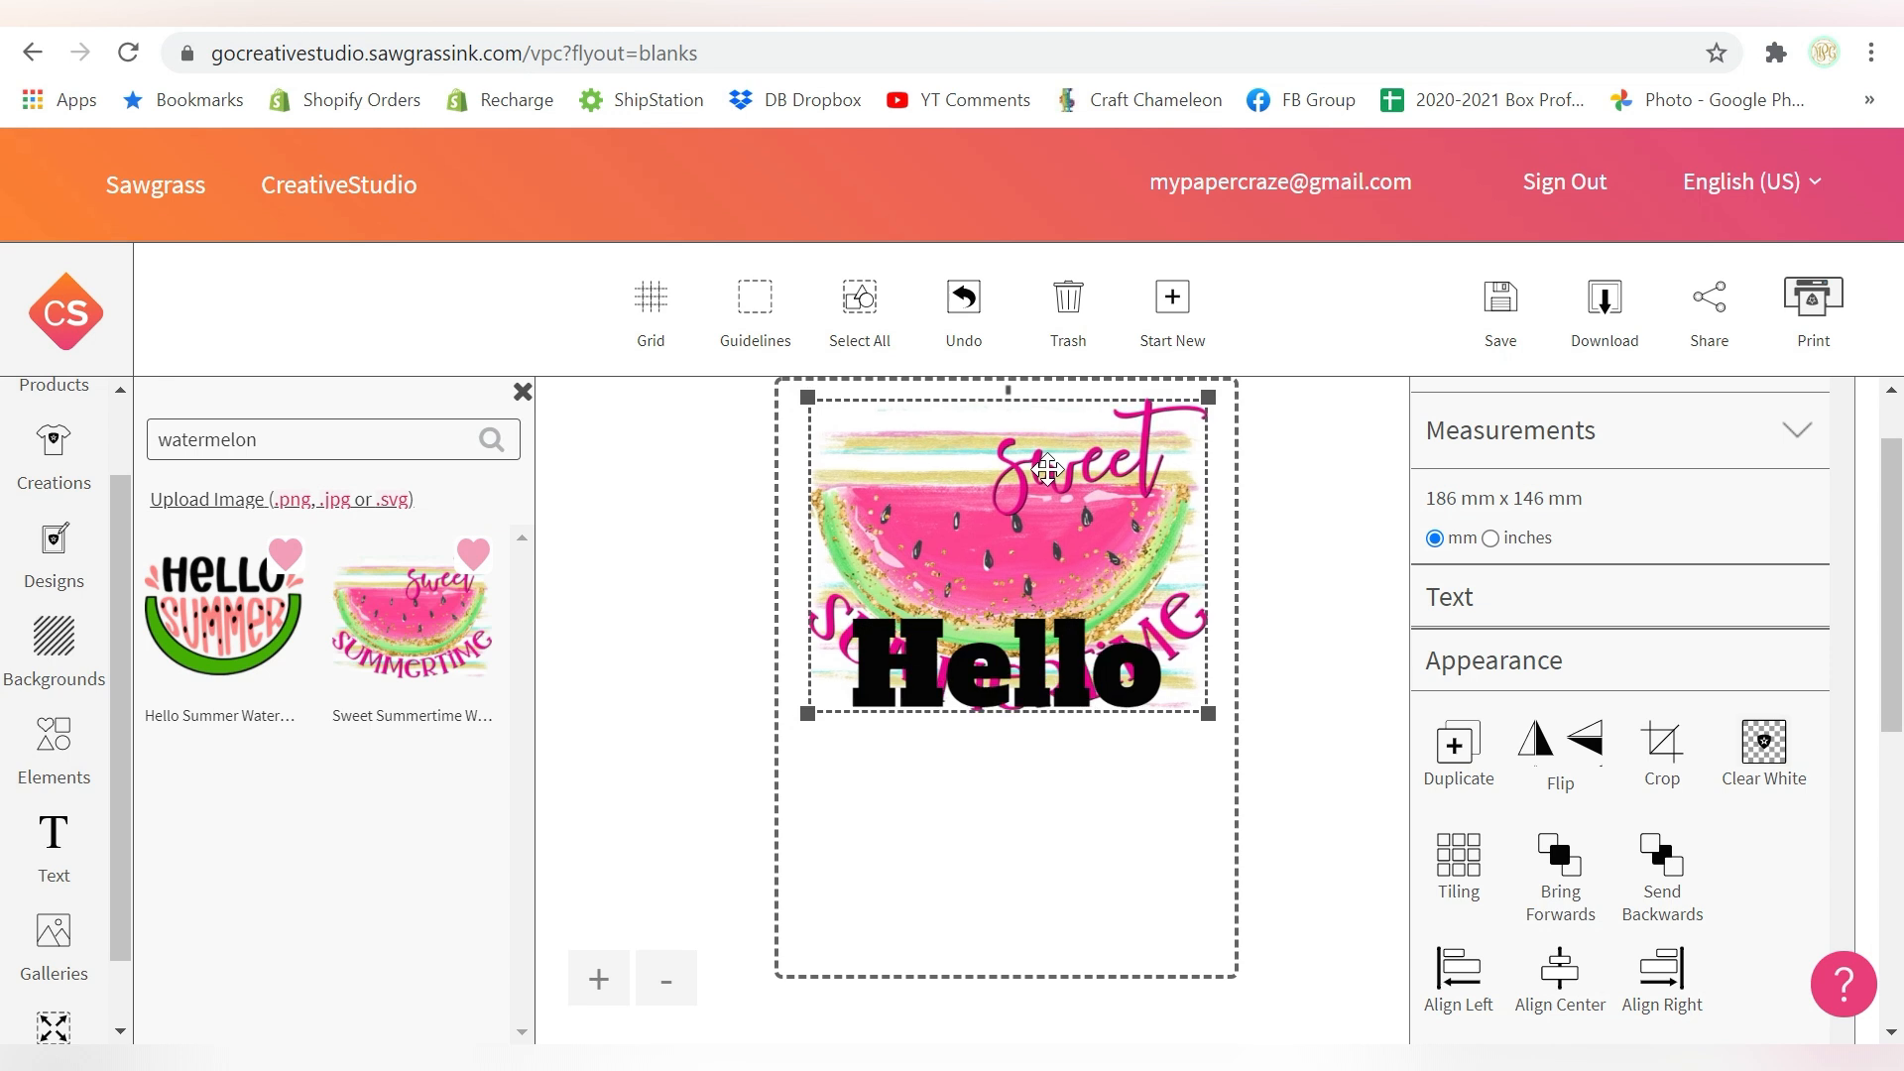
{"action": "left_click_drag", "start_coordinate": [1004, 664], "coordinate": [987, 791]}
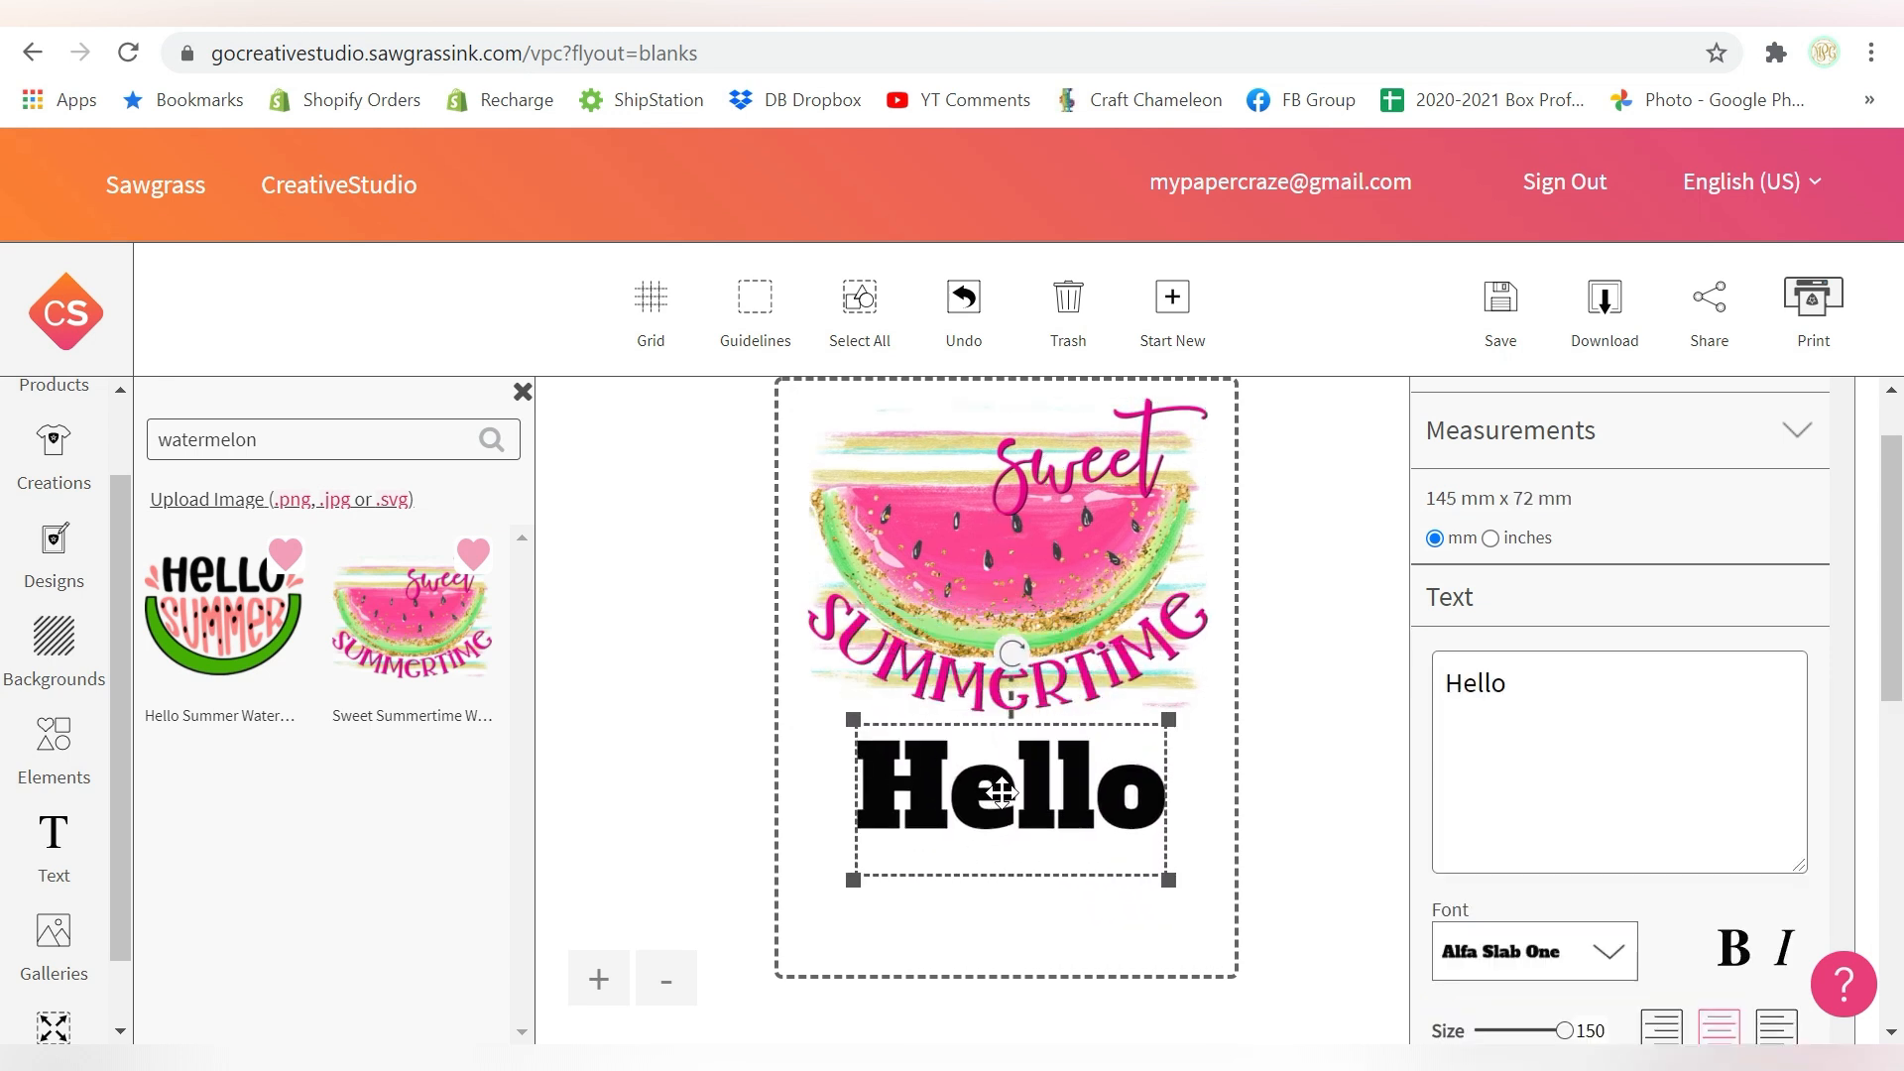
{"action": "left_click", "coordinate": [860, 328]}
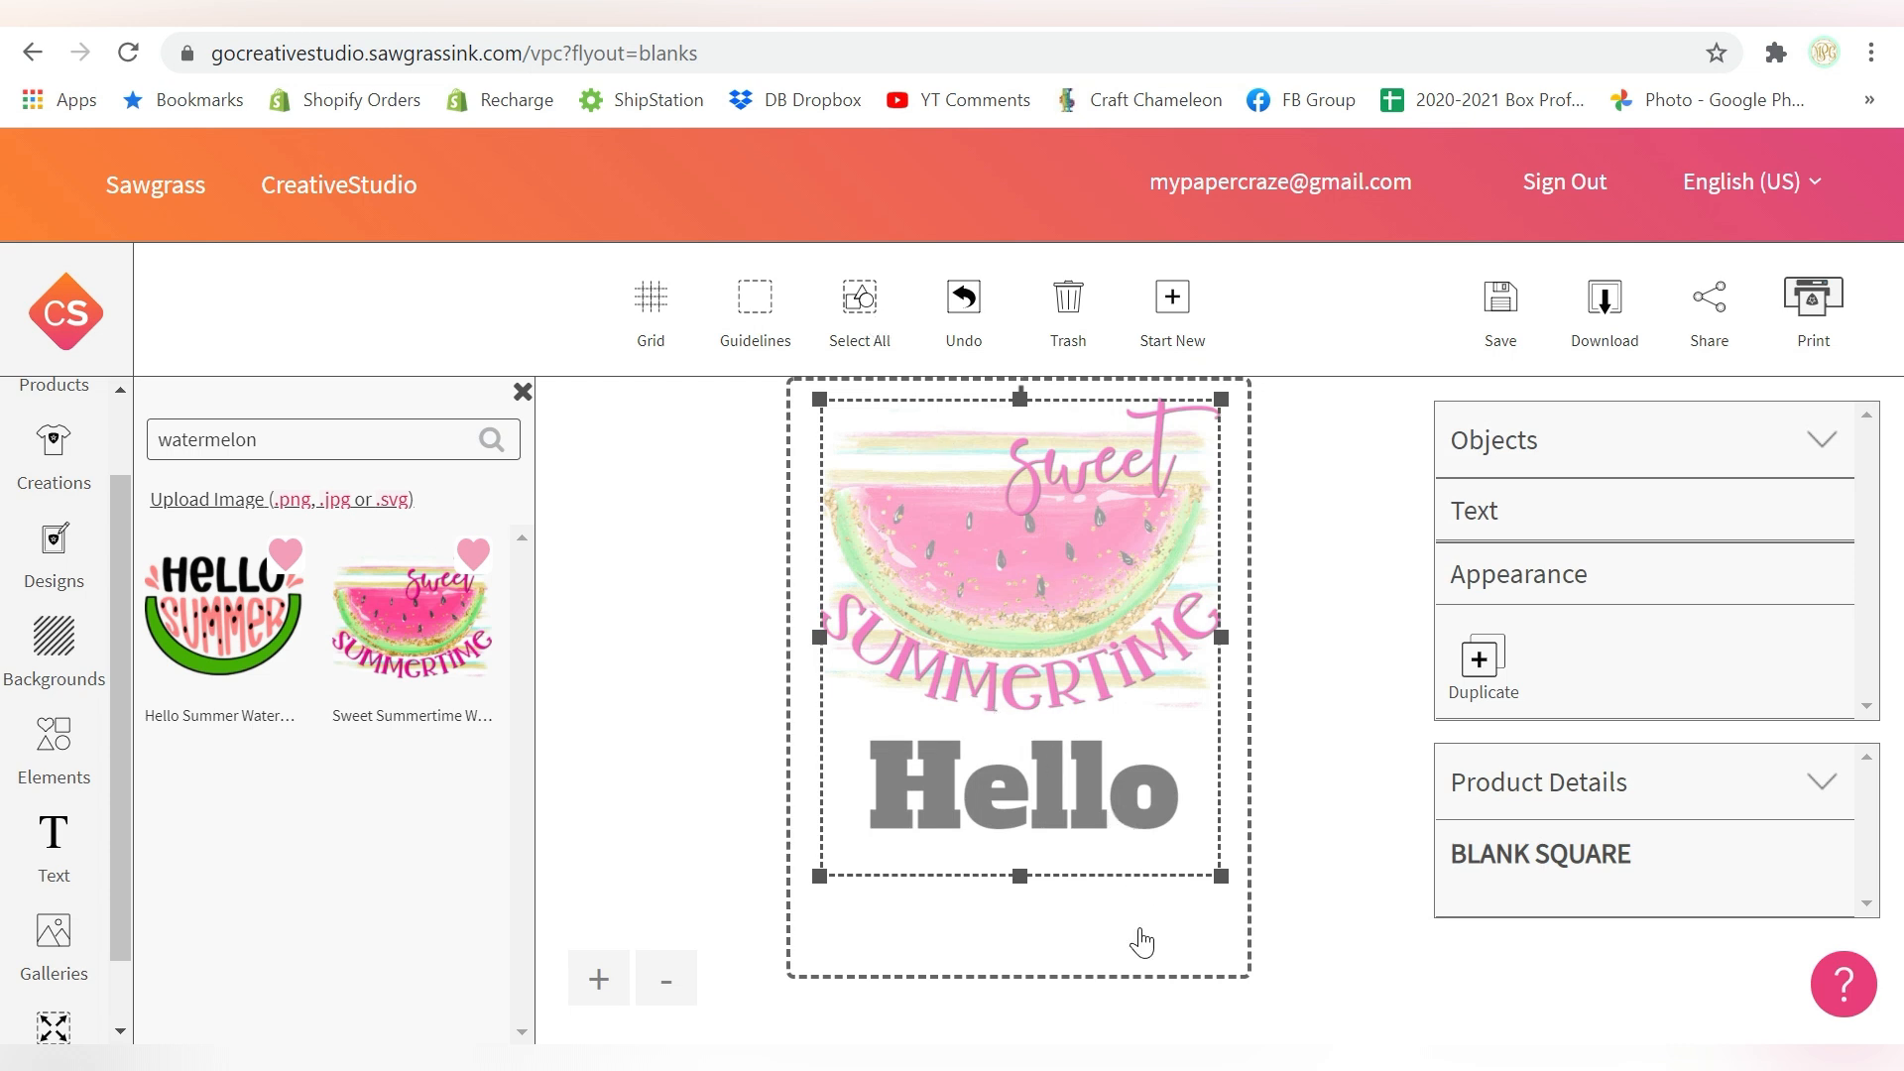
{"action": "mouse_move", "coordinate": [1222, 877]}
{"action": "left_mouse_down"}
{"action": "mouse_move", "coordinate": [1157, 807]}
{"action": "mouse_move", "coordinate": [1209, 895]}
{"action": "left_mouse_up"}
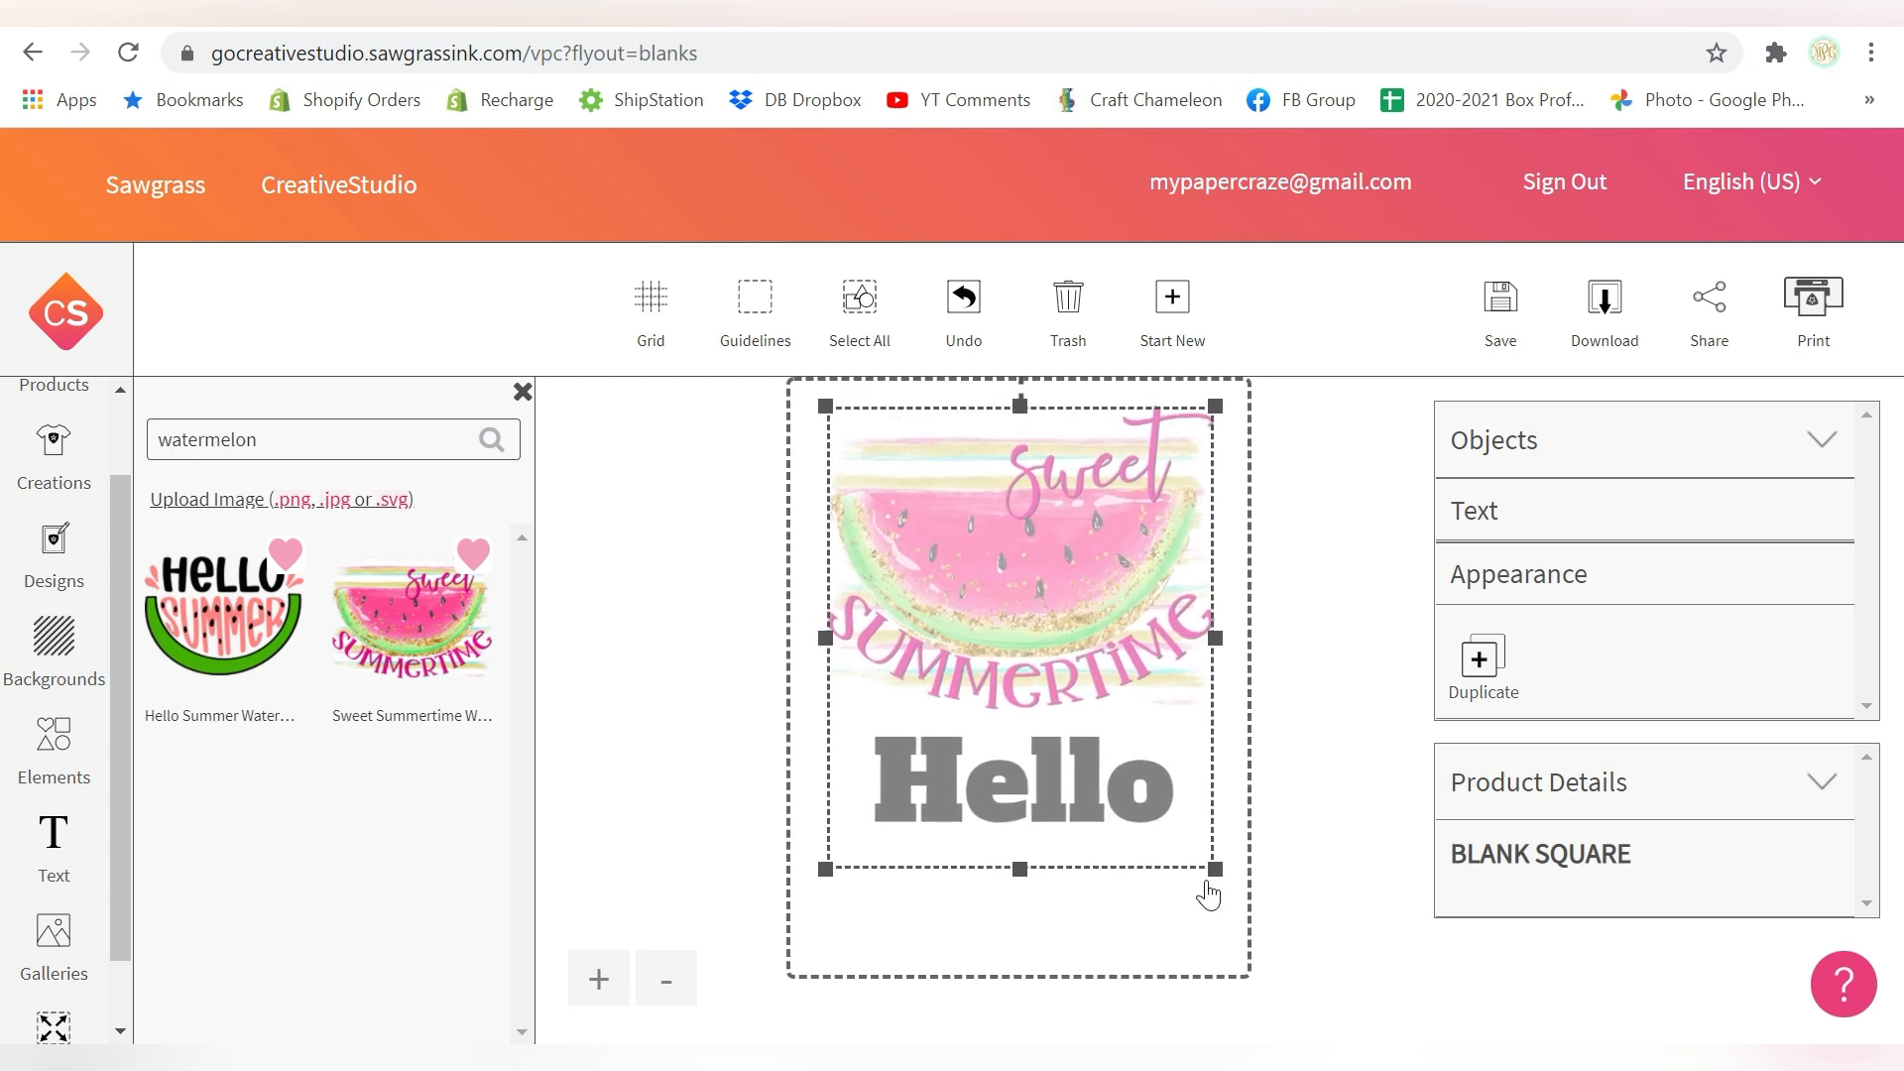
{"action": "left_click", "coordinate": [860, 310]}
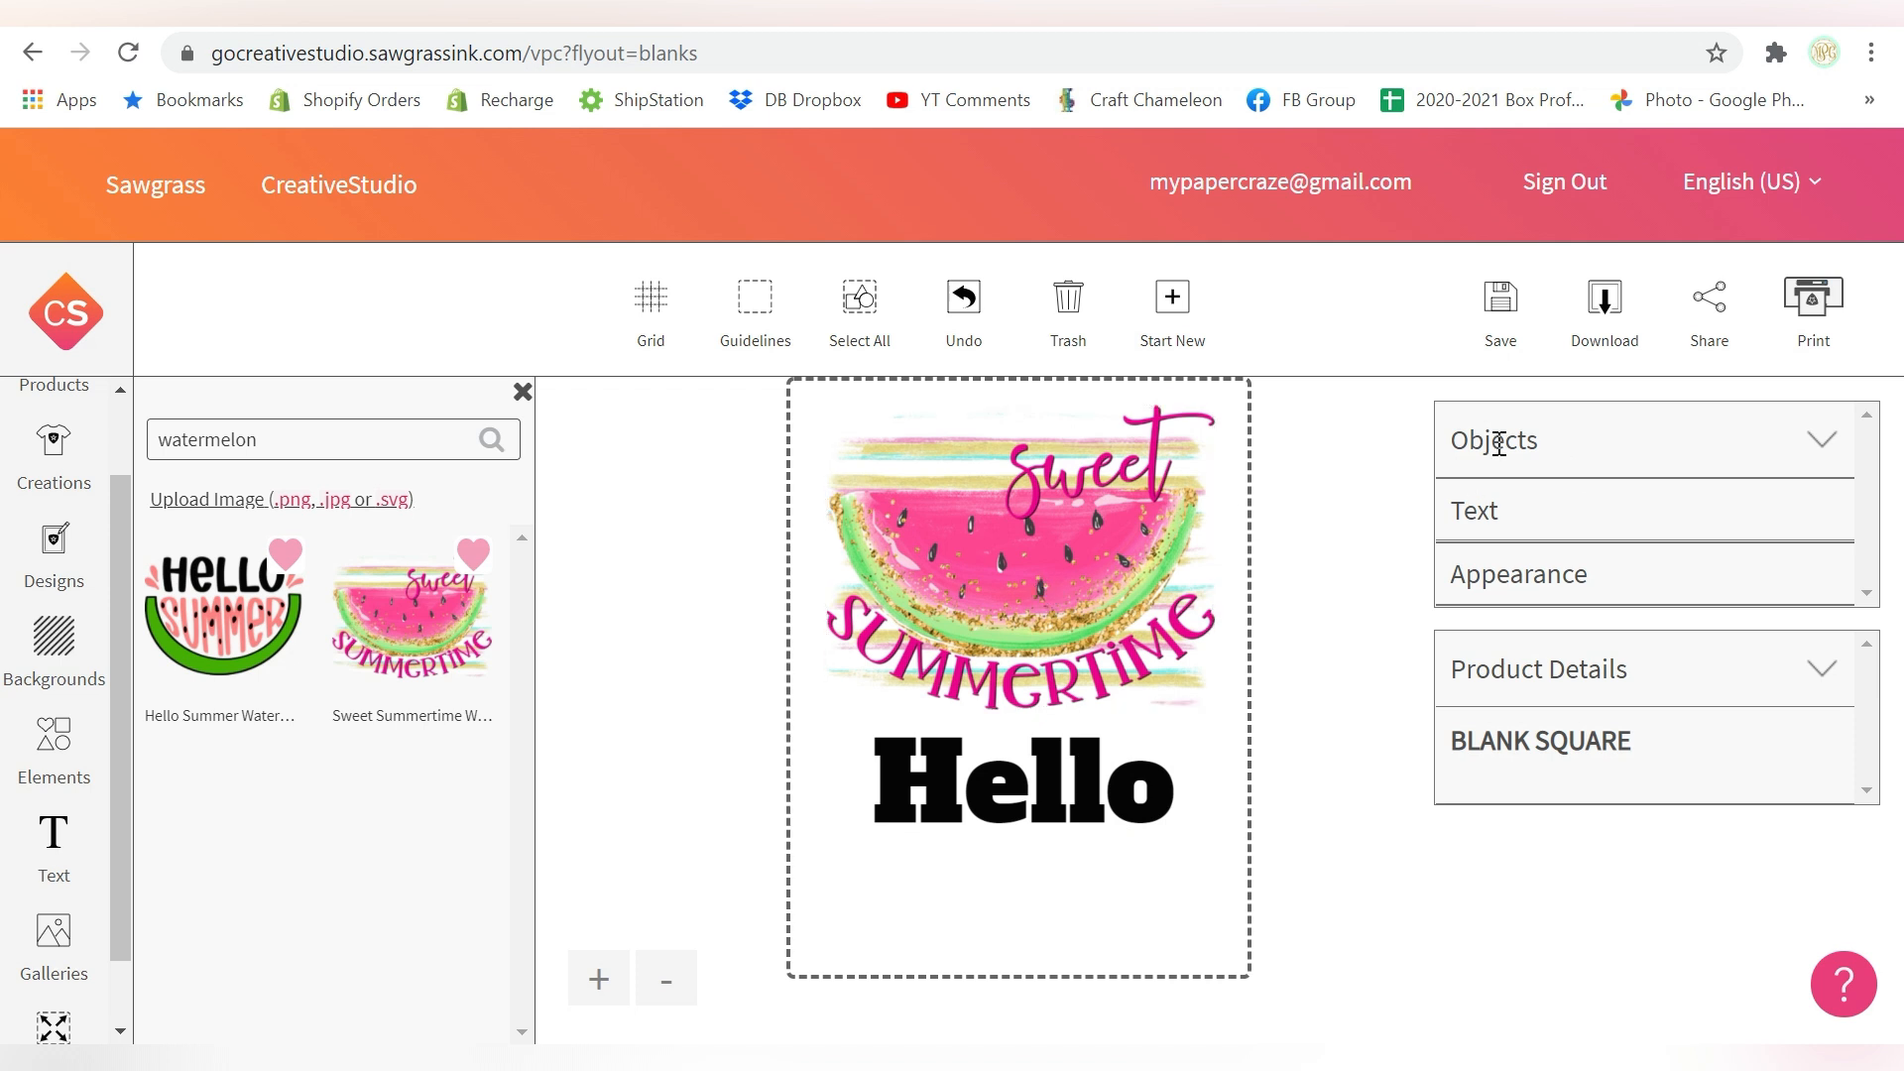
Review the list of objects on the canvas and collapse it again.
{"action": "left_click", "coordinate": [1825, 443]}
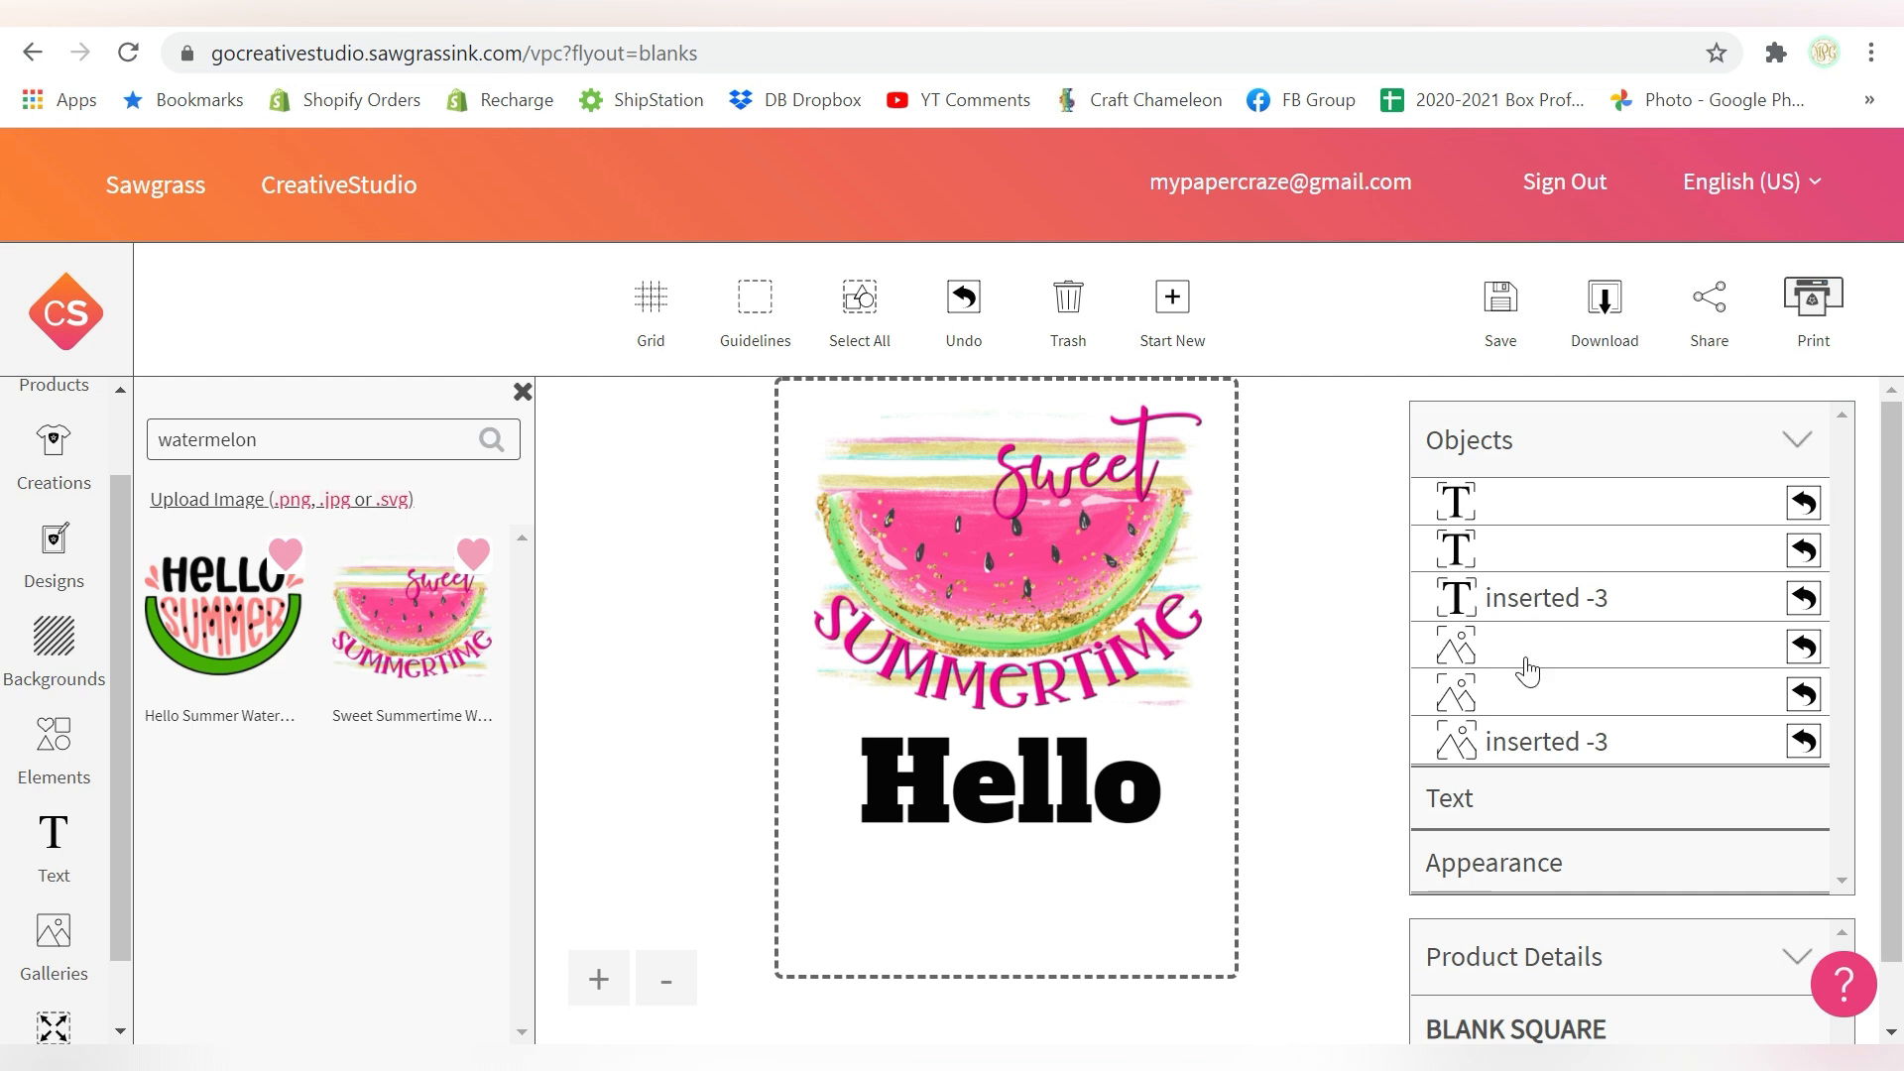
{"action": "scroll", "coordinate": [1531, 693], "scroll_direction": "down", "scroll_amount": 1}
{"action": "scroll", "coordinate": [1533, 692], "scroll_direction": "up", "scroll_amount": 1}
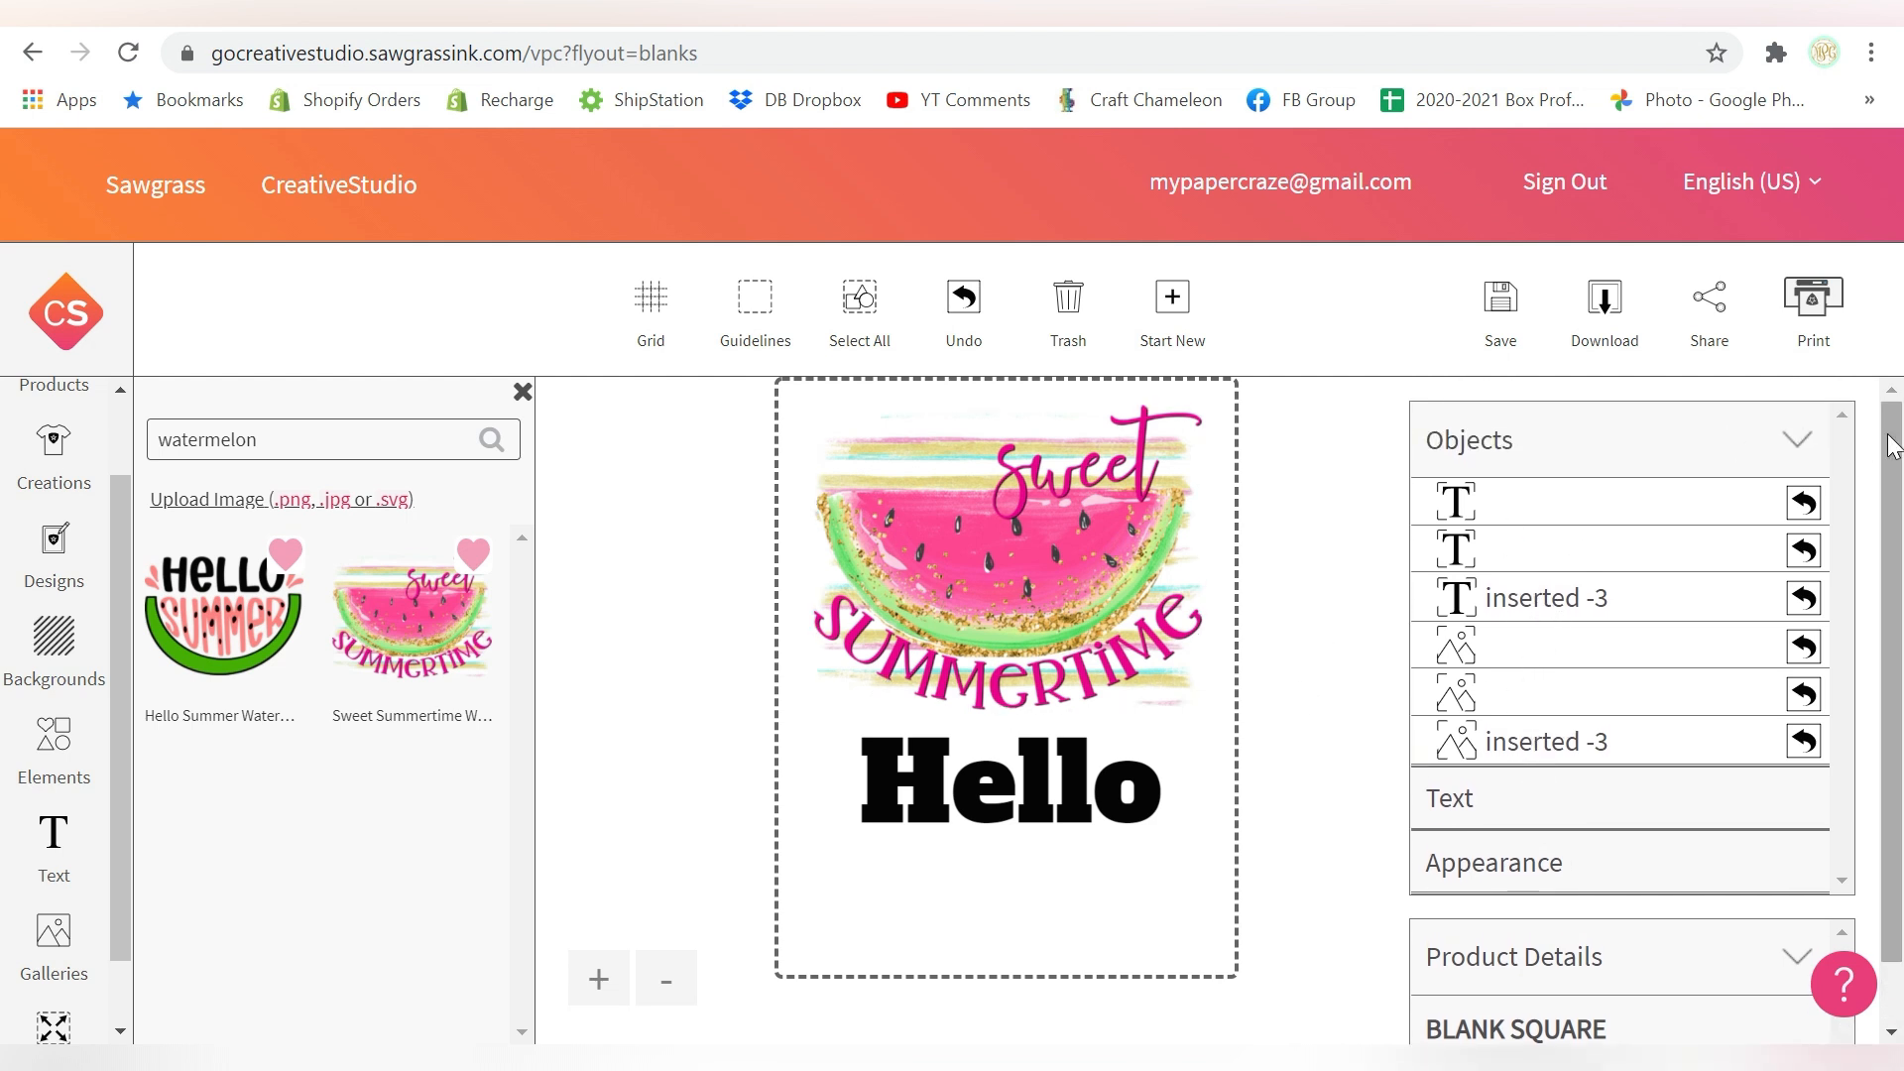
{"action": "left_click", "coordinate": [1796, 448]}
View the measurements of the Hello text and the watermelon image, and switch the units to inches.
{"action": "left_click", "coordinate": [1151, 756]}
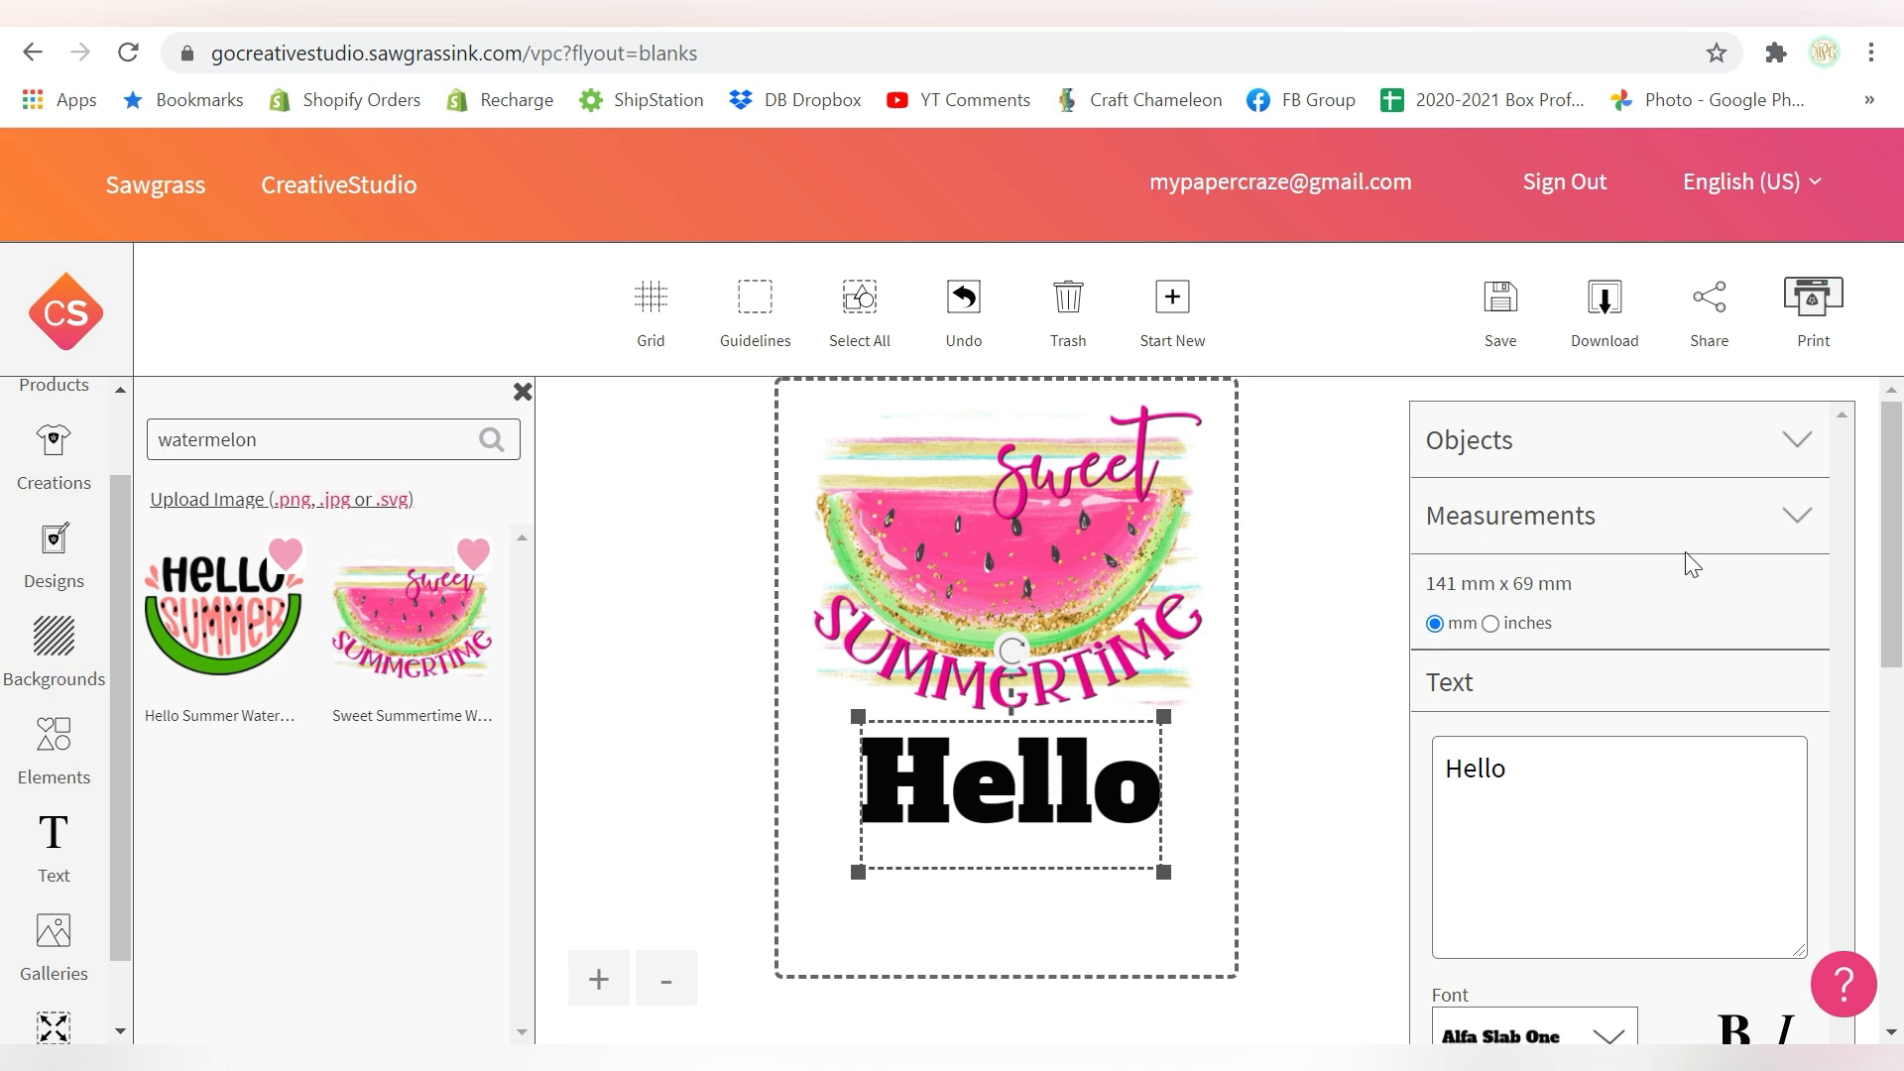
{"action": "left_click", "coordinate": [1127, 518]}
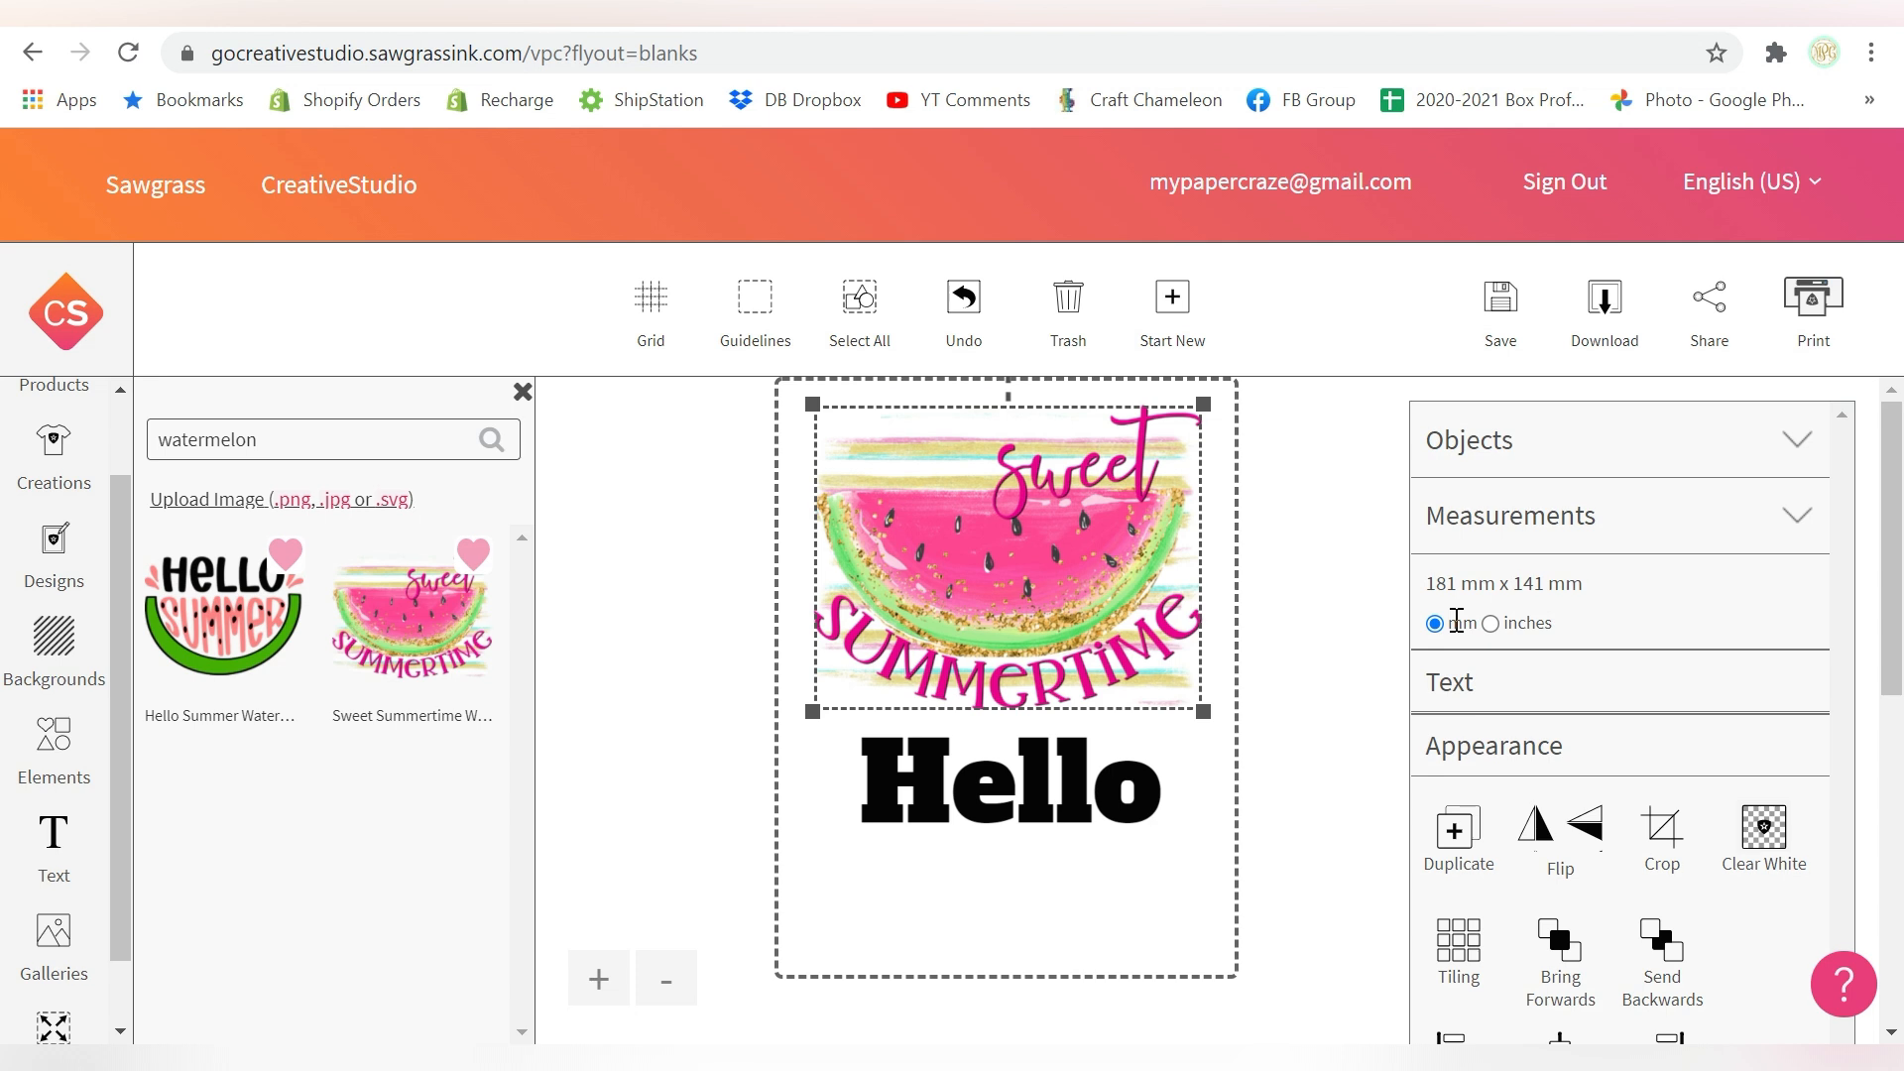
{"action": "left_click", "coordinate": [1504, 623]}
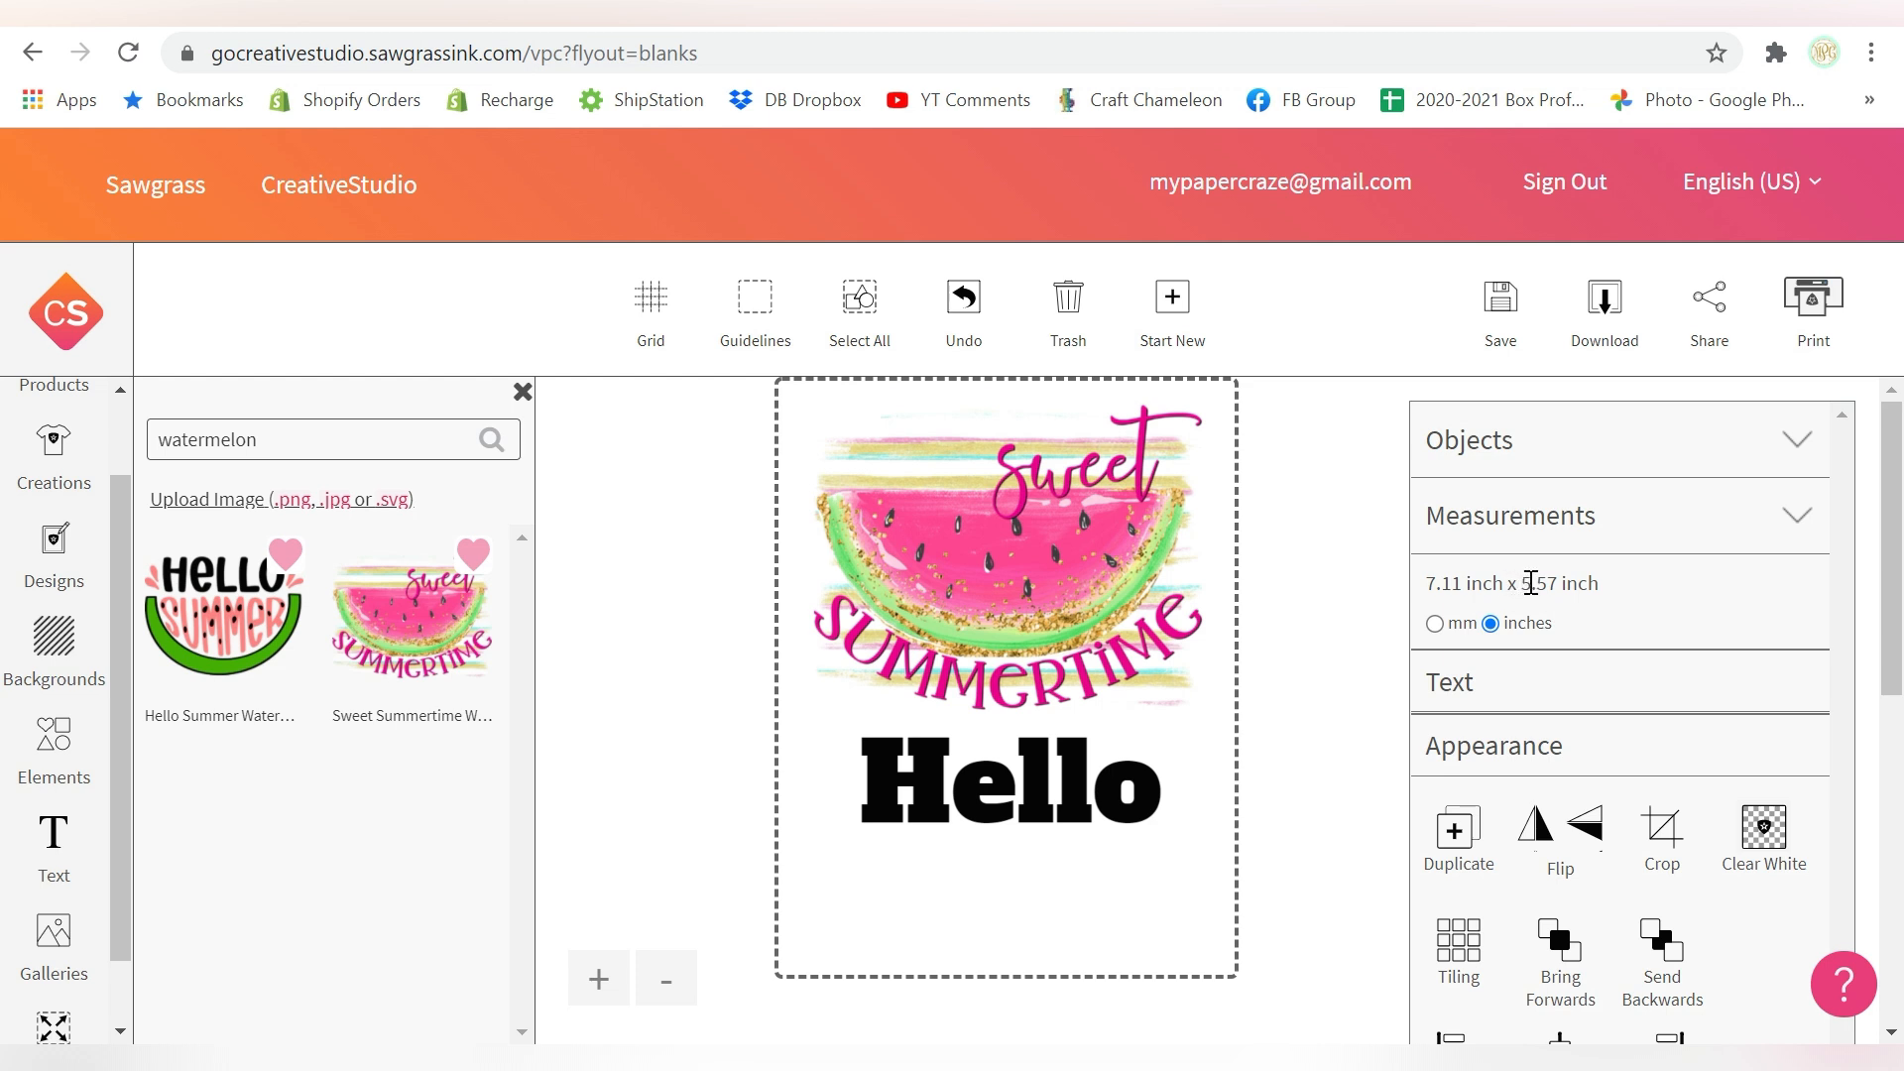
Enlarge the watermelon image to about 7.99 x 6.26 inches, nearly the full canvas width.
{"action": "left_click", "coordinate": [1116, 583]}
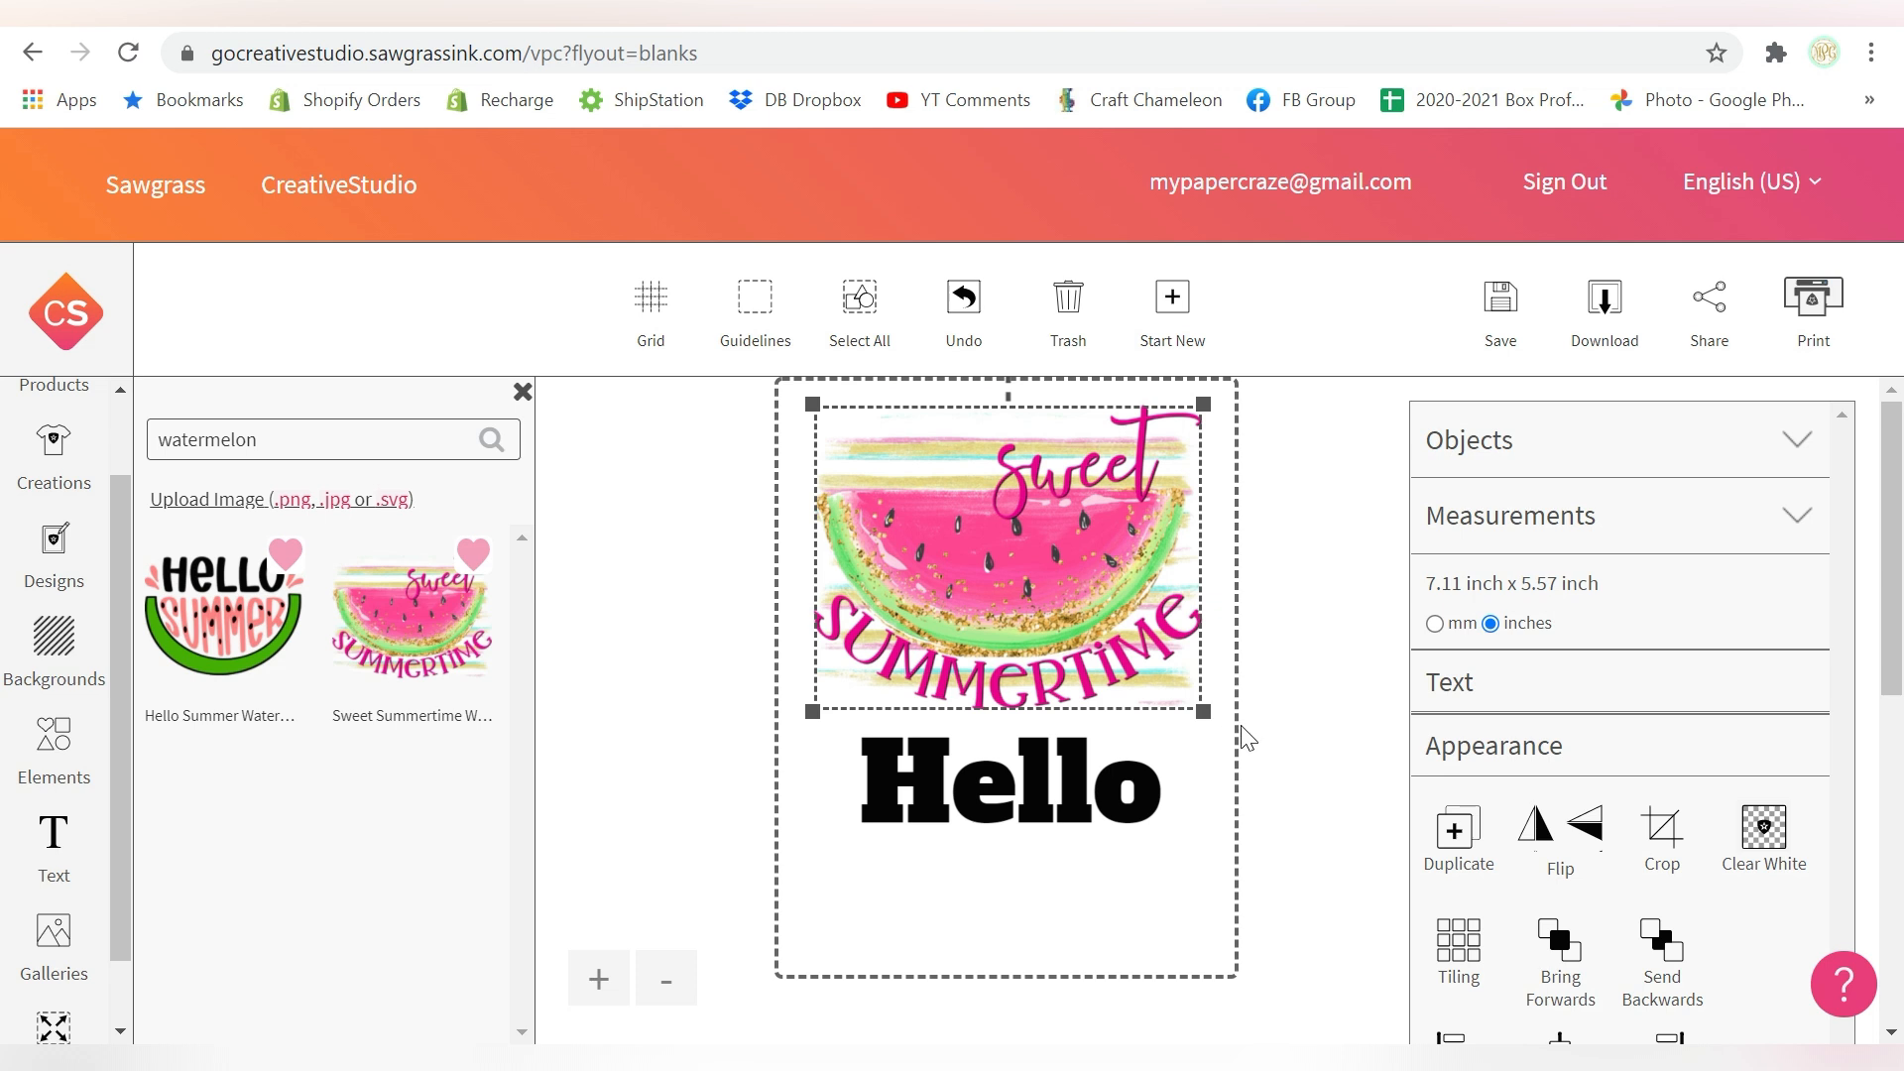
{"action": "left_click_drag", "start_coordinate": [1204, 714], "coordinate": [1241, 731]}
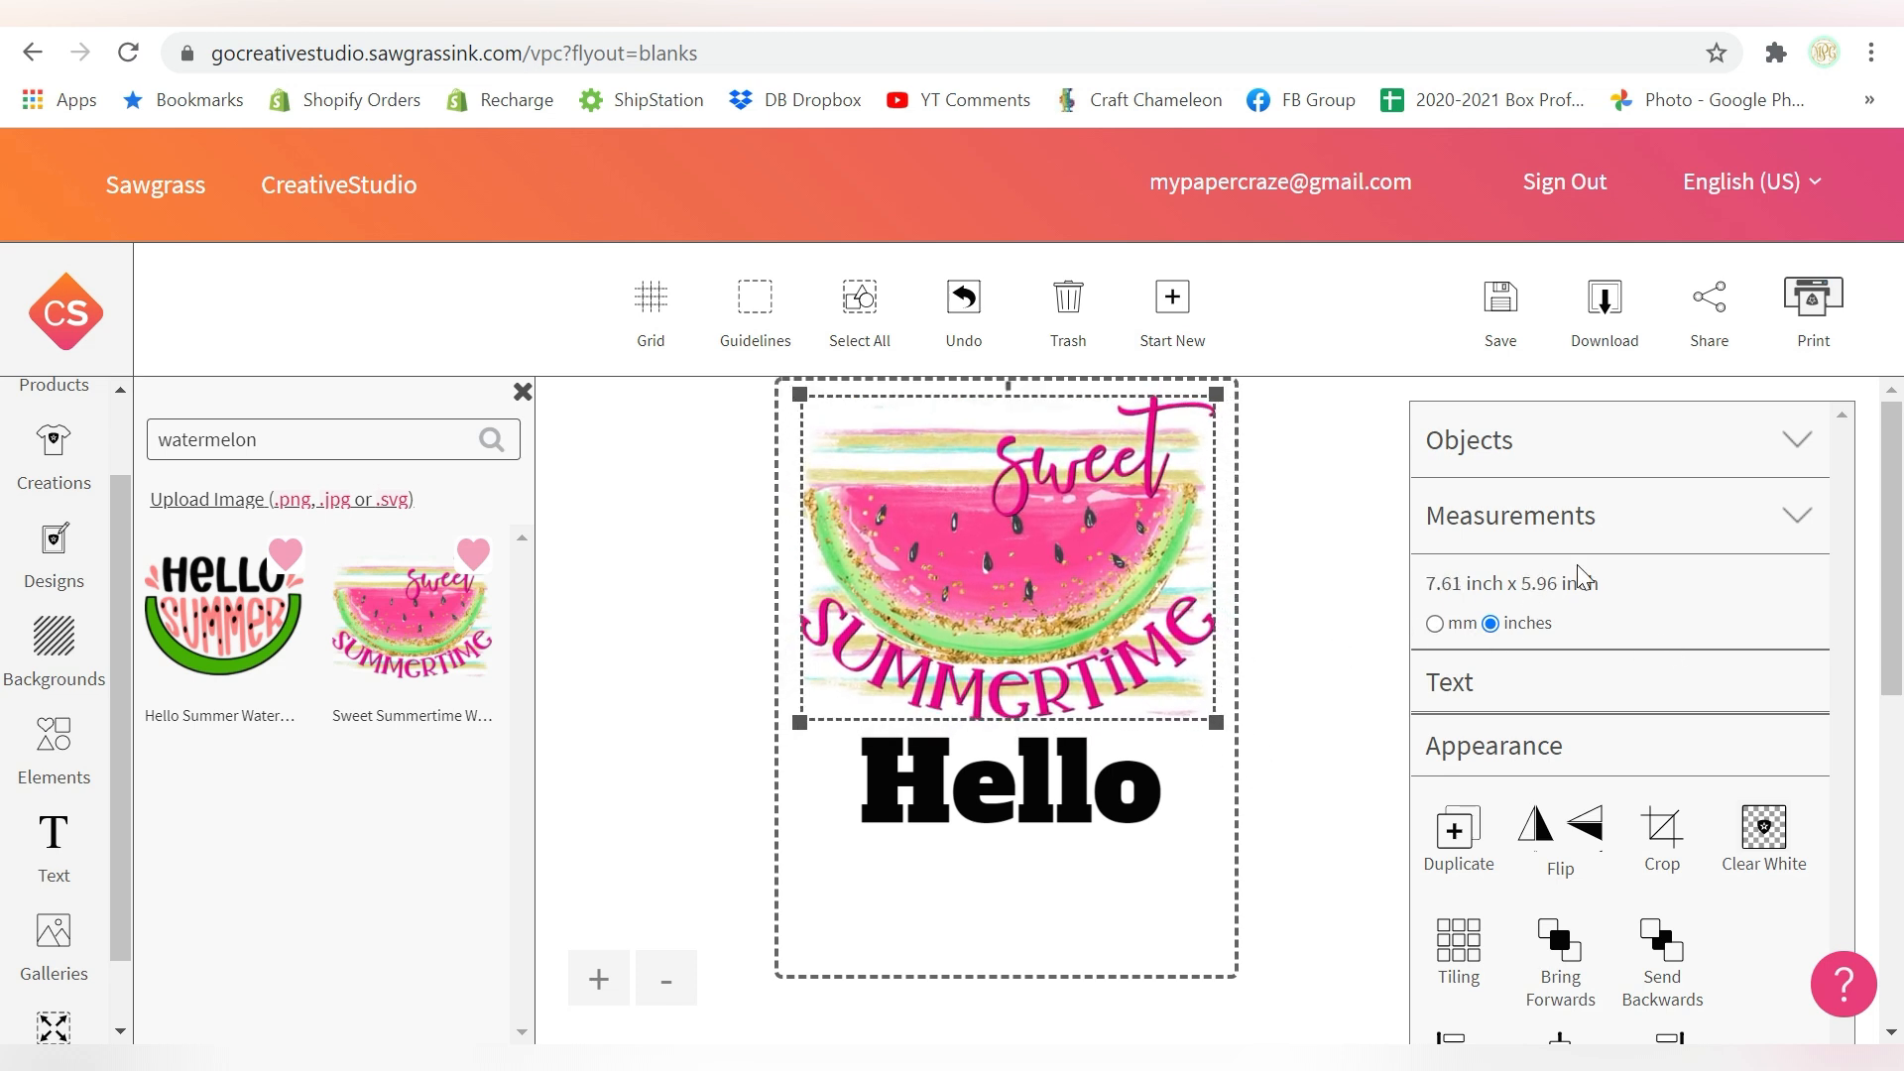
{"action": "left_click_drag", "start_coordinate": [1217, 734], "coordinate": [1248, 755]}
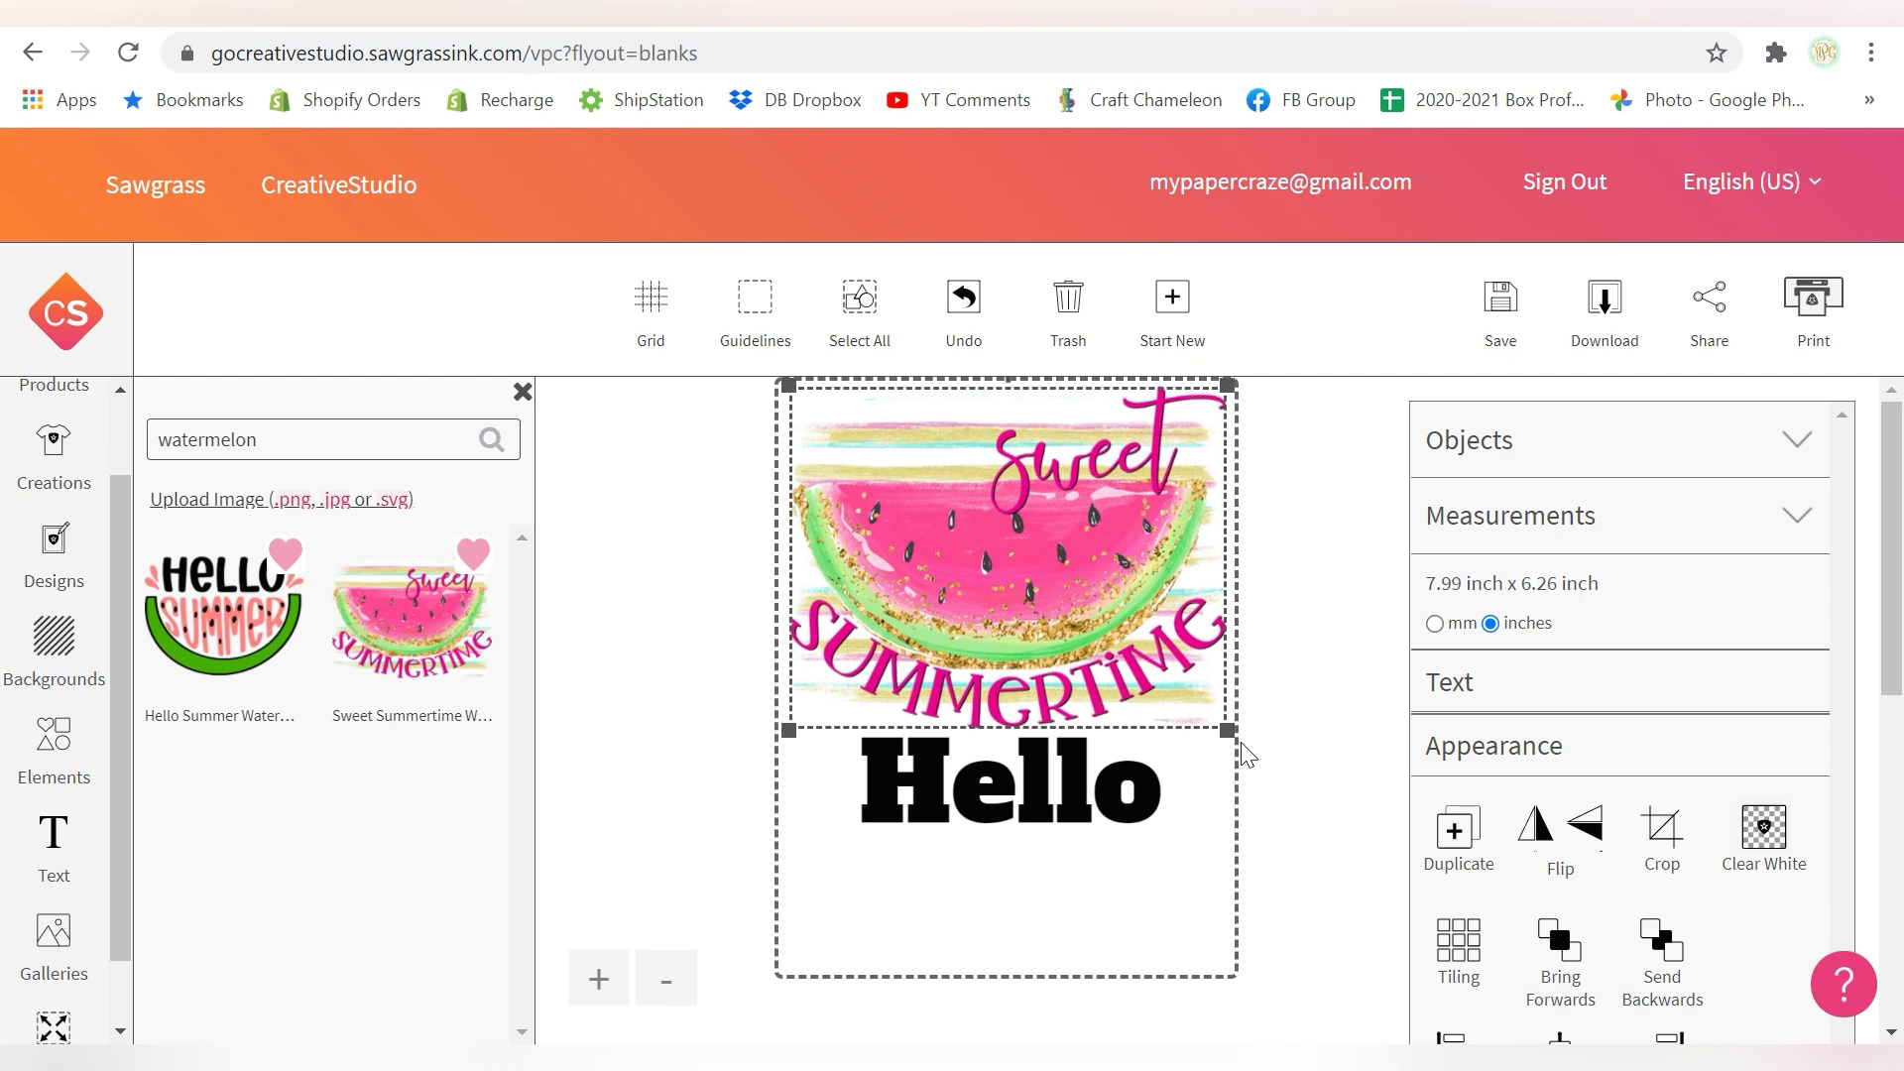
Duplicate the watermelon image and delete the copy.
{"action": "scroll", "coordinate": [1700, 684], "scroll_direction": "down", "scroll_amount": 3}
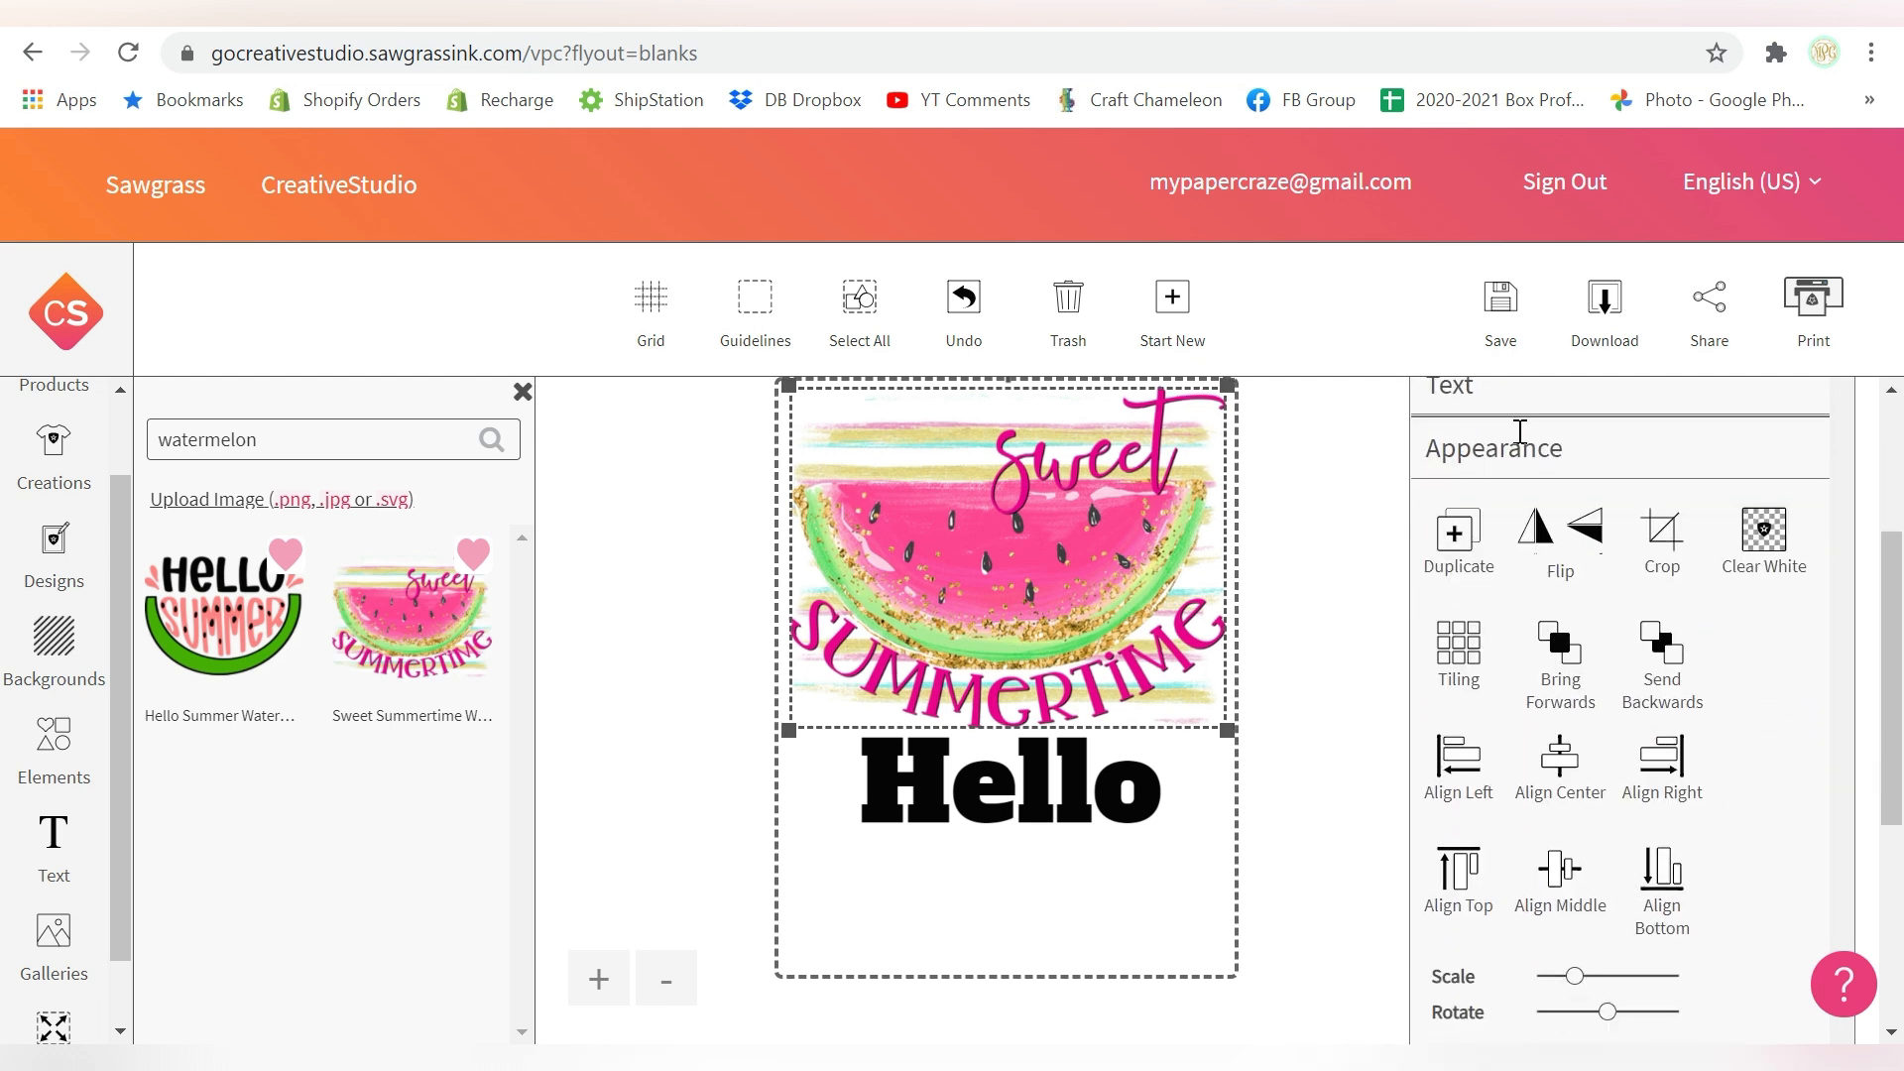
{"action": "left_click", "coordinate": [1466, 533]}
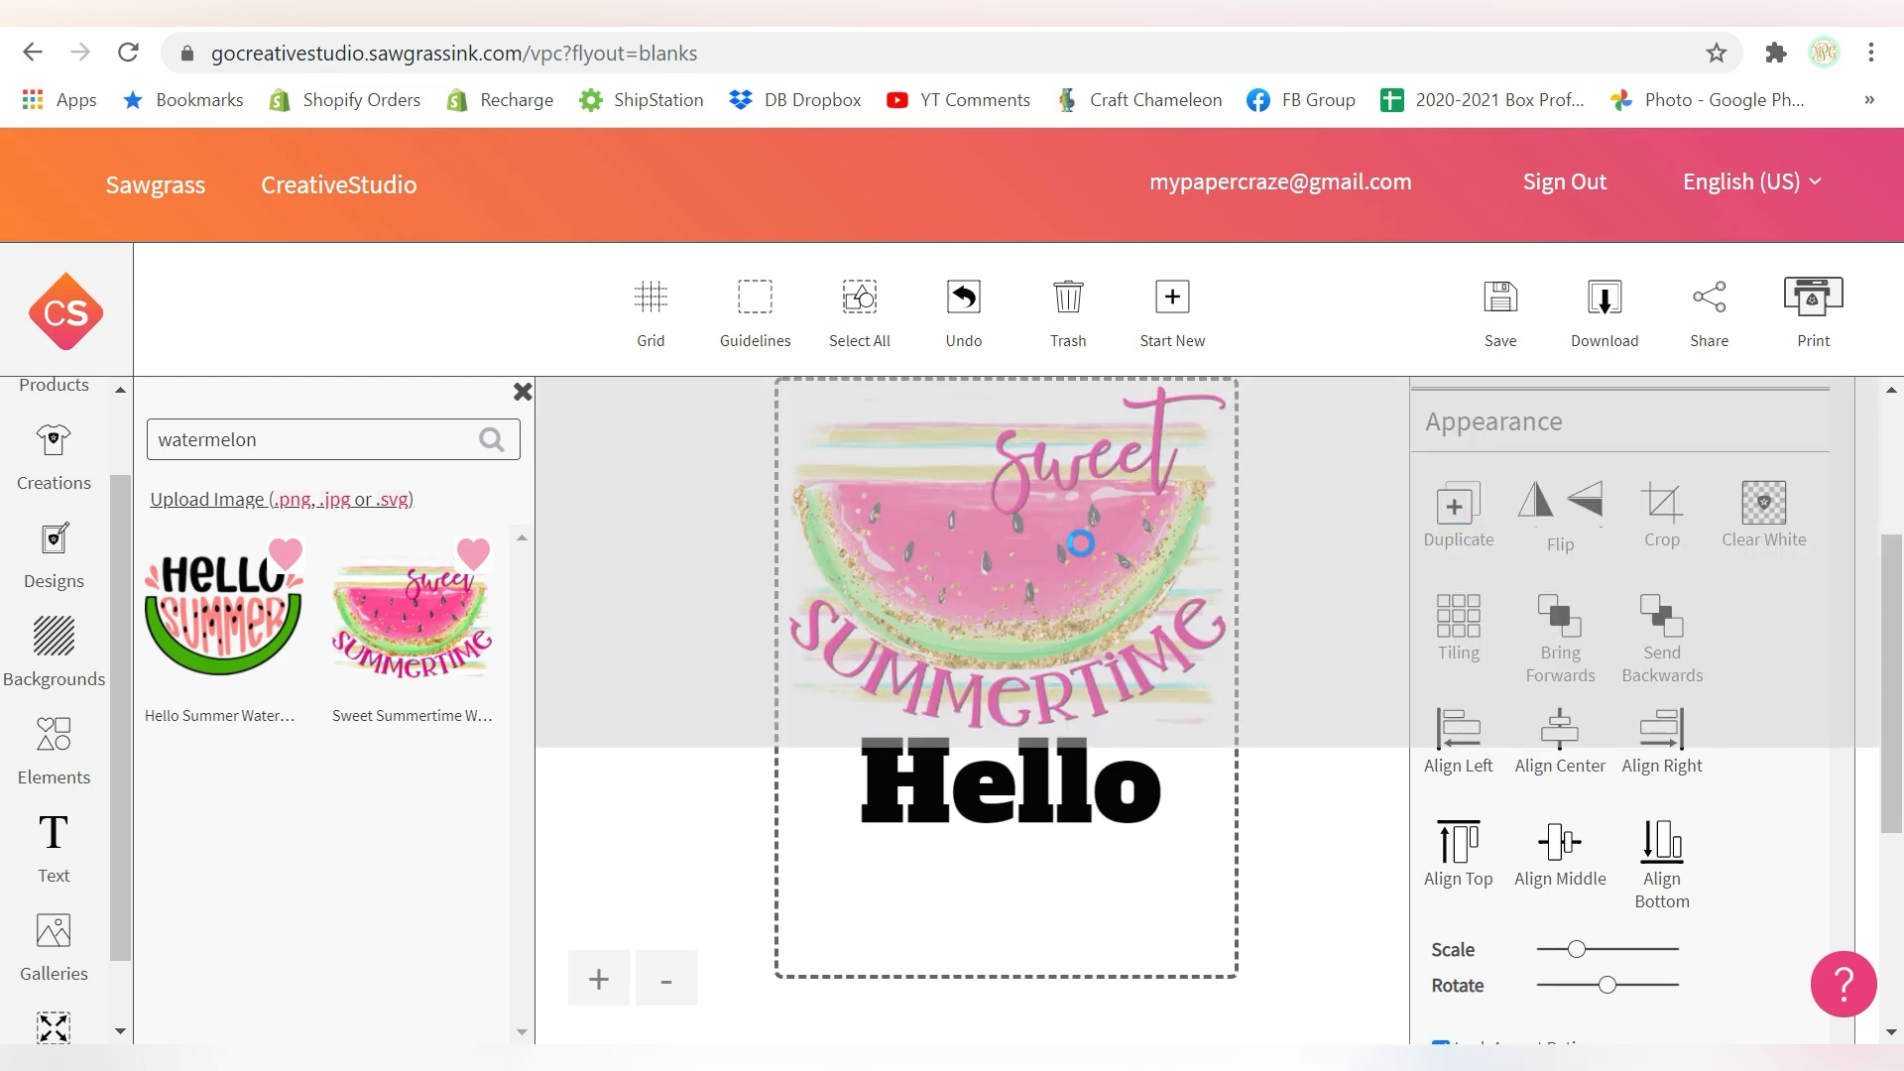
{"action": "left_click", "coordinate": [1070, 330]}
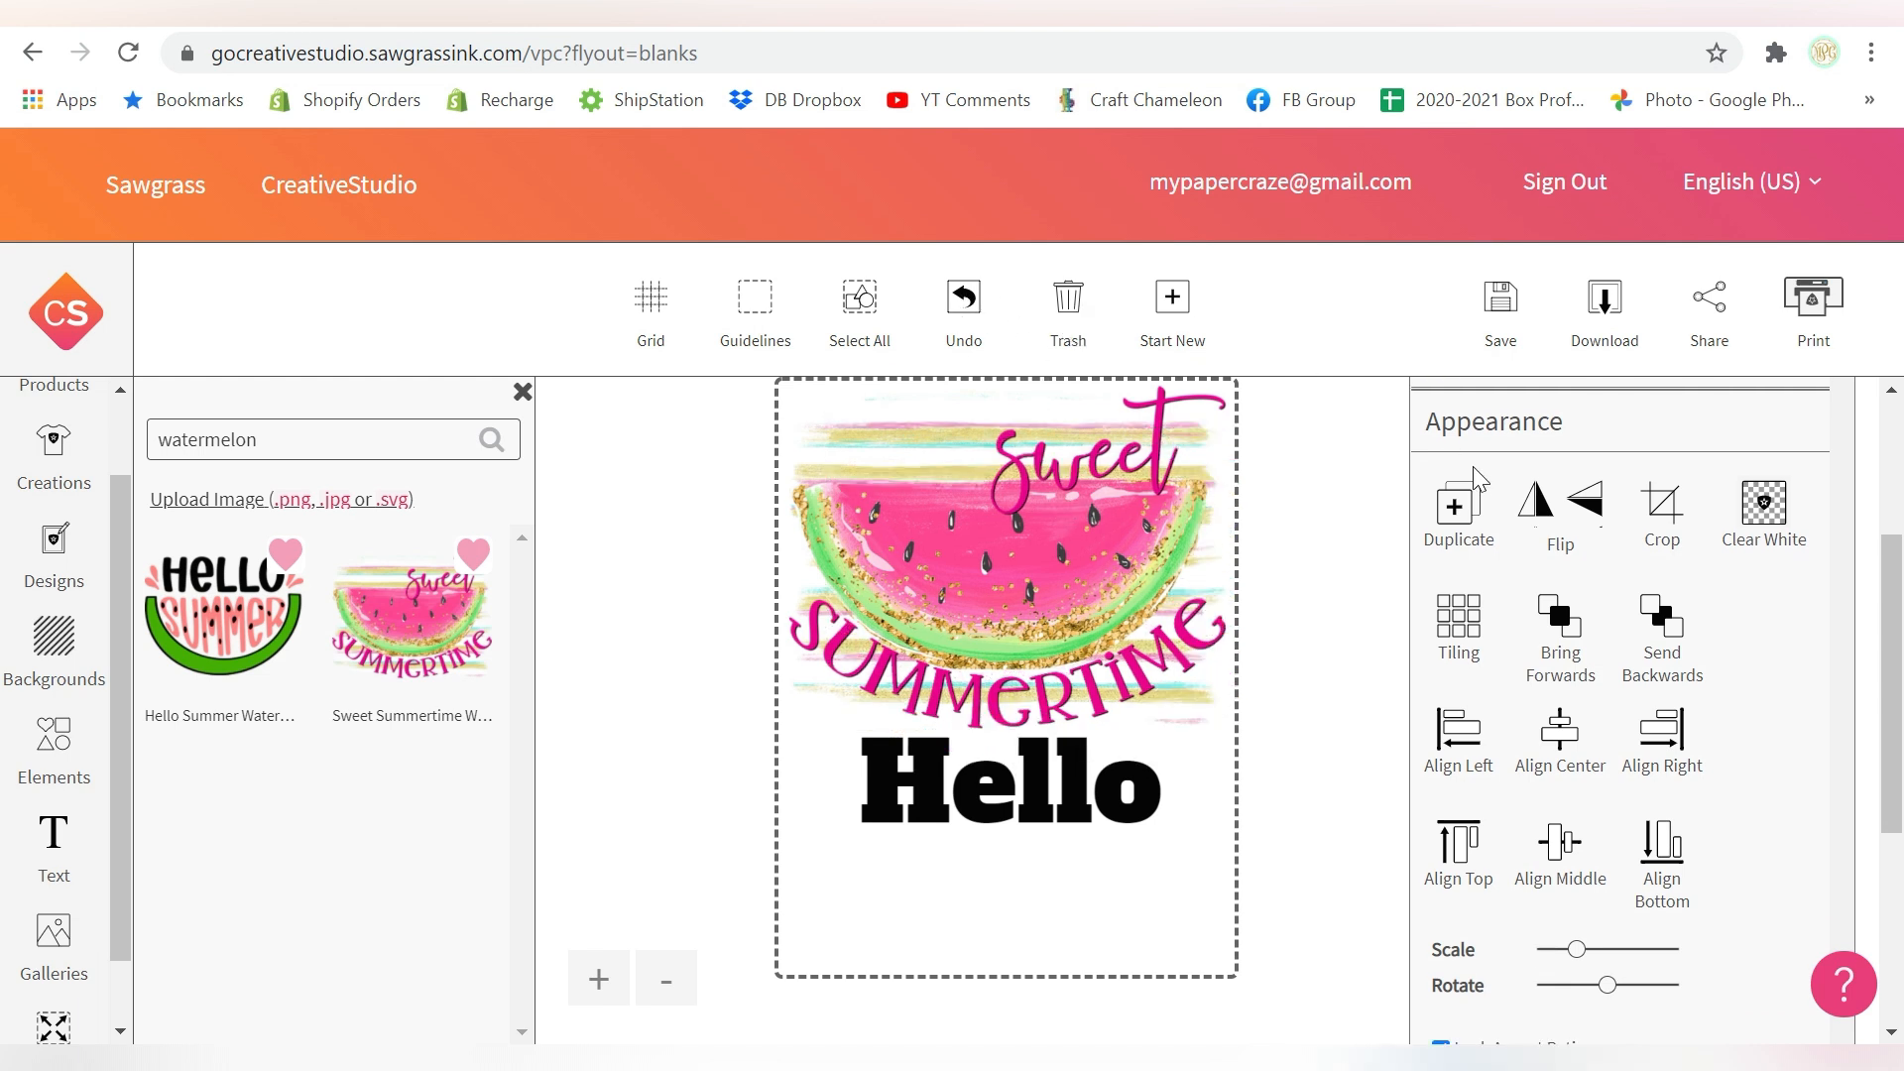
Try flipping the watermelon image horizontally and vertically, reversing each flip.
{"action": "left_click", "coordinate": [1552, 543]}
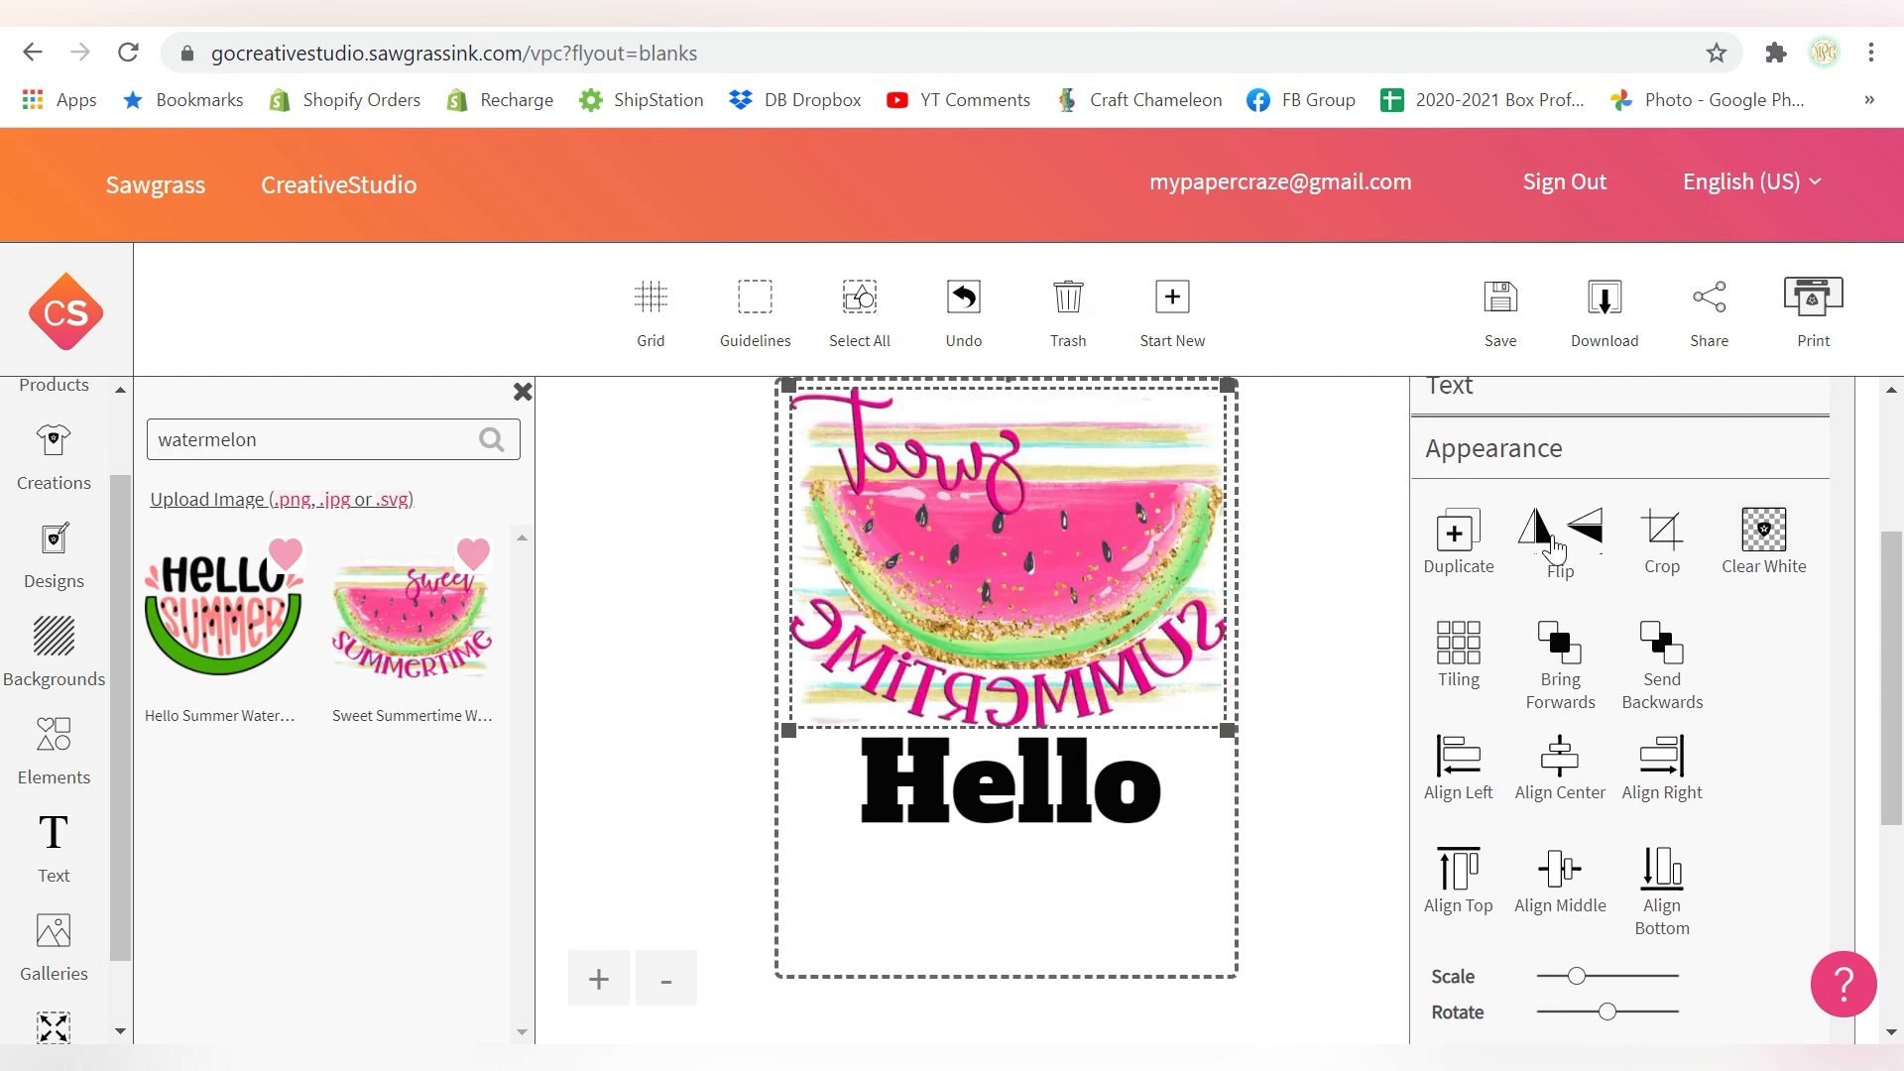
{"action": "left_click", "coordinate": [1553, 548]}
{"action": "left_click", "coordinate": [1593, 538]}
{"action": "left_click", "coordinate": [1594, 539]}
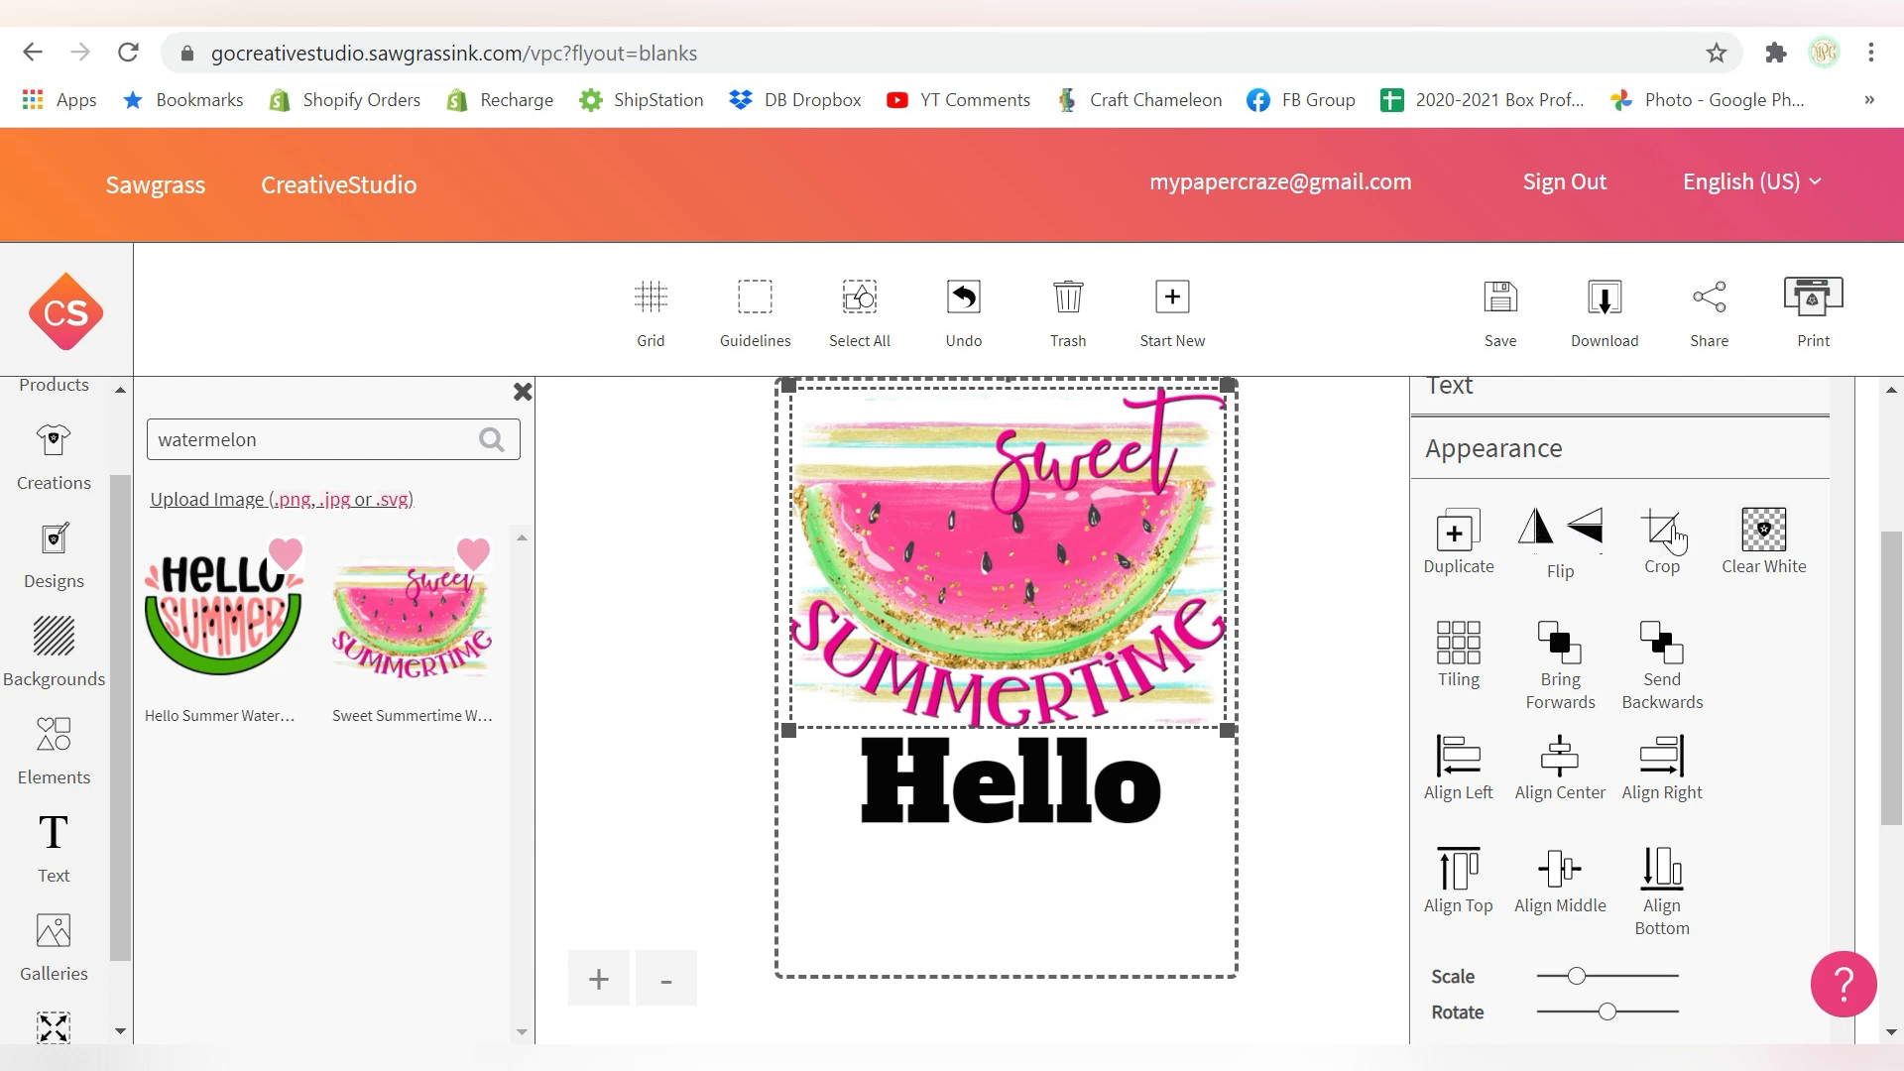
Crop the watermelon image to a full-width band, cutting off the upper stripes with most of "sweet" and the lower edge.
{"action": "left_click", "coordinate": [1672, 536]}
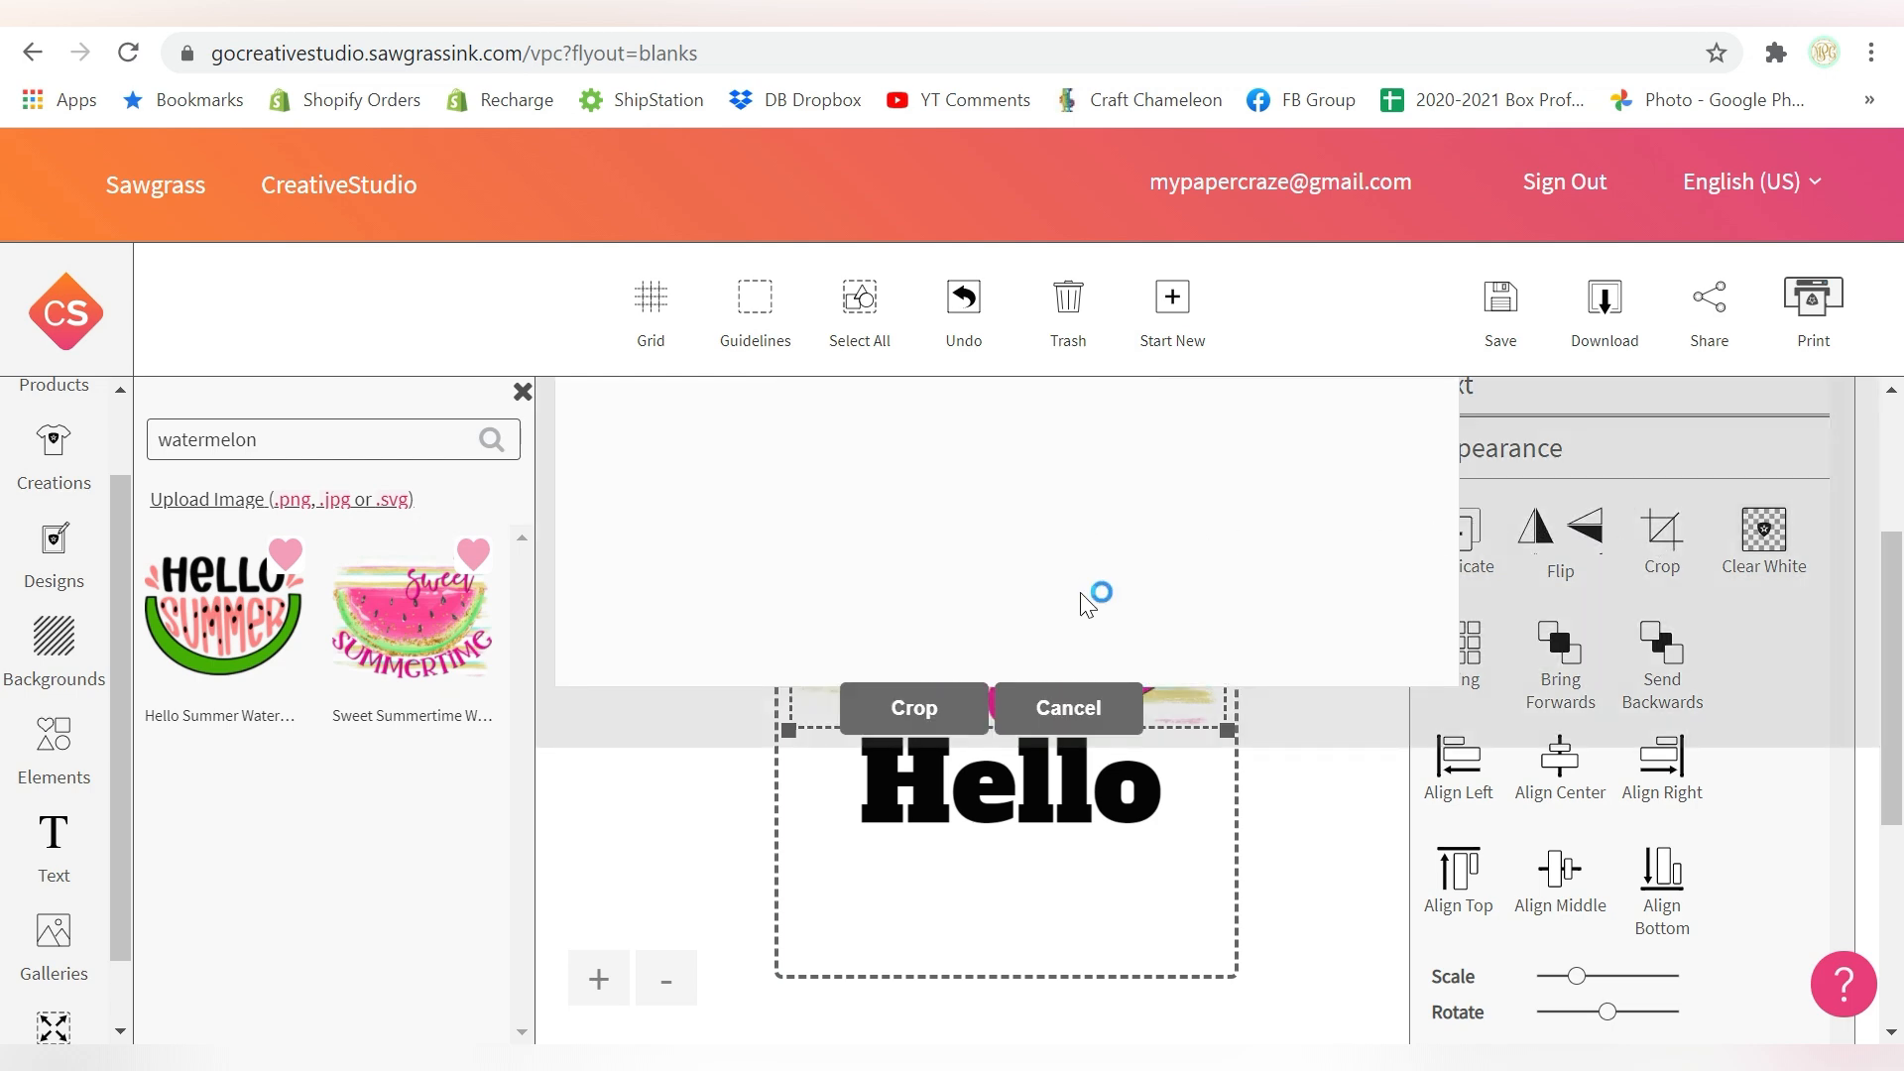
{"action": "scroll", "coordinate": [1027, 712], "scroll_direction": "down", "scroll_amount": 2}
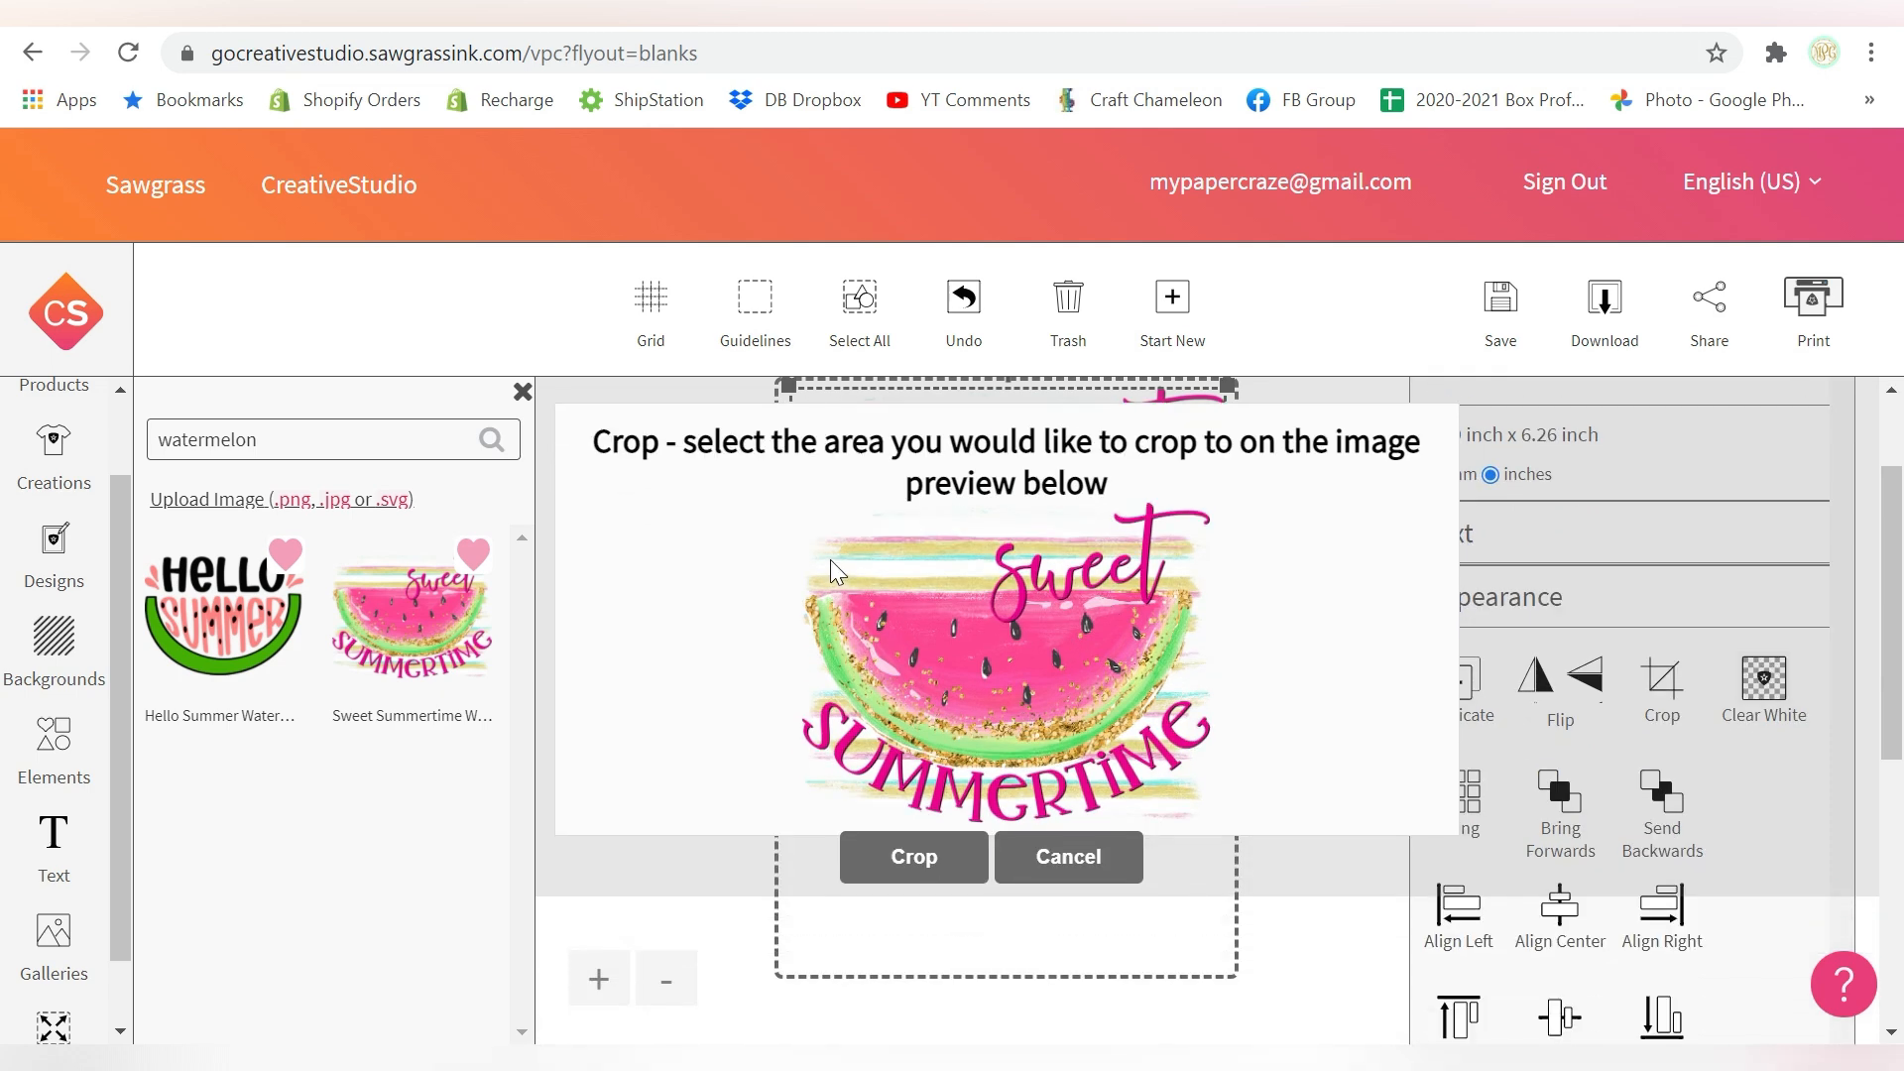
{"action": "left_click_drag", "start_coordinate": [802, 583], "coordinate": [1214, 793]}
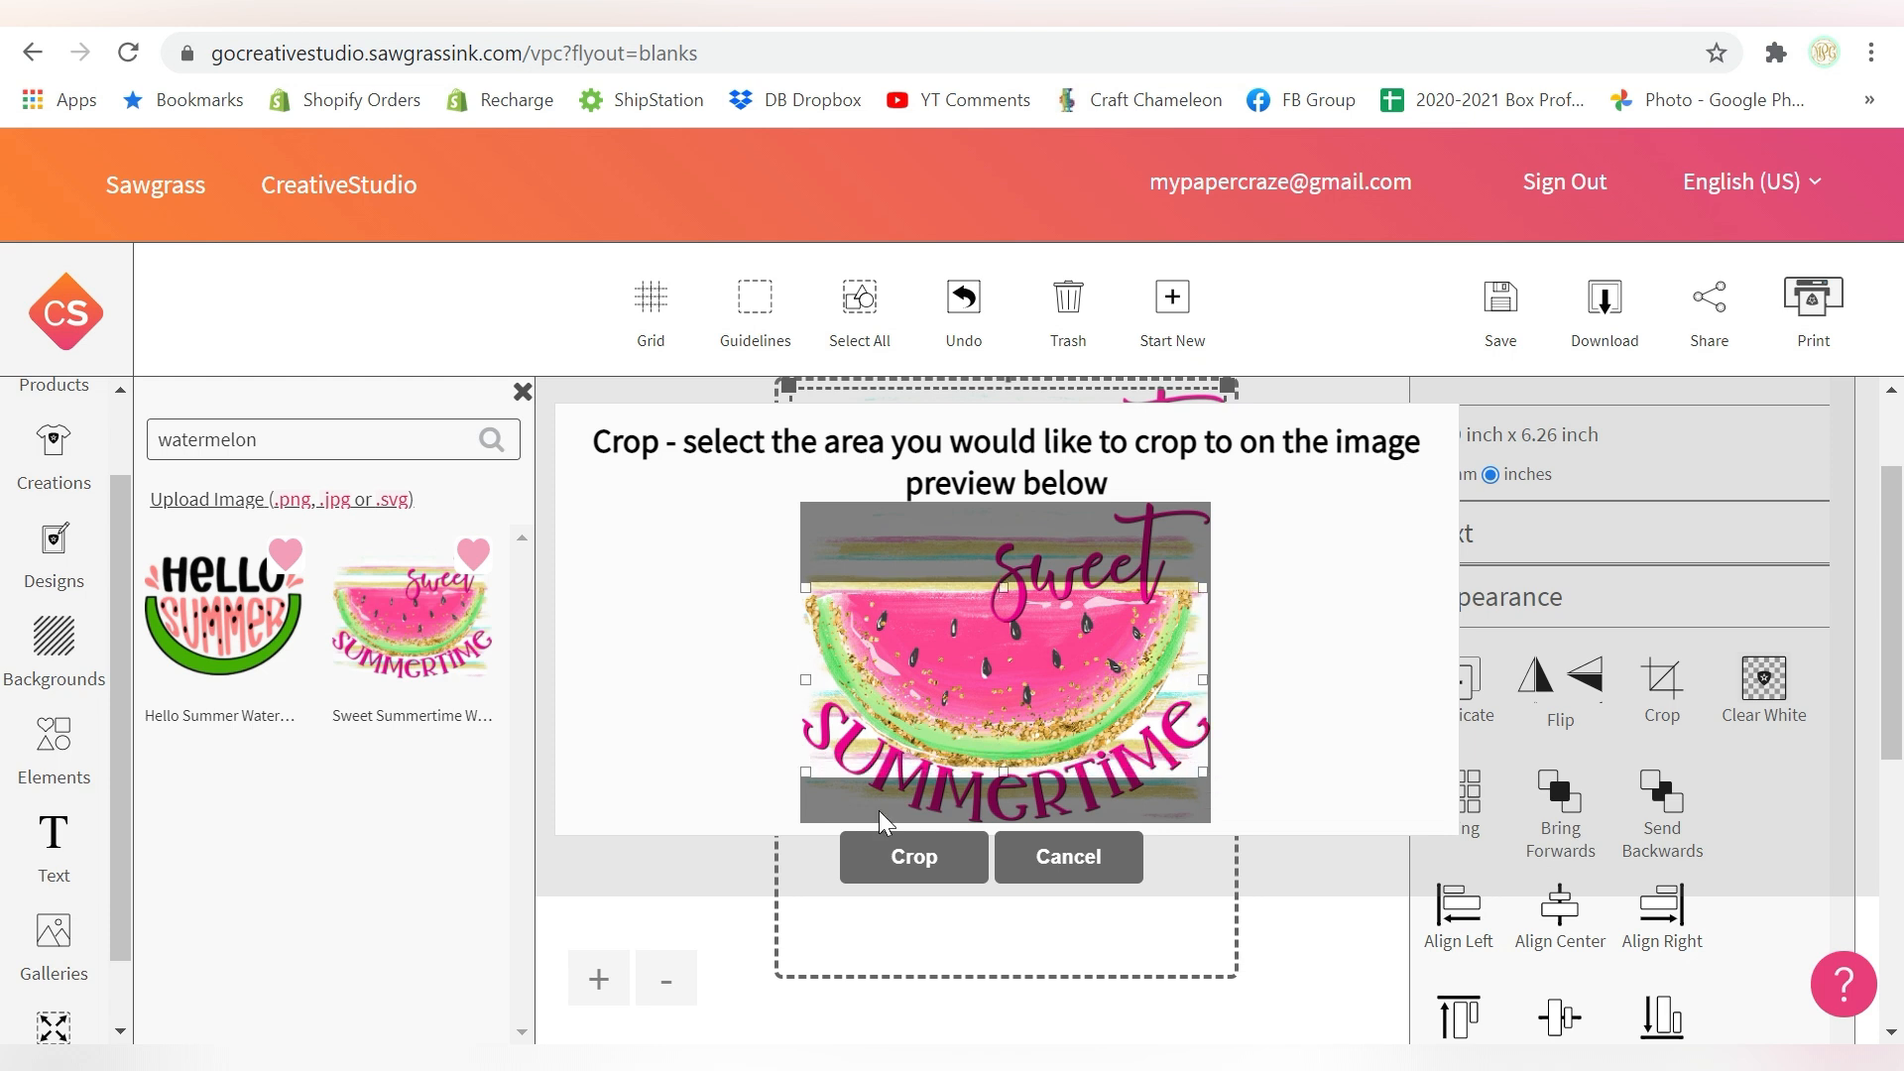
{"action": "left_click", "coordinate": [923, 857]}
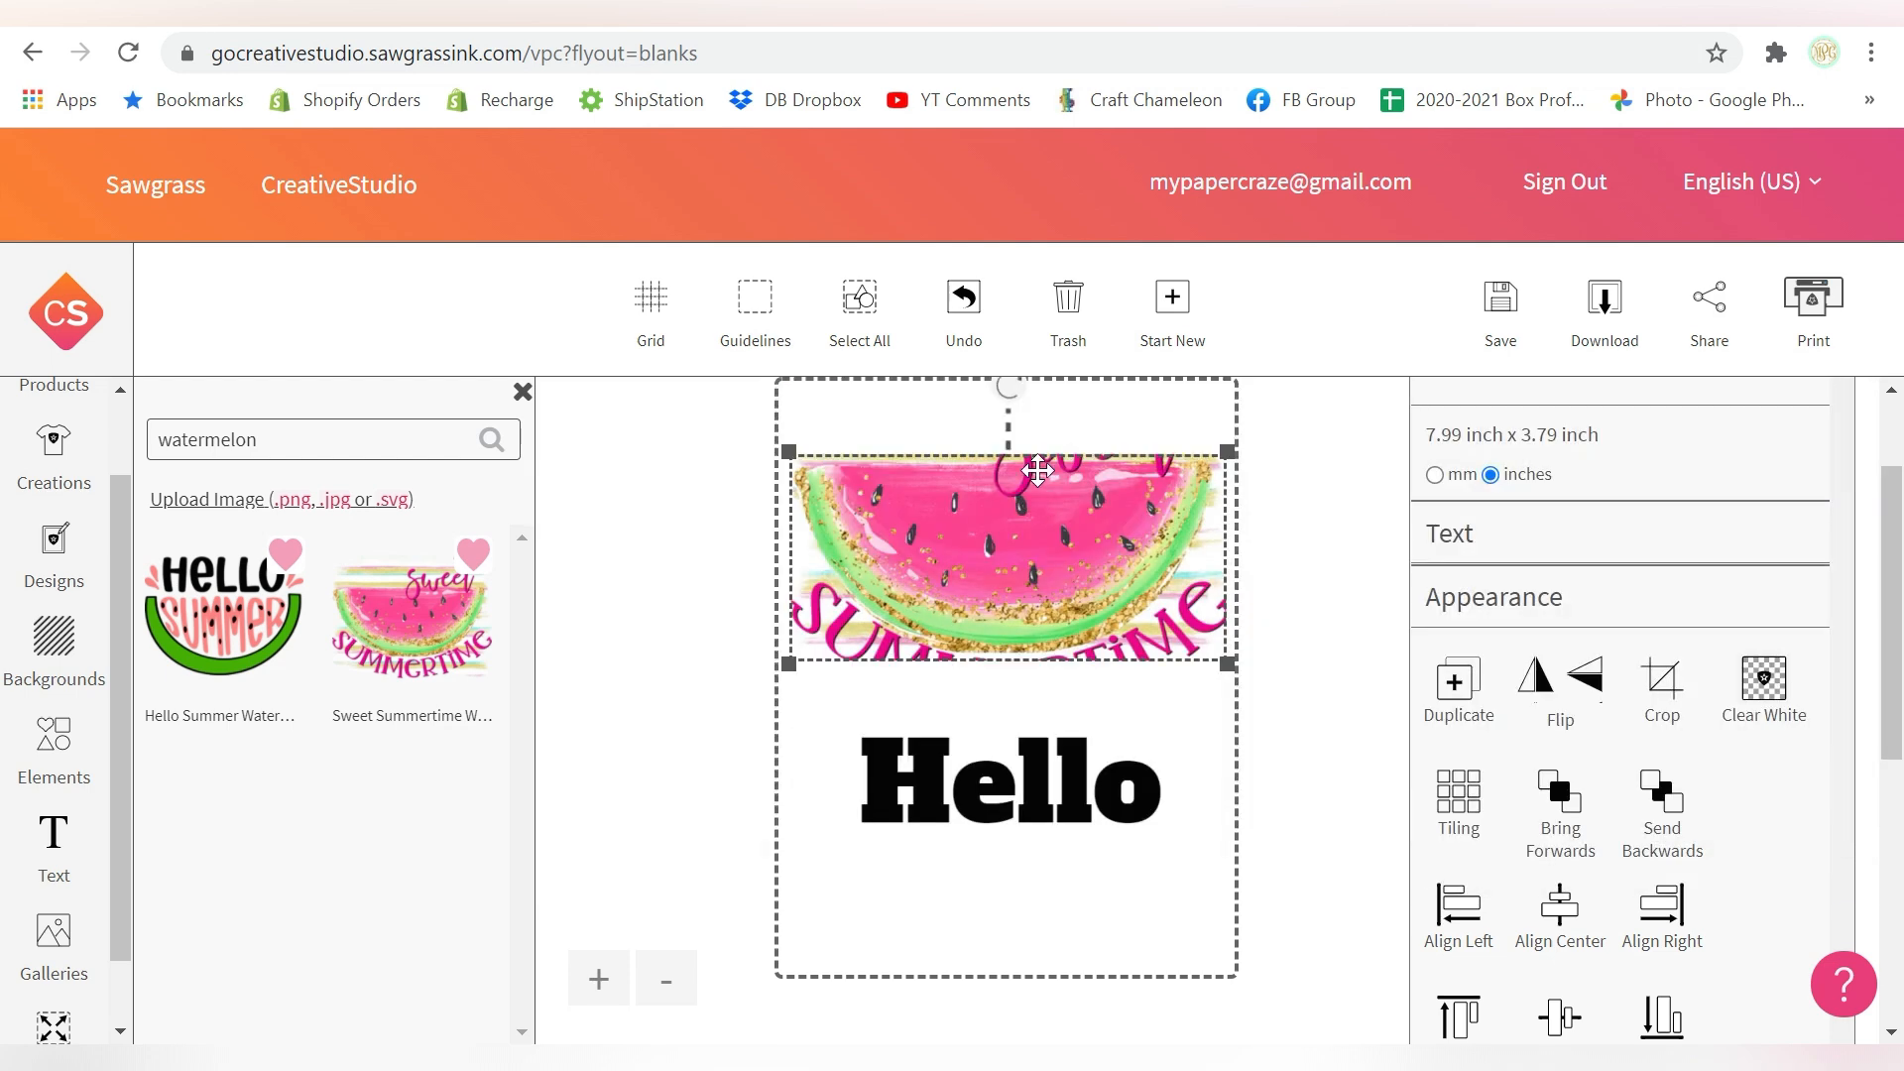
Undo the crop of the watermelon image and delete the image from the canvas.
{"action": "left_click", "coordinate": [961, 297]}
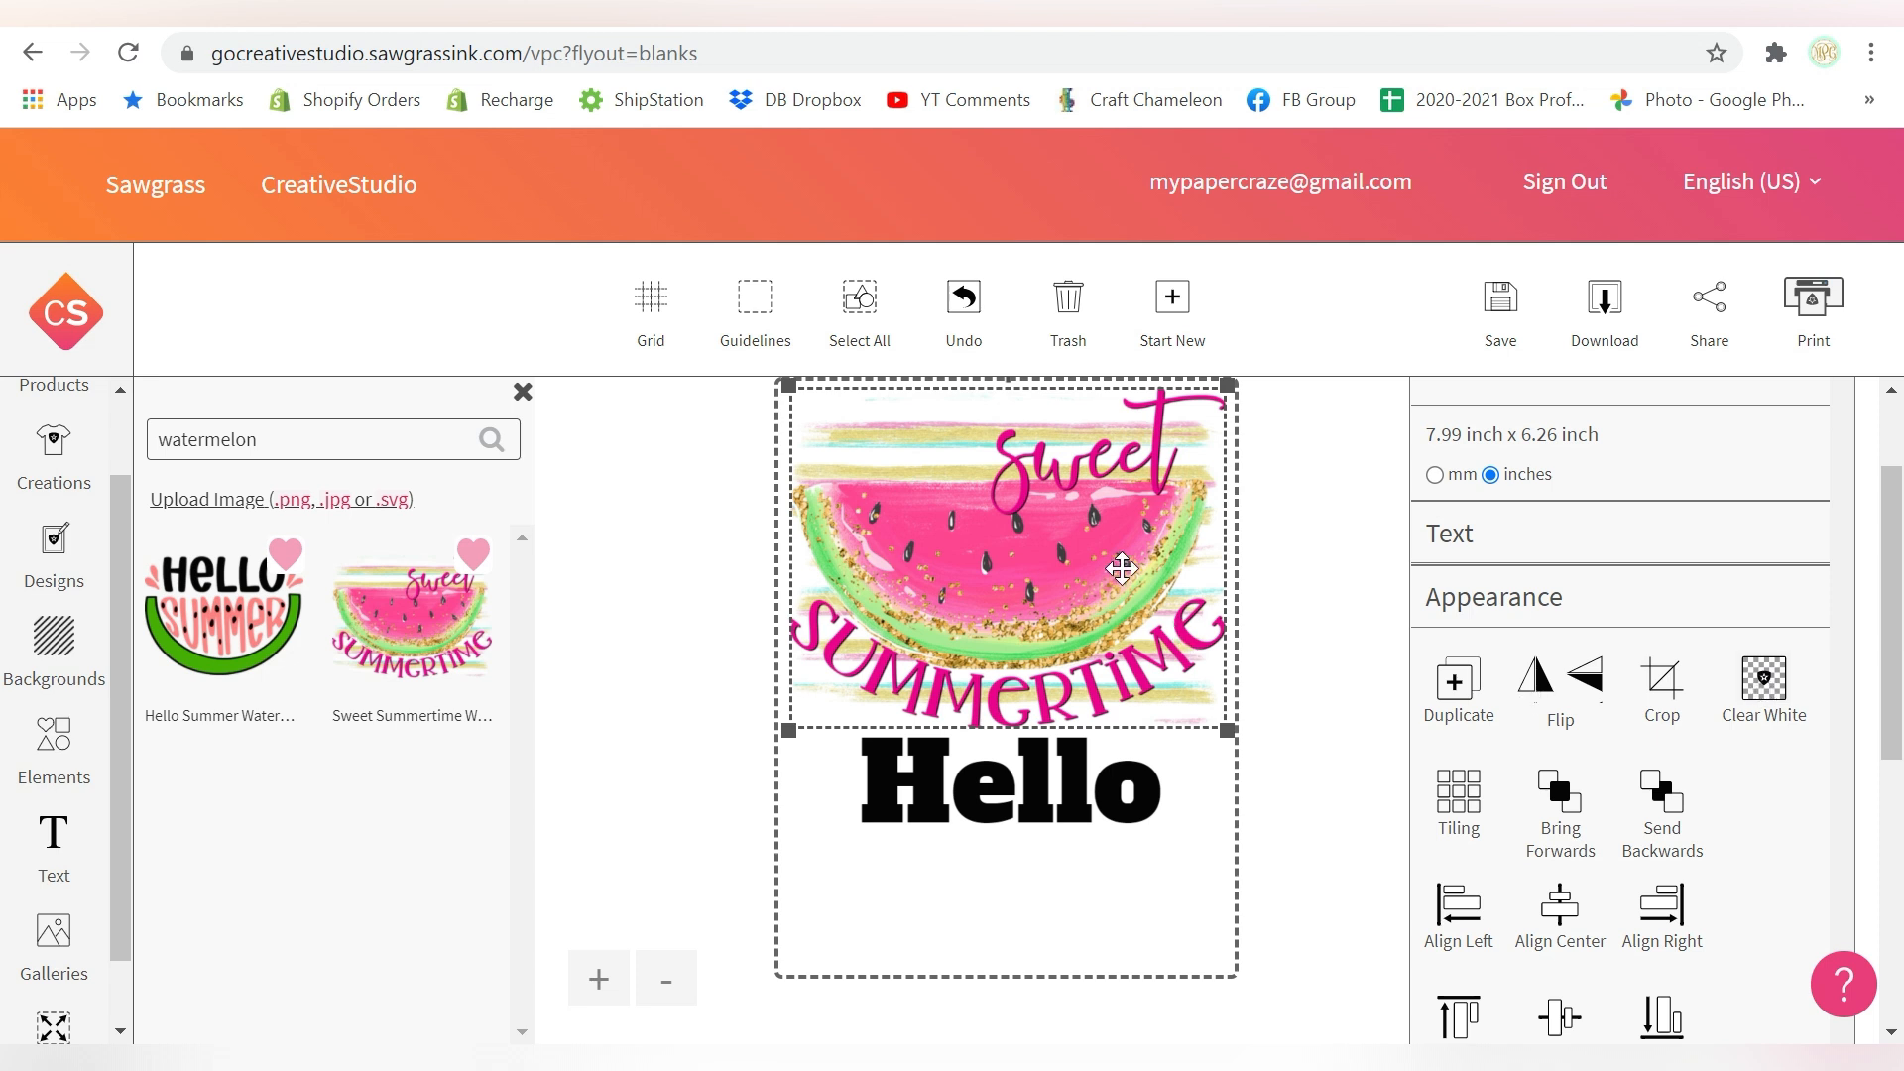
{"action": "key", "text": "Delete"}
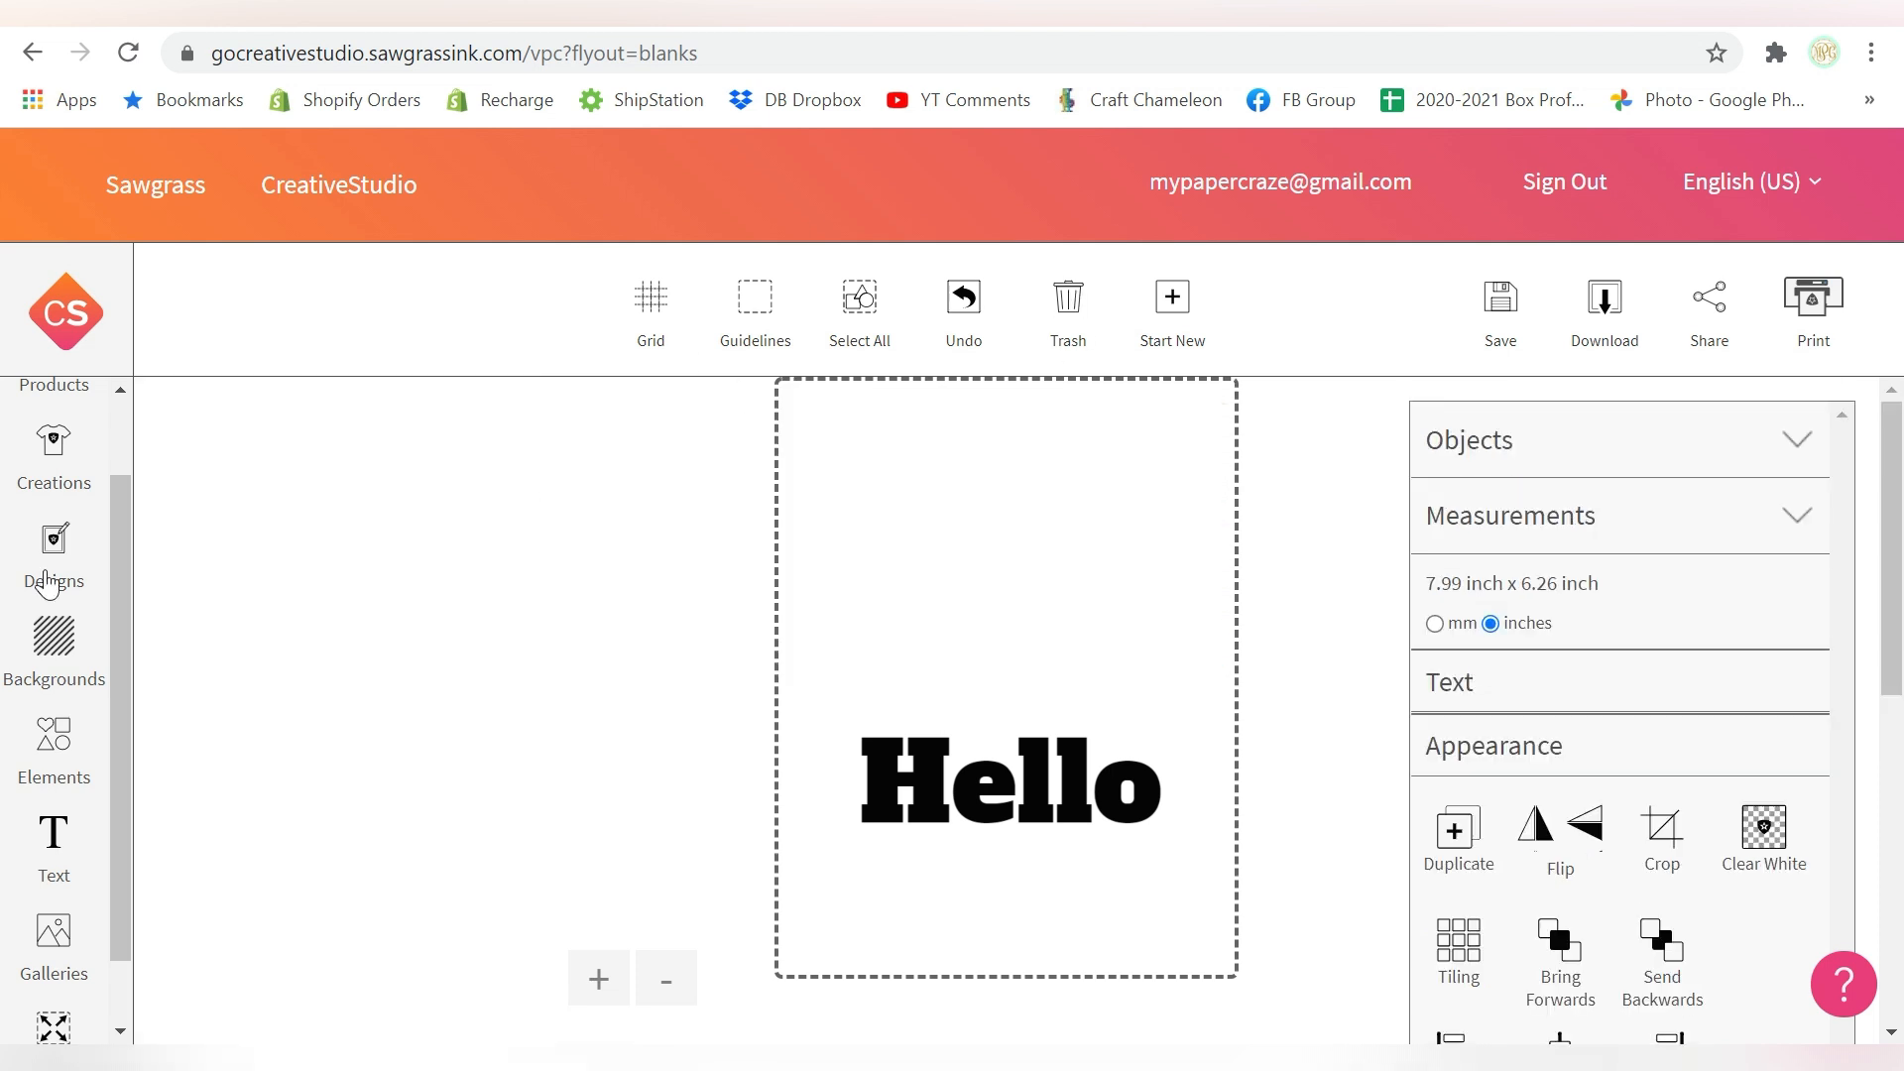
Clear the watermelon search in the gallery and add the "Create Your Own Sunshine" sunflower image, nudging it slightly up.
{"action": "double_click", "coordinate": [198, 440]}
{"action": "key", "text": "BackSpace"}
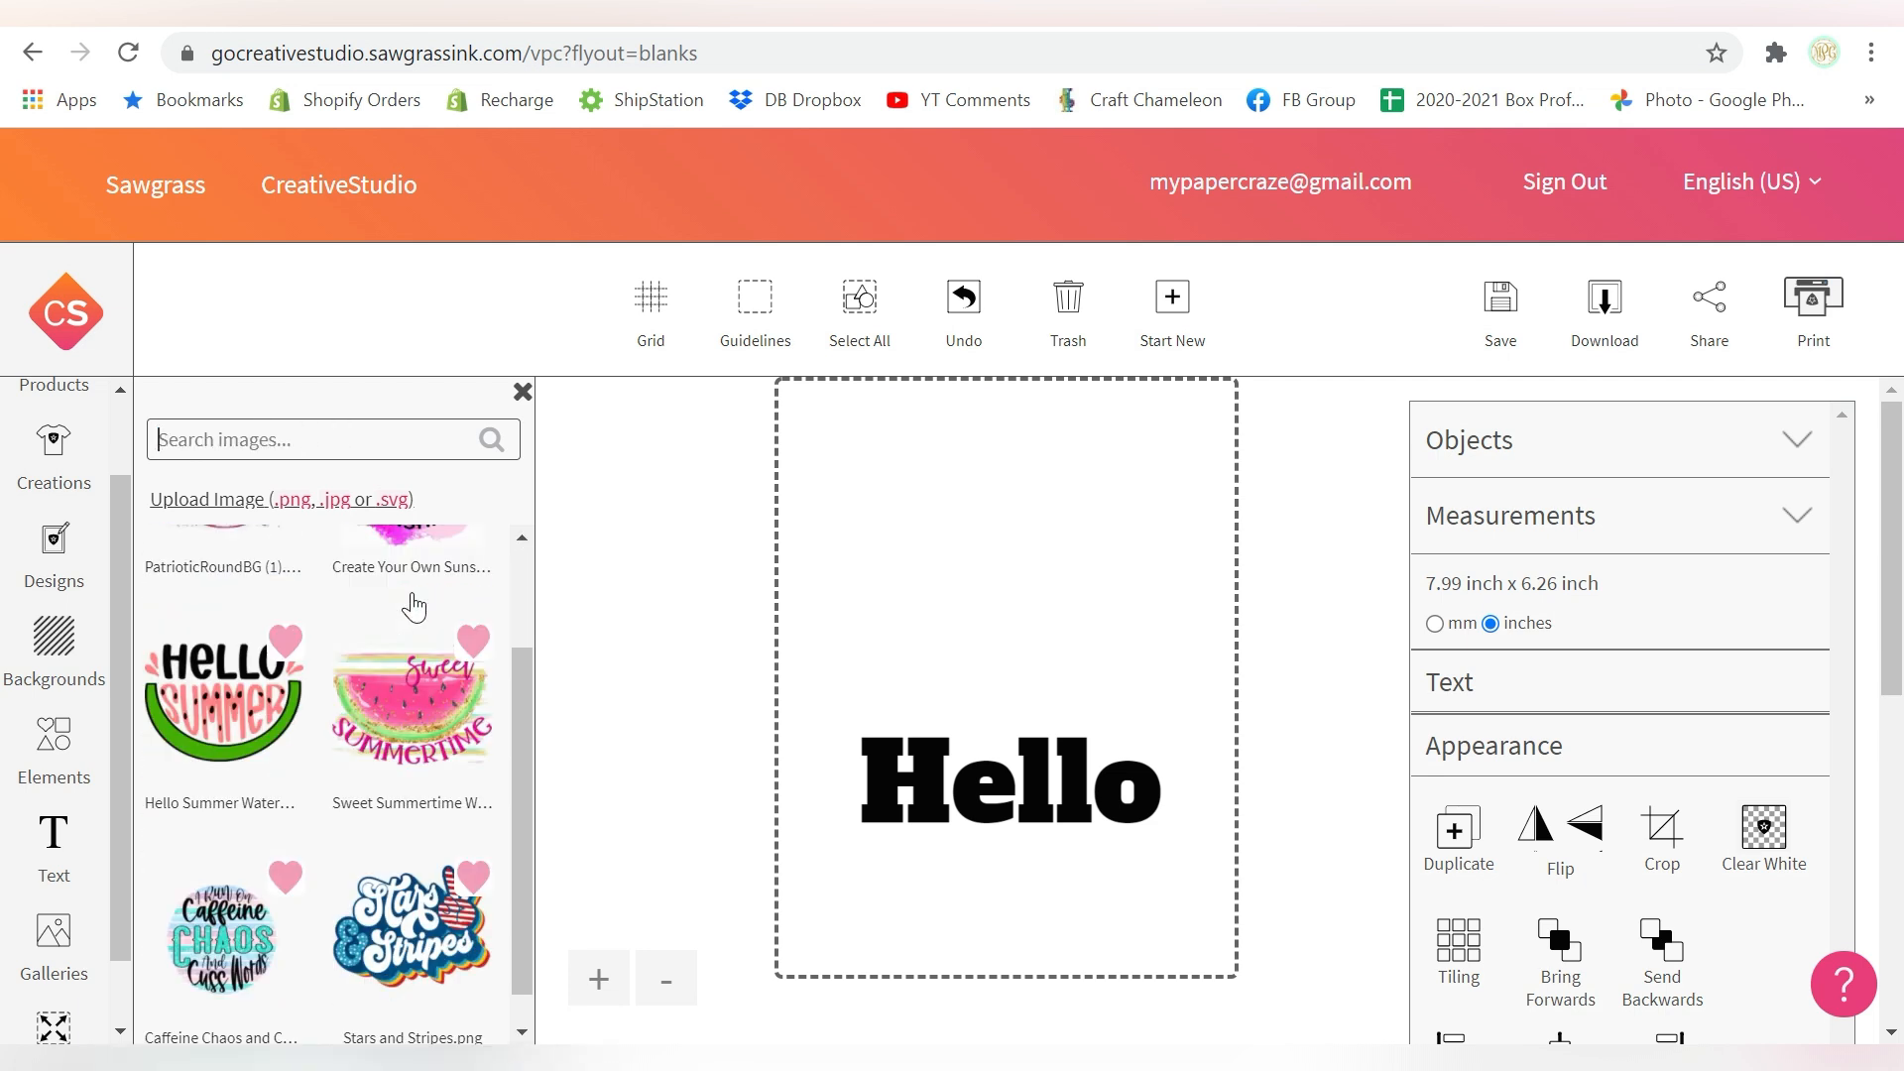
{"action": "left_click", "coordinate": [413, 607]}
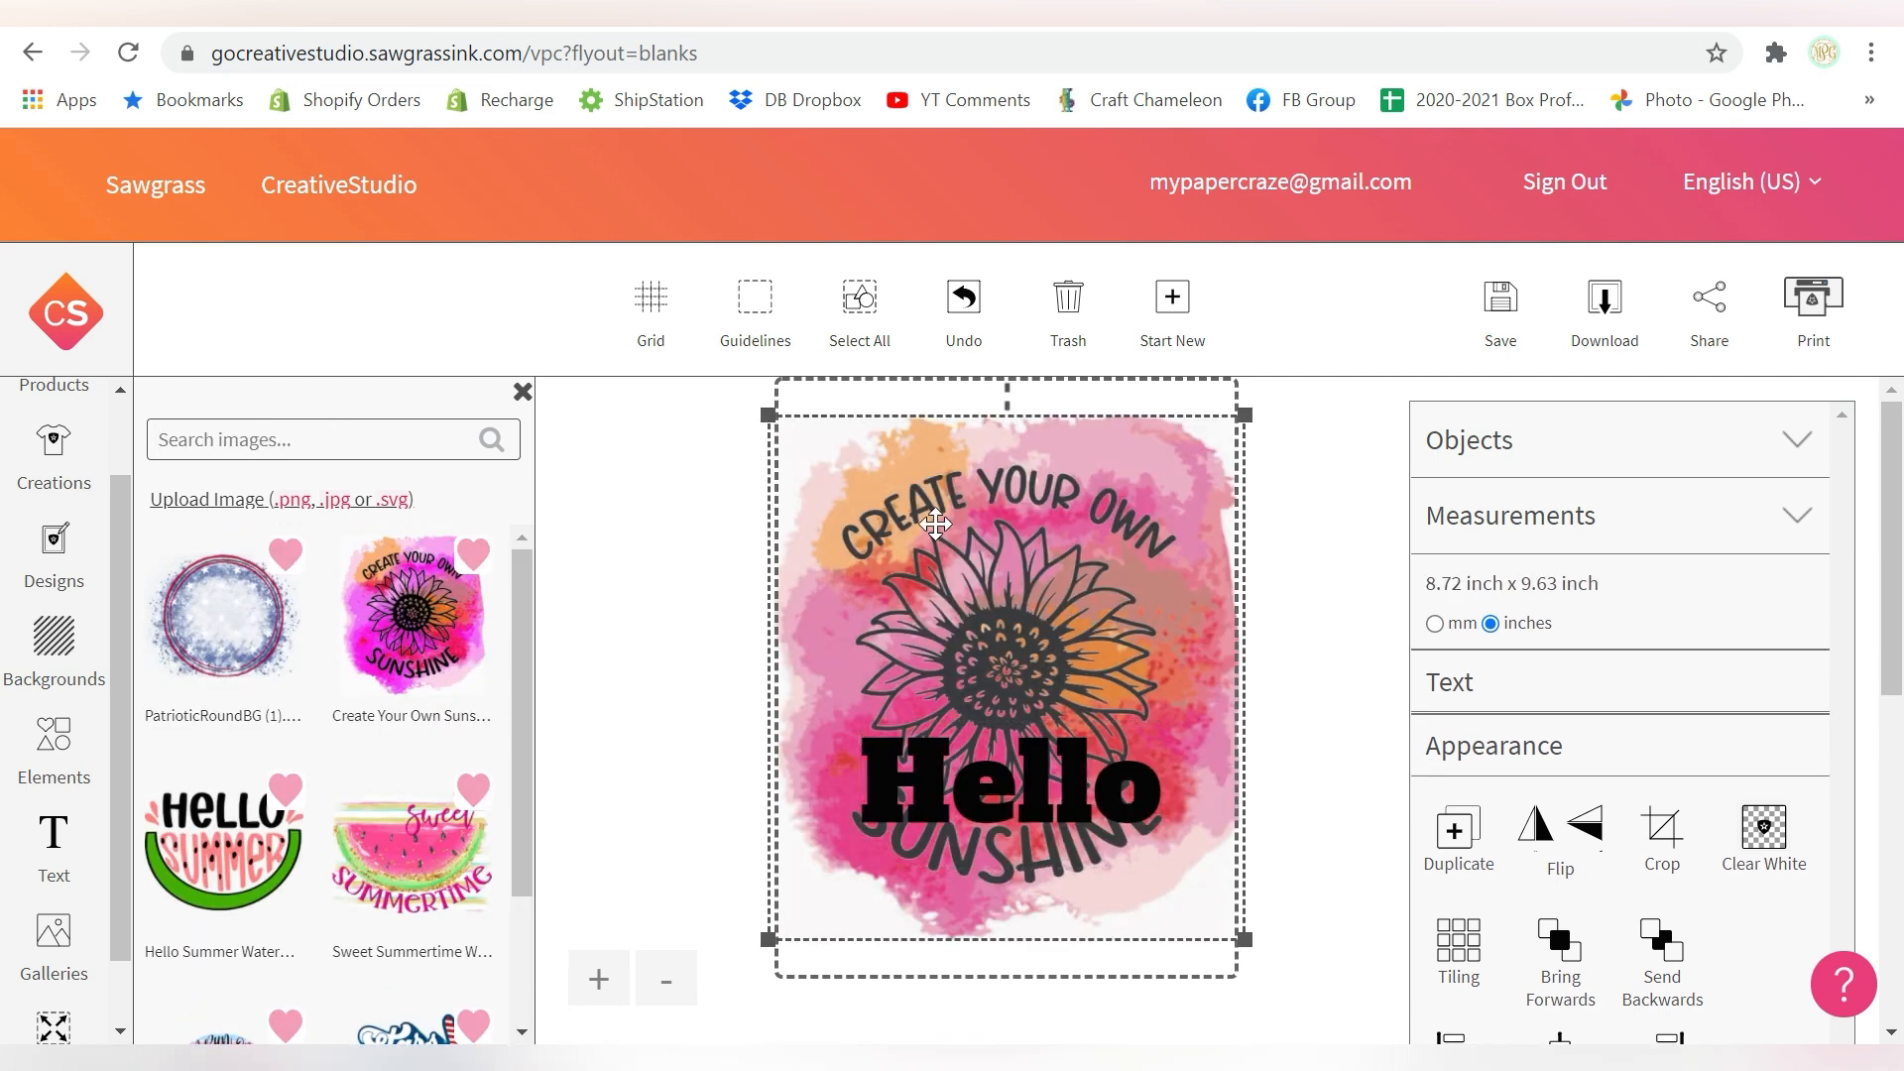
{"action": "mouse_move", "coordinate": [874, 522]}
{"action": "left_mouse_down"}
{"action": "mouse_move", "coordinate": [839, 556]}
{"action": "mouse_move", "coordinate": [894, 516]}
{"action": "left_mouse_up"}
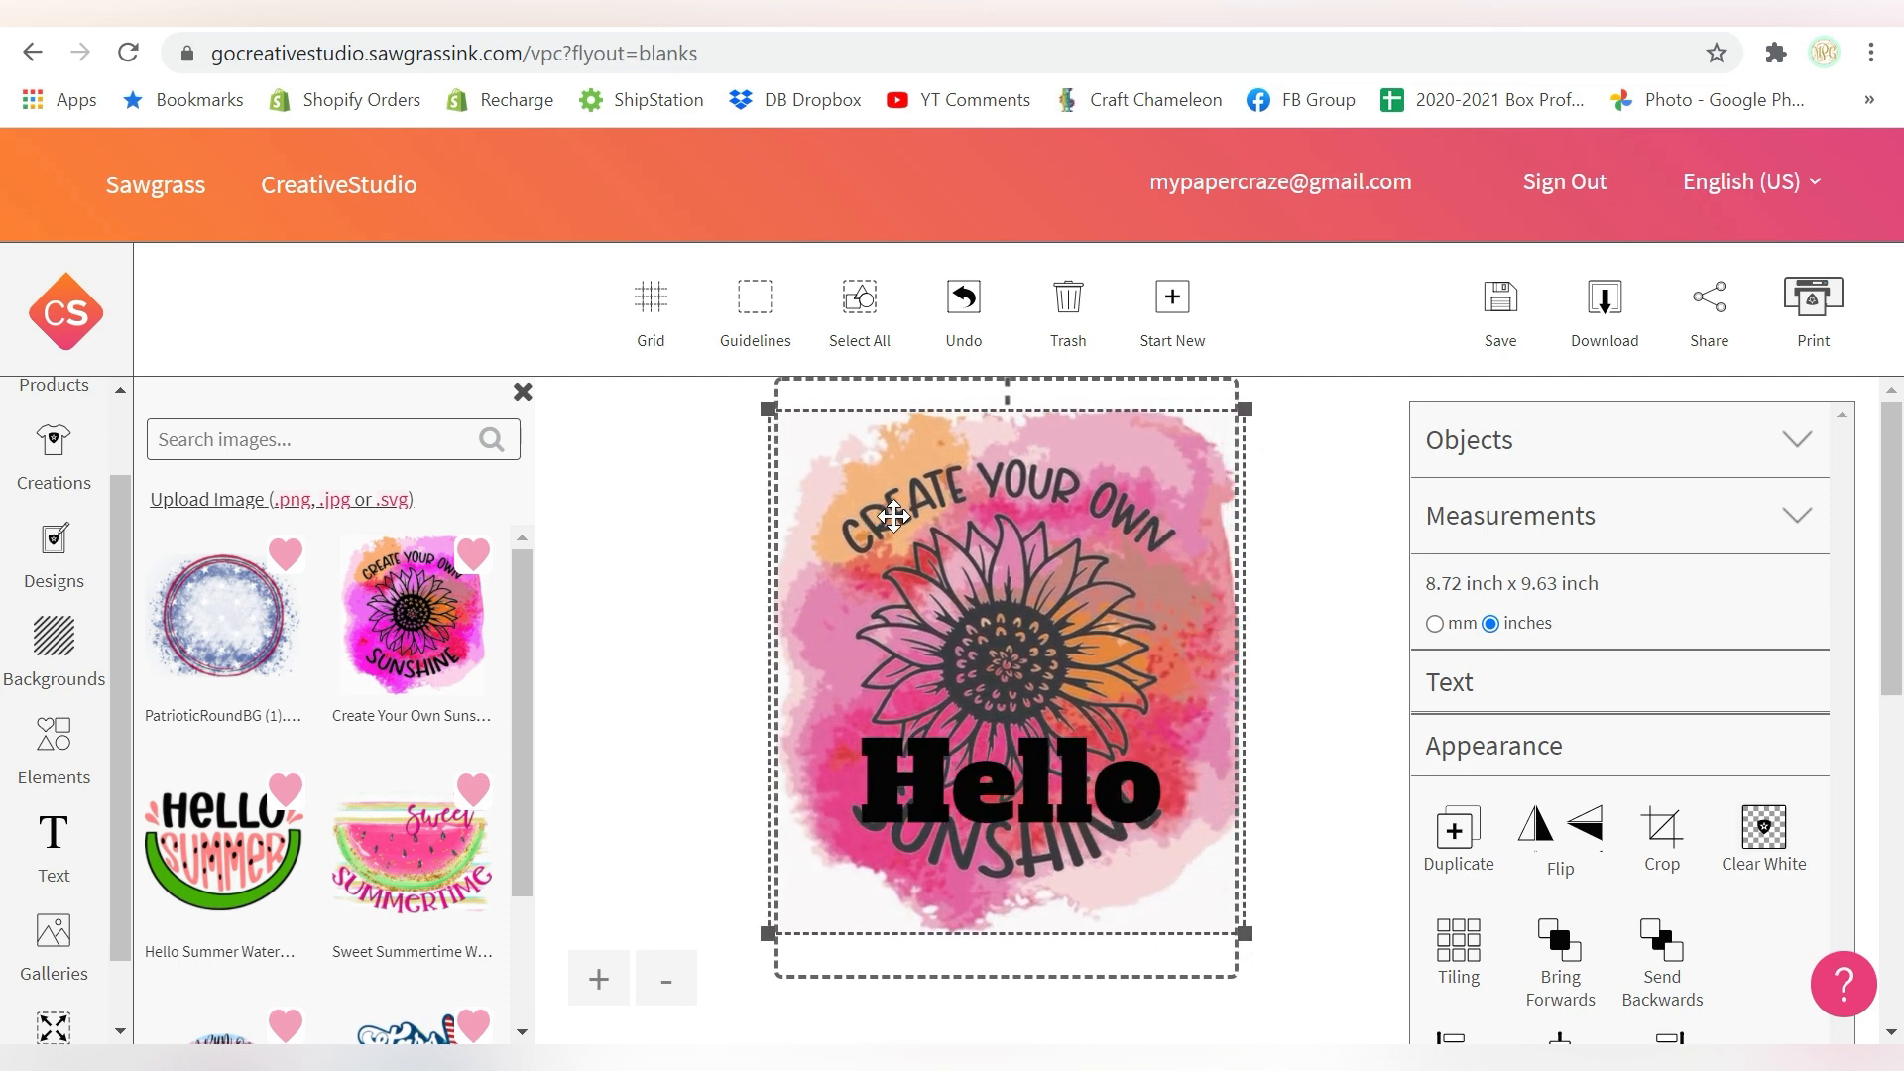
Remove the white background around the sunflower image with Clear White and save the result.
{"action": "left_click", "coordinate": [1774, 831]}
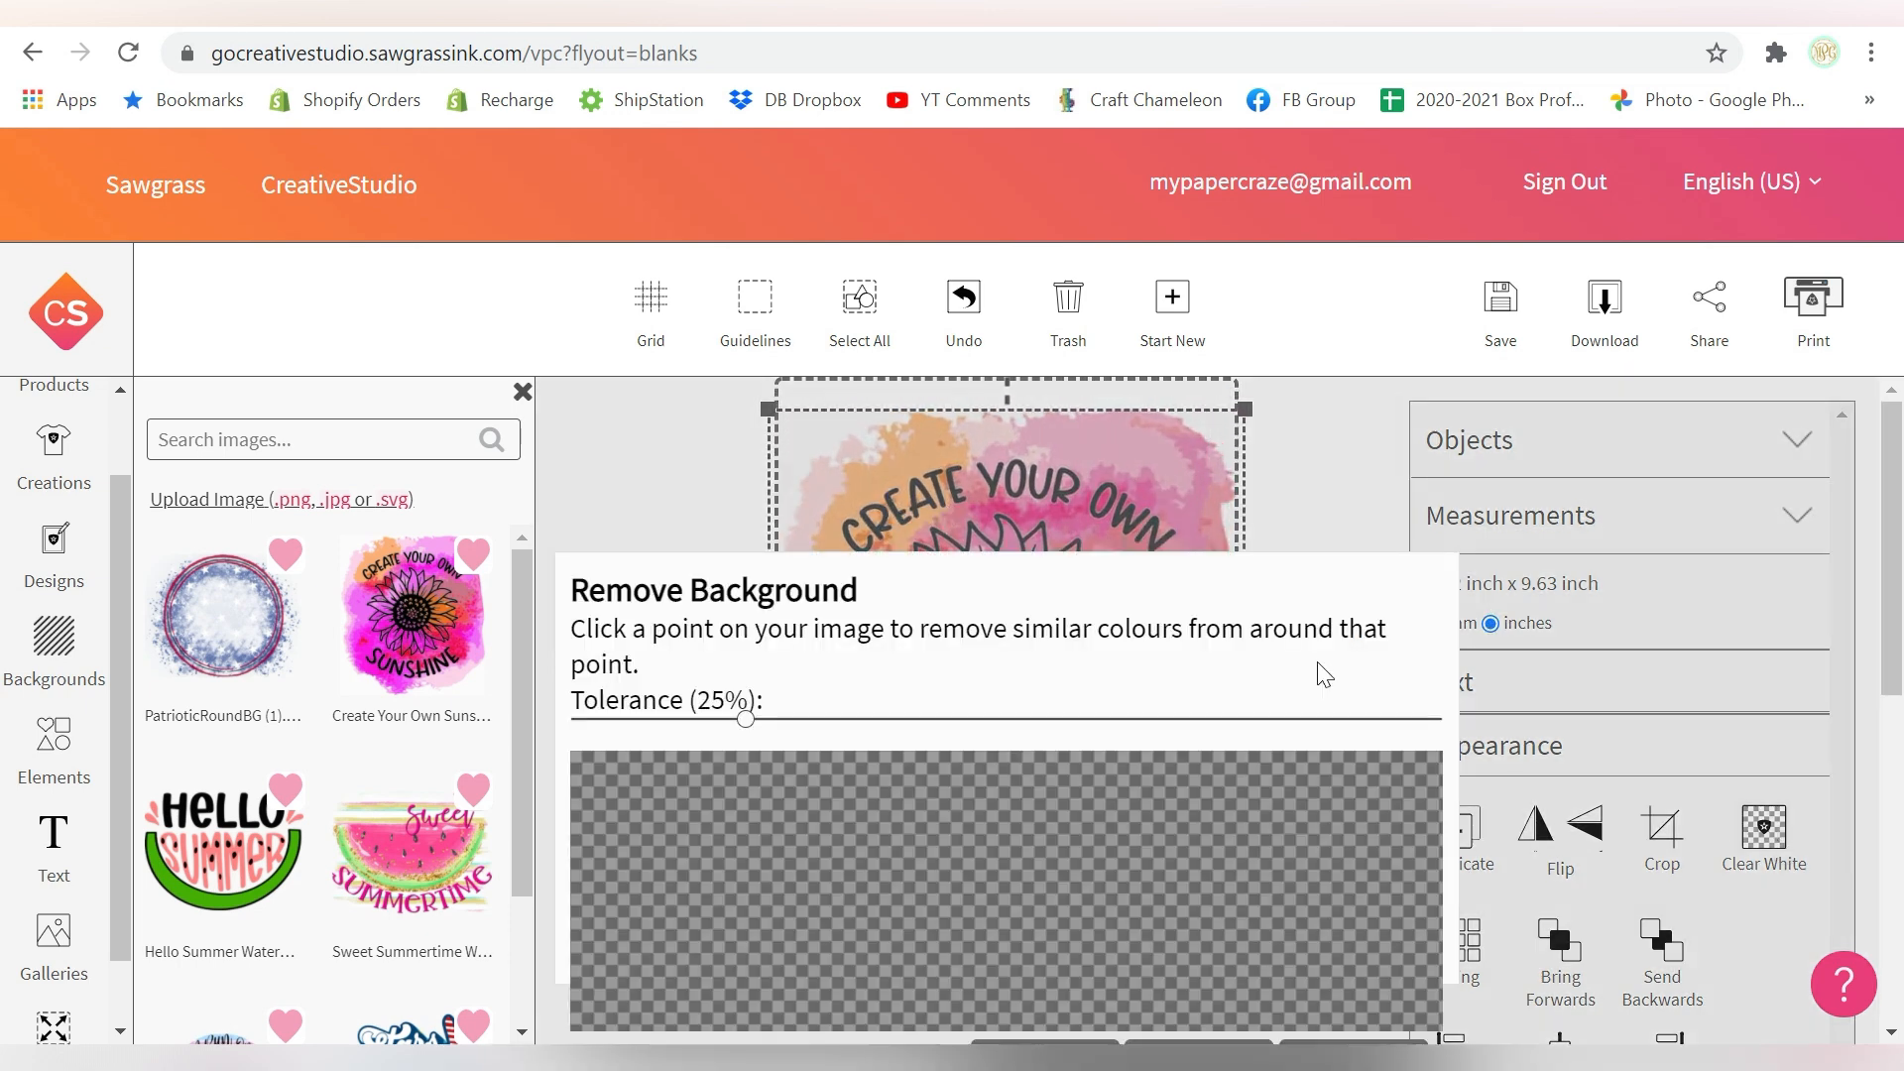
{"action": "scroll", "coordinate": [837, 612], "scroll_direction": "down", "scroll_amount": 2}
{"action": "scroll", "coordinate": [839, 612], "scroll_direction": "up", "scroll_amount": 1}
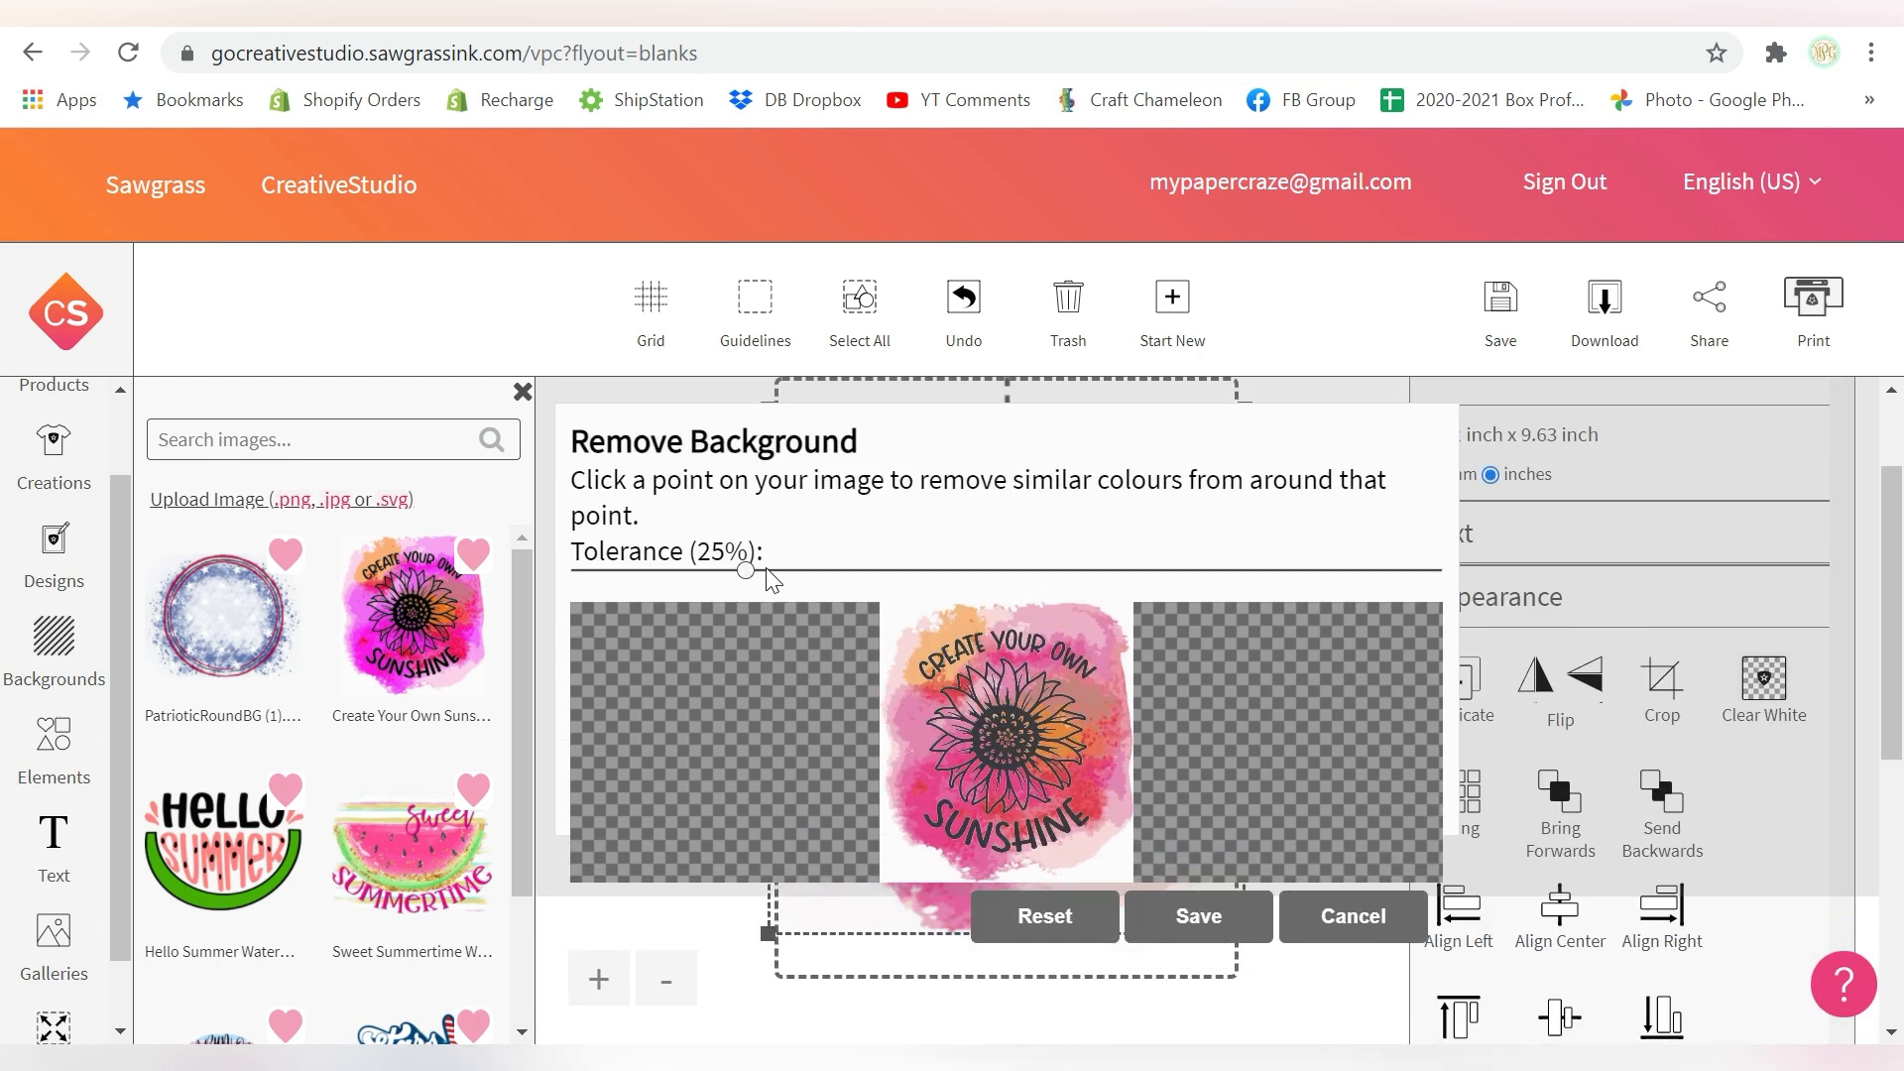
{"action": "left_click", "coordinate": [904, 631]}
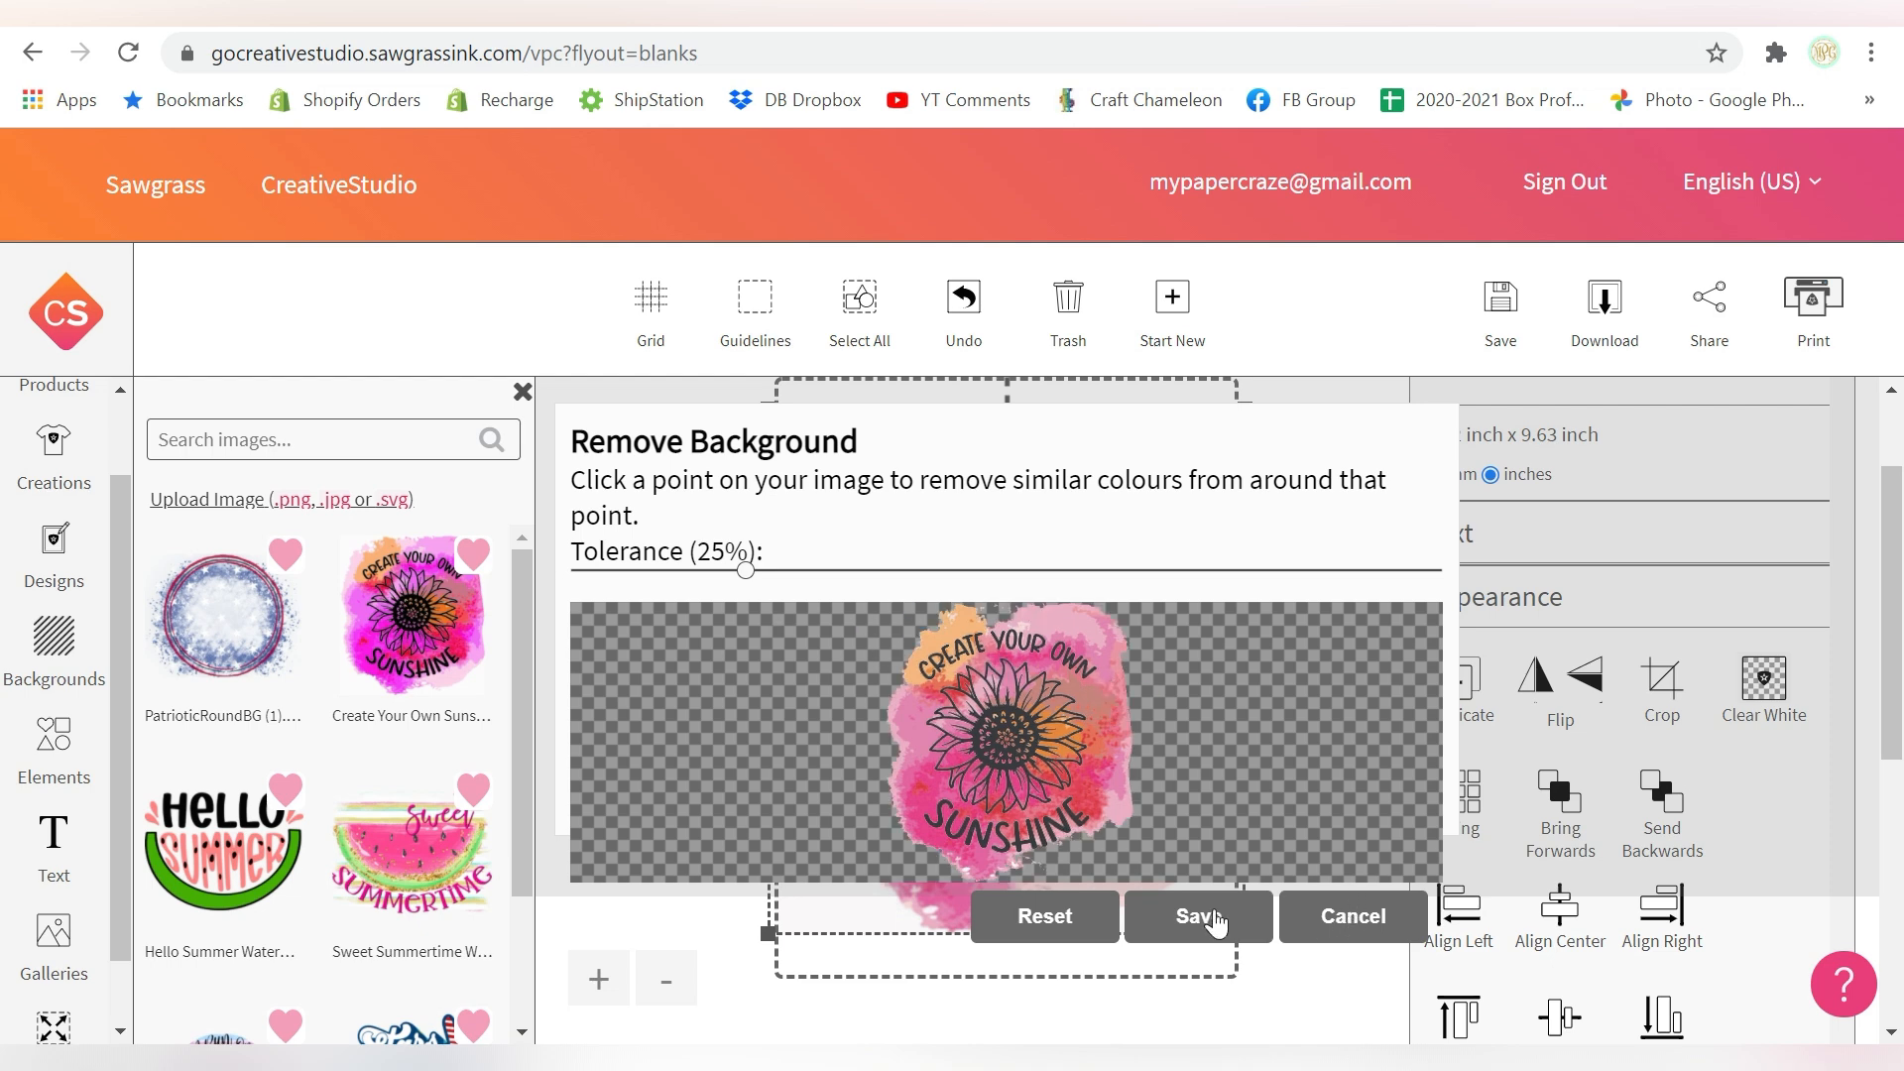
{"action": "left_click", "coordinate": [1202, 917]}
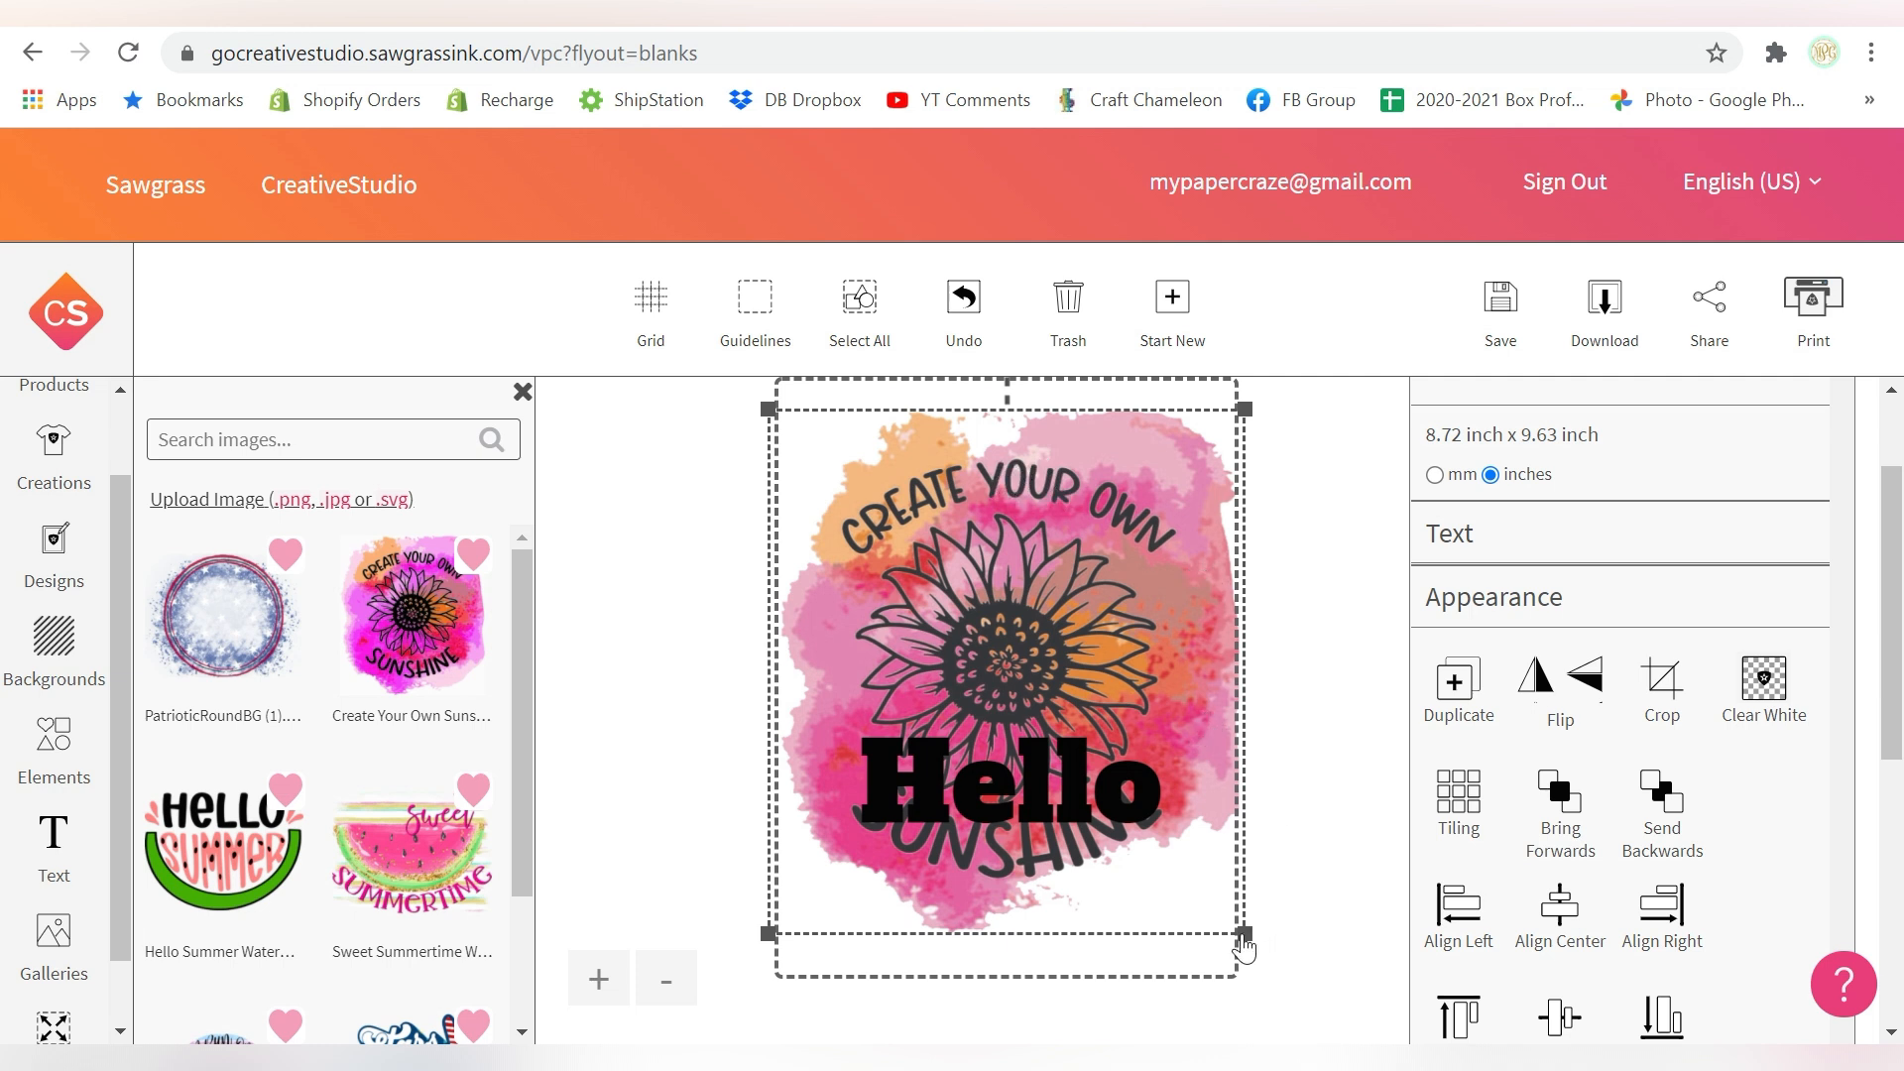
Shrink the sunflower image, move it to the canvas's upper edge, and place the Hello text directly below it.
{"action": "left_click_drag", "start_coordinate": [1246, 936], "coordinate": [1126, 823]}
{"action": "left_click", "coordinate": [986, 794]}
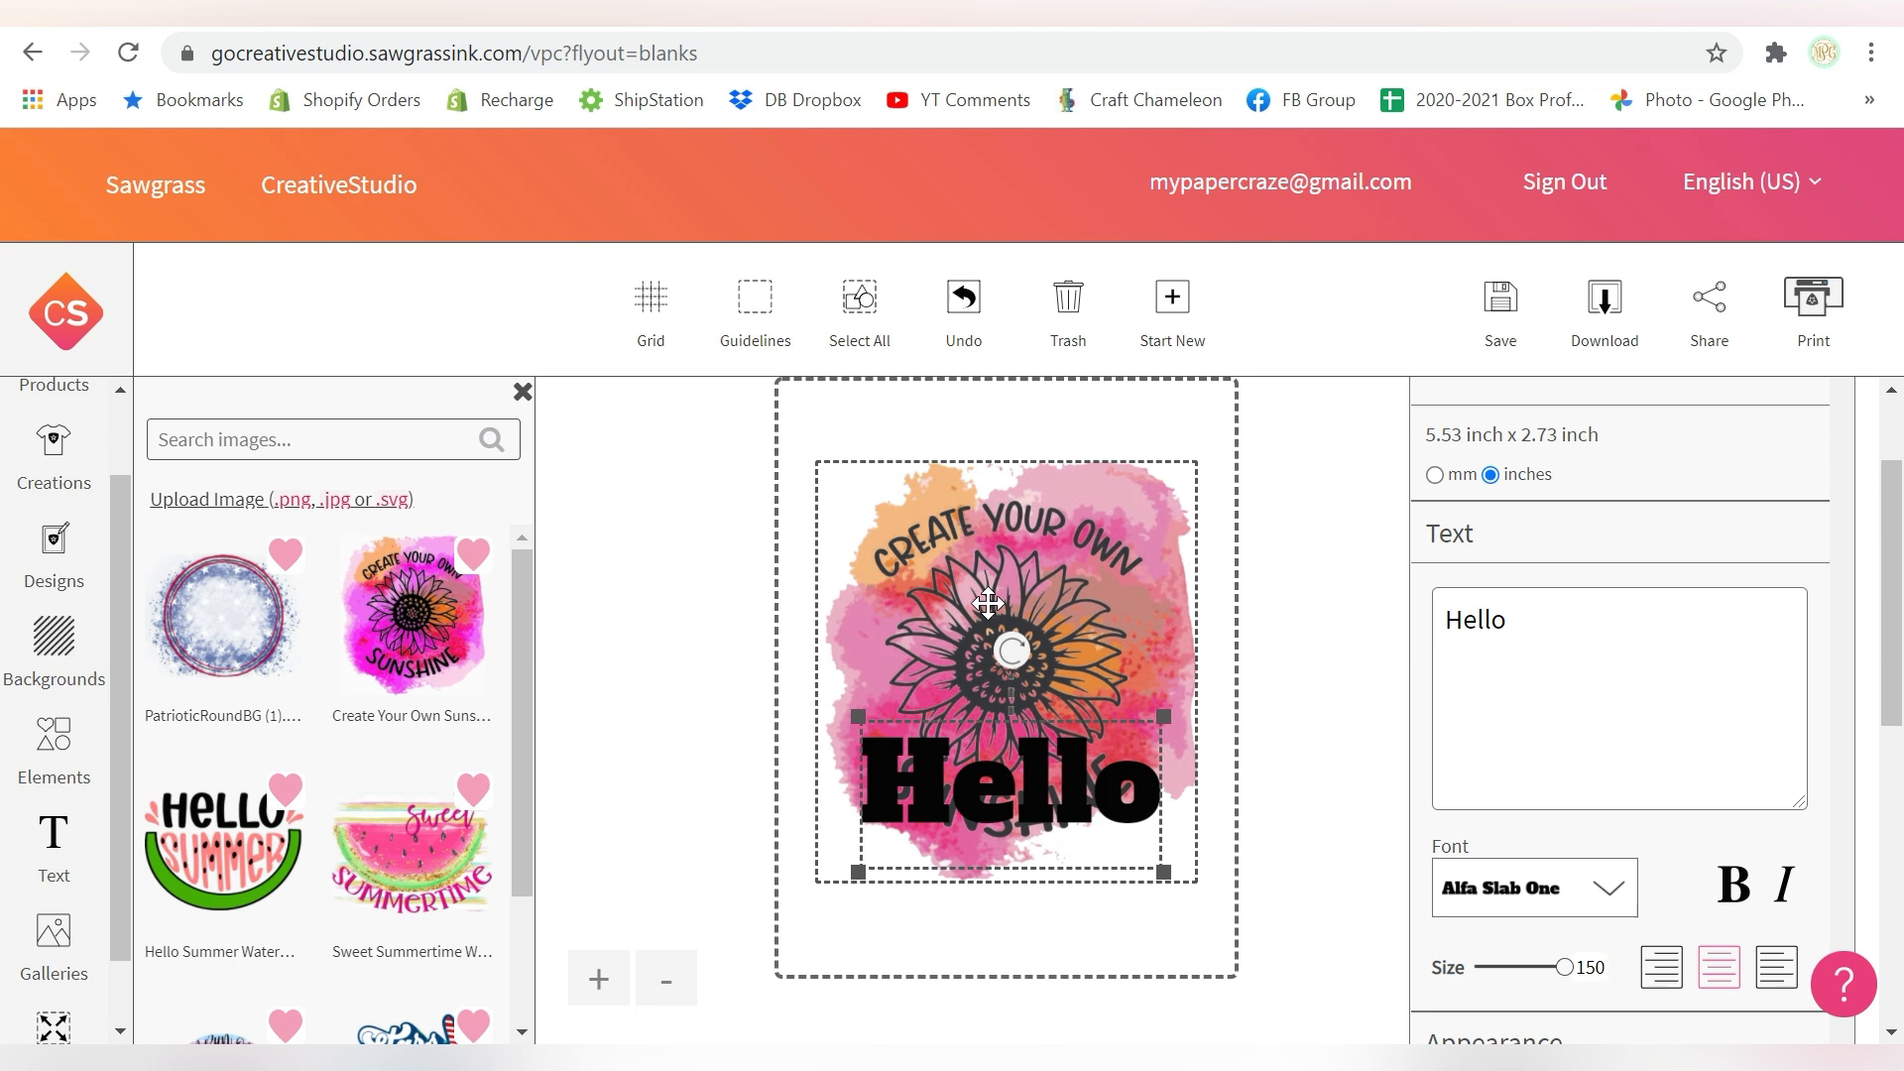
{"action": "left_click_drag", "start_coordinate": [988, 602], "coordinate": [984, 542]}
{"action": "left_click_drag", "start_coordinate": [1001, 795], "coordinate": [1001, 881]}
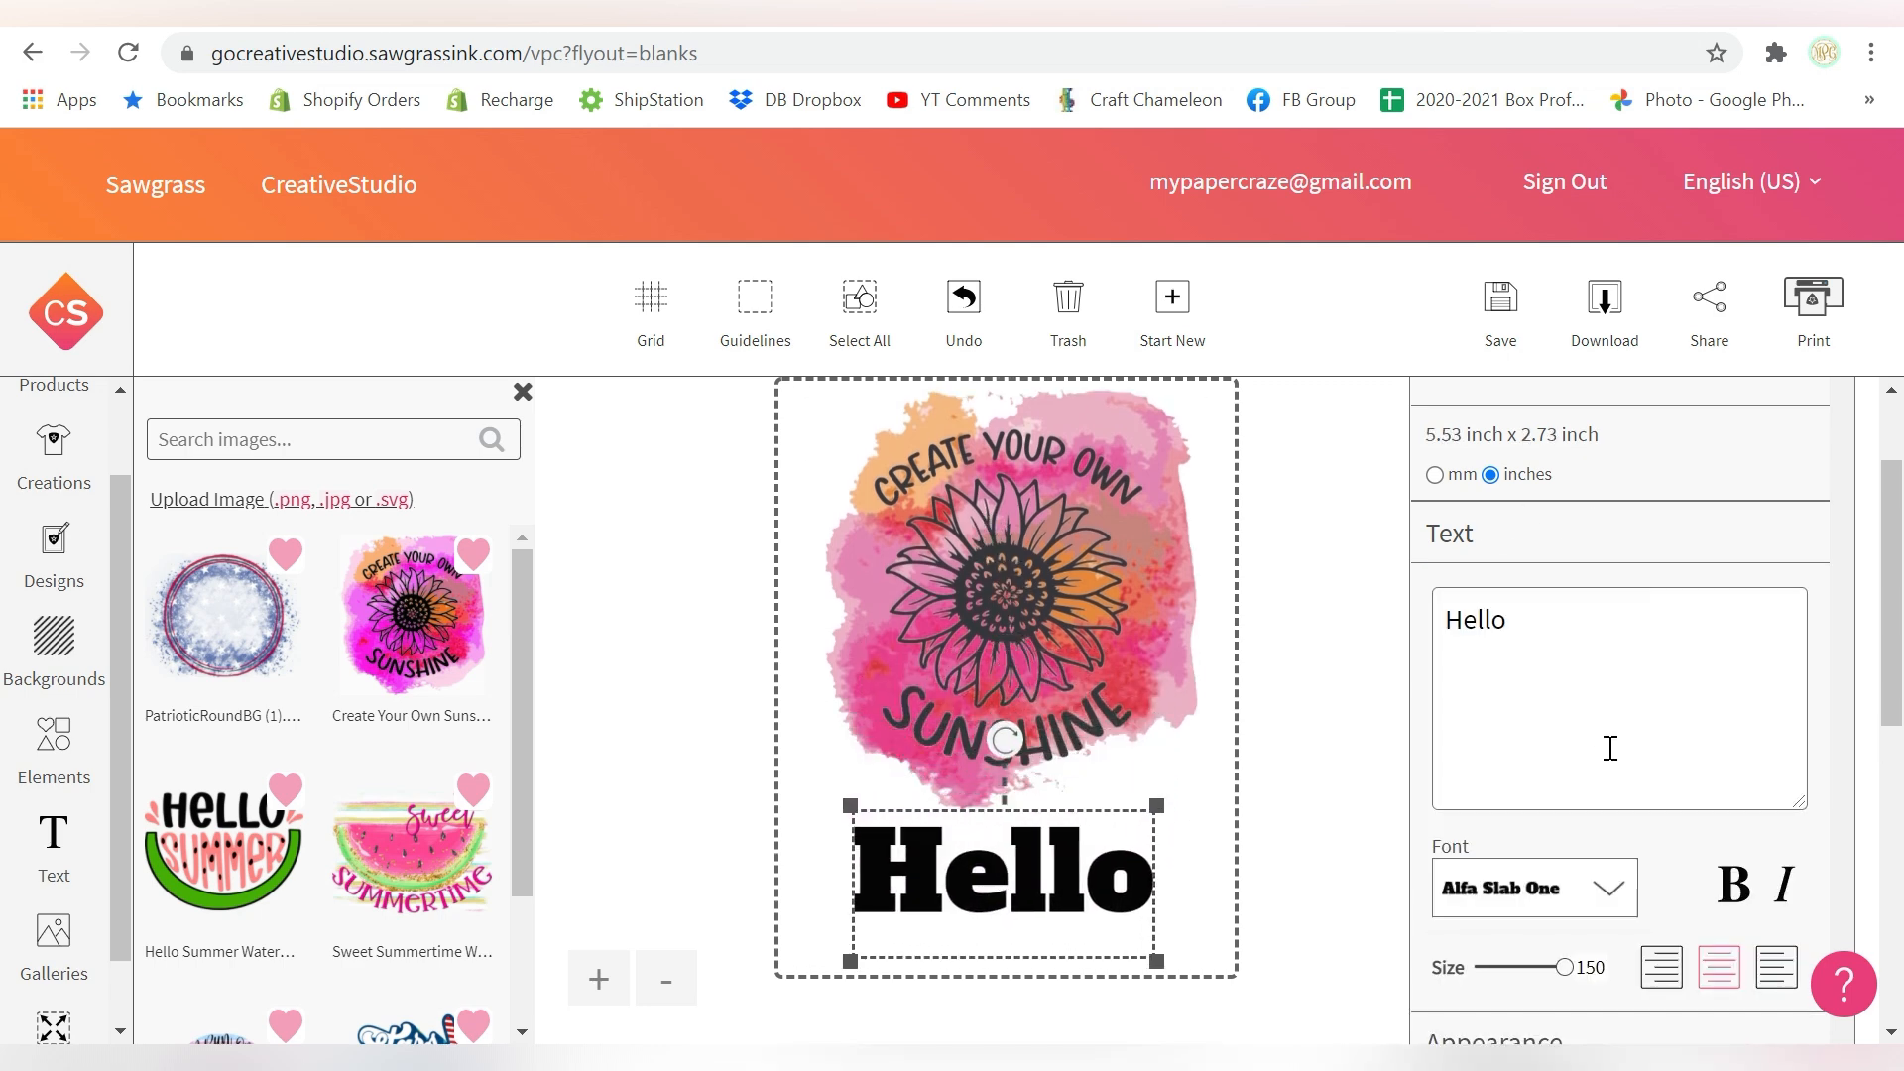
Try tiling a shrunken sunflower image from the canvas's upper-left corner, and undo the tiling.
{"action": "scroll", "coordinate": [1611, 748], "scroll_direction": "down", "scroll_amount": 5}
{"action": "left_click", "coordinate": [1061, 518]}
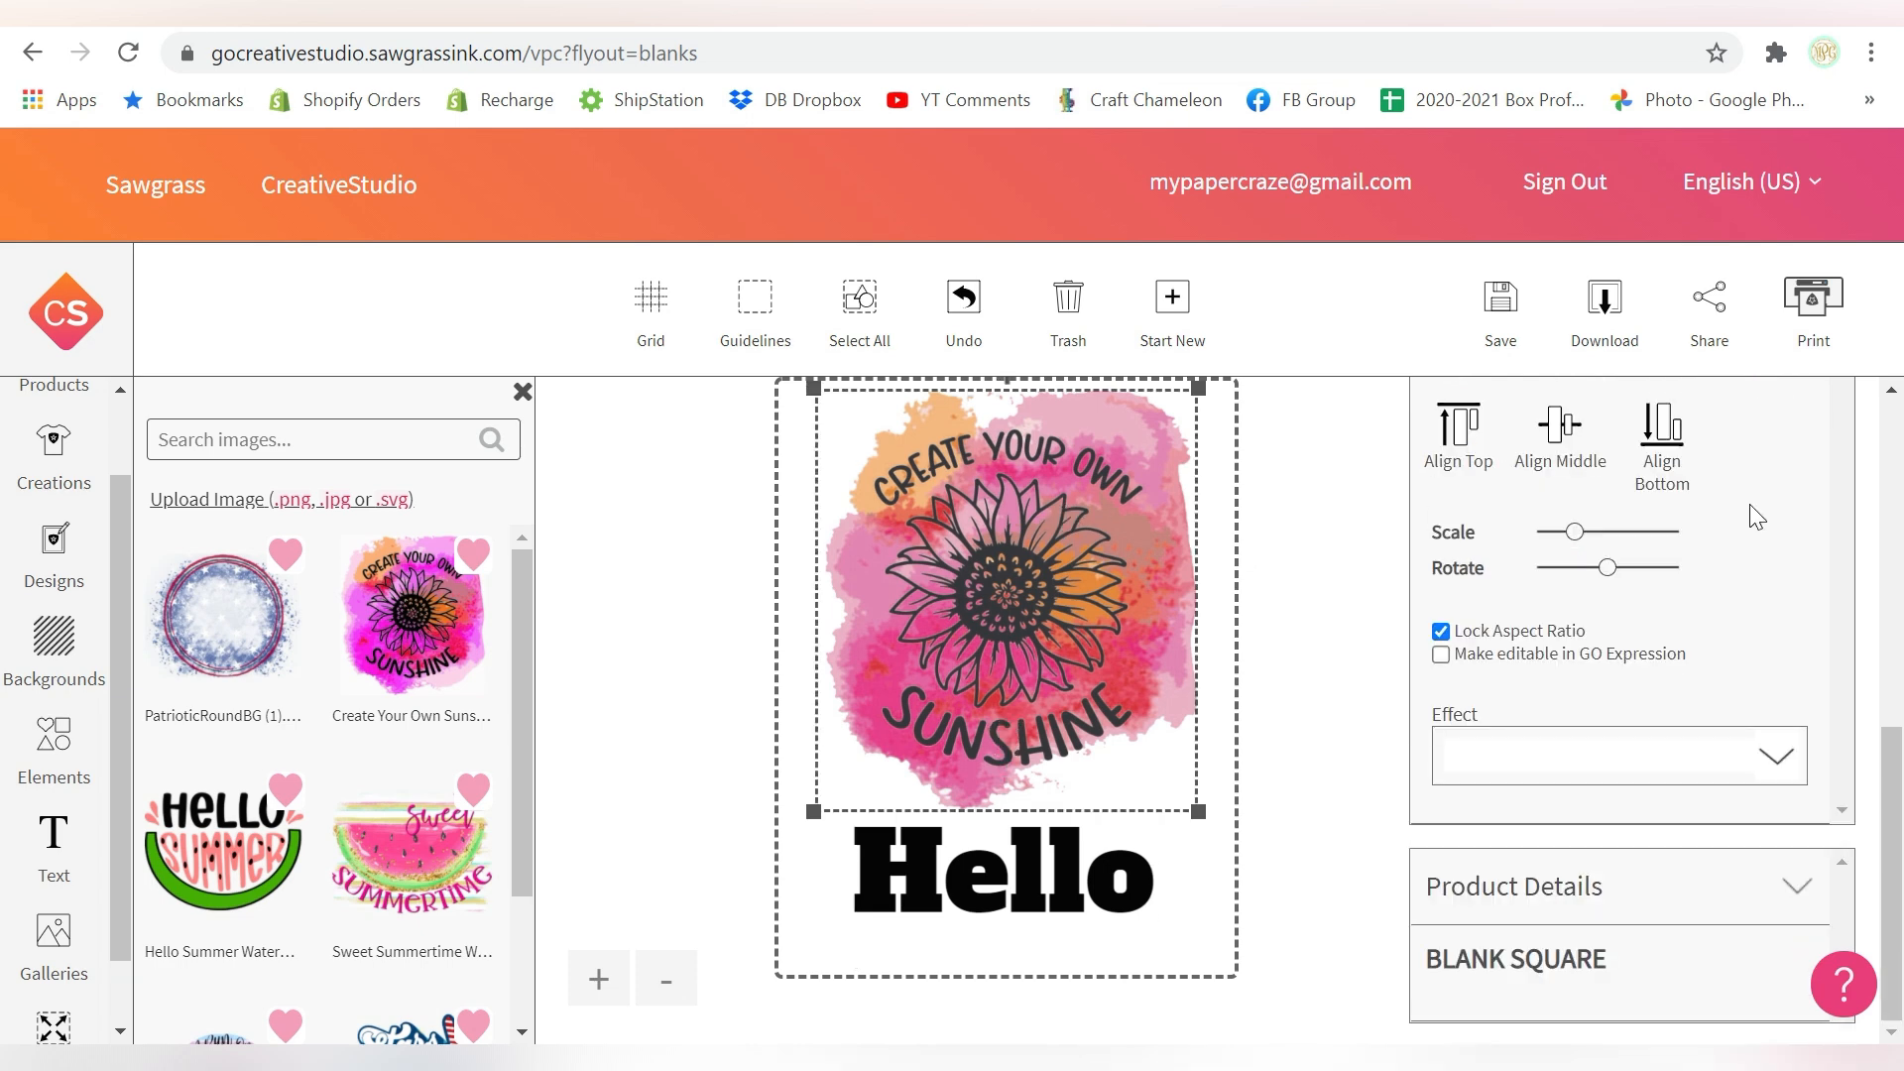
{"action": "scroll", "coordinate": [1757, 516], "scroll_direction": "up", "scroll_amount": 5}
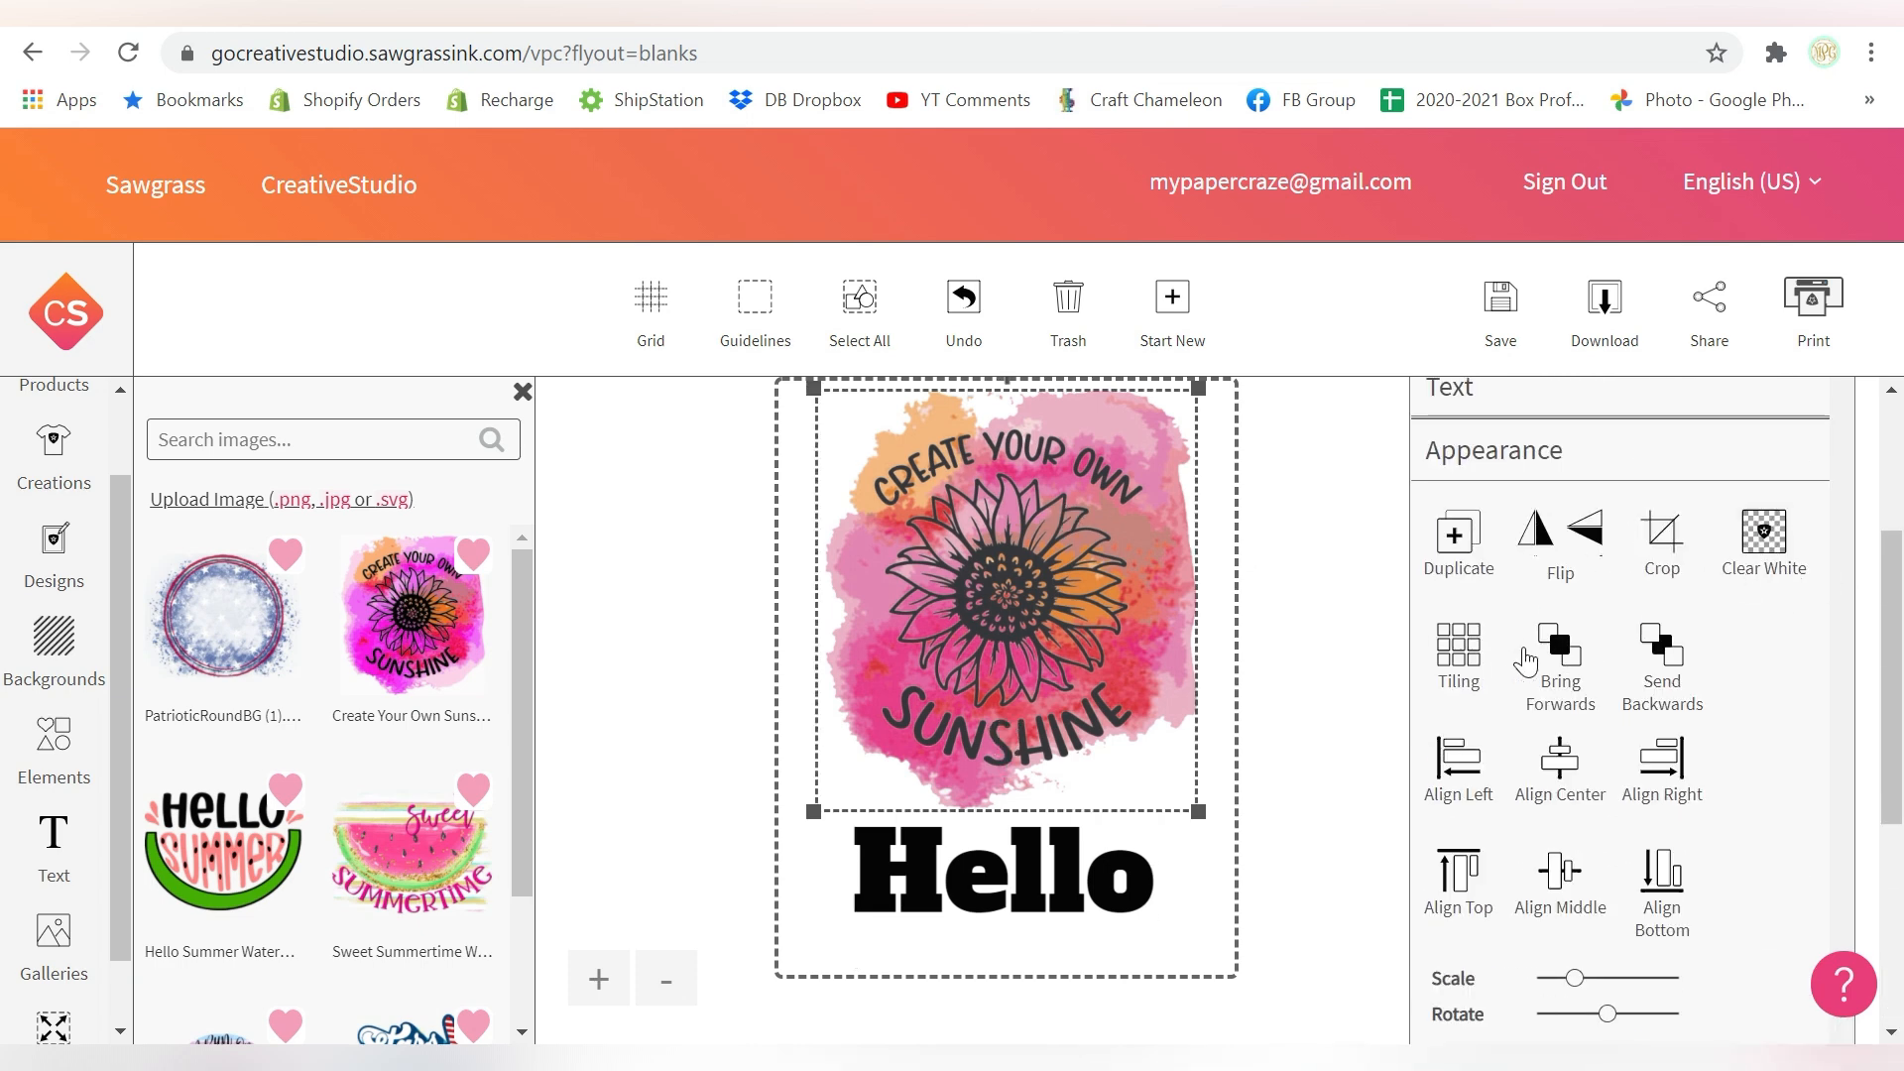
{"action": "left_click_drag", "start_coordinate": [1198, 816], "coordinate": [1131, 723]}
{"action": "left_click_drag", "start_coordinate": [1006, 567], "coordinate": [890, 493]}
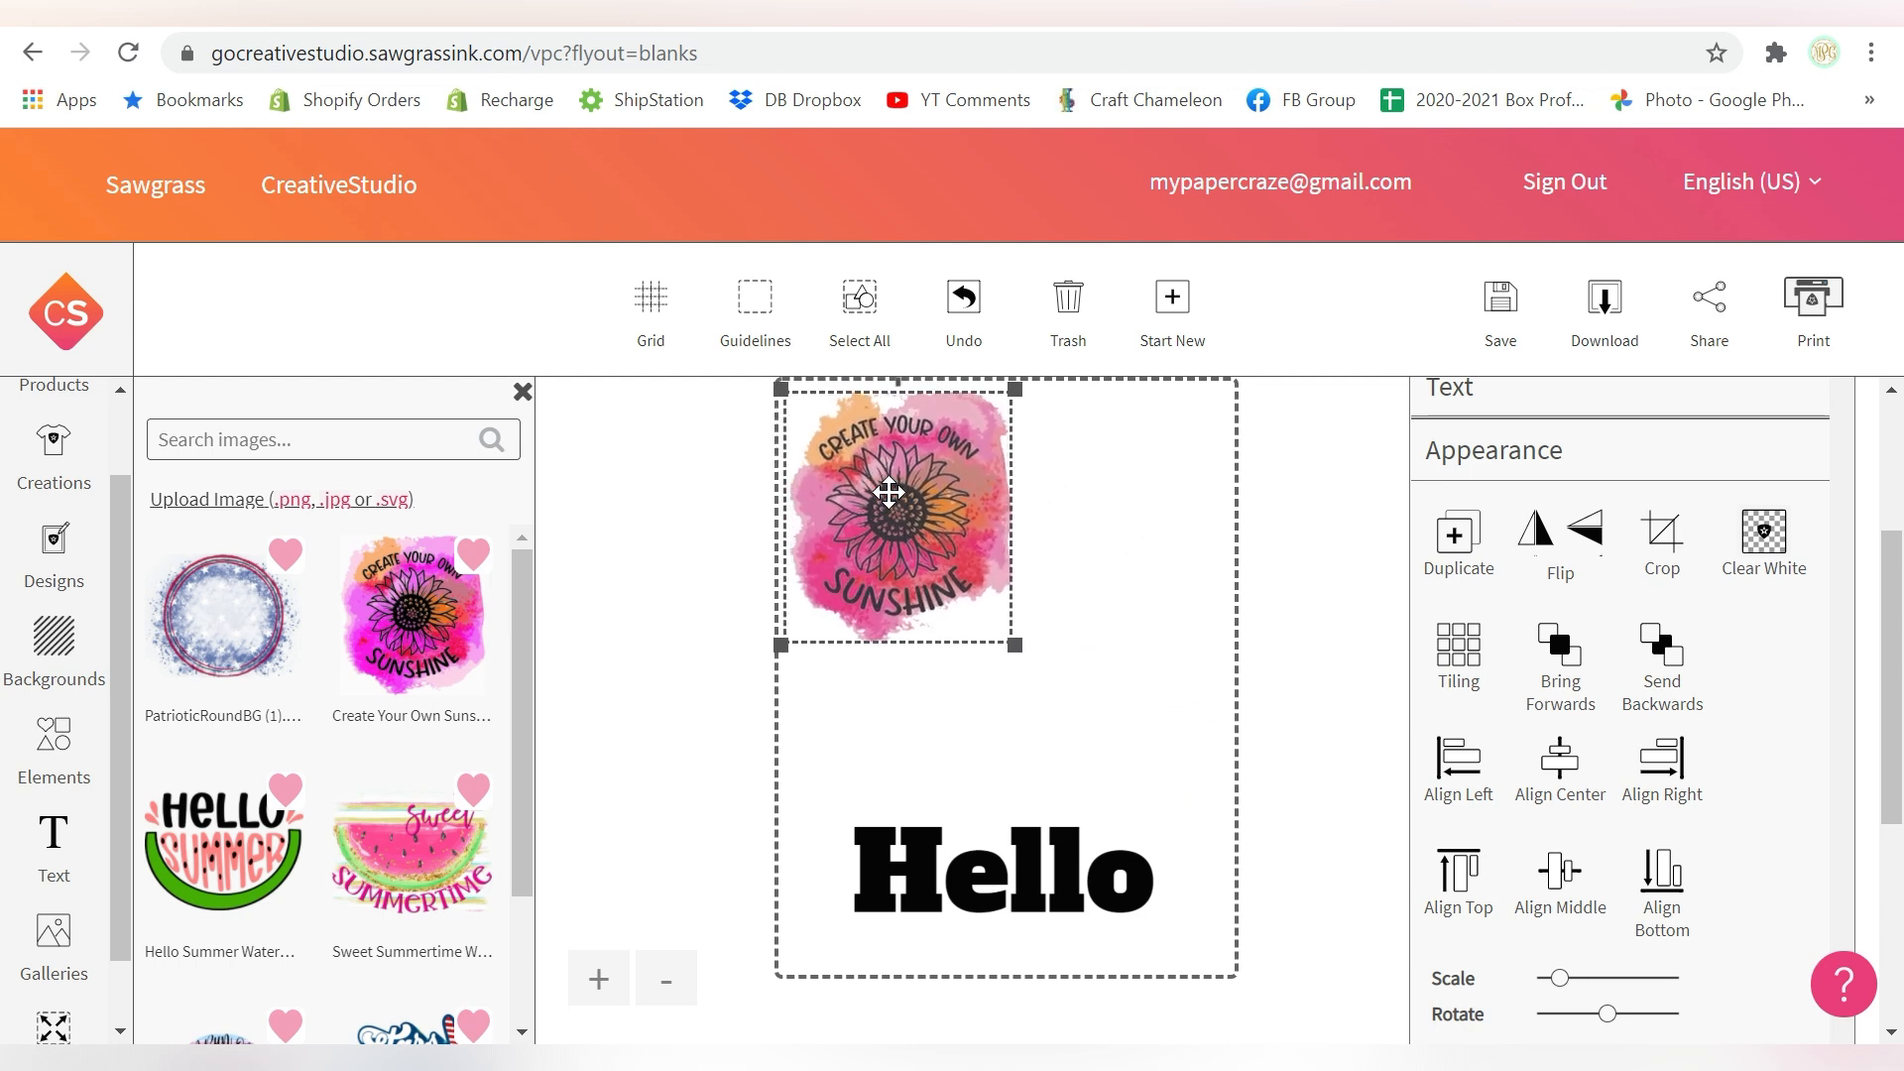
{"action": "left_click", "coordinate": [1472, 650]}
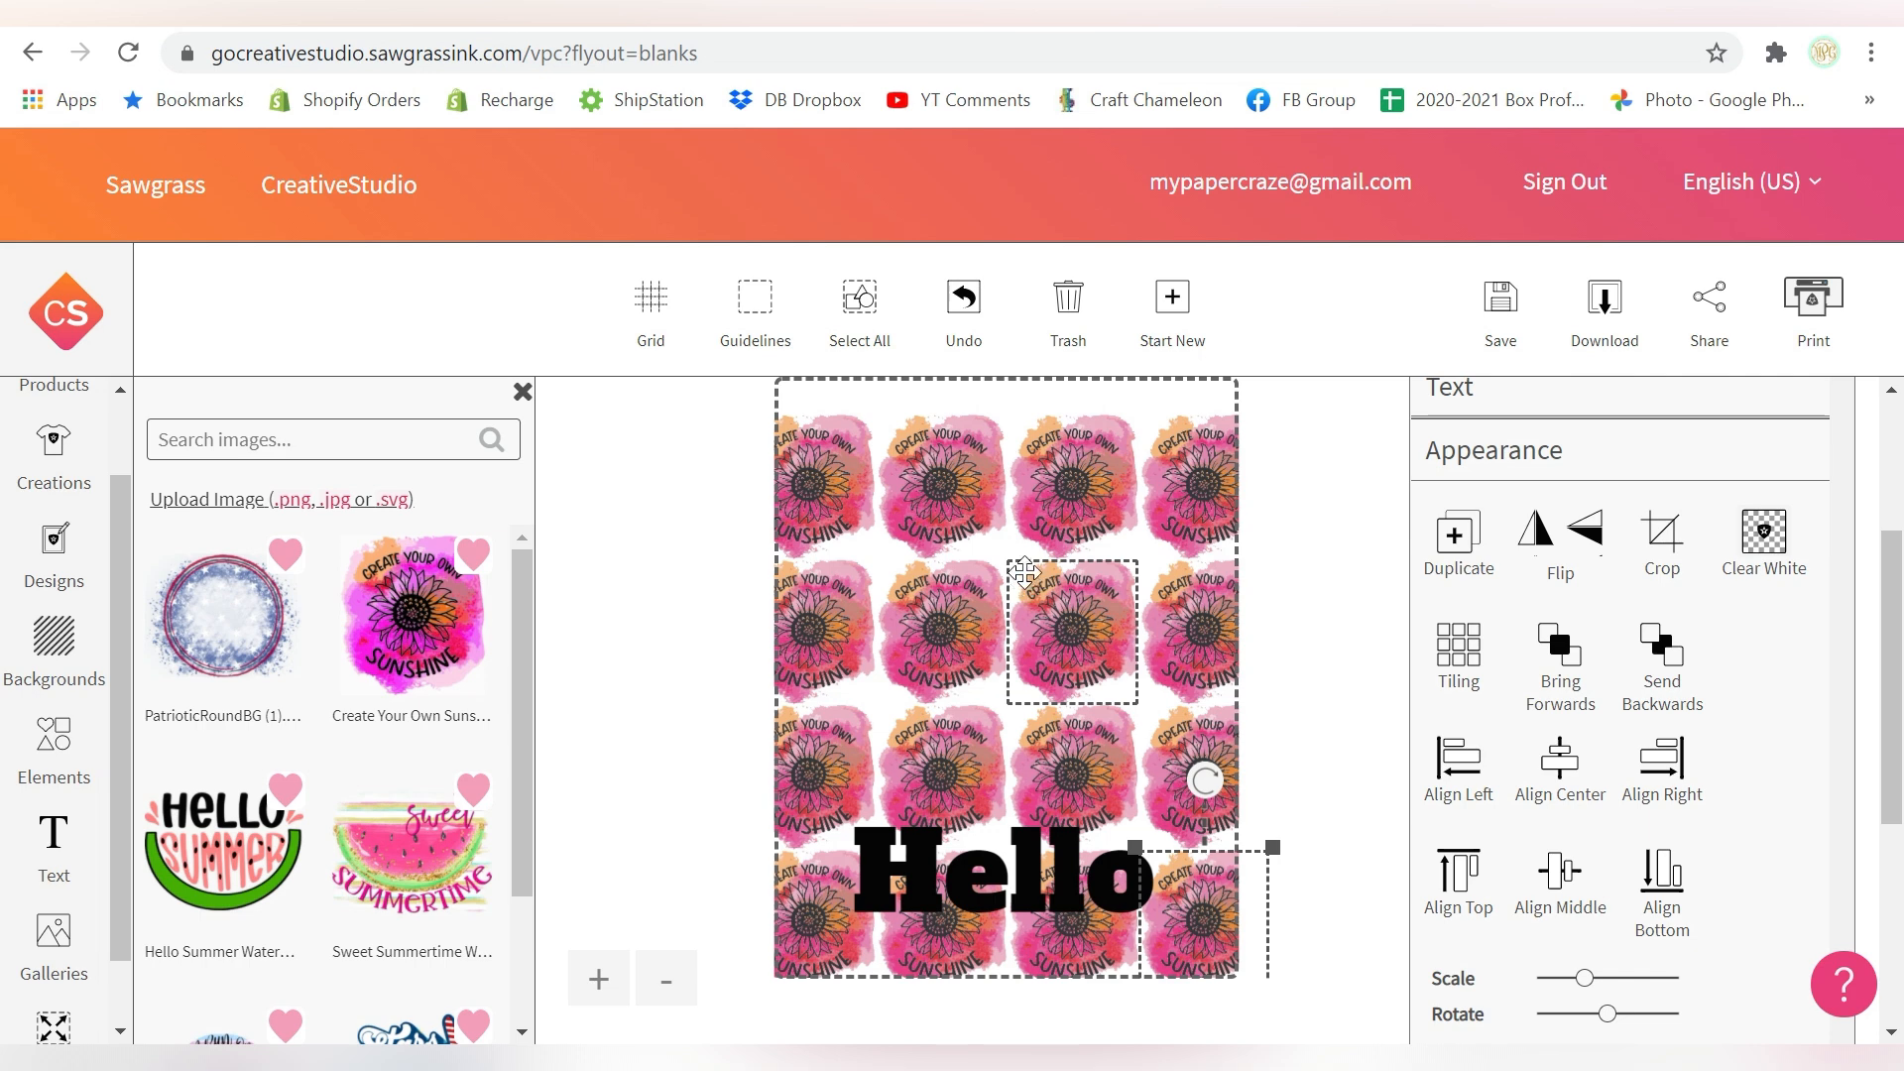
{"action": "left_click", "coordinate": [967, 298]}
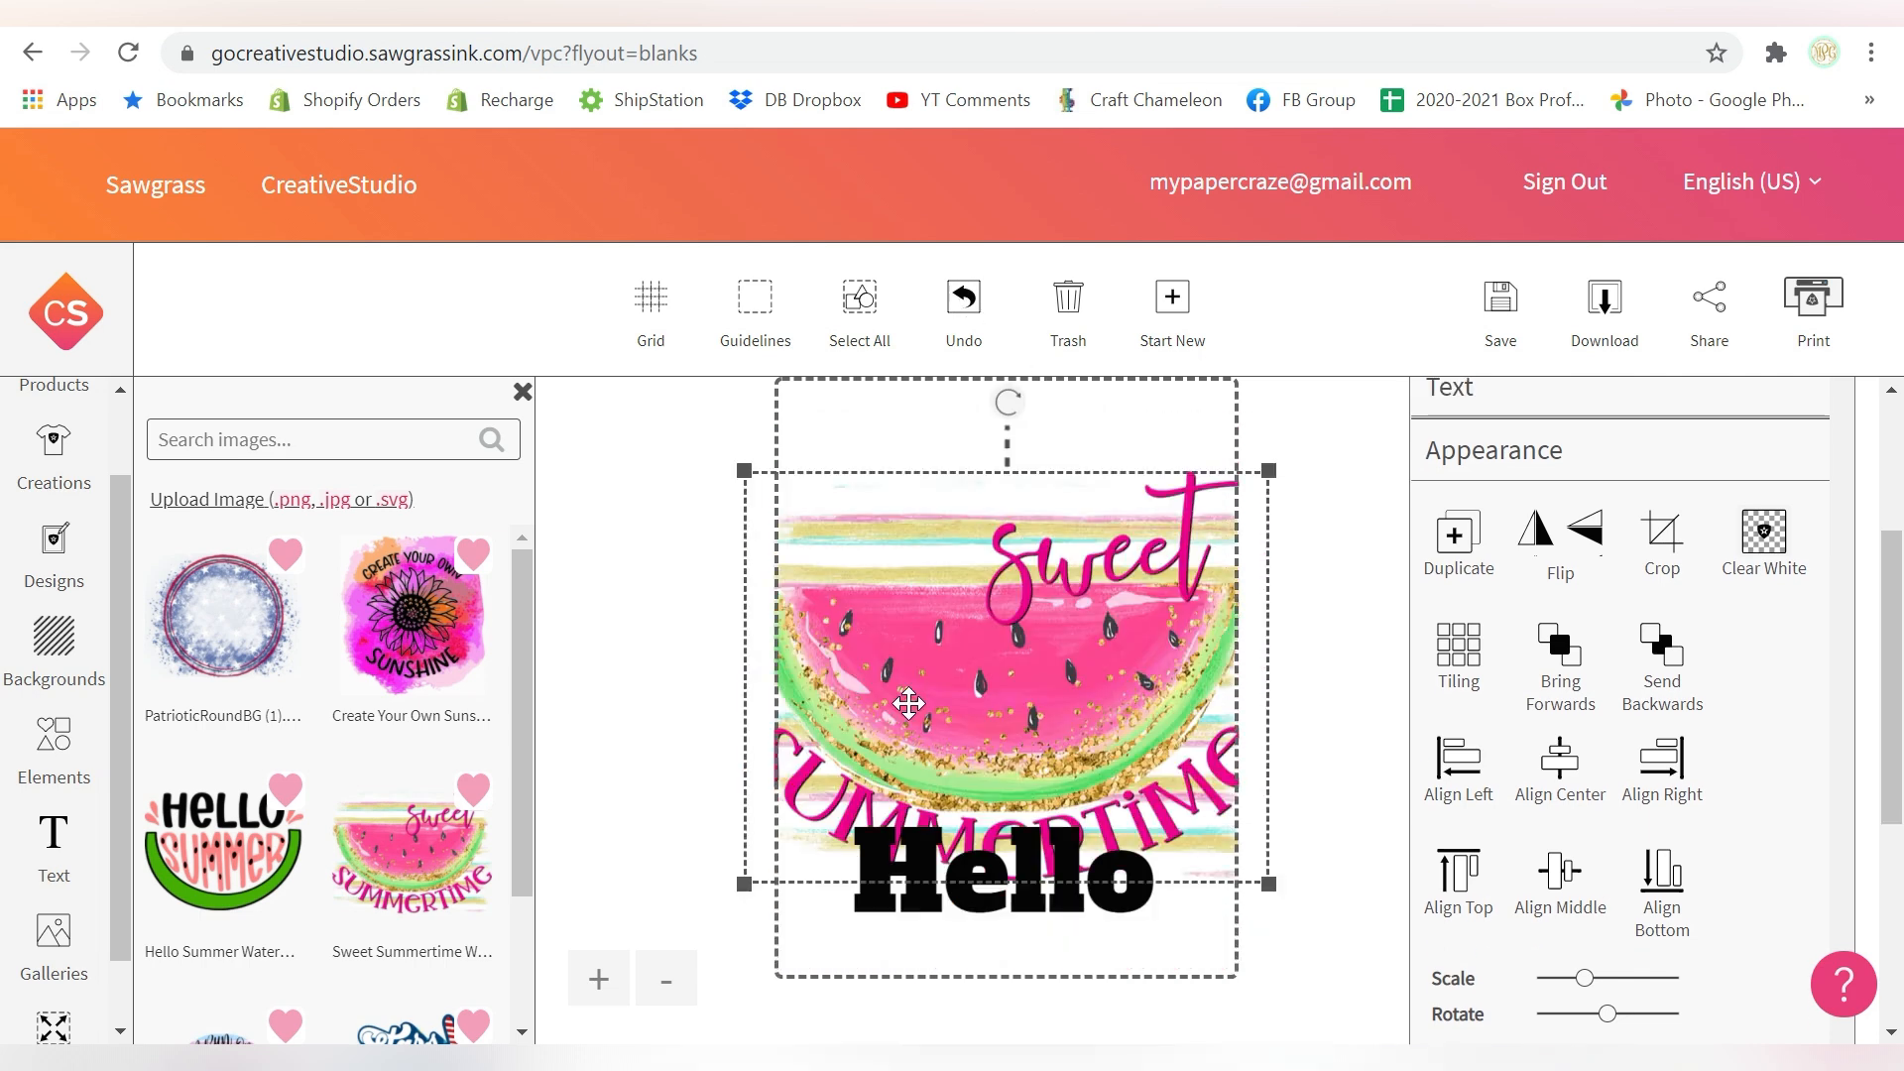
Shrink the watermelon image, move it up the canvas, and raise the Hello text to overlap its lower edge.
{"action": "left_click_drag", "start_coordinate": [746, 886], "coordinate": [821, 784]}
{"action": "left_click_drag", "start_coordinate": [1006, 695], "coordinate": [1003, 600]}
{"action": "left_click_drag", "start_coordinate": [1103, 897], "coordinate": [1062, 759]}
Add the "Create Your Own Sunshine" image and reorder it so it sits behind the watermelon image and Hello text.
{"action": "scroll", "coordinate": [1667, 869], "scroll_direction": "down", "scroll_amount": 1}
{"action": "left_click", "coordinate": [1666, 853]}
{"action": "left_click", "coordinate": [993, 643]}
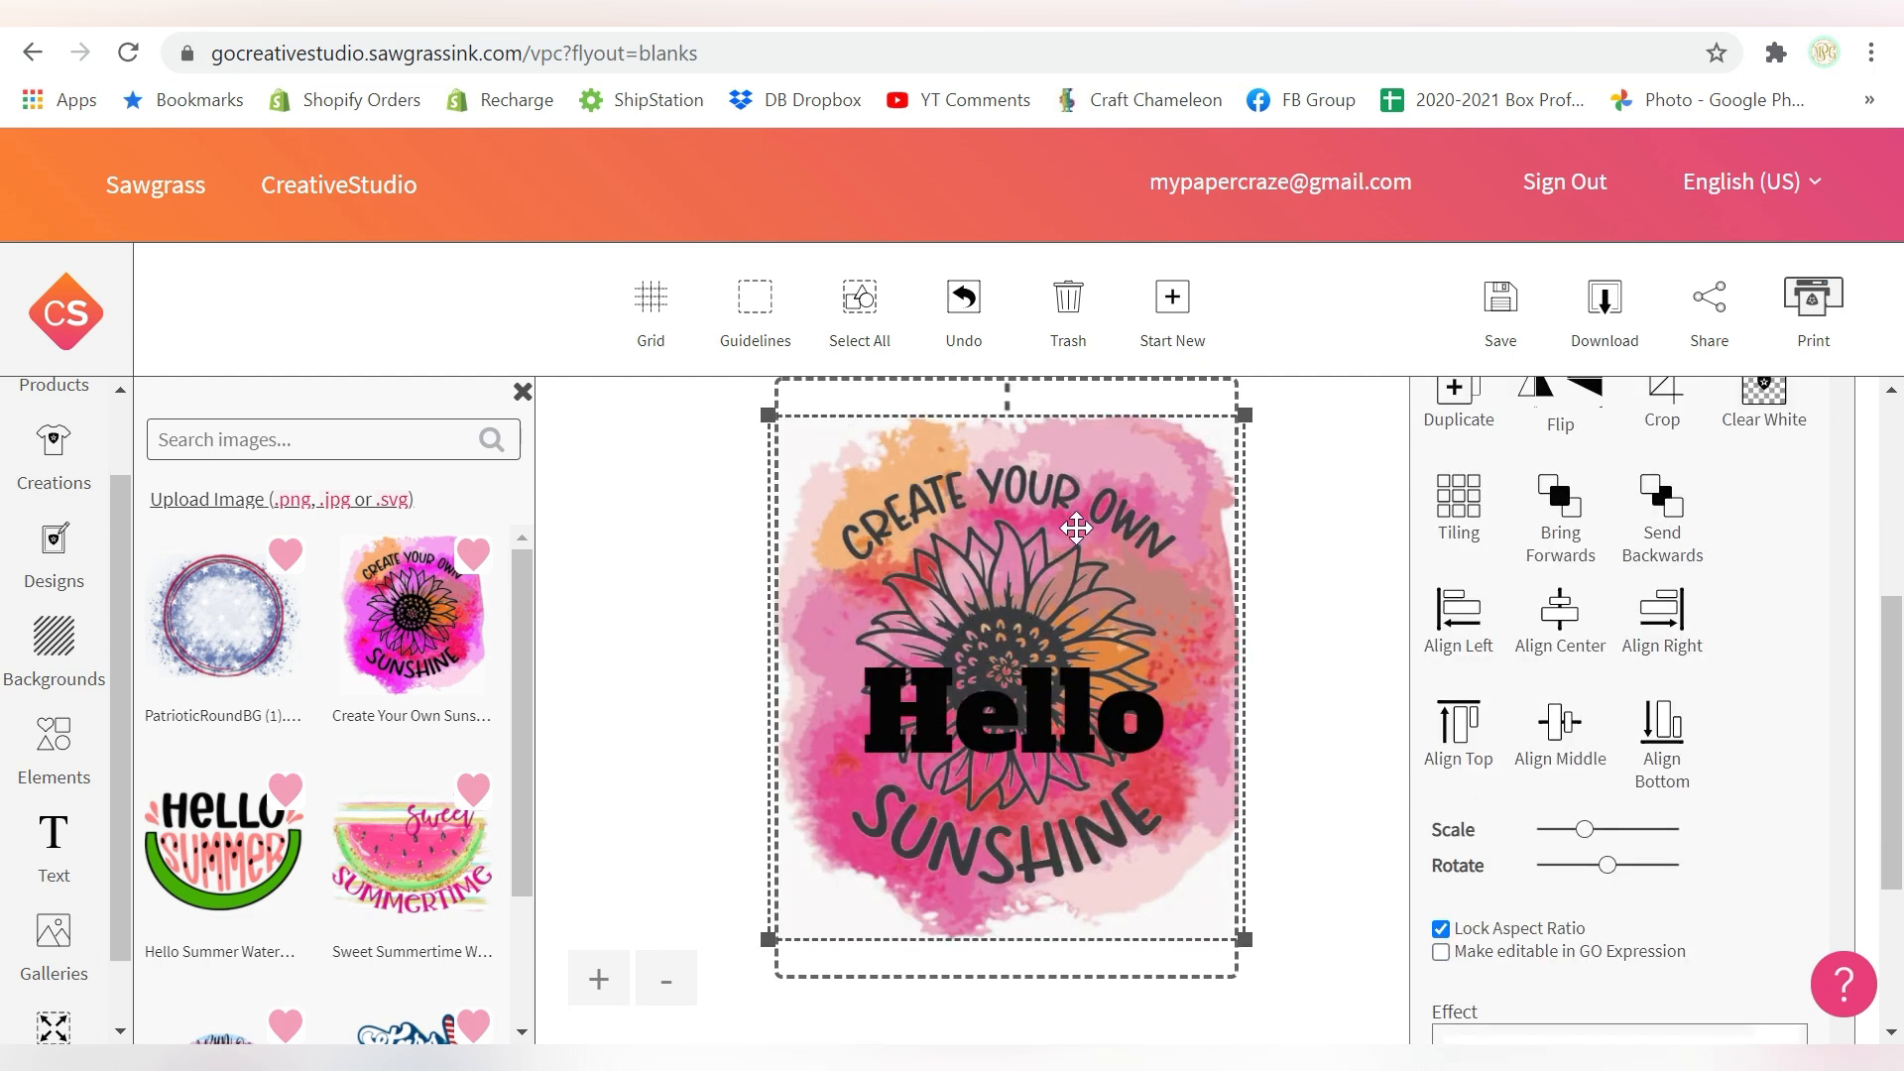
{"action": "scroll", "coordinate": [1719, 628], "scroll_direction": "up", "scroll_amount": 2}
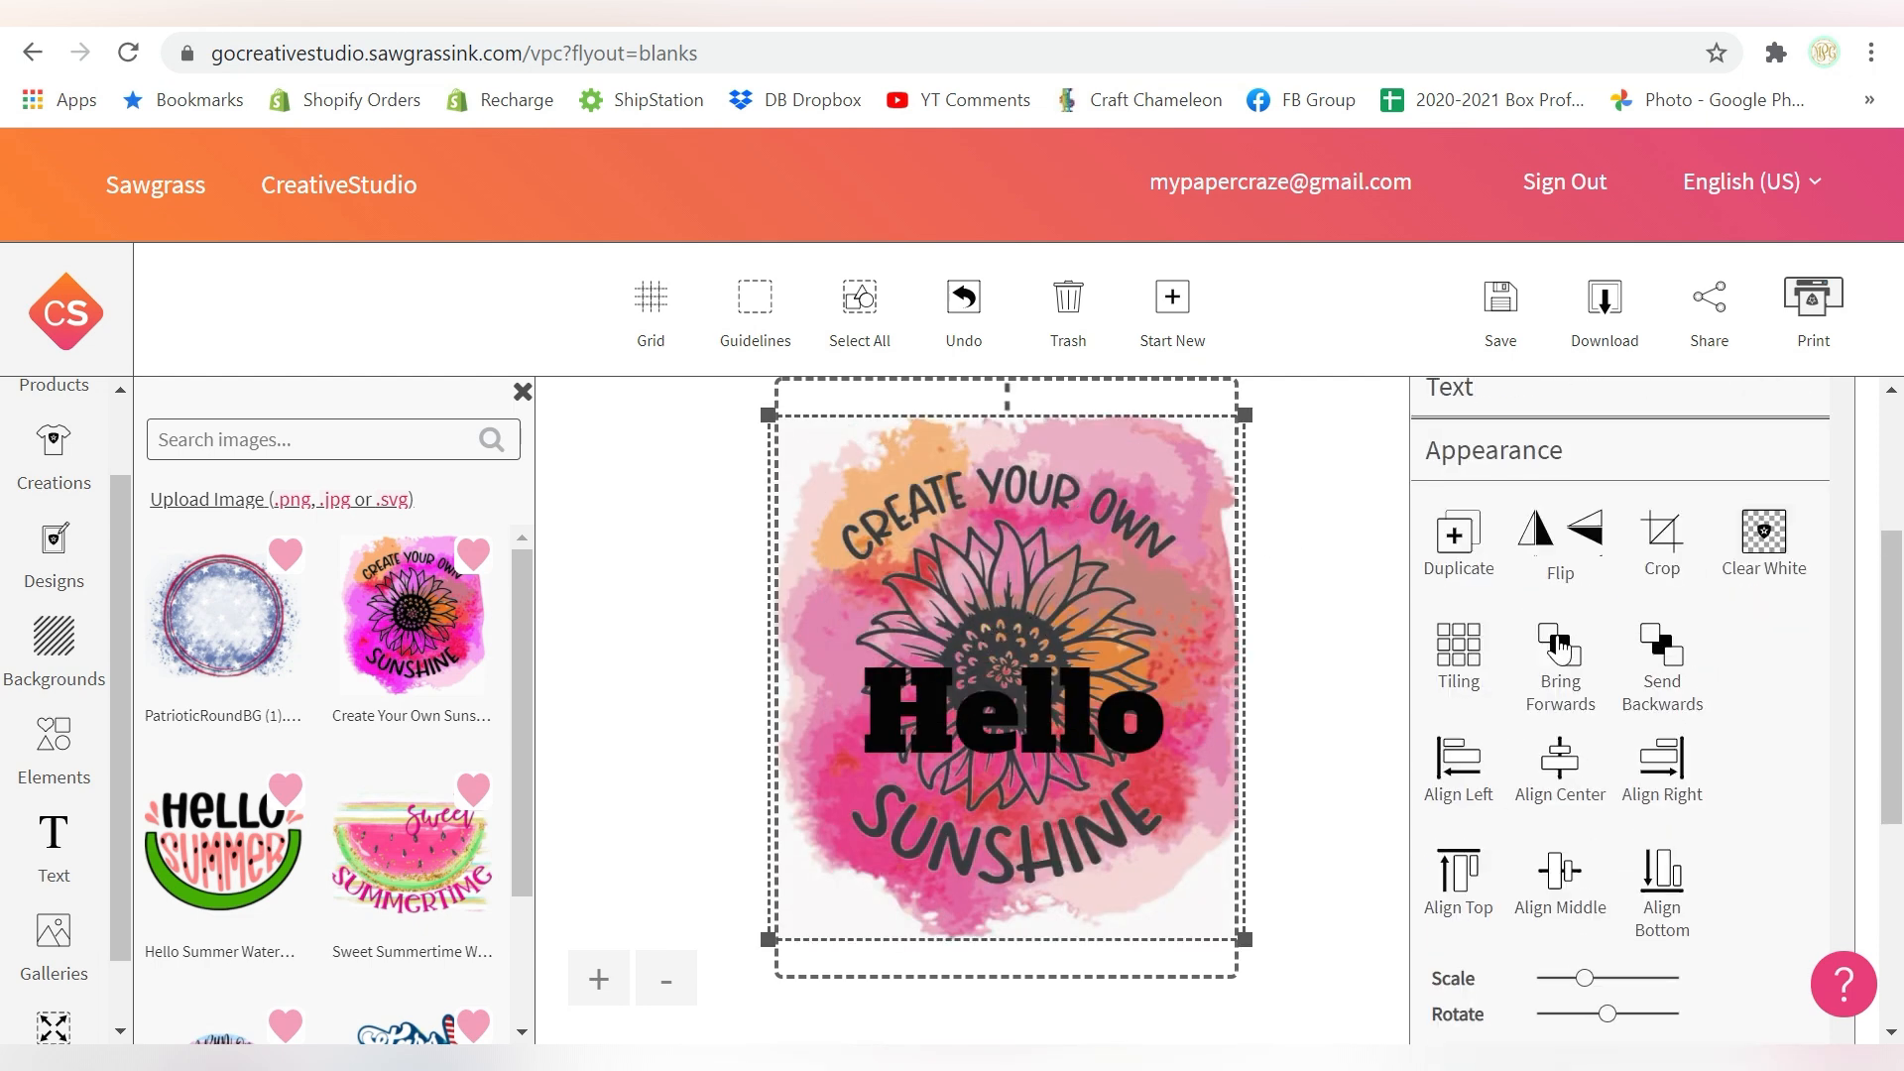
{"action": "left_click", "coordinate": [1562, 652]}
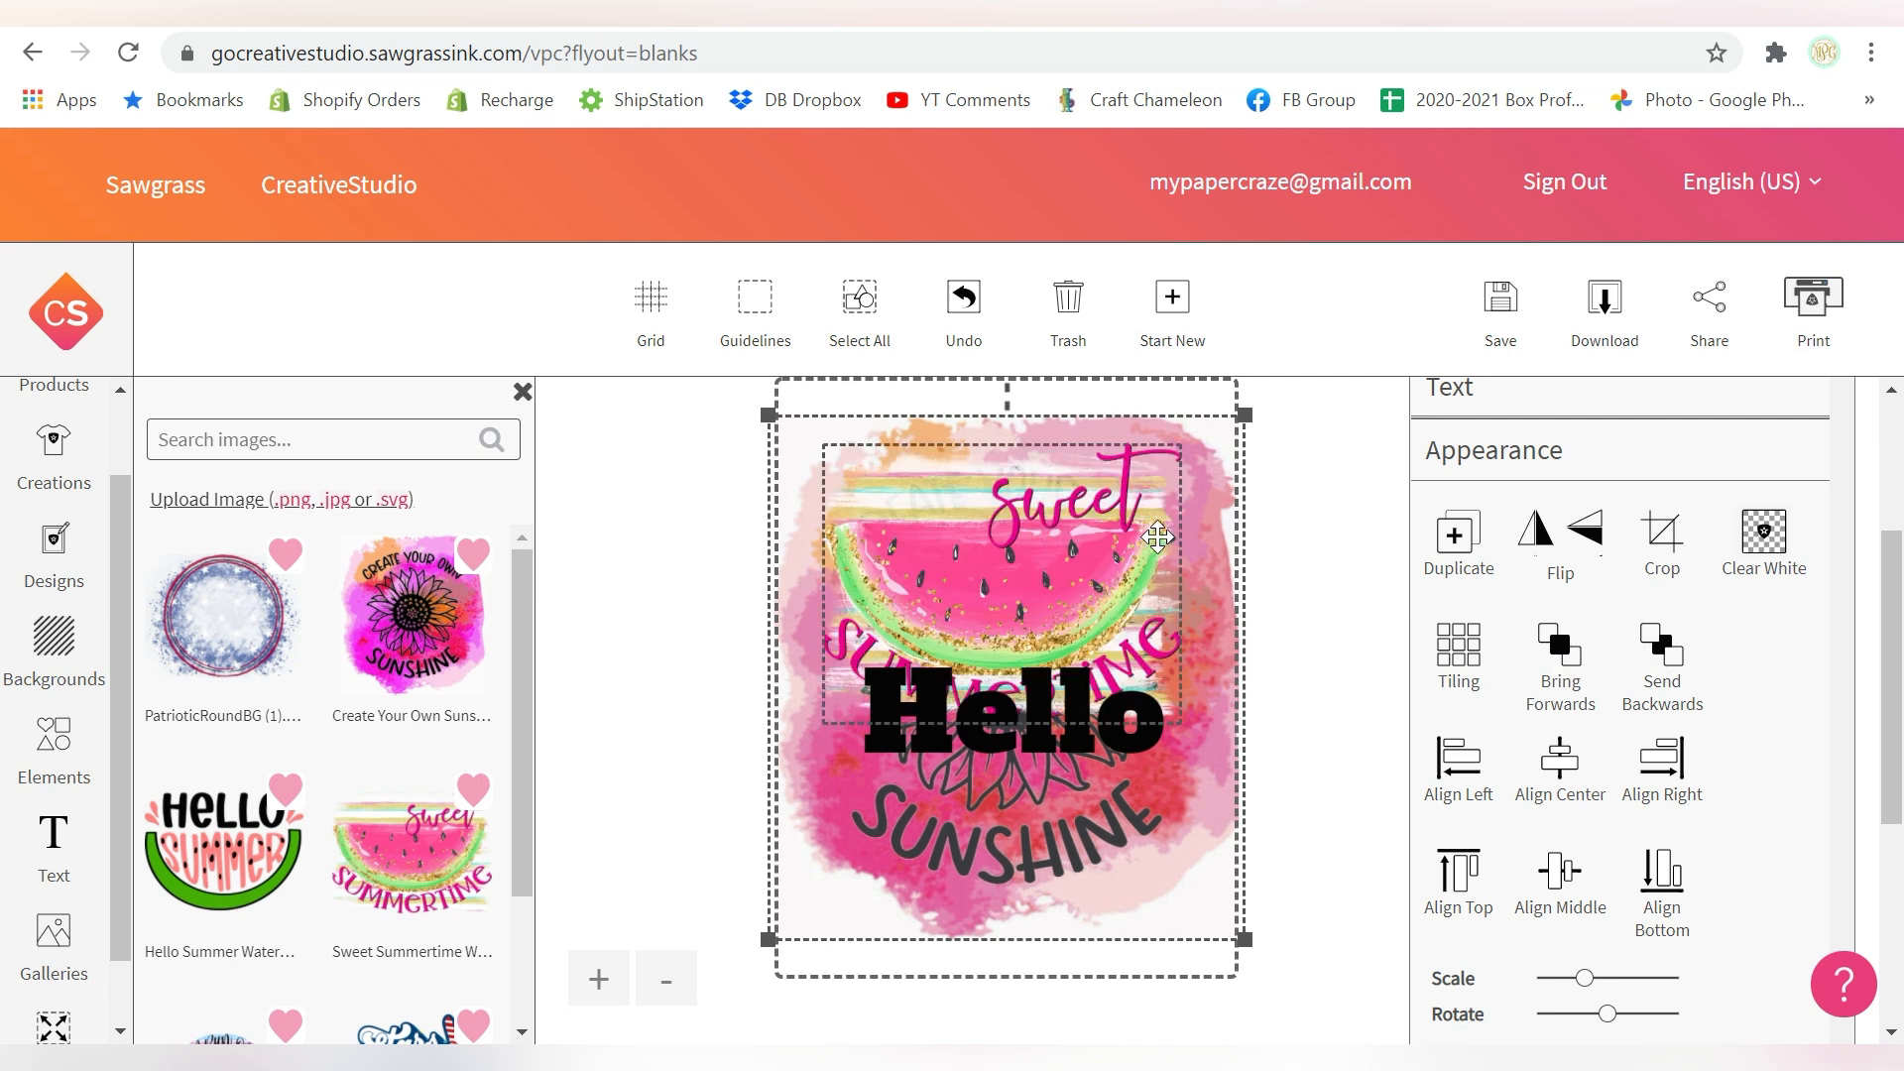
Shrink the sunflower image over the watermelon's lower half, with the watermelon at the canvas's upper edge and Hello at its lower-left corner.
{"action": "left_click_drag", "start_coordinate": [1247, 421], "coordinate": [1053, 736]}
{"action": "left_click_drag", "start_coordinate": [1071, 493], "coordinate": [1067, 427]}
{"action": "left_click_drag", "start_coordinate": [1043, 676], "coordinate": [990, 920]}
{"action": "left_click_drag", "start_coordinate": [1009, 749], "coordinate": [1031, 705]}
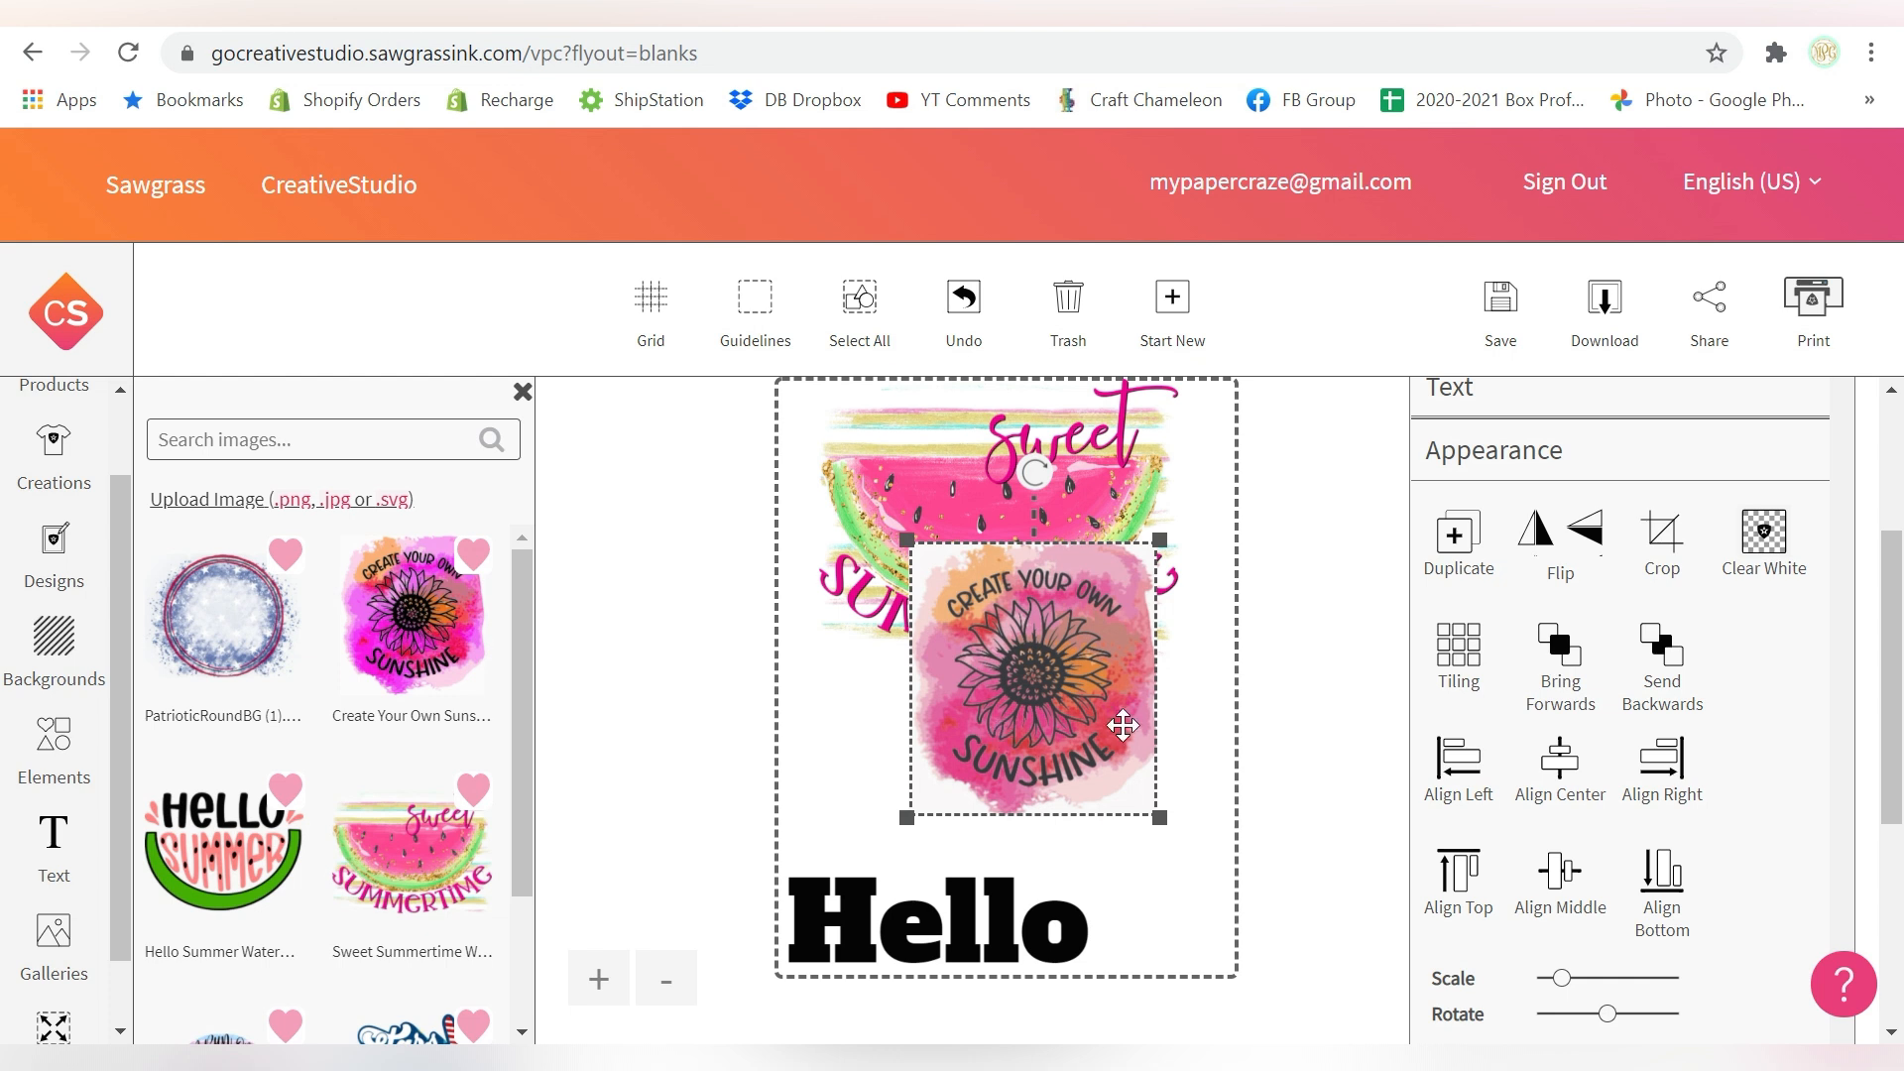
Send the sunflower image backwards so it sits behind the watermelon image.
{"action": "left_click", "coordinate": [1009, 484]}
{"action": "left_click", "coordinate": [982, 658]}
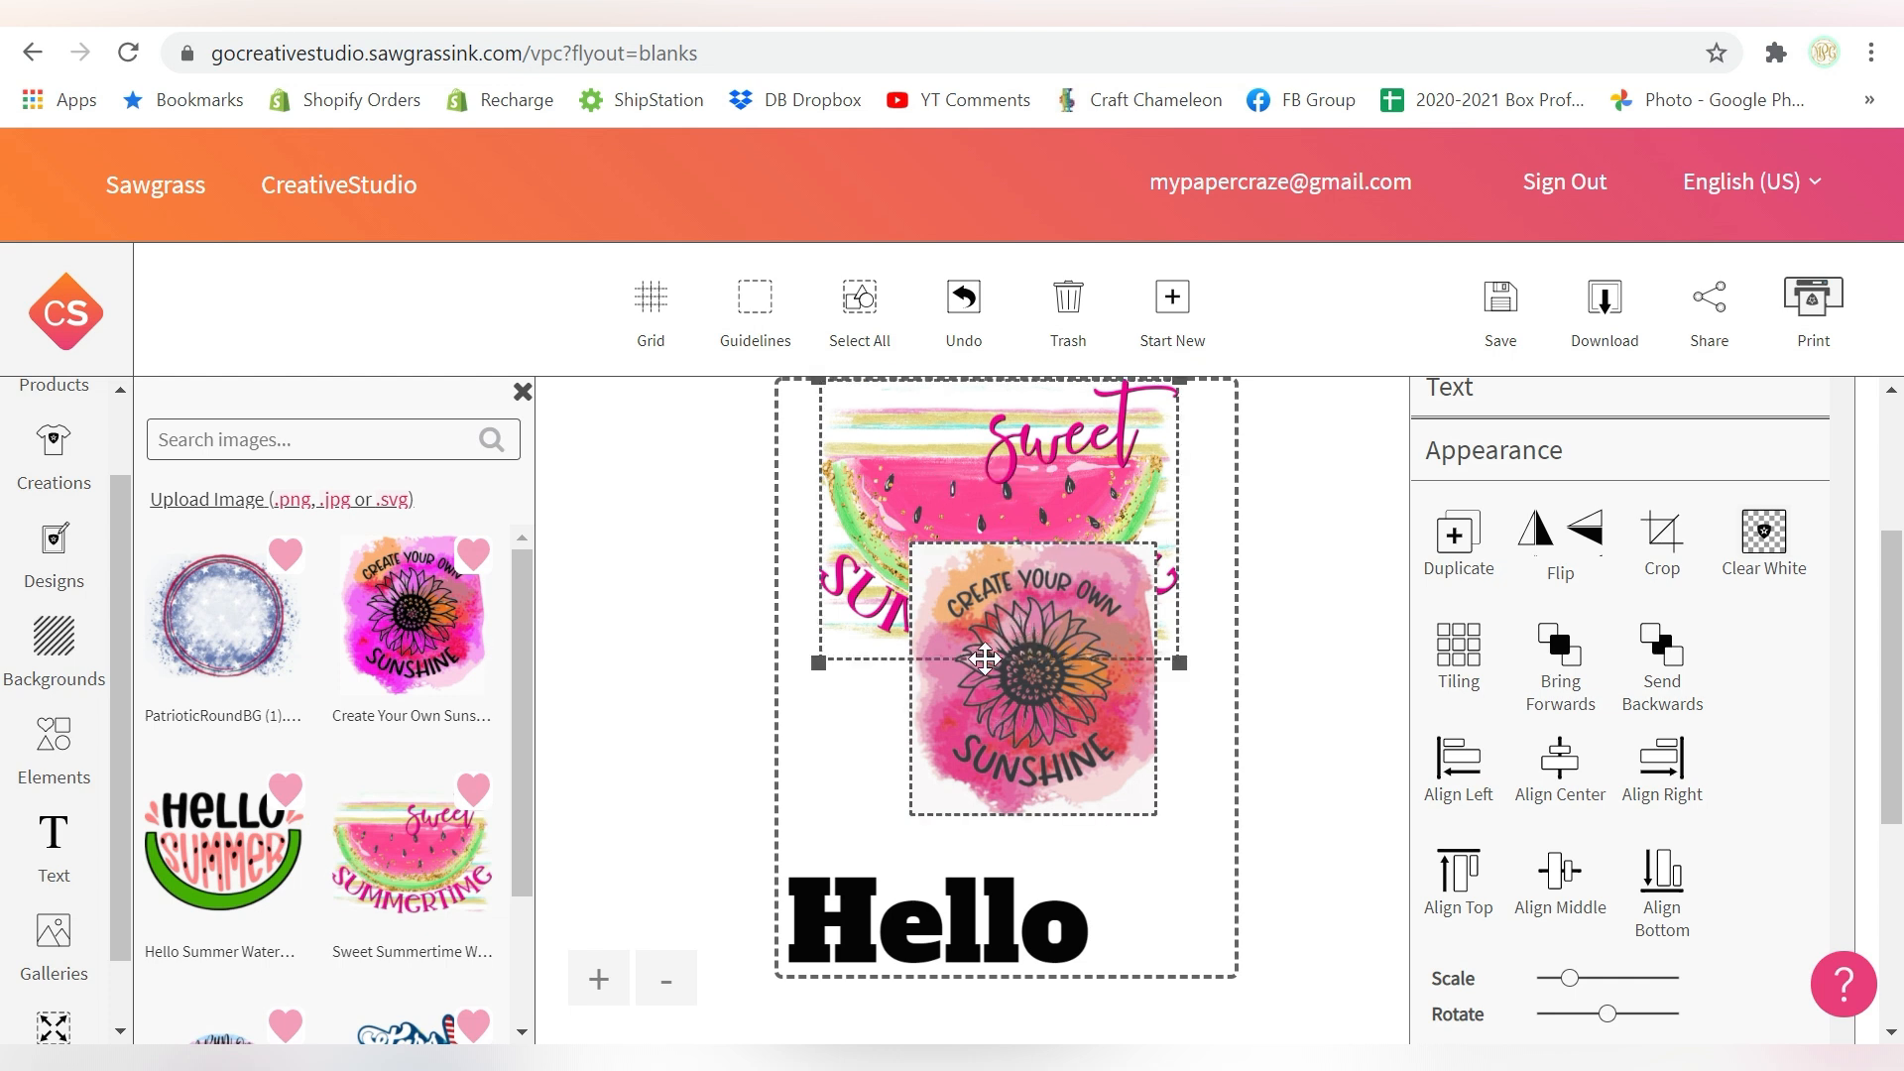
{"action": "left_click", "coordinate": [1641, 658]}
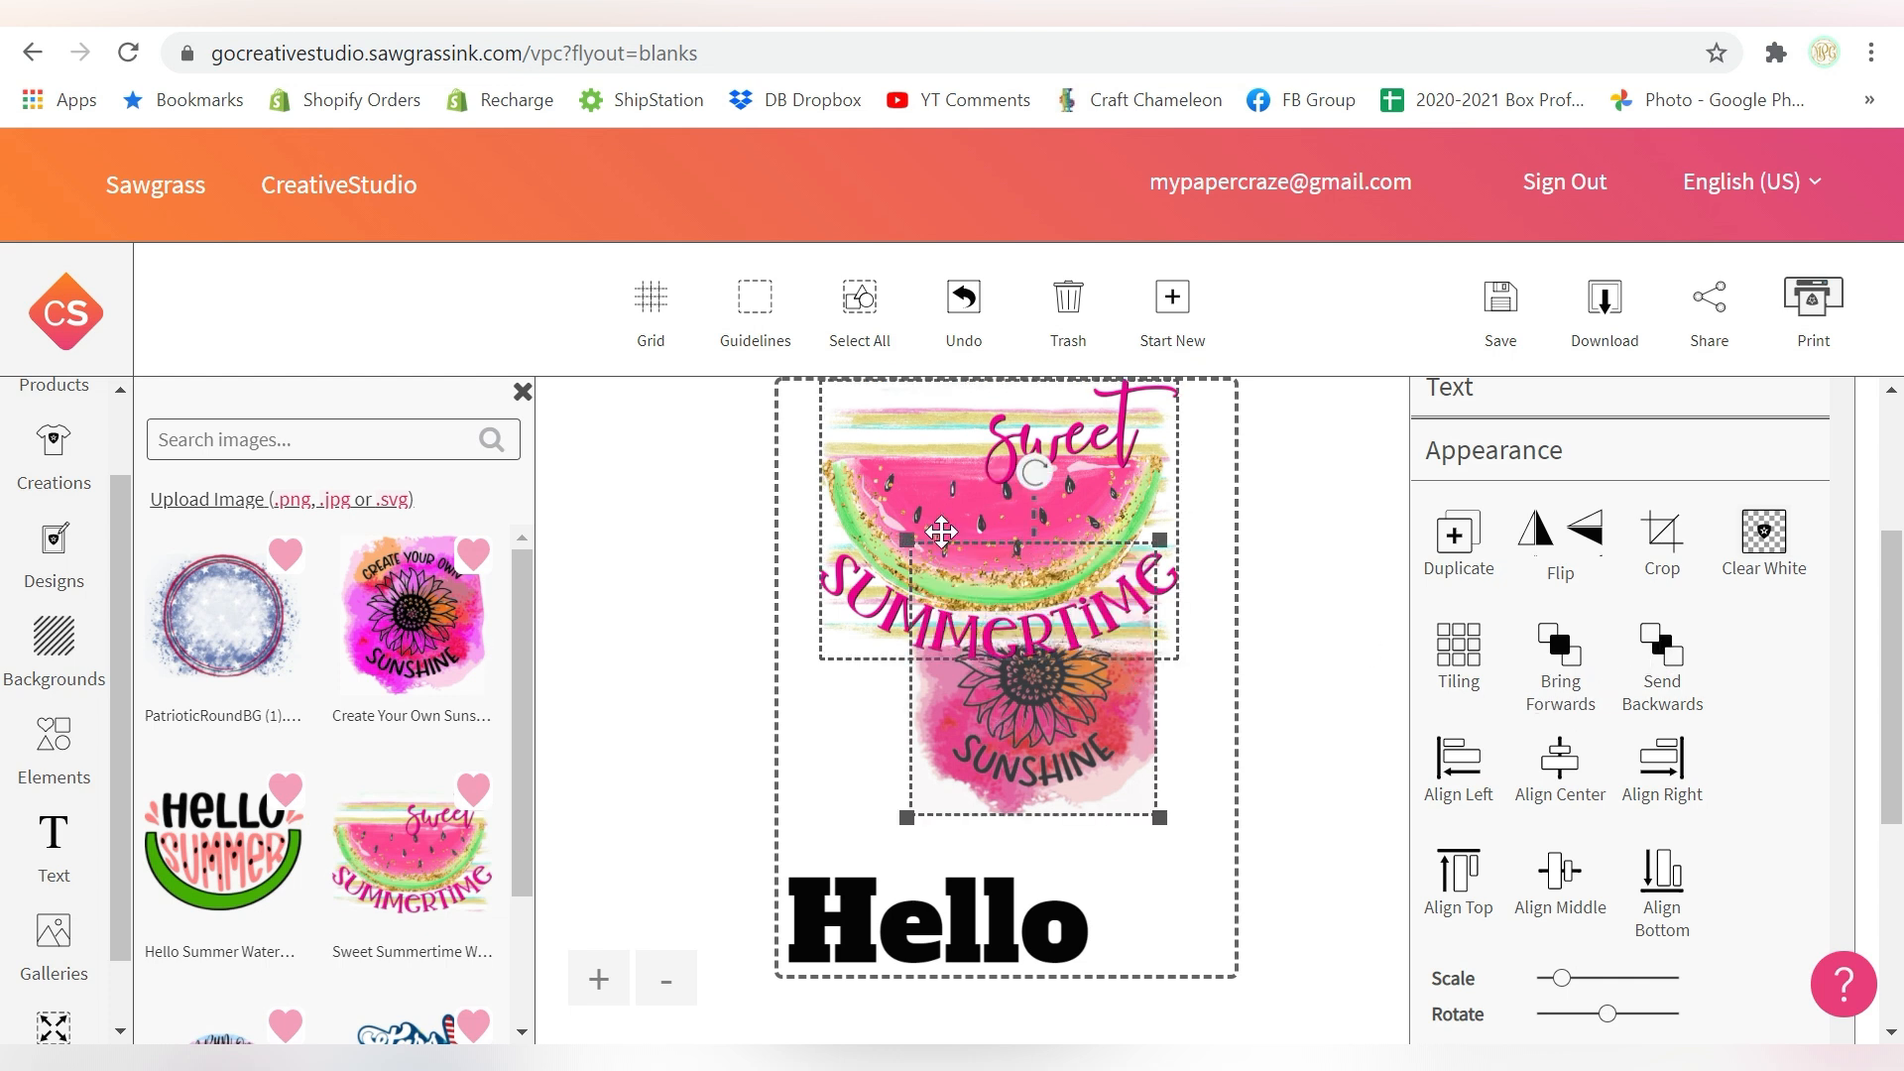
Move the sunflower image below the watermelon and try aligning it left, center and right on the canvas.
{"action": "left_click_drag", "start_coordinate": [1030, 764], "coordinate": [1071, 887]}
{"action": "left_click", "coordinate": [1455, 764]}
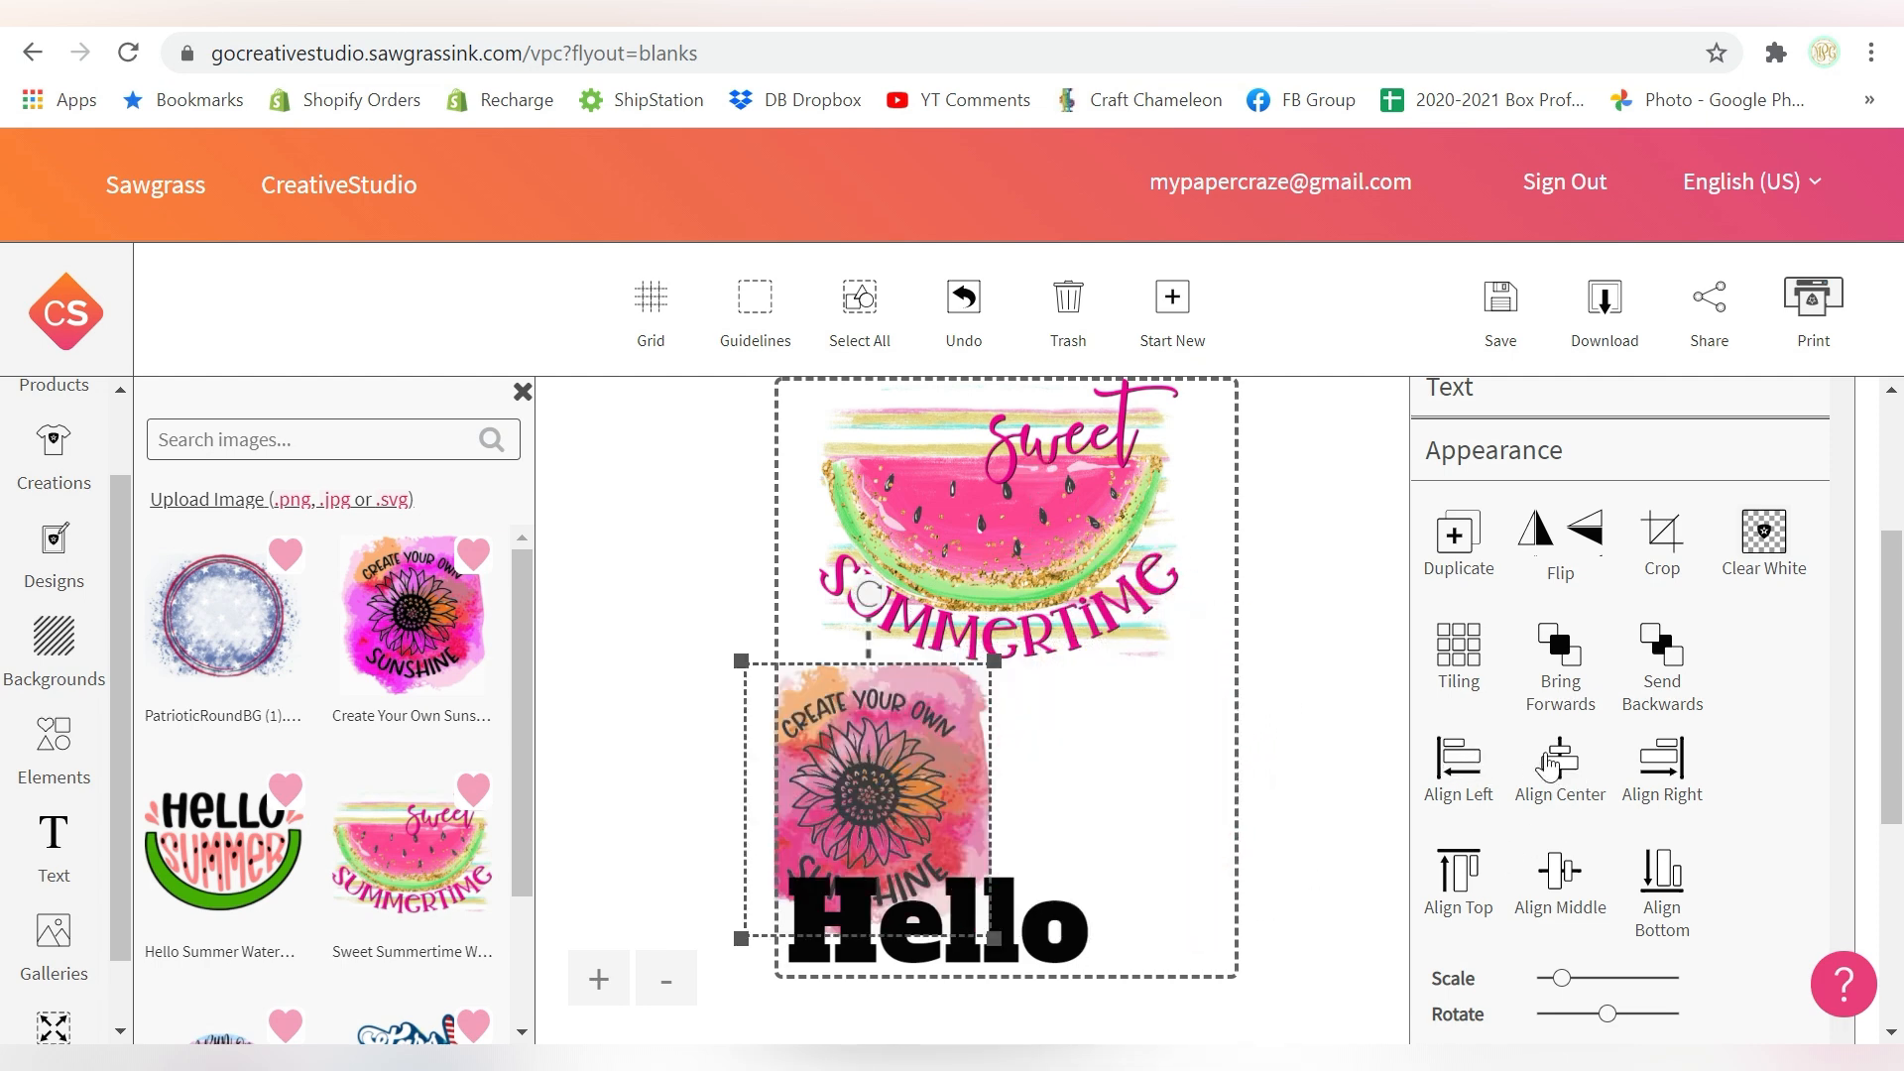
{"action": "left_click", "coordinate": [1553, 764]}
{"action": "left_click", "coordinate": [1659, 765]}
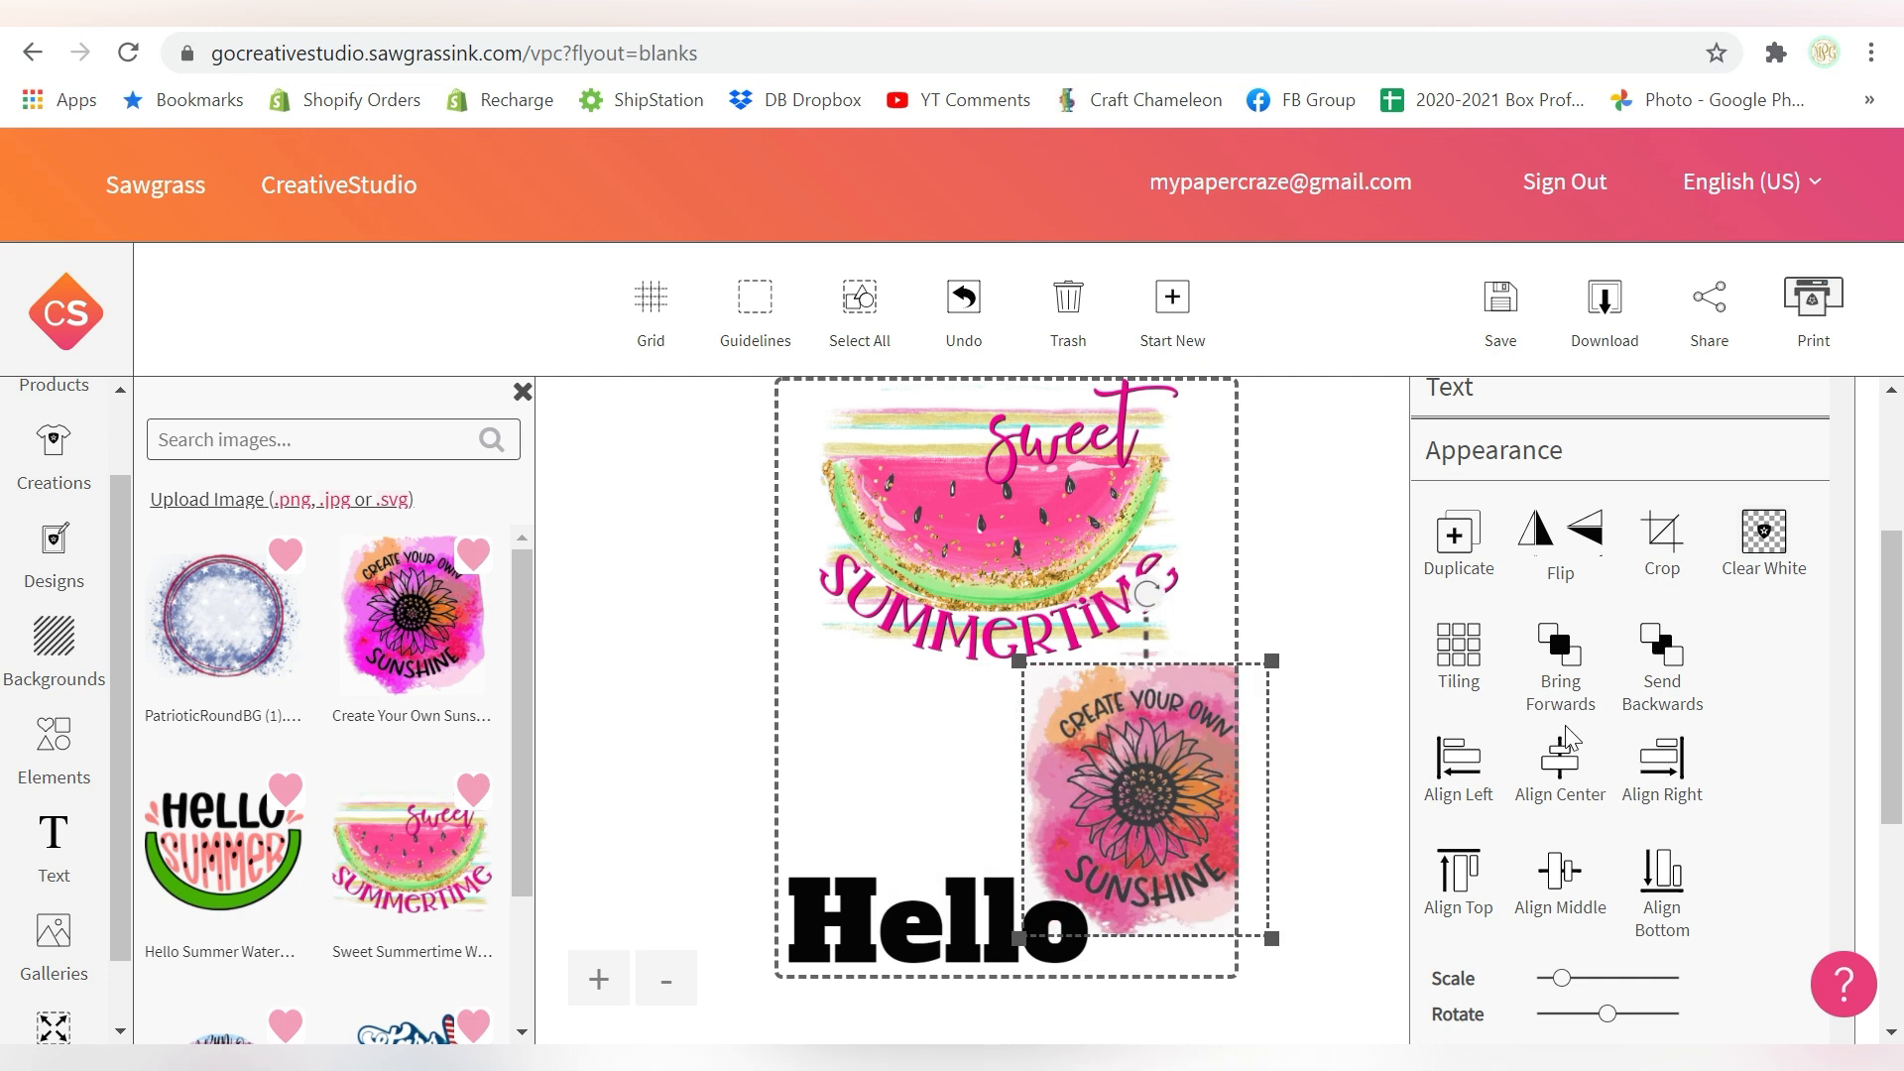
Reposition the sunflower image roughly centered below the watermelon image and delete the Hello text.
{"action": "scroll", "coordinate": [1557, 753], "scroll_direction": "down", "scroll_amount": 3}
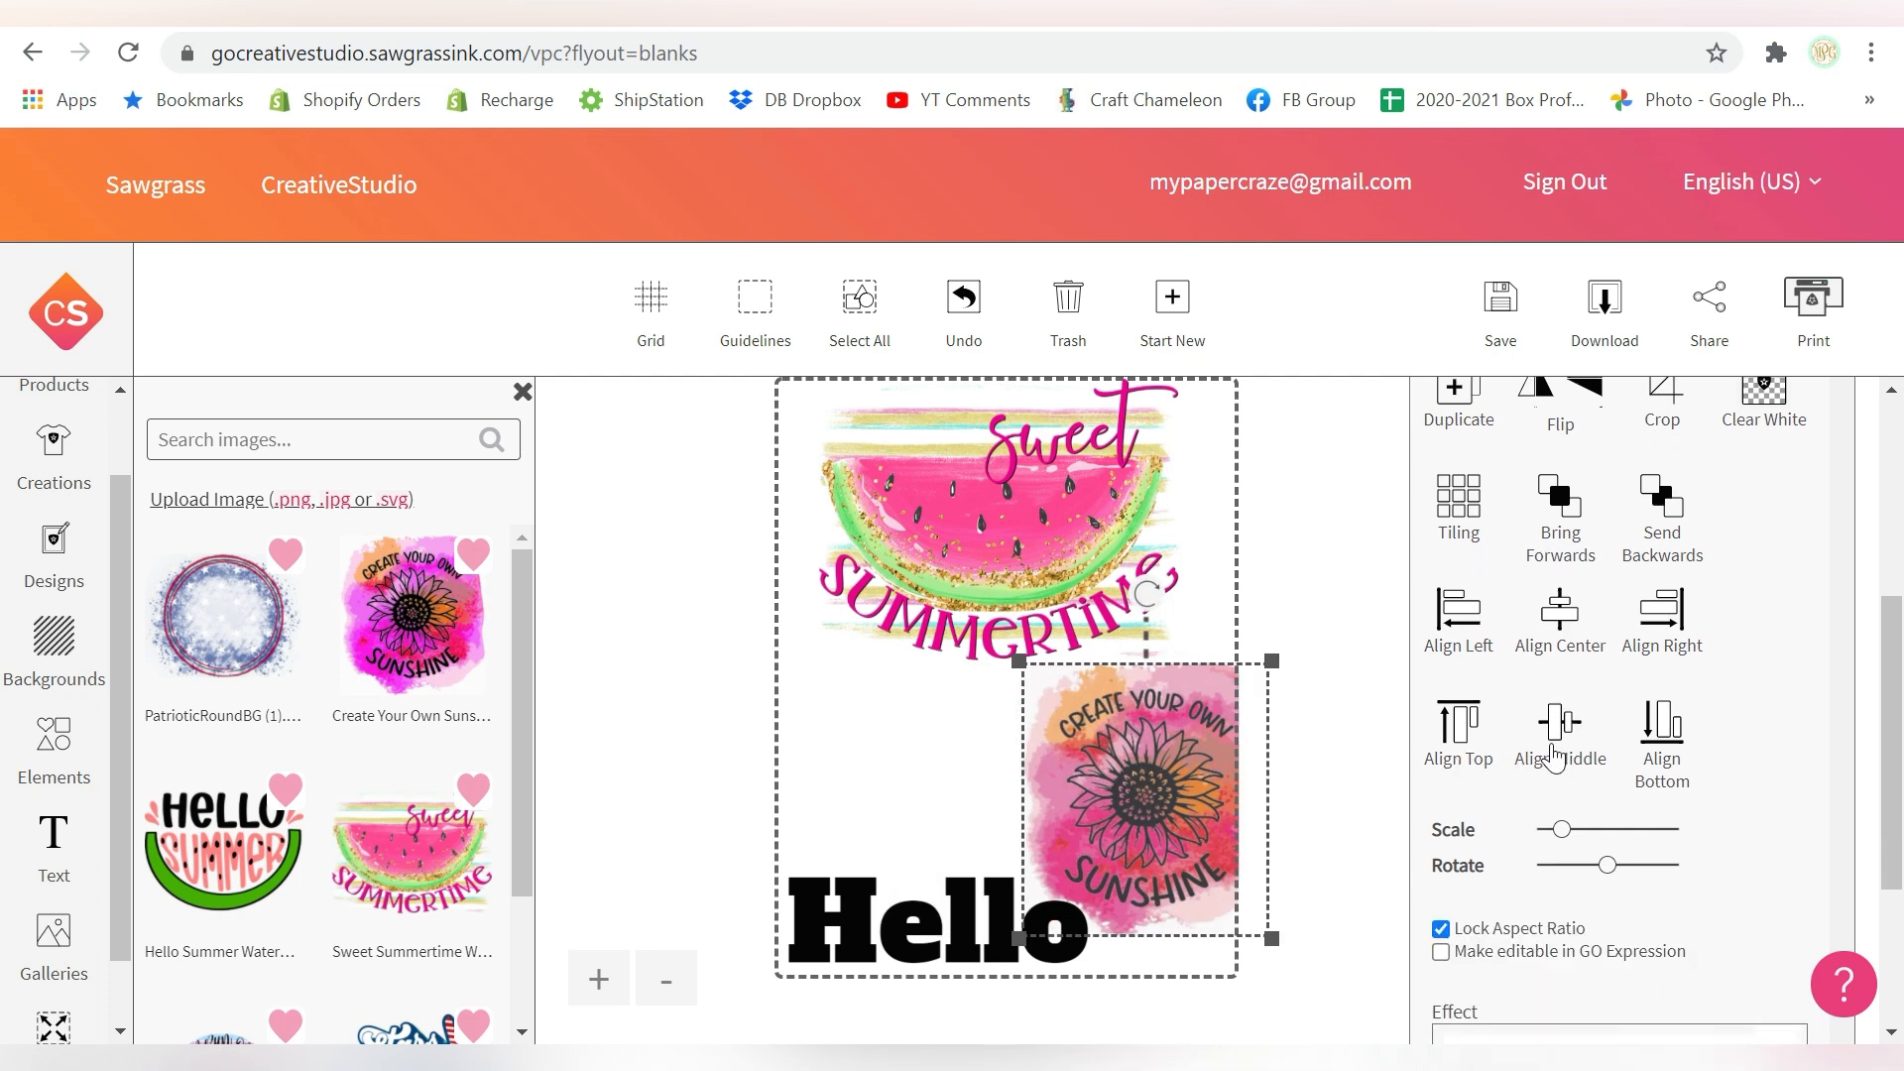
{"action": "left_click_drag", "start_coordinate": [1160, 750], "coordinate": [1027, 757]}
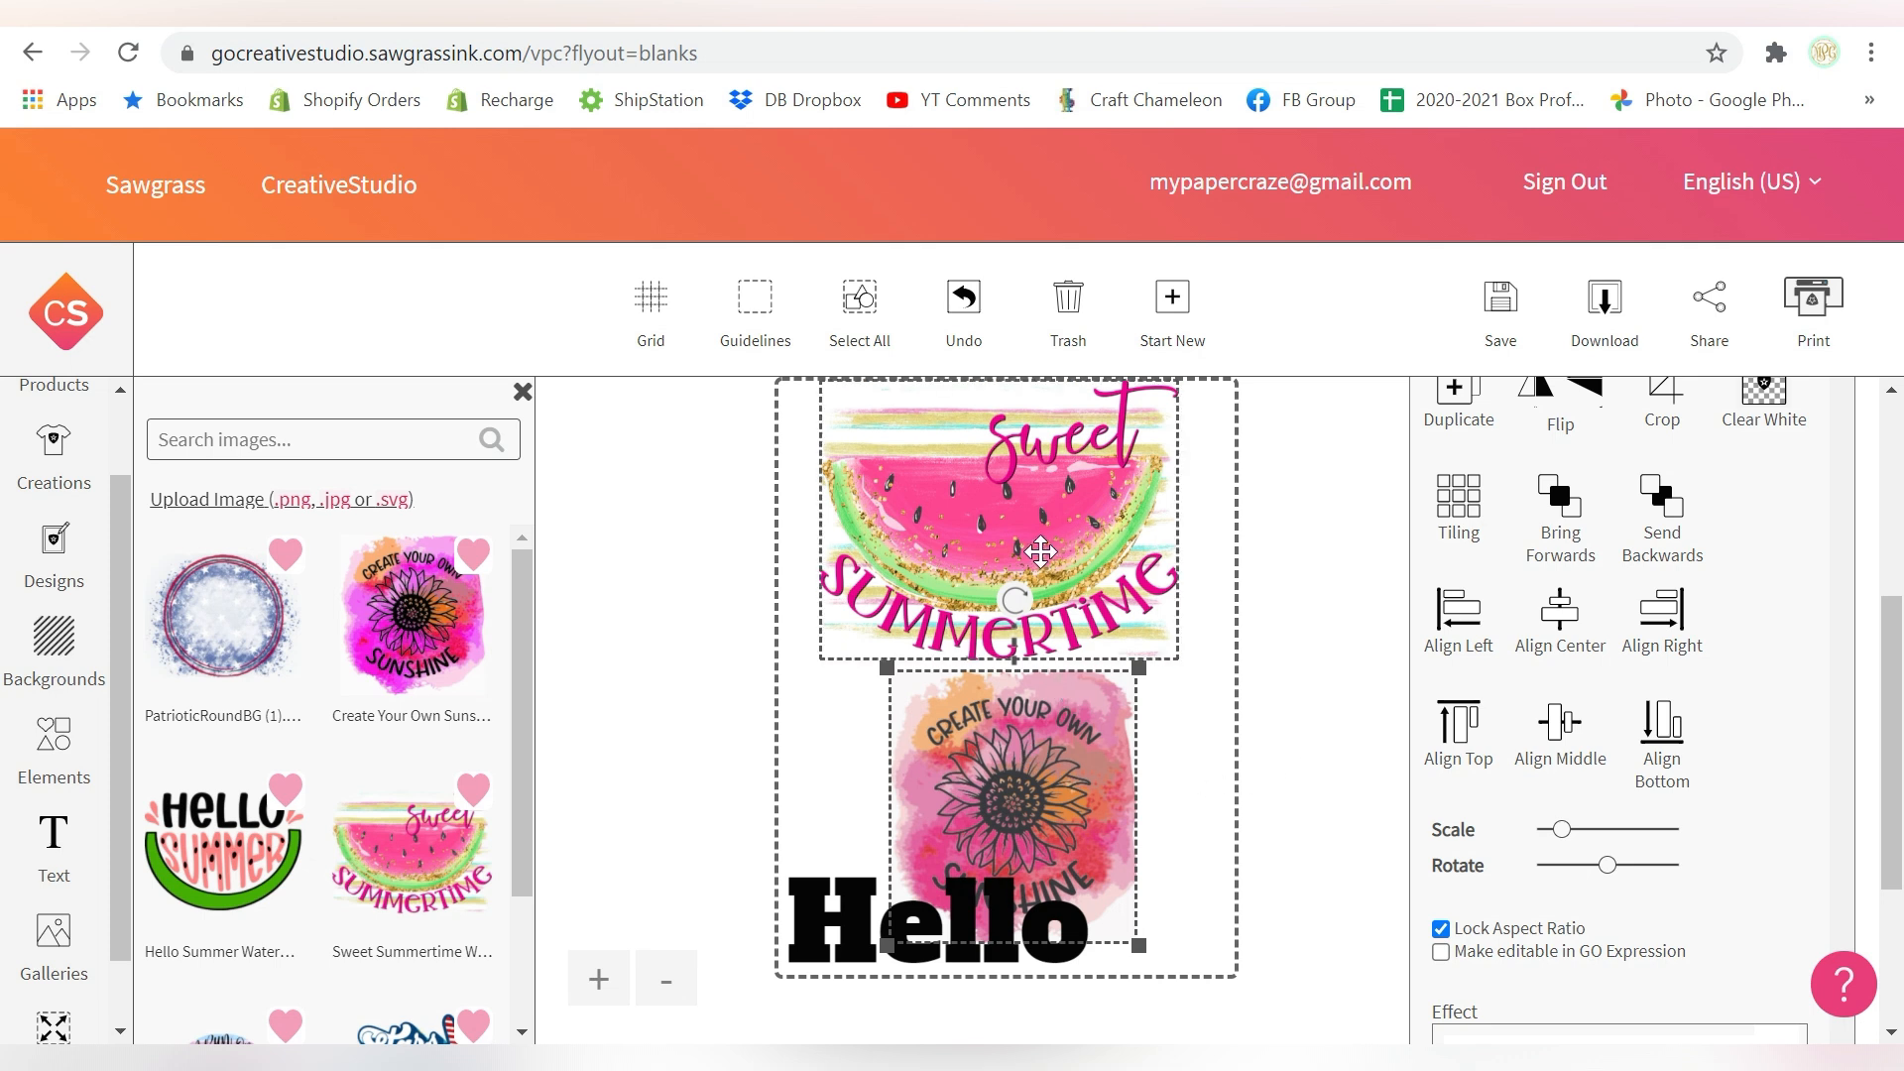
{"action": "left_click", "coordinate": [1014, 525]}
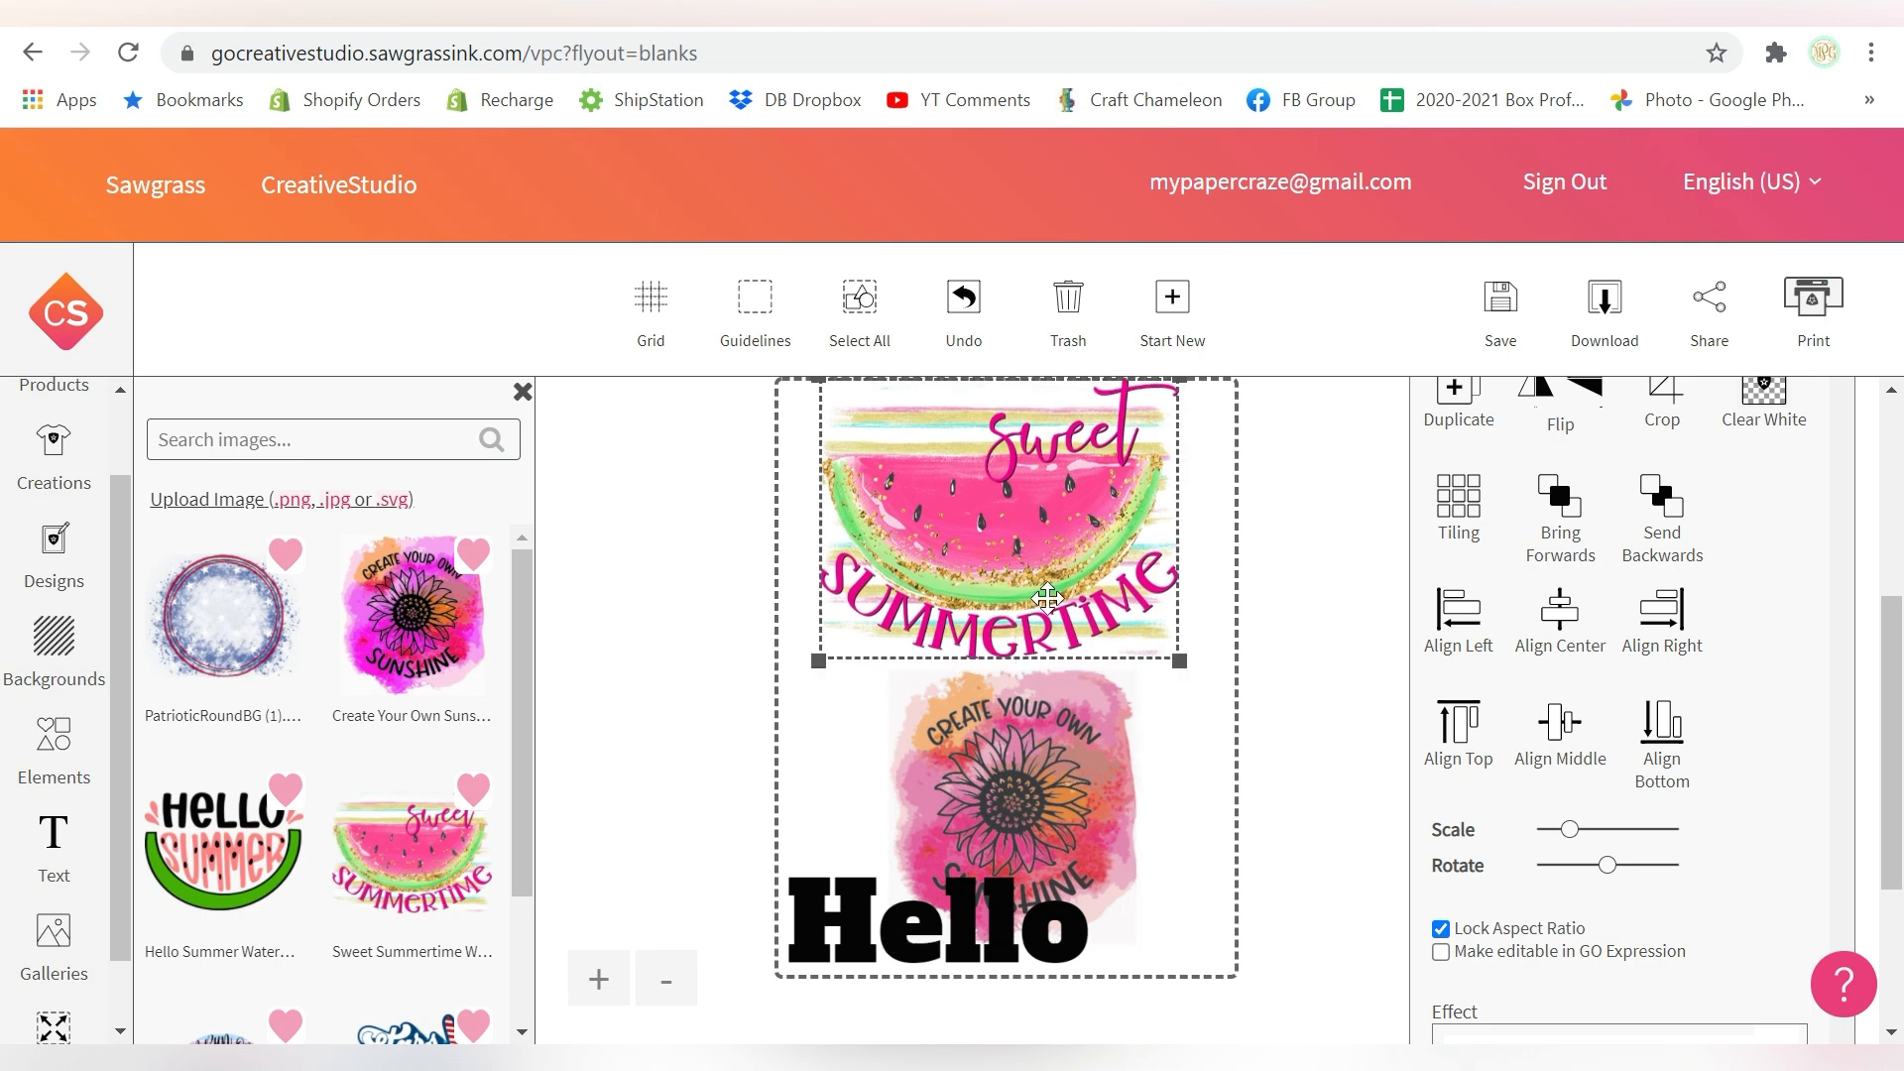
{"action": "left_click", "coordinate": [1007, 732]}
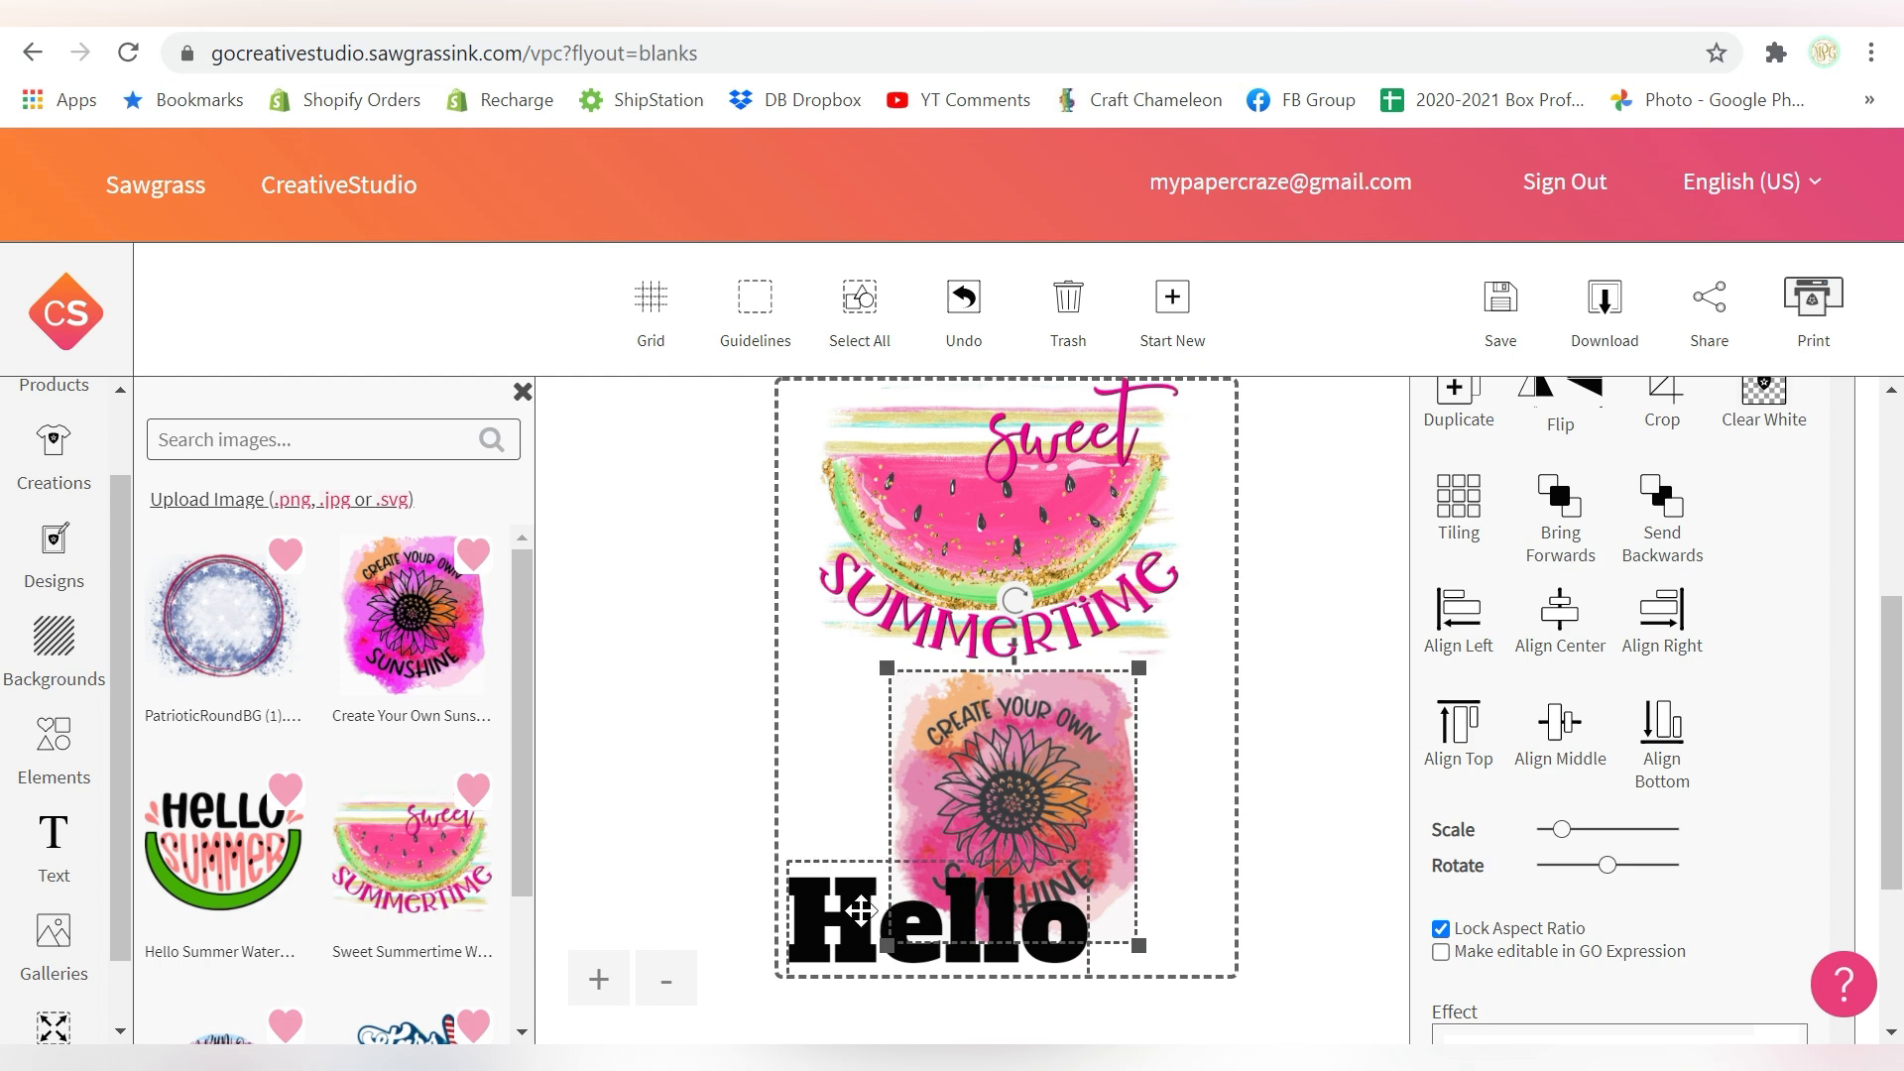
{"action": "left_click", "coordinate": [861, 910]}
{"action": "left_click", "coordinate": [1066, 302]}
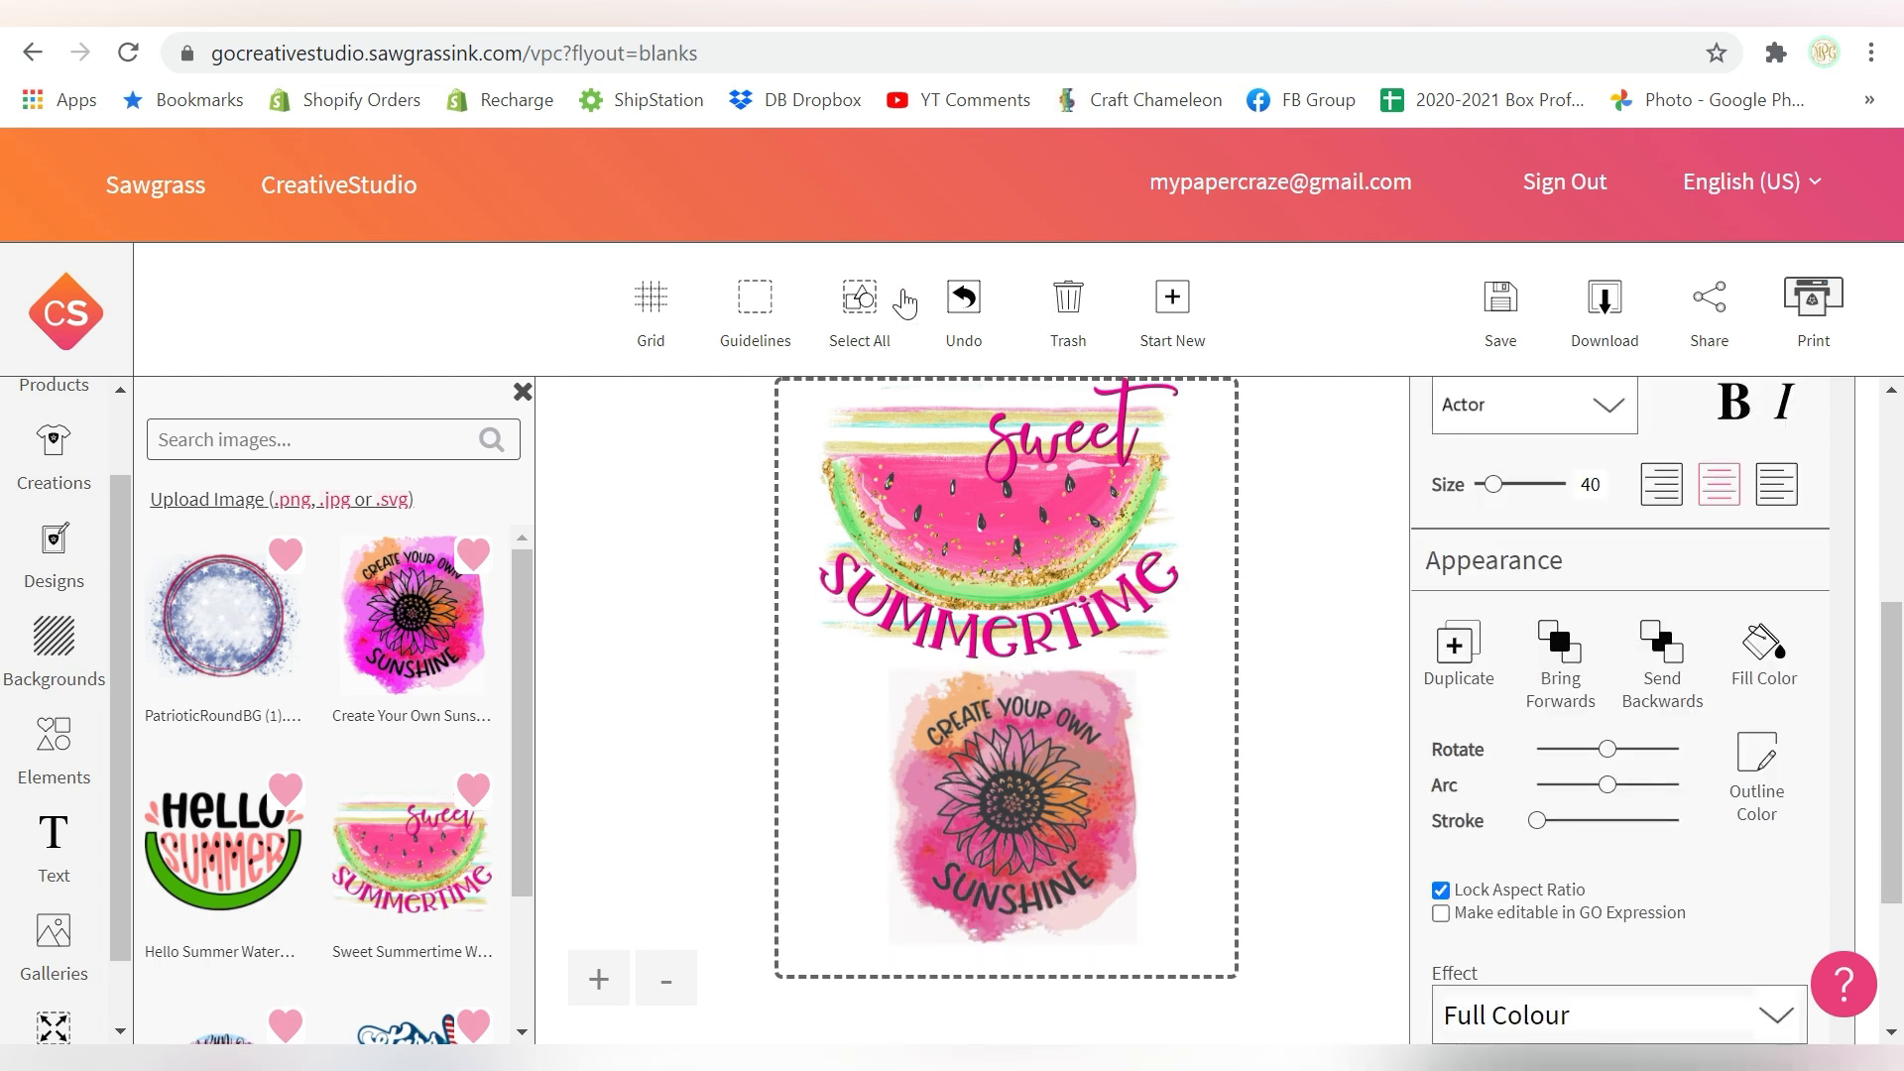
Try selecting all objects on the canvas and clear the selection.
{"action": "left_click", "coordinate": [859, 298]}
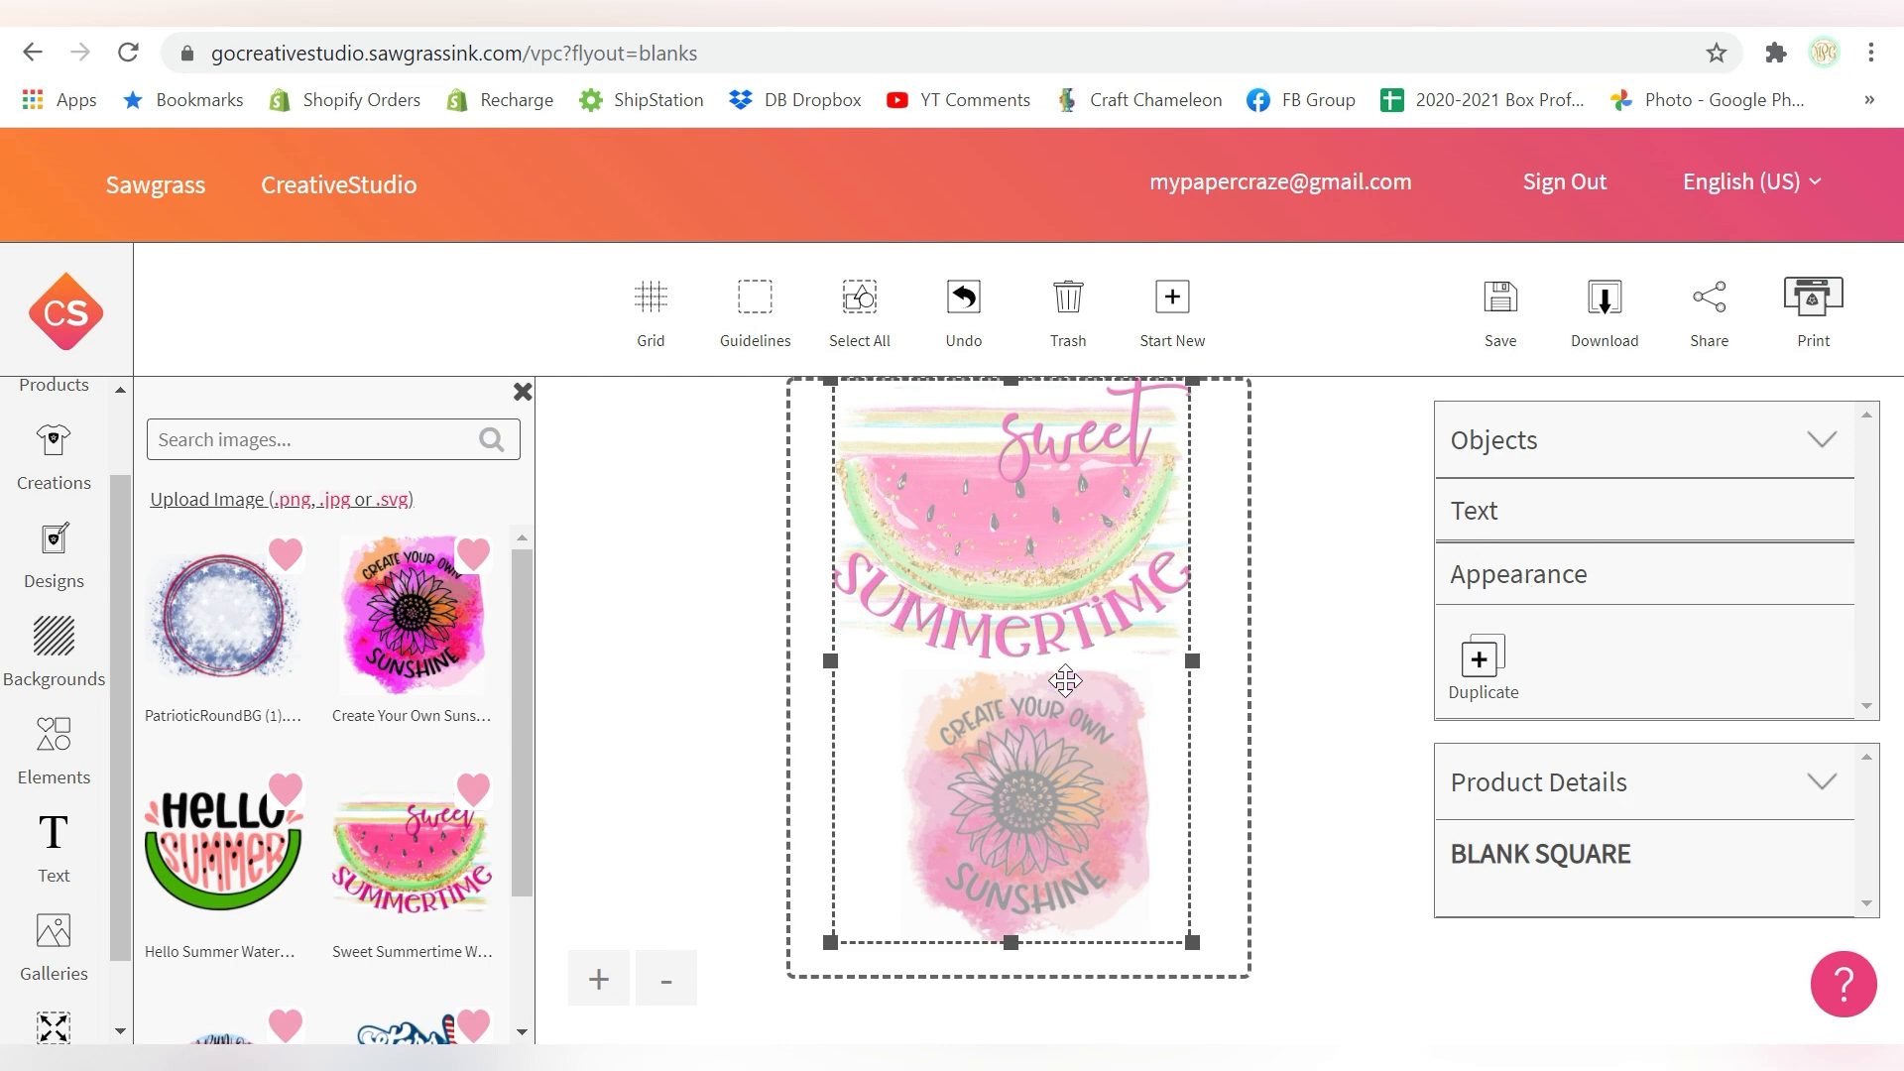
{"action": "left_click", "coordinate": [861, 305]}
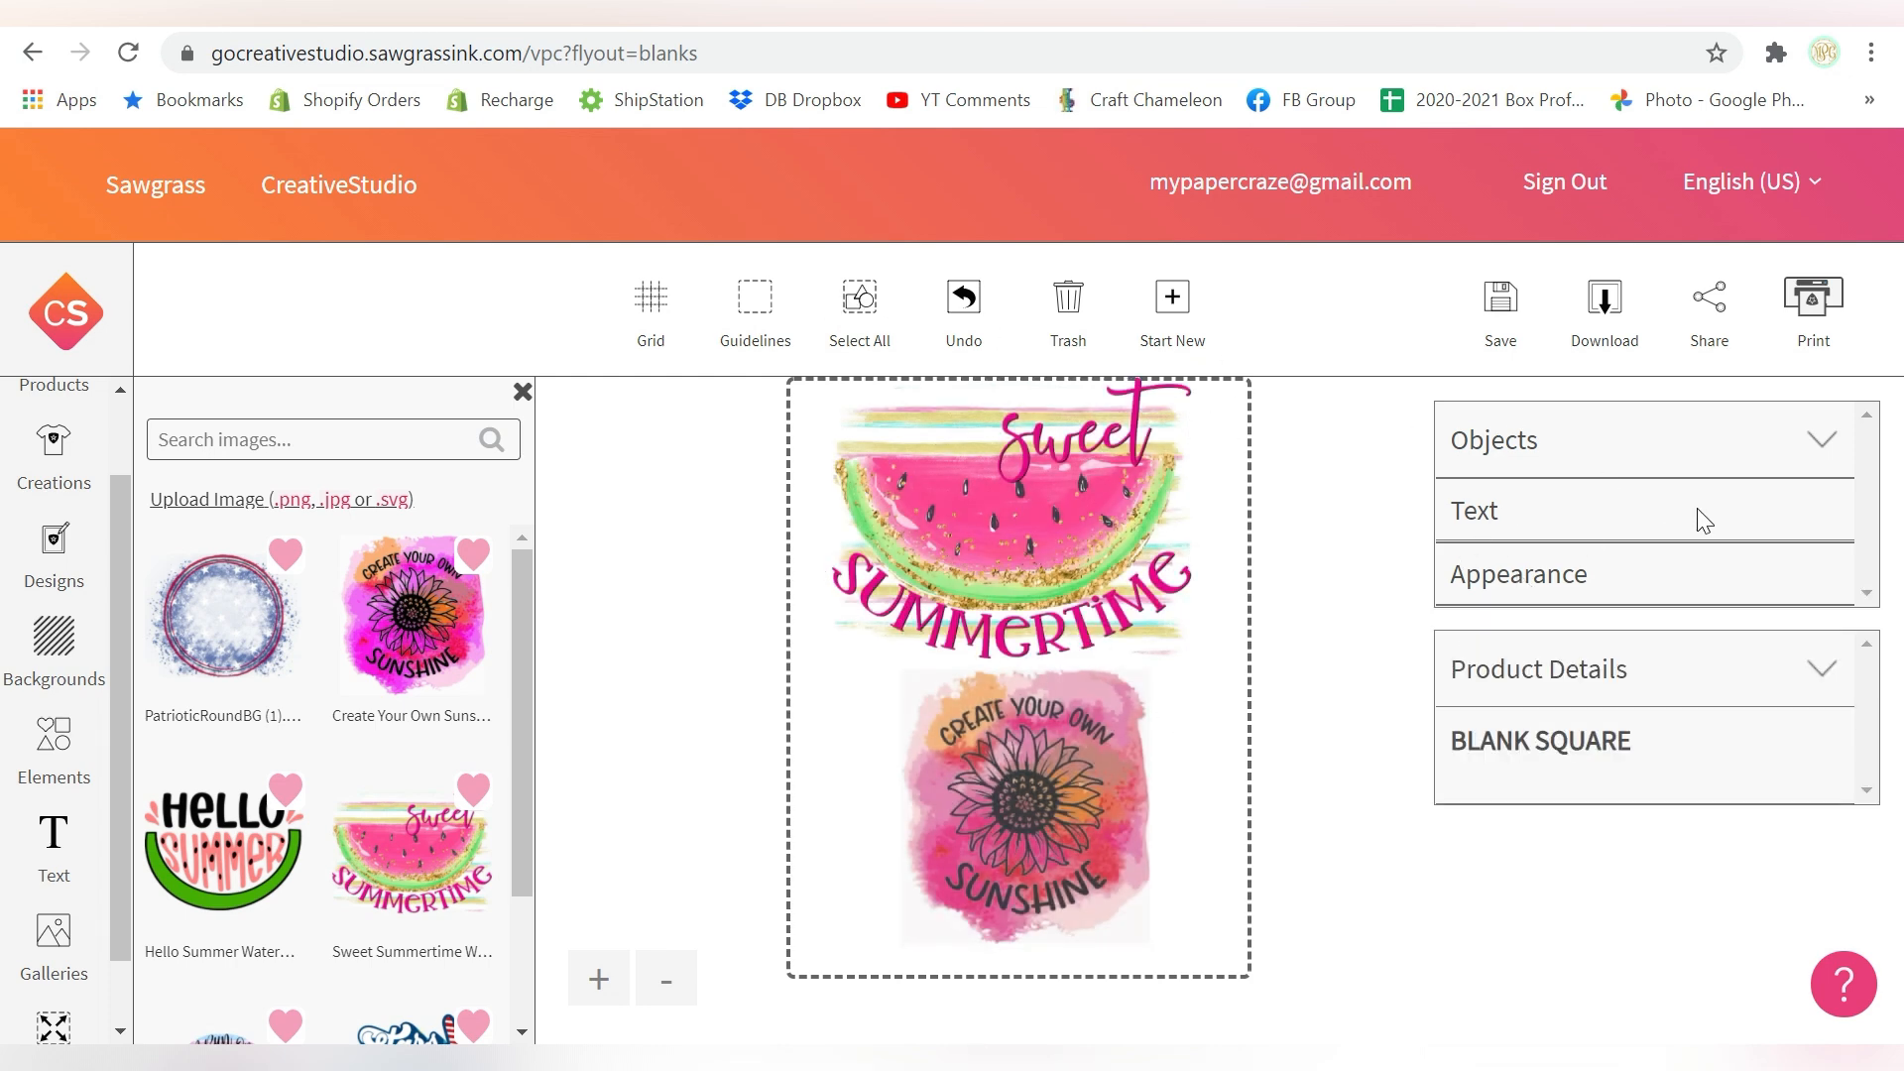
Scale the watermelon image slightly larger and try the Rotate setting, leaving the image upright.
{"action": "left_click", "coordinate": [991, 547]}
{"action": "scroll", "coordinate": [1642, 684], "scroll_direction": "down", "scroll_amount": 5}
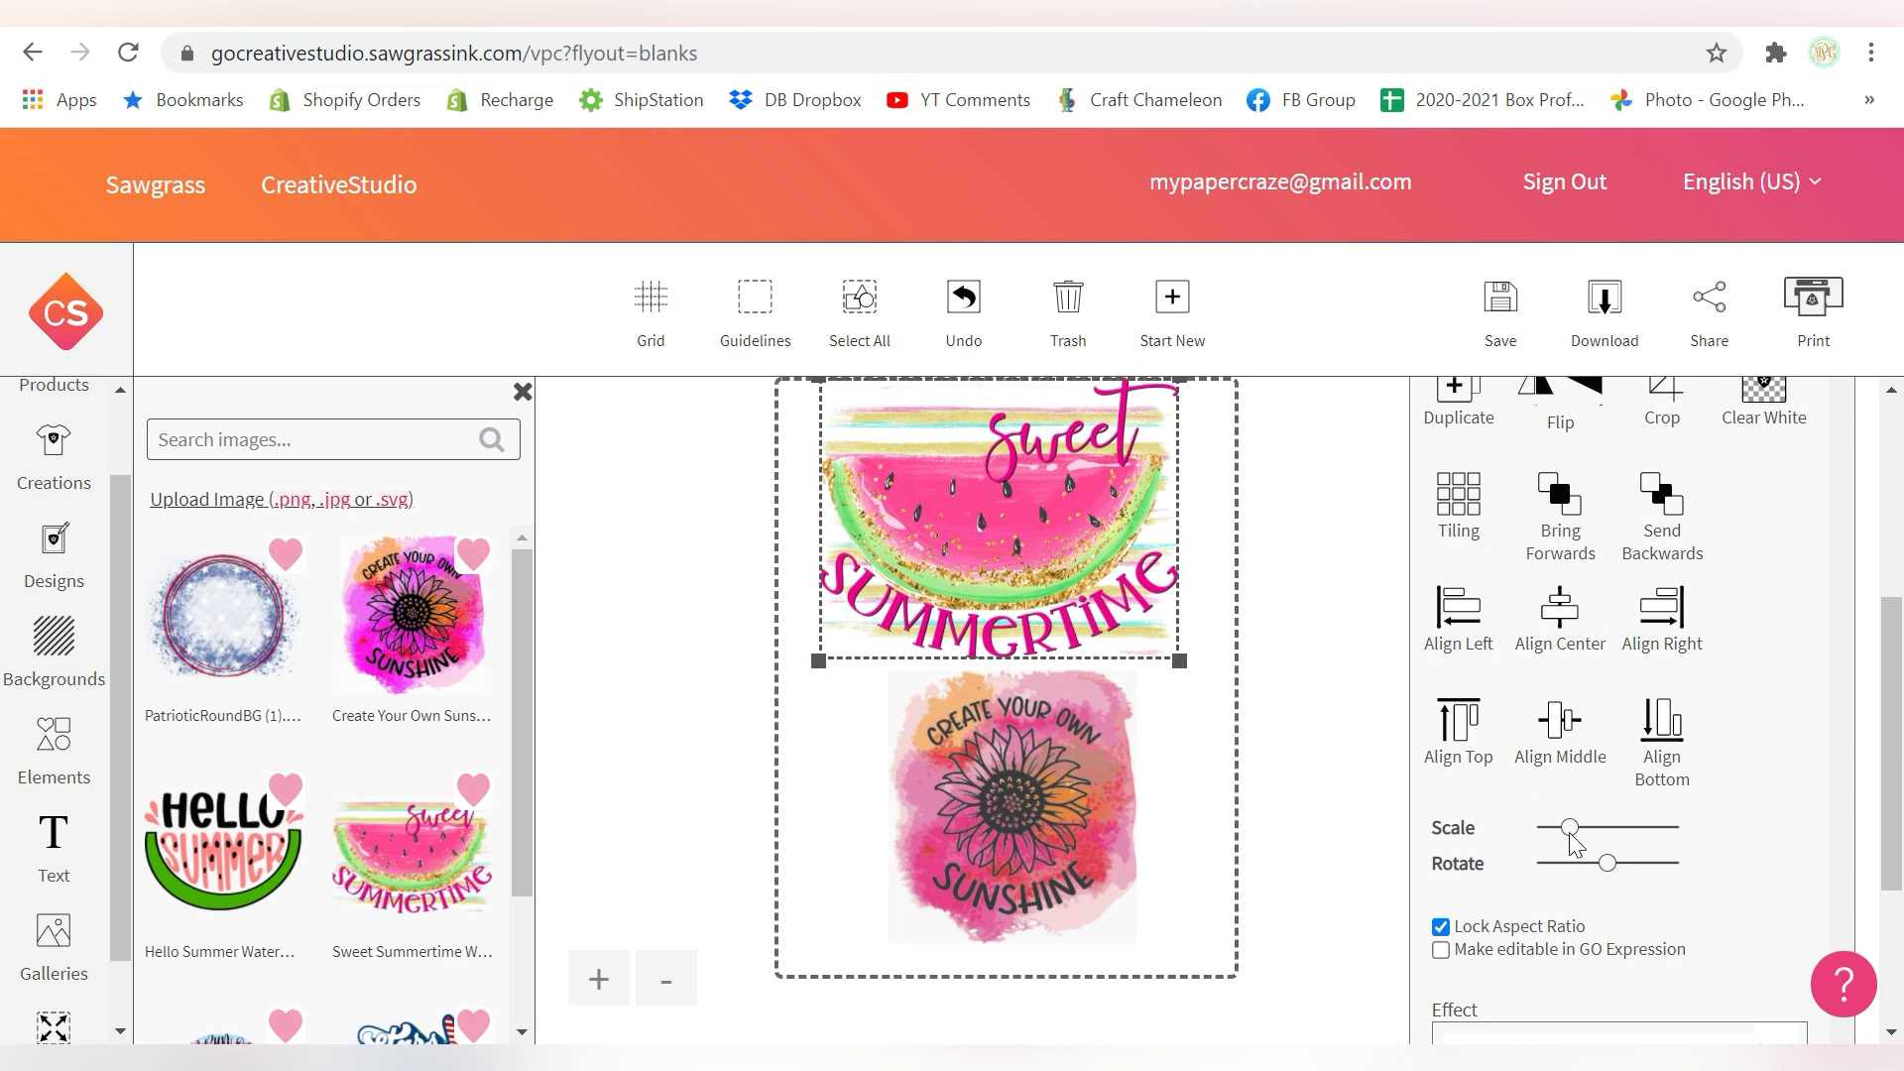
{"action": "left_click_drag", "start_coordinate": [1582, 841], "coordinate": [1613, 873]}
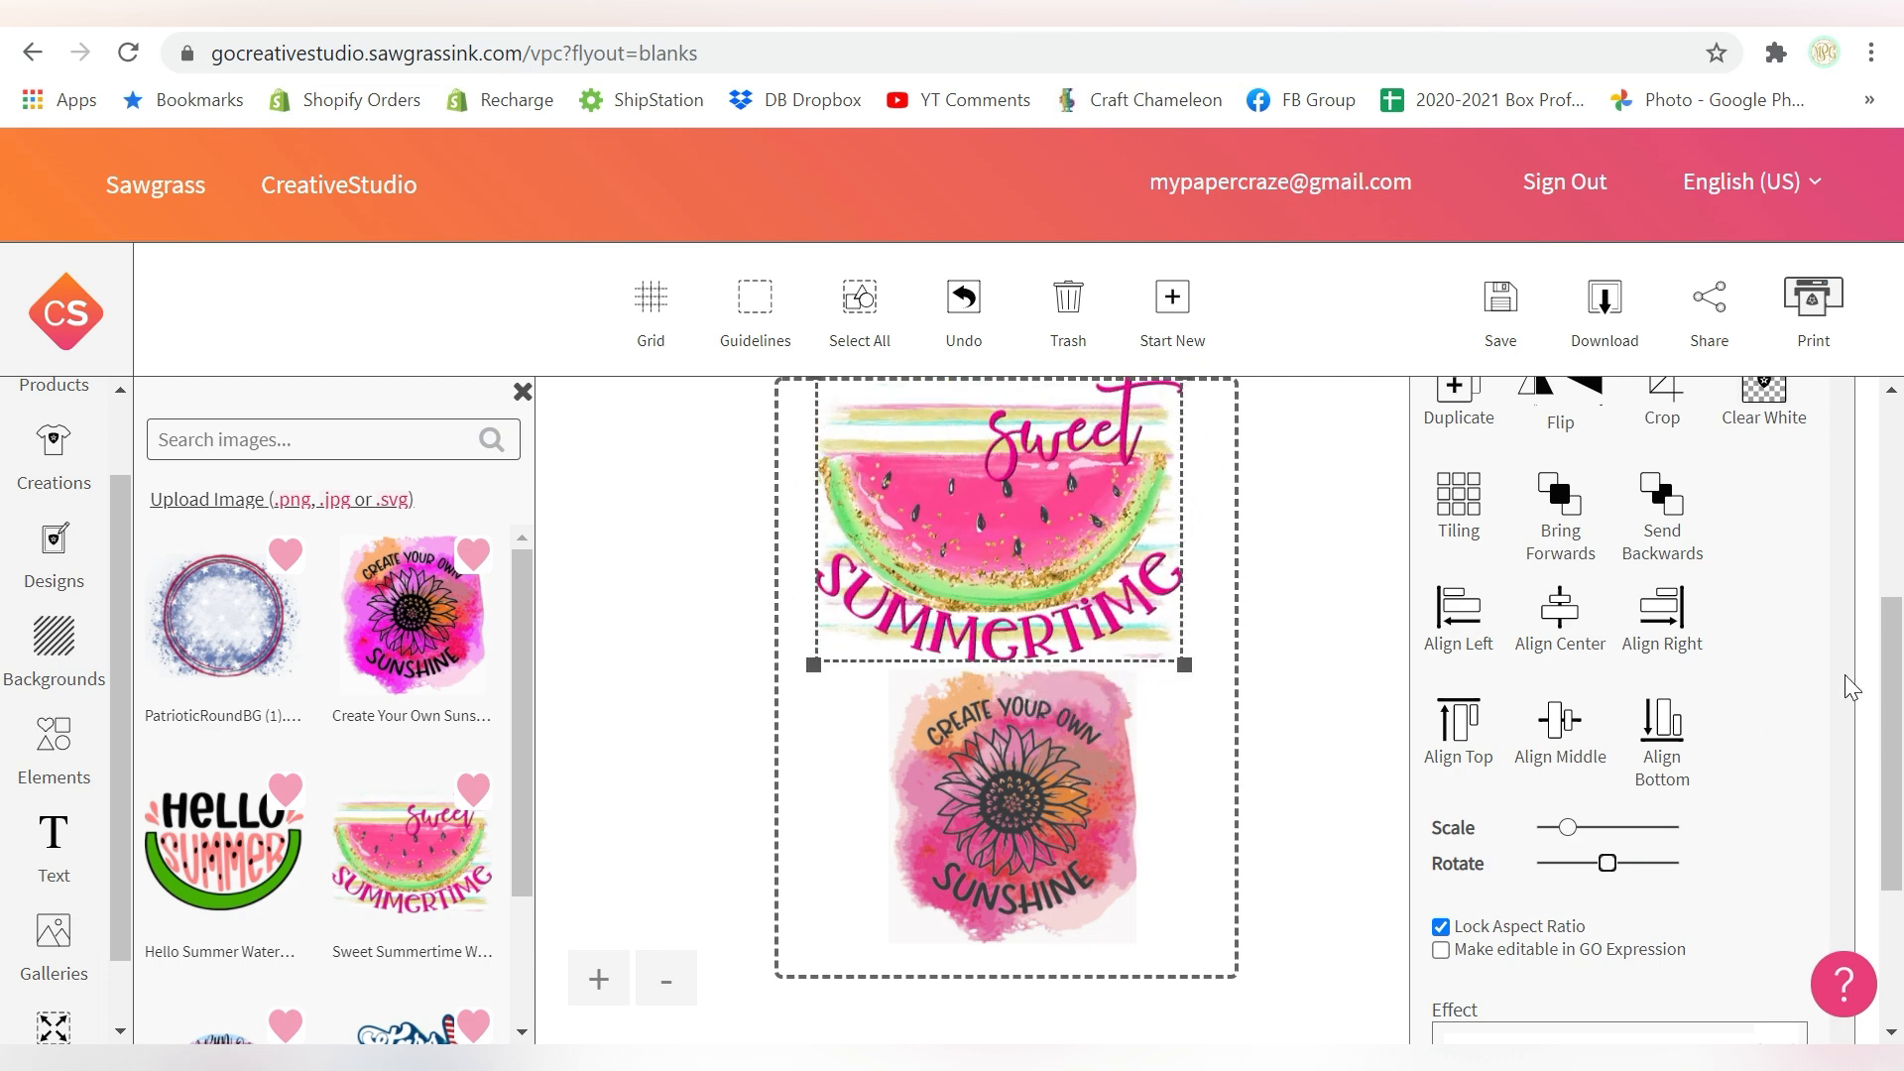
Turn off Lock Aspect Ratio for the watermelon image and squeeze it narrower.
{"action": "left_click_drag", "start_coordinate": [1890, 678], "coordinate": [1890, 753]}
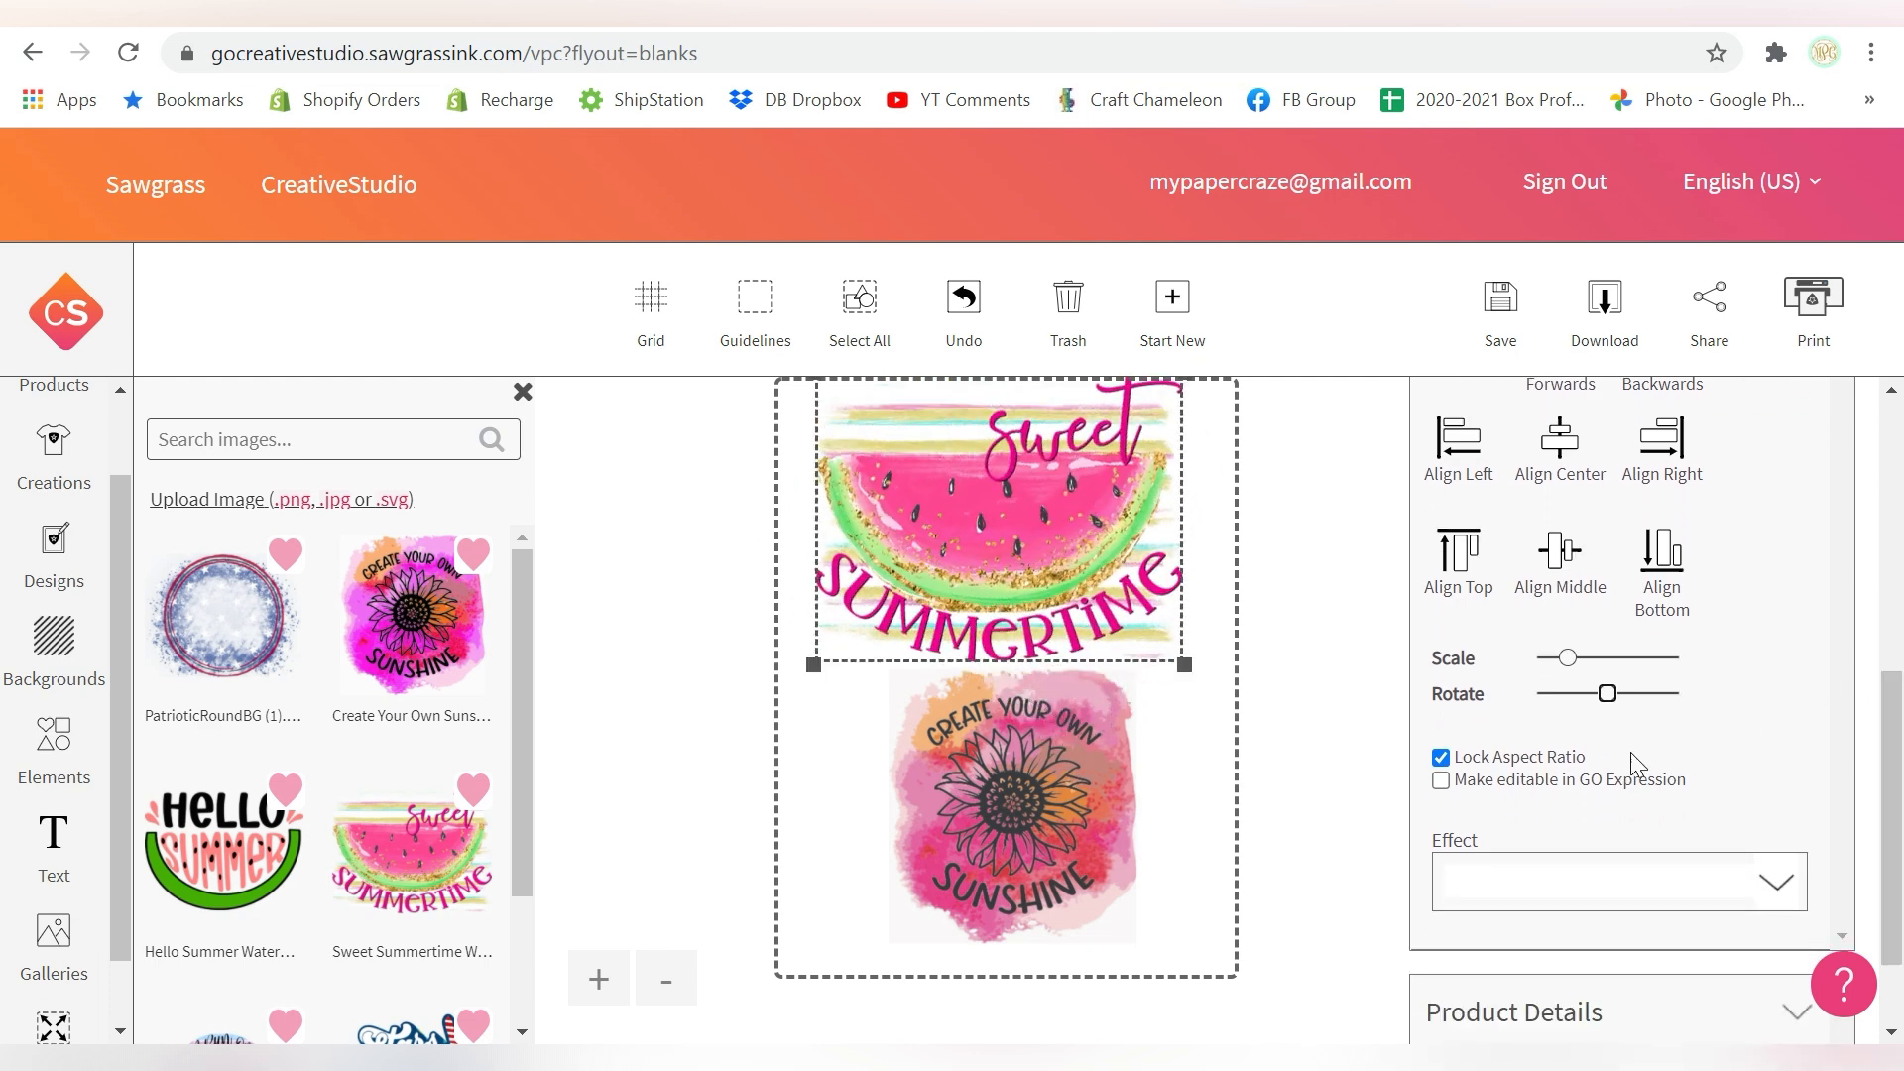
{"action": "left_click", "coordinate": [1442, 757]}
{"action": "left_click_drag", "start_coordinate": [1188, 667], "coordinate": [1128, 647]}
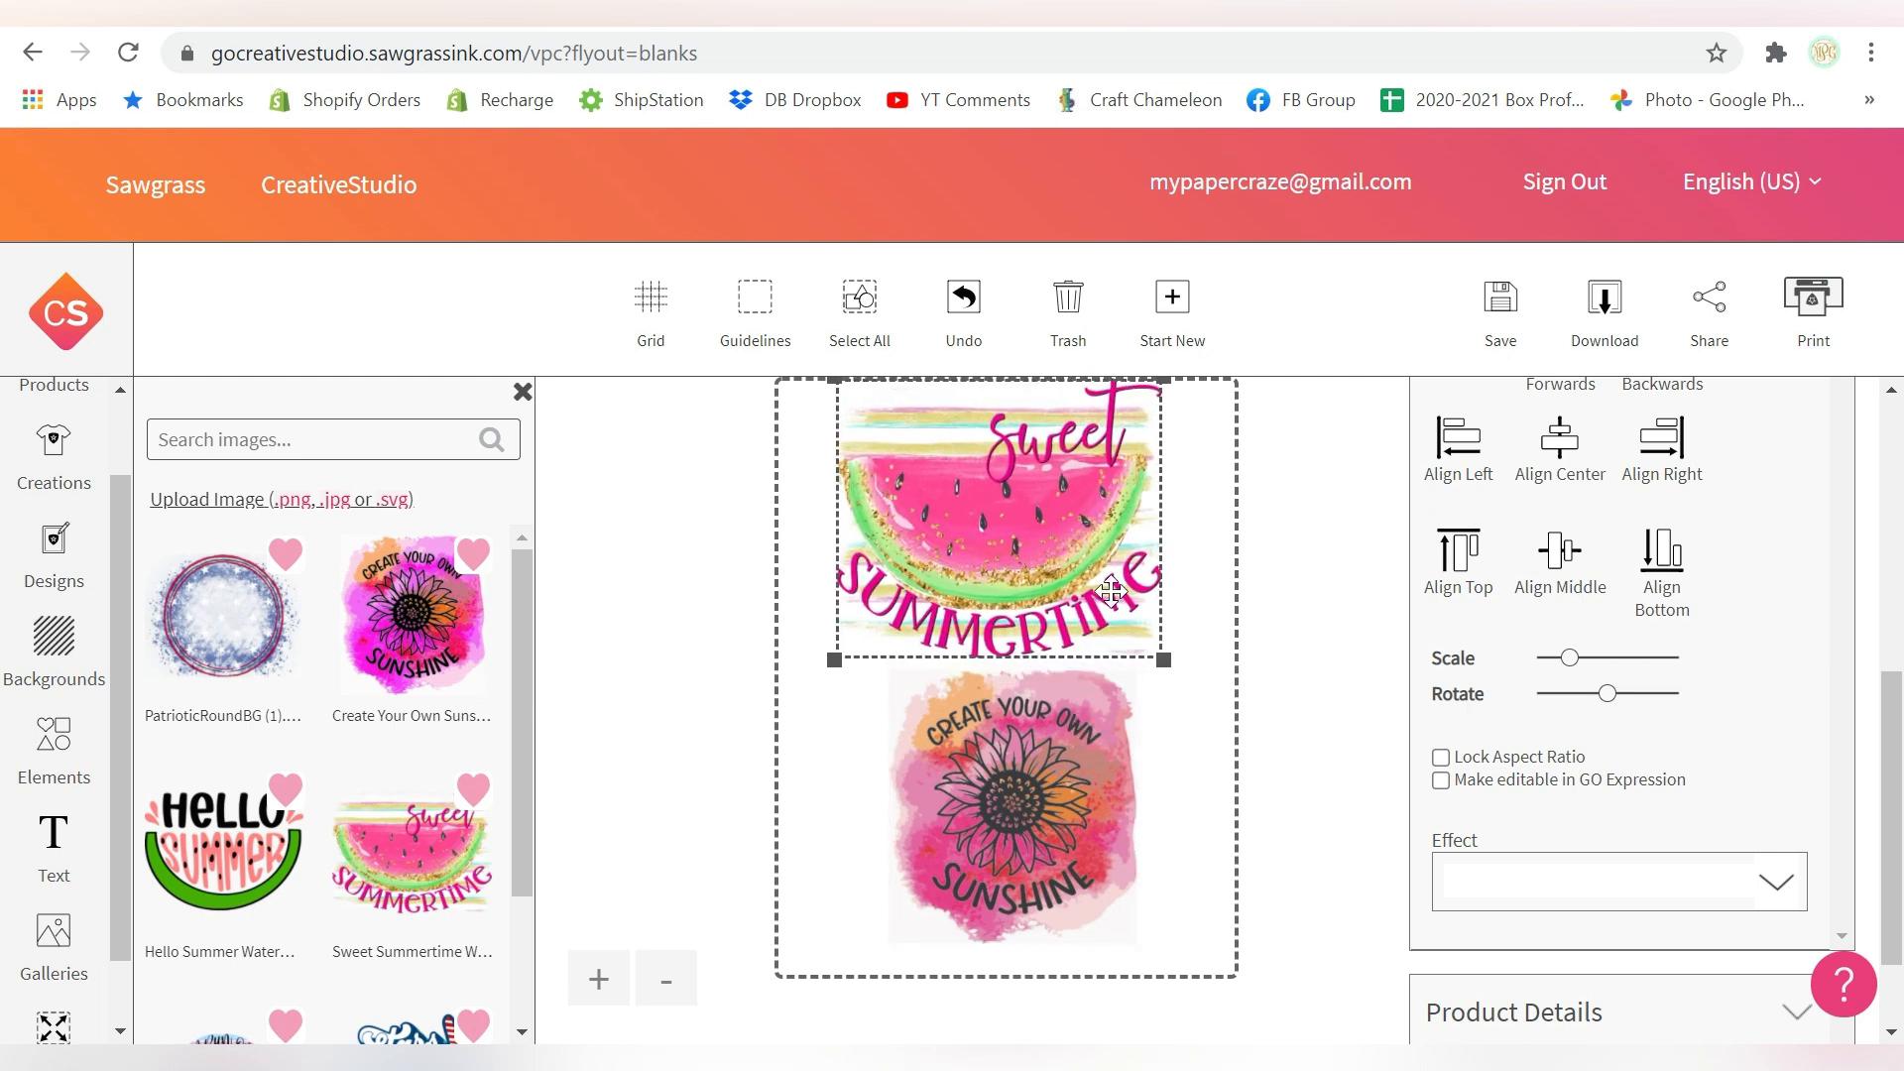
Undo the watermelon image's narrowing and turn Lock Aspect Ratio back on.
{"action": "left_click", "coordinate": [963, 297]}
{"action": "left_click", "coordinate": [1442, 757]}
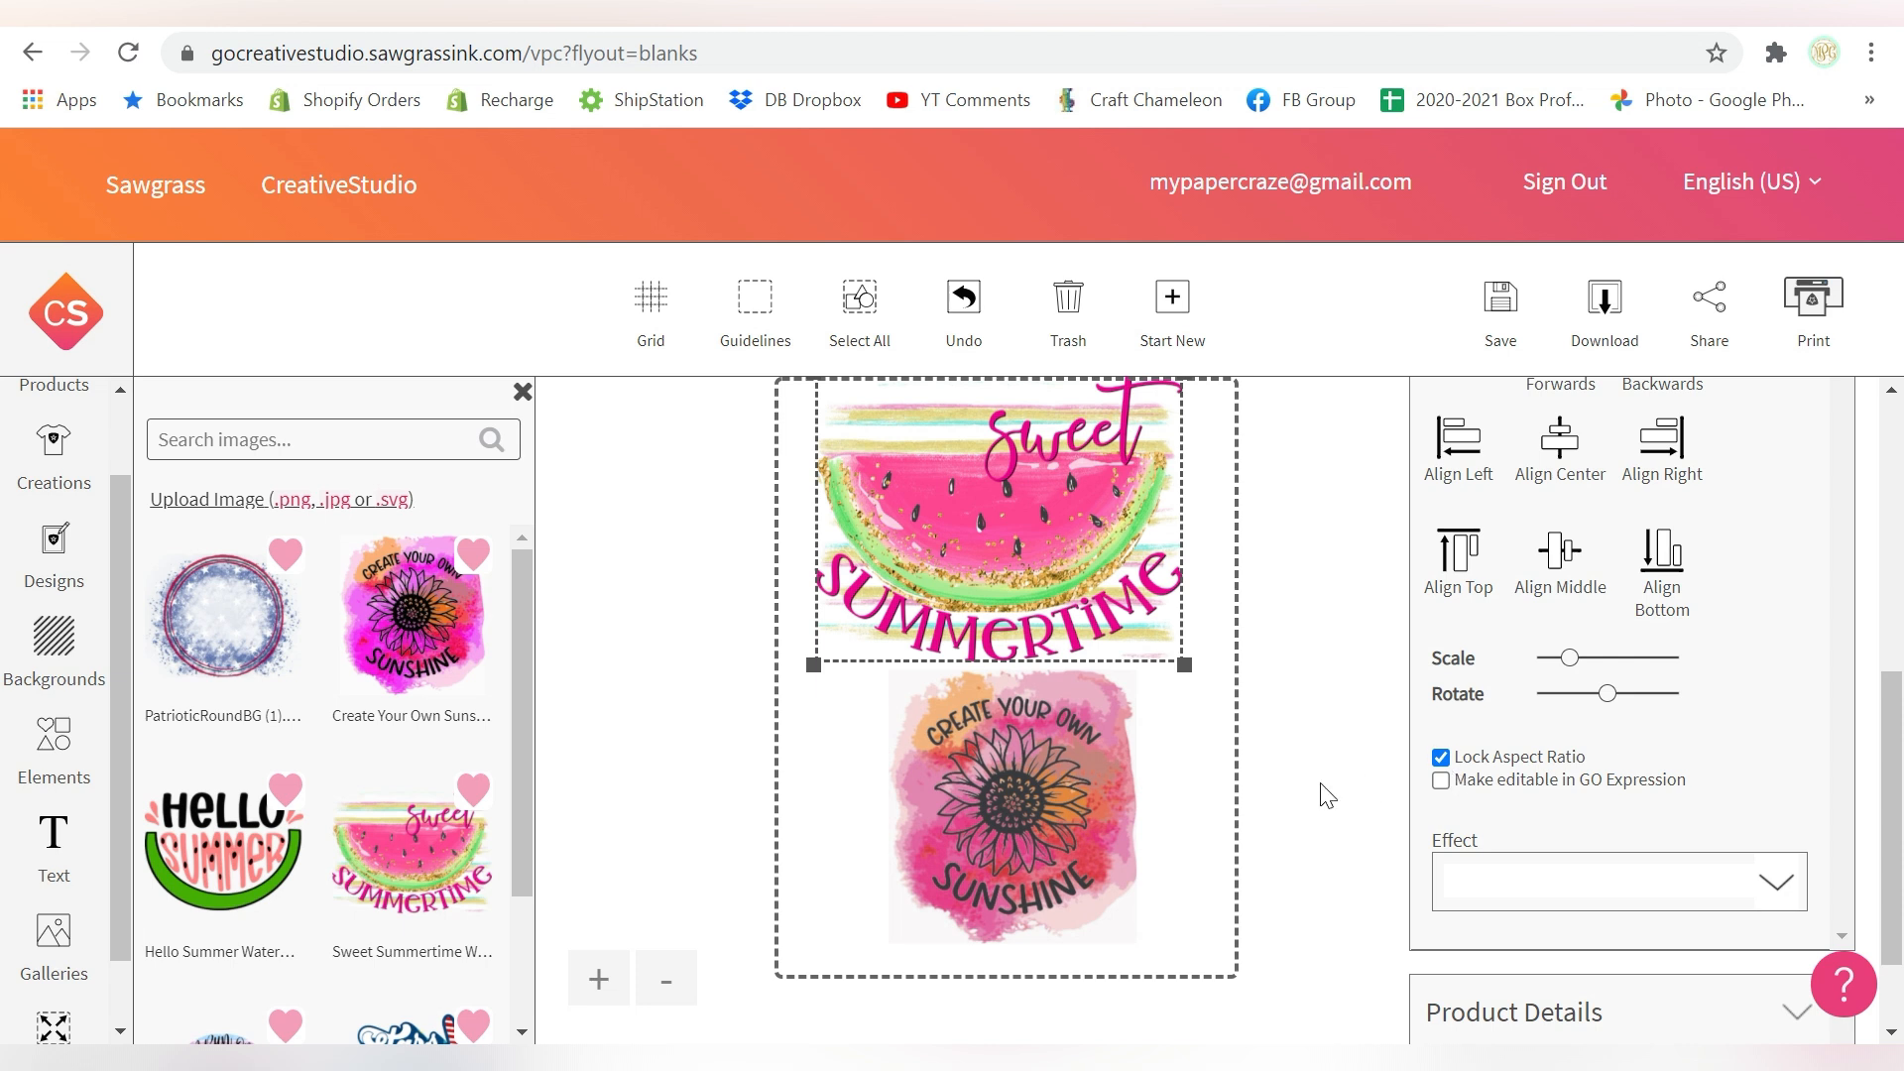
Enlarge the sunflower image slightly to about 4.8 x 5.3 inches and place it centered directly below the watermelon image.
{"action": "left_click", "coordinate": [1091, 805]}
{"action": "mouse_move", "coordinate": [1129, 960]}
{"action": "left_mouse_down"}
{"action": "mouse_move", "coordinate": [1173, 986]}
{"action": "mouse_move", "coordinate": [1123, 928]}
{"action": "left_mouse_up"}
{"action": "left_click_drag", "start_coordinate": [1066, 816], "coordinate": [1051, 855]}
{"action": "left_click_drag", "start_coordinate": [1110, 739], "coordinate": [1215, 695]}
{"action": "left_click_drag", "start_coordinate": [1017, 812], "coordinate": [1033, 786]}
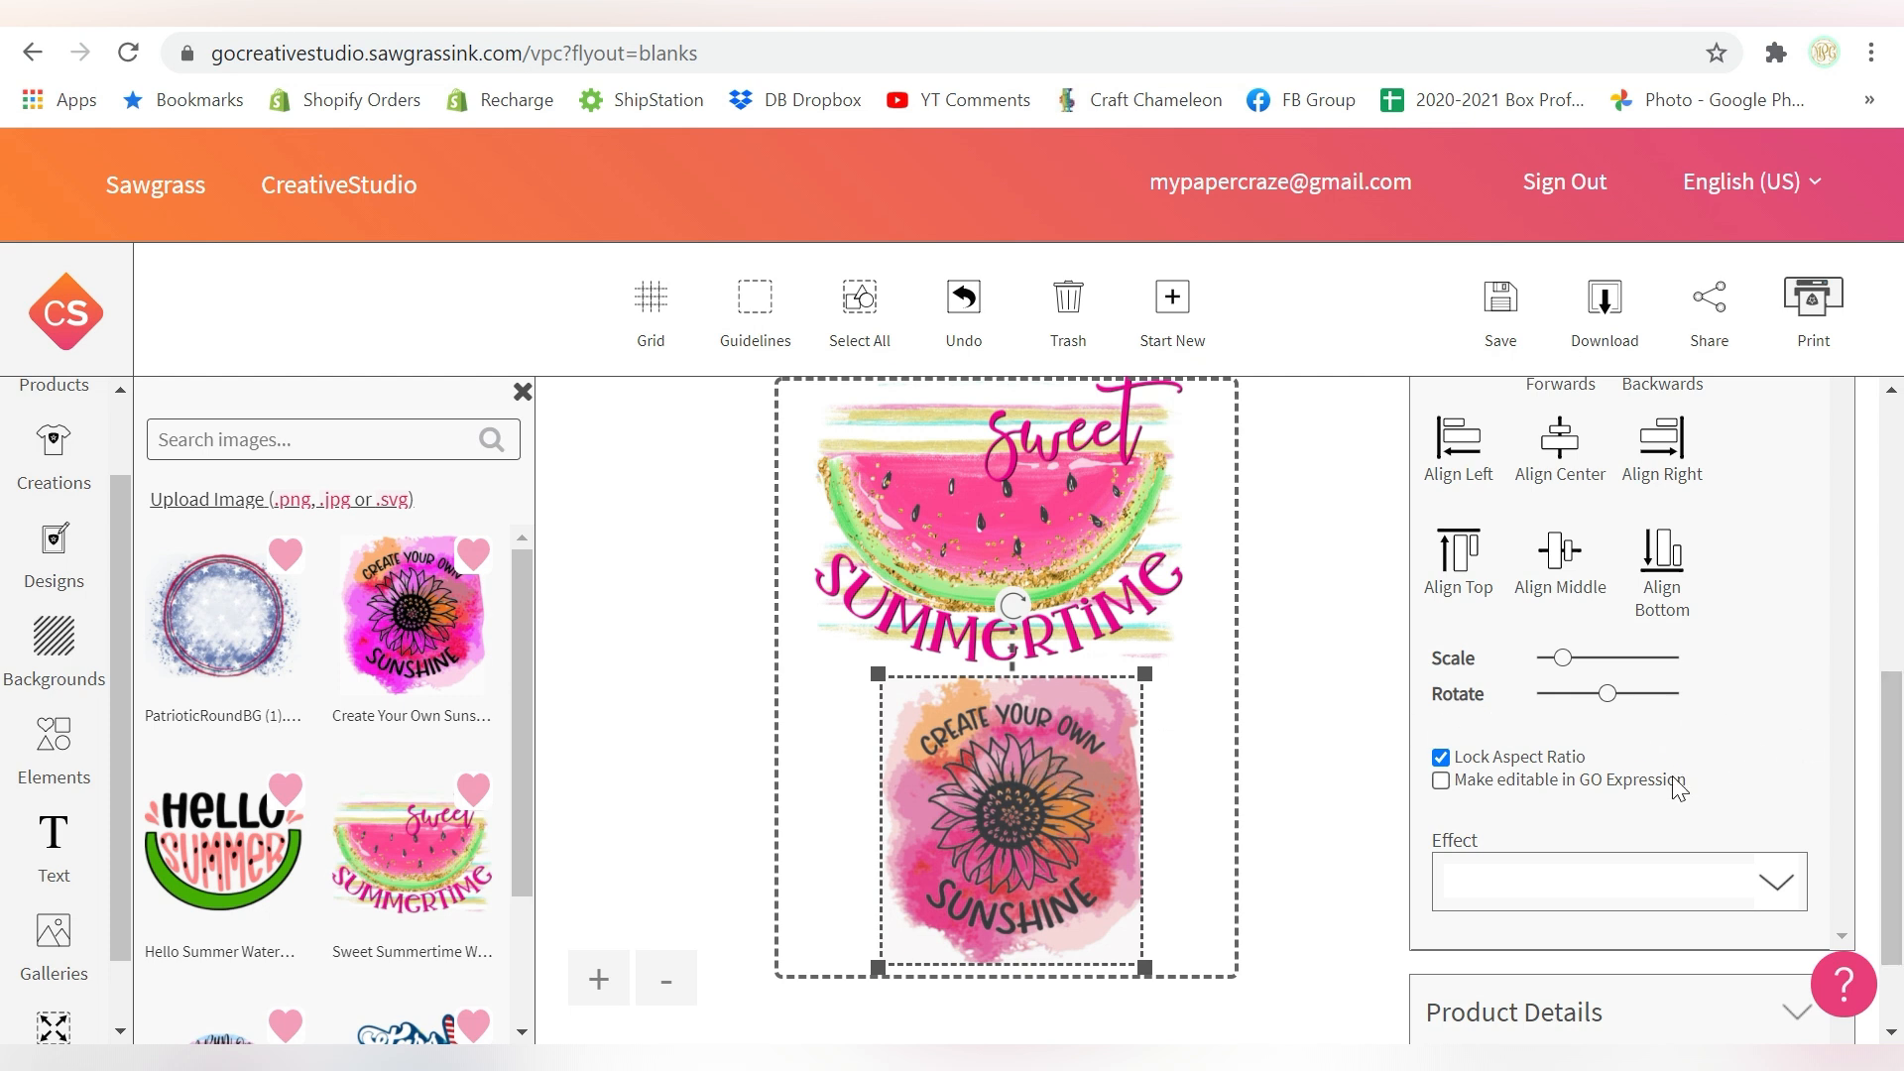
Try the Deboss, Laser Dark and One Colour - Black effects on the sunflower image.
{"action": "left_click_drag", "start_coordinate": [1897, 727], "coordinate": [1898, 782]}
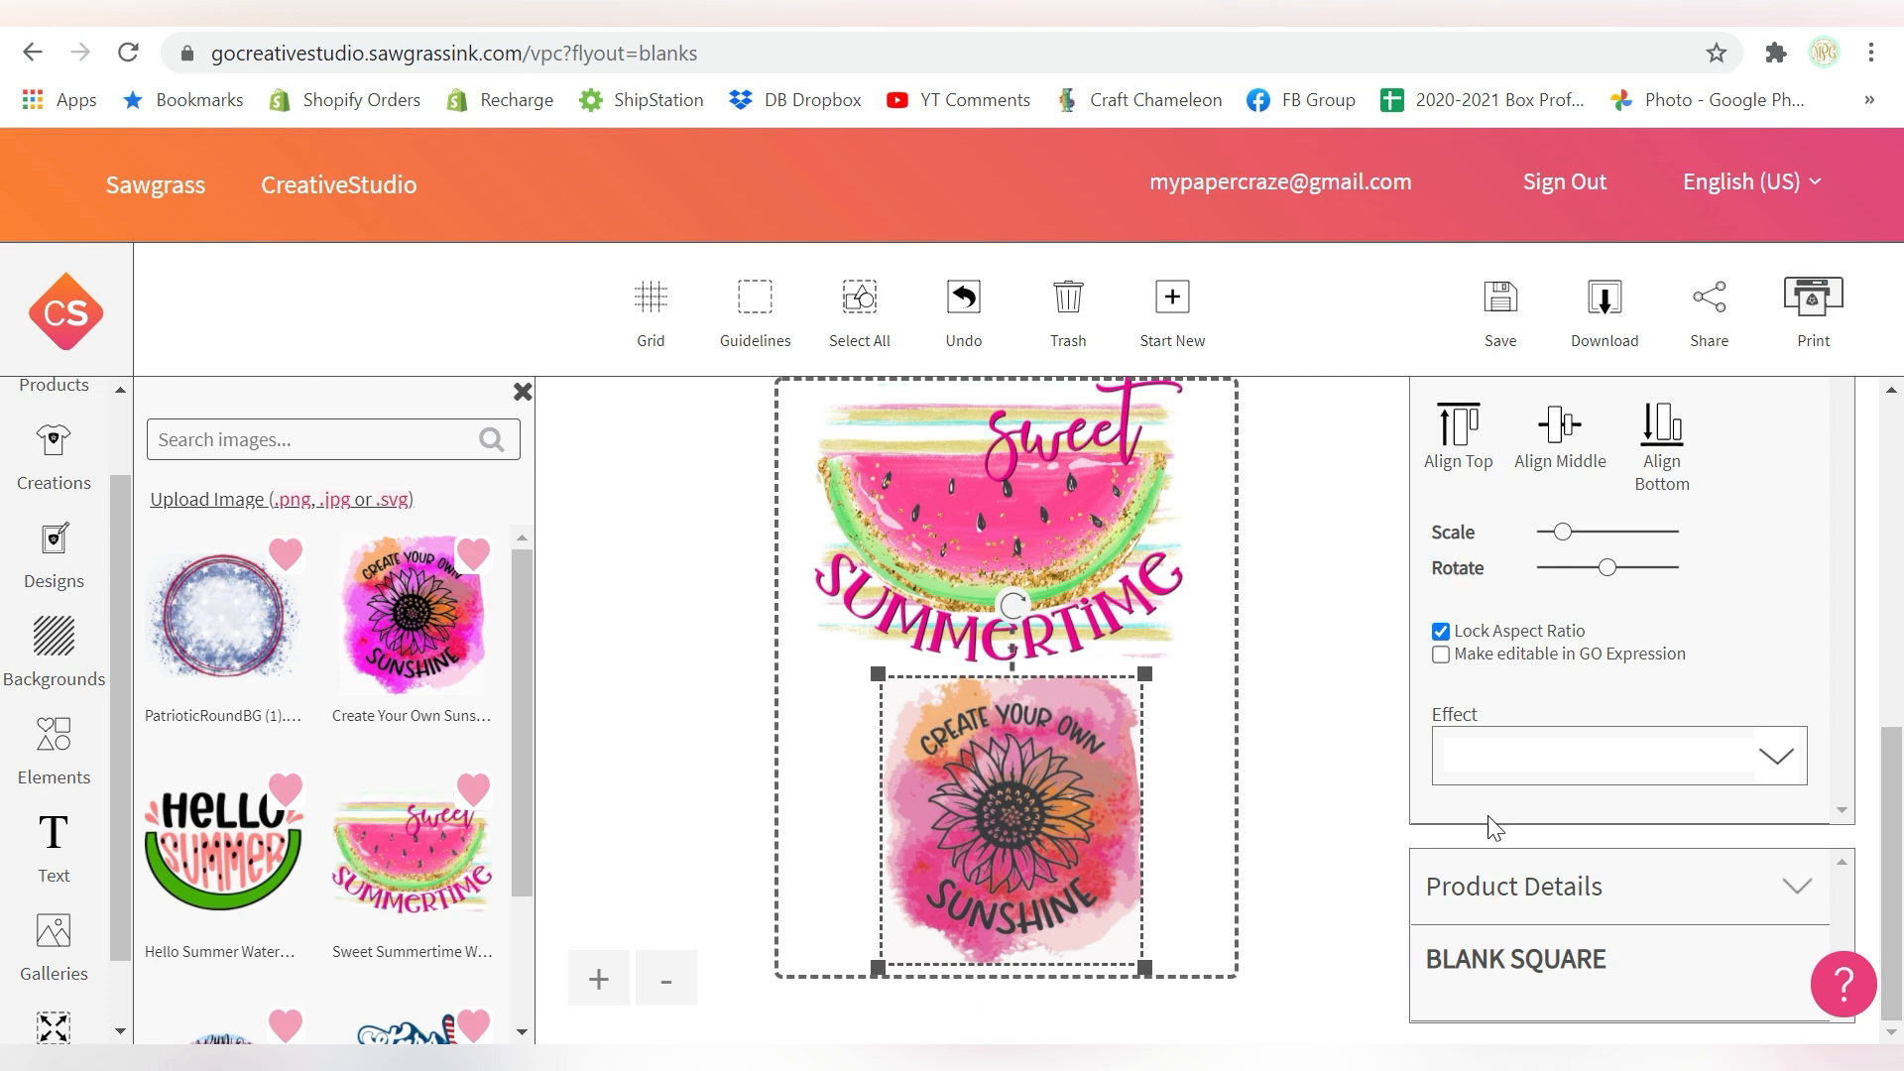
{"action": "left_click", "coordinate": [1481, 758]}
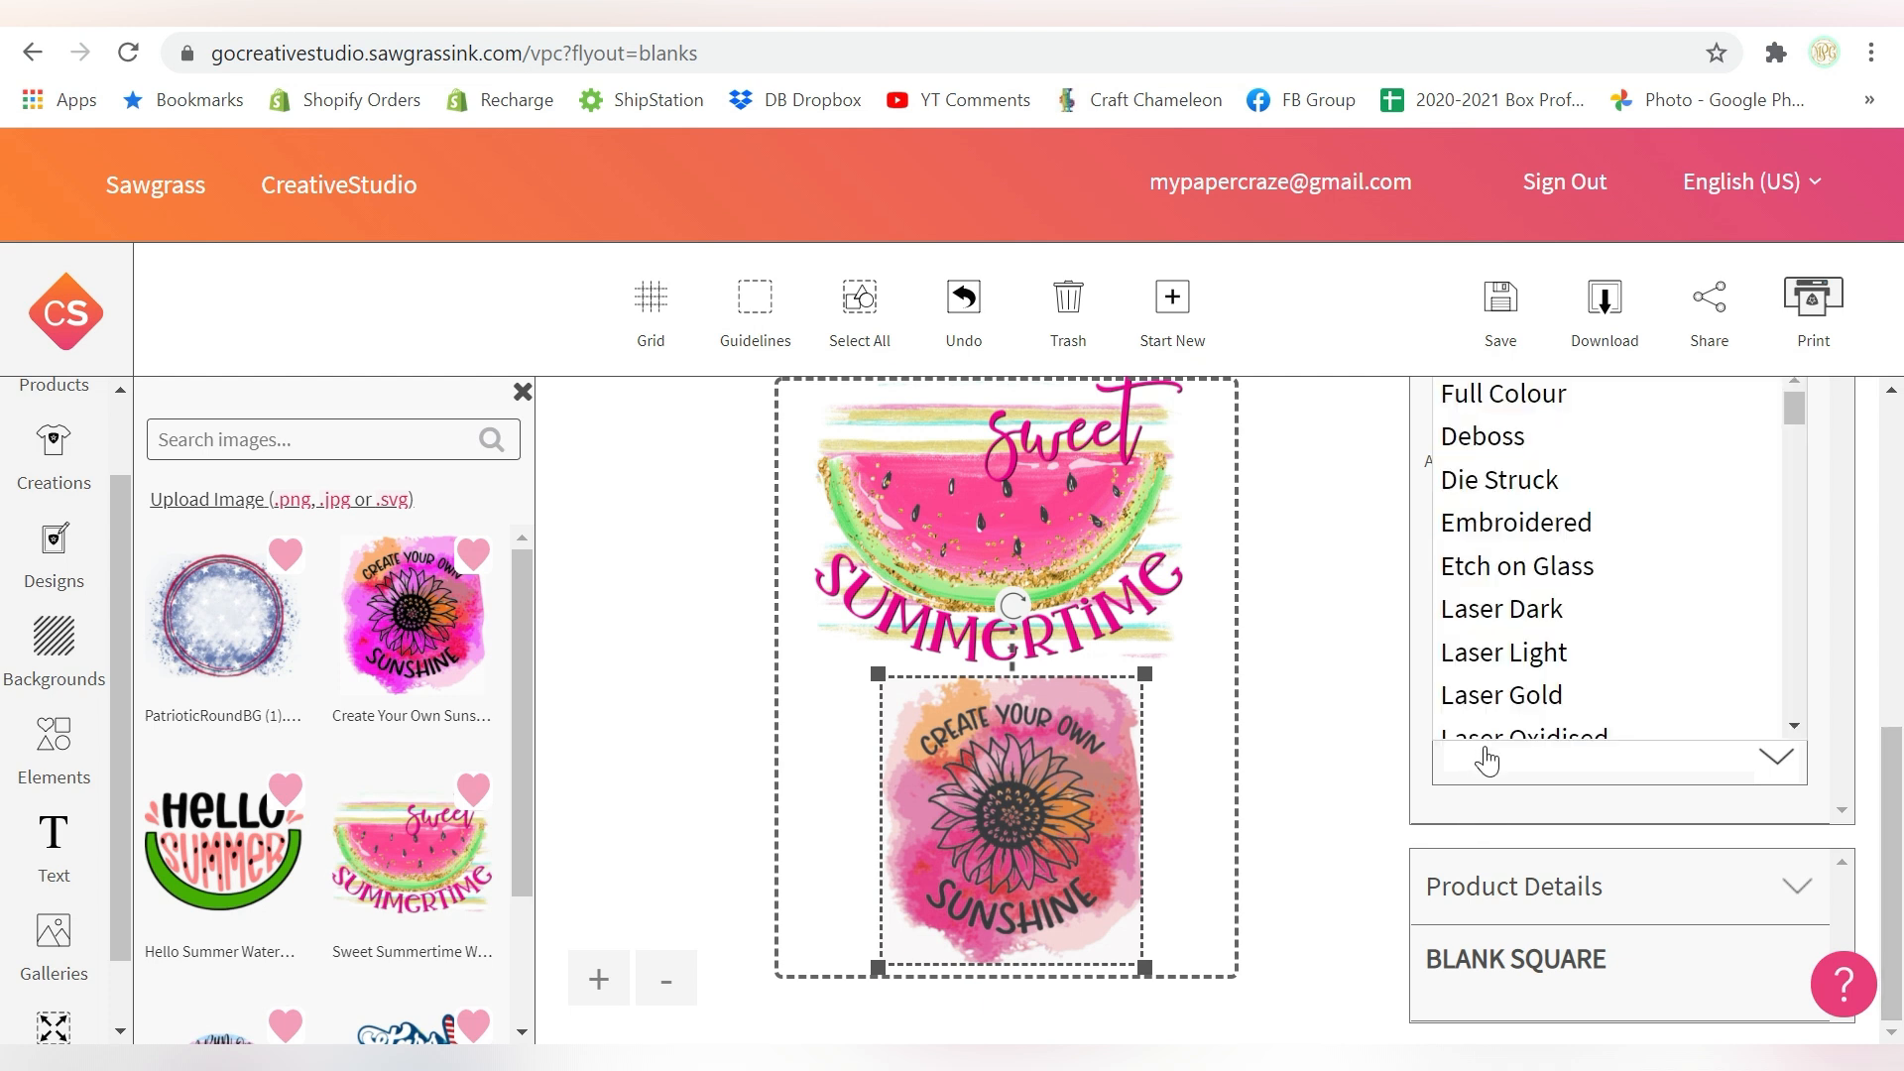
{"action": "left_click", "coordinate": [1499, 446]}
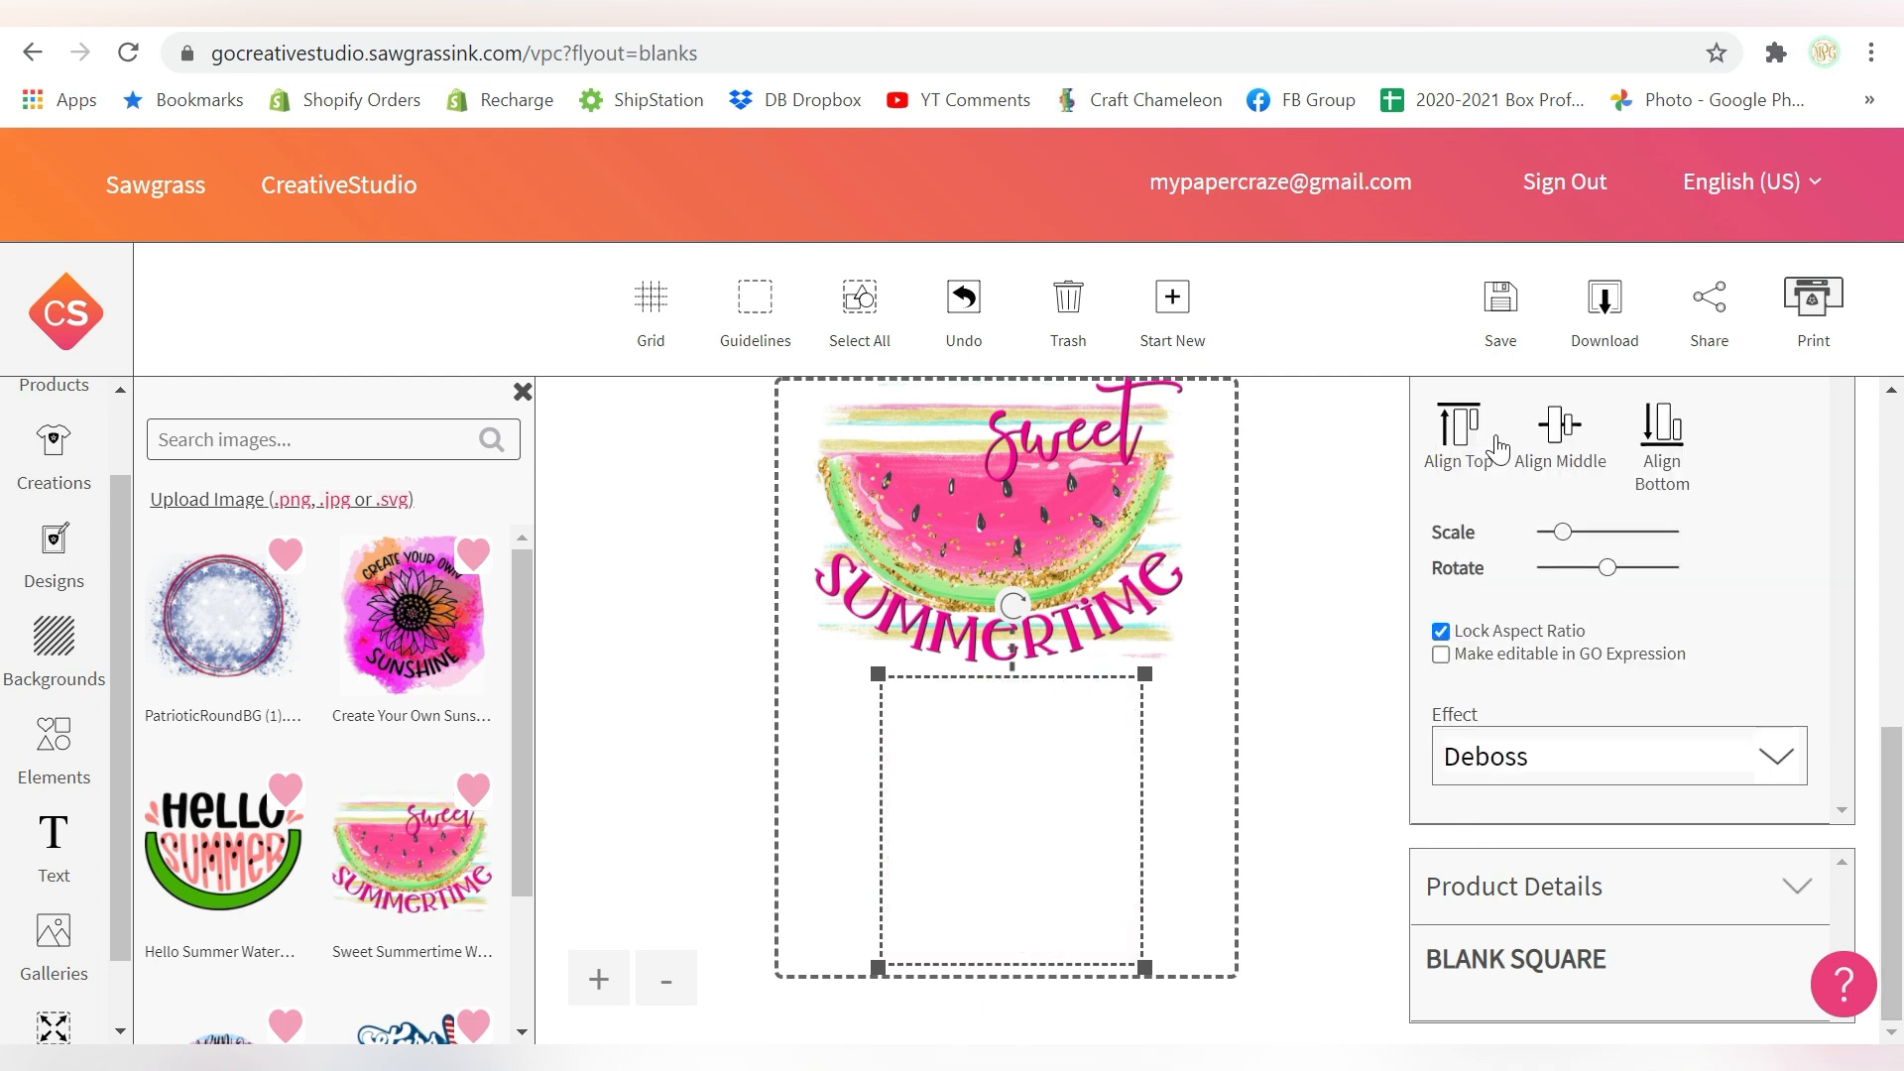
{"action": "left_click", "coordinate": [1501, 776]}
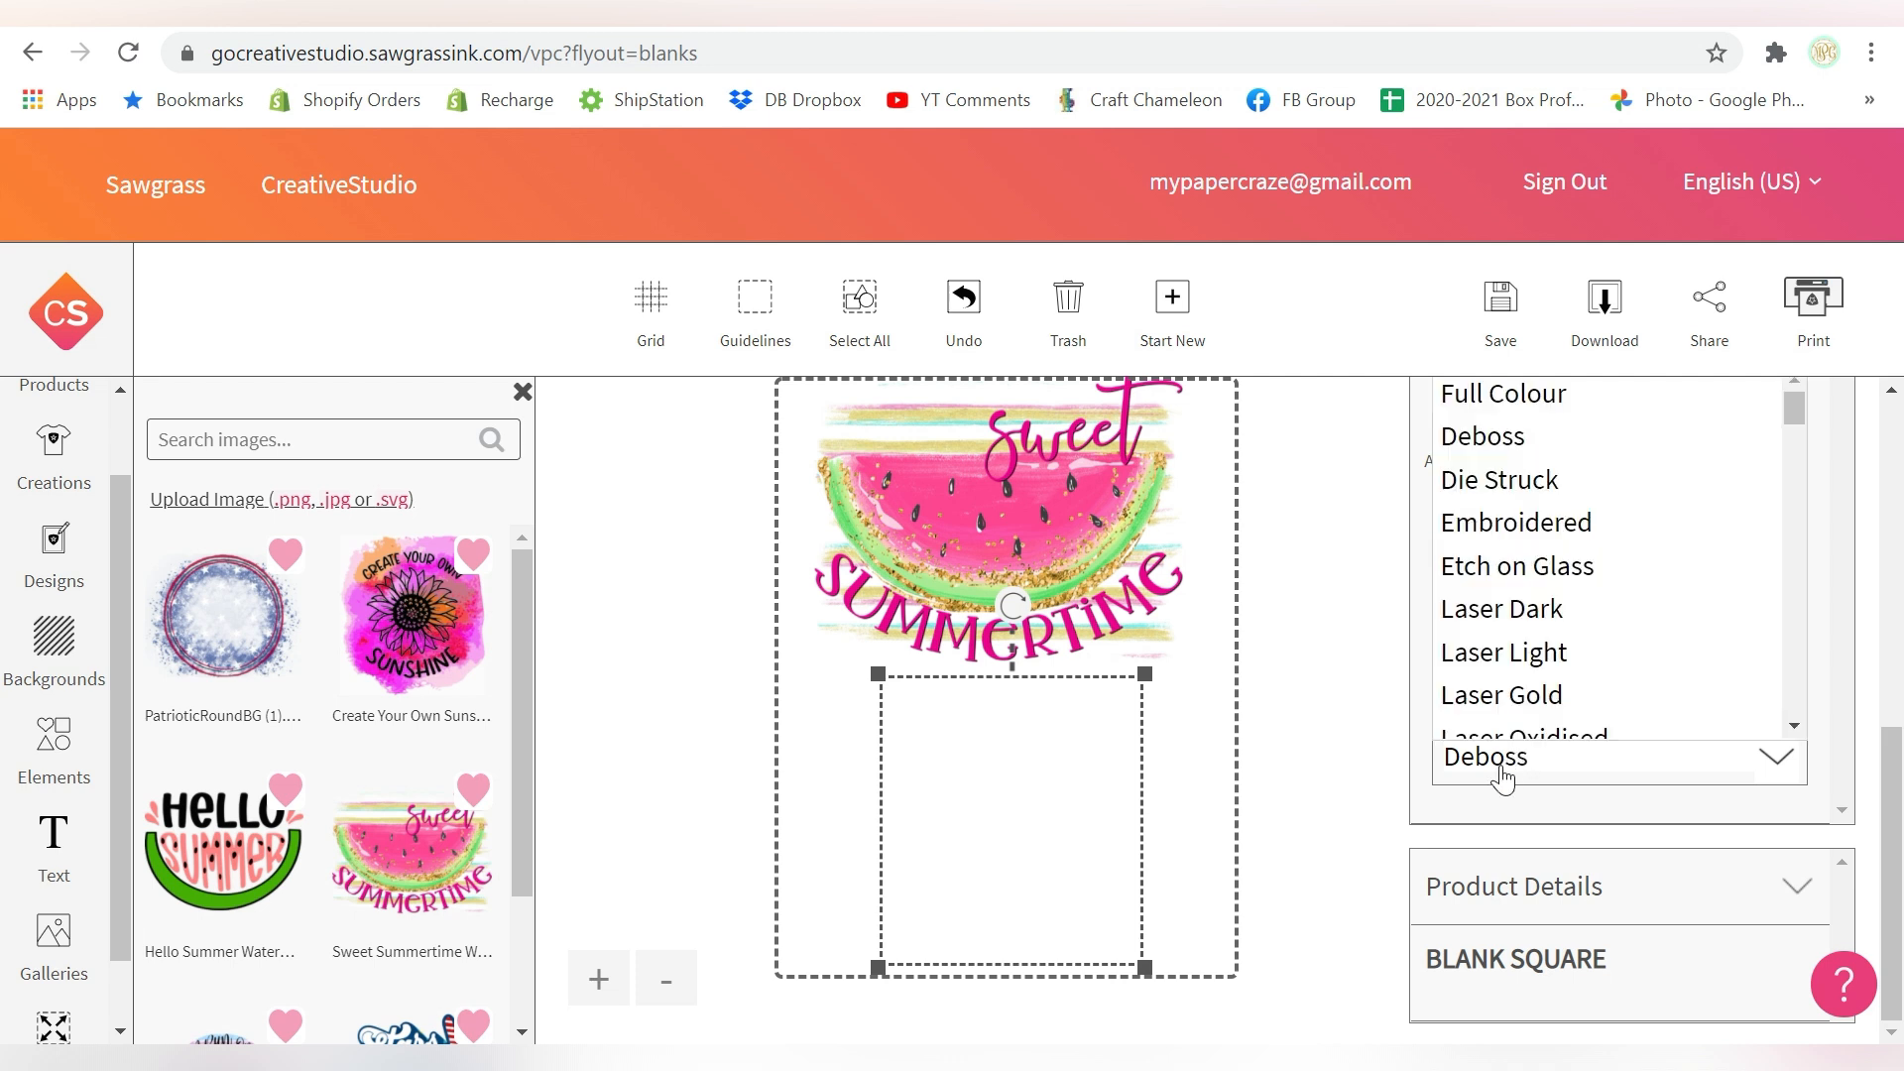
{"action": "left_click", "coordinate": [1492, 607]}
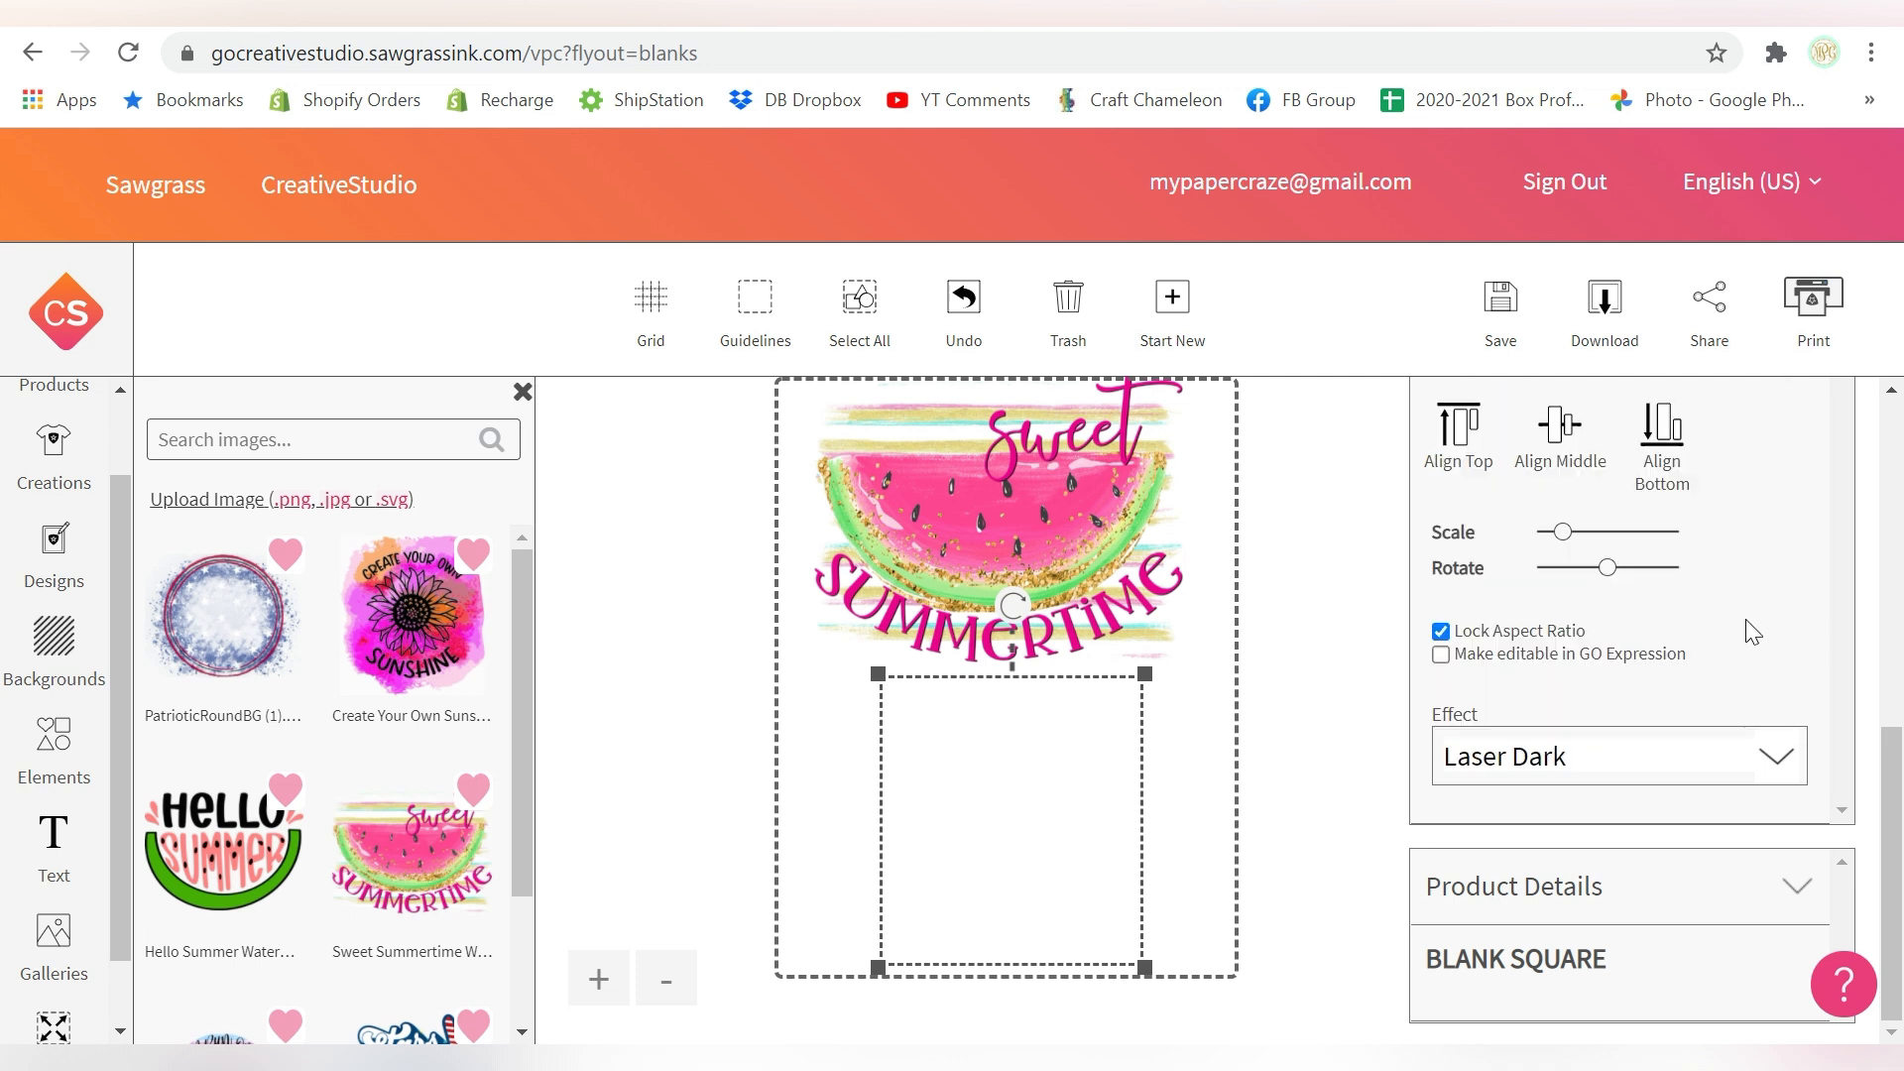
{"action": "left_click", "coordinate": [1773, 759]}
{"action": "left_click_drag", "start_coordinate": [1795, 407], "coordinate": [1799, 480]}
{"action": "left_click", "coordinate": [1662, 508]}
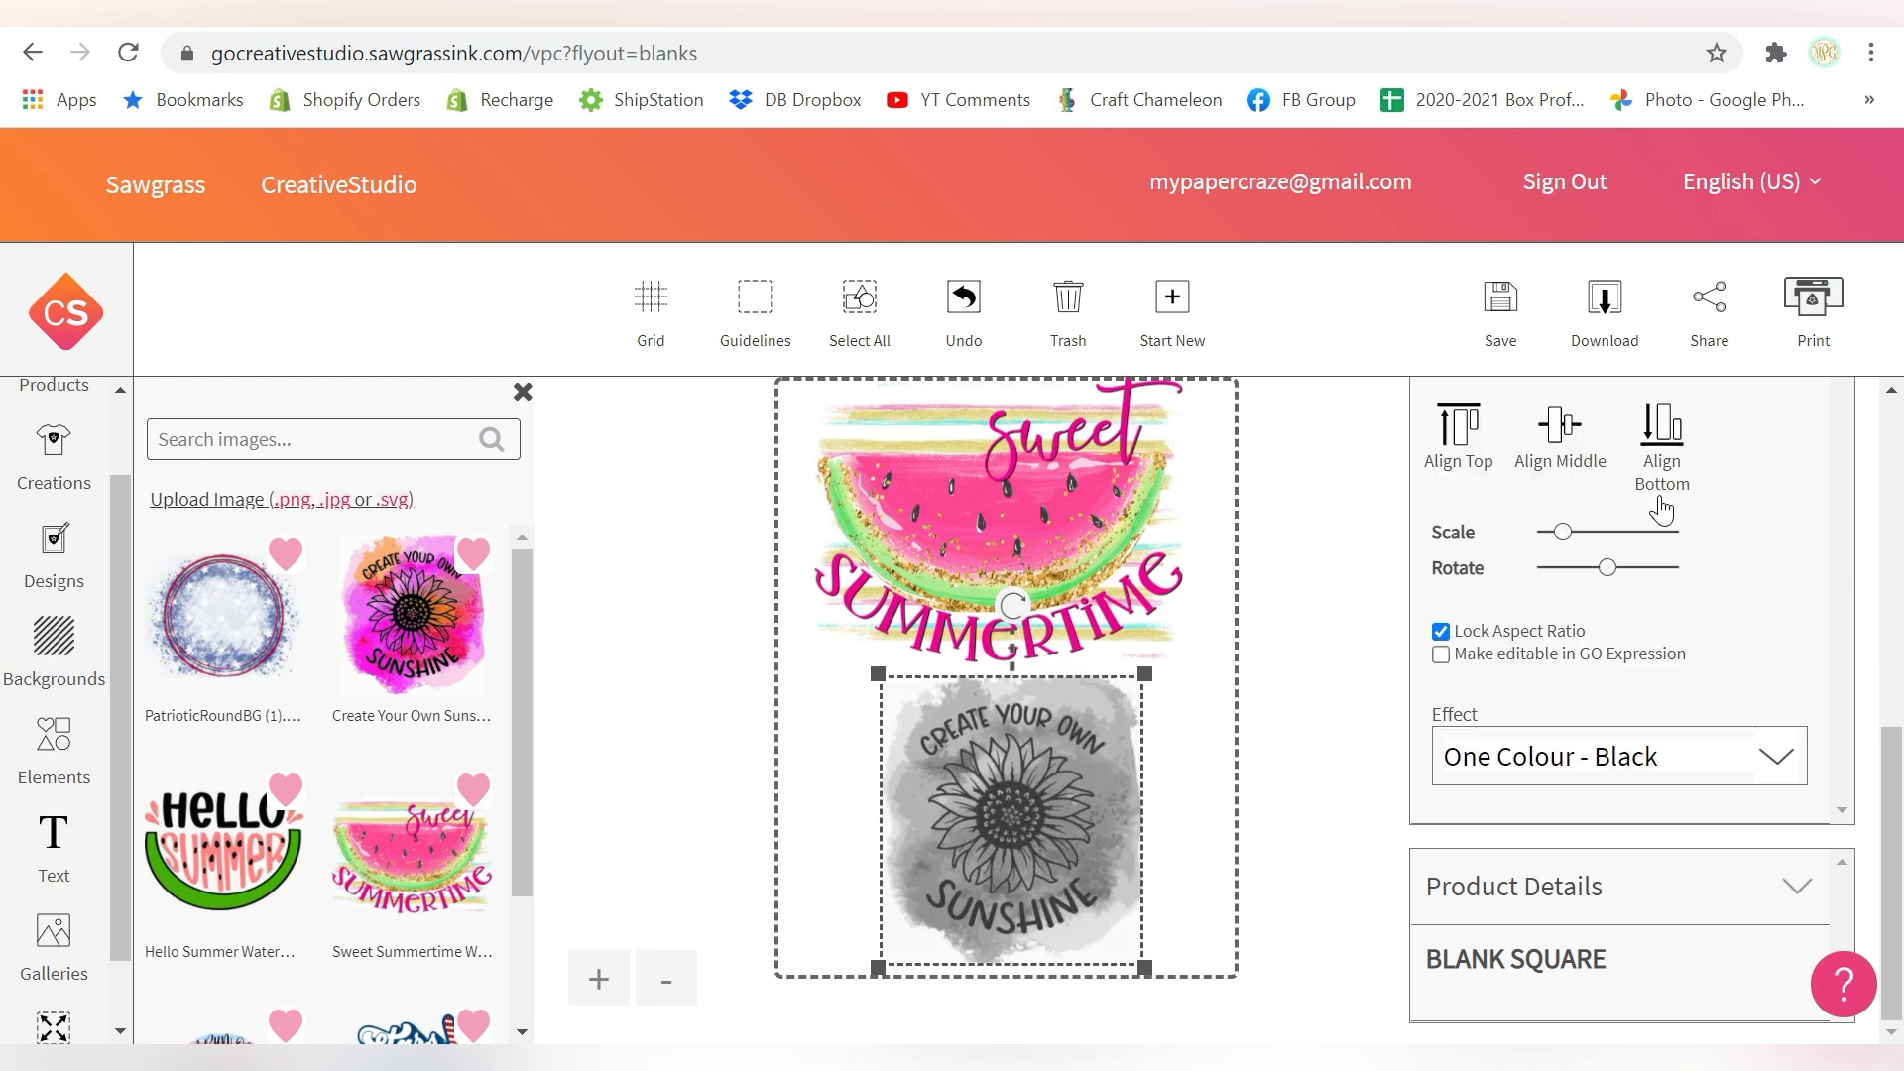
Try the Spot Colour - Gold (Remove Background) effect on the sunflower image.
{"action": "left_click", "coordinate": [1597, 764]}
{"action": "left_click_drag", "start_coordinate": [1791, 490], "coordinate": [1788, 545]}
{"action": "scroll", "coordinate": [1552, 644], "scroll_direction": "down", "scroll_amount": 5}
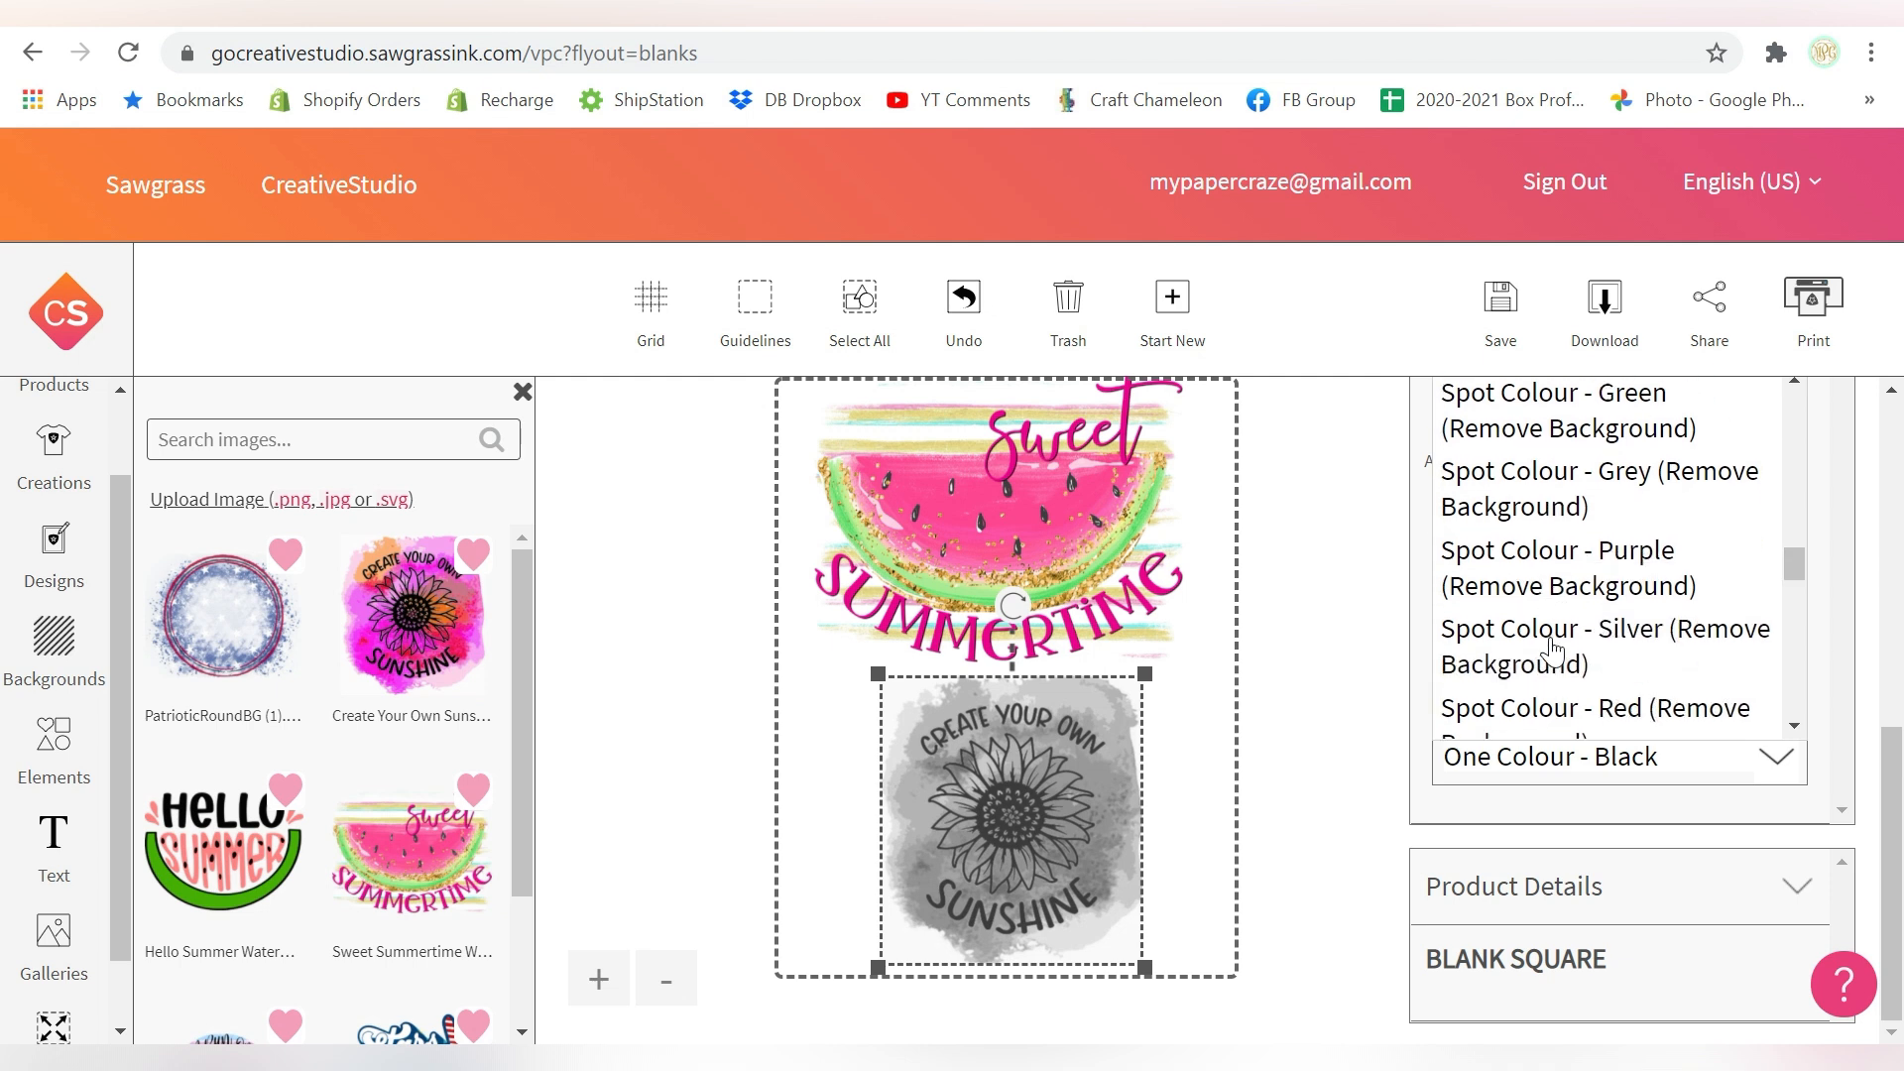
{"action": "scroll", "coordinate": [1552, 650], "scroll_direction": "down", "scroll_amount": 2}
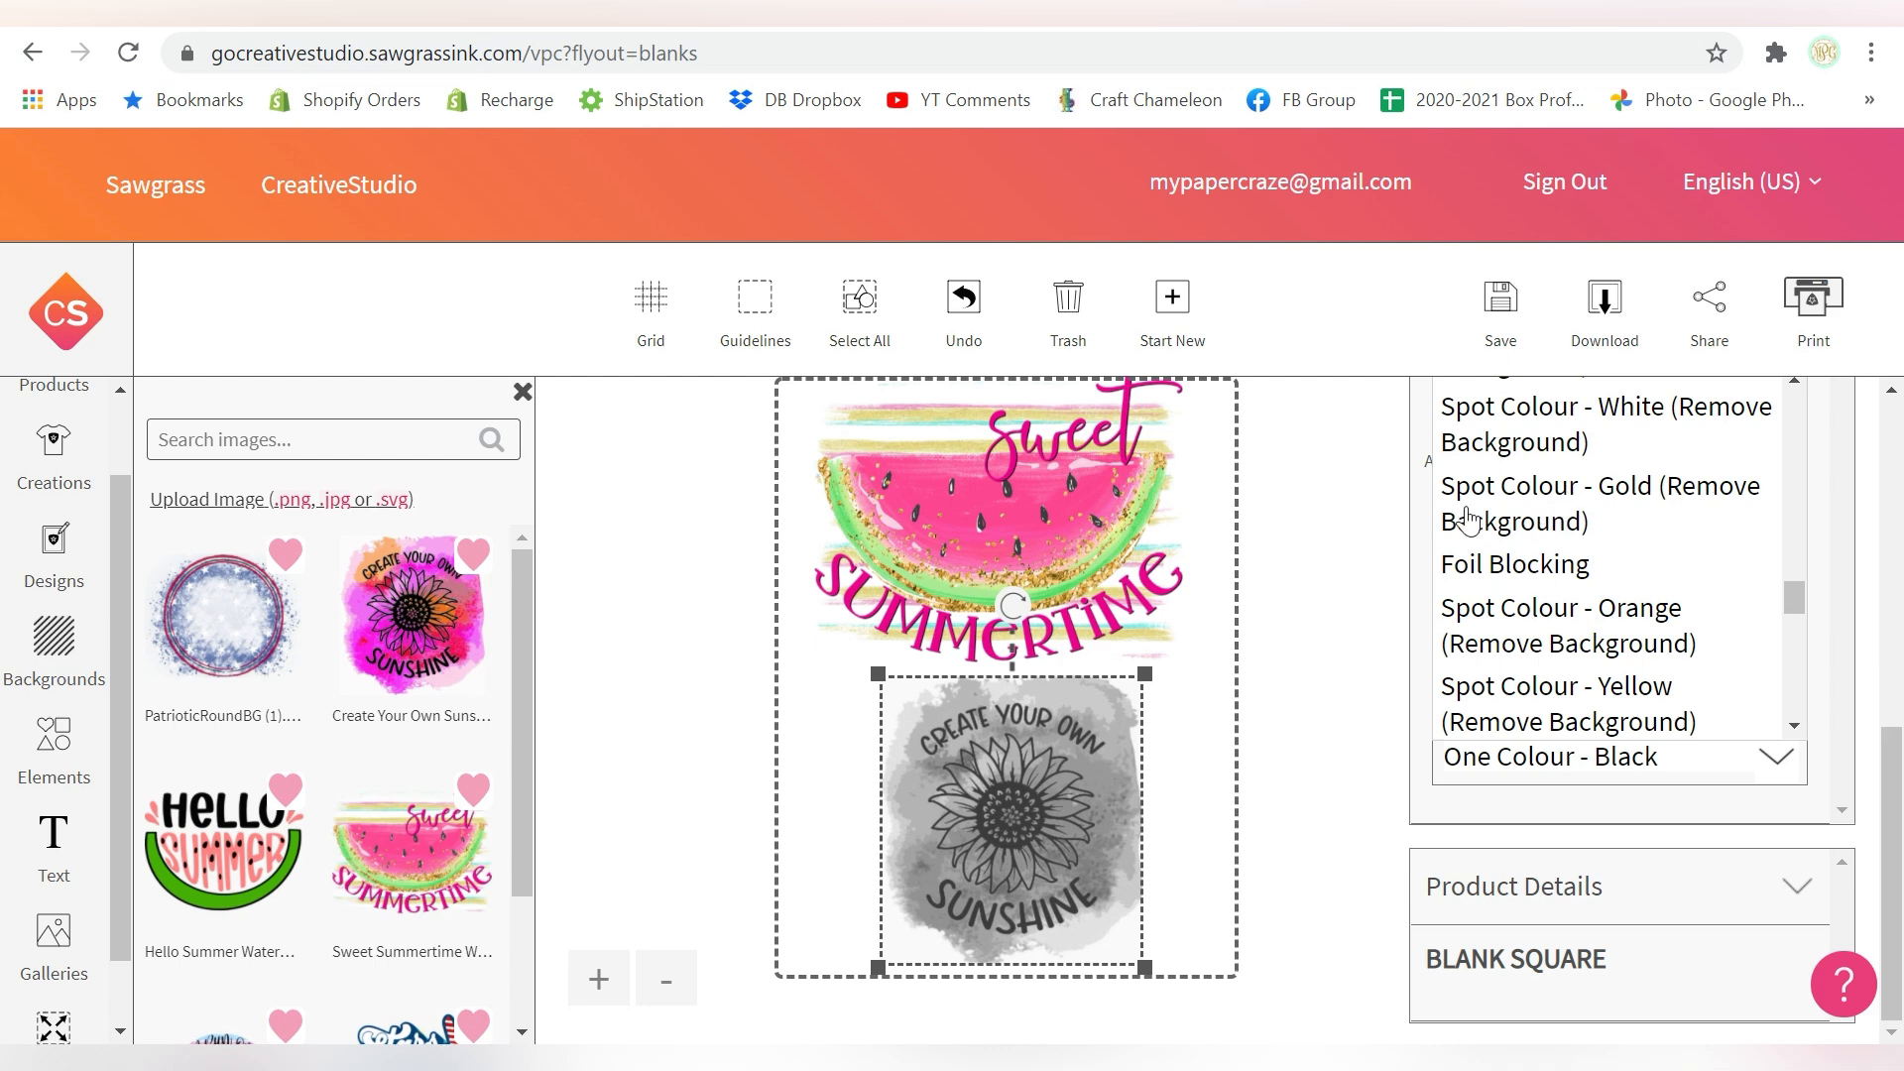
{"action": "left_click", "coordinate": [1524, 506]}
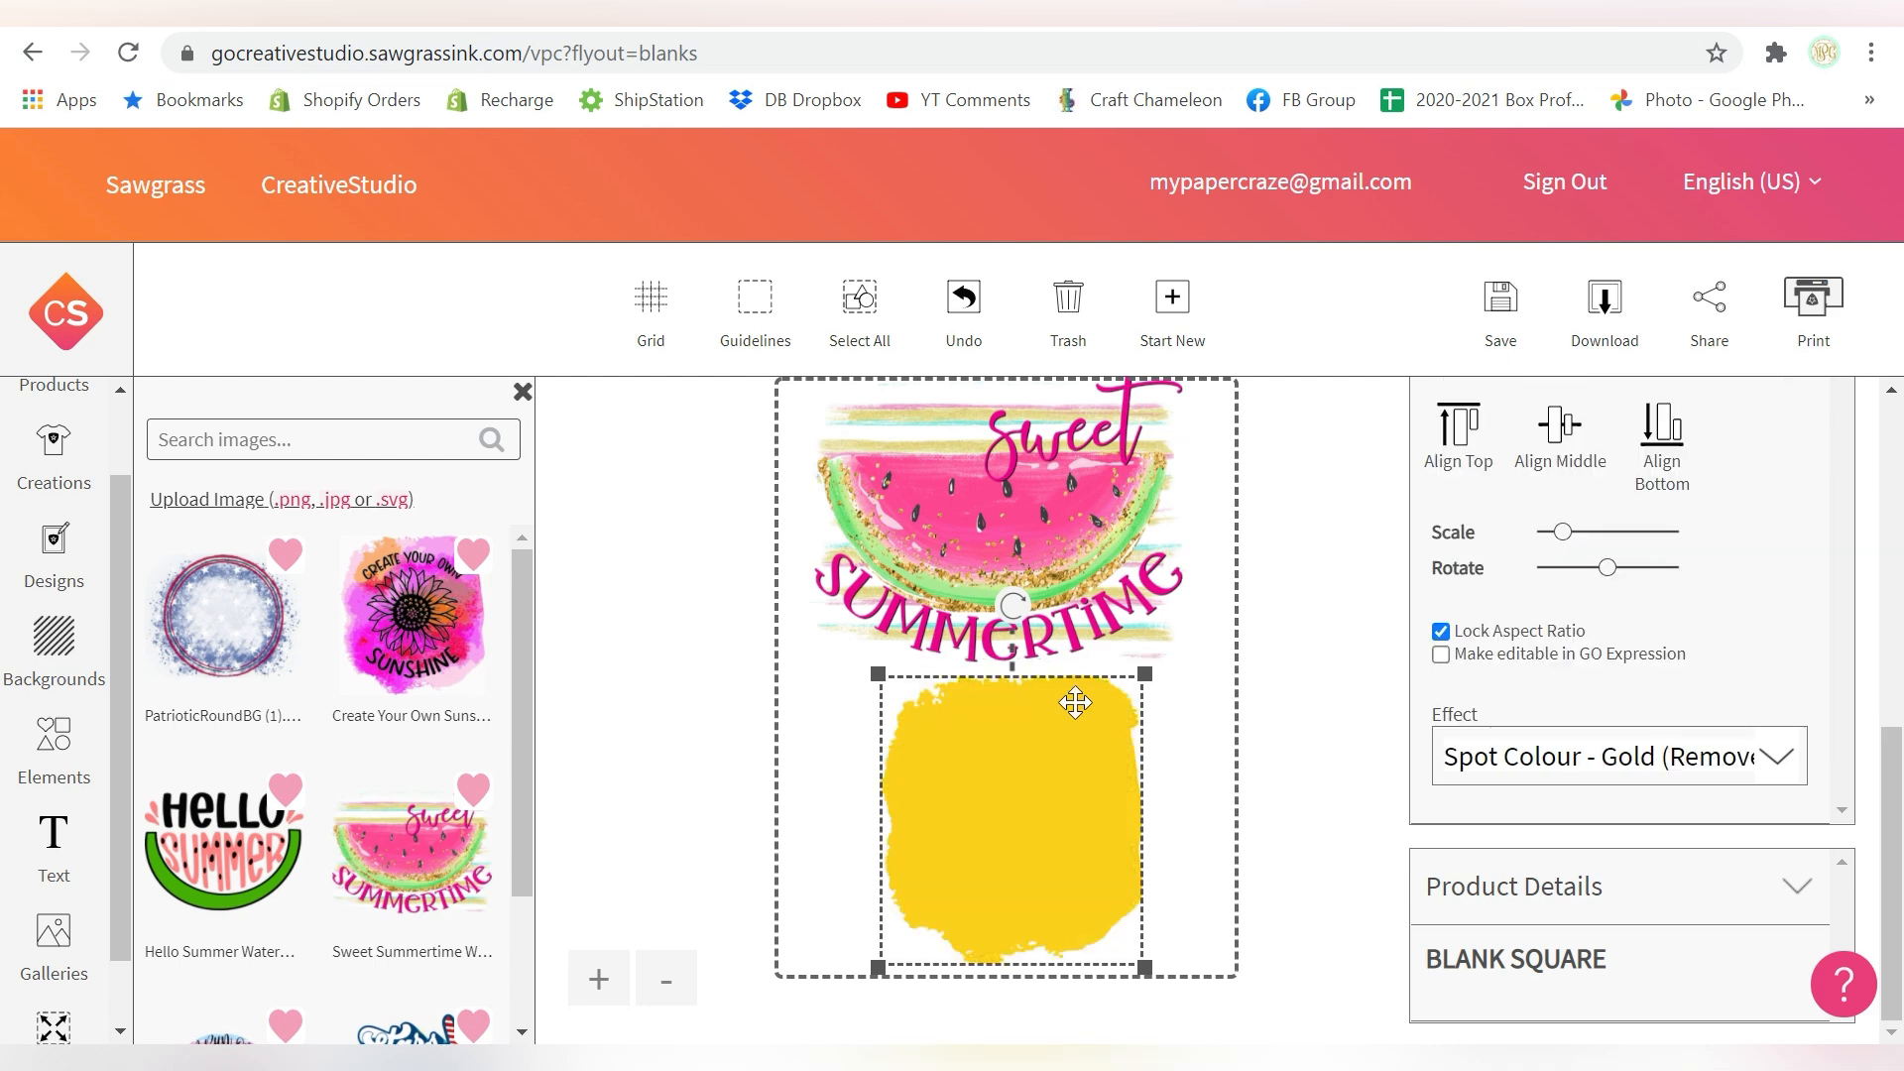
Try the Etch on Glass effect on the sunflower image.
{"action": "left_click", "coordinate": [1578, 760]}
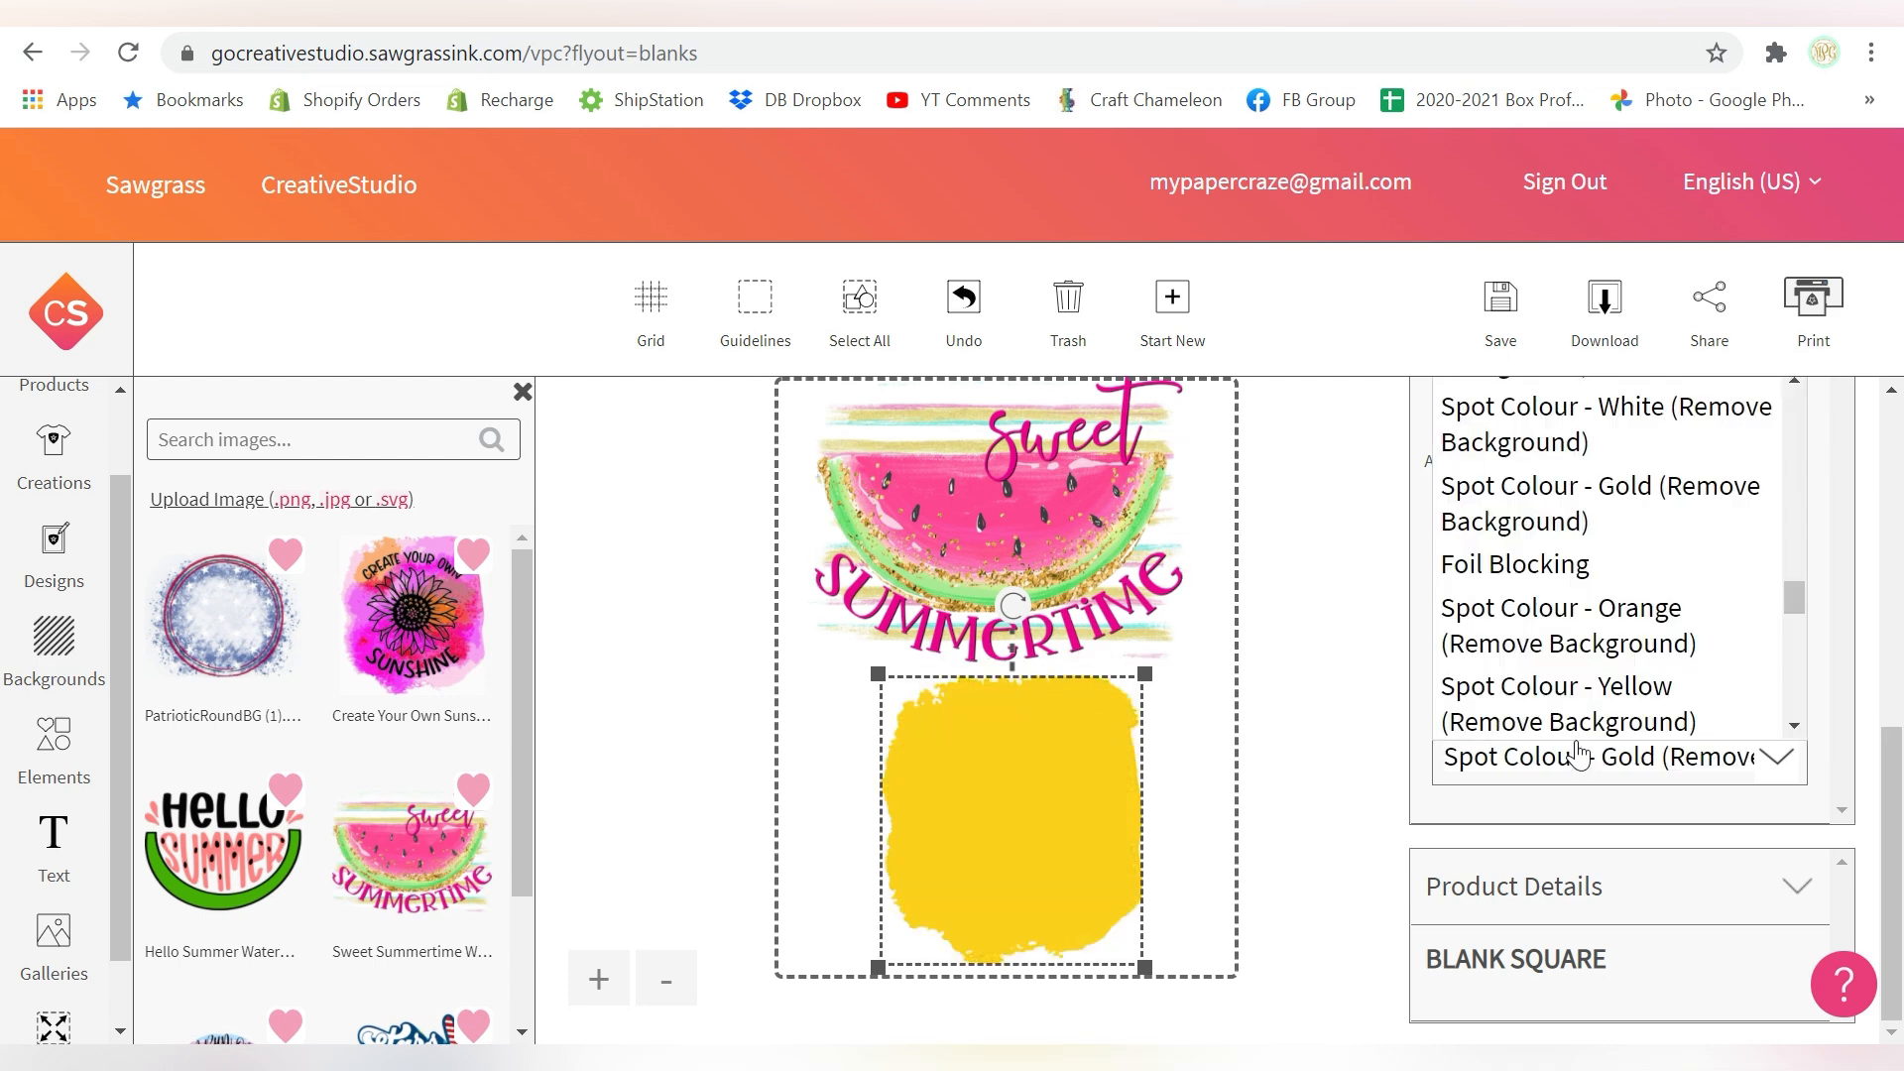
{"action": "left_click", "coordinate": [1579, 759]}
{"action": "left_click", "coordinate": [1581, 759]}
{"action": "scroll", "coordinate": [1567, 645], "scroll_direction": "up", "scroll_amount": 3}
{"action": "scroll", "coordinate": [1570, 642], "scroll_direction": "up", "scroll_amount": 8}
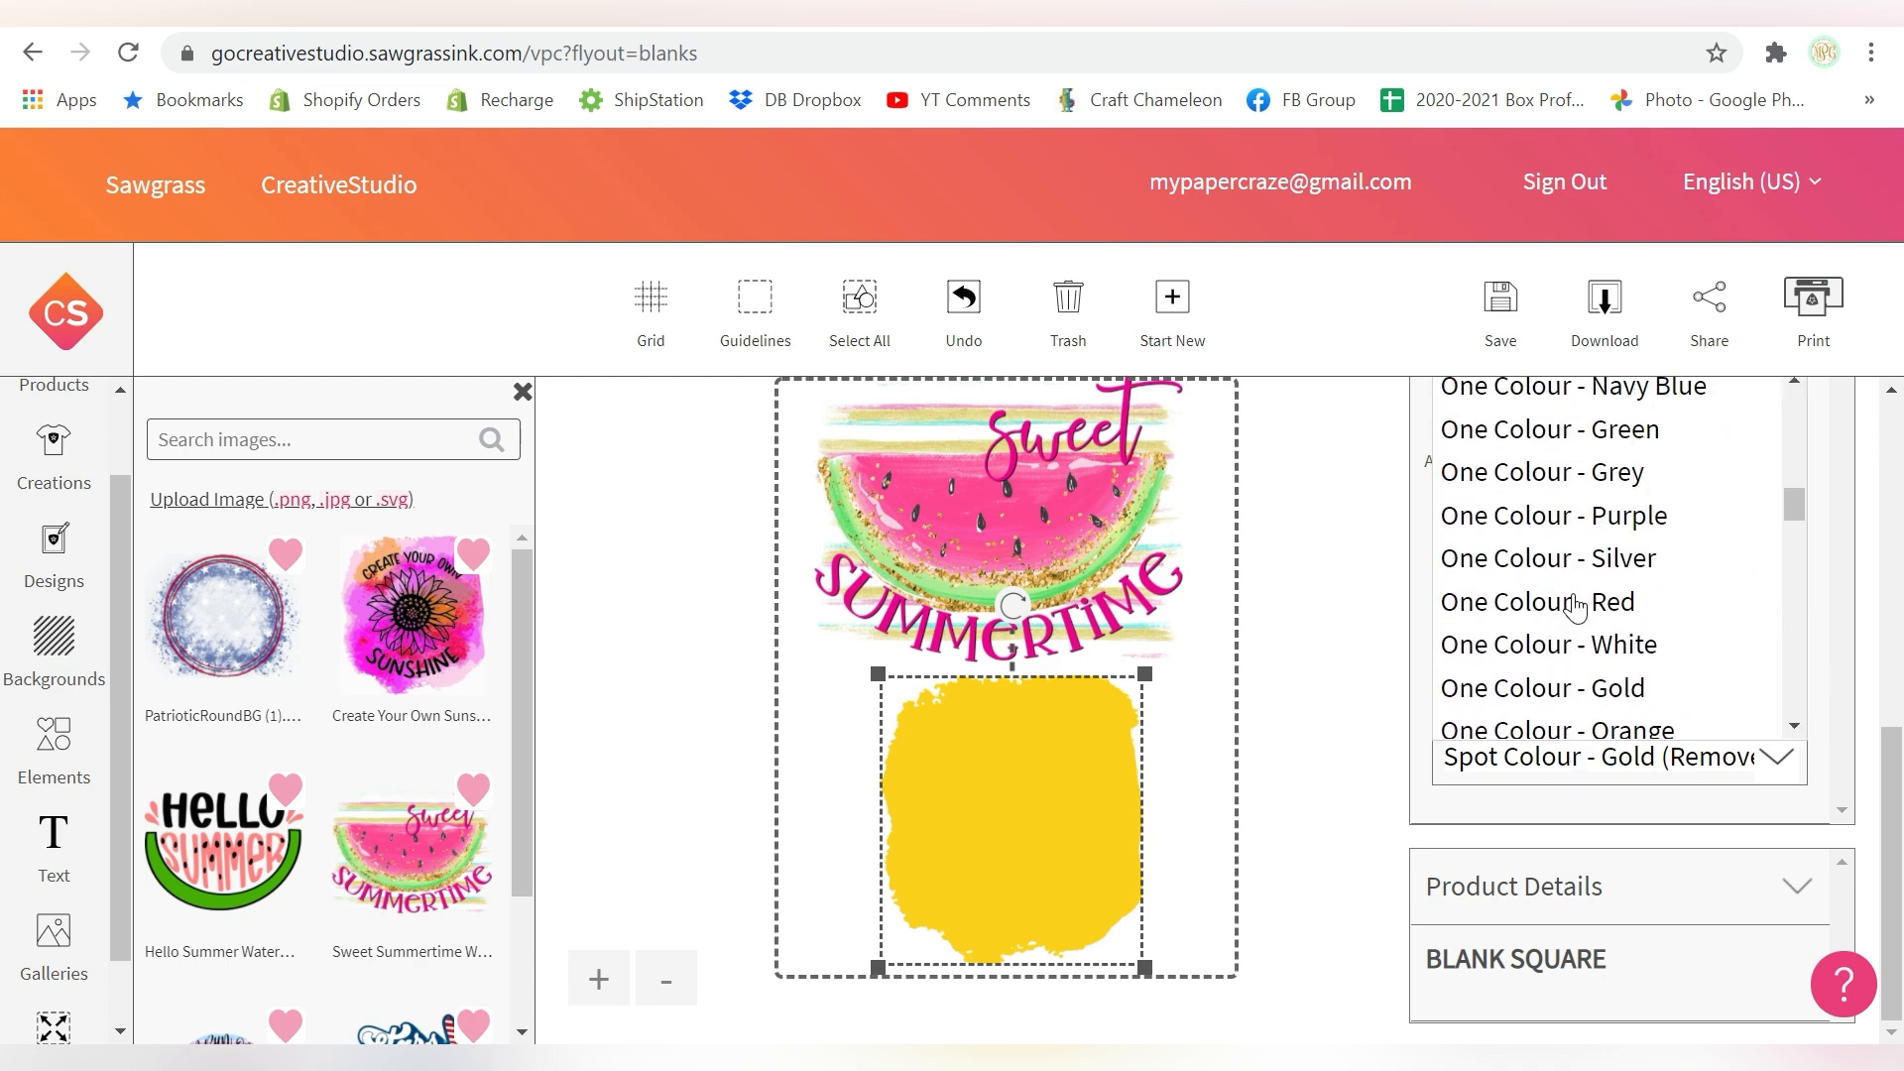
{"action": "scroll", "coordinate": [1575, 600], "scroll_direction": "up", "scroll_amount": 3}
{"action": "left_click_drag", "start_coordinate": [1794, 456], "coordinate": [1799, 398]}
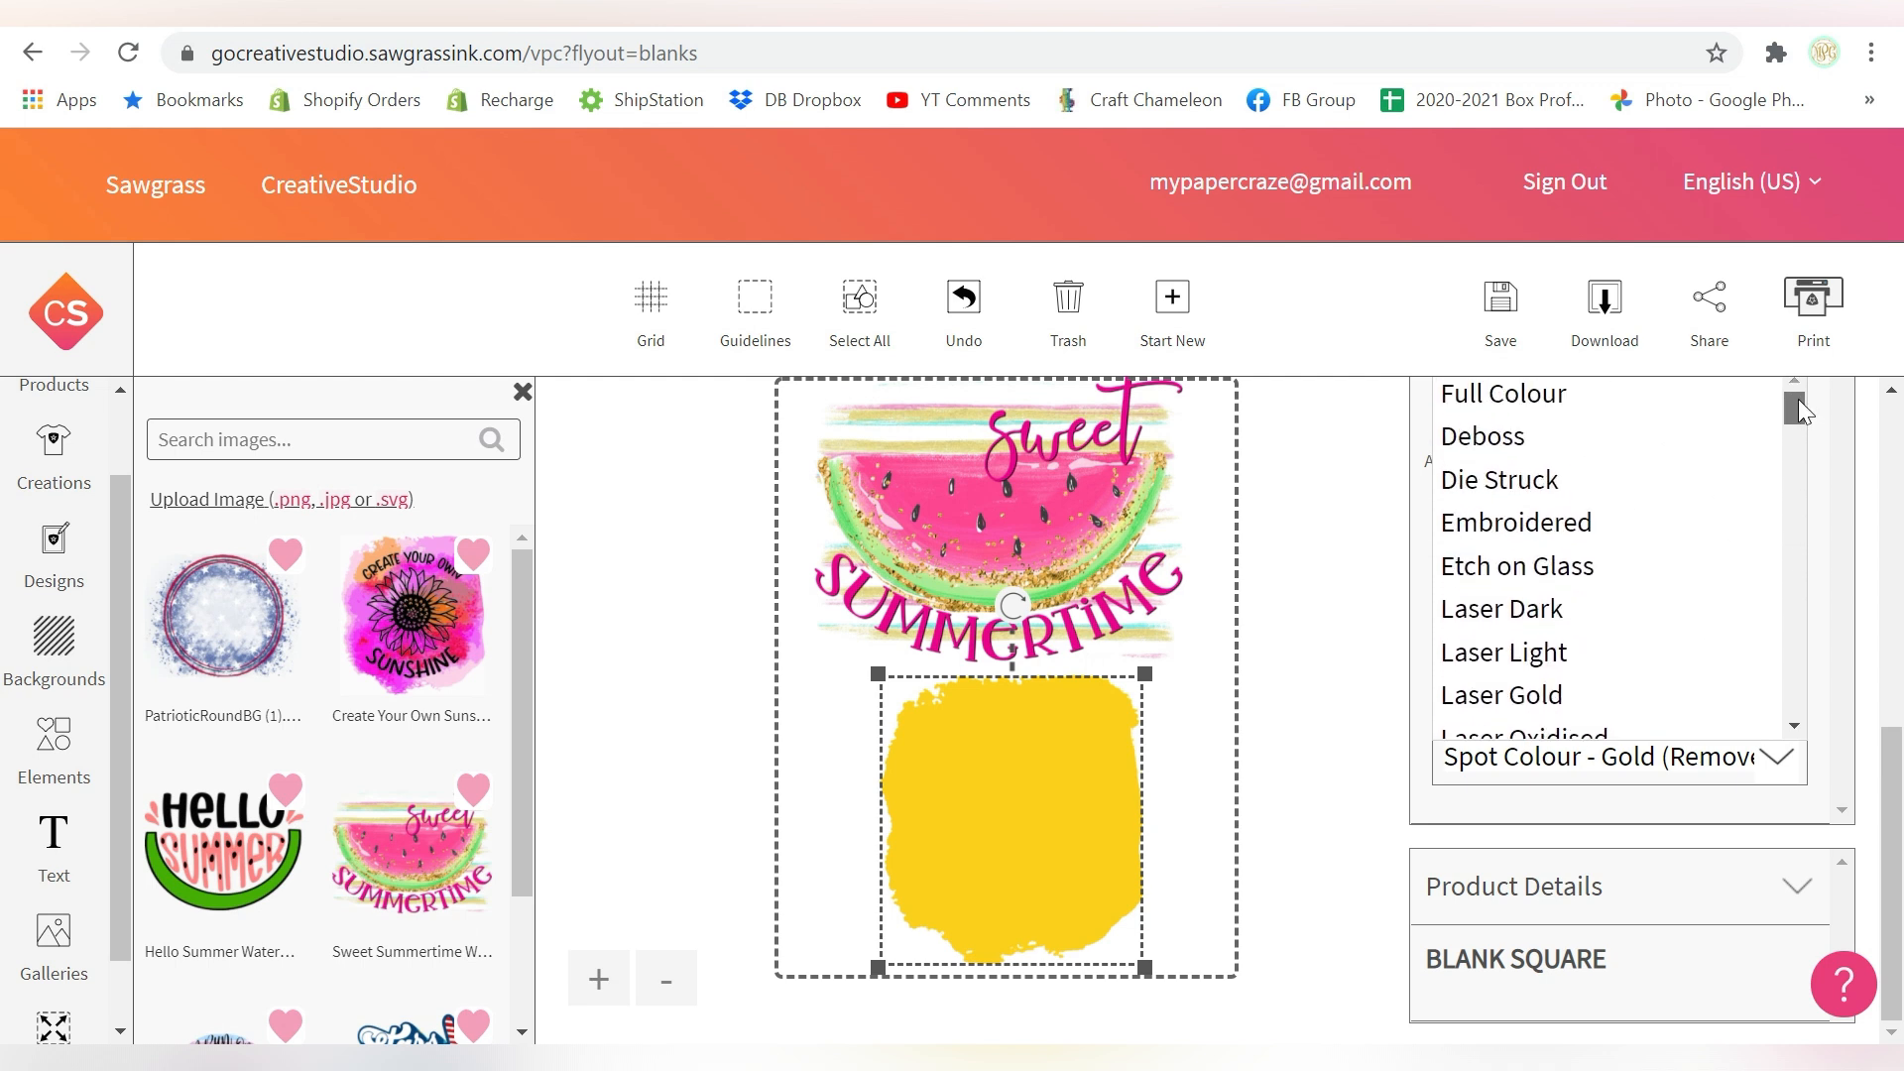
{"action": "left_click", "coordinate": [1517, 563]}
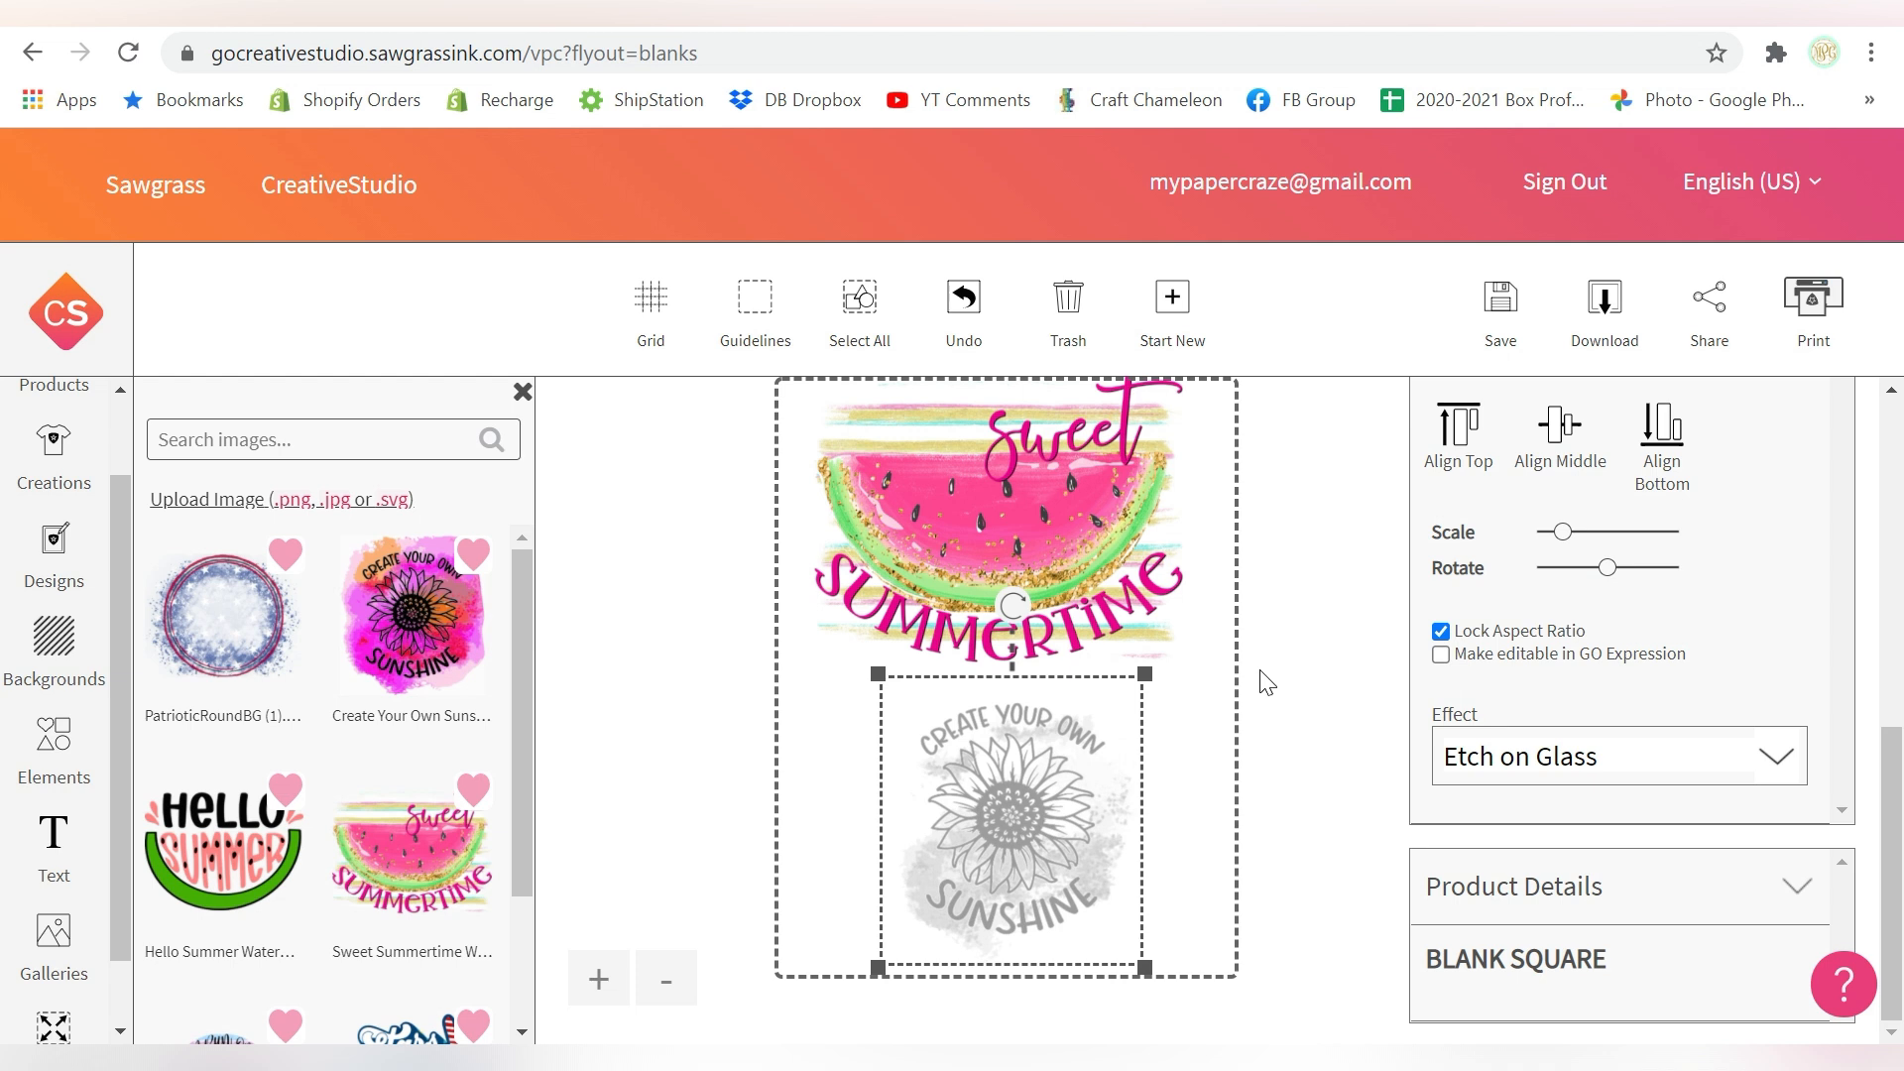
Try the Embroidered effect on the sunflower image, followed by Laser Dark.
{"action": "left_click", "coordinate": [1609, 782]}
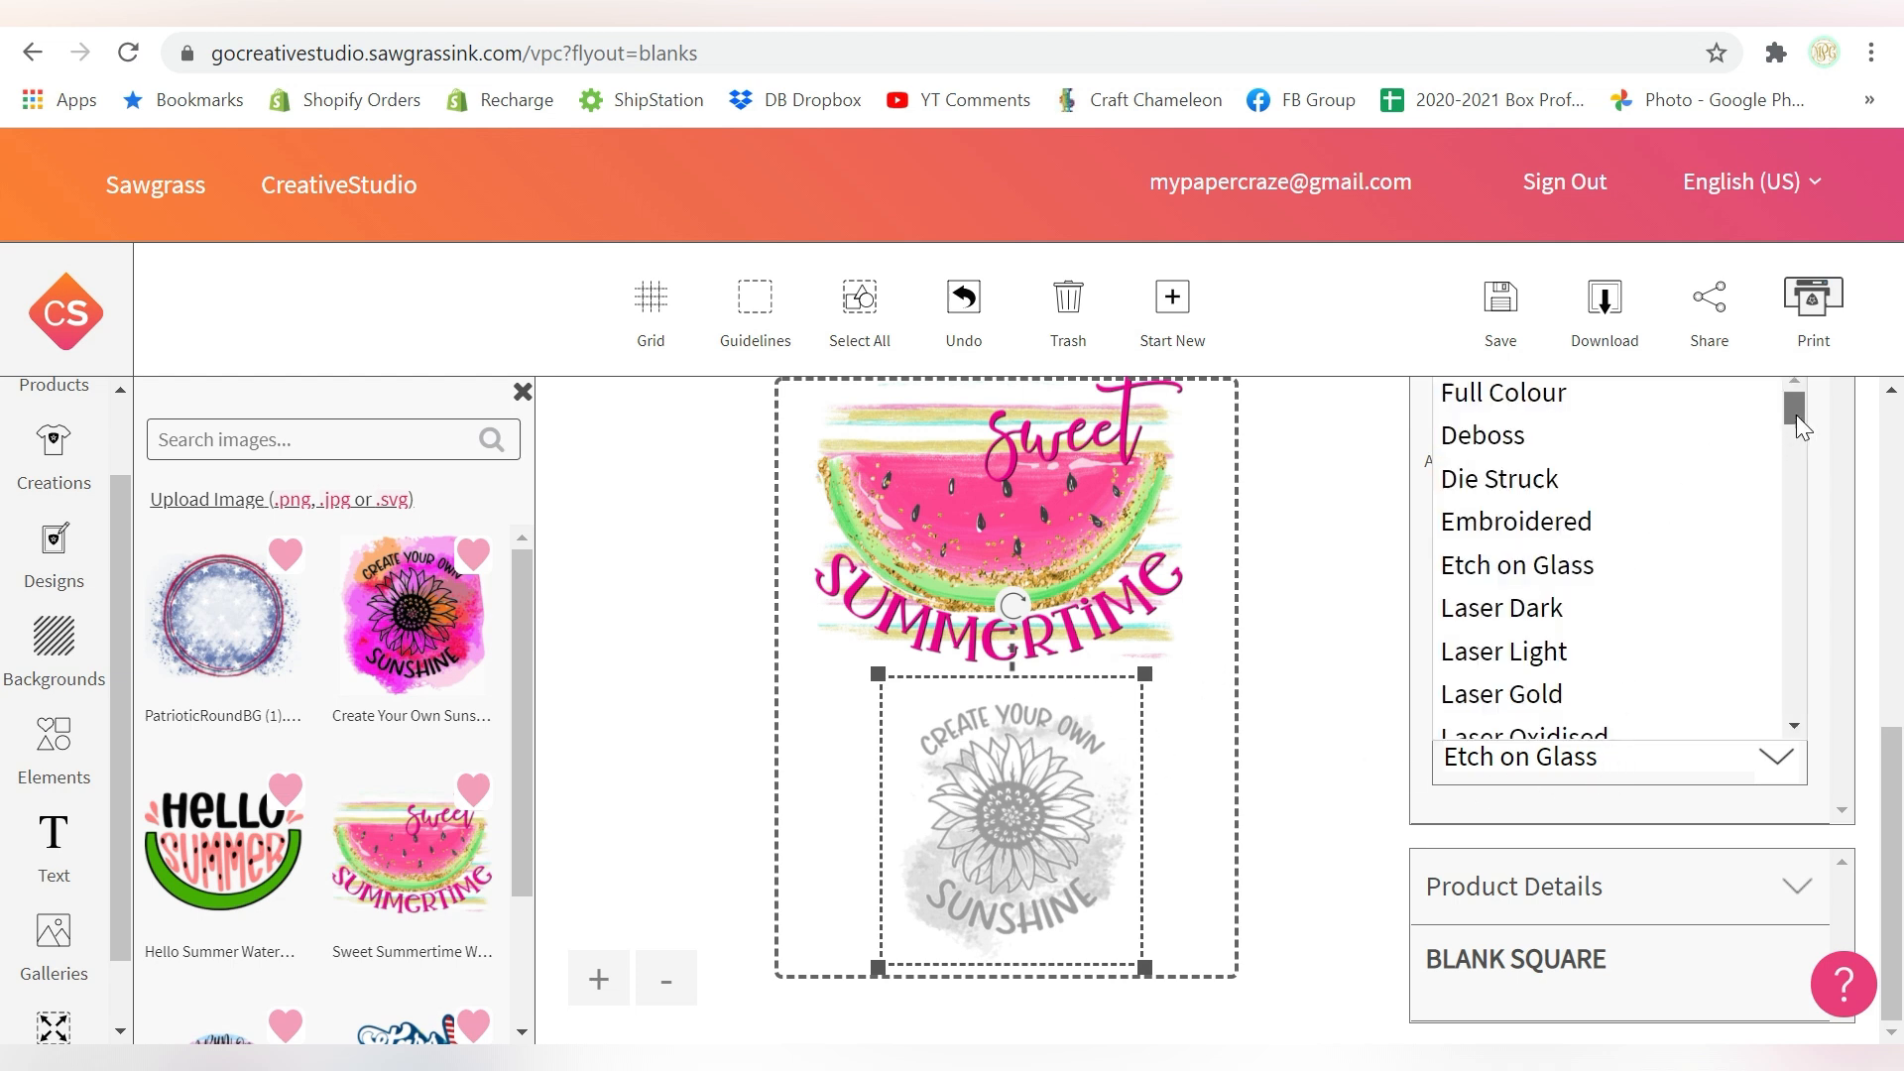
{"action": "left_click", "coordinate": [1557, 533]}
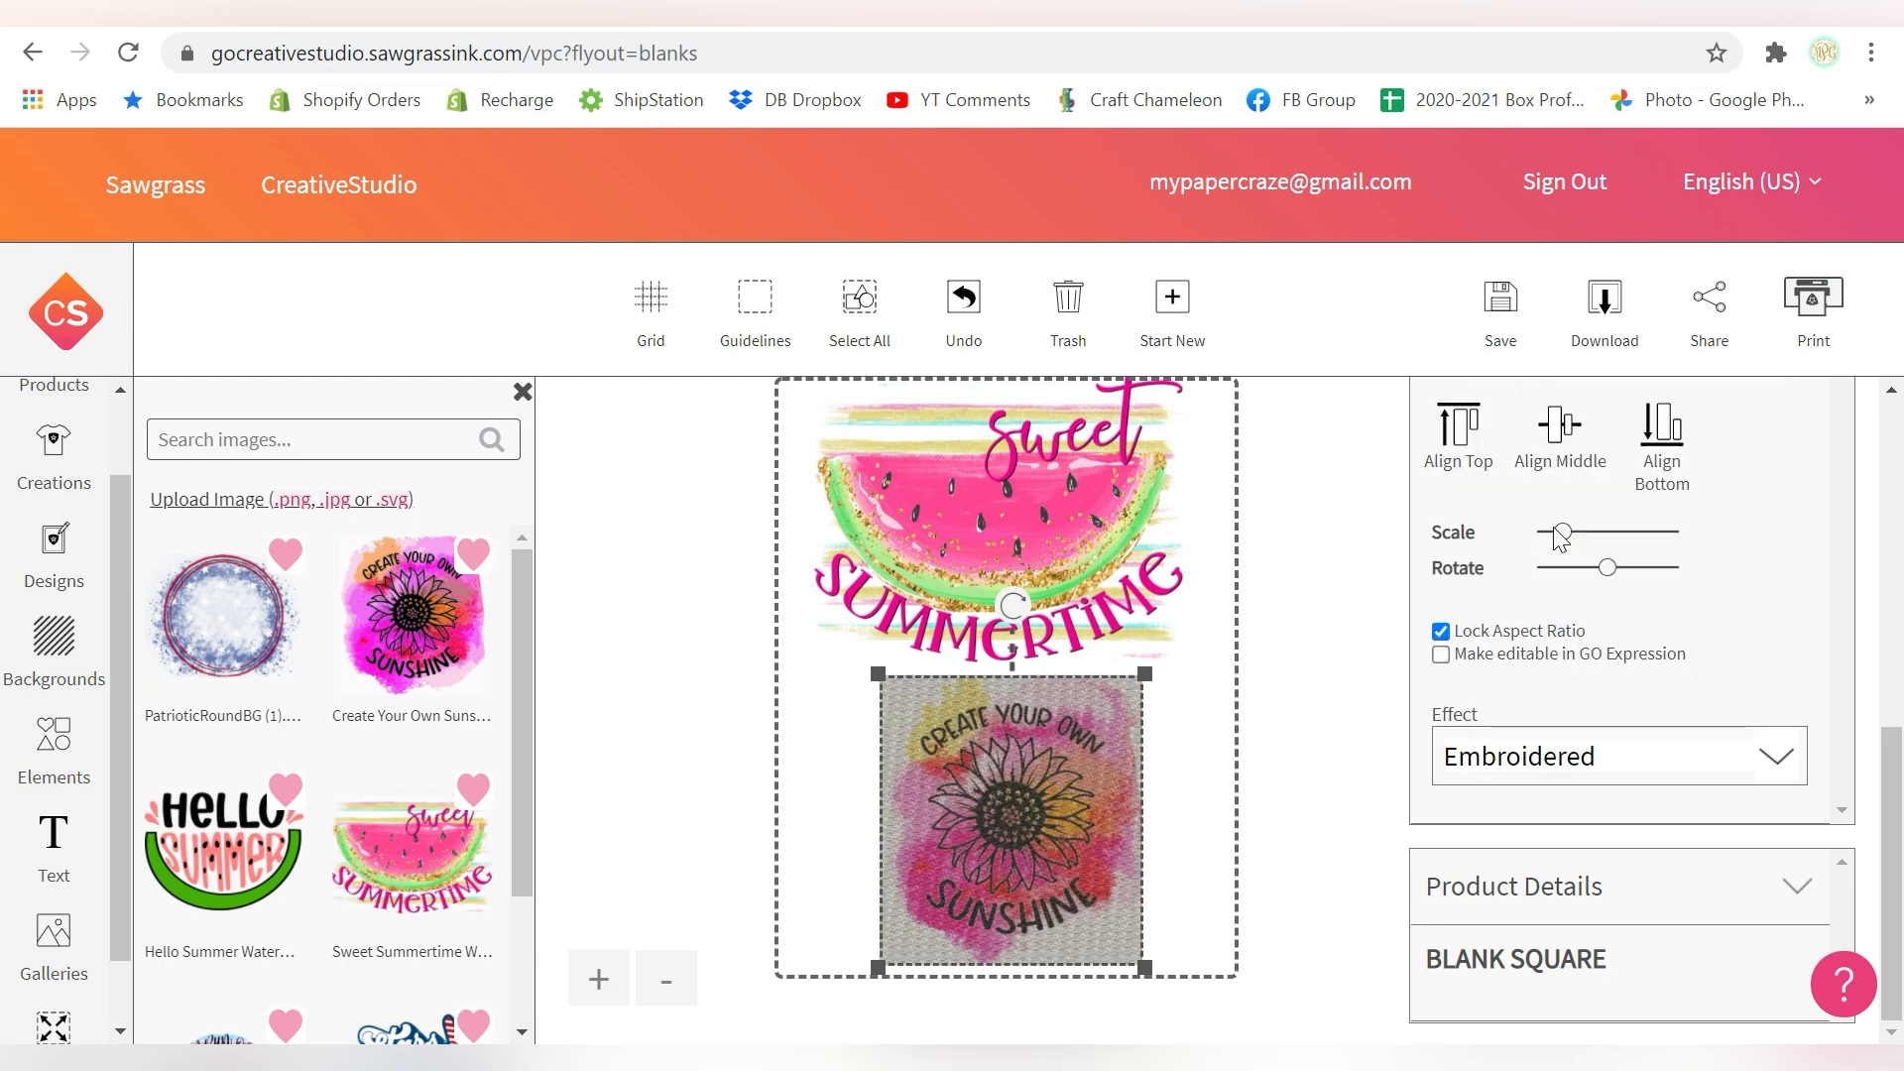
{"action": "left_click", "coordinate": [1498, 766]}
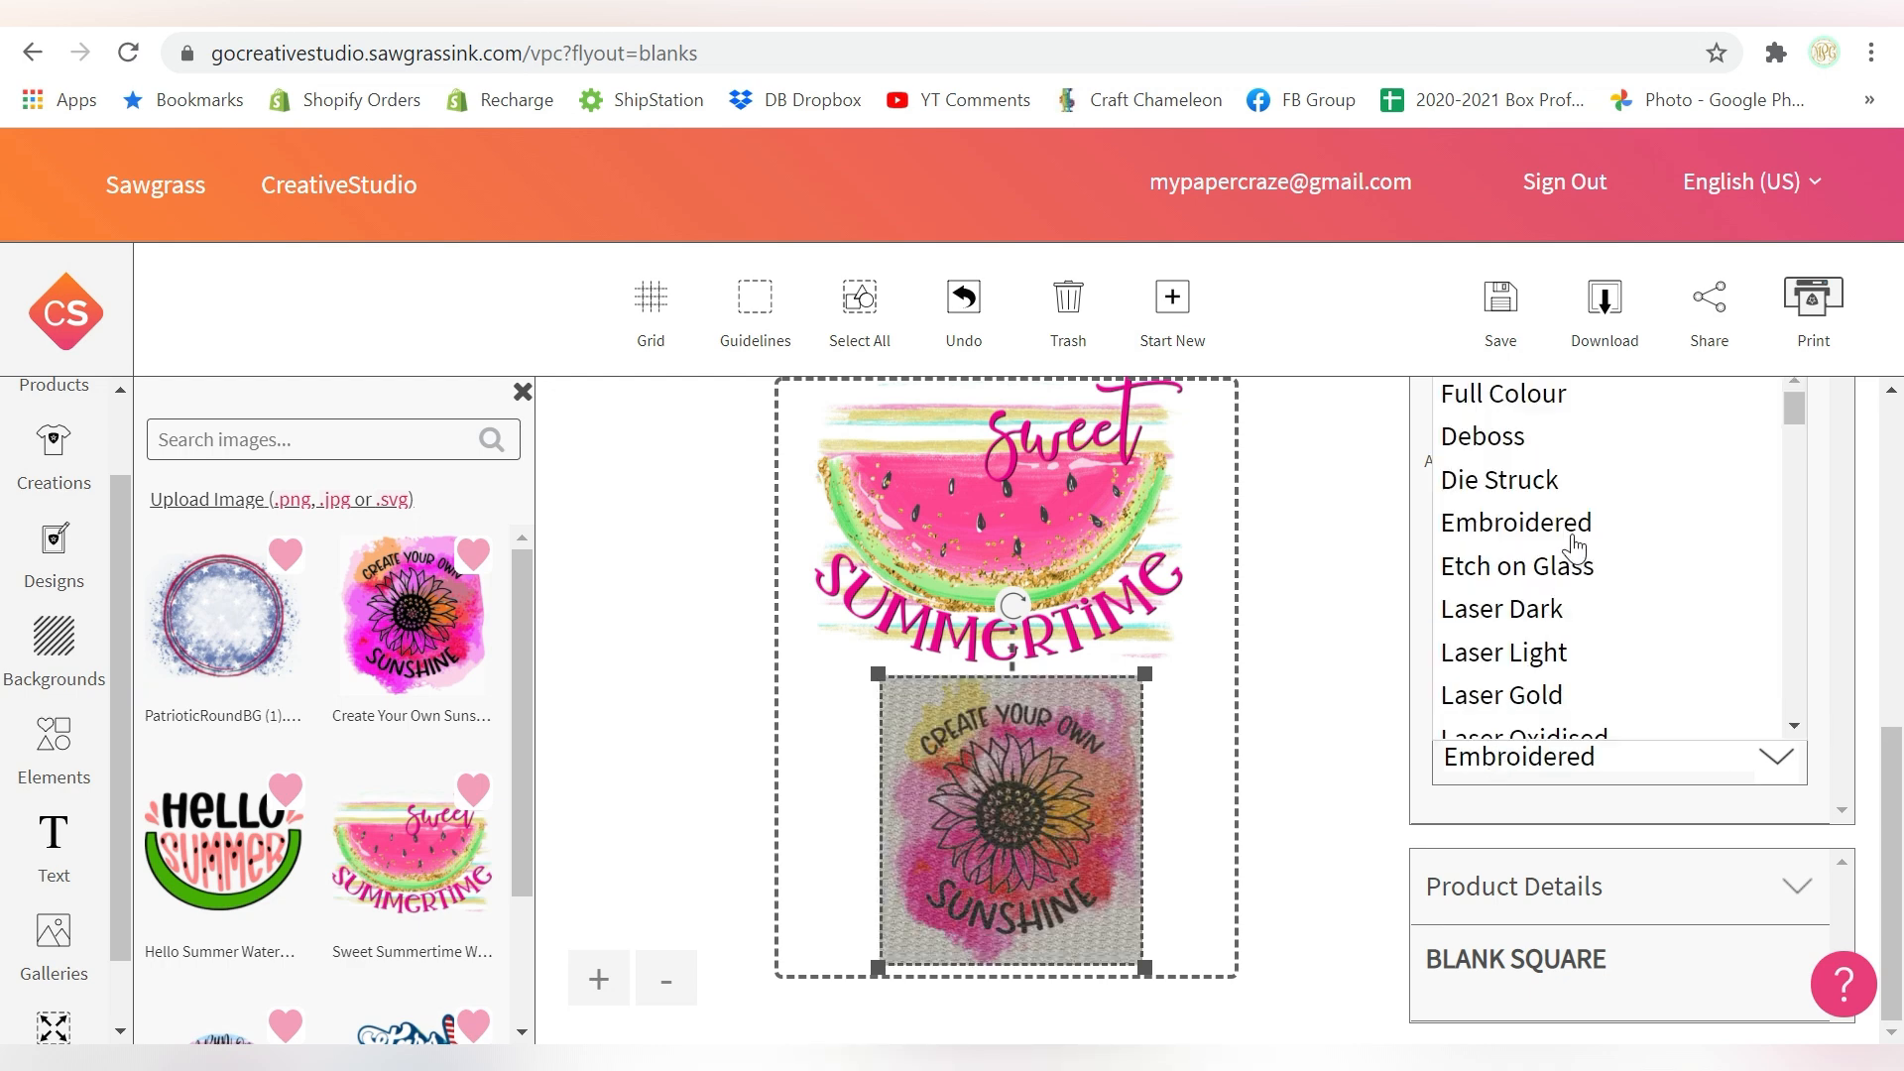
{"action": "left_click", "coordinate": [1488, 609]}
Set the sunflower image's effect to Full Colour.
{"action": "left_click", "coordinate": [1503, 768]}
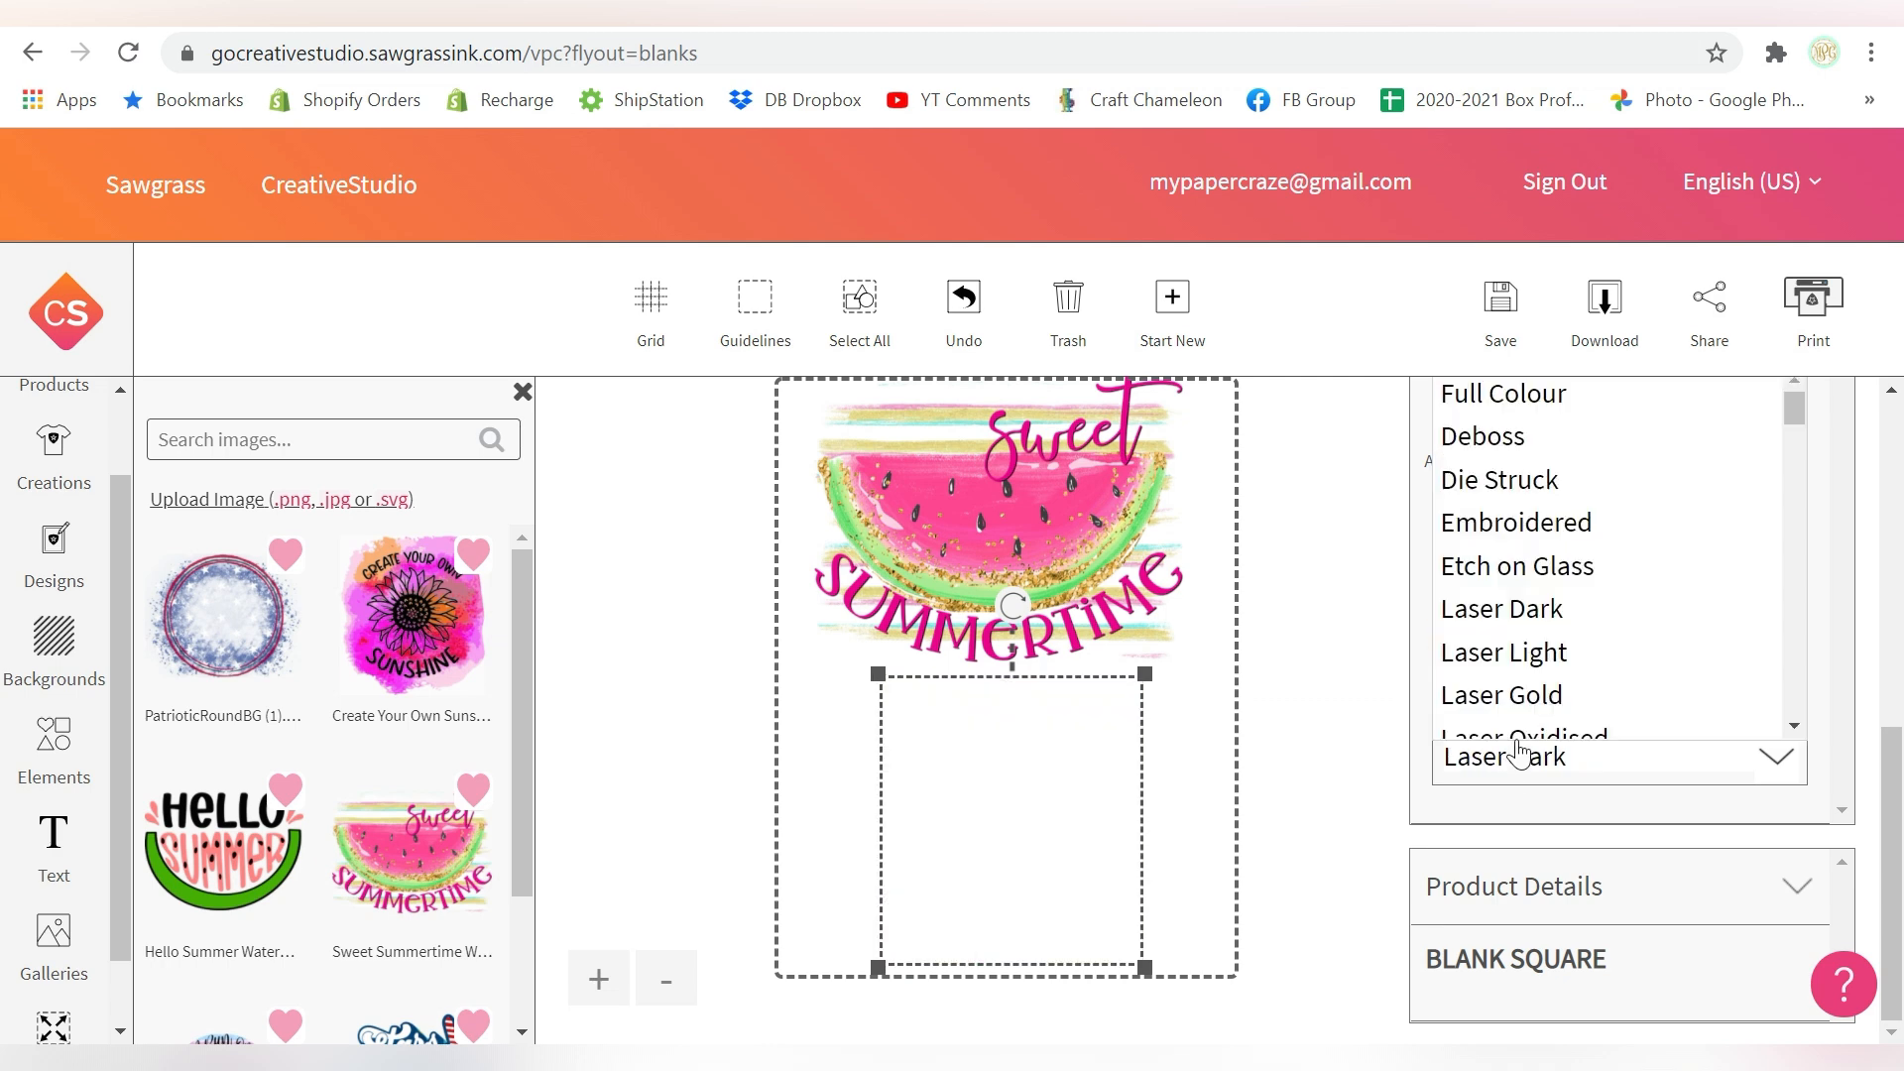
{"action": "left_click", "coordinate": [1655, 406]}
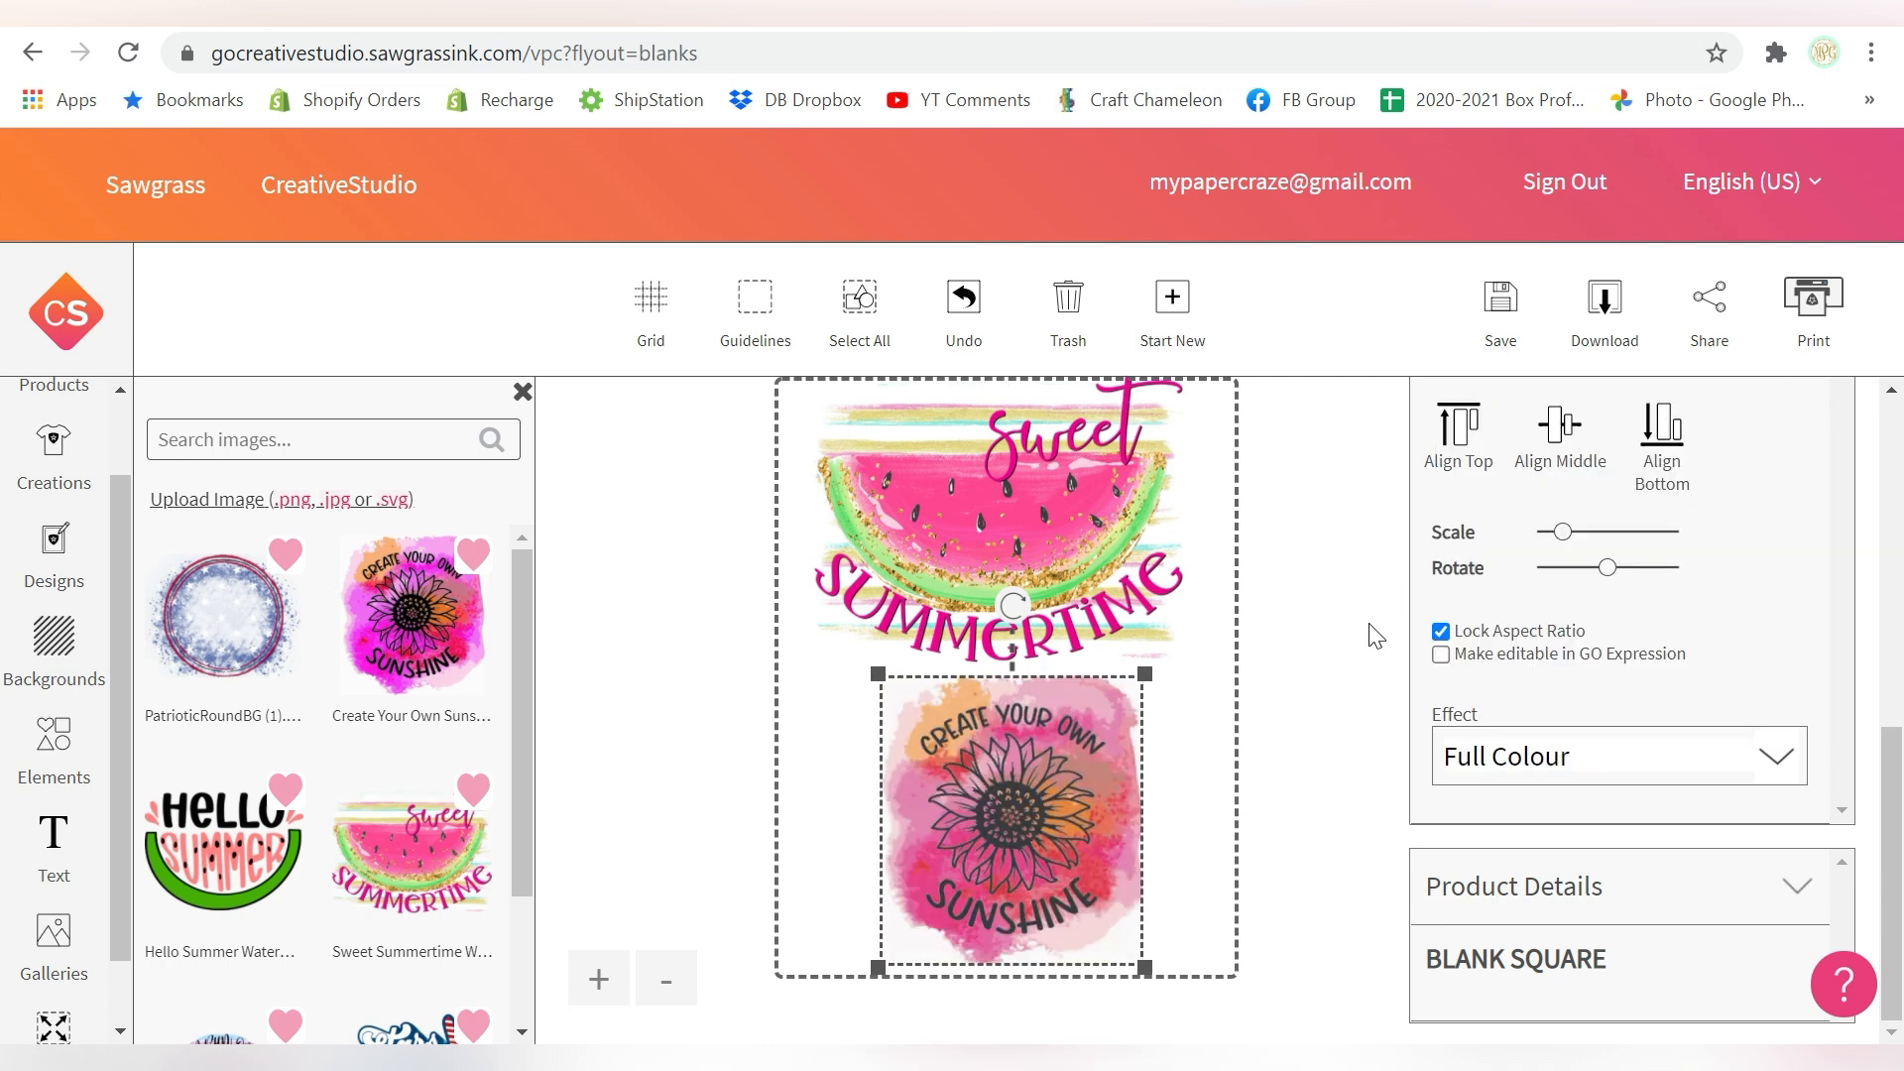
Preview sharing the design to Facebook and close the share window without posting.
{"action": "scroll", "coordinate": [1827, 747], "scroll_direction": "up", "scroll_amount": 5}
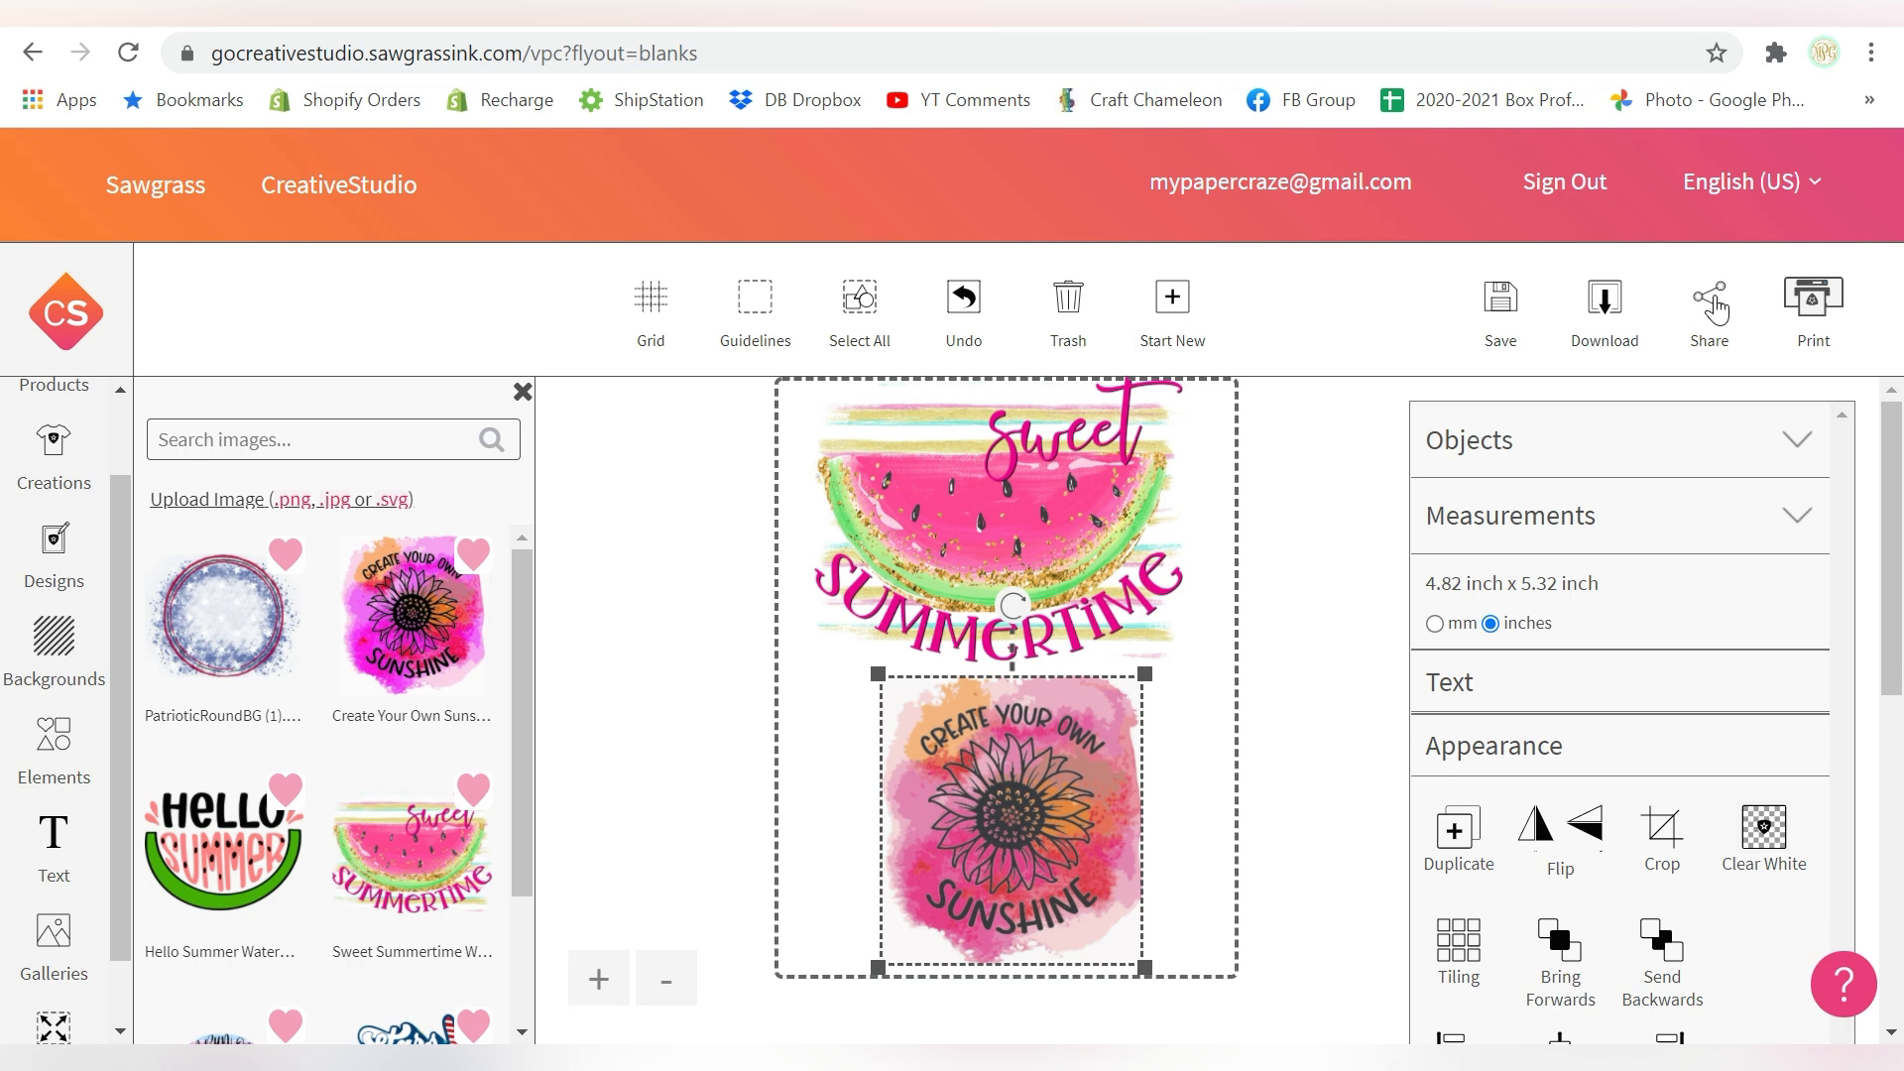
{"action": "left_click", "coordinate": [1710, 302]}
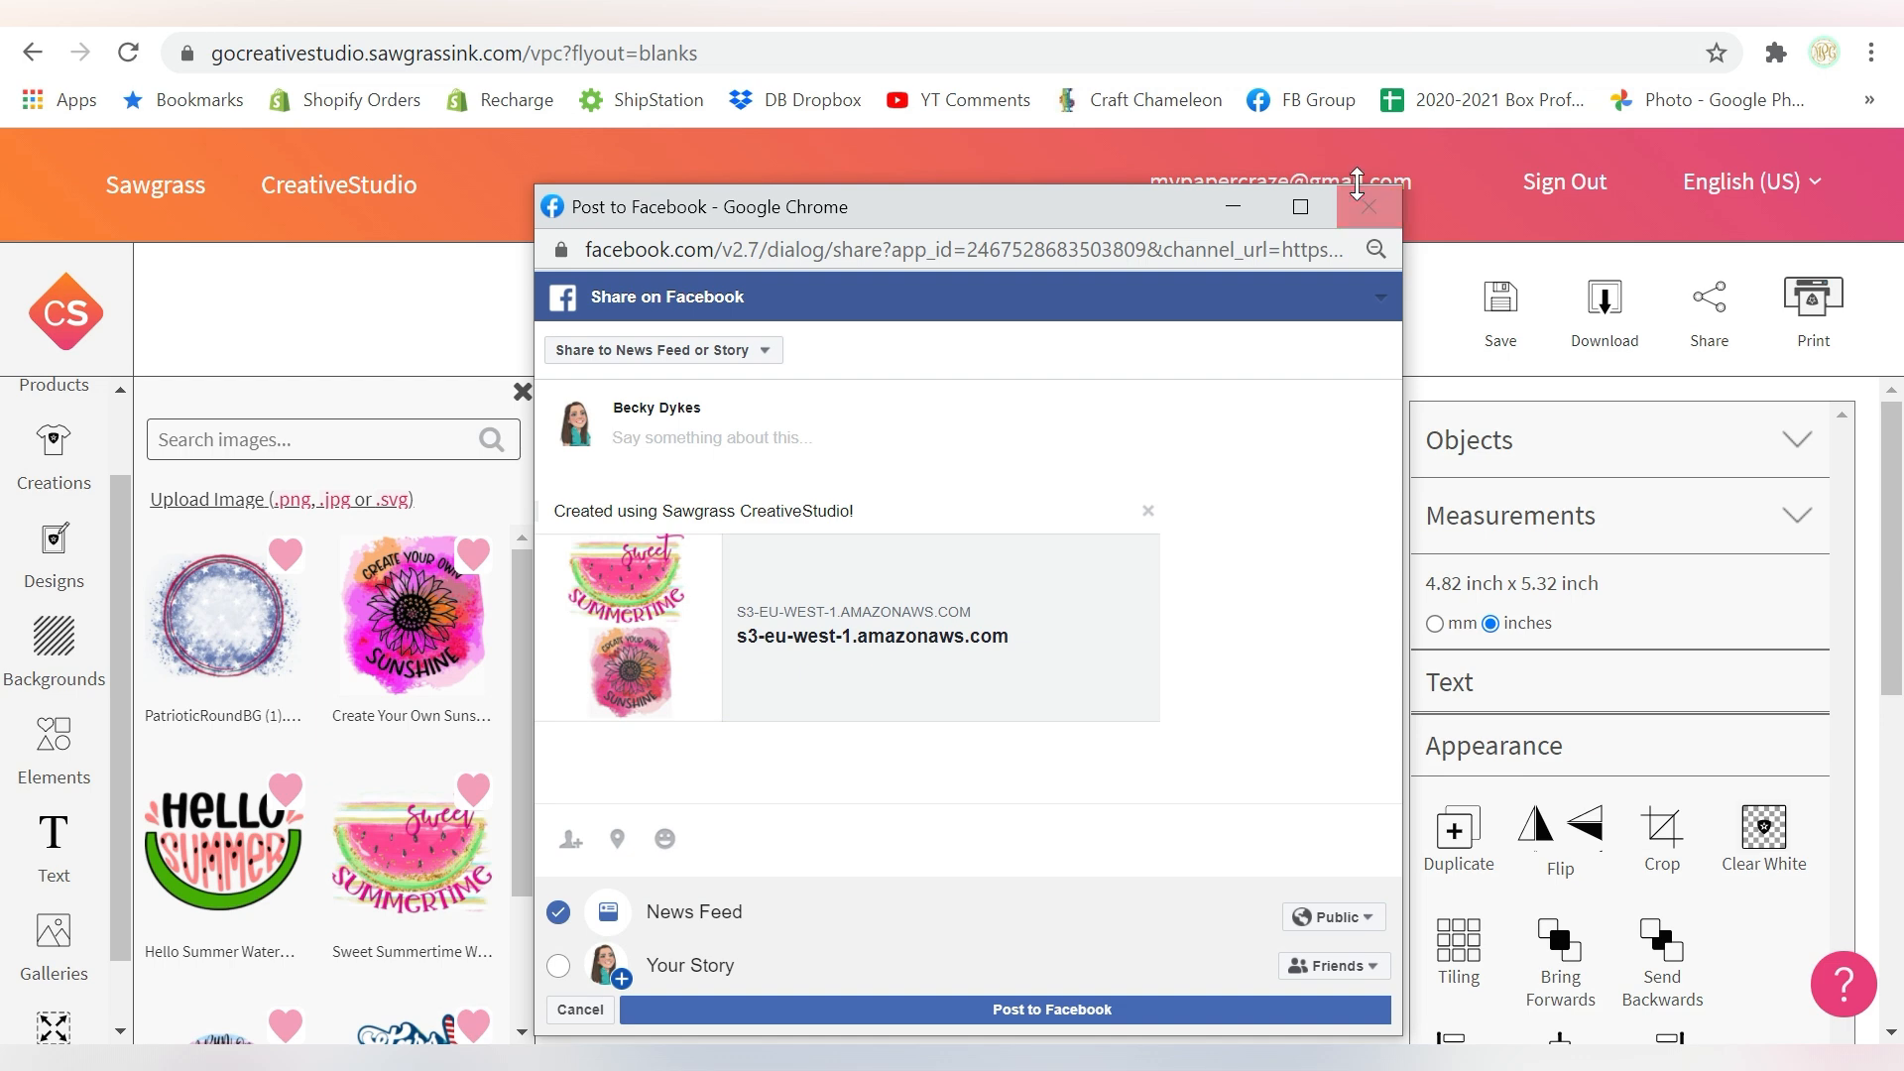
{"action": "left_click", "coordinate": [1369, 206]}
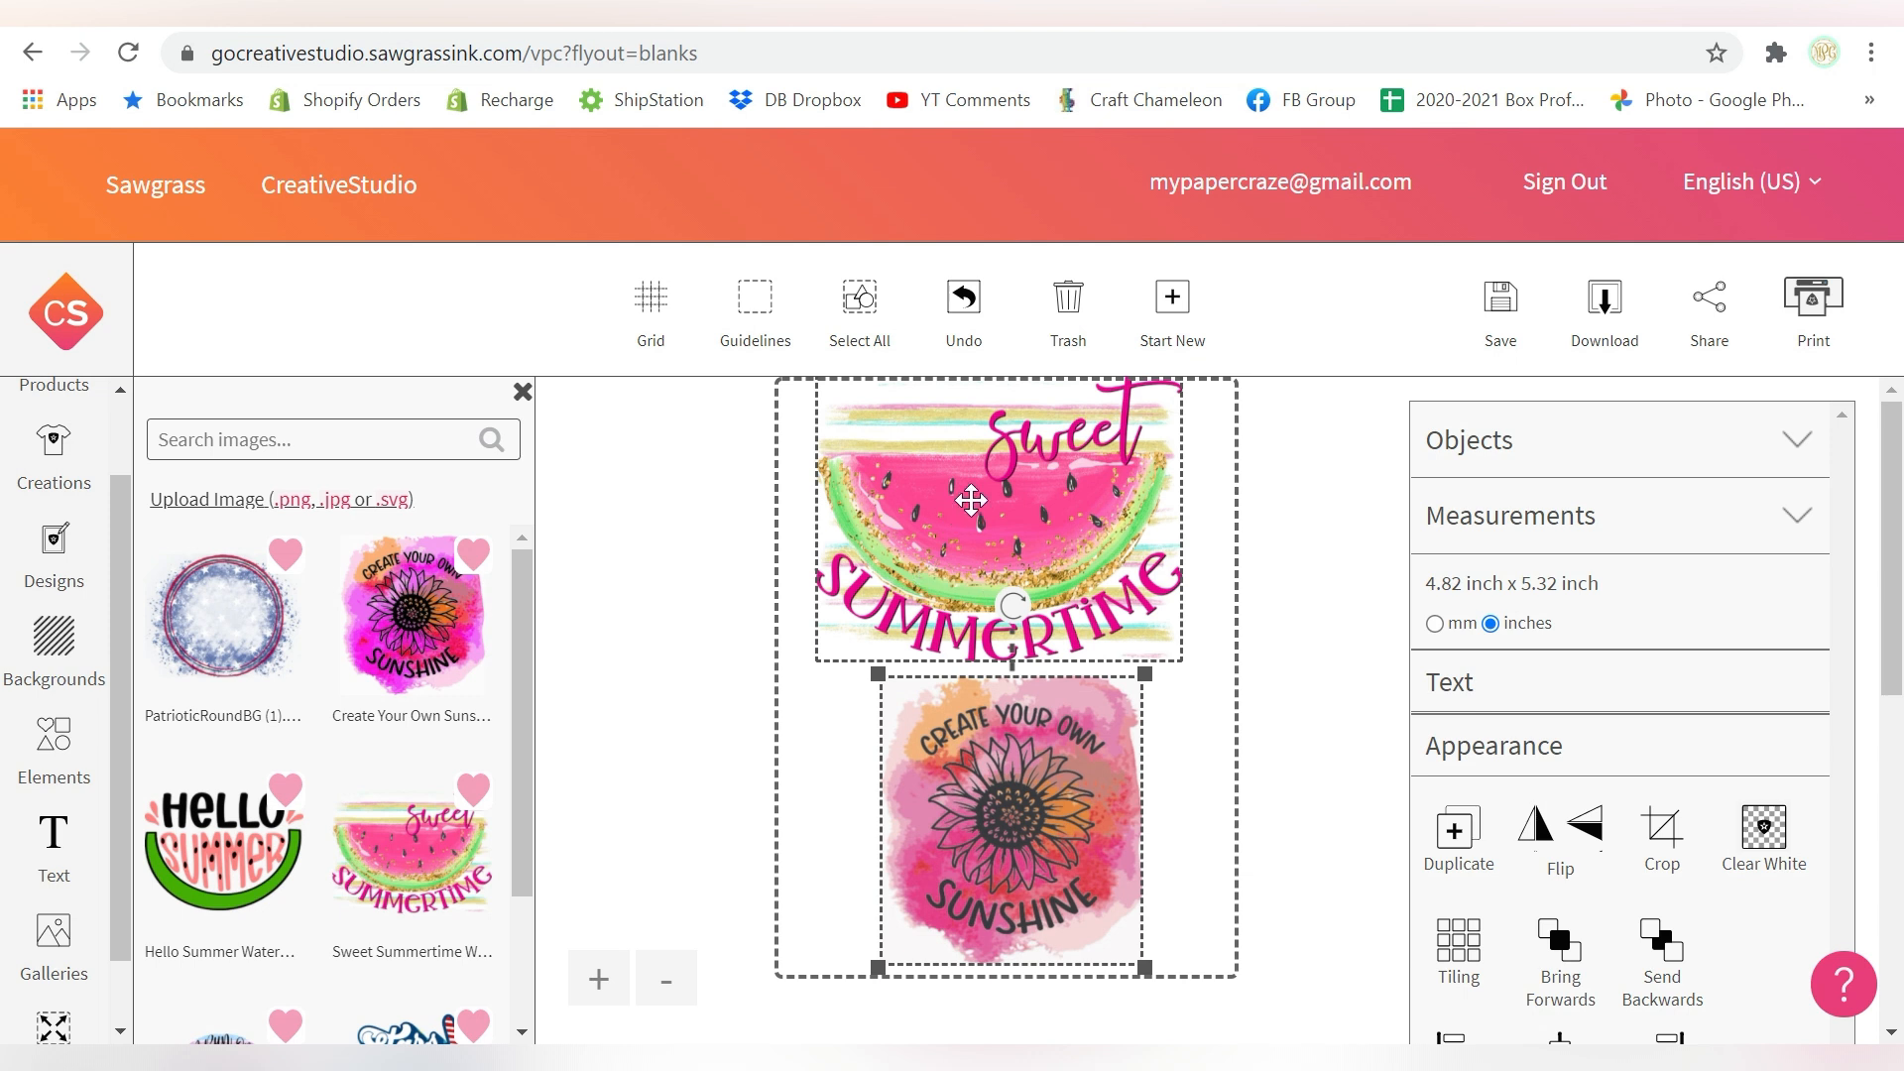
Nudge the watermelon image slightly lower and open the print settings for the design.
{"action": "left_click", "coordinate": [1096, 493]}
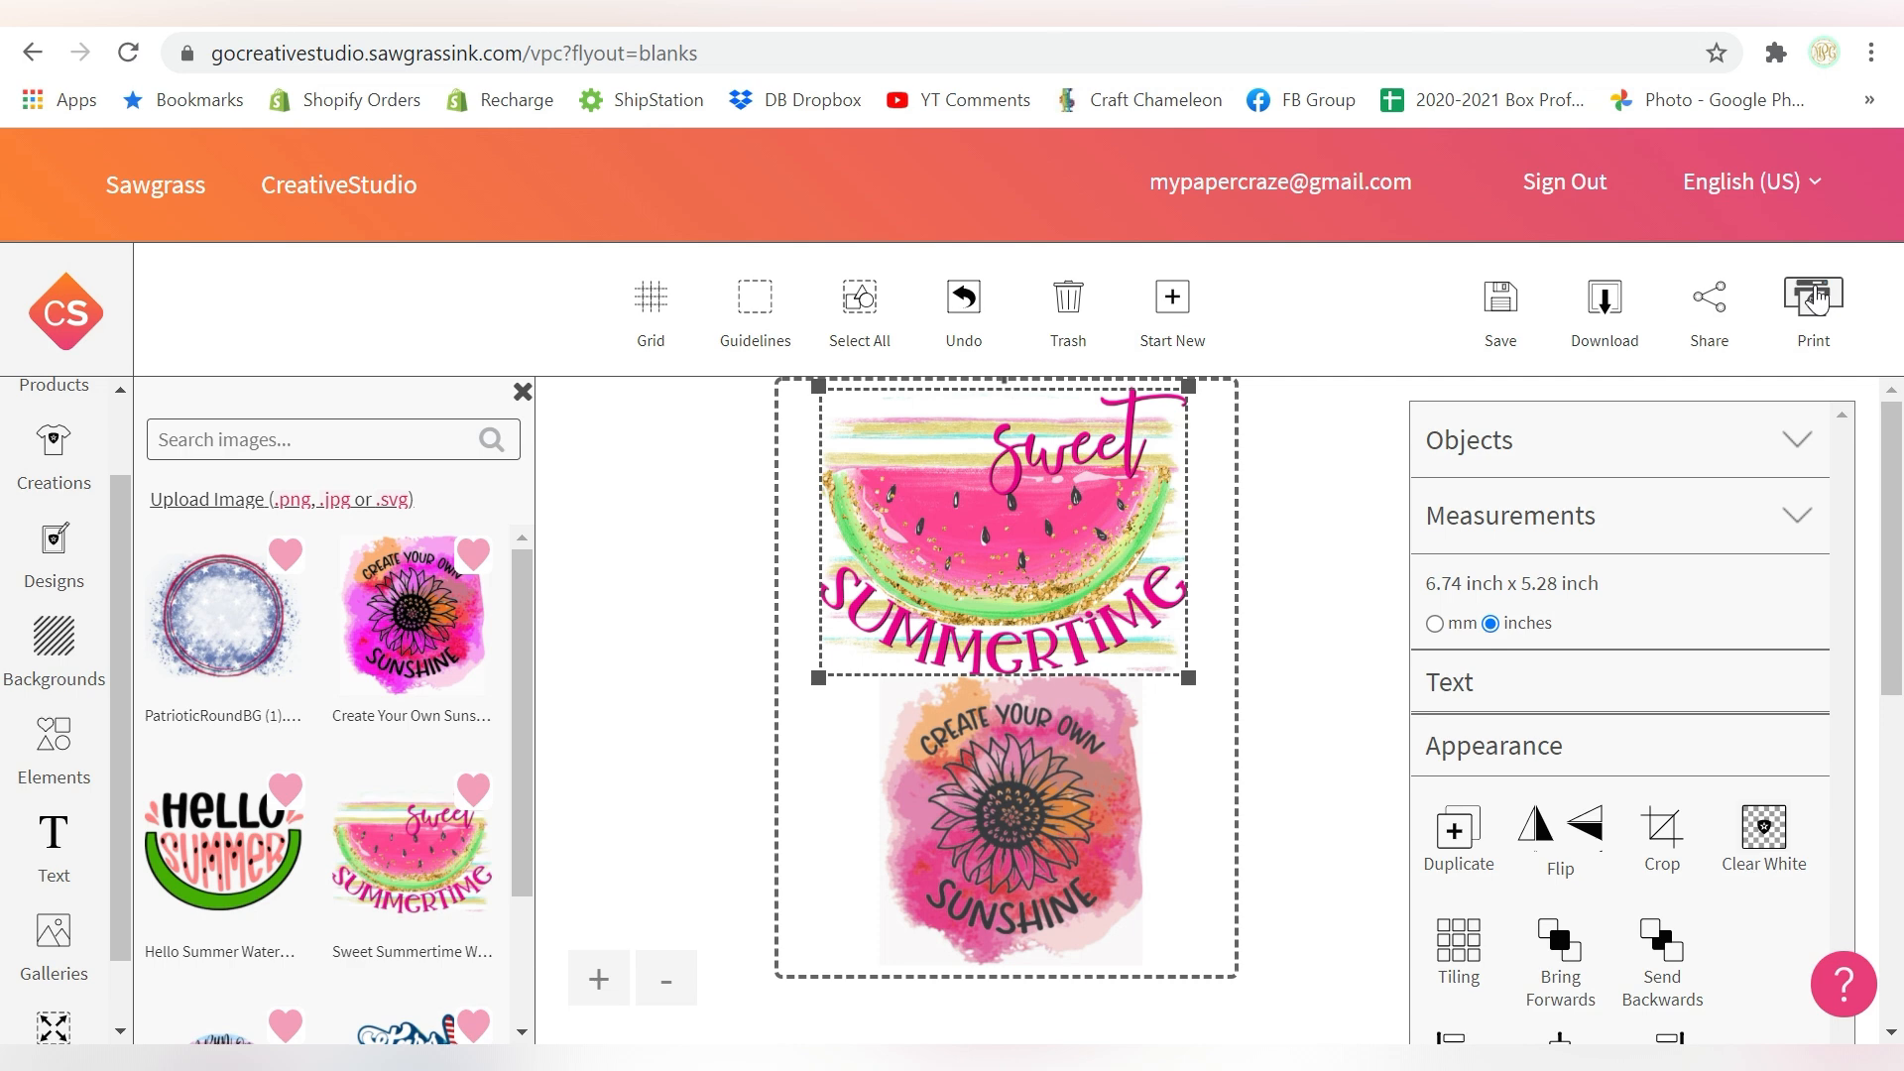
{"action": "left_click", "coordinate": [1814, 297]}
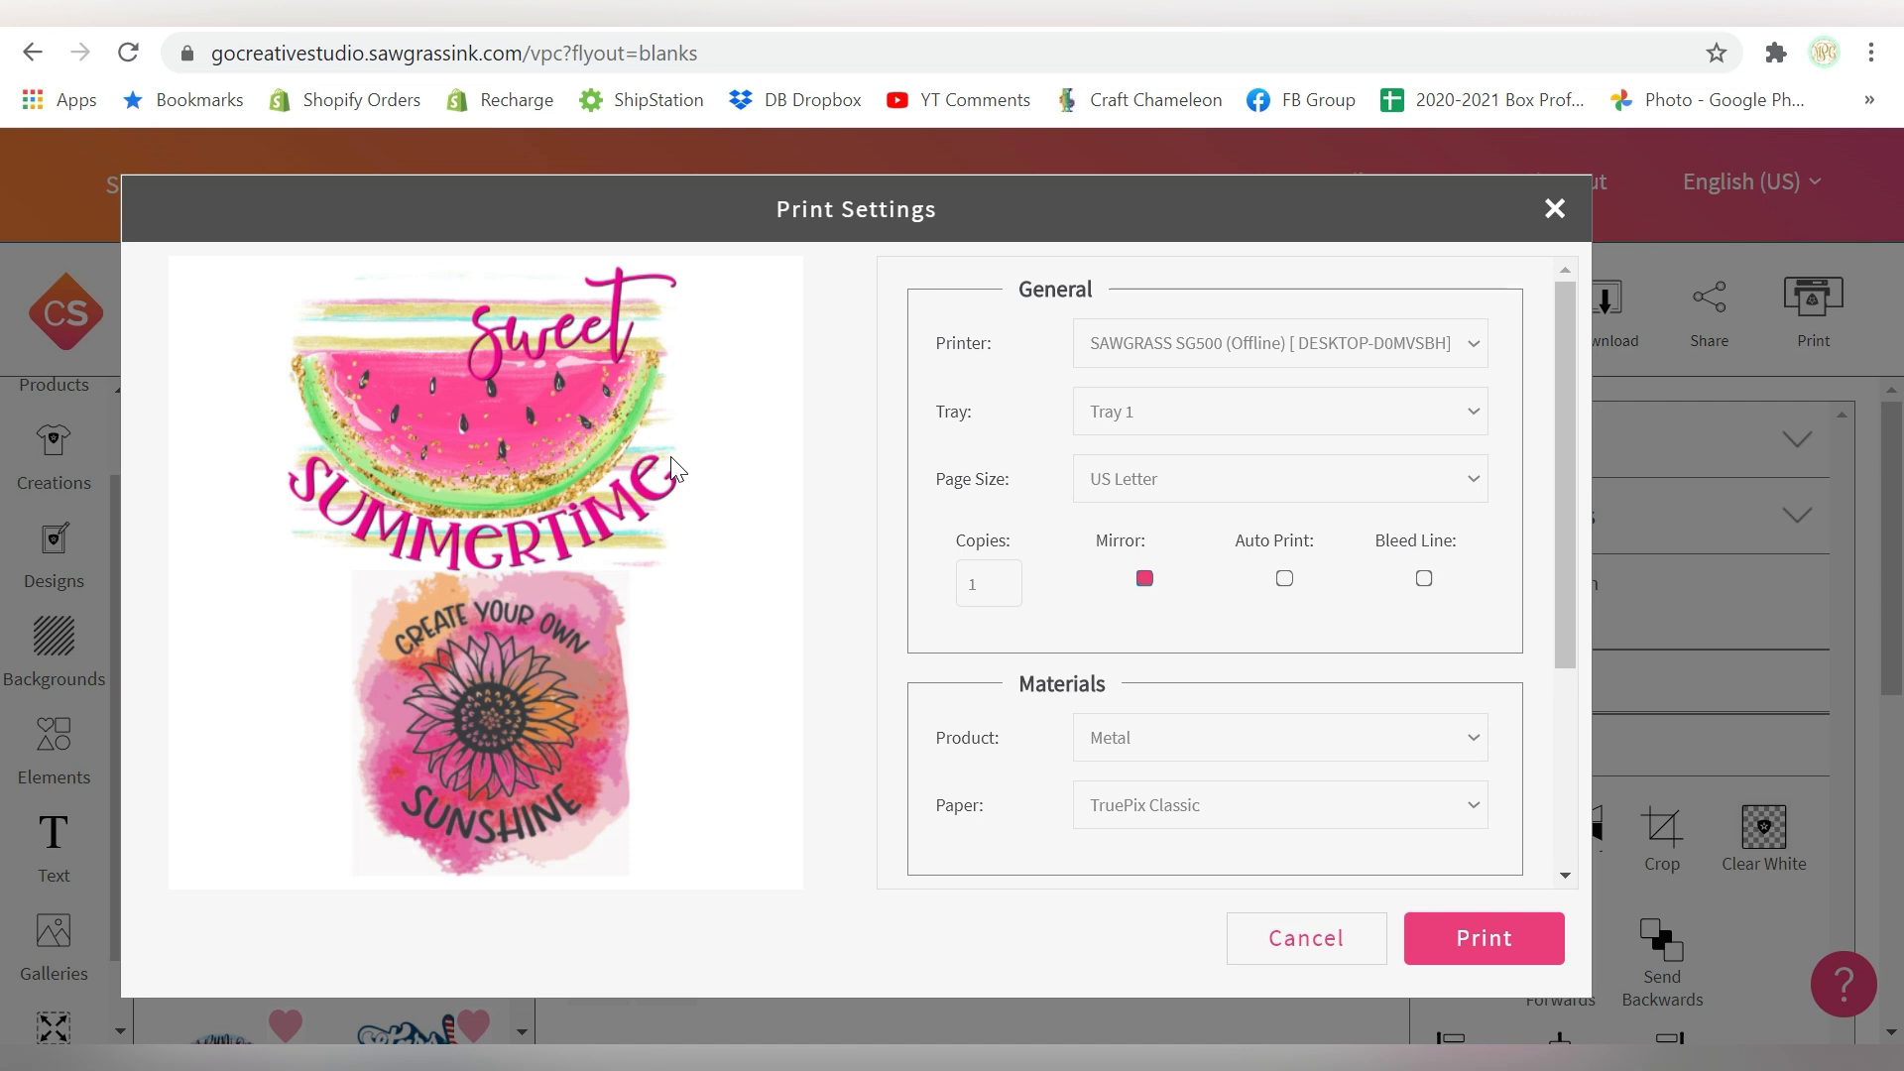
Set the print product to Polyester and the paper to TruePix Classic.
{"action": "left_click", "coordinate": [1132, 736]}
{"action": "left_click", "coordinate": [1136, 739]}
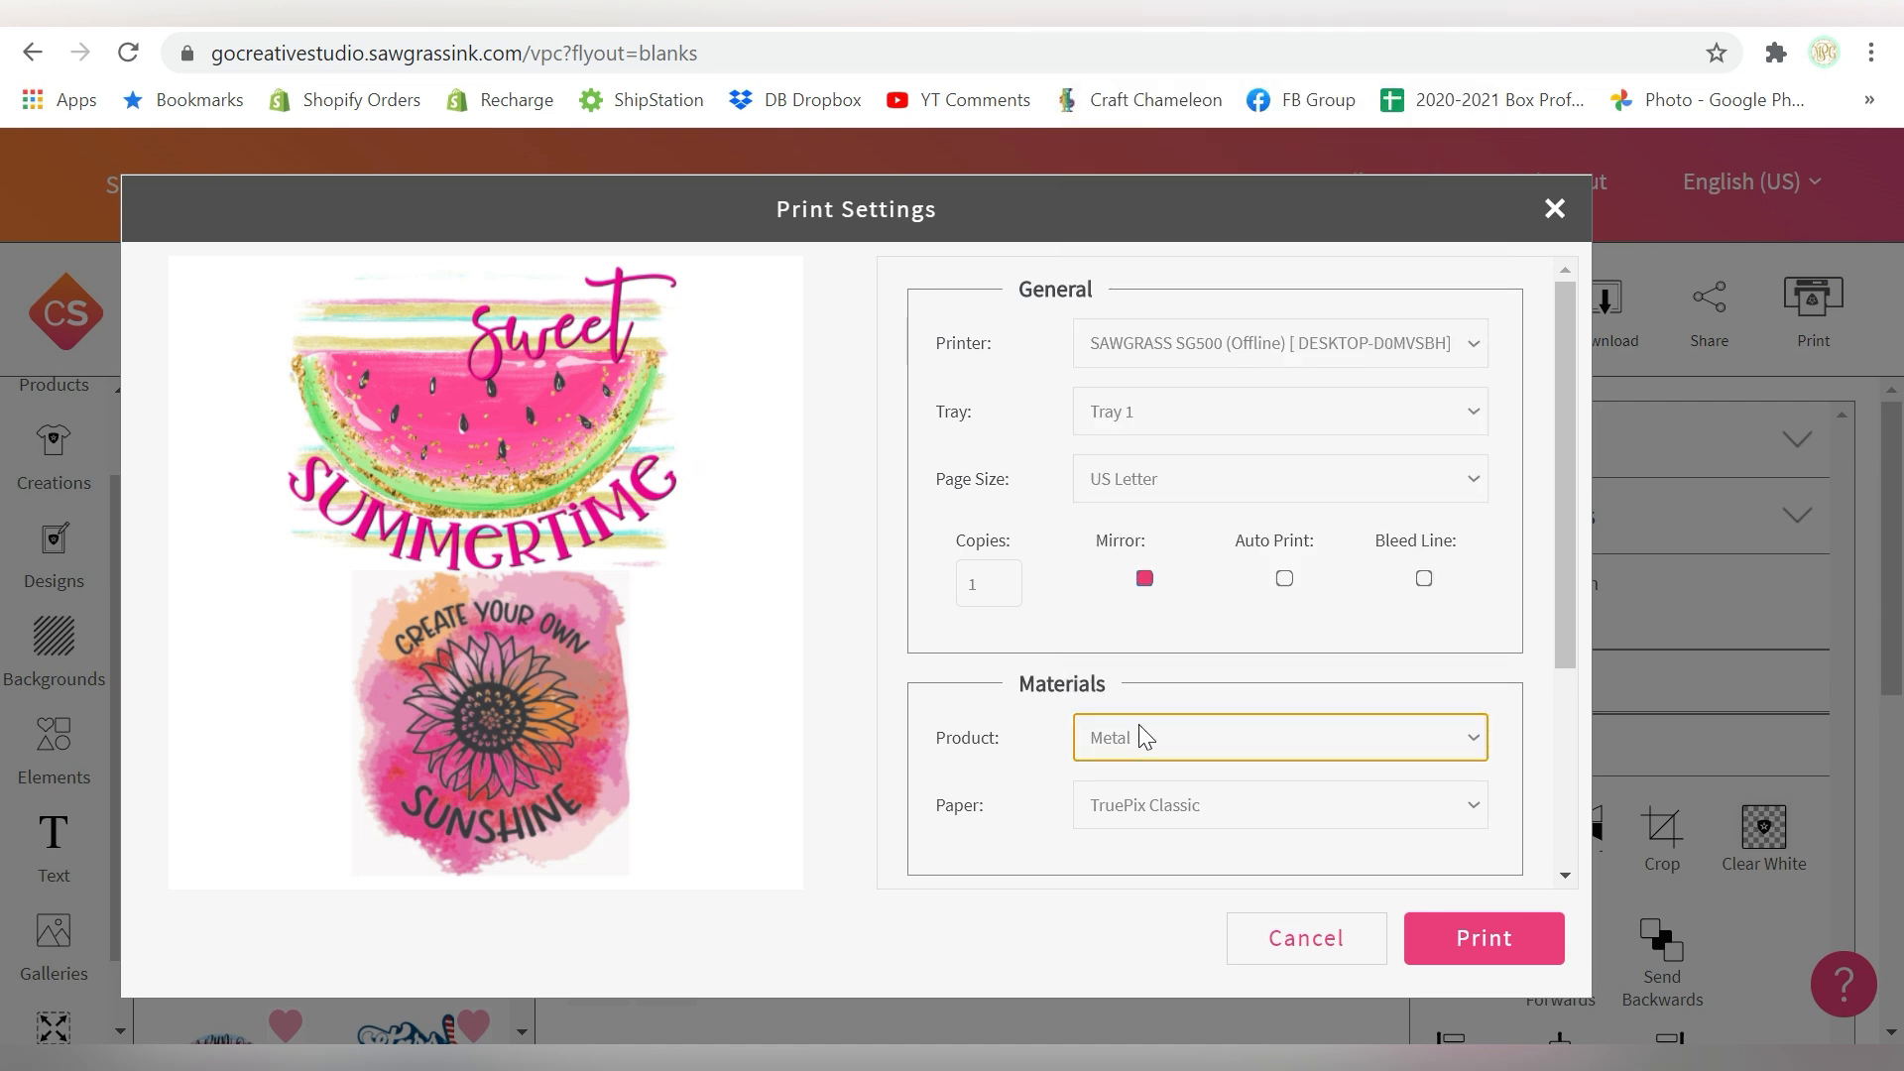
{"action": "left_click", "coordinate": [1139, 734]}
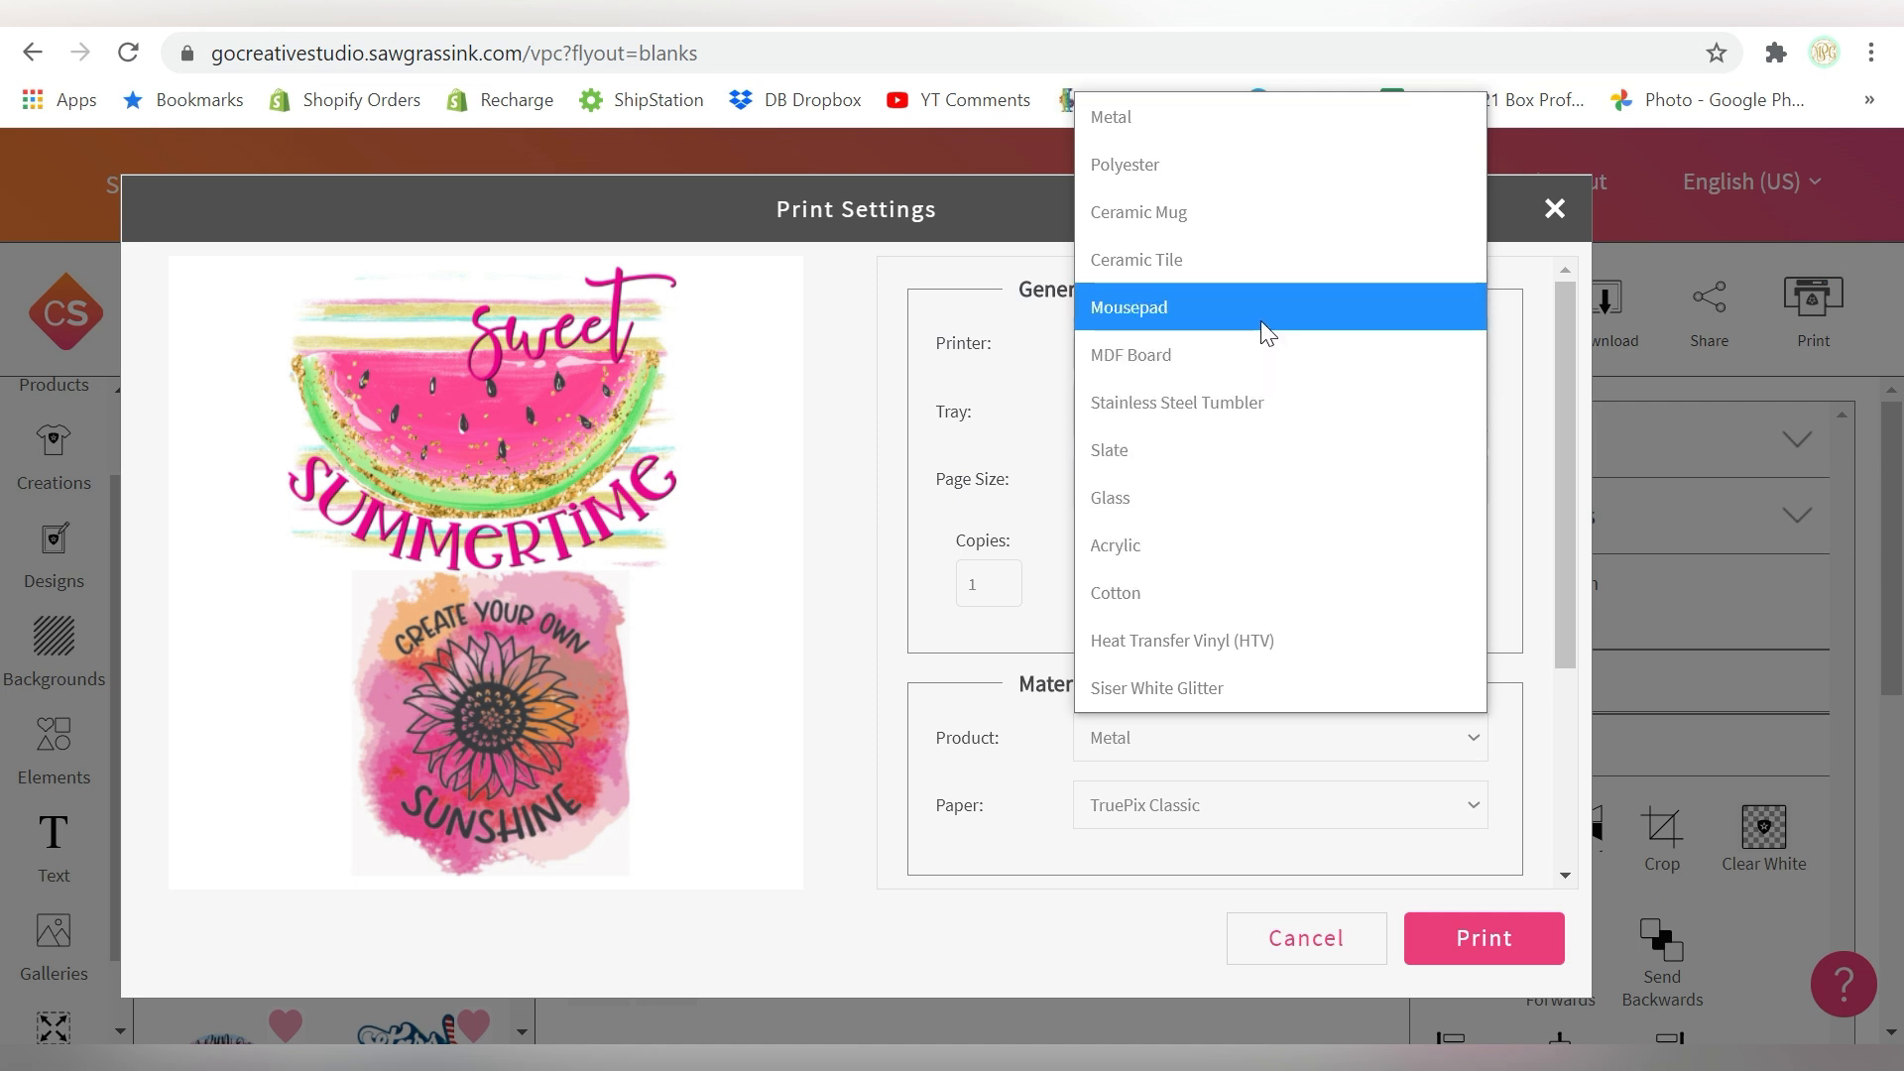
{"action": "left_click", "coordinate": [1258, 155]}
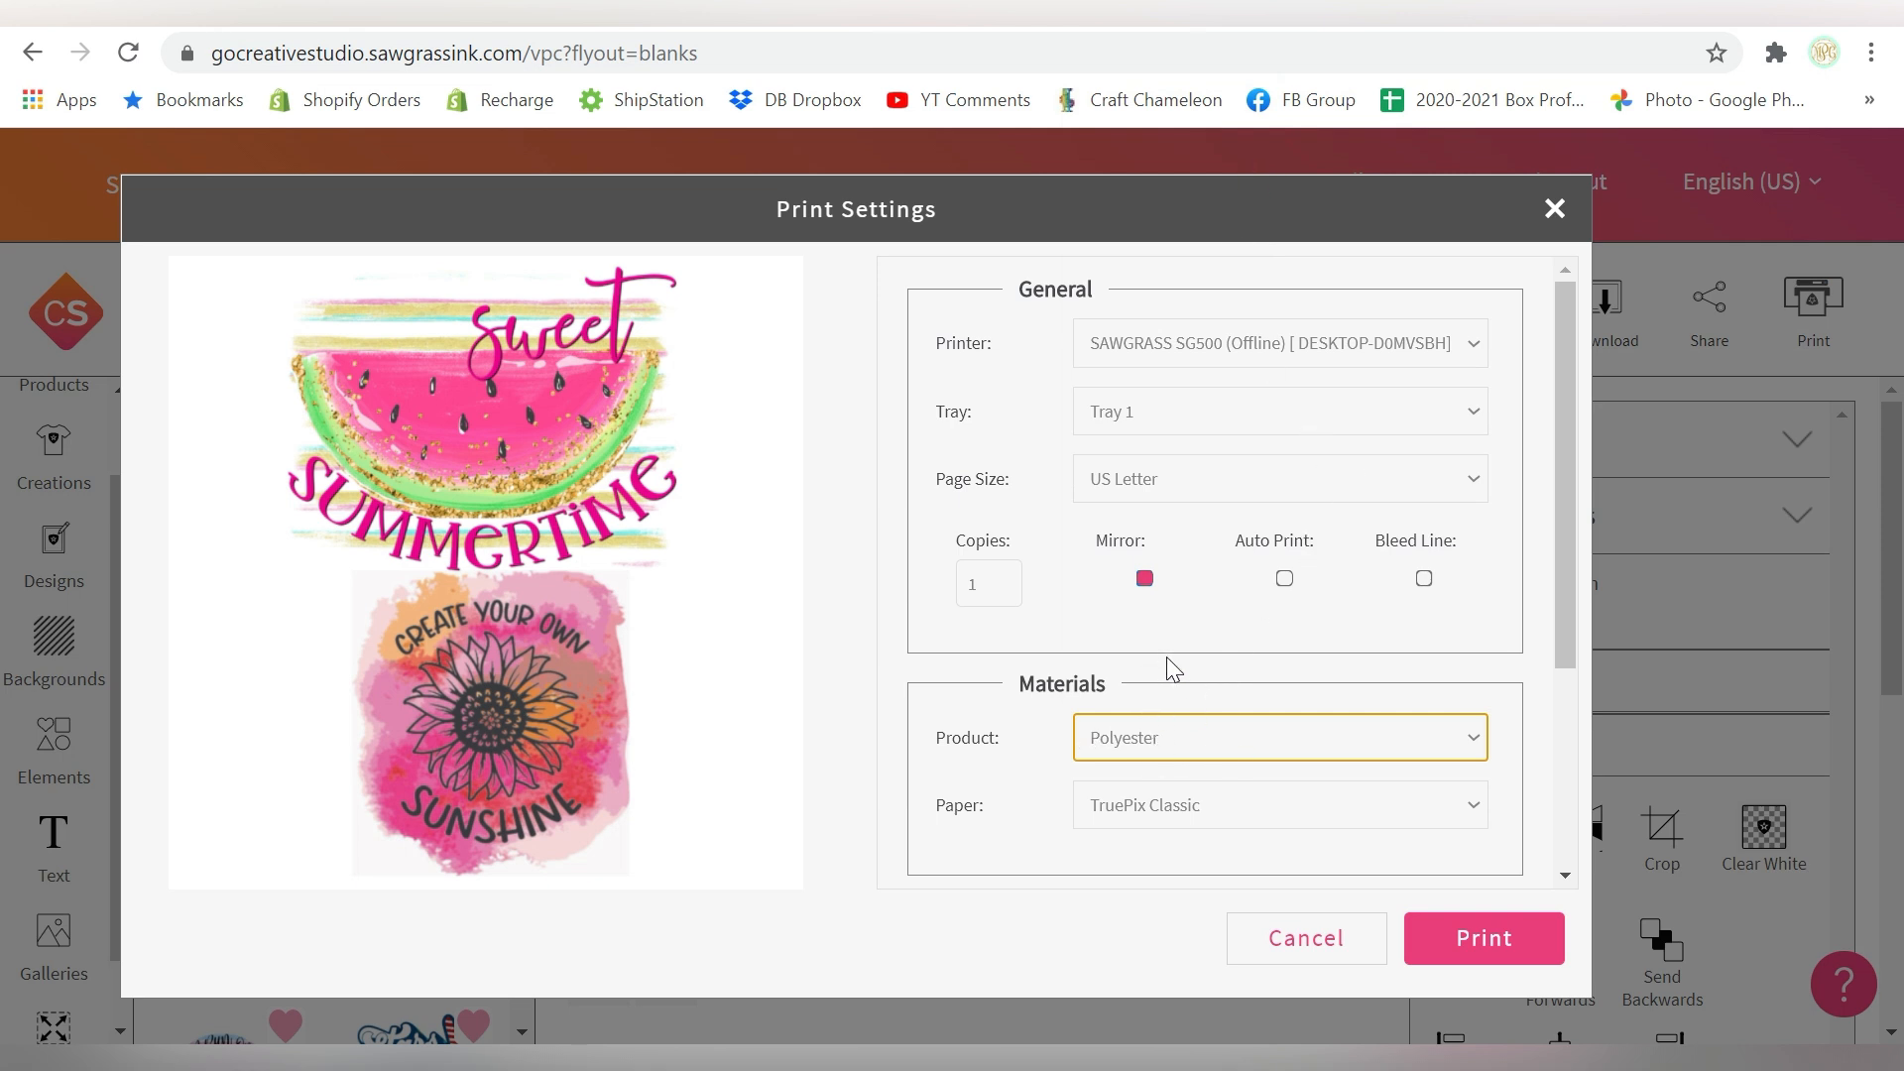
{"action": "left_click", "coordinate": [1142, 805]}
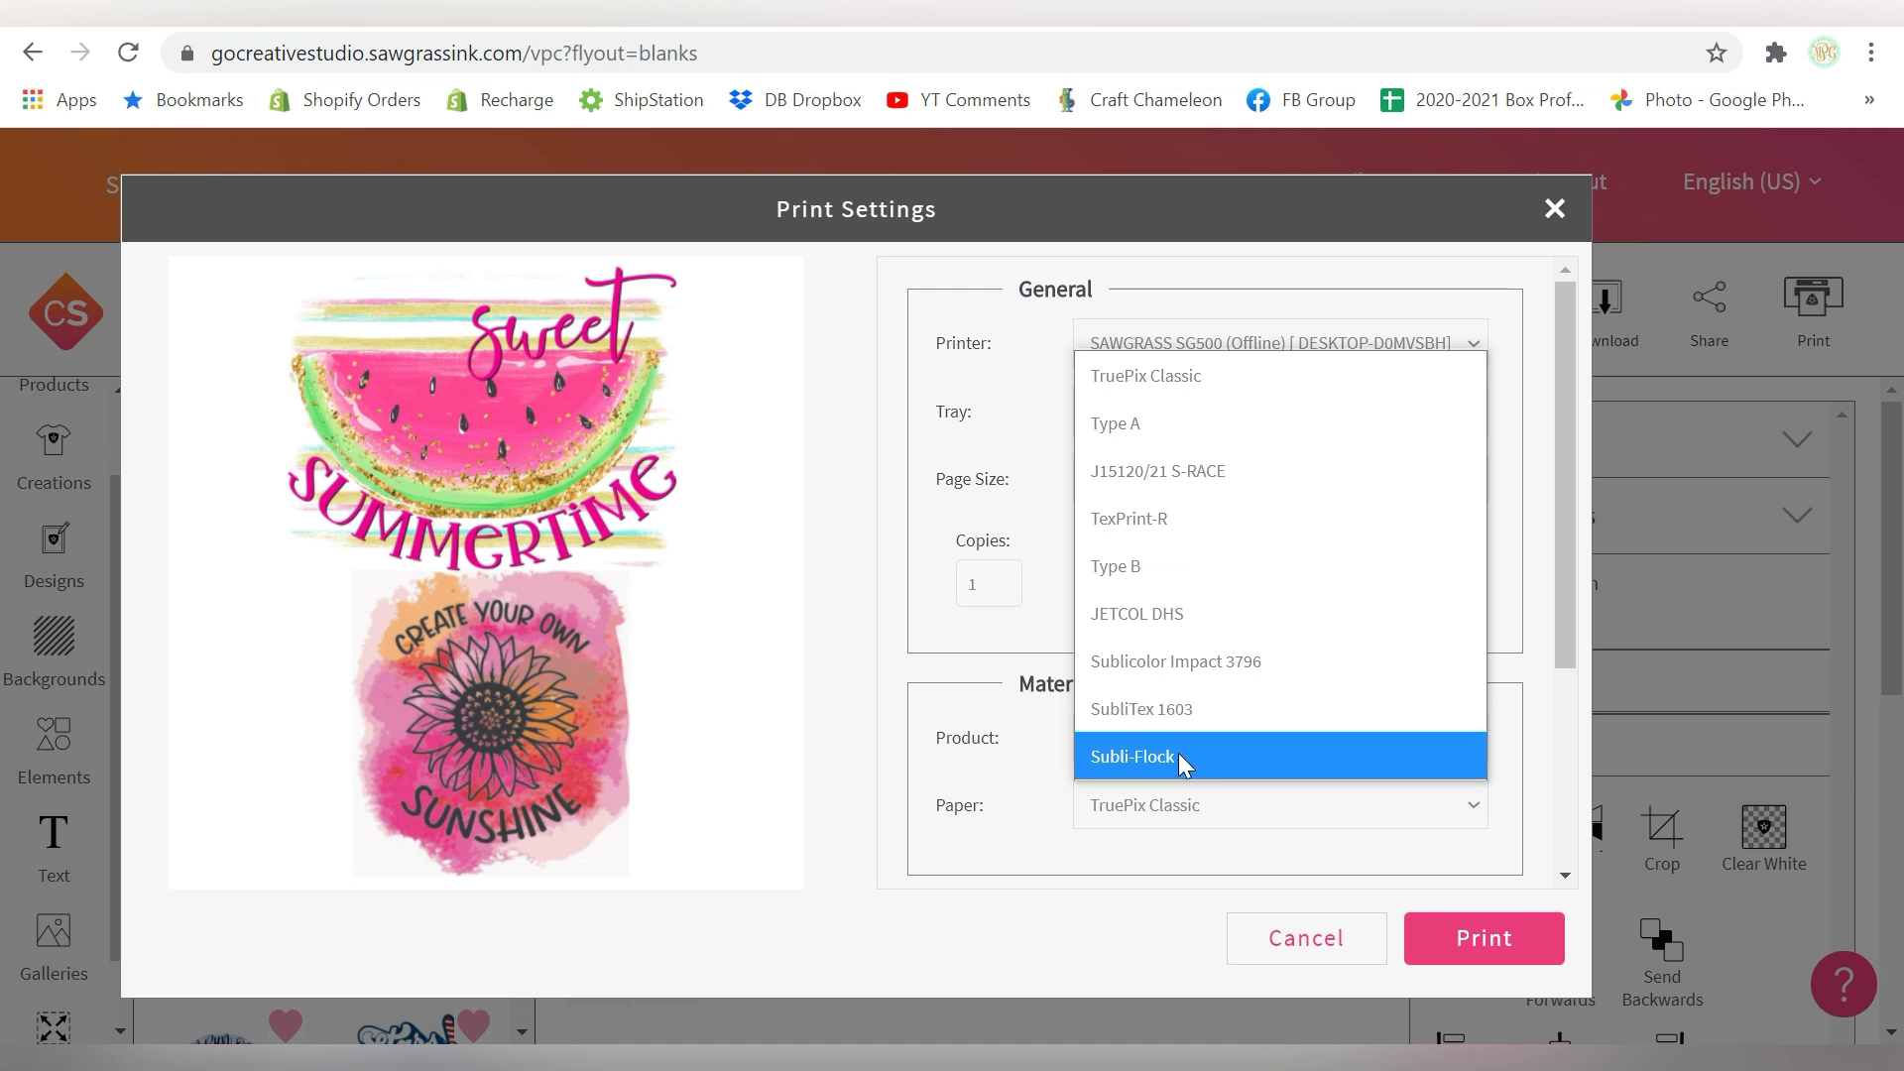
{"action": "left_click", "coordinate": [1263, 382]}
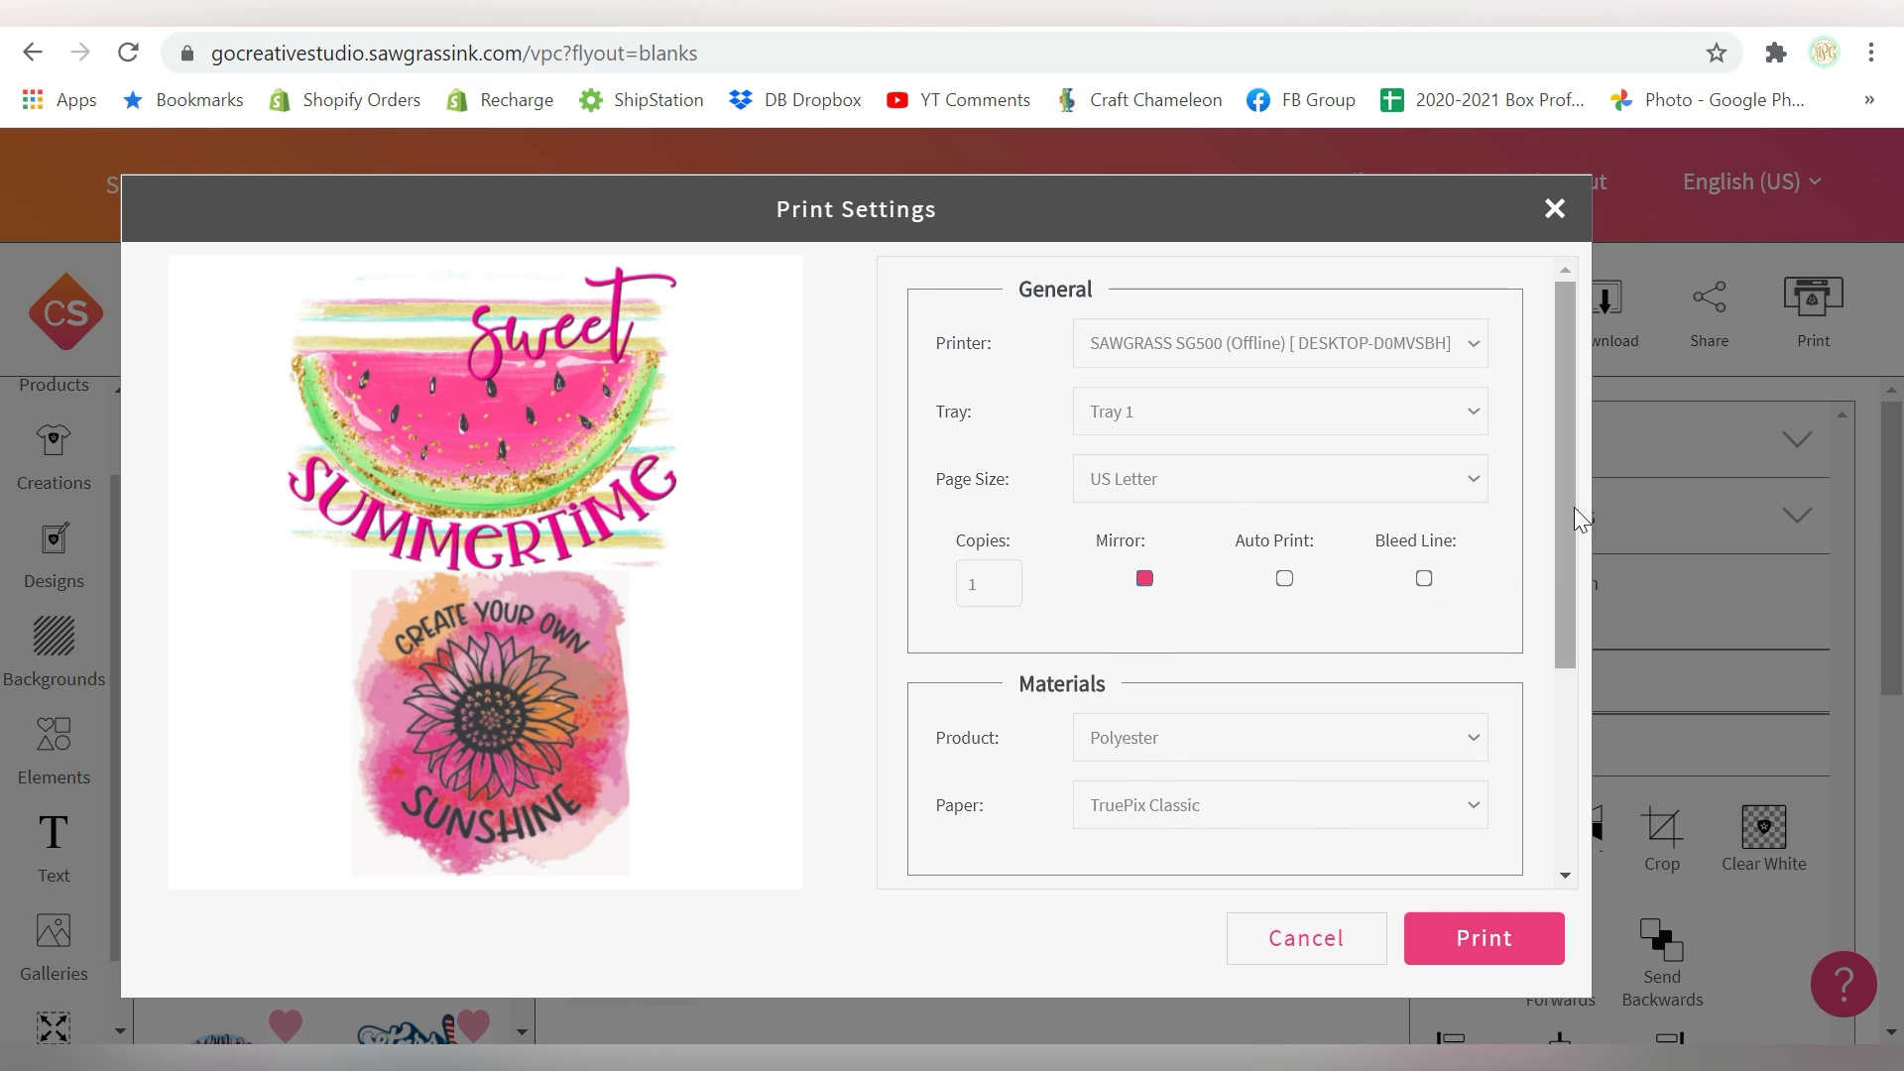
Review the print quality, color mode and color palette options, keeping High Quality, Photographic and Disabled.
{"action": "left_click_drag", "start_coordinate": [1569, 490], "coordinate": [1568, 691]}
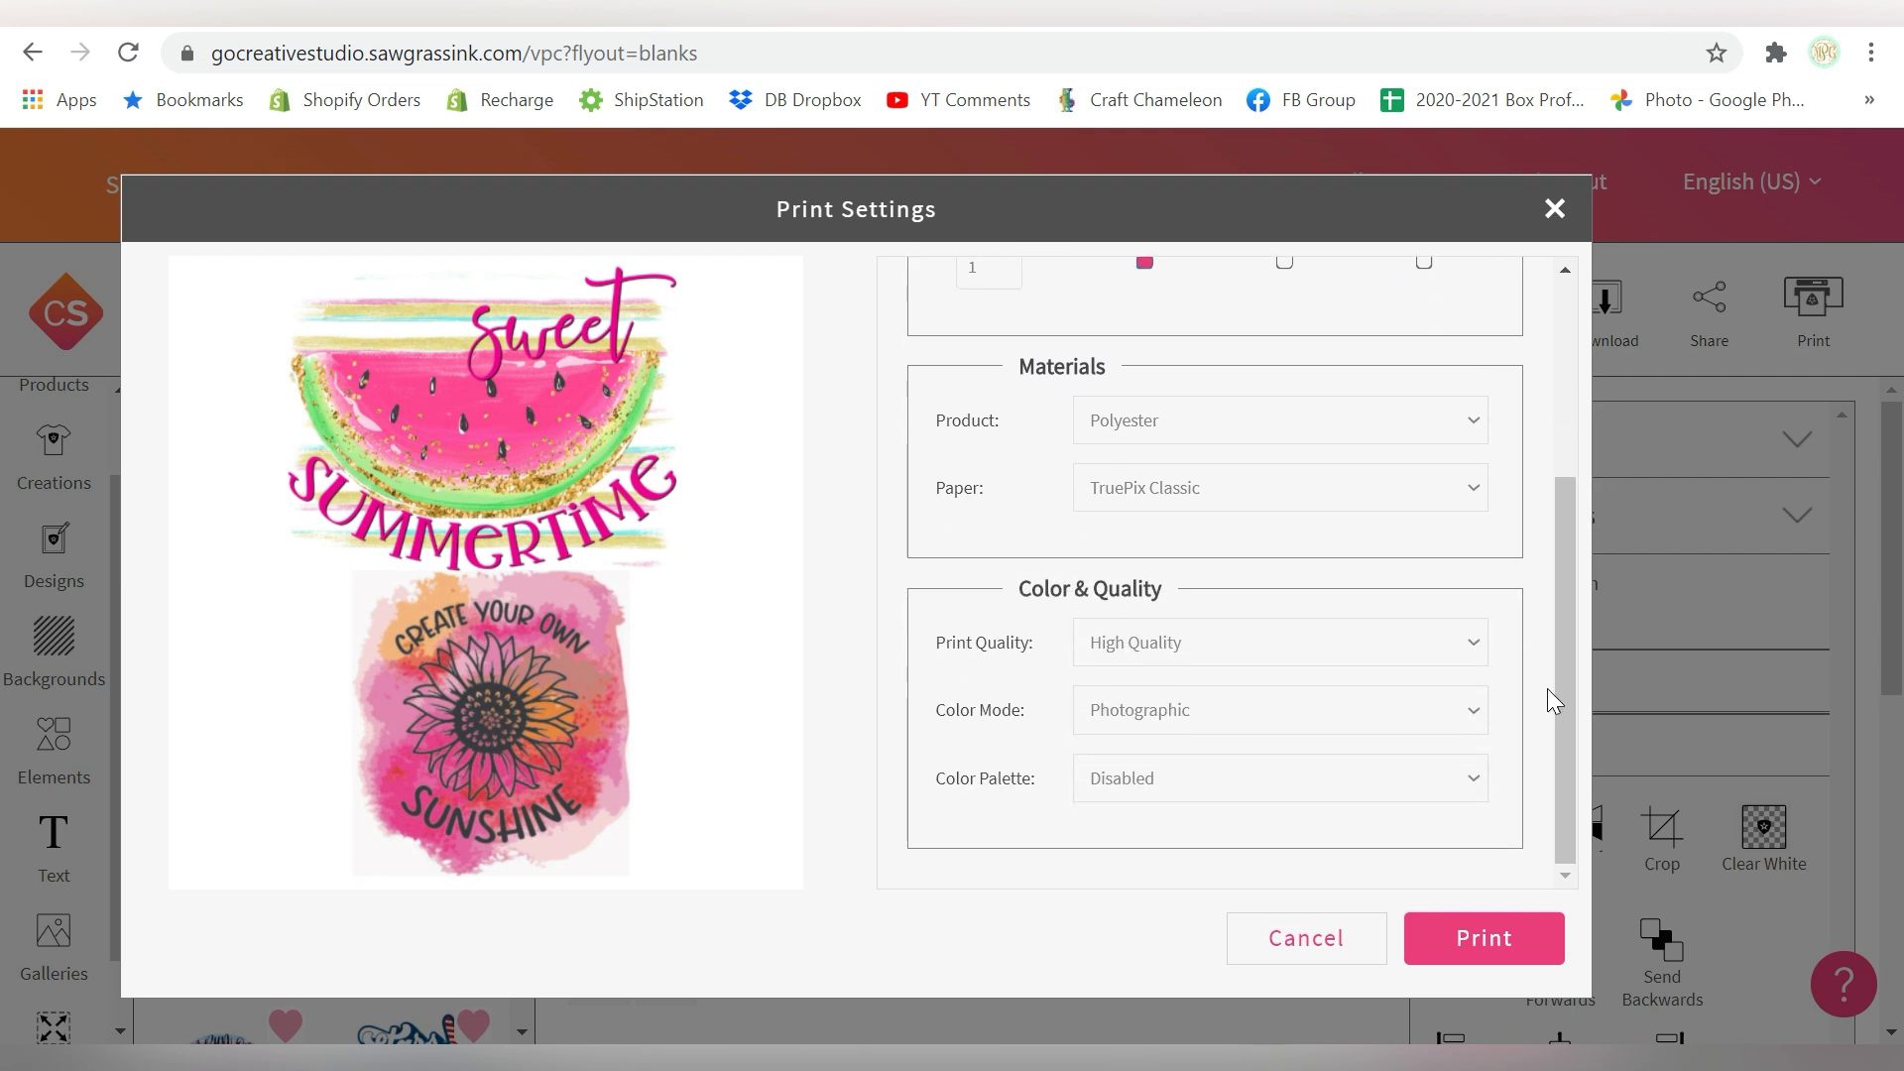
{"action": "left_click", "coordinate": [1455, 641]}
{"action": "left_click", "coordinate": [1455, 639]}
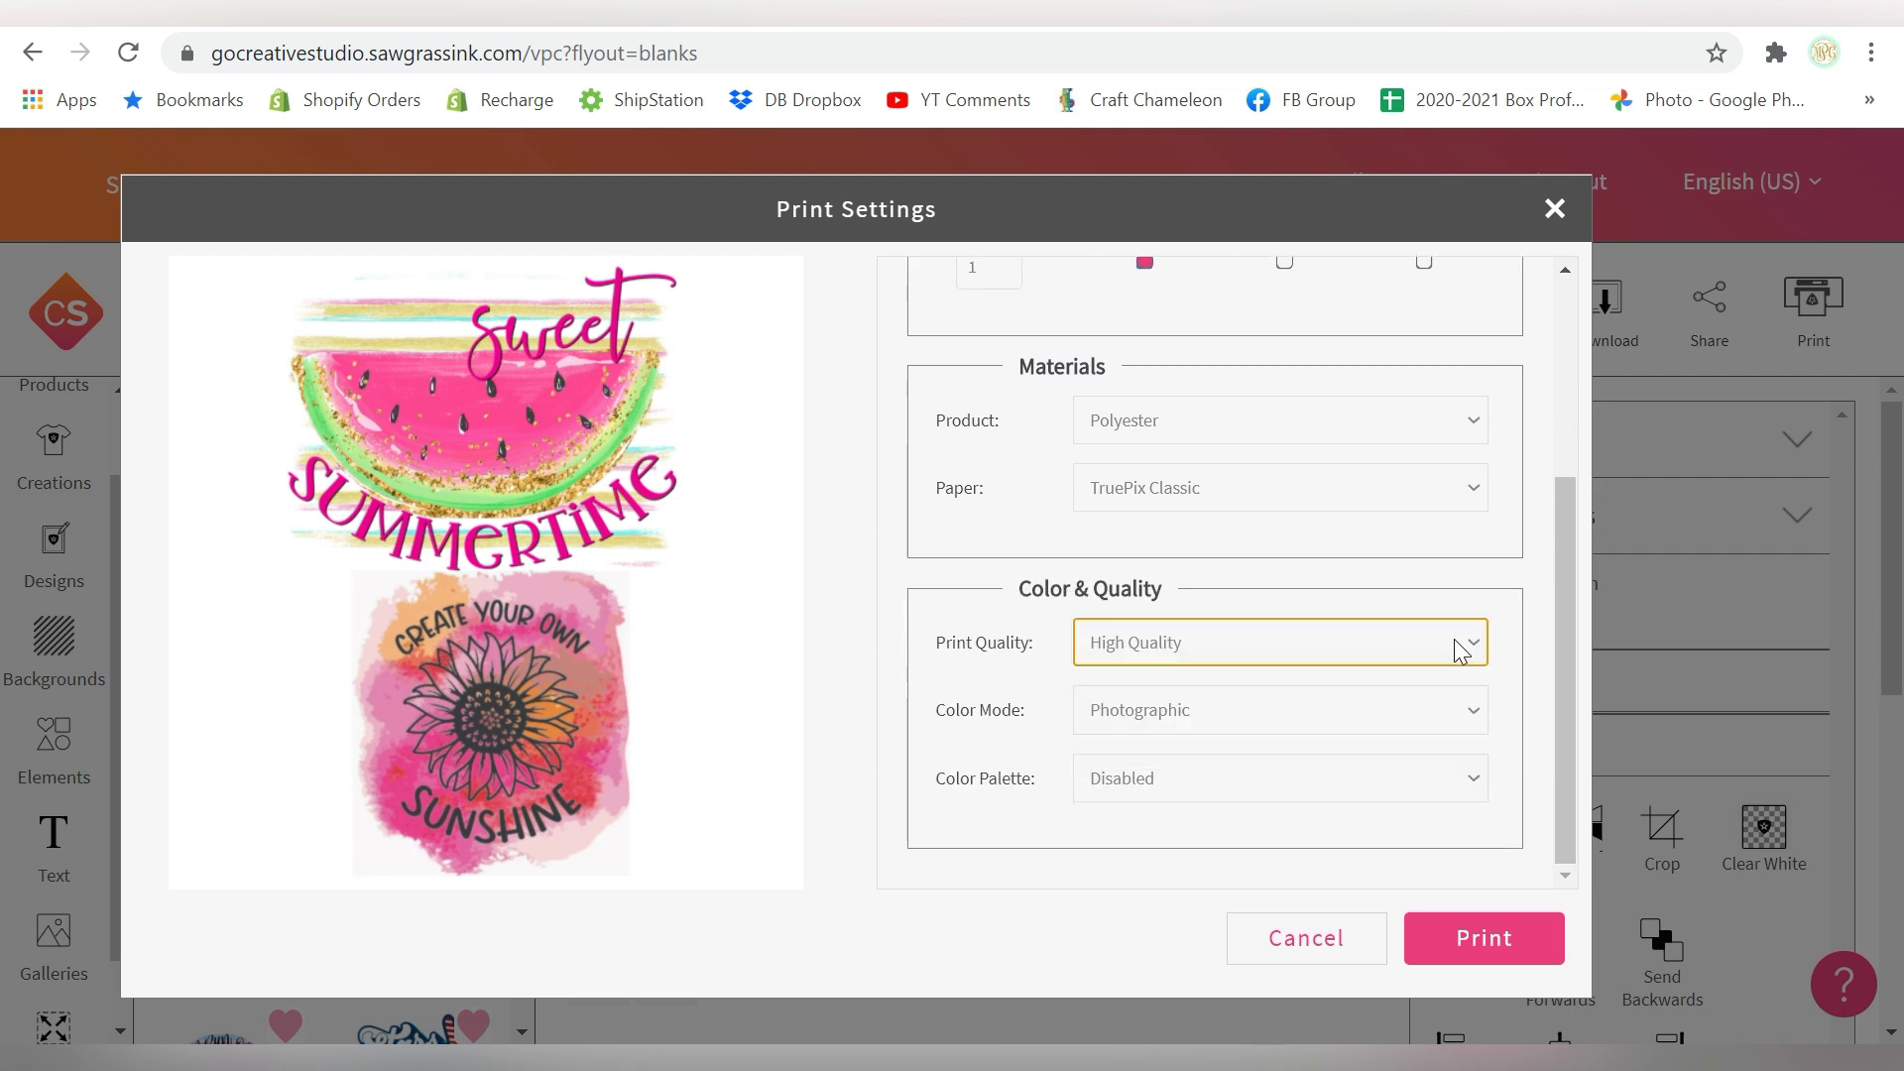
{"action": "left_click", "coordinate": [1454, 705]}
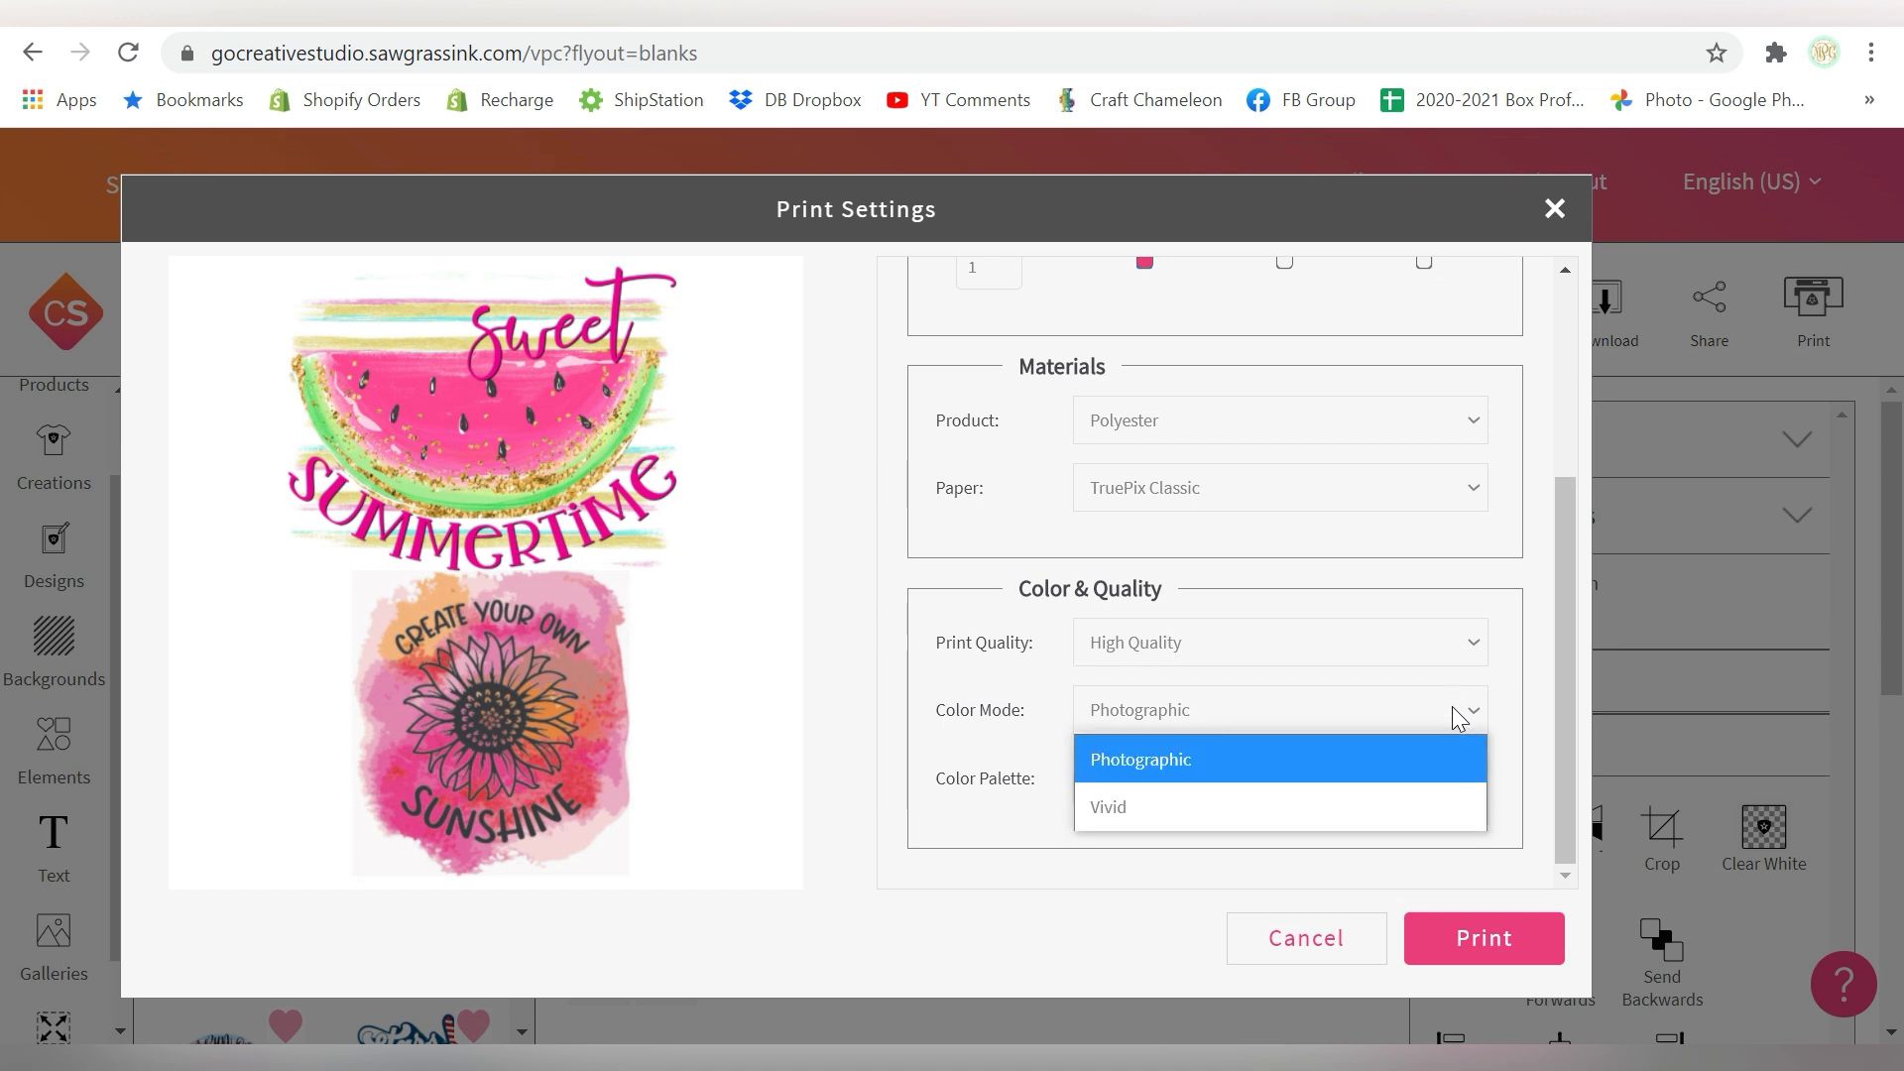
{"action": "left_click", "coordinate": [1452, 706]}
{"action": "left_click", "coordinate": [1435, 787]}
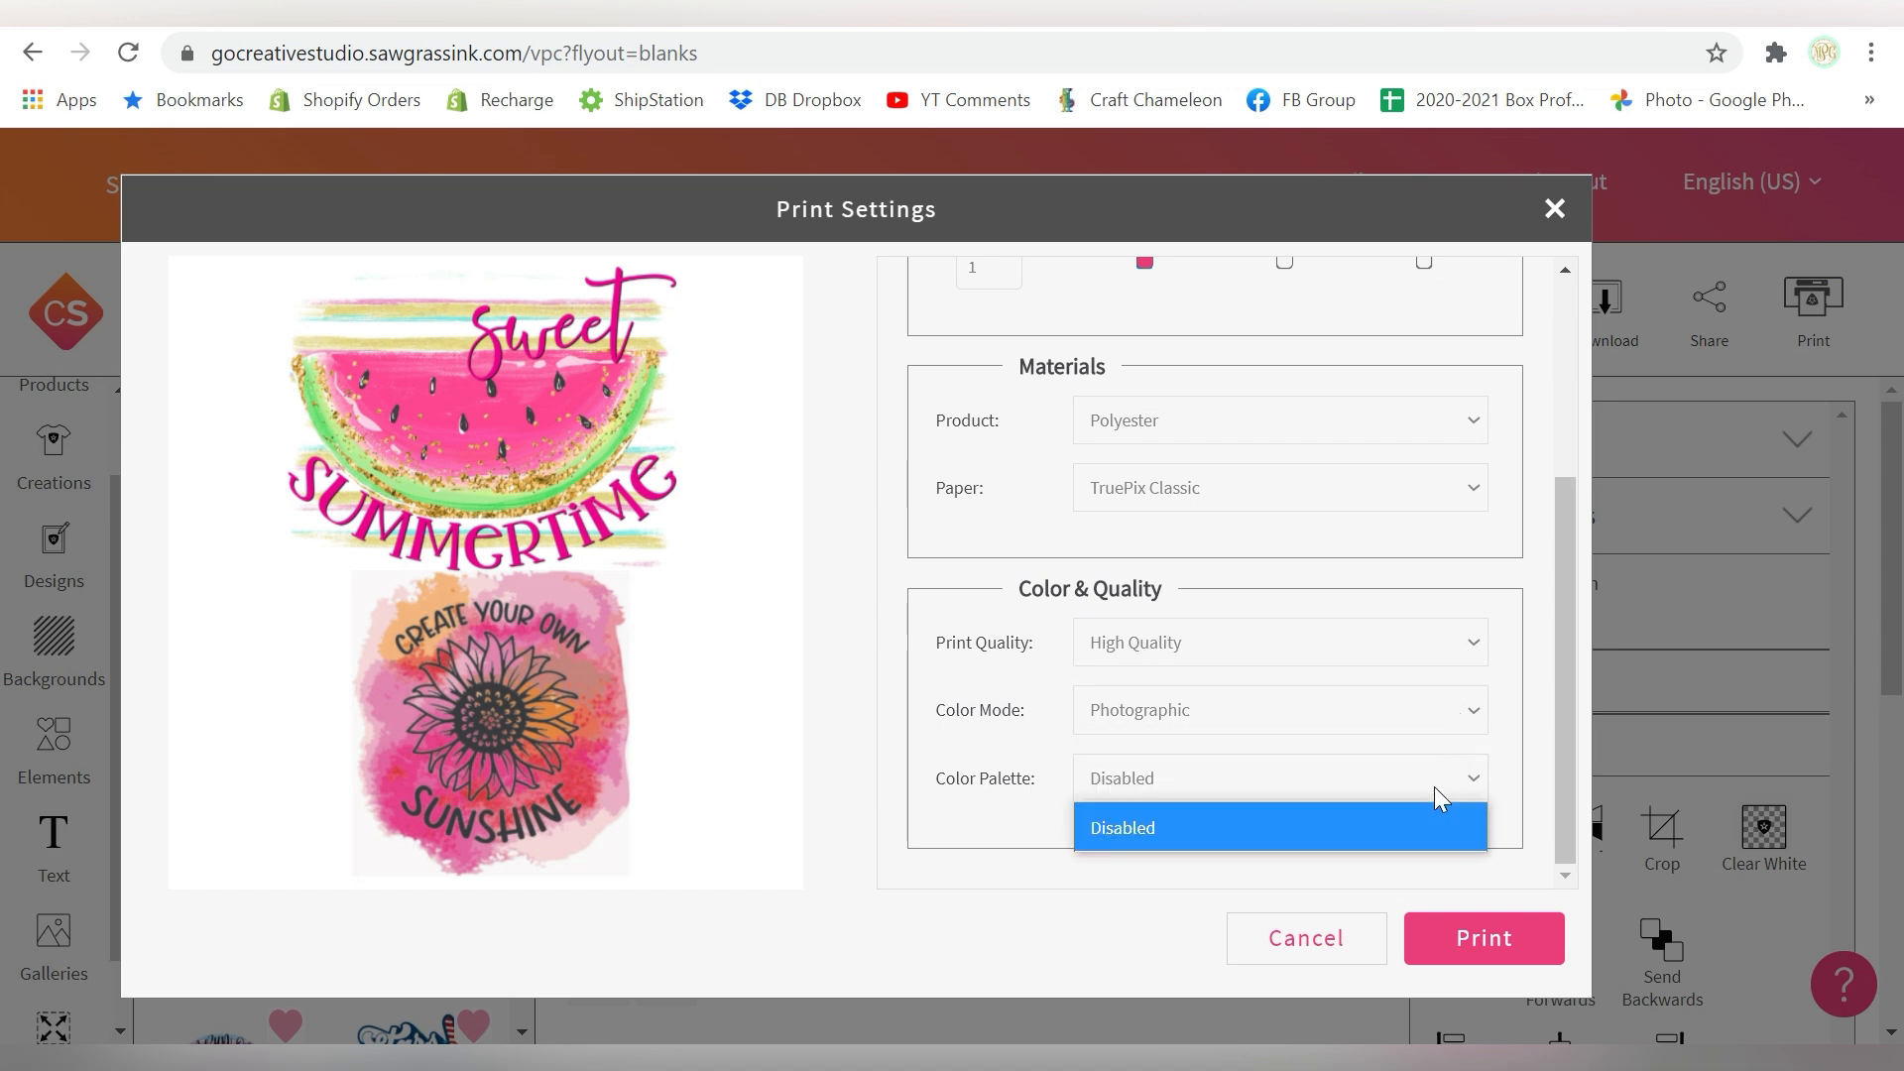
{"action": "left_click", "coordinate": [1436, 781]}
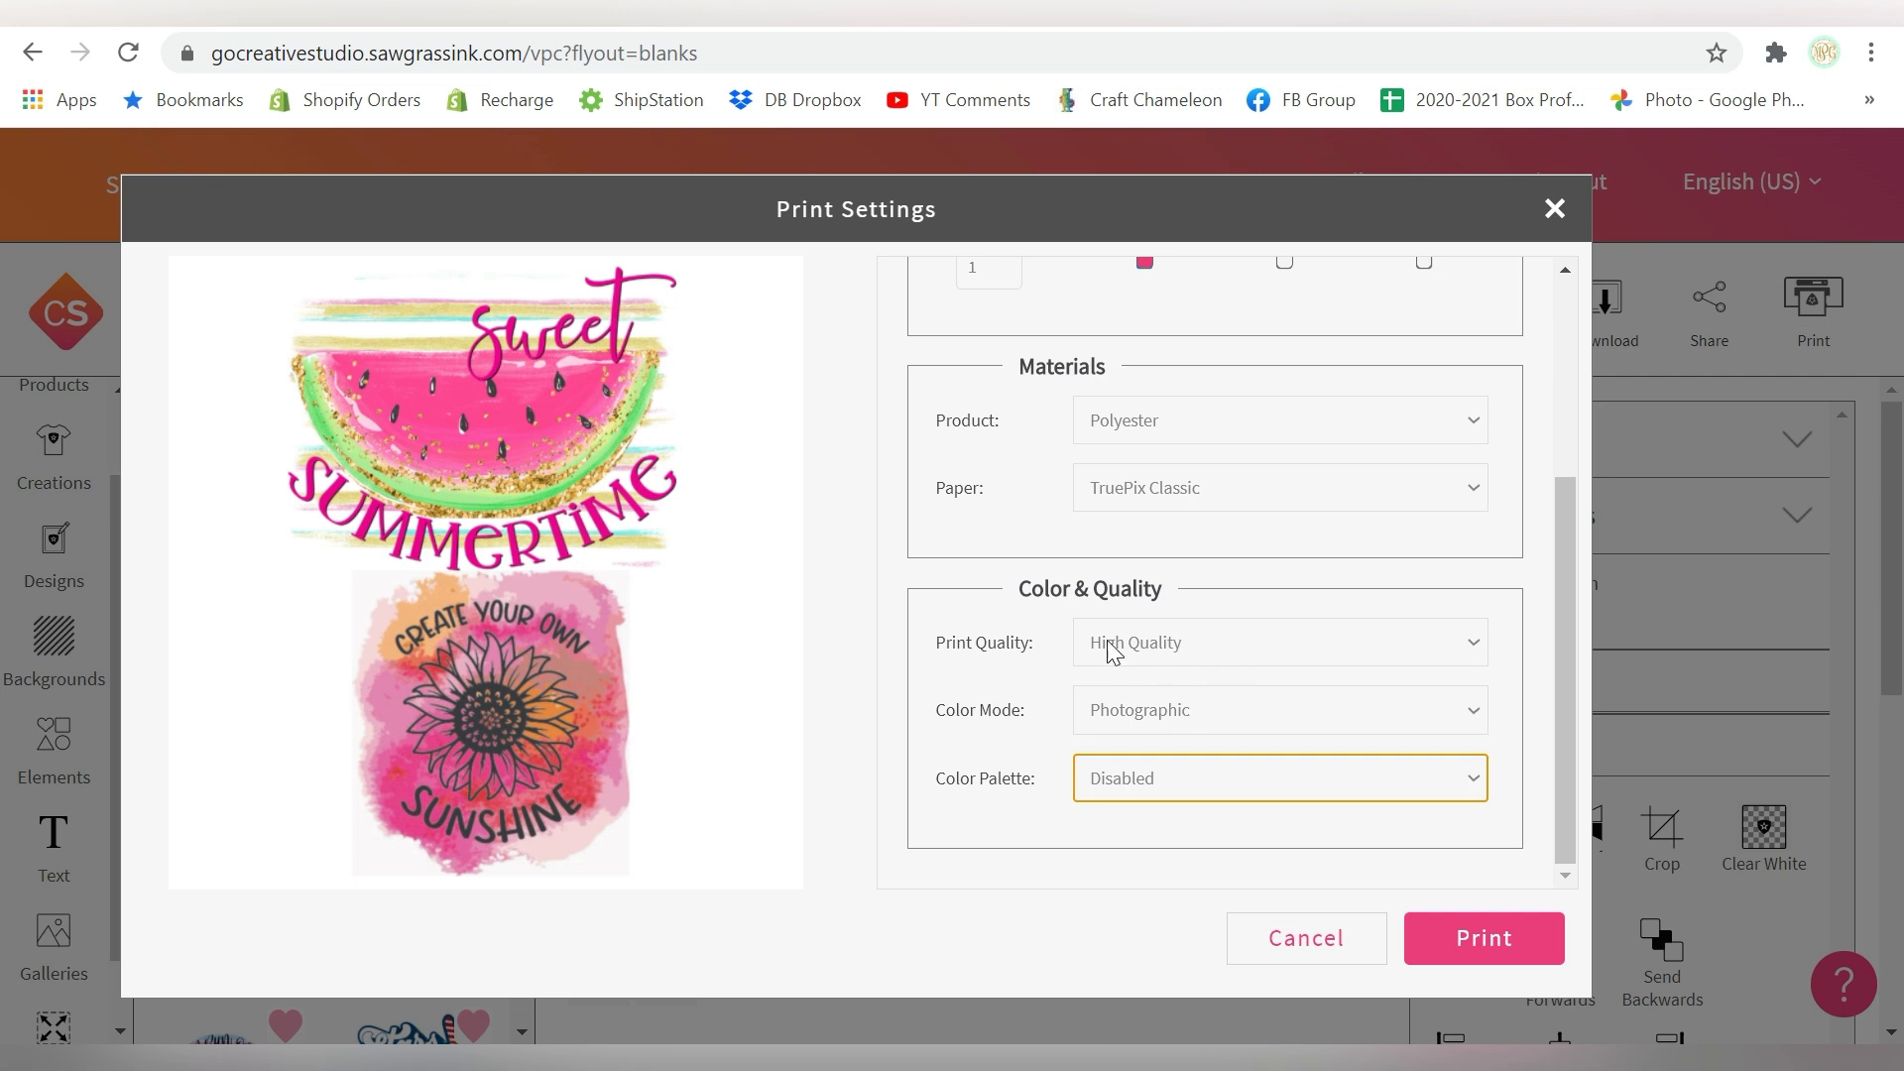
Recheck the general, materials and color settings, send the design to print, and dismiss the confirmation.
{"action": "left_click_drag", "start_coordinate": [1573, 616], "coordinate": [1605, 391]}
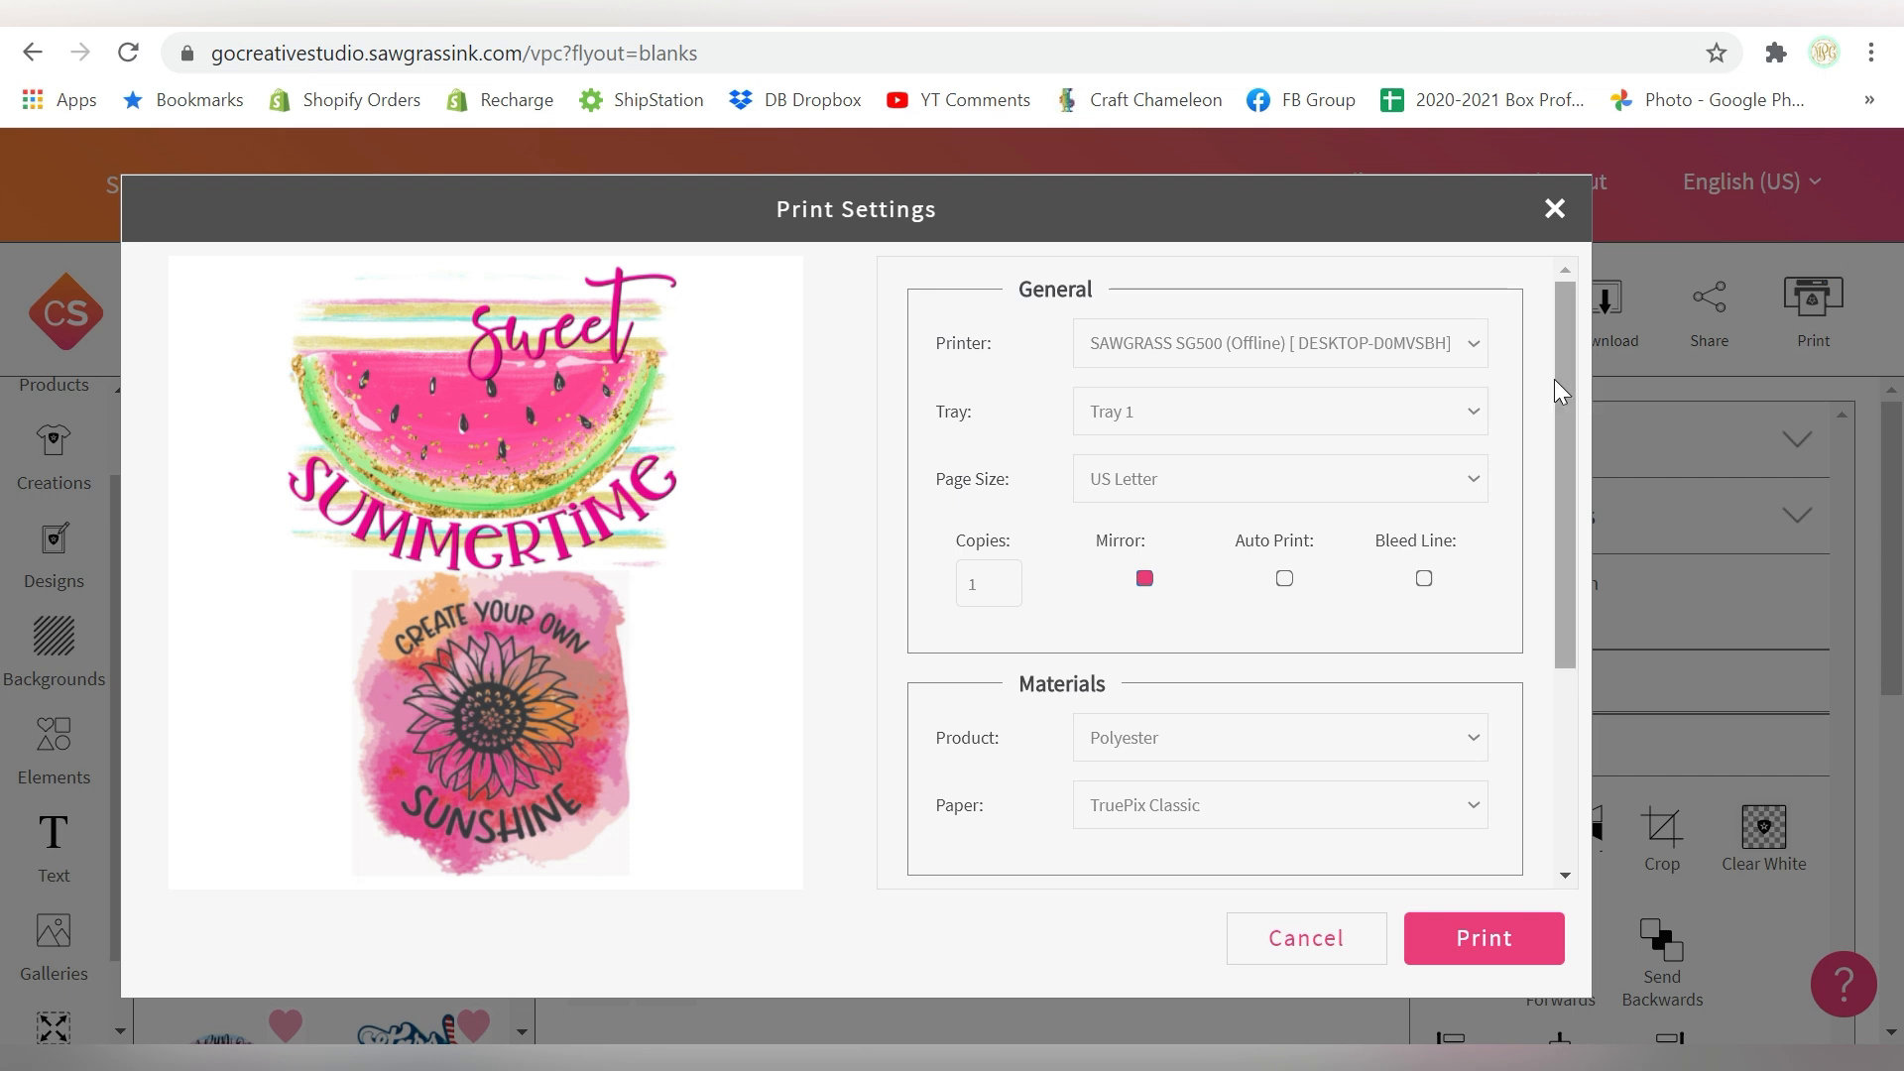
{"action": "left_click_drag", "start_coordinate": [1568, 425], "coordinate": [1562, 671]}
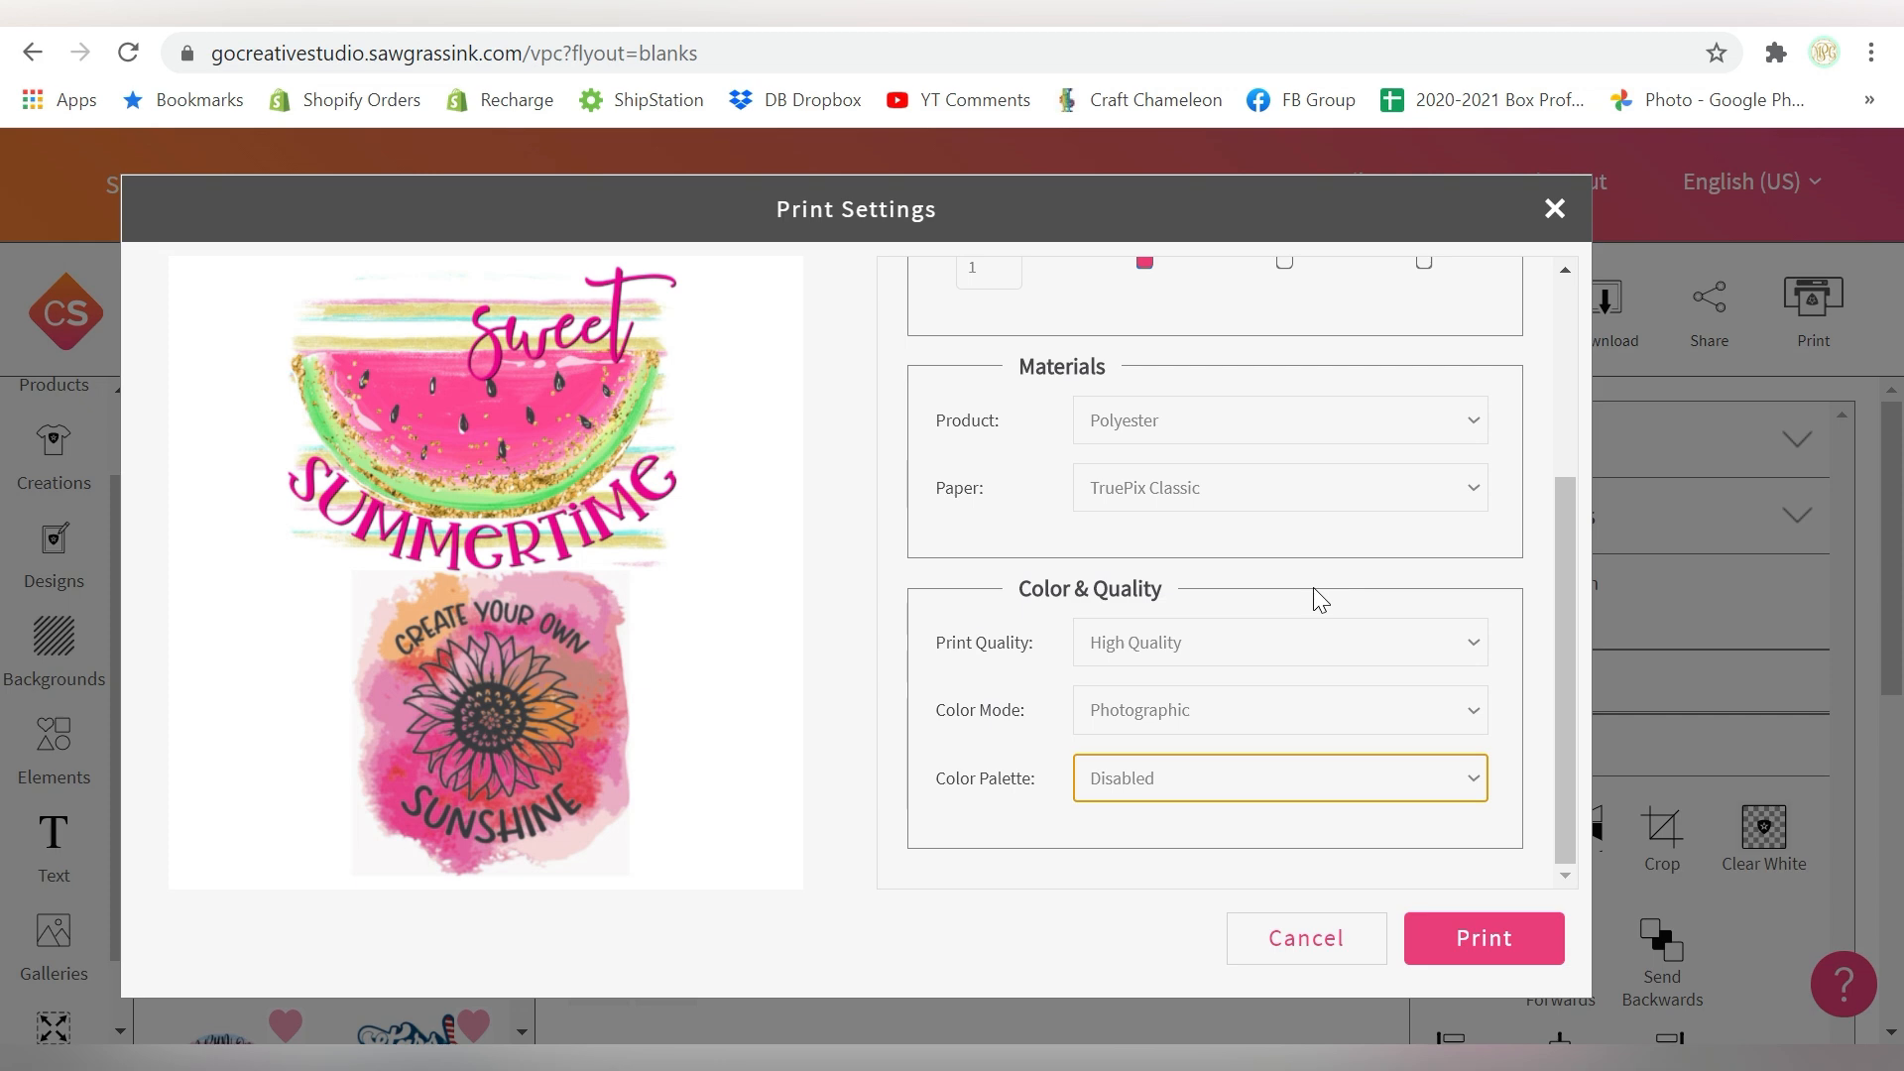
{"action": "left_click", "coordinate": [1484, 938]}
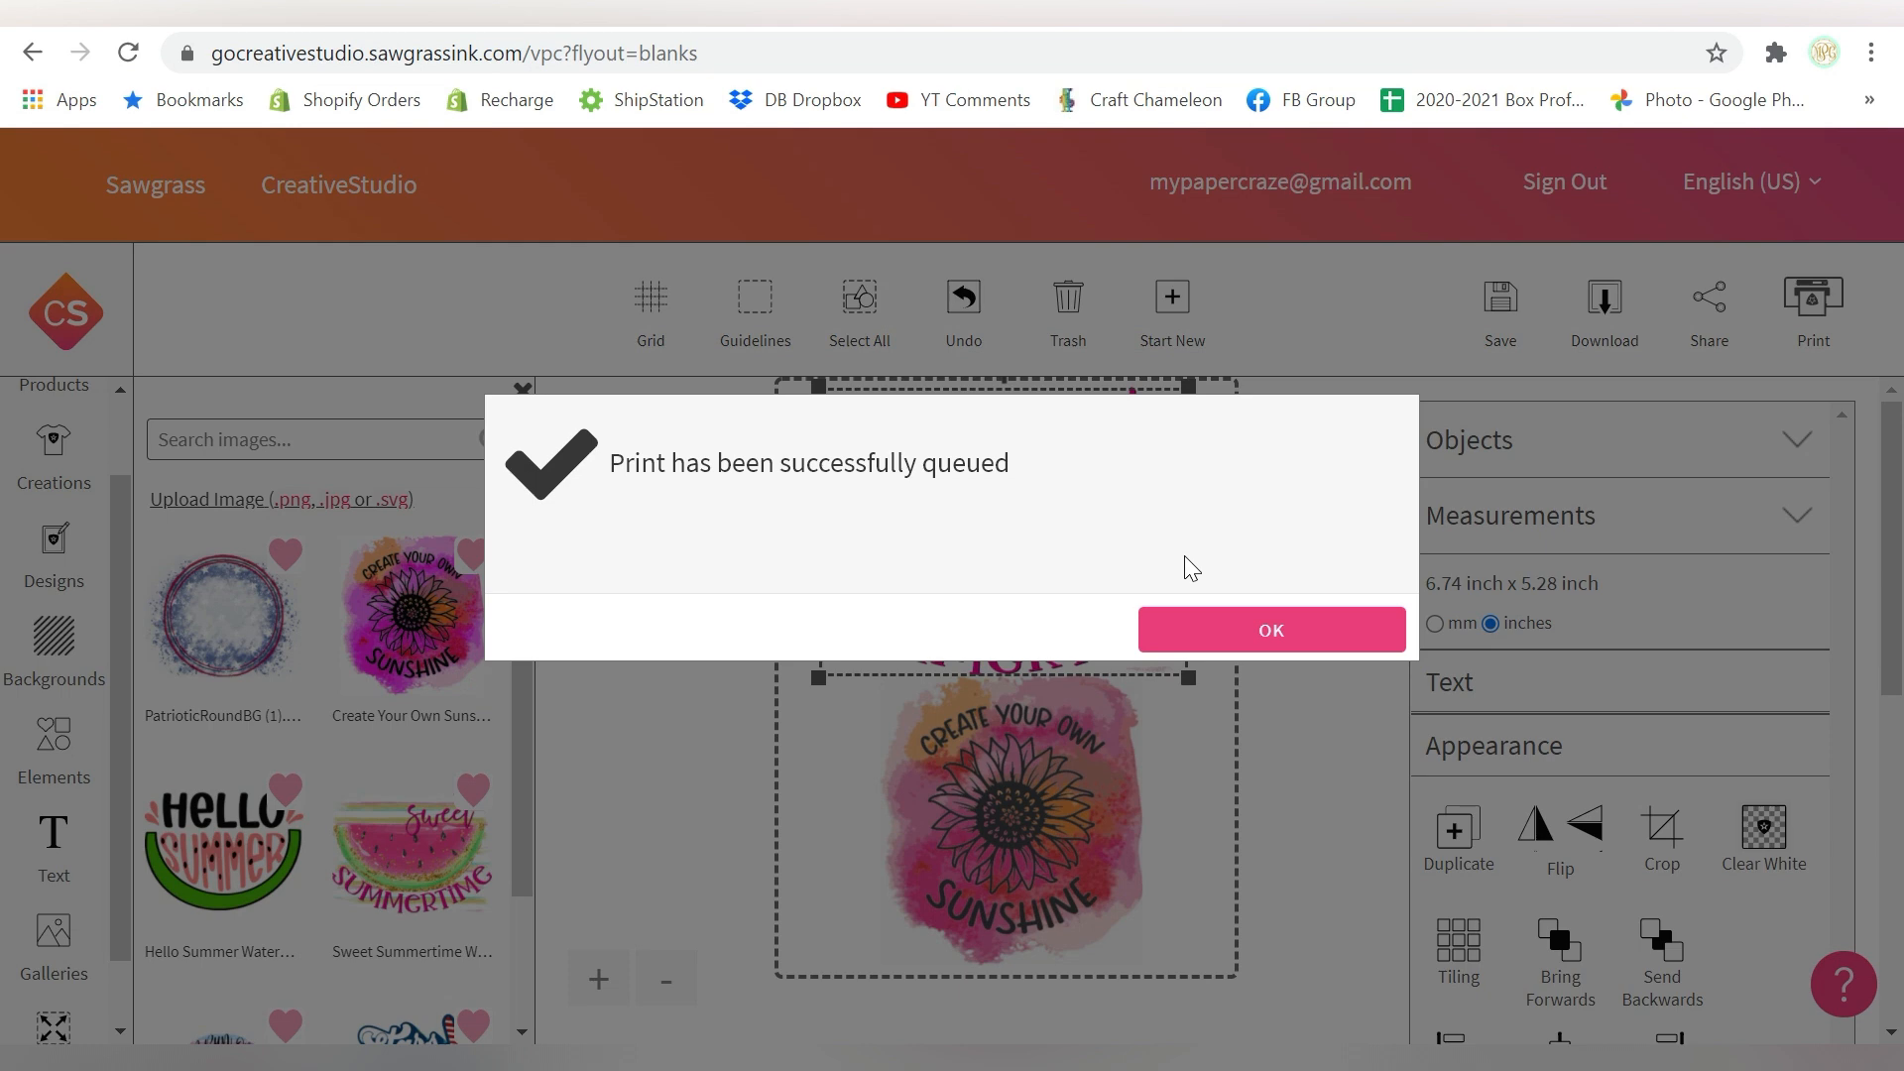
{"action": "left_click", "coordinate": [1290, 635]}
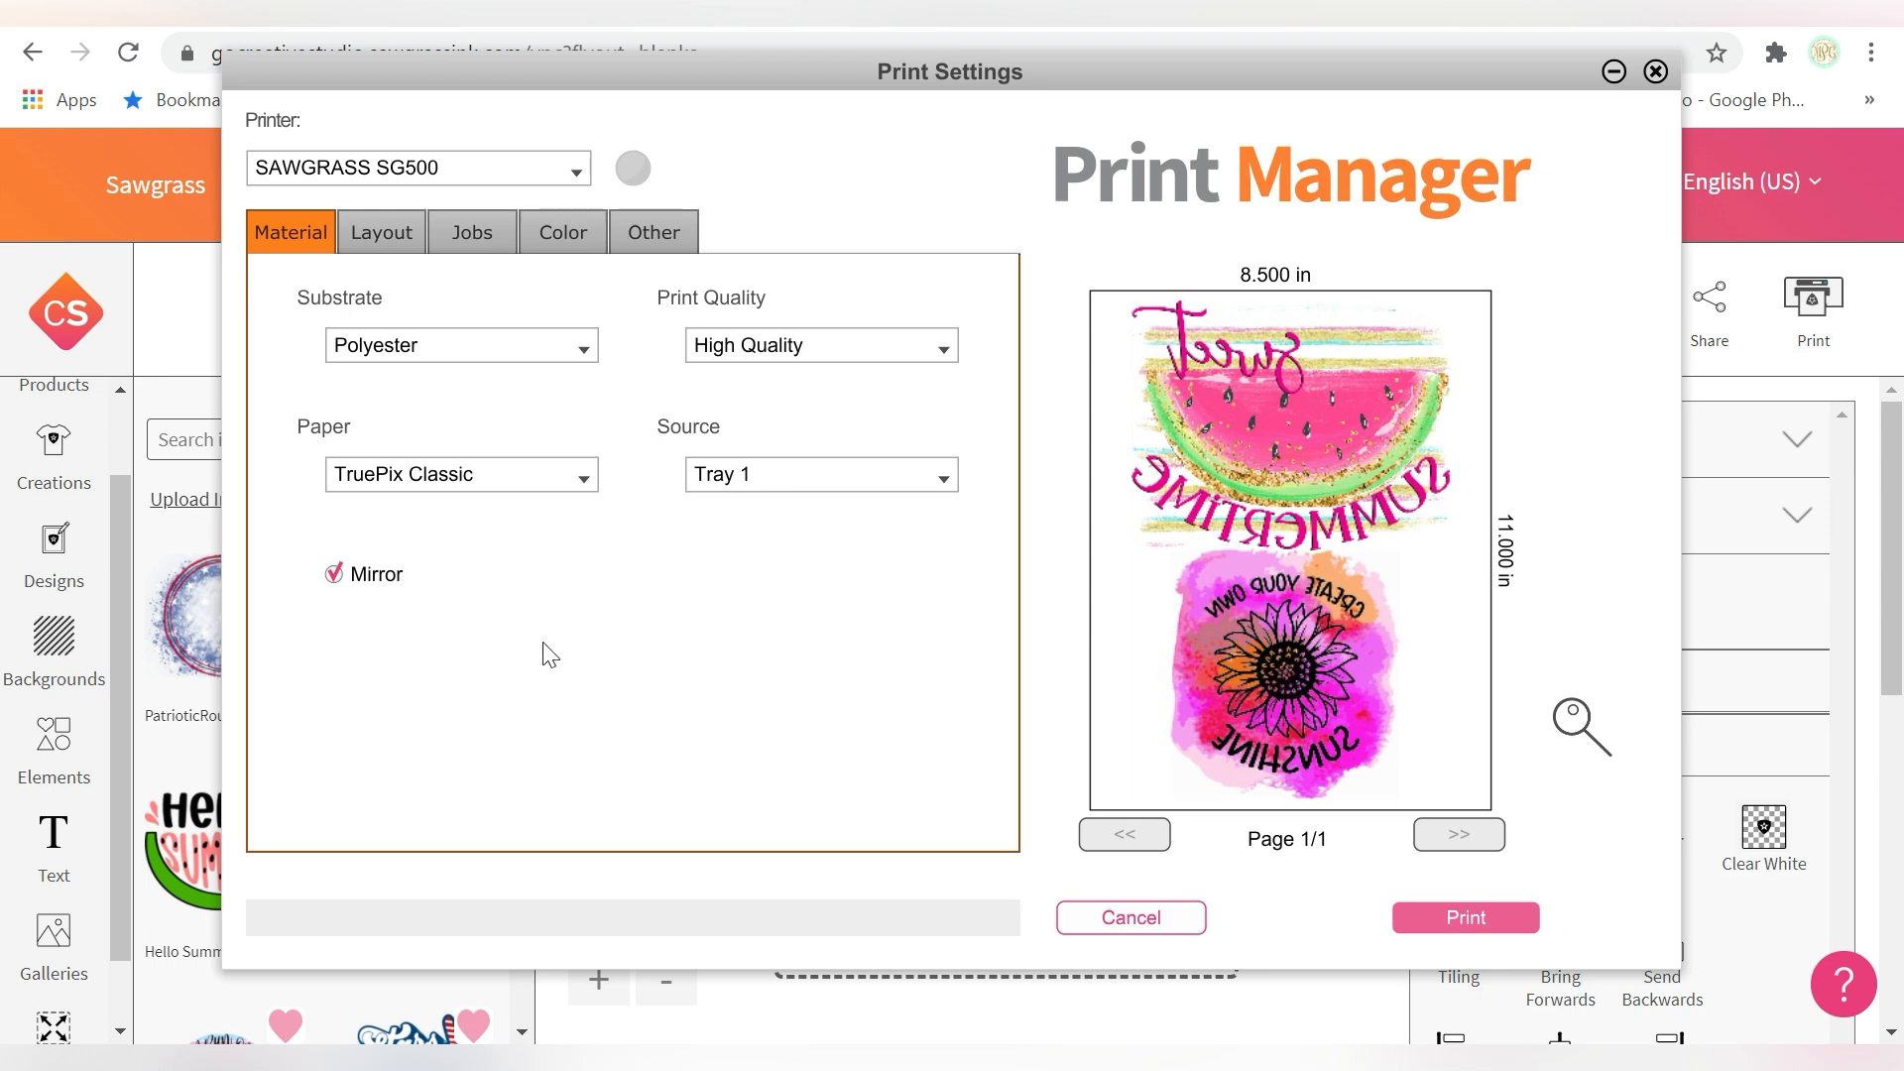
In Print Manager, try the print without Mirror and with Bleed Lines, restoring each option after previewing it.
{"action": "left_click", "coordinate": [335, 575]}
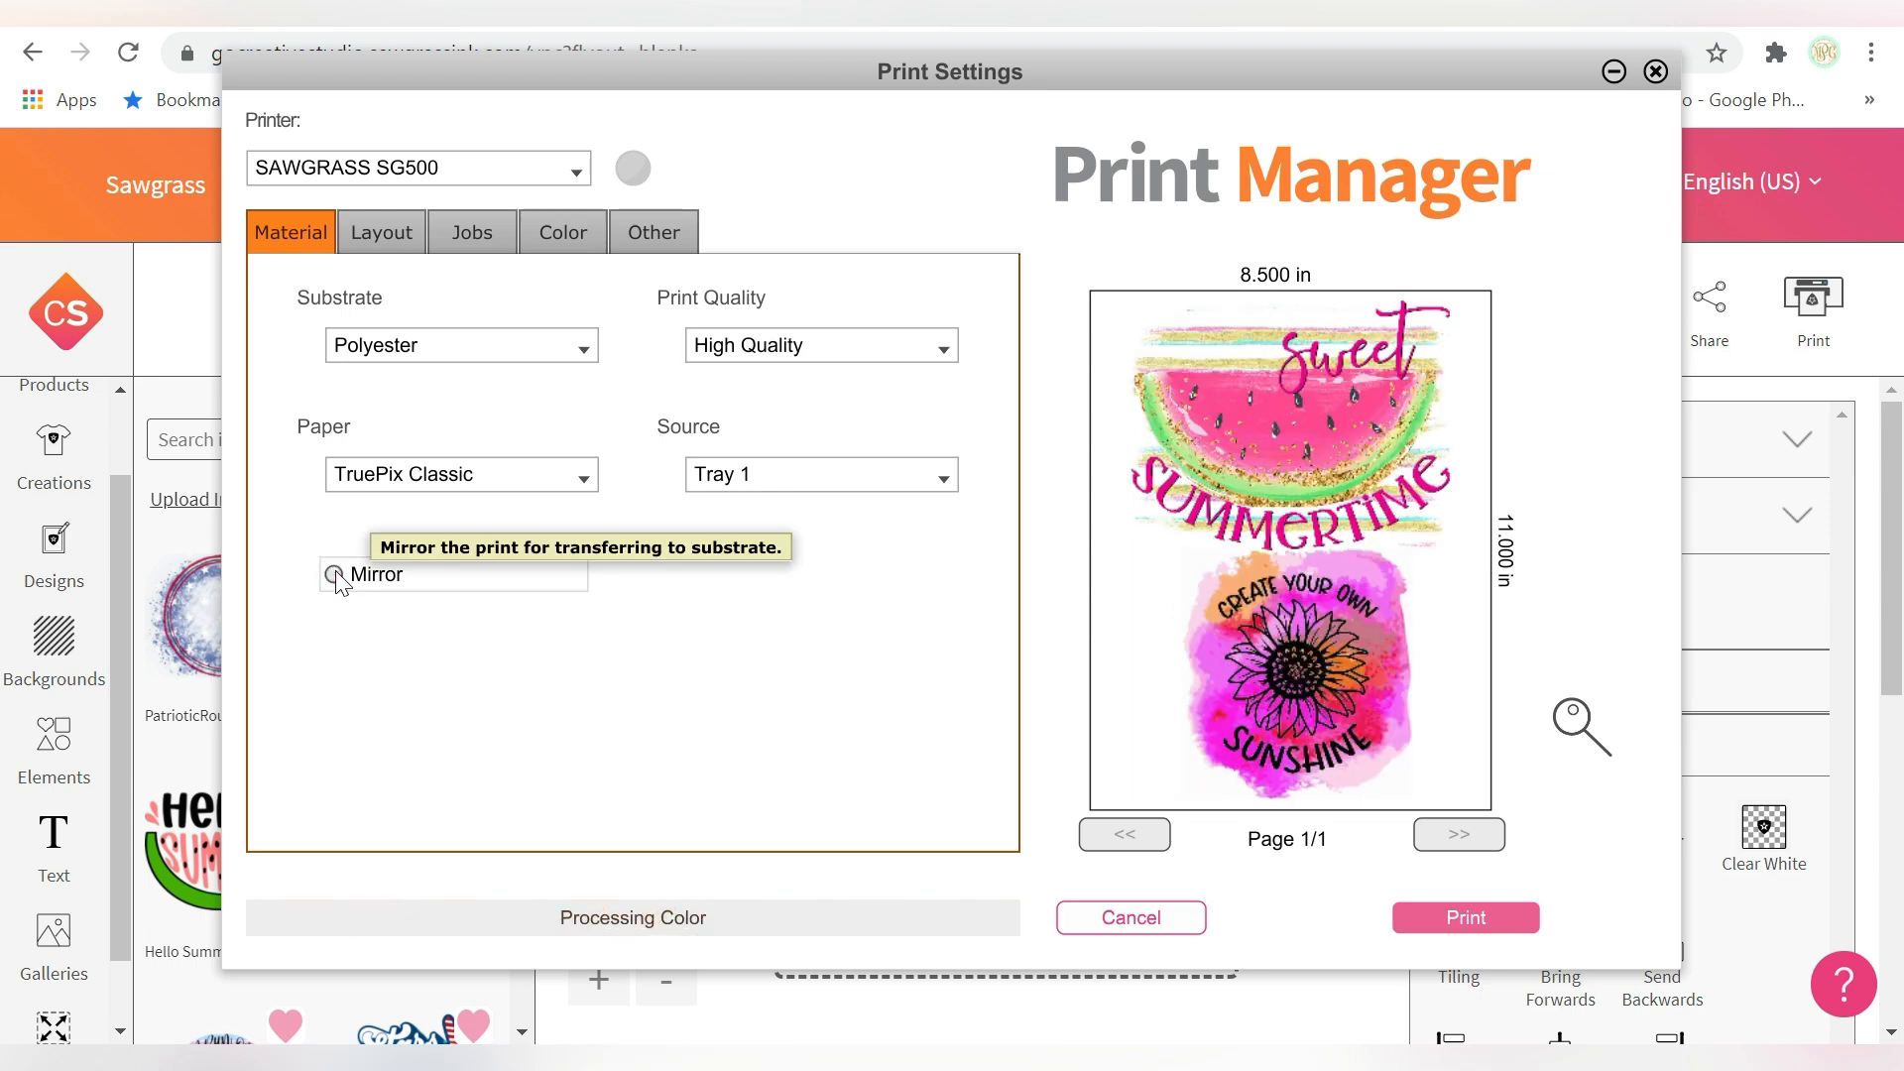
{"action": "left_click", "coordinate": [334, 575]}
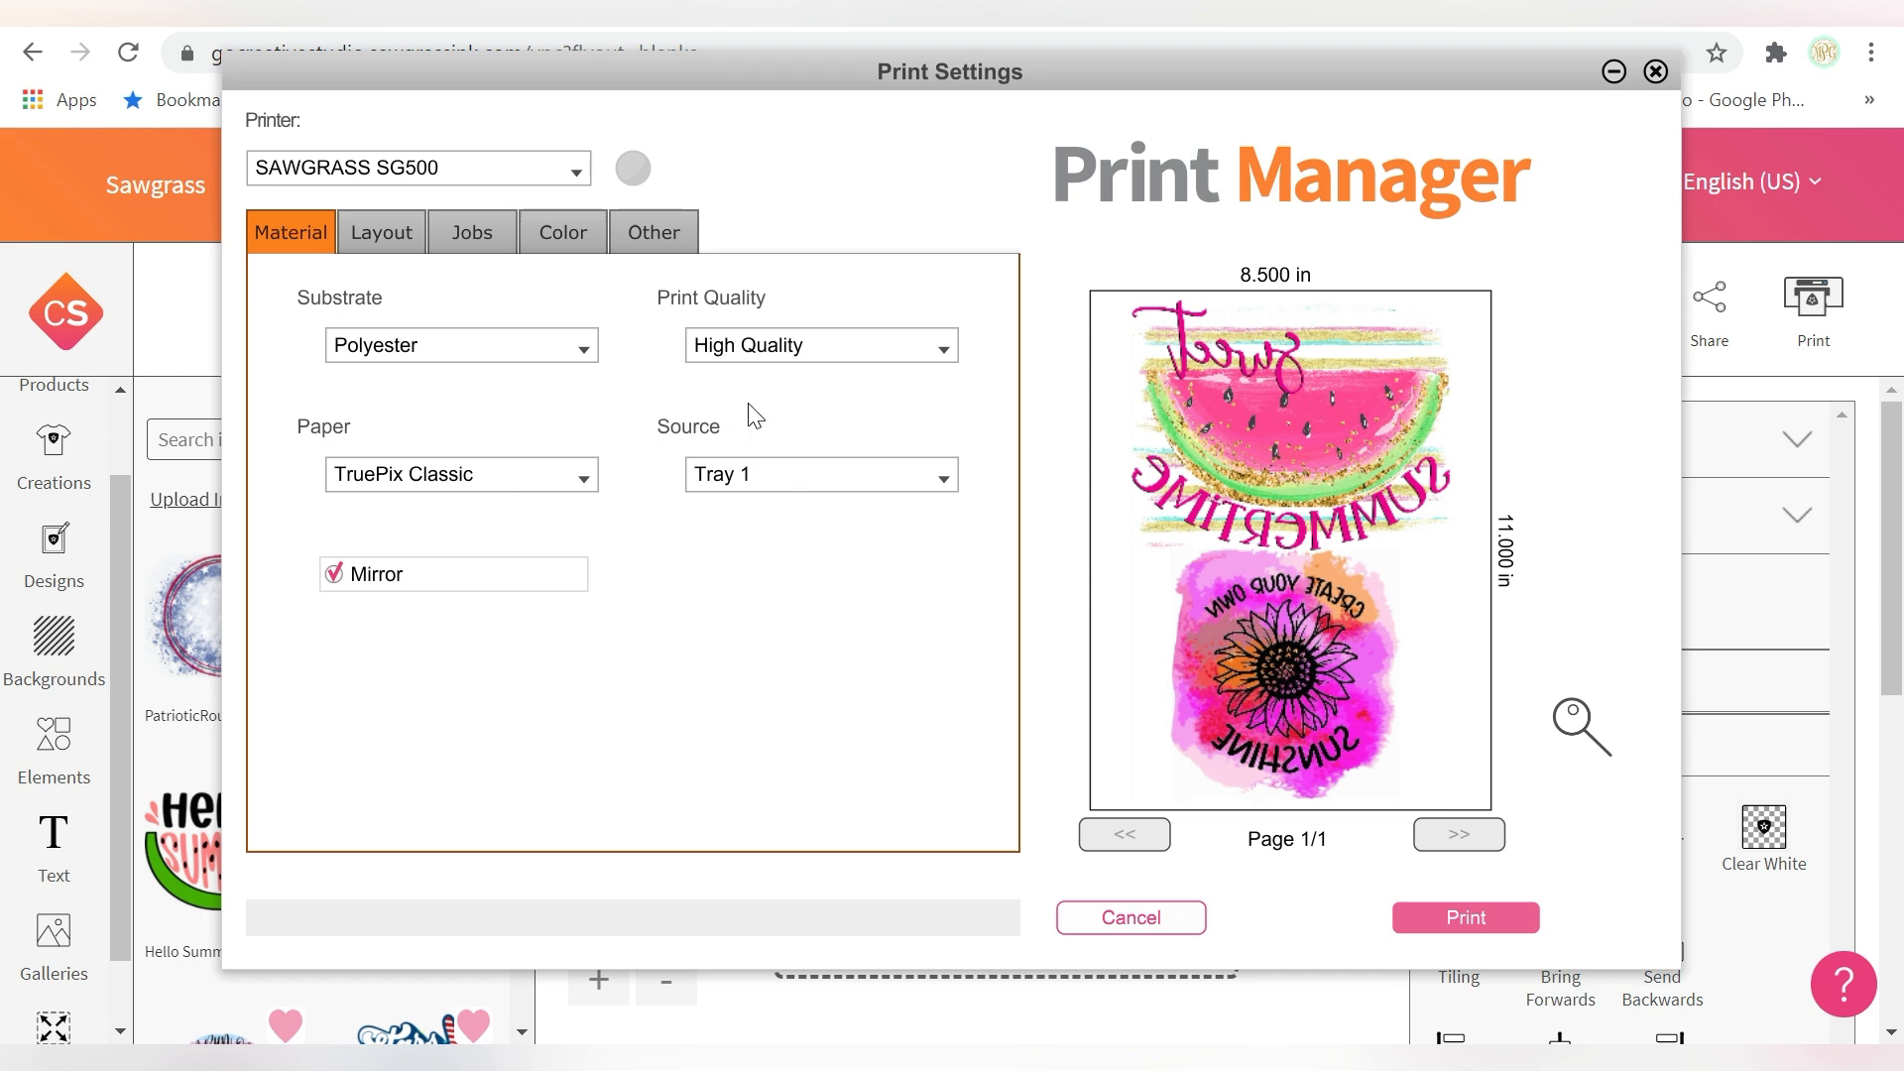
{"action": "left_click", "coordinate": [377, 236]}
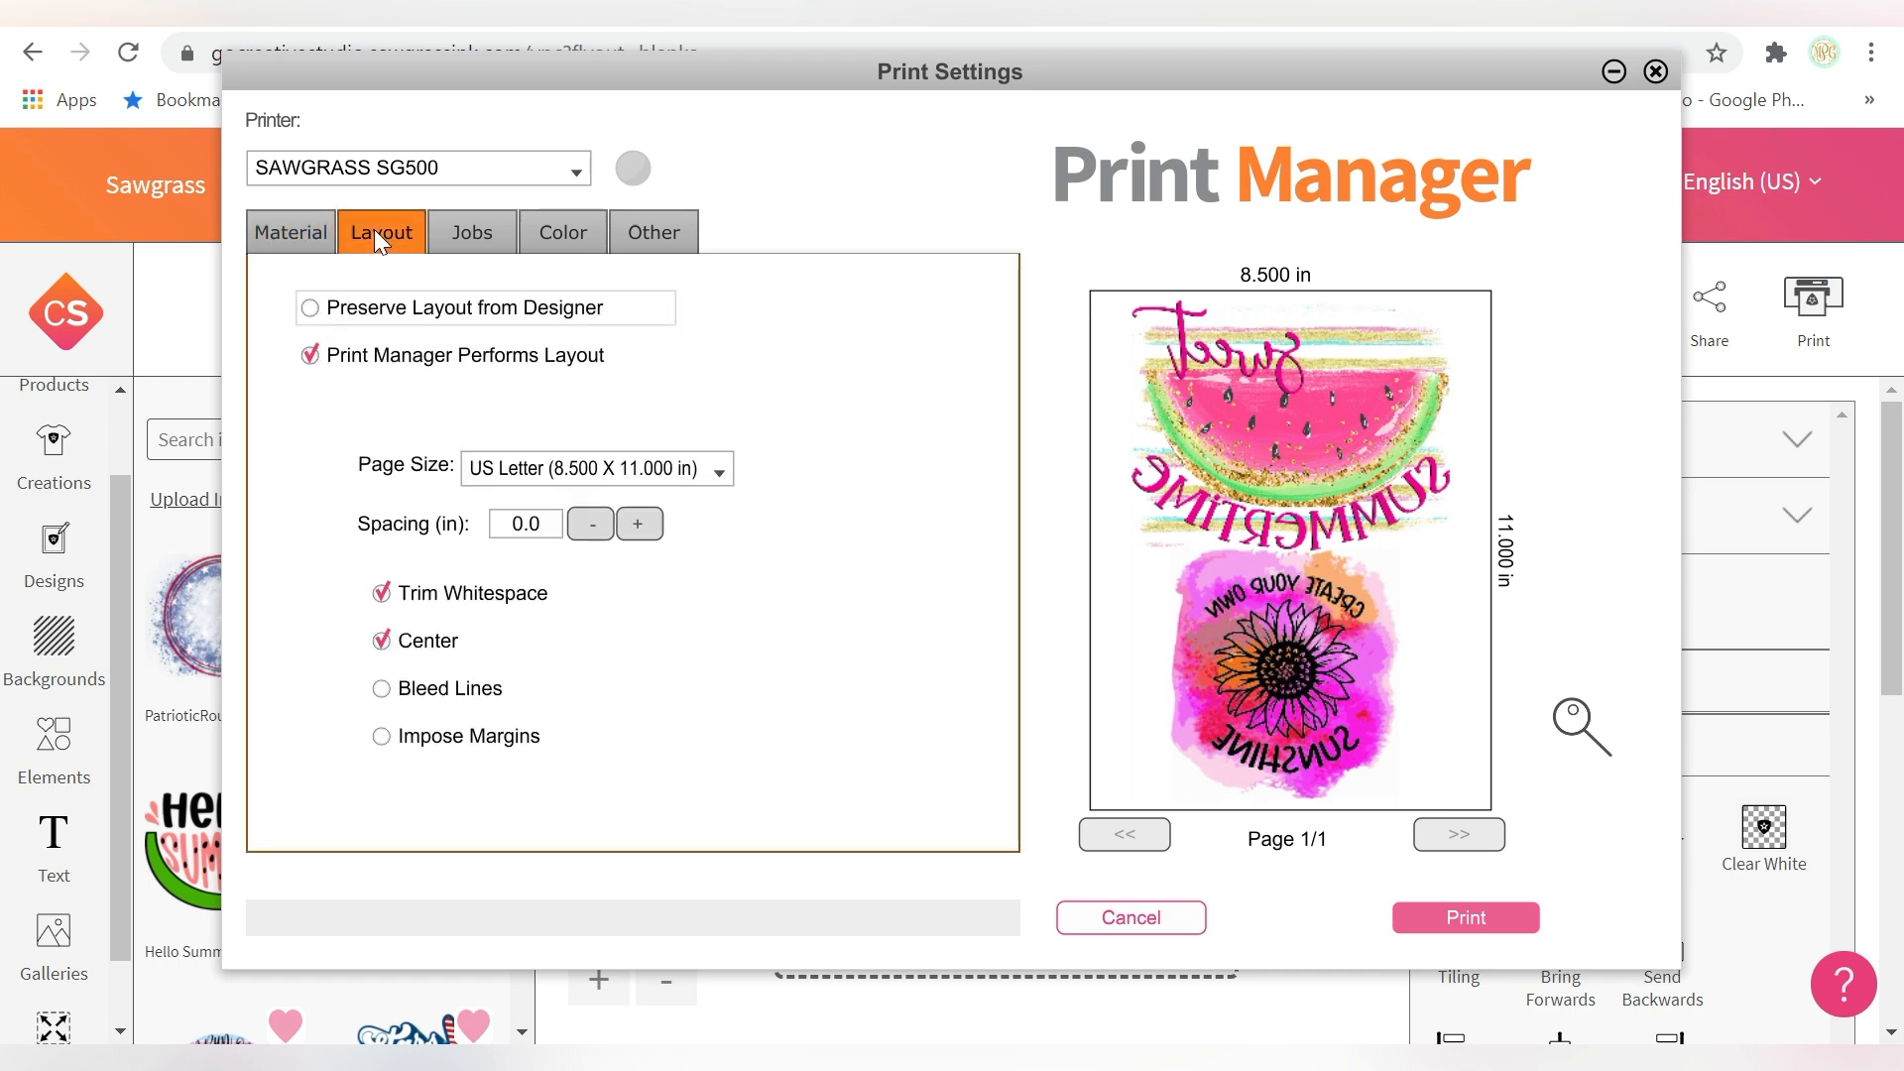
{"action": "left_click", "coordinate": [478, 694]}
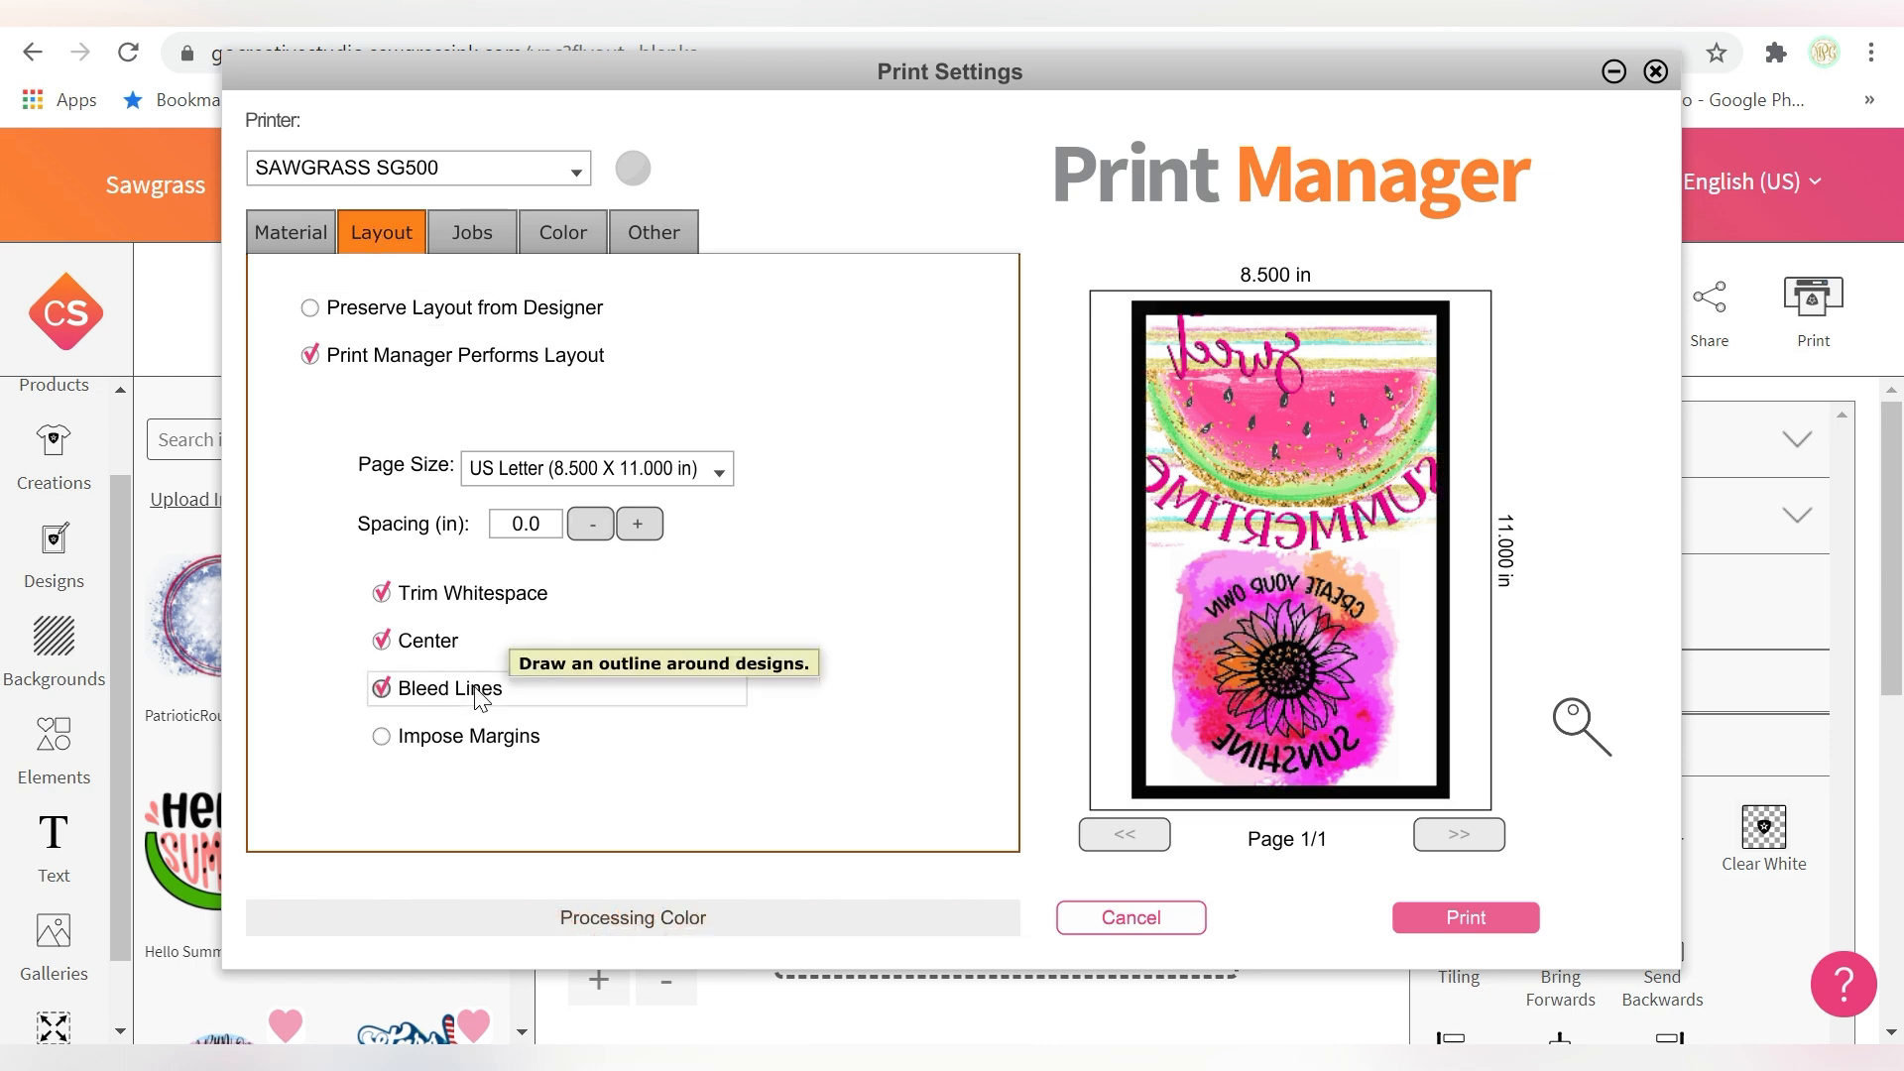
{"action": "left_click", "coordinate": [477, 692]}
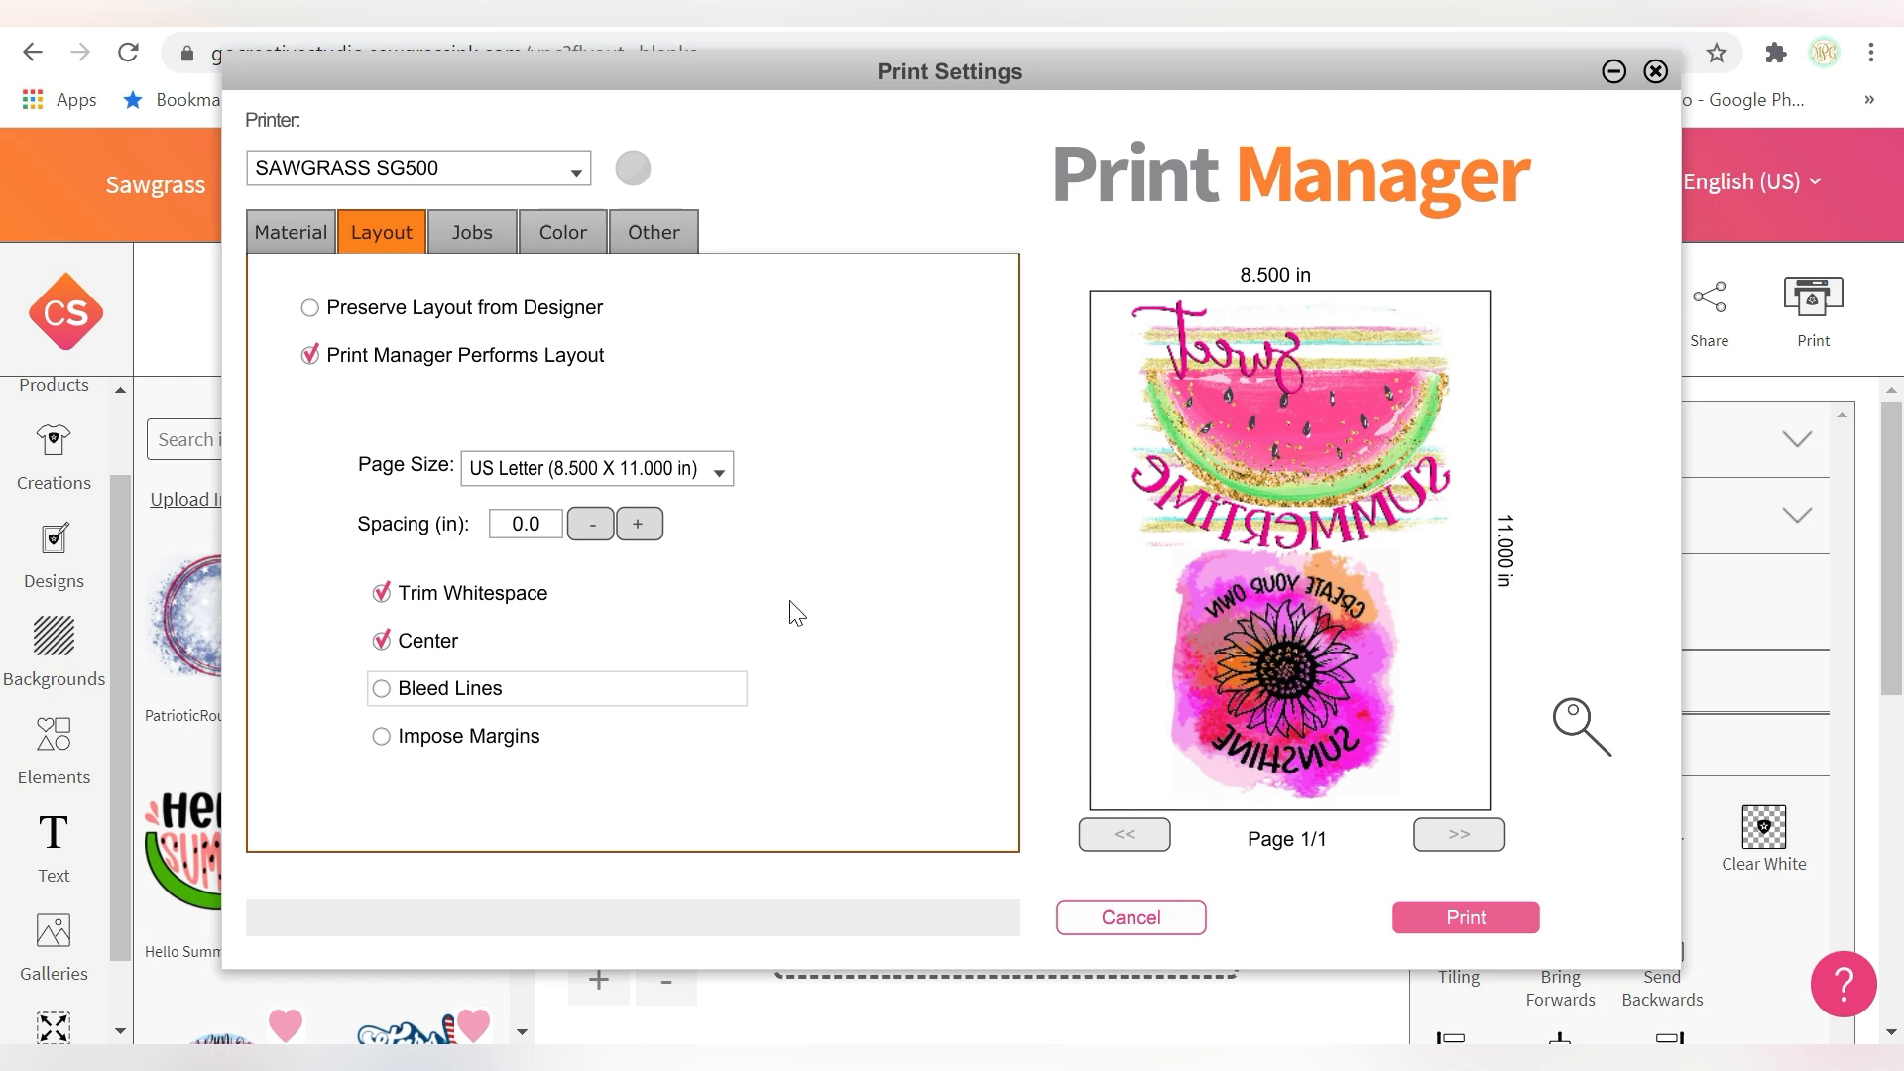
Review the print job's size and copies, its color mode and adjustments, and the remaining print options.
{"action": "left_click", "coordinate": [479, 226]}
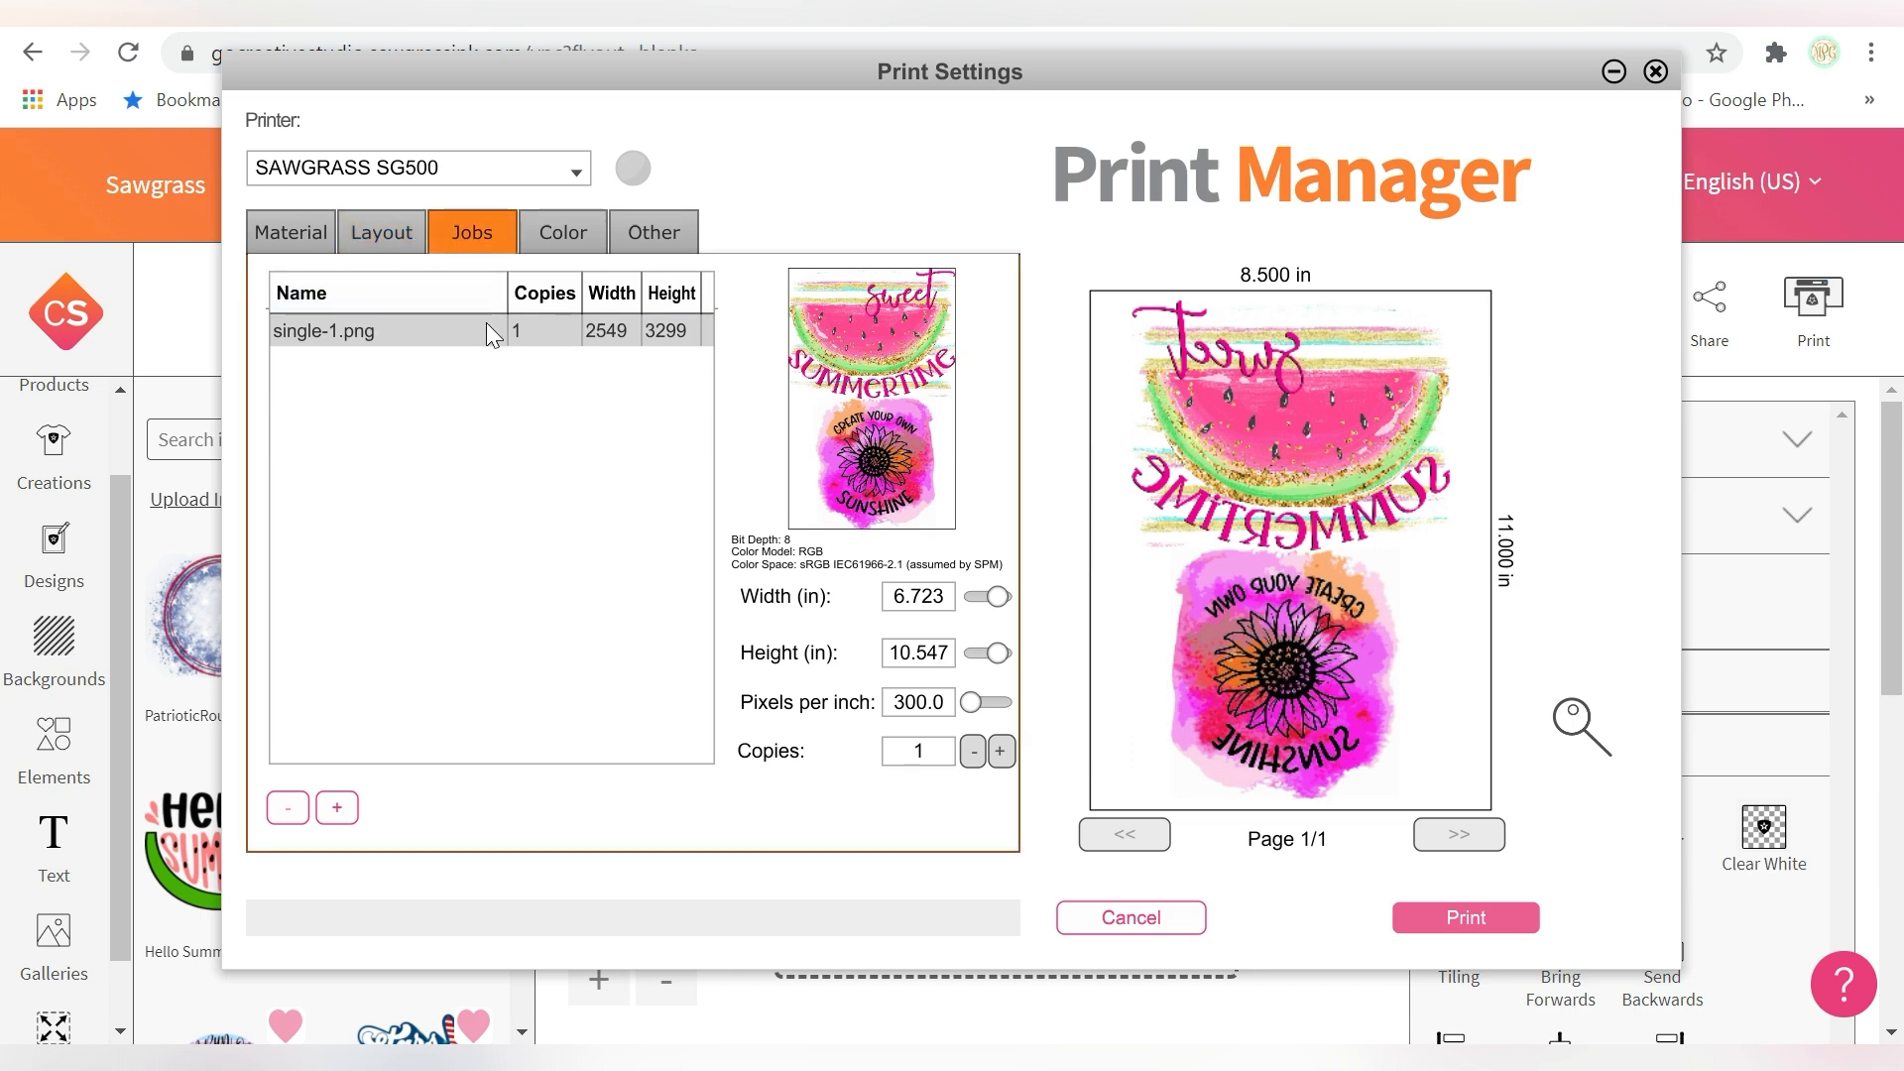
{"action": "left_click", "coordinate": [568, 218]}
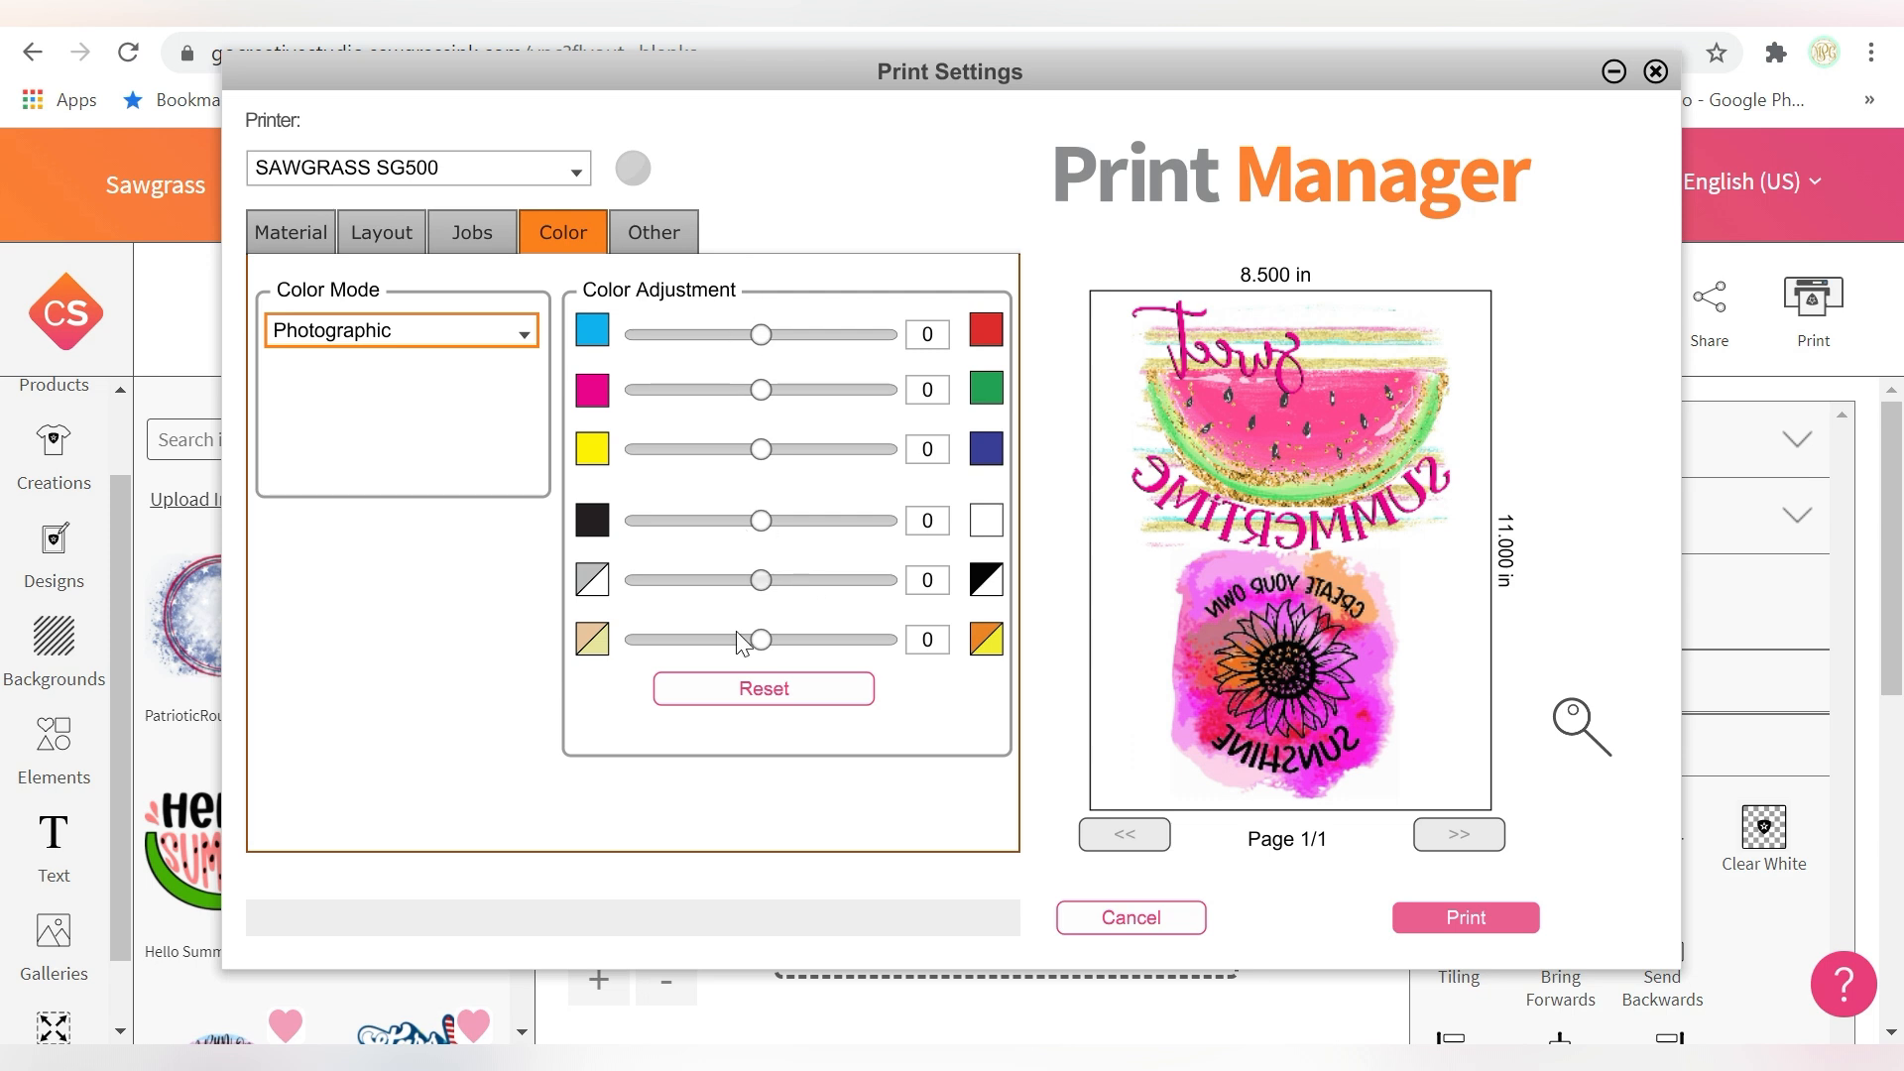
{"action": "left_click", "coordinate": [671, 235]}
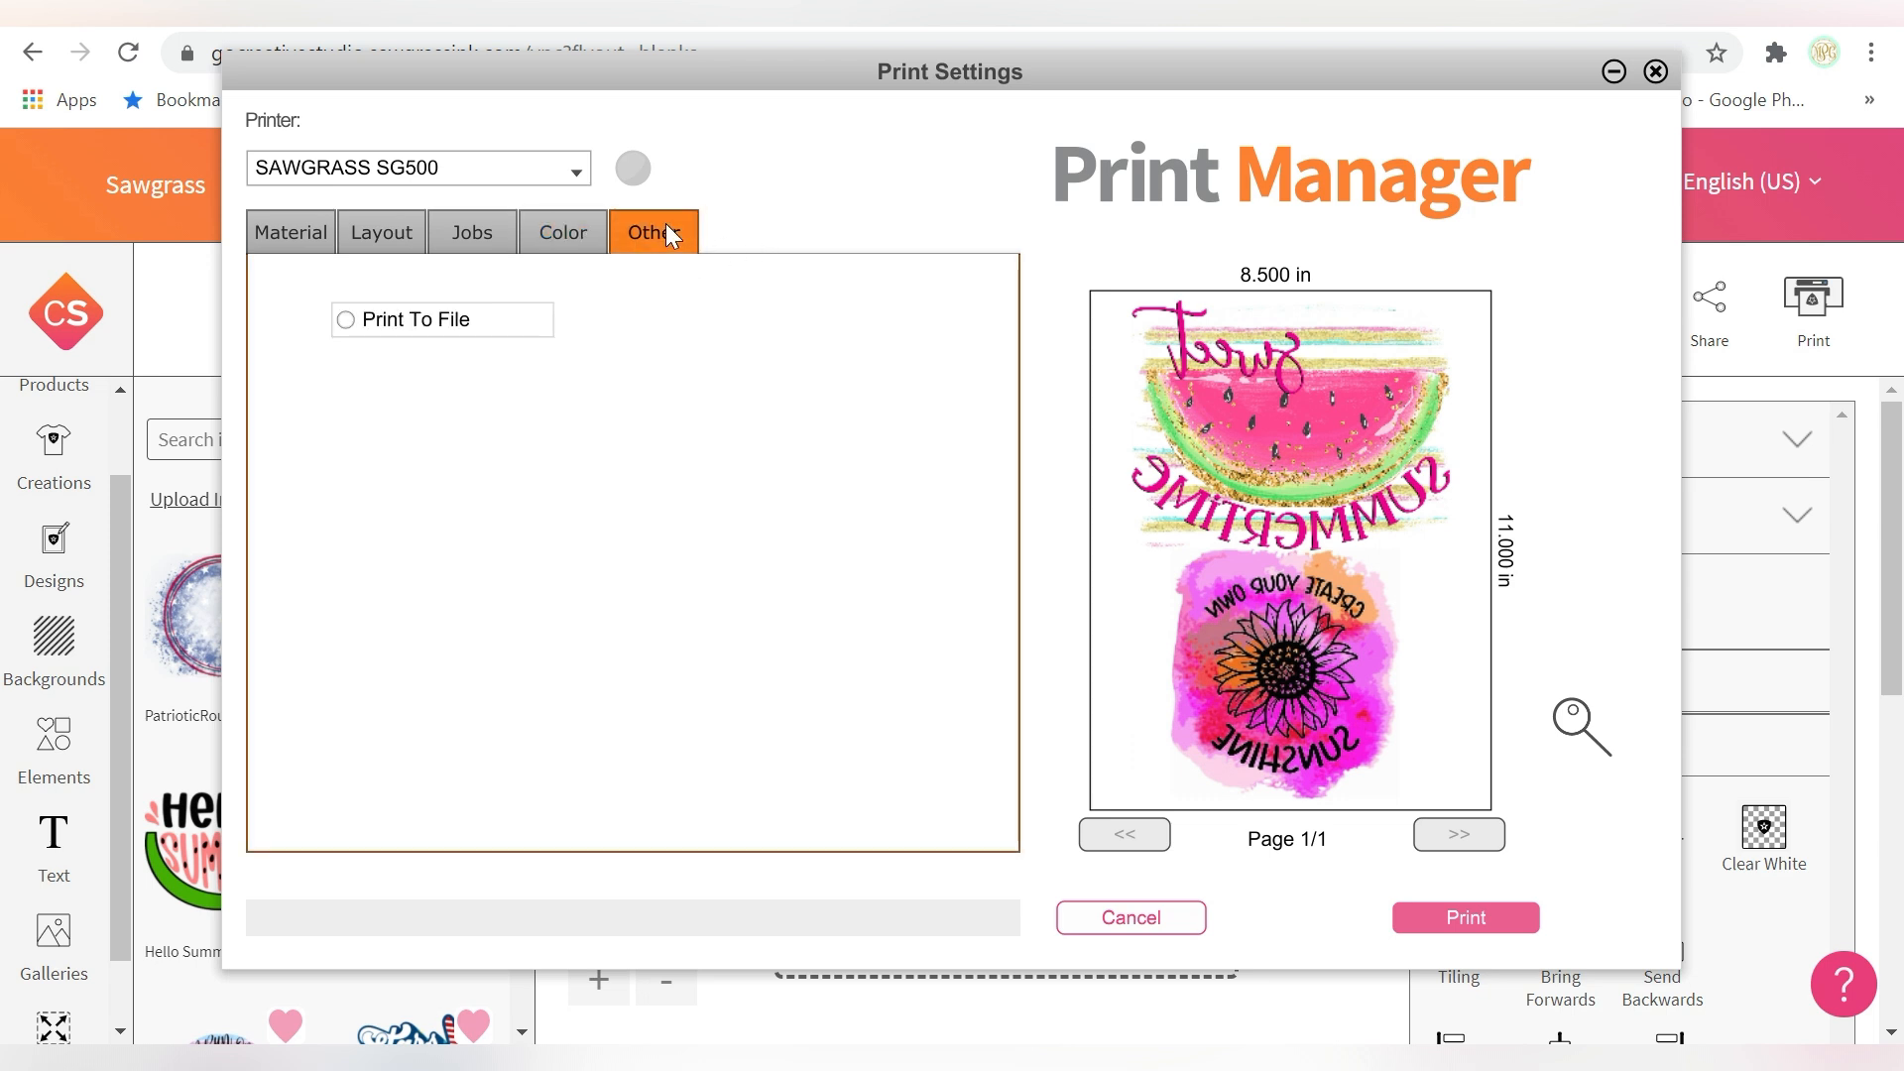
Enable Print To File without choosing a folder, and send the job to print with the current material settings.
{"action": "left_click", "coordinate": [395, 324]}
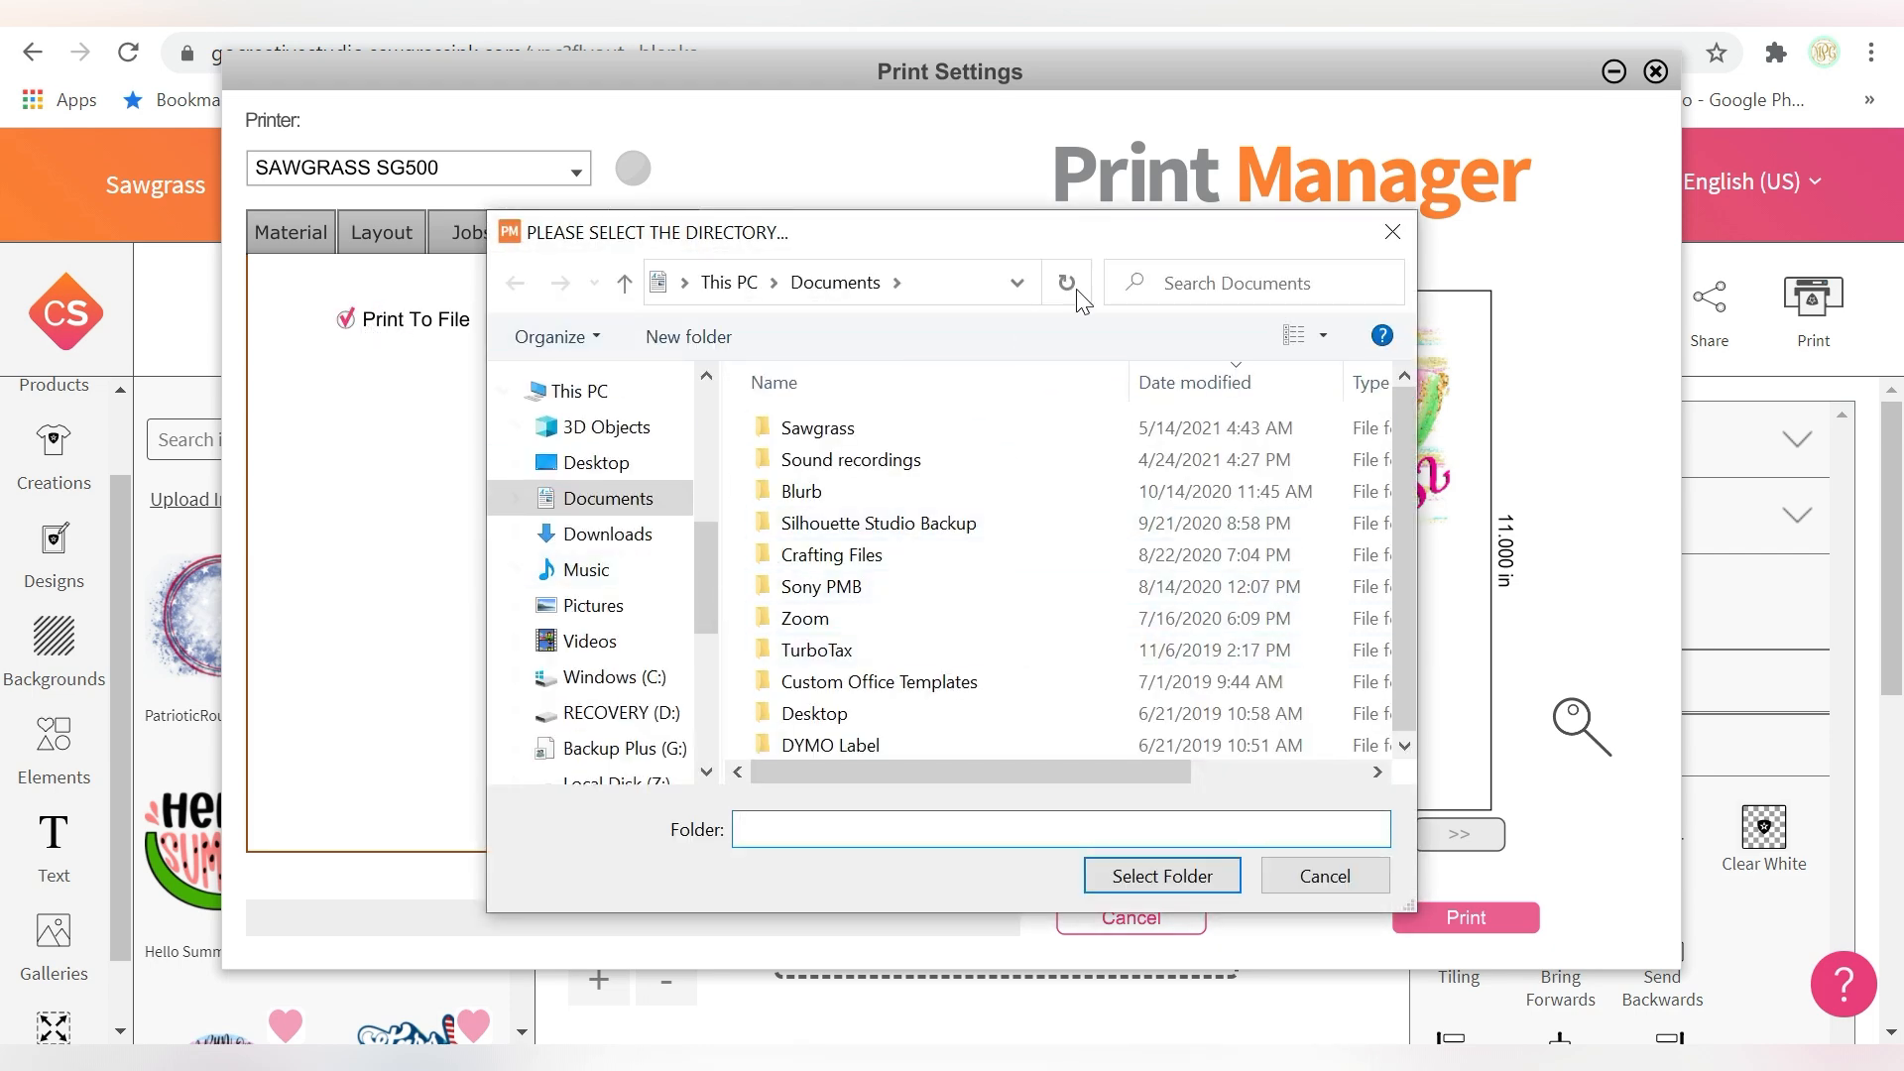
{"action": "left_click", "coordinate": [1390, 234]}
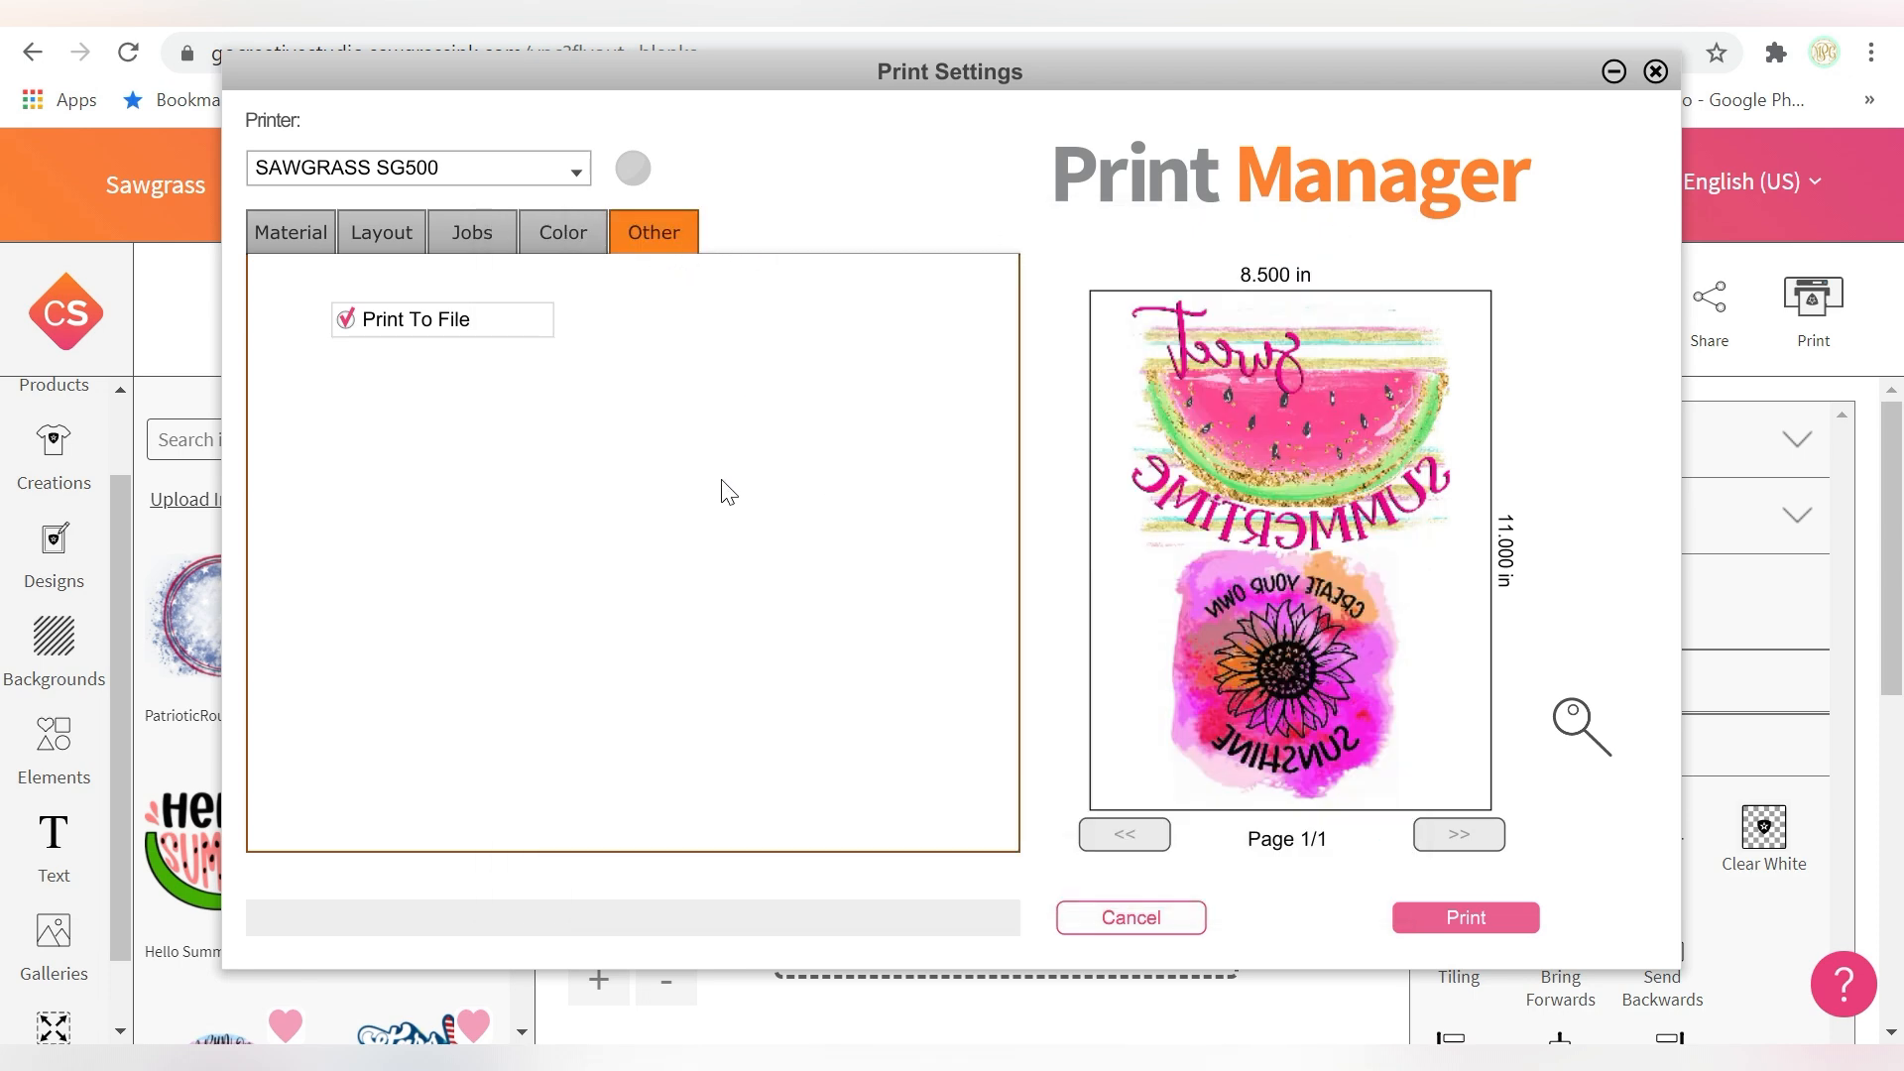
{"action": "left_click", "coordinate": [308, 230]}
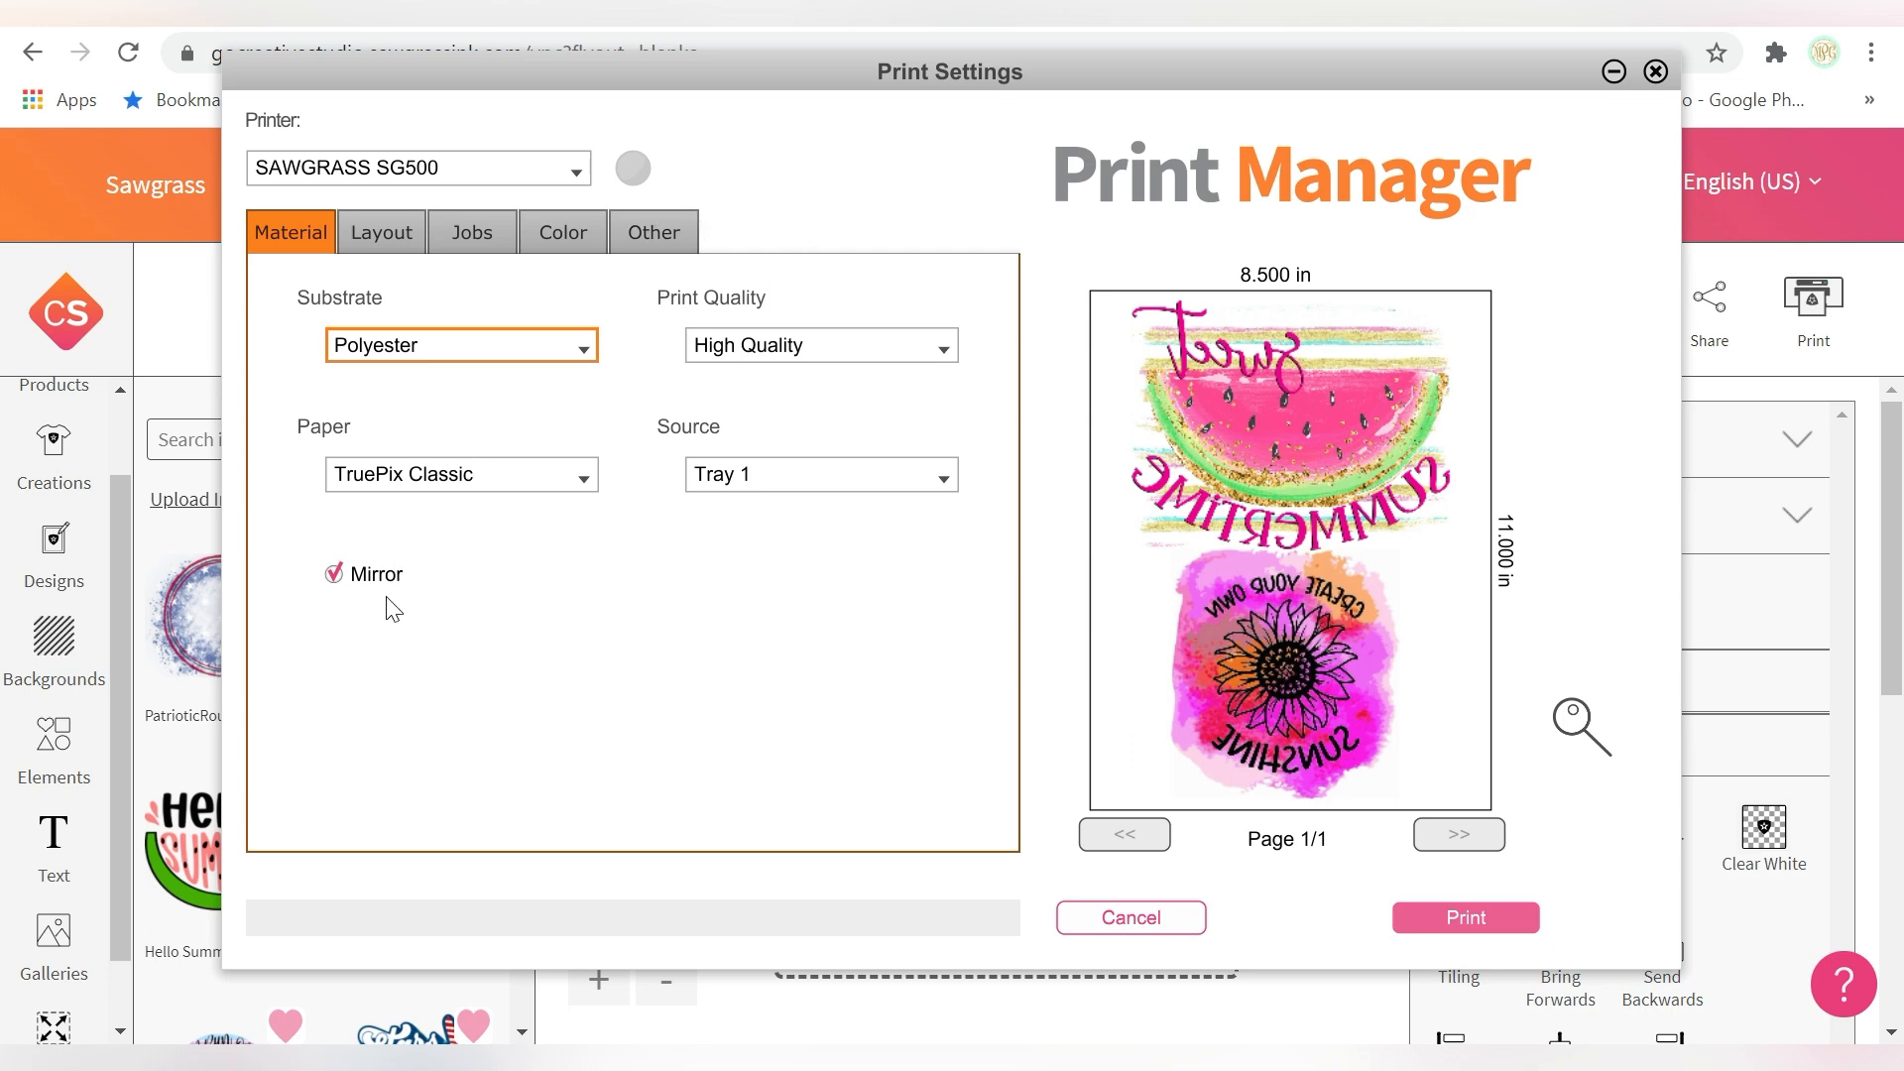
{"action": "left_click", "coordinate": [1450, 920]}
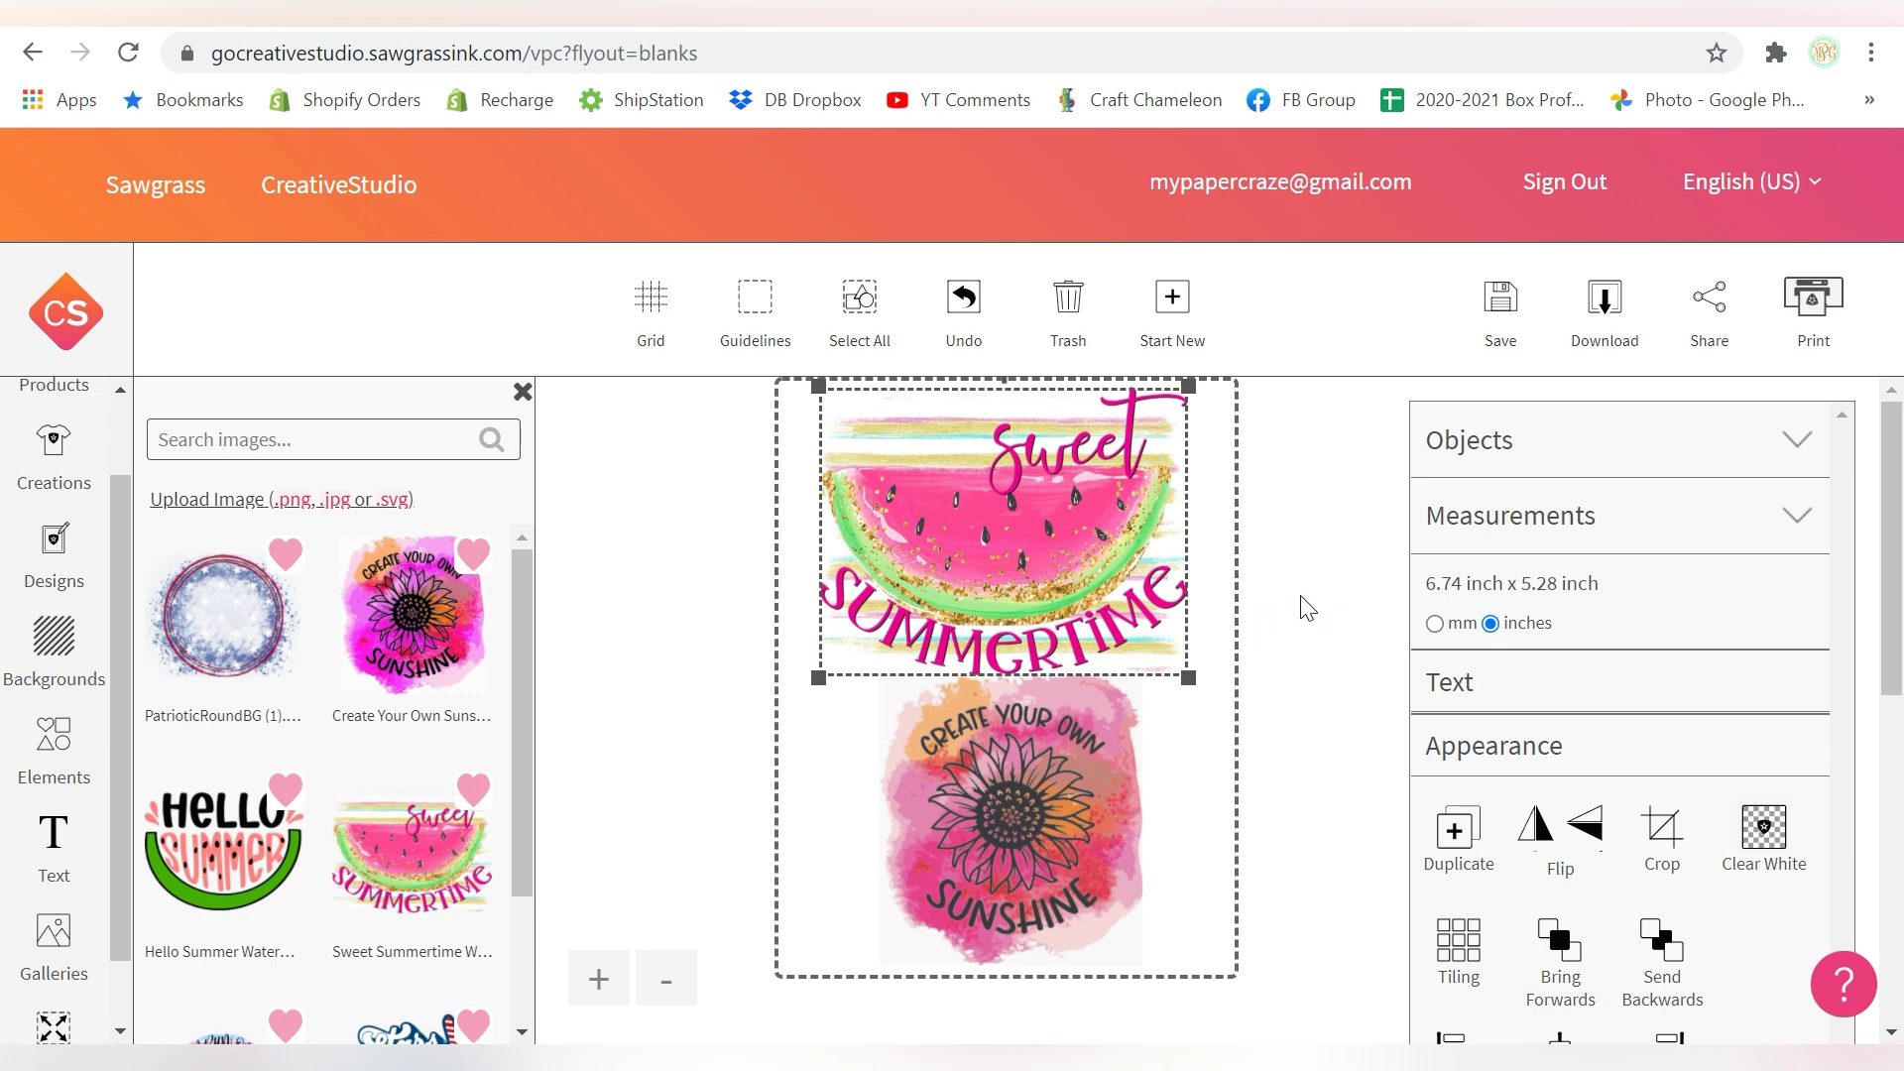
Shrink the watermelon image to about 5.82 x 4.56 inches, nudge it upward, and select the sunflower image below it.
{"action": "left_click_drag", "start_coordinate": [1891, 464], "coordinate": [1843, 403]}
{"action": "scroll", "coordinate": [67, 581], "scroll_direction": "up", "scroll_amount": 2}
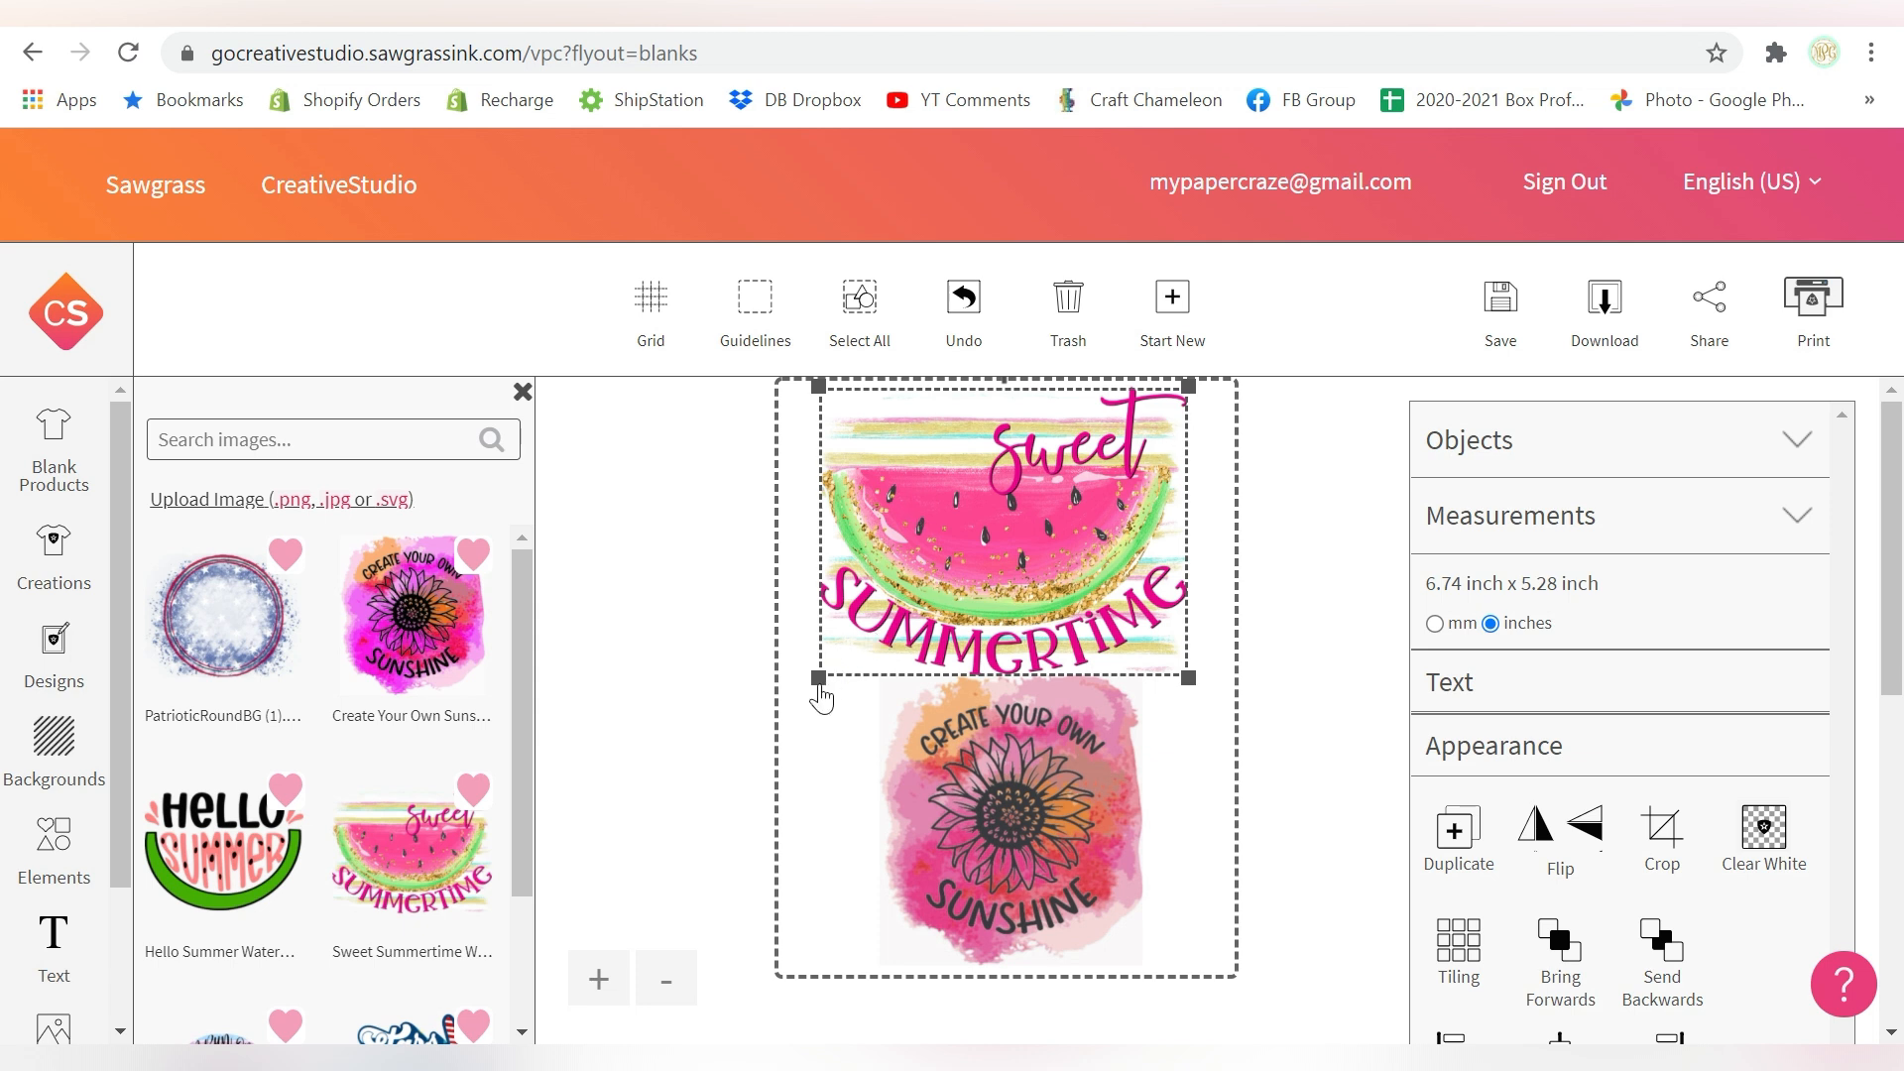
{"action": "left_click_drag", "start_coordinate": [819, 678], "coordinate": [873, 676]}
{"action": "mouse_move", "coordinate": [967, 527]}
{"action": "left_mouse_down"}
{"action": "mouse_move", "coordinate": [978, 515]}
{"action": "mouse_move", "coordinate": [948, 519]}
{"action": "mouse_move", "coordinate": [975, 509]}
{"action": "left_mouse_up"}
{"action": "left_click", "coordinate": [1064, 701]}
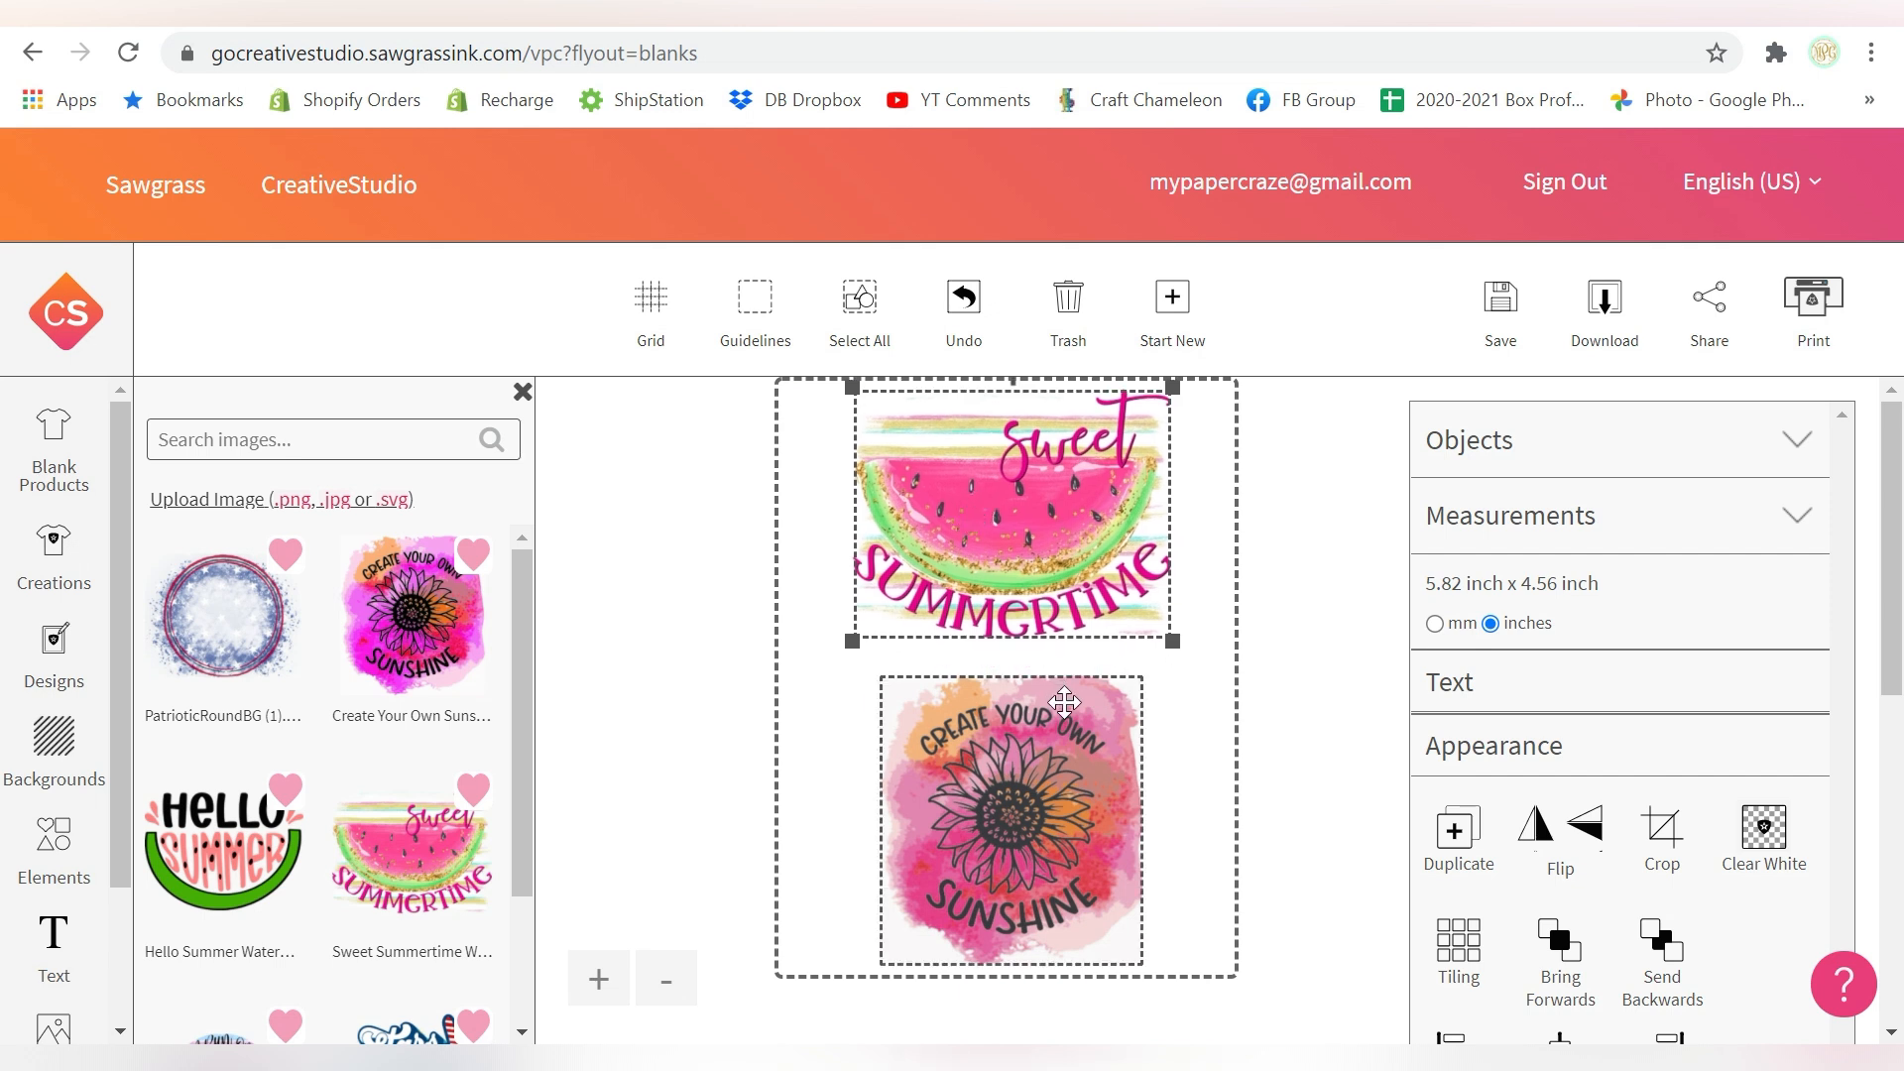